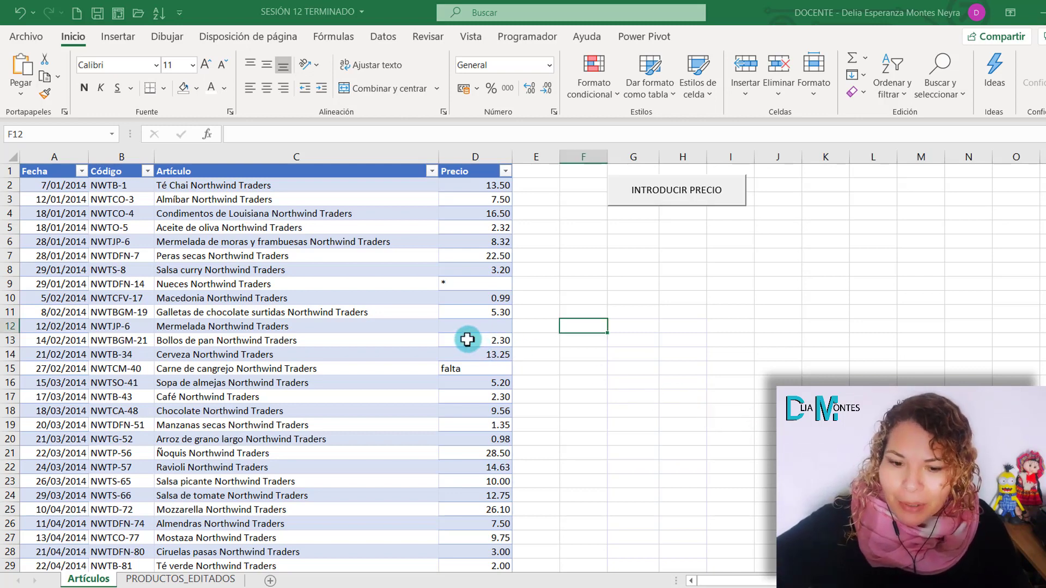
Step: Review the Artículos table: the codes, the product names, and the valid, non-numeric, 'falta' and empty prices
{"action": "left_click", "coordinate": [129, 261]}
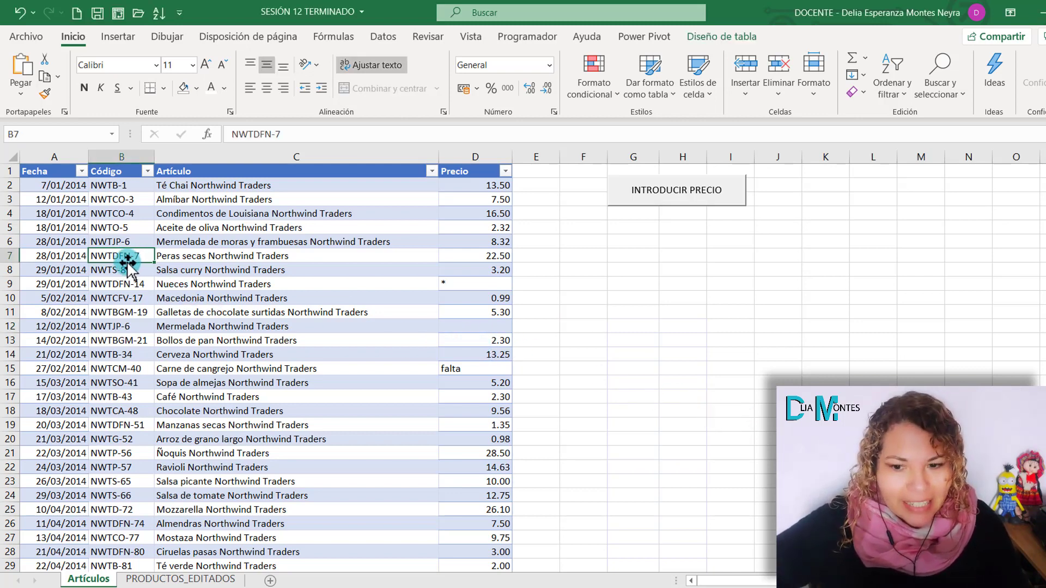
{"action": "left_click", "coordinate": [103, 186]}
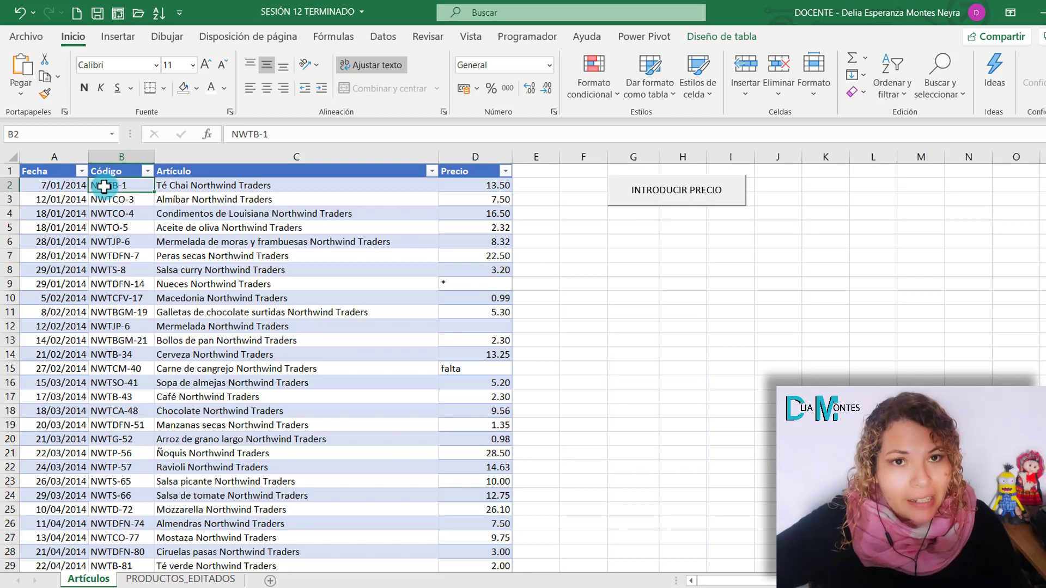
{"action": "left_click_drag", "start_coordinate": [103, 187], "coordinate": [105, 284]}
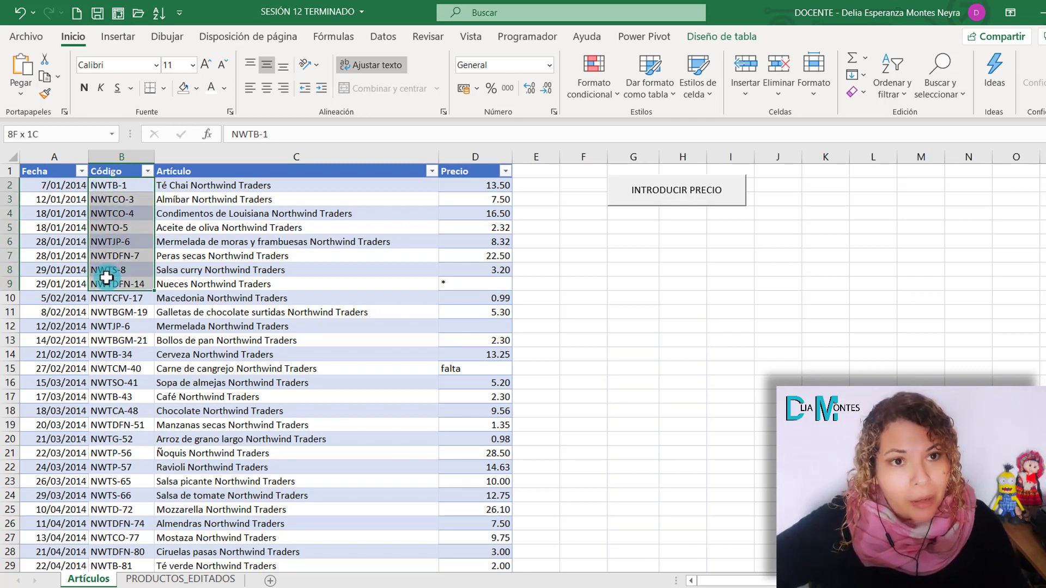
{"action": "left_click_drag", "start_coordinate": [223, 186], "coordinate": [234, 297]}
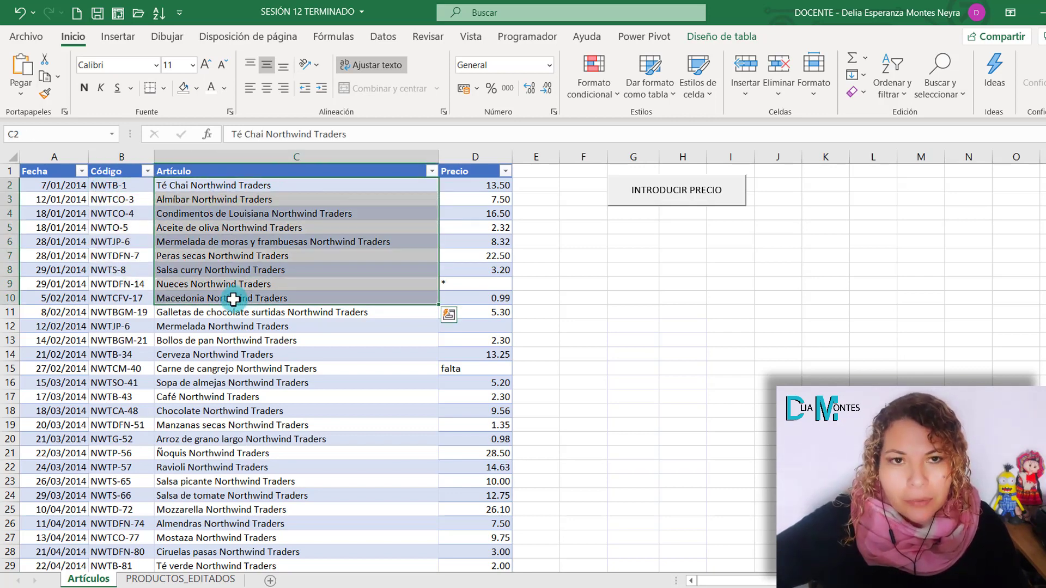
{"action": "left_click", "coordinate": [478, 196]}
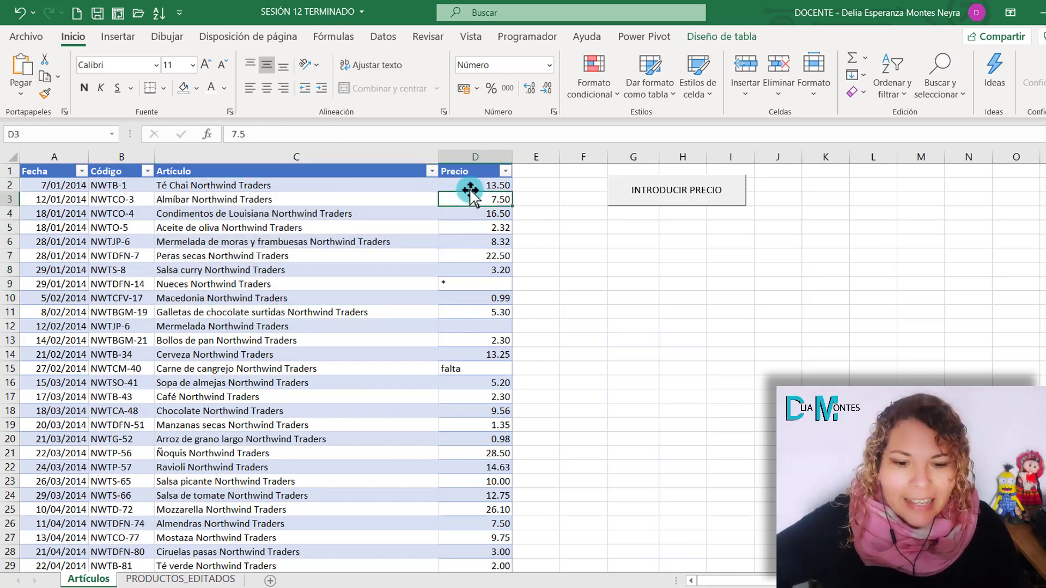
{"action": "left_click", "coordinate": [481, 280]}
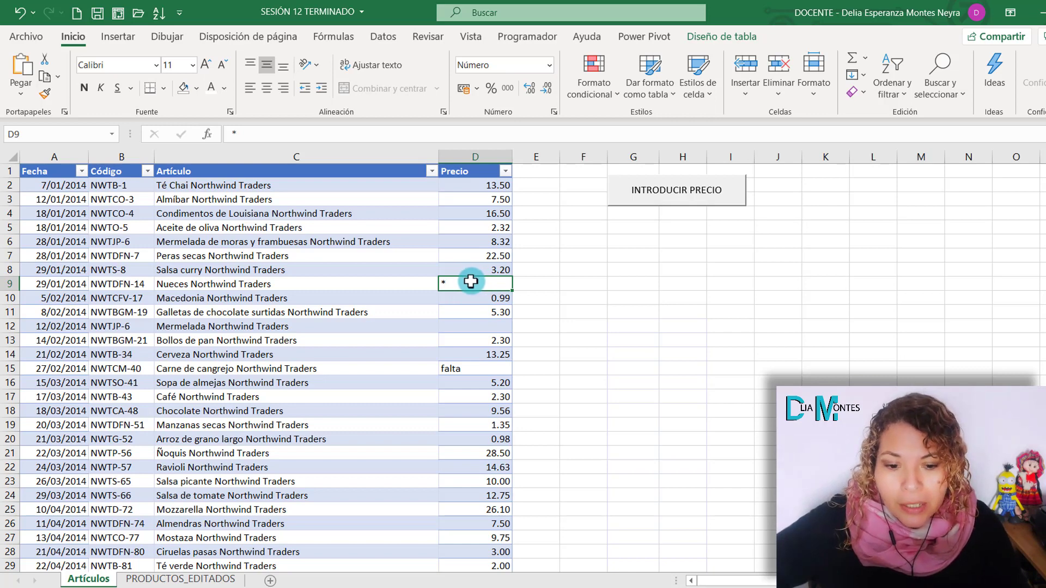
{"action": "left_click", "coordinate": [476, 368]}
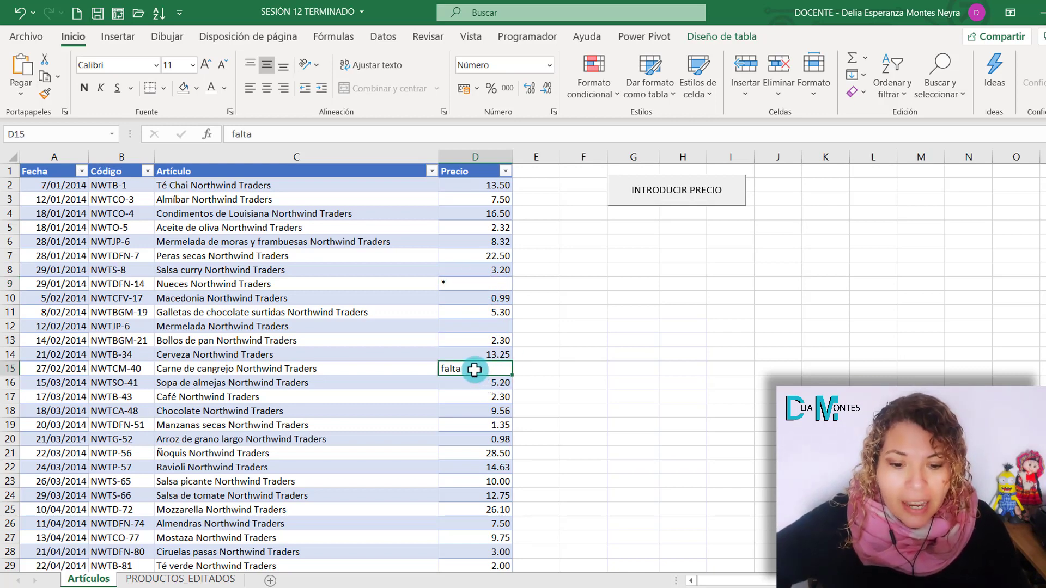
{"action": "left_click", "coordinate": [482, 326]}
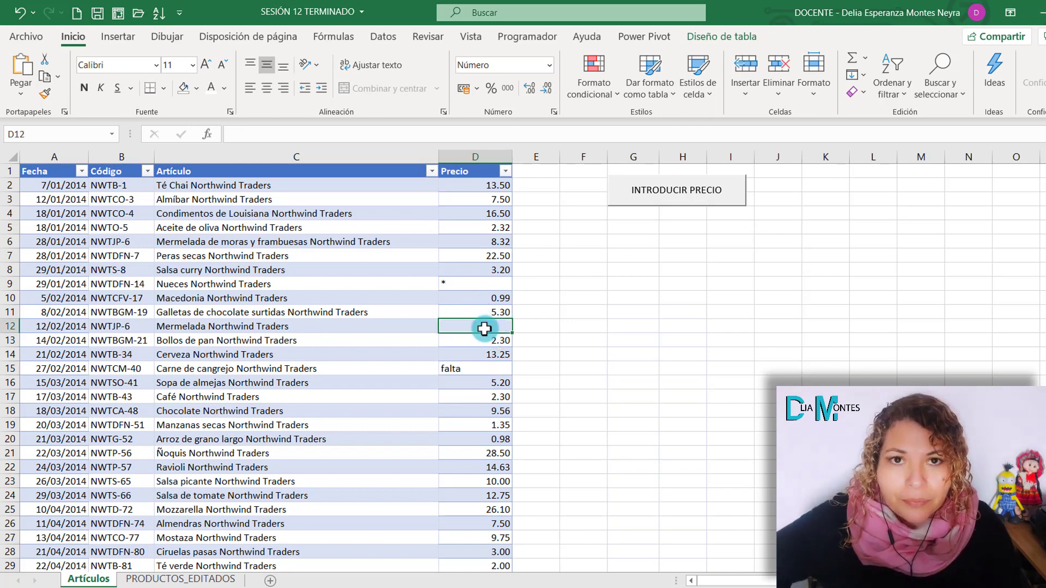
{"action": "left_click", "coordinate": [469, 268]}
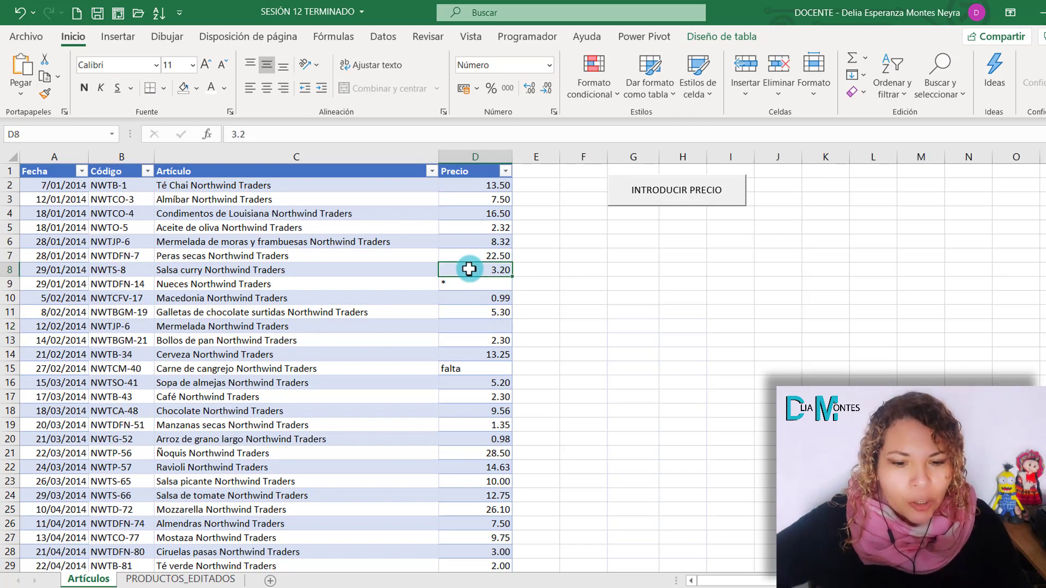
Step: Run the INTRODUCIR PRECIO macro and enter the username in the IDENTIFICACIÓN prompt
{"action": "left_click", "coordinate": [667, 206]}
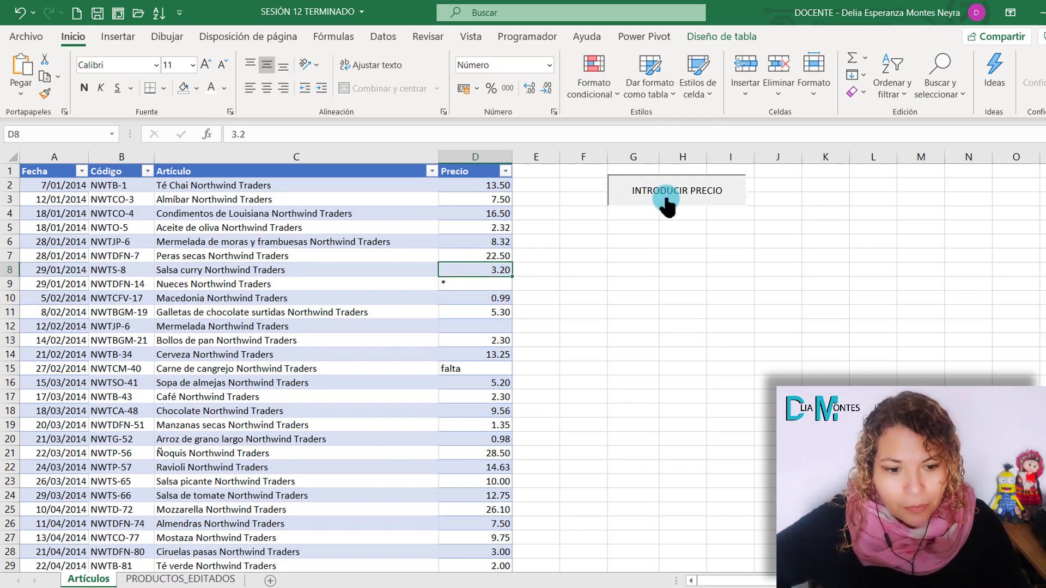
{"action": "left_click_drag", "start_coordinate": [583, 190], "coordinate": [646, 234]}
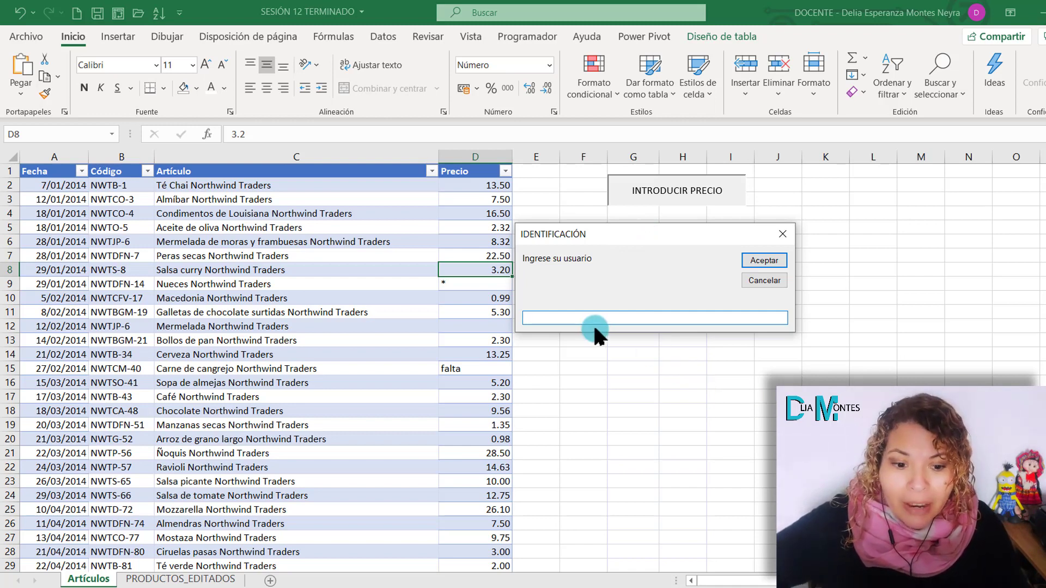
{"action": "left_click", "coordinate": [568, 244]}
{"action": "left_click", "coordinate": [606, 268]}
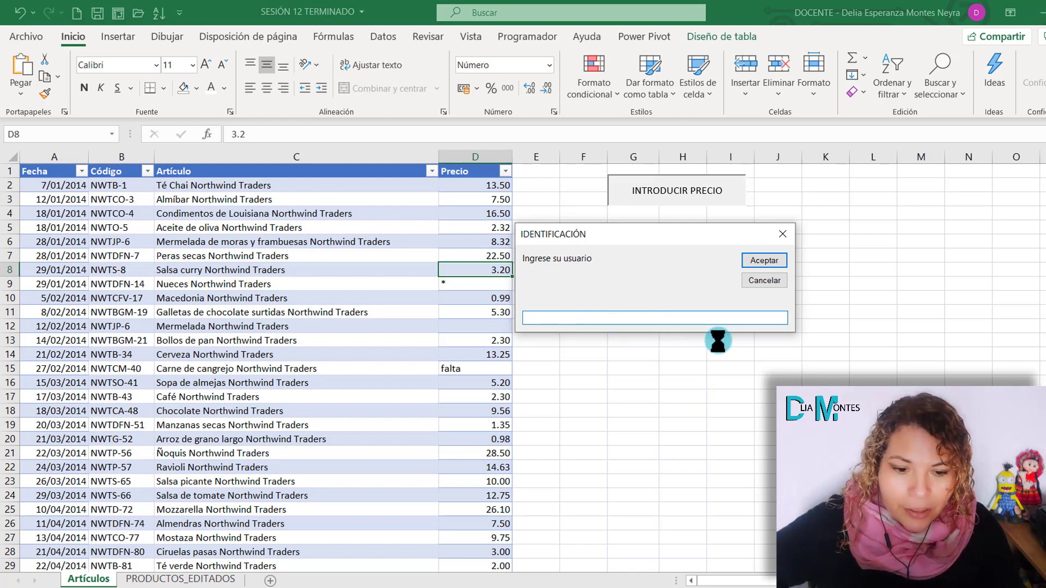
{"action": "type", "text": "Dmo"}
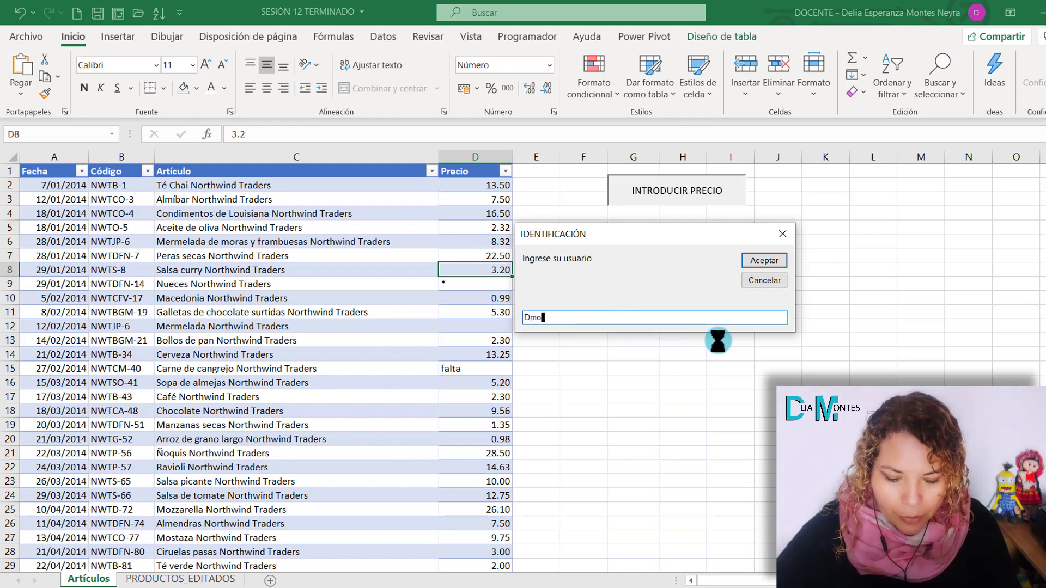
{"action": "type", "text": "ntes"}
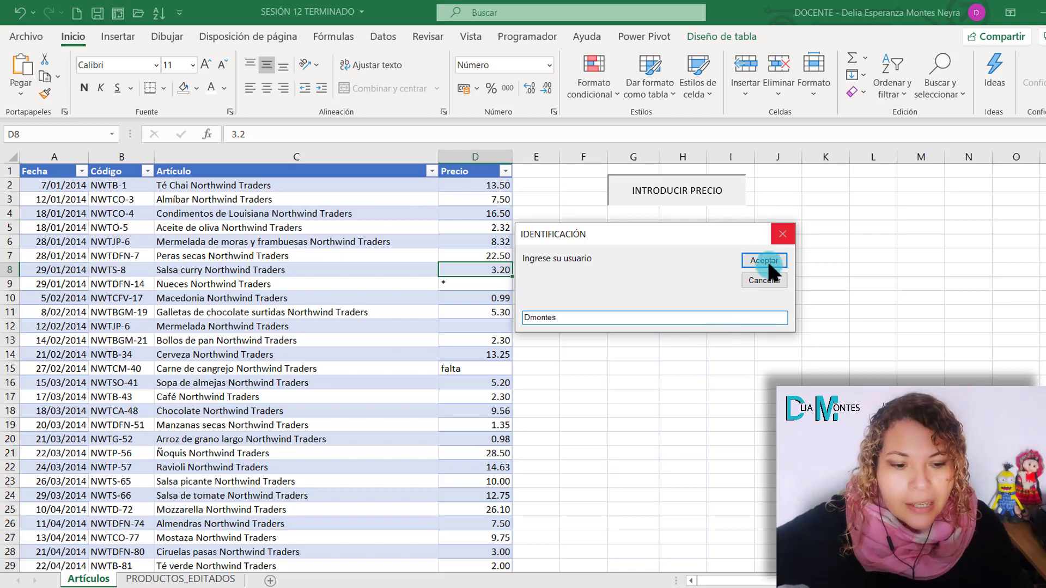
{"action": "left_click", "coordinate": [766, 260]}
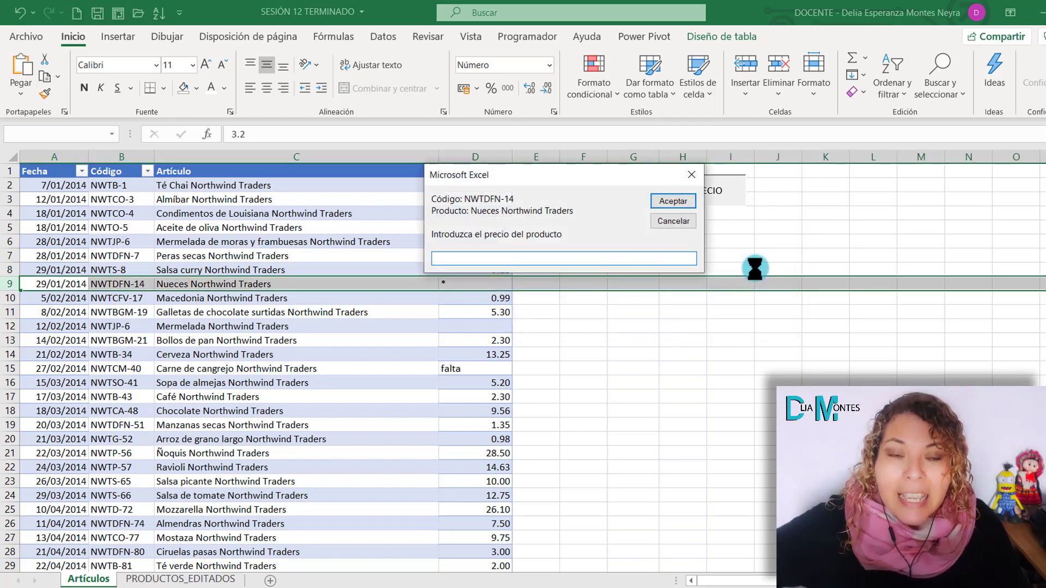
Step: Enter prices 2.35 for NWTDFN-14, 1.65 for NWTJP-6 and 10 for NWTCM-40
{"action": "mouse_move", "coordinate": [540, 171]}
{"action": "left_mouse_down"}
{"action": "mouse_move", "coordinate": [641, 251]}
{"action": "mouse_move", "coordinate": [631, 242]}
{"action": "left_mouse_up"}
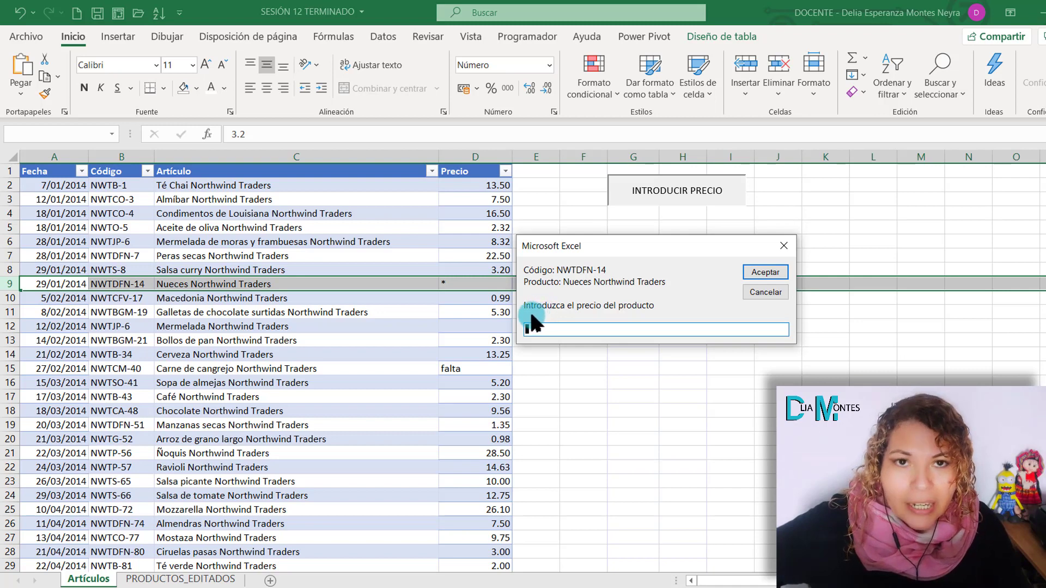
{"action": "left_click_drag", "start_coordinate": [547, 246], "coordinate": [583, 246]}
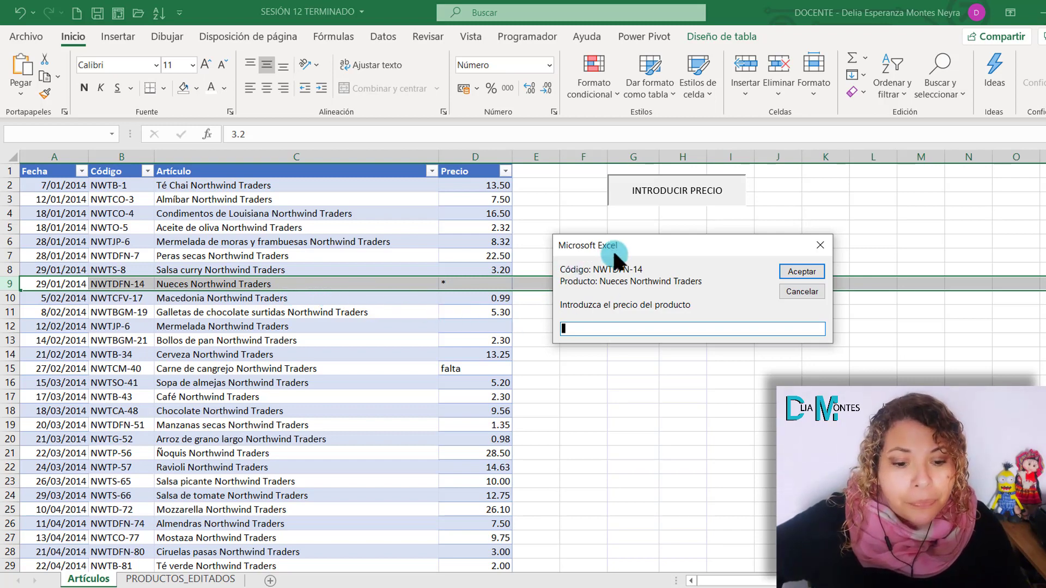
{"action": "left_click_drag", "start_coordinate": [604, 251], "coordinate": [626, 264]}
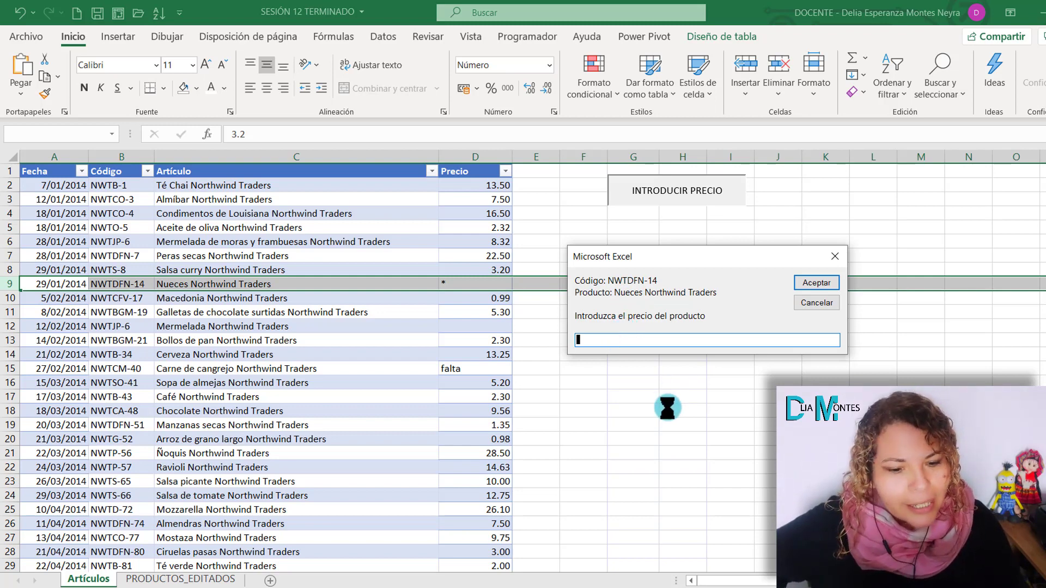
{"action": "type", "text": "2.3"}
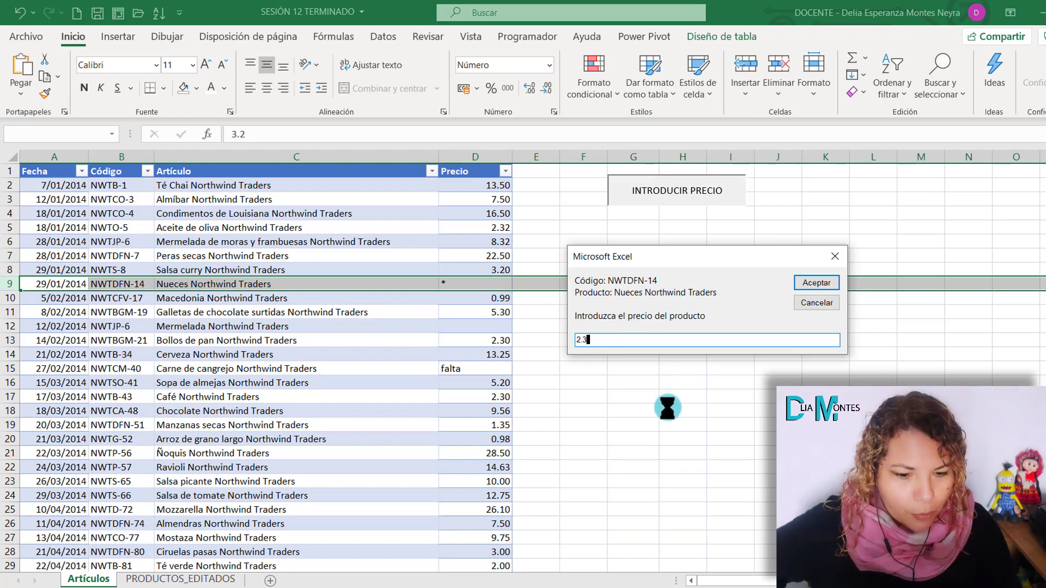
{"action": "type", "text": "5"}
{"action": "key", "text": "Return"}
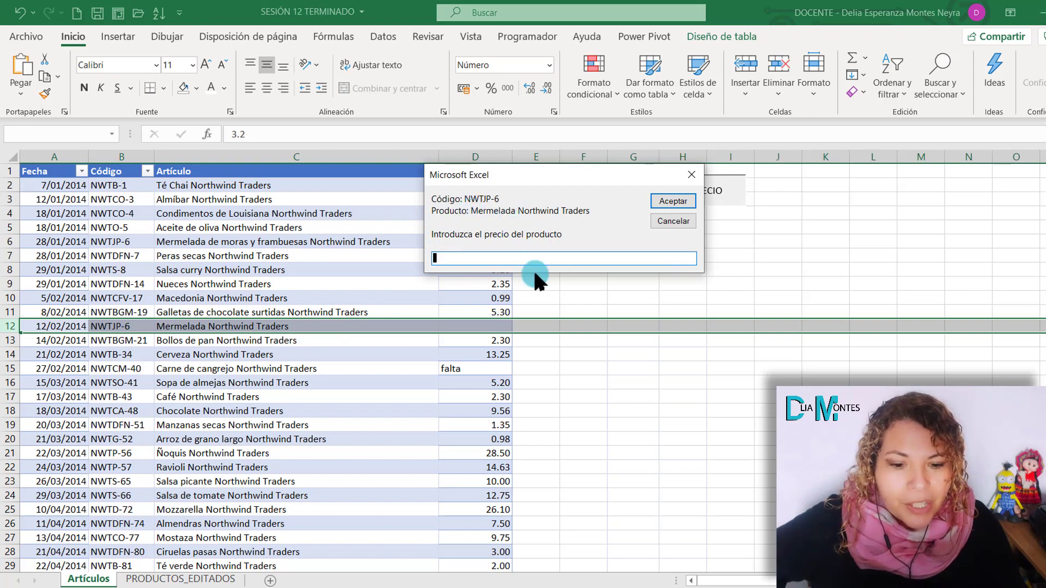
{"action": "type", "text": "1."}
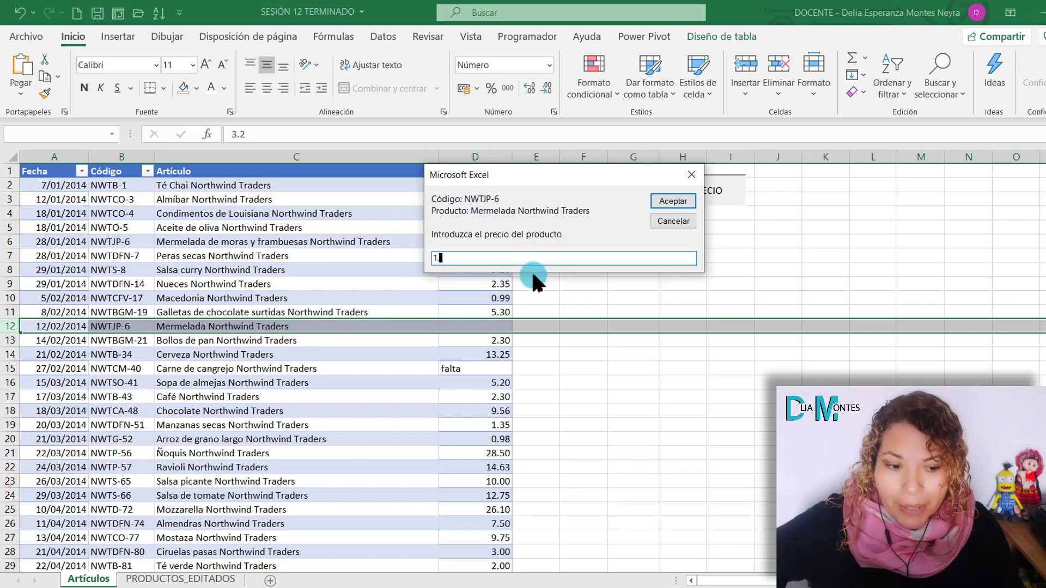
{"action": "type", "text": "65"}
{"action": "key", "text": "Return"}
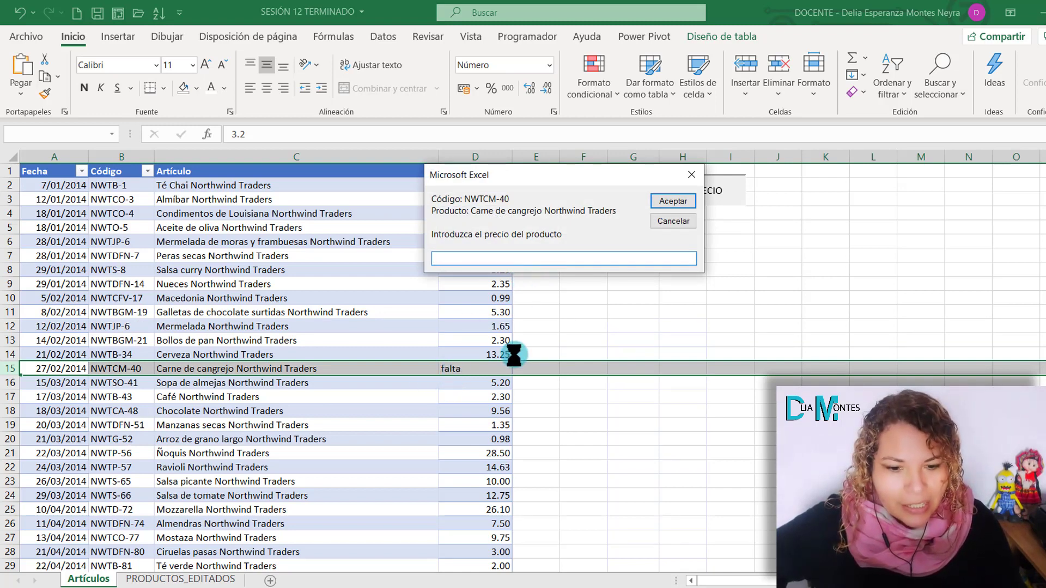
{"action": "type", "text": "10"}
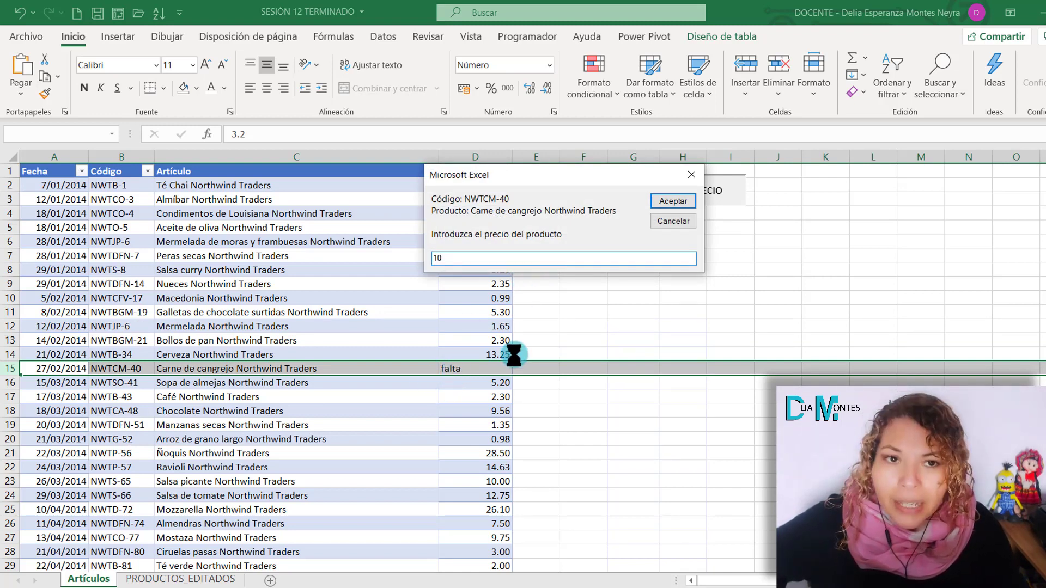
{"action": "key", "text": "Return"}
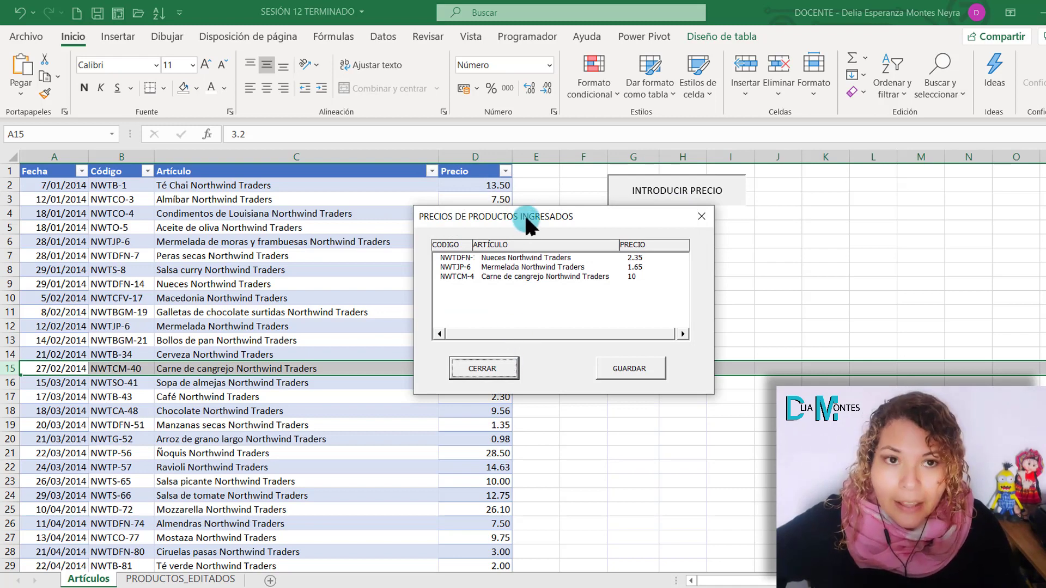
Step: Save the three prices from the PRECIOS DE PRODUCTOS INGRESADOS summary into PRODUCTOS_EDITADOS
{"action": "mouse_move", "coordinate": [524, 213]}
{"action": "left_mouse_down"}
{"action": "mouse_move", "coordinate": [688, 284]}
{"action": "mouse_move", "coordinate": [602, 253]}
{"action": "left_mouse_up"}
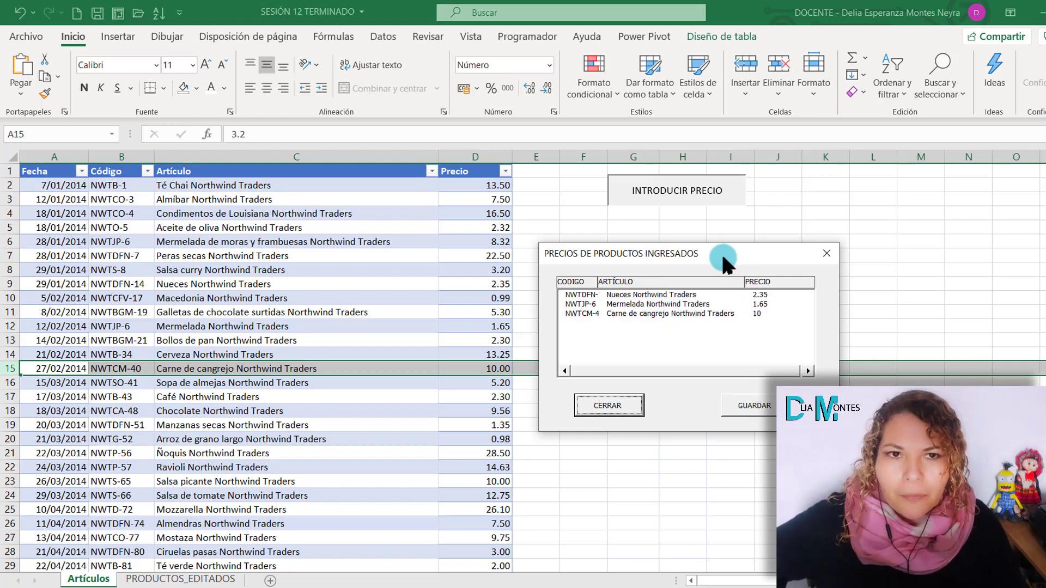
{"action": "left_click_drag", "start_coordinate": [693, 258], "coordinate": [697, 252]}
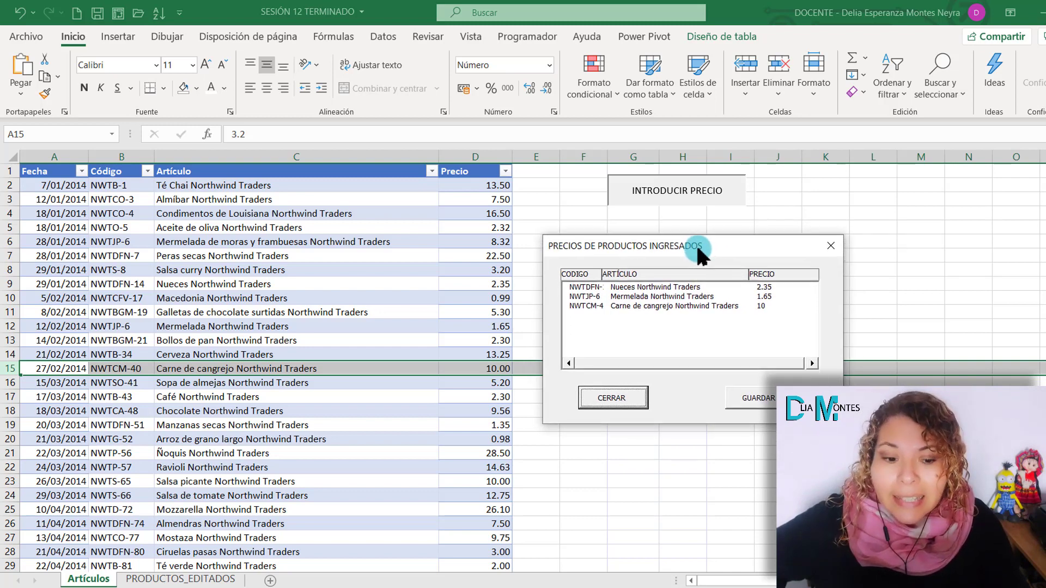
{"action": "left_click", "coordinate": [751, 402]}
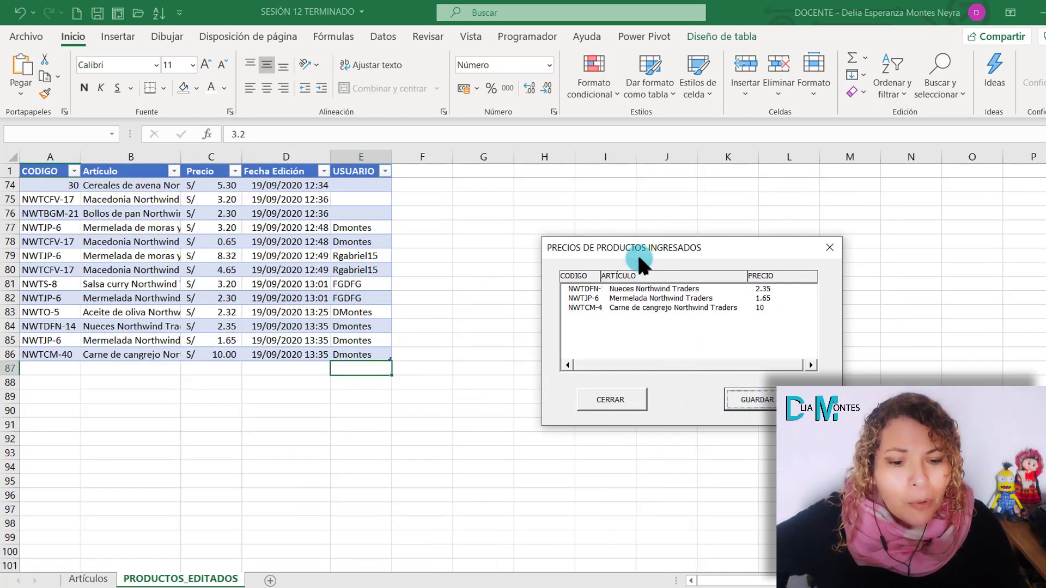
{"action": "left_click_drag", "start_coordinate": [637, 256], "coordinate": [602, 233]}
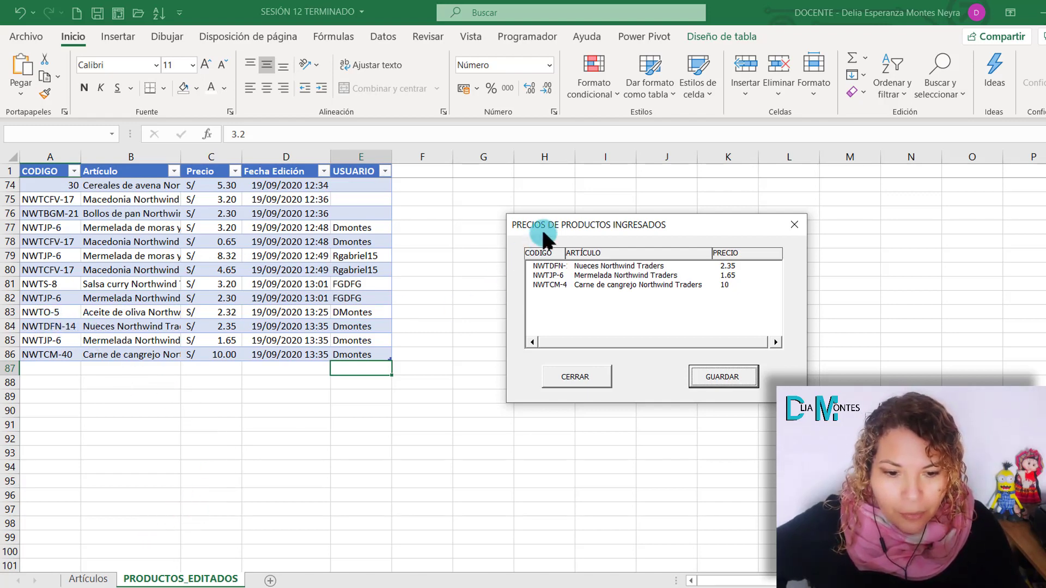
{"action": "mouse_move", "coordinate": [543, 234]}
{"action": "left_mouse_down"}
{"action": "mouse_move", "coordinate": [424, 240]}
{"action": "mouse_move", "coordinate": [495, 232]}
{"action": "left_mouse_up"}
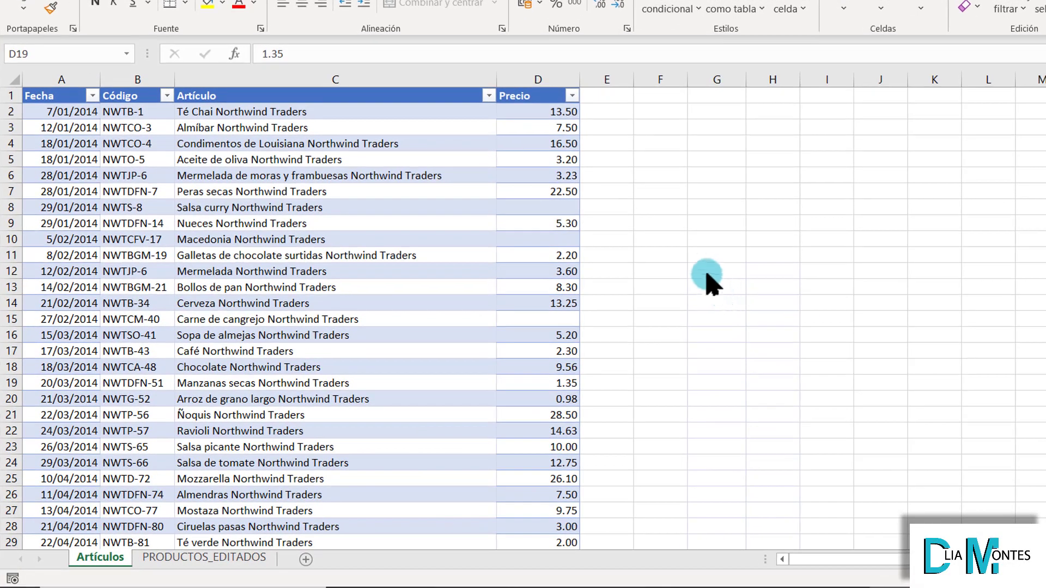
Step: Check the Precio cells and put an asterisk in D10 for Macedonia's missing price
{"action": "left_click", "coordinate": [544, 160]}
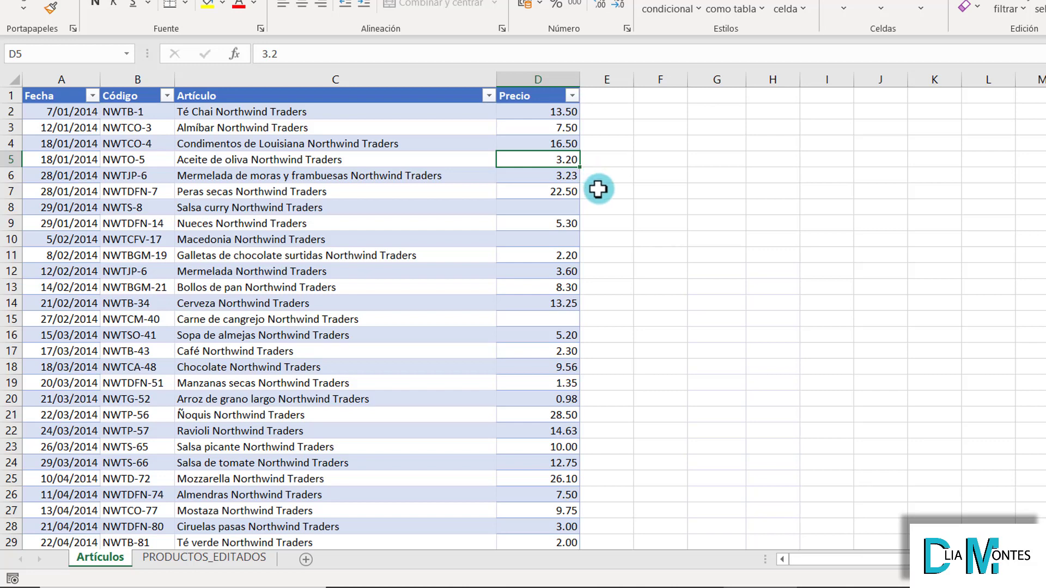
{"action": "left_click", "coordinate": [545, 208]}
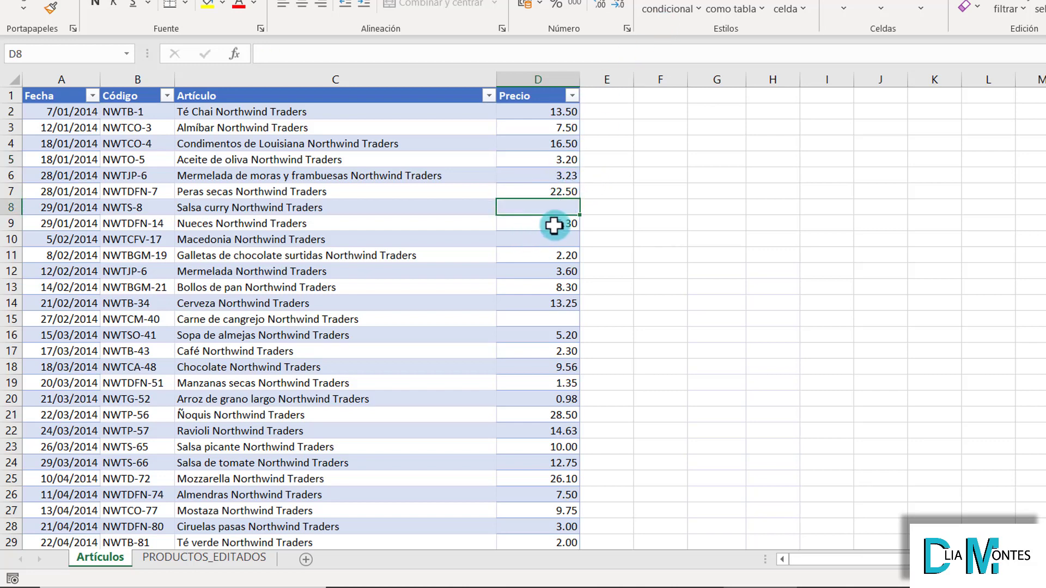
{"action": "left_click", "coordinate": [554, 224]}
{"action": "left_click", "coordinate": [555, 318]}
{"action": "left_click", "coordinate": [569, 240]}
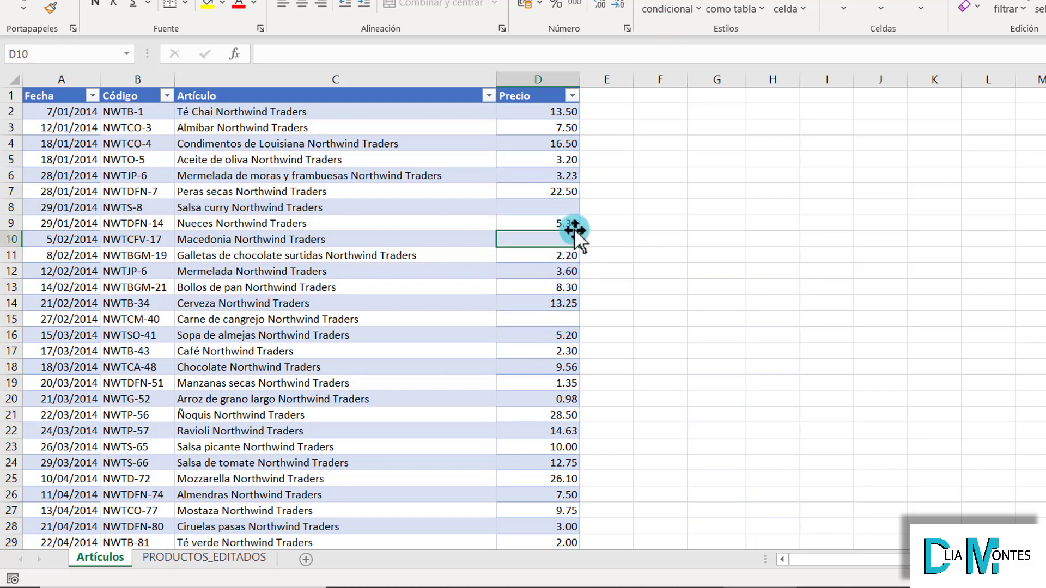
{"action": "type", "text": "*"}
{"action": "key", "text": "Return"}
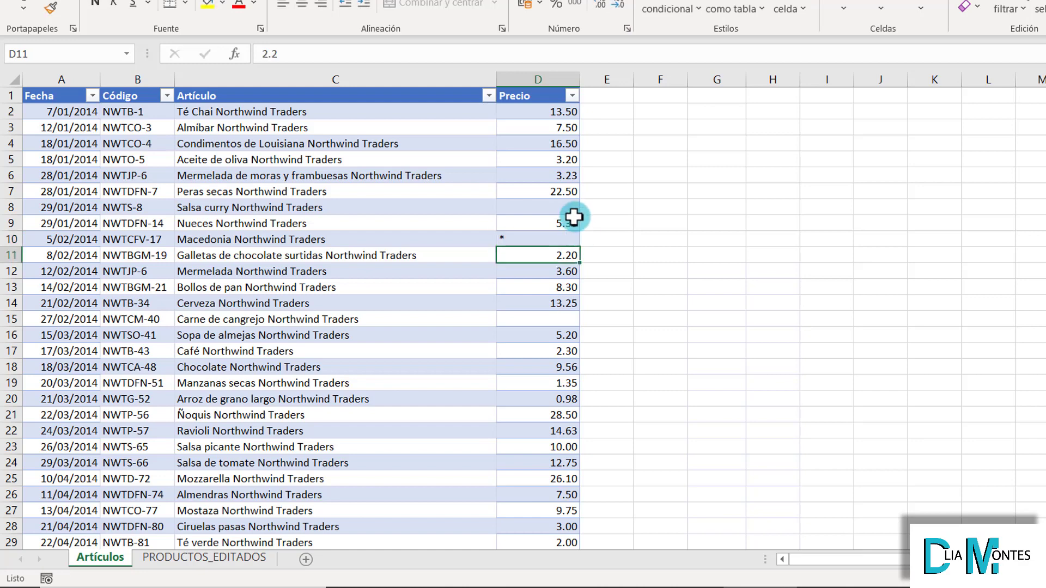
Step: Recheck price cells D8, D11 and D13, then switch to the VBA editor with Alt+F11
{"action": "left_click", "coordinate": [574, 213]}
{"action": "left_click", "coordinate": [572, 255]}
{"action": "left_click", "coordinate": [564, 287]}
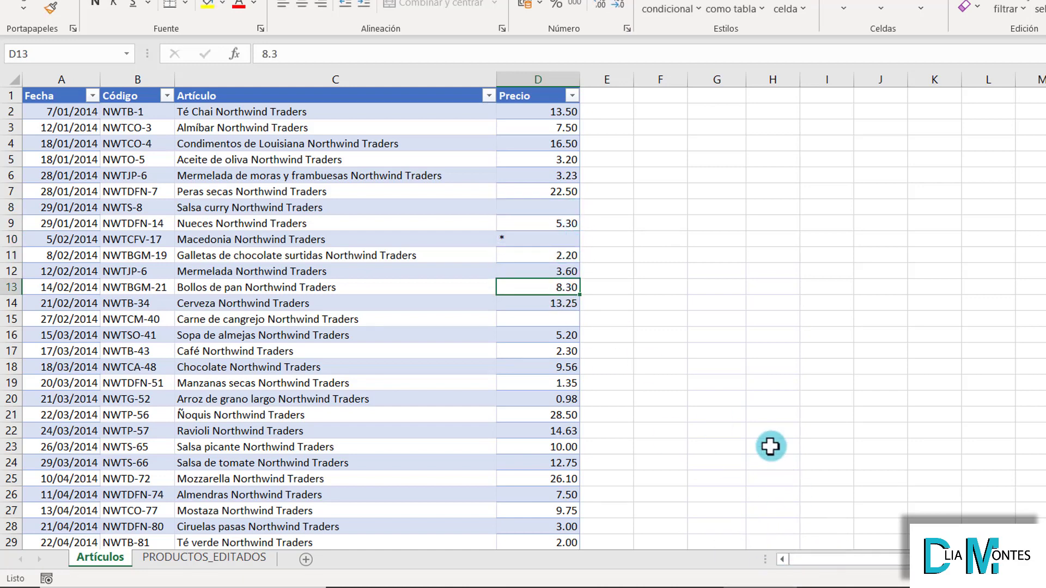
{"action": "key", "text": "alt+F11"}
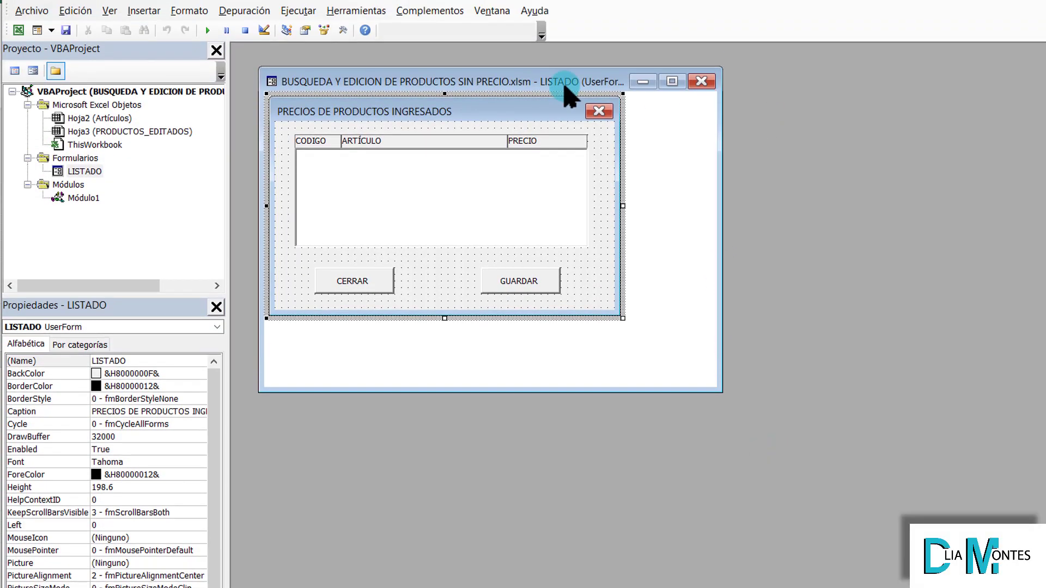
Step: Close the LISTADO form designer window
{"action": "left_click_drag", "start_coordinate": [626, 97], "coordinate": [636, 101]}
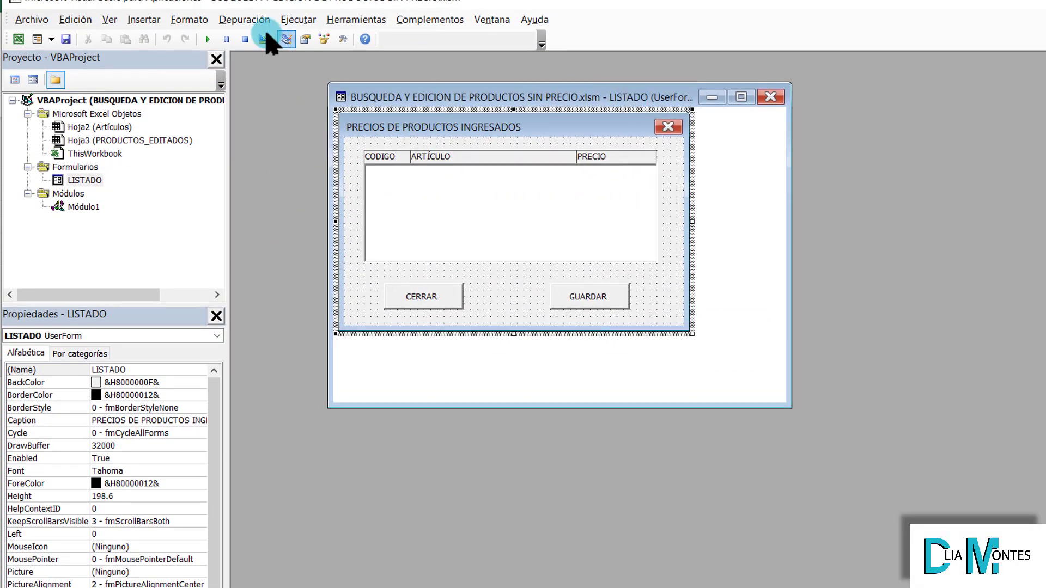
{"action": "mouse_move", "coordinate": [442, 96]}
{"action": "left_mouse_down"}
{"action": "mouse_move", "coordinate": [561, 150]}
{"action": "mouse_move", "coordinate": [408, 144]}
{"action": "mouse_move", "coordinate": [406, 128]}
{"action": "left_mouse_up"}
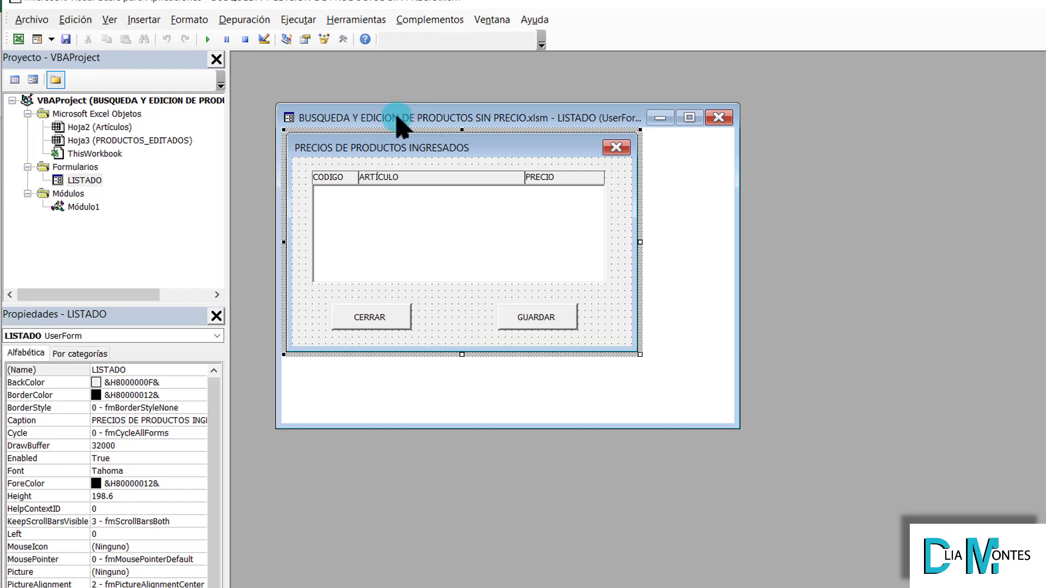
{"action": "left_click_drag", "start_coordinate": [406, 114], "coordinate": [397, 96]}
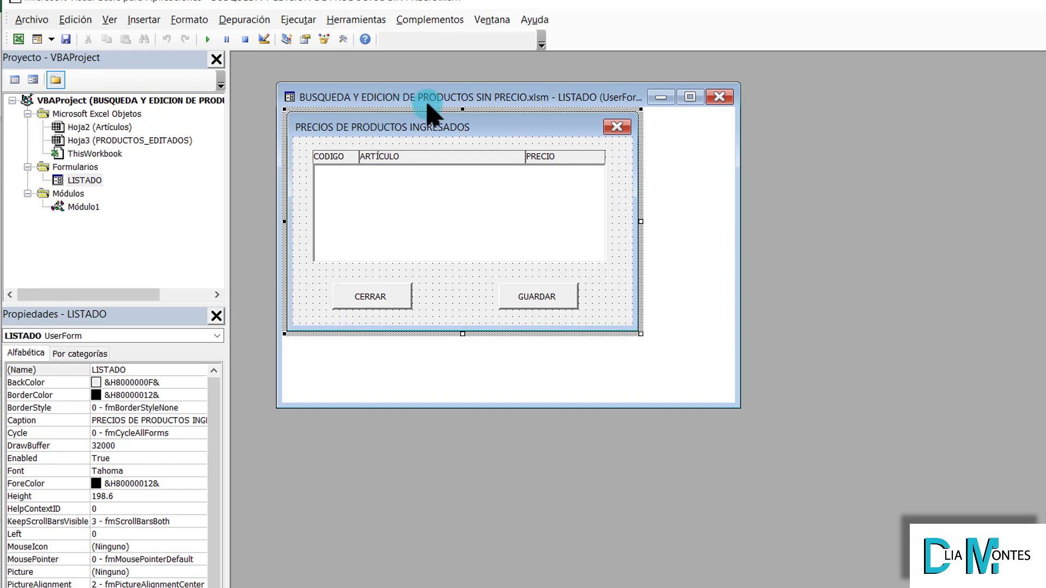
{"action": "left_click", "coordinate": [718, 97]}
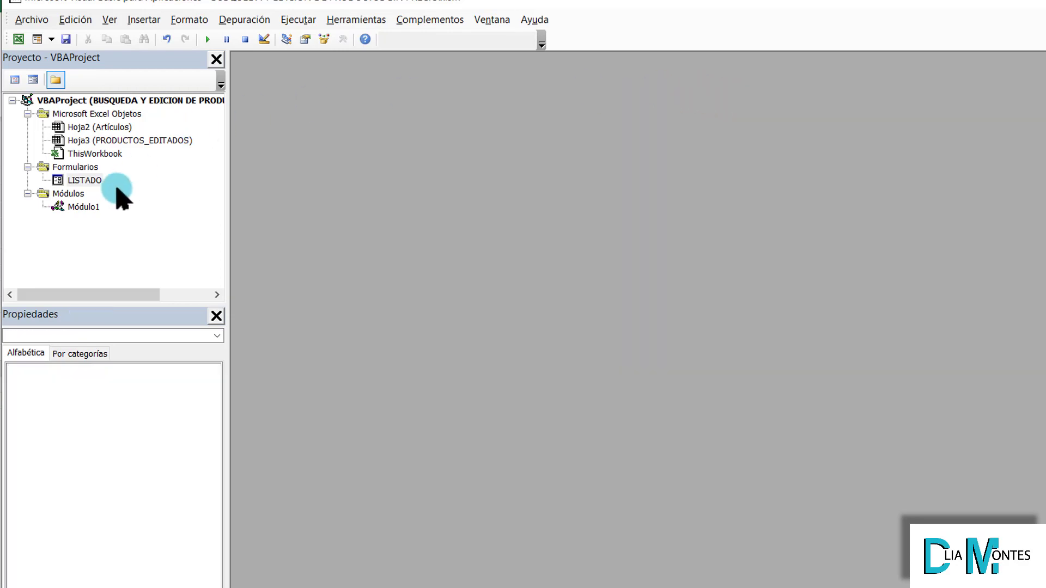
Step: Open Módulo1's empty code window from the Project Explorer
{"action": "left_click", "coordinate": [79, 207]}
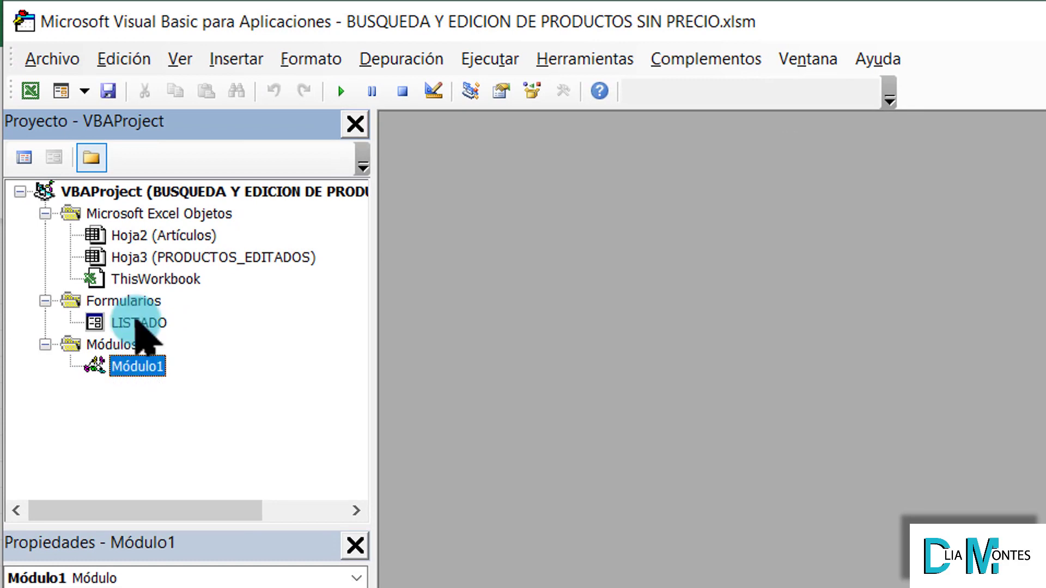
{"action": "left_click", "coordinate": [213, 61]}
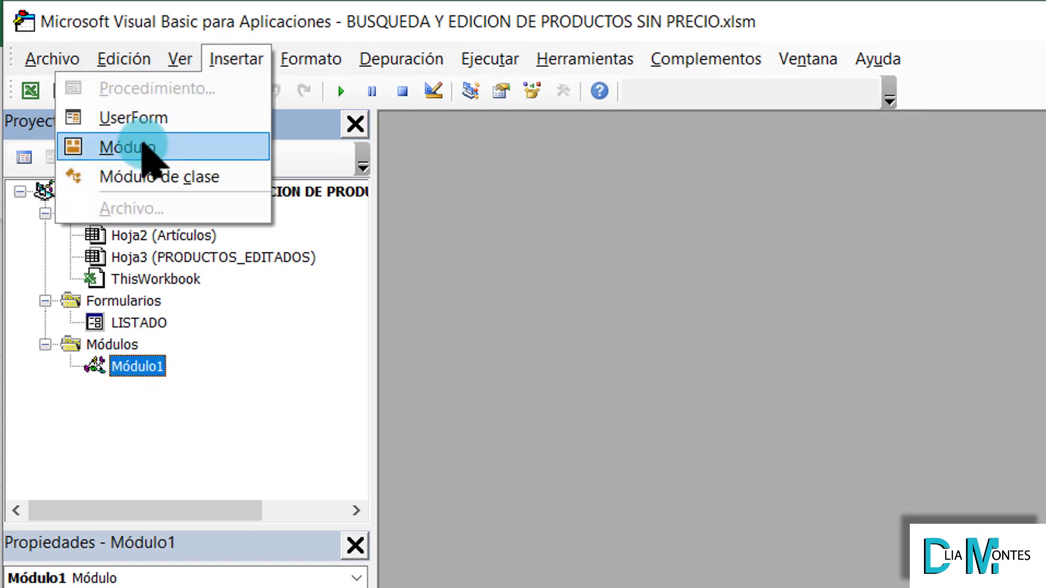
{"action": "left_click", "coordinate": [139, 366]}
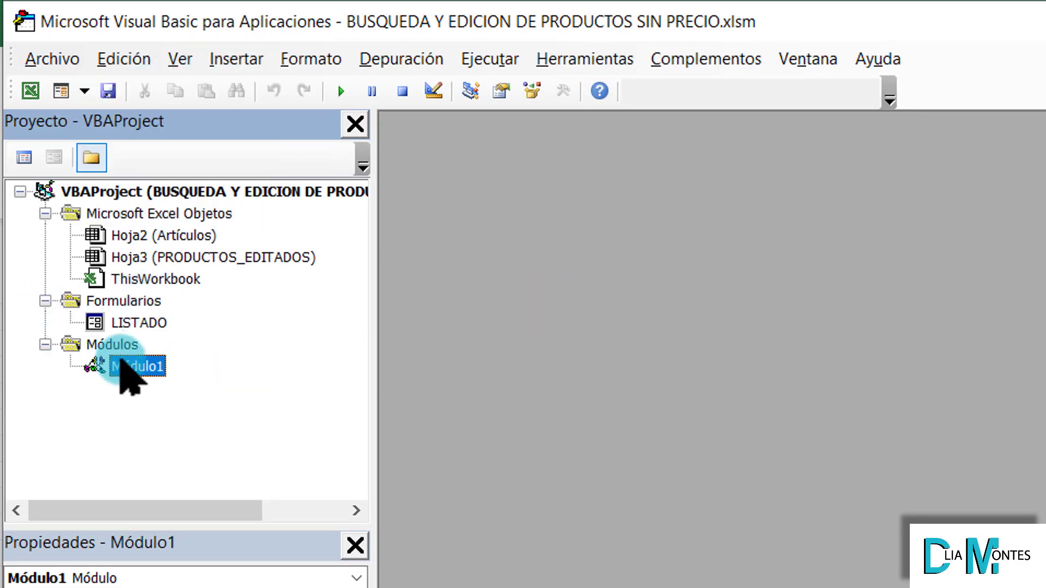
{"action": "double_click", "coordinate": [127, 365]}
{"action": "left_click_drag", "start_coordinate": [645, 141], "coordinate": [648, 174]}
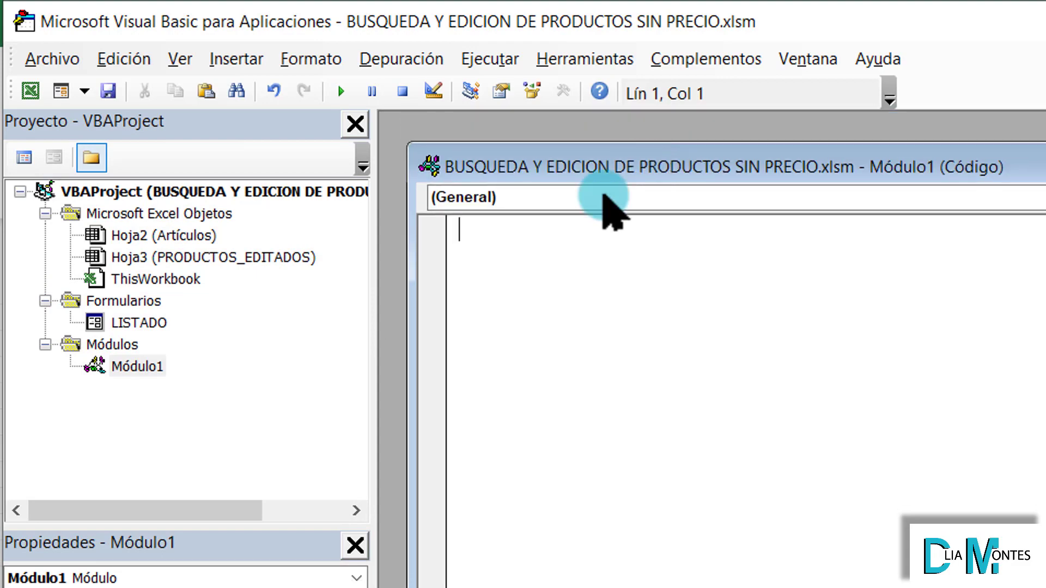
{"action": "left_click_drag", "start_coordinate": [414, 163], "coordinate": [594, 144]}
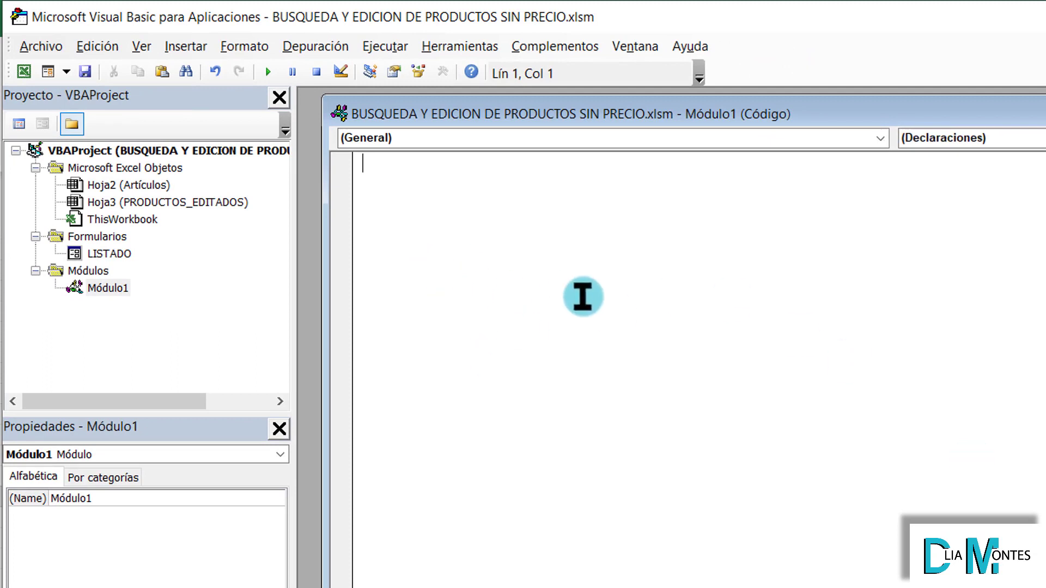
Step: Create the procedure Sub introducir_precio() in Módulo1
{"action": "type", "text": "sub "}
{"action": "type", "text": "int"}
{"action": "type", "text": "ri"}
{"action": "key", "text": "BackSpace"}
{"action": "type", "text": "oc"}
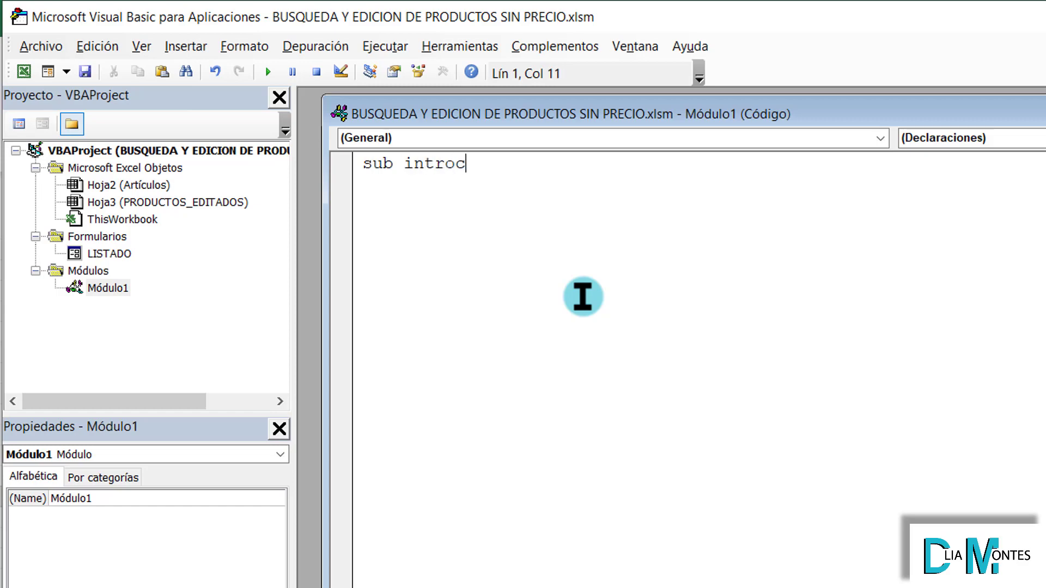
{"action": "key", "text": "BackSpace"}
{"action": "type", "text": "ducir"}
{"action": "type", "text": "_precio"}
{"action": "key", "text": "Return"}
{"action": "type", "text": "'"}
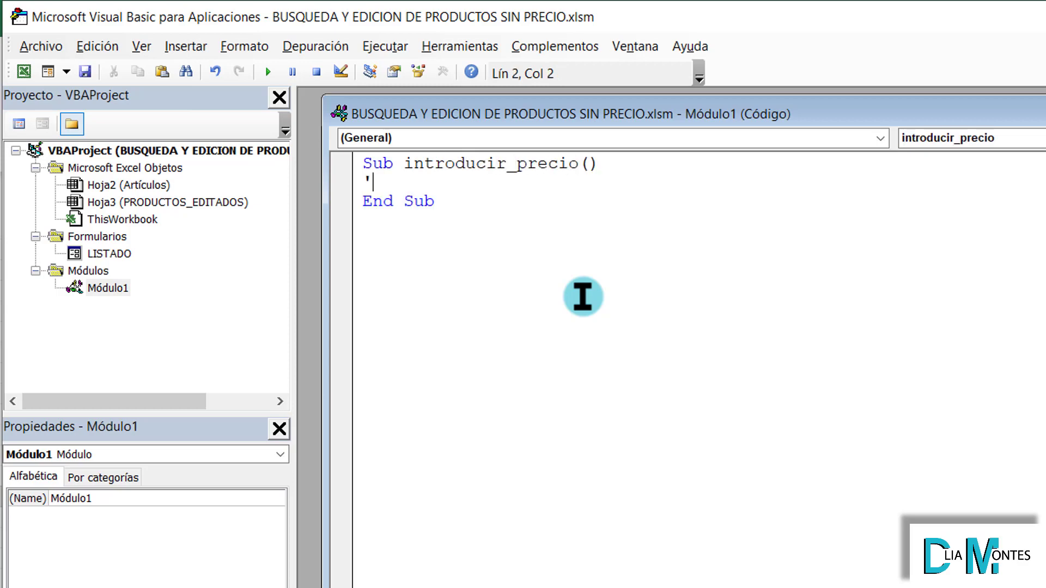
Step: Add a 'declarar variables' comment and Dim ufila As Integer commented as the database's last row
{"action": "type", "text": "declarar v"}
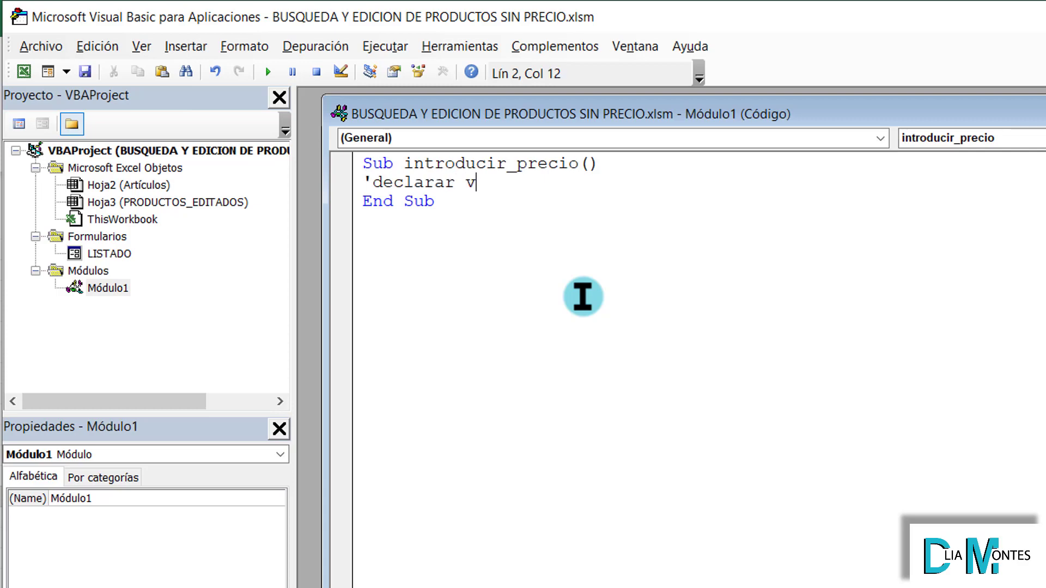
{"action": "type", "text": "ariables"}
{"action": "key", "text": "Return"}
{"action": "type", "text": "dim ufila"}
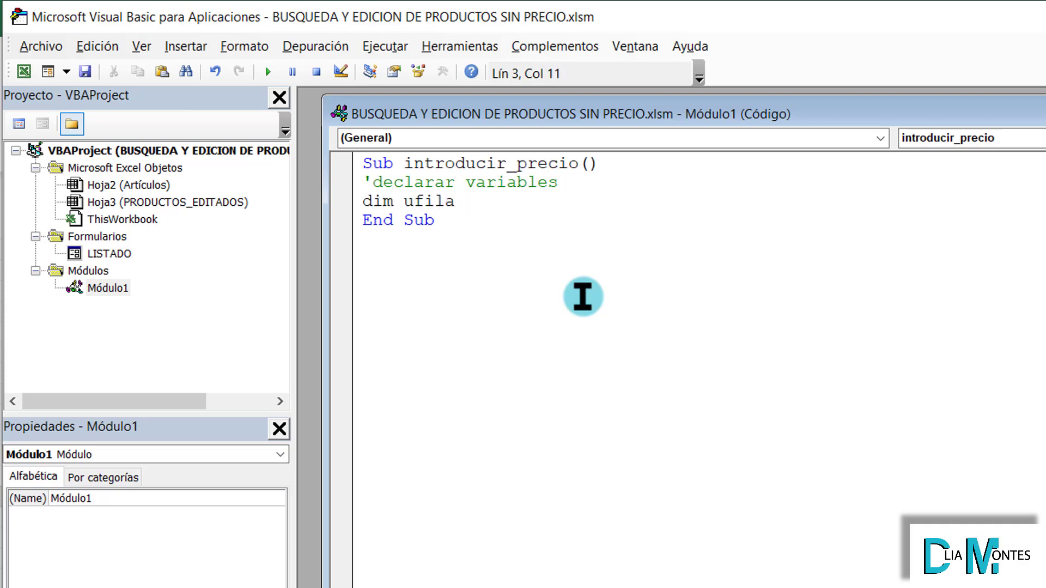
{"action": "type", "text": "as inte"}
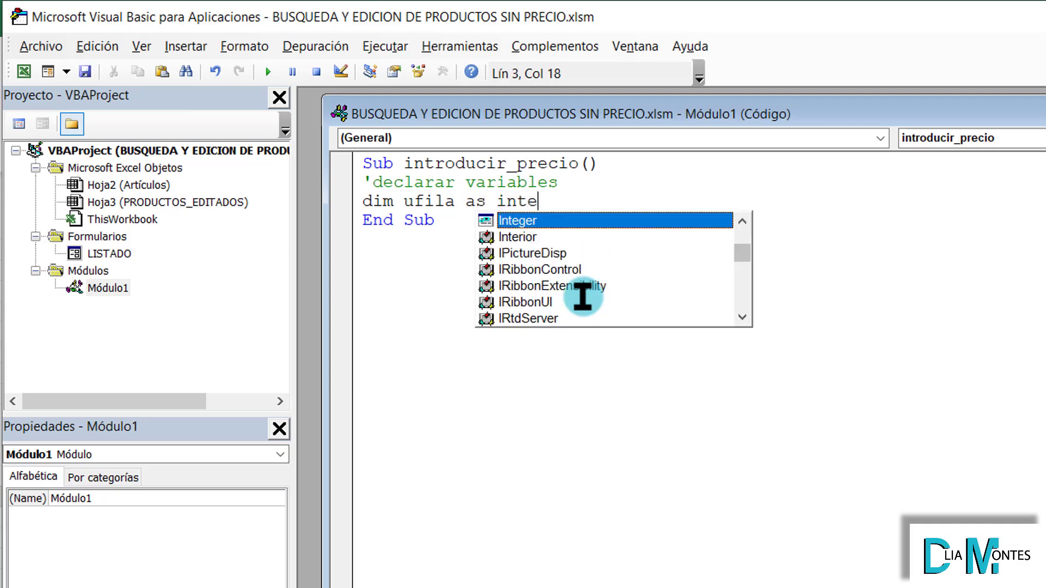
{"action": "key", "text": "Tab"}
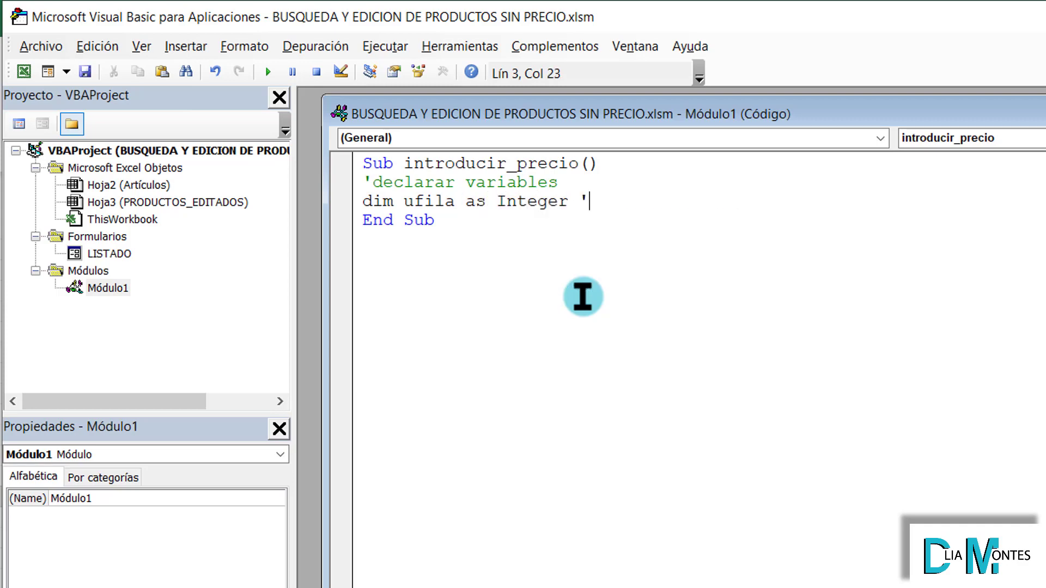
{"action": "type", "text": "lt"}
{"action": "type", "text": "ima fila de l"}
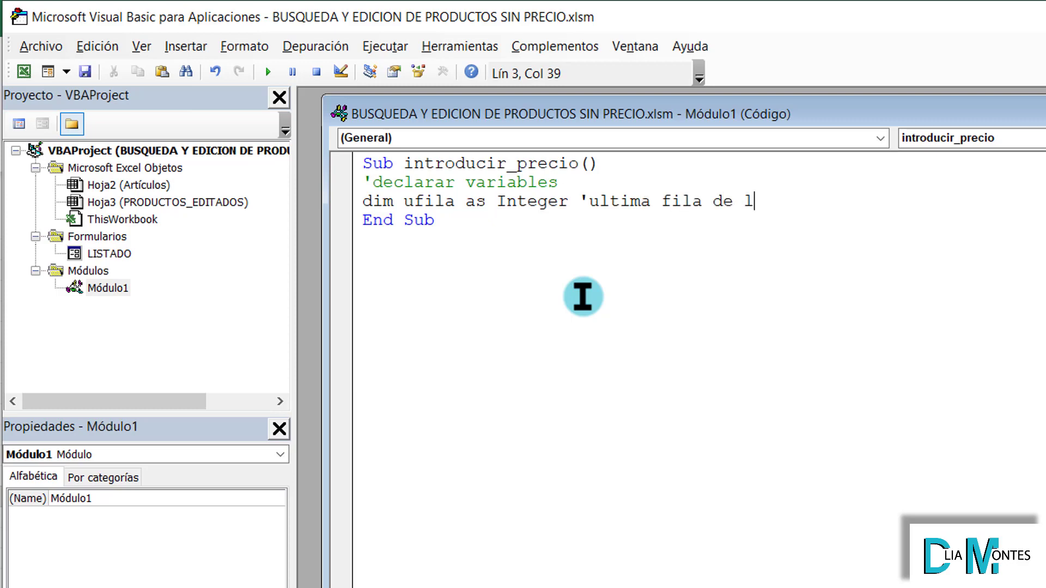
{"action": "type", "text": "a base de da"}
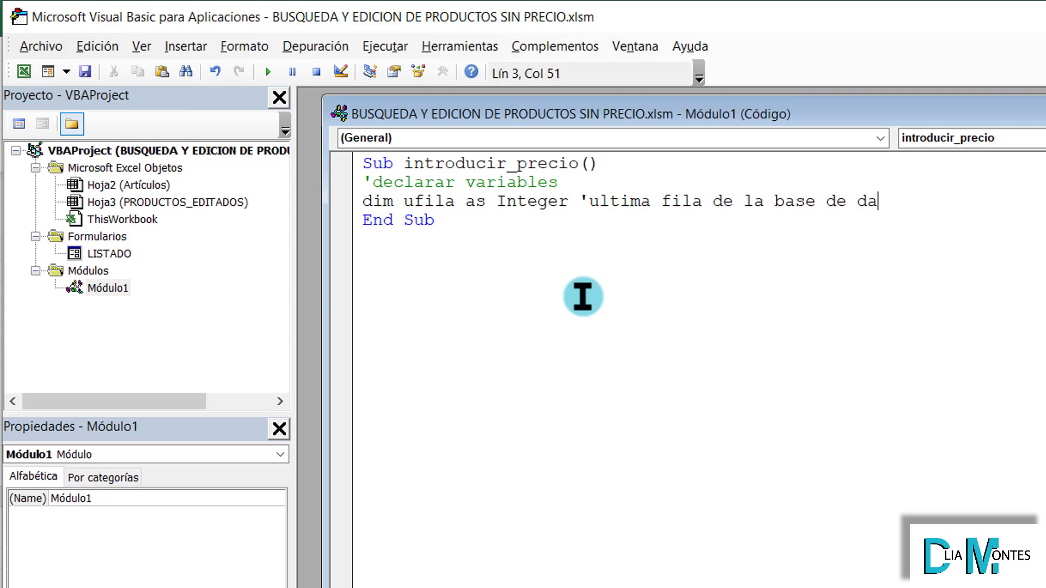
{"action": "type", "text": "to"}
{"action": "key", "text": "Return"}
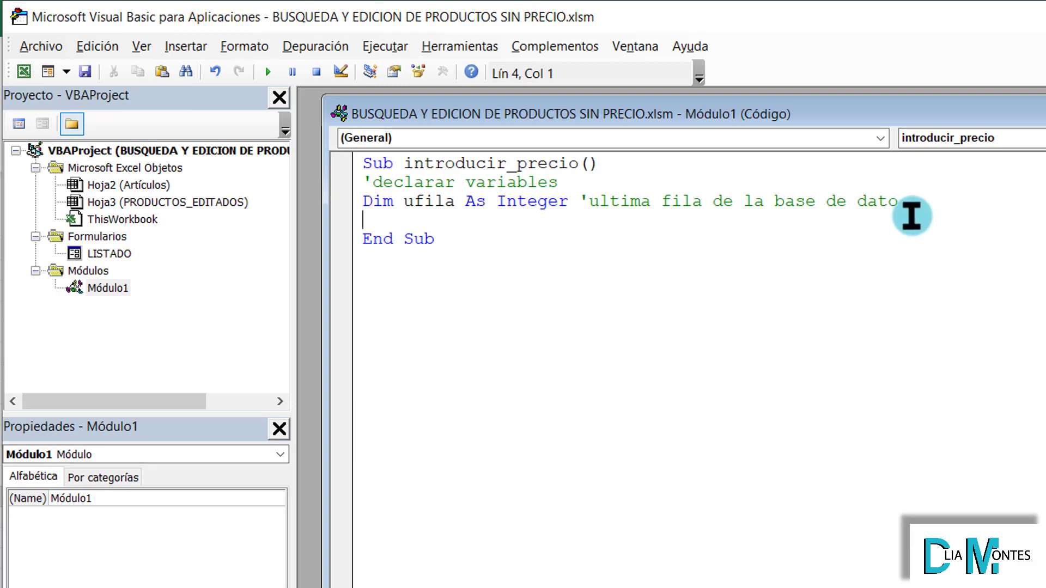
{"action": "left_click", "coordinate": [904, 204]}
Step: Scroll the Artículos sheet to confirm the data ends at row 46
{"action": "type", "text": "s"}
{"action": "left_click", "coordinate": [840, 238]}
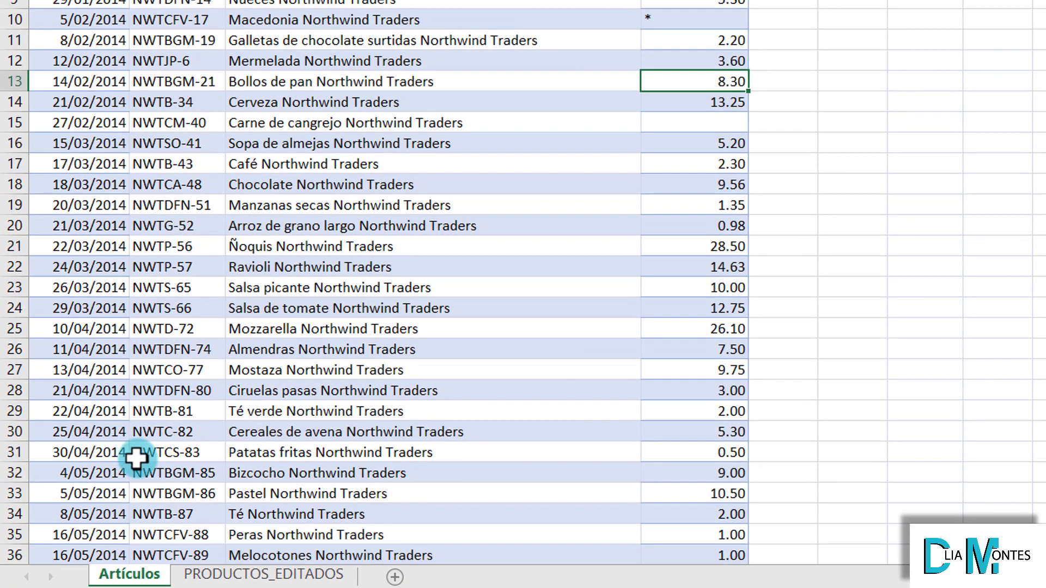
{"action": "scroll", "coordinate": [136, 458], "scroll_direction": "down", "scroll_amount": 7}
{"action": "scroll", "coordinate": [140, 467], "scroll_direction": "down", "scroll_amount": 3}
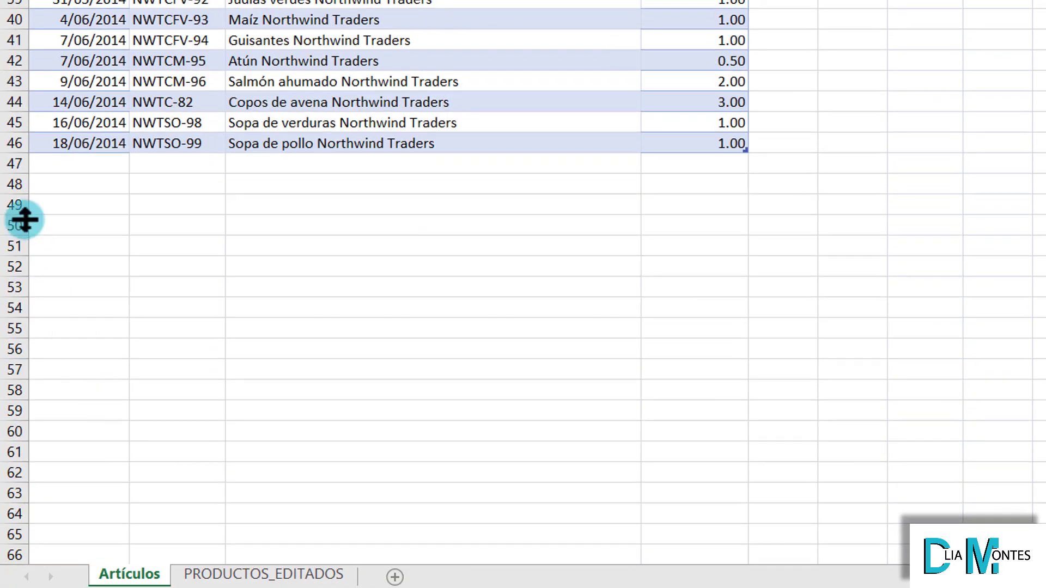
{"action": "left_click", "coordinate": [54, 144]}
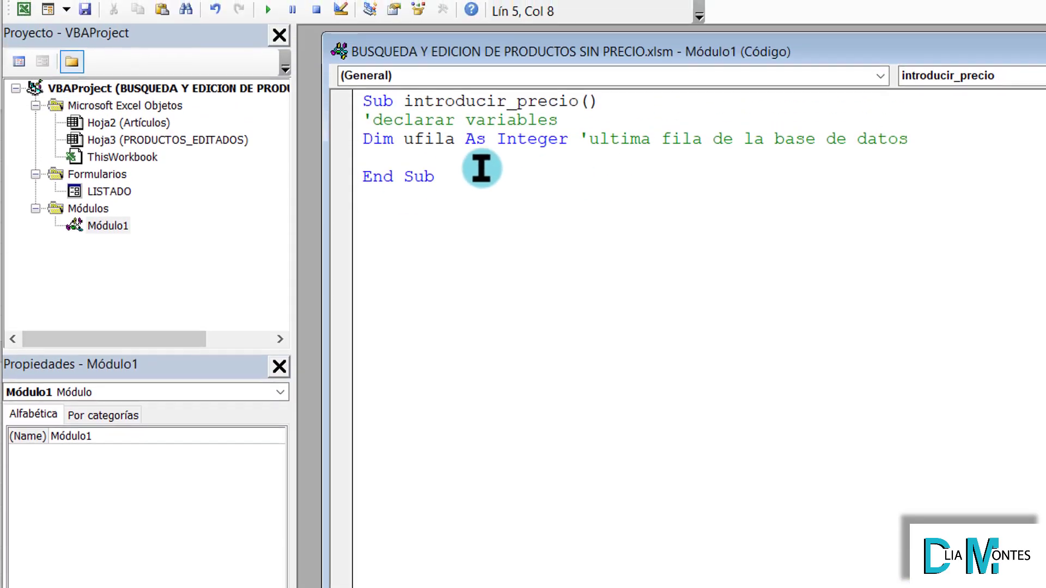
Step: Declare i As Integer commented 'bucle for' and x As Double commented 'almacenar precio'
{"action": "left_click", "coordinate": [375, 159]}
{"action": "key", "text": "Return"}
{"action": "key", "text": "Return"}
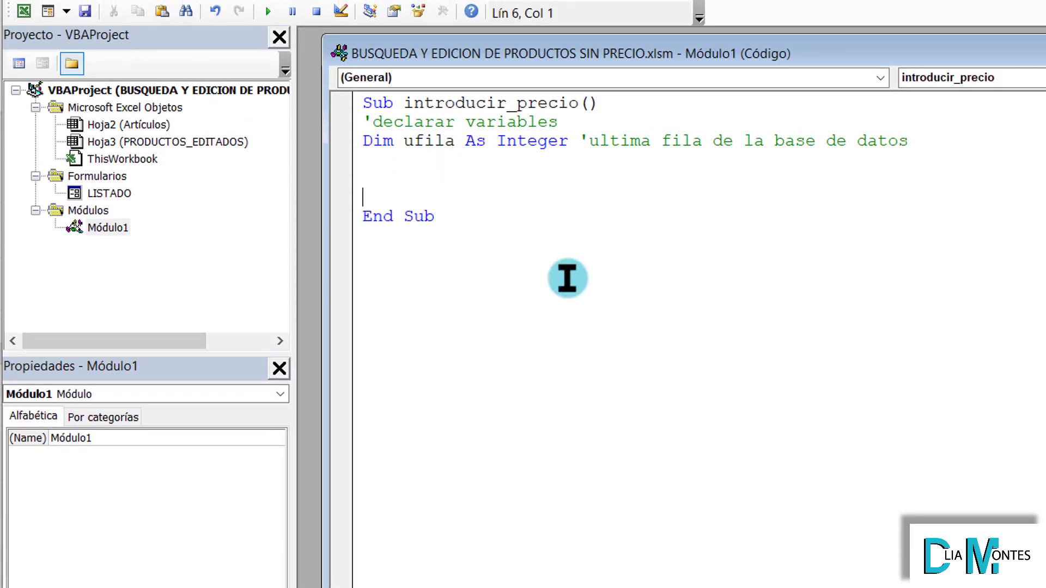
{"action": "type", "text": "dim i"}
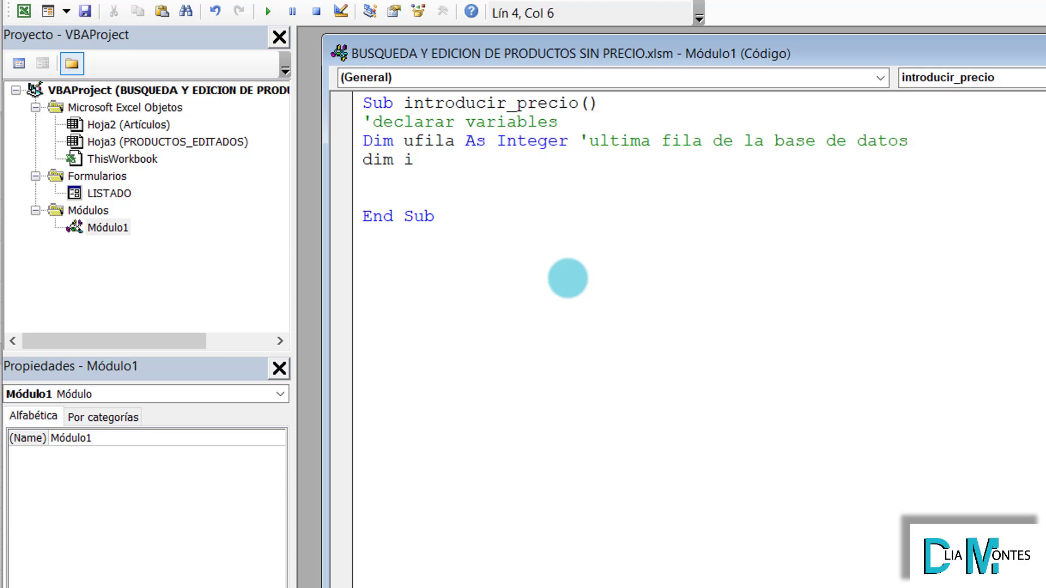
{"action": "type", "text": " as int"}
{"action": "key", "text": "Tab"}
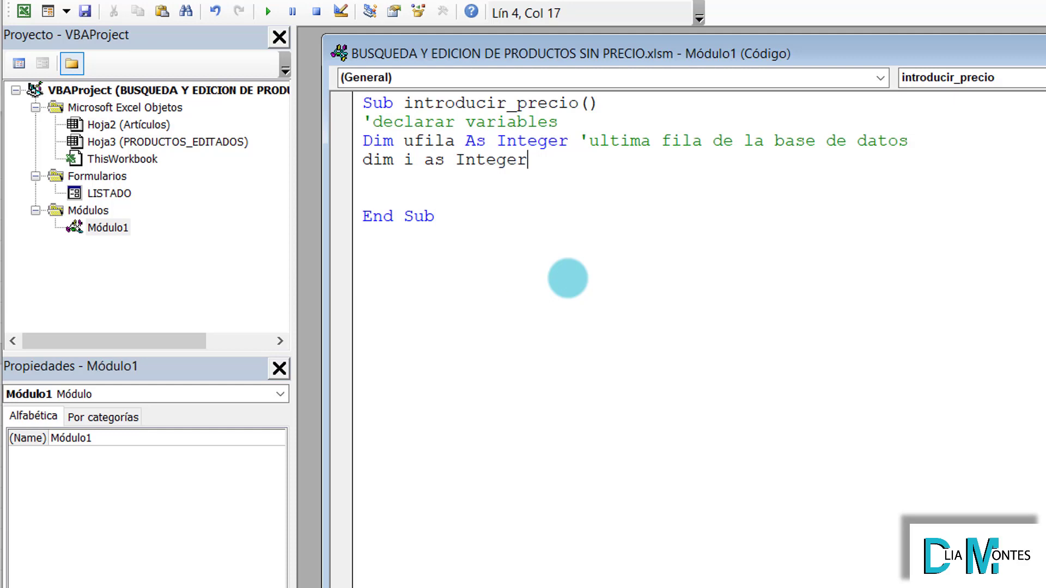
{"action": "type", "text": "bu"}
{"action": "type", "text": "c"}
{"action": "type", "text": "le"}
{"action": "type", "text": " for"}
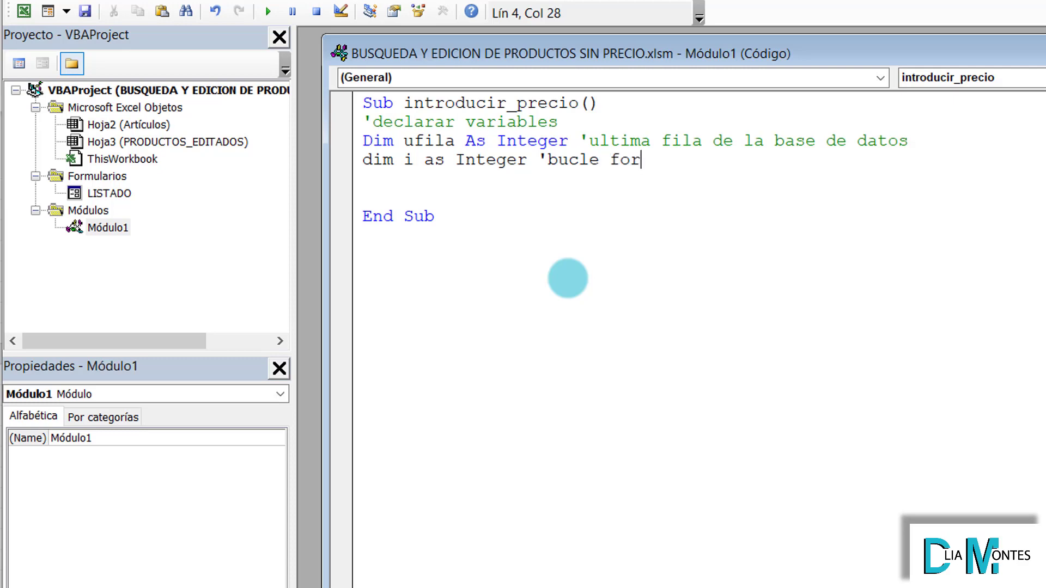
{"action": "key", "text": "Return"}
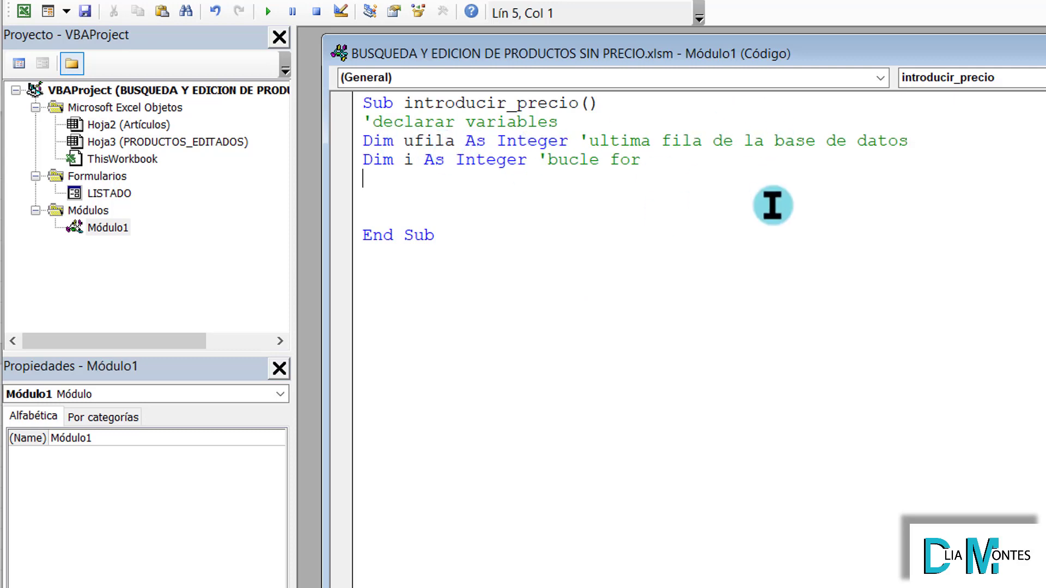
{"action": "type", "text": "dim x"}
{"action": "type", "text": "as"}
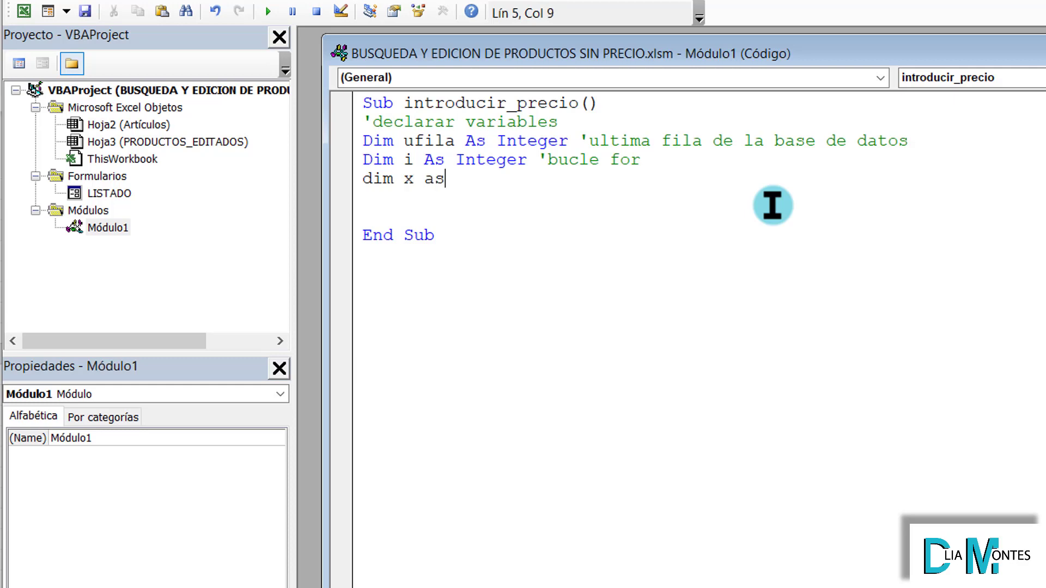
{"action": "type", "text": " dou"}
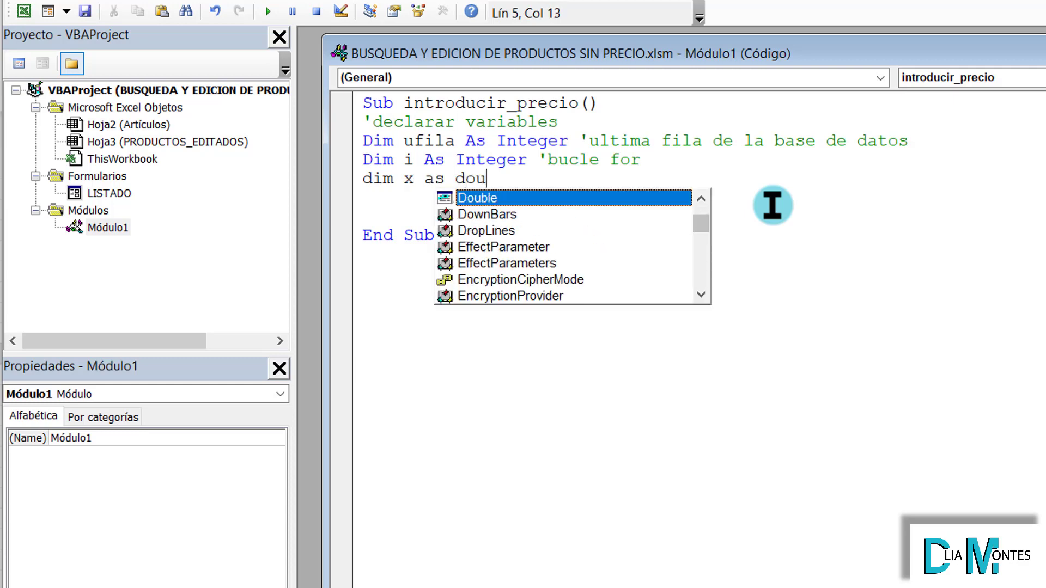
{"action": "key", "text": "Tab"}
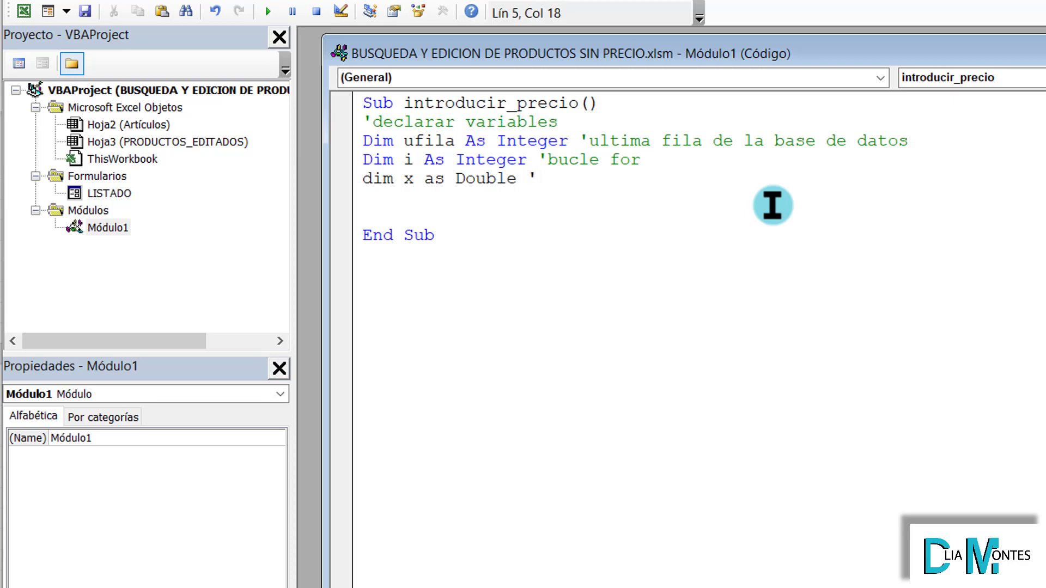
{"action": "type", "text": "alm"}
{"action": "type", "text": "acenar preci"}
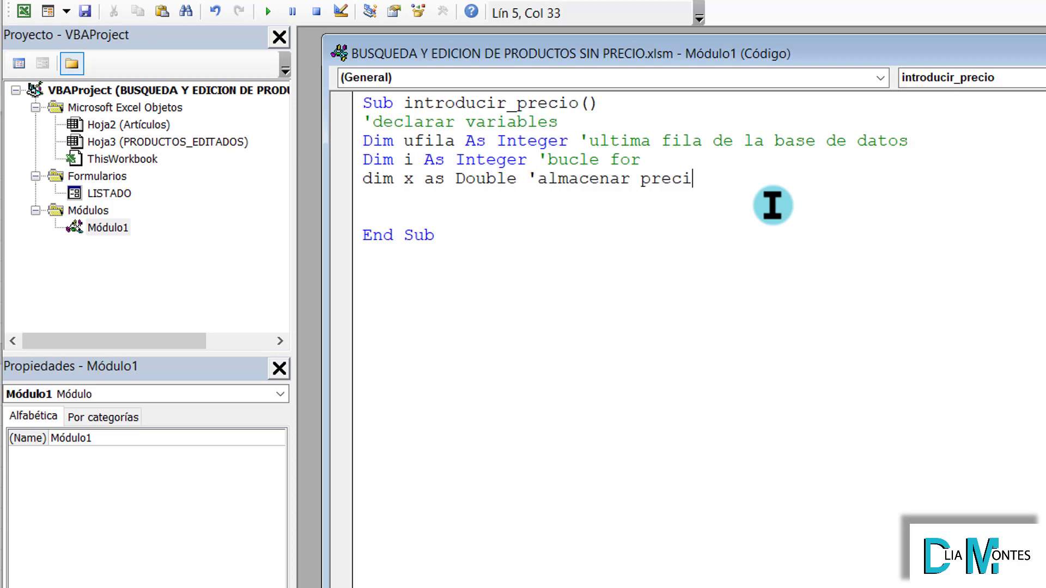
{"action": "type", "text": "o"}
{"action": "key", "text": "Return"}
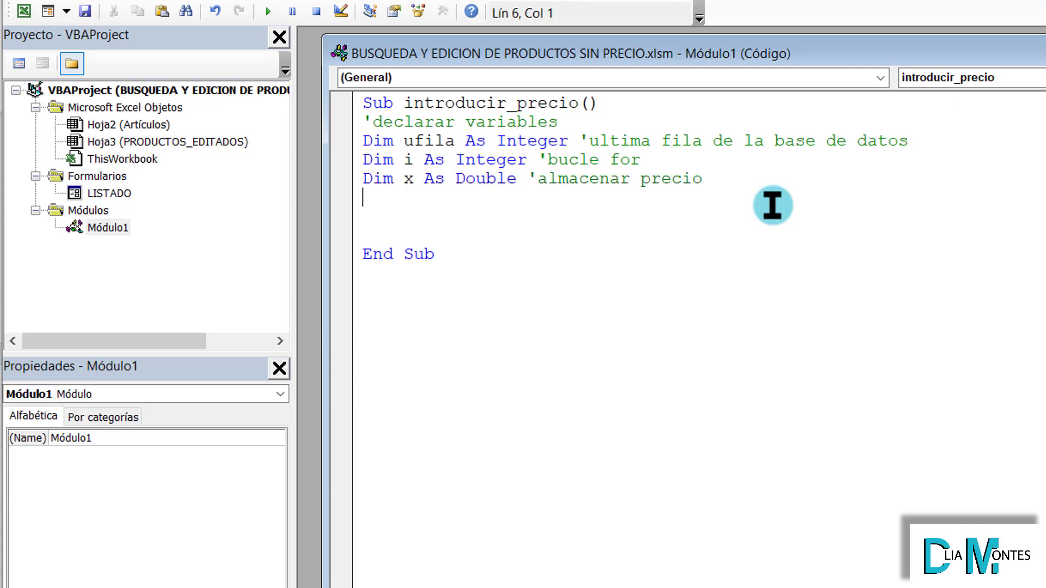
Step: Declare n As String for the user identification and f As Integer for the row number, each commented
{"action": "type", "text": "dim n"}
{"action": "type", "text": " as s"}
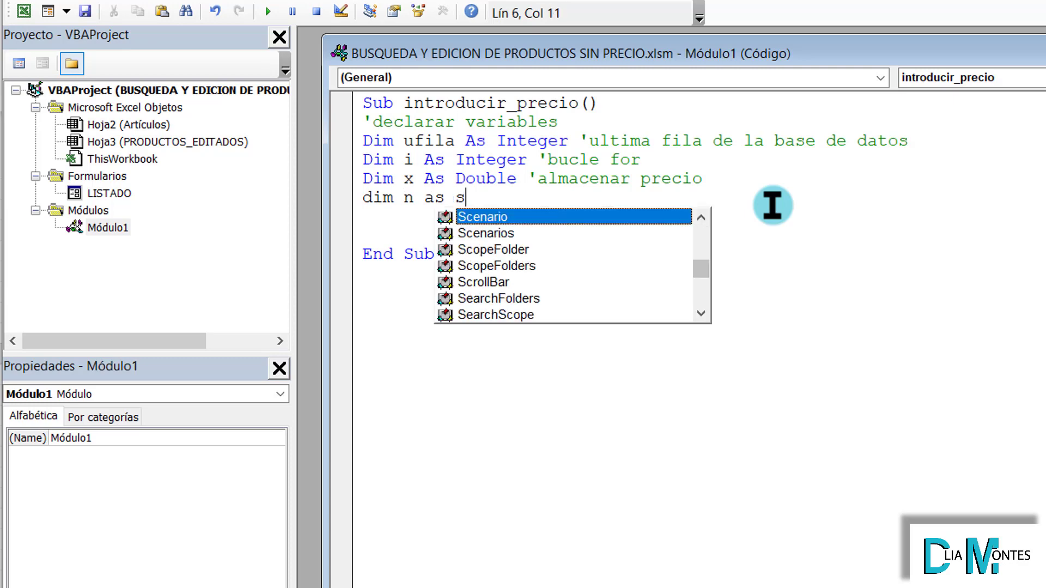
{"action": "type", "text": "tri"}
{"action": "key", "text": "Tab"}
{"action": "type", "text": "'"}
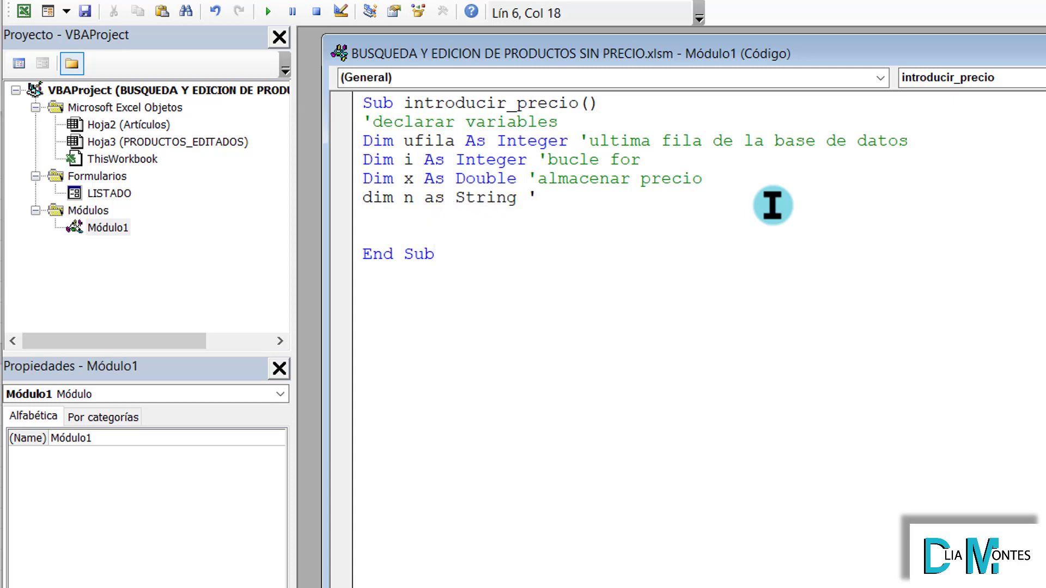
{"action": "type", "text": "al"}
{"action": "type", "text": "macenar "}
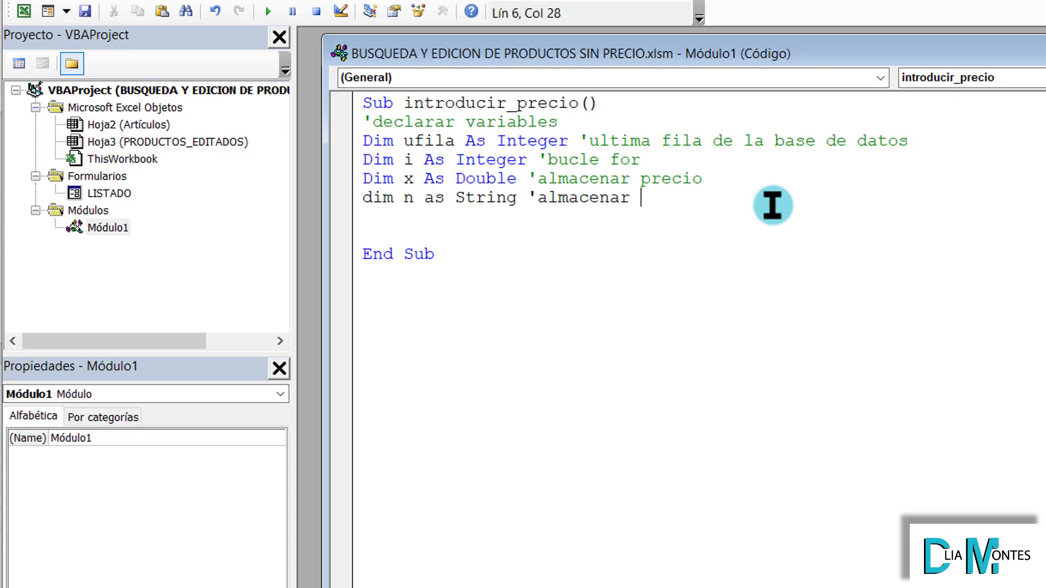
{"action": "type", "text": "la identof"}
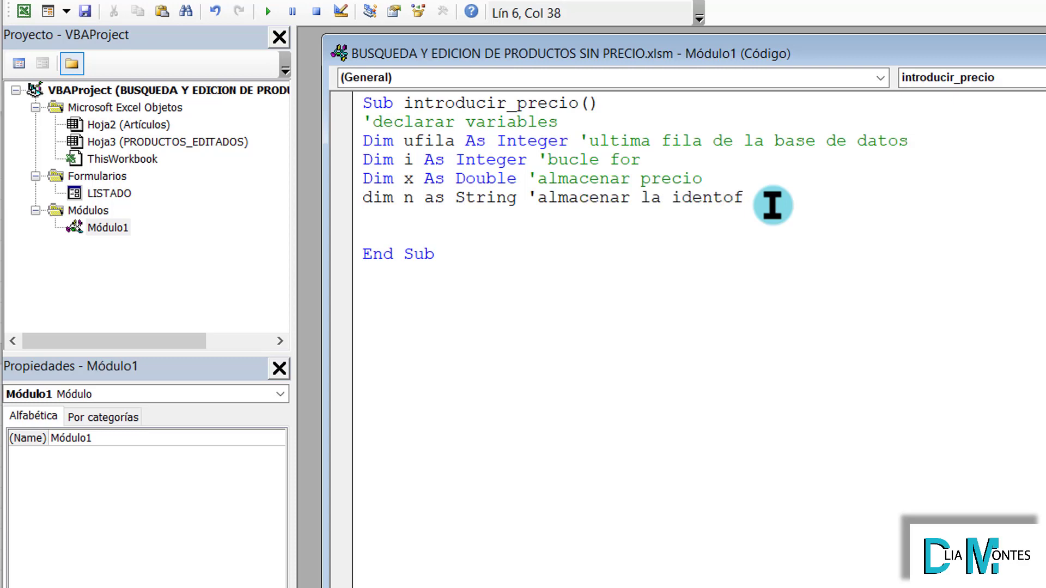
{"action": "type", "text": "ficaci"}
{"action": "type", "text": "ón del"}
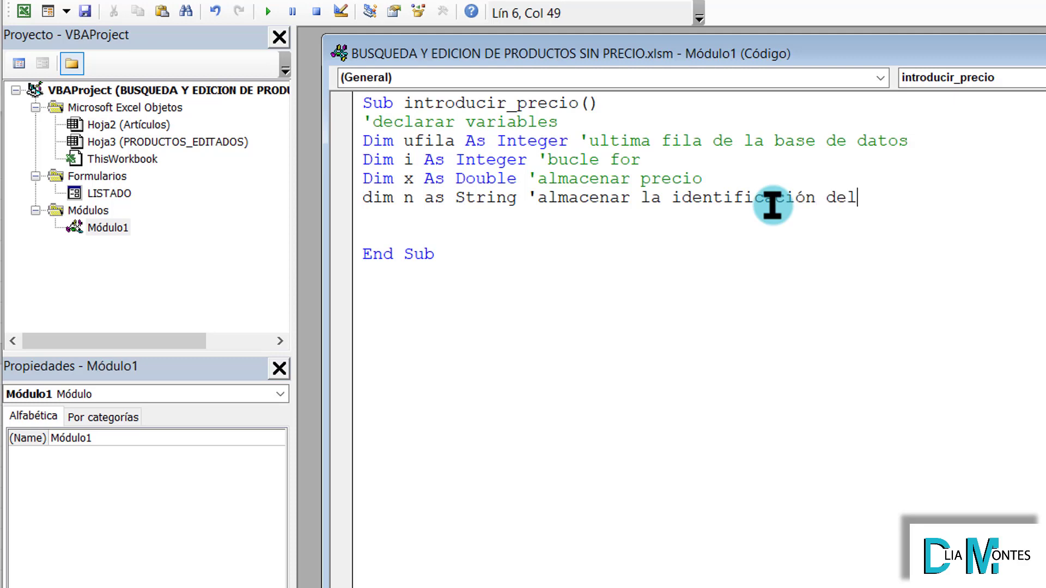
{"action": "type", "text": " usuario"}
{"action": "key", "text": "Return"}
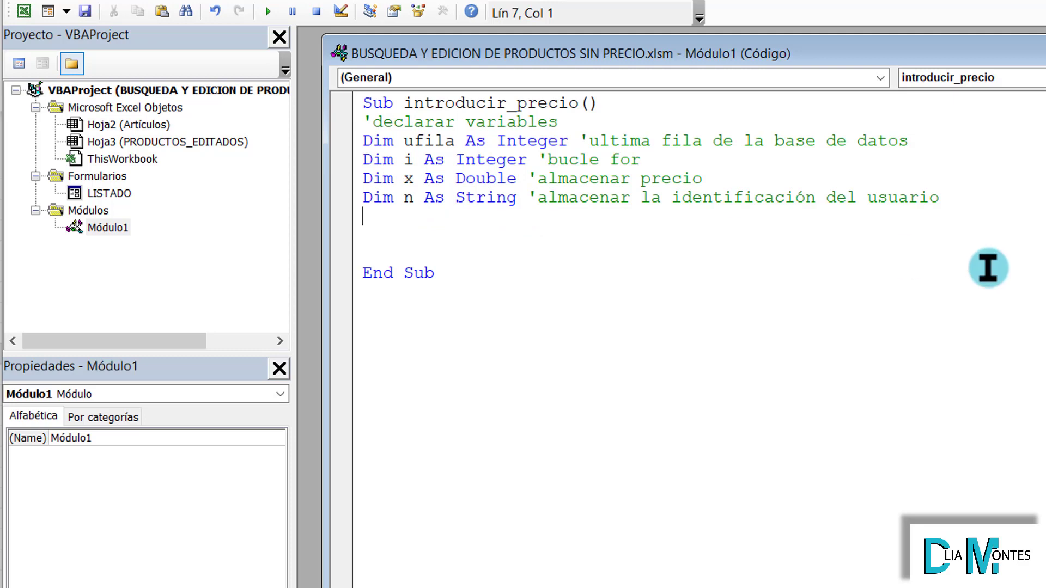
{"action": "type", "text": "dim "}
{"action": "type", "text": "f as integ"}
{"action": "key", "text": "Tab"}
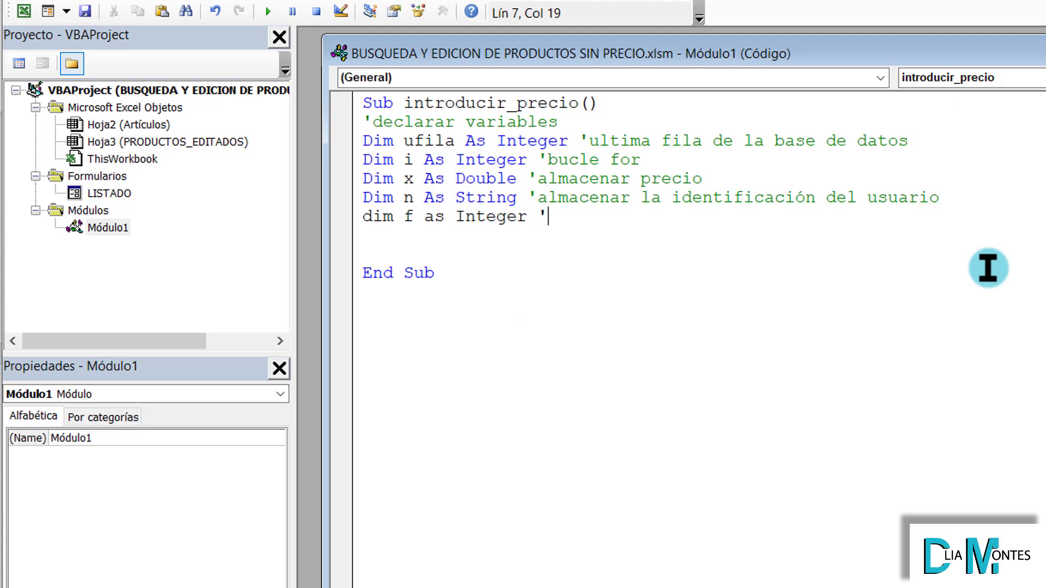
{"action": "type", "text": "almacena"}
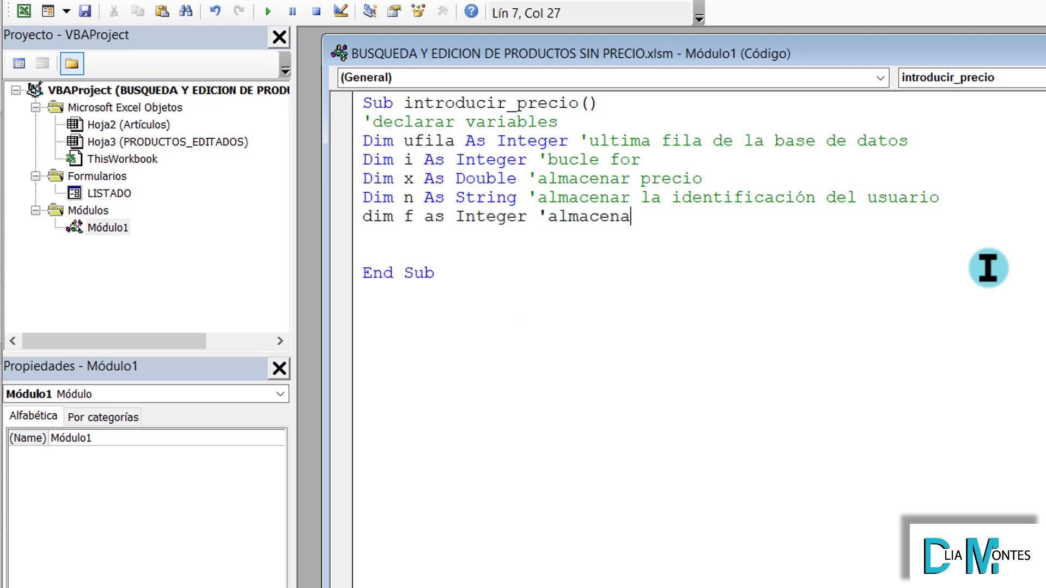
{"action": "type", "text": "r el nro dila de la bdatos"}
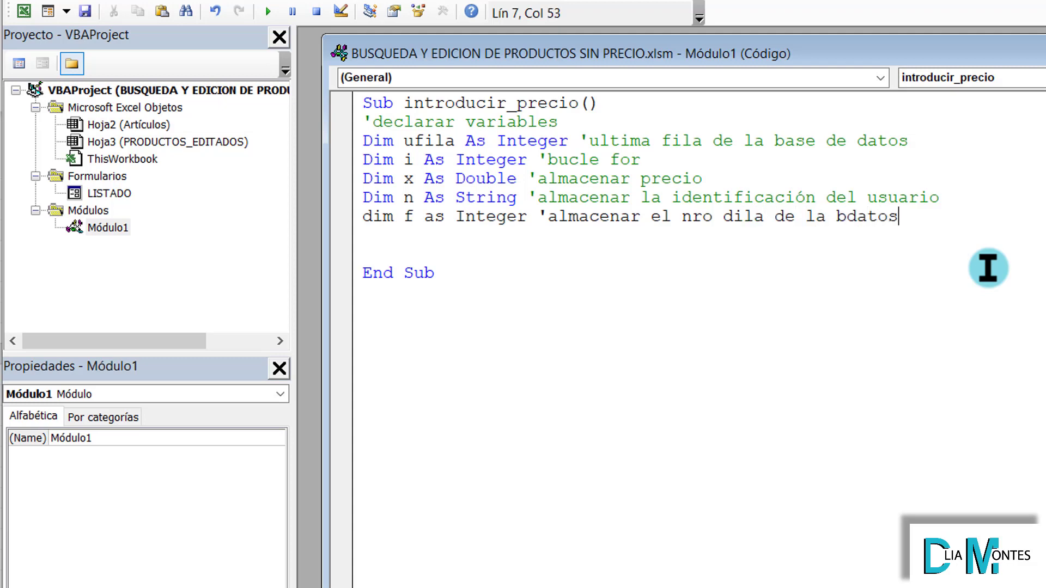
{"action": "key", "text": "Return"}
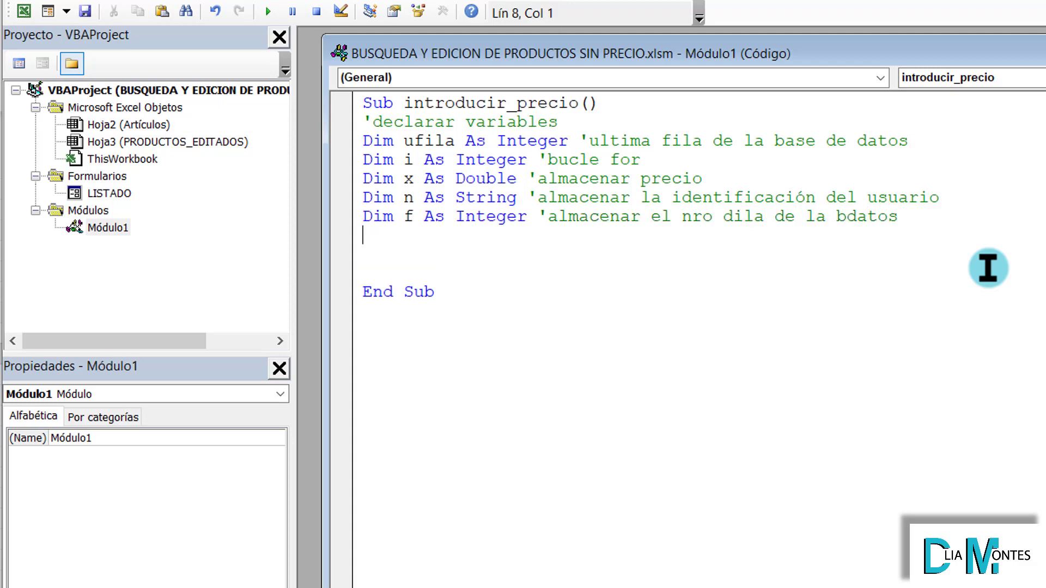
{"action": "key", "text": "alt+F11"}
{"action": "scroll", "coordinate": [132, 265], "scroll_direction": "up", "scroll_amount": 6}
{"action": "scroll", "coordinate": [132, 265], "scroll_direction": "up", "scroll_amount": 3}
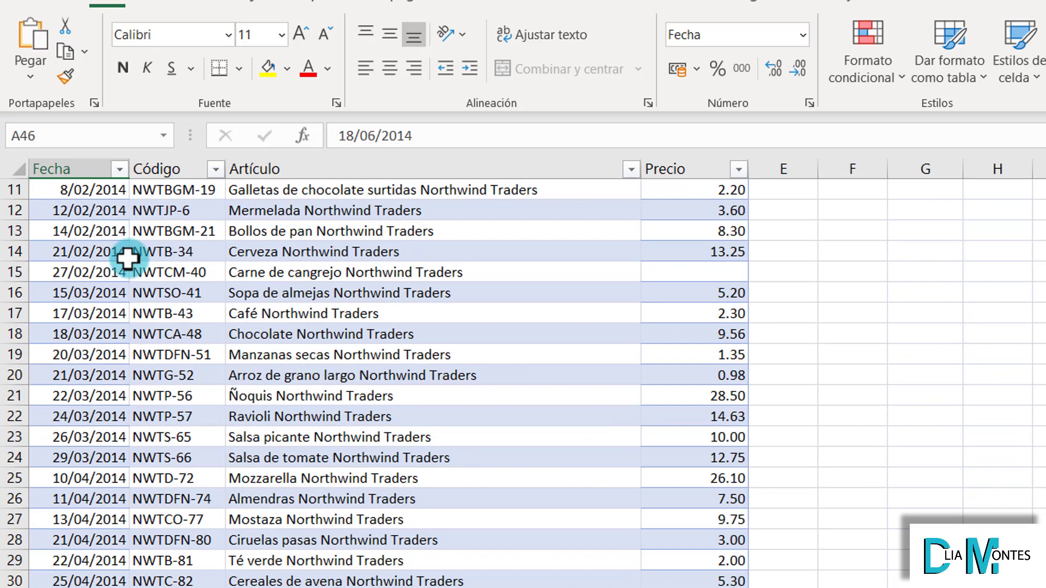
{"action": "scroll", "coordinate": [89, 208], "scroll_direction": "up", "scroll_amount": 3}
{"action": "left_click", "coordinate": [85, 209]}
{"action": "left_click", "coordinate": [83, 231]}
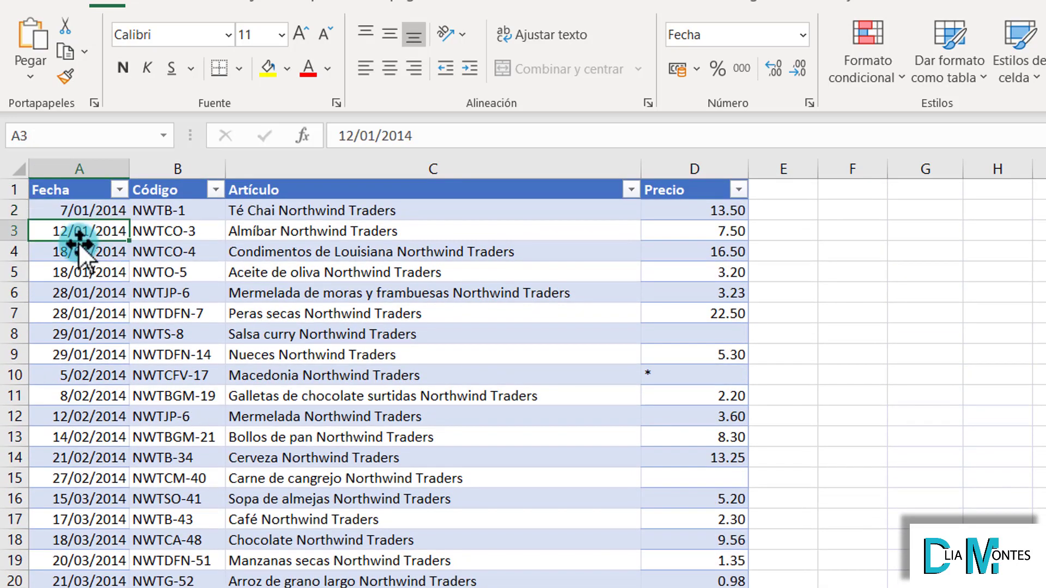
{"action": "left_click", "coordinate": [84, 252]}
{"action": "left_click", "coordinate": [86, 272]}
{"action": "left_click", "coordinate": [87, 295]}
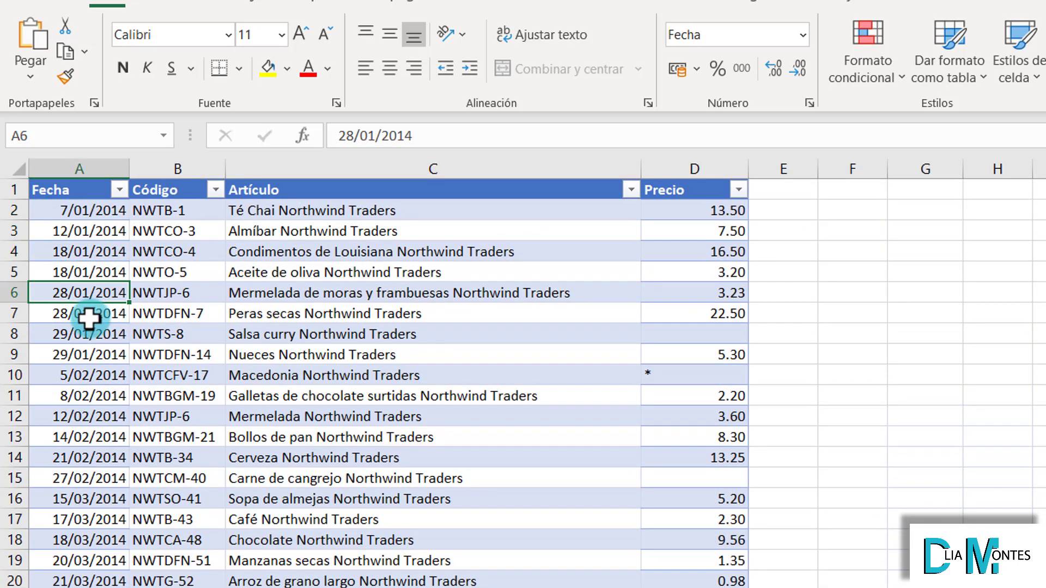
{"action": "left_click", "coordinate": [87, 314]}
{"action": "left_click", "coordinate": [88, 334]}
{"action": "left_click", "coordinate": [90, 355]}
{"action": "left_click", "coordinate": [91, 373]}
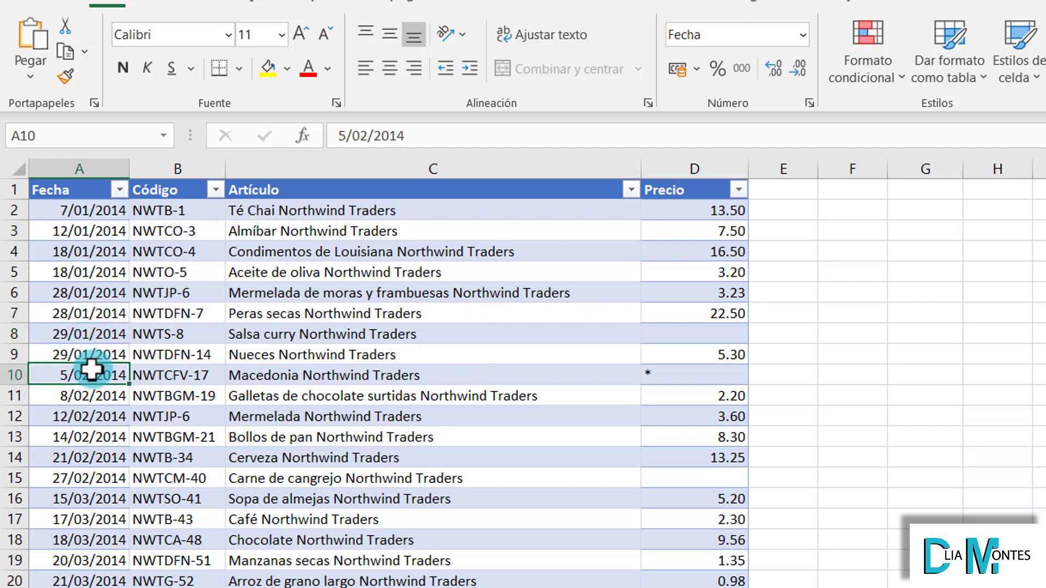
{"action": "left_click", "coordinate": [93, 396]}
{"action": "left_click", "coordinate": [97, 416]}
{"action": "left_click", "coordinate": [100, 437]}
{"action": "left_click", "coordinate": [103, 459]}
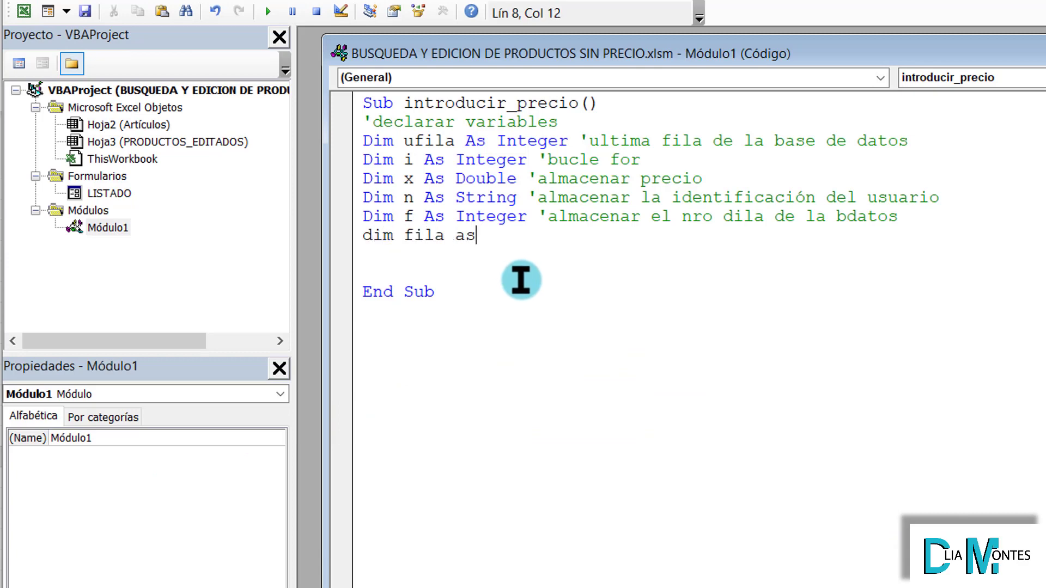
Step: Complete Dim fila As Integer commented 'almacenar la fila del listbox'
{"action": "type", "text": "in"}
{"action": "type", "text": "er"}
{"action": "key", "text": "Tab"}
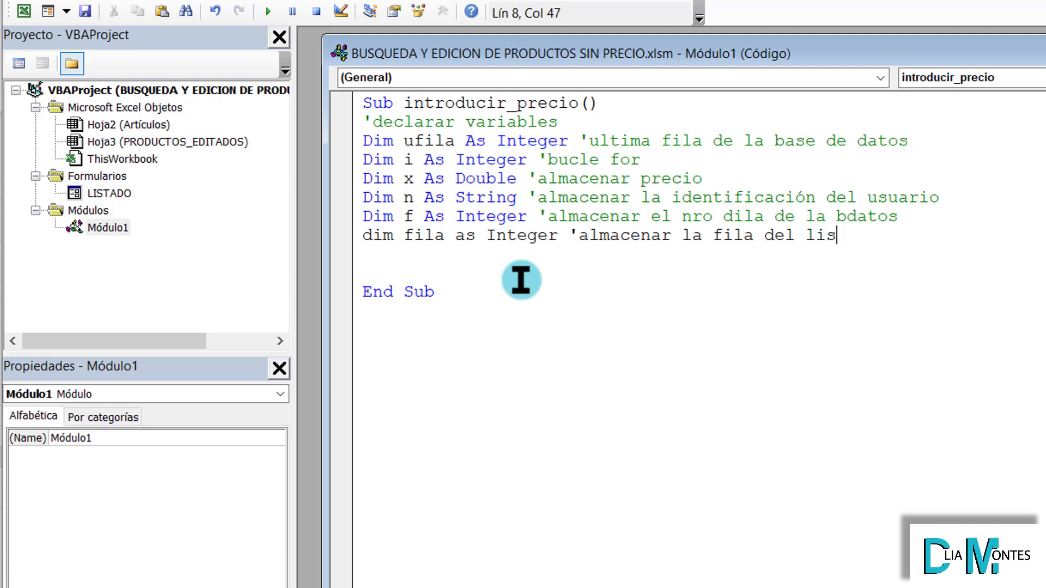
{"action": "key", "text": "Return"}
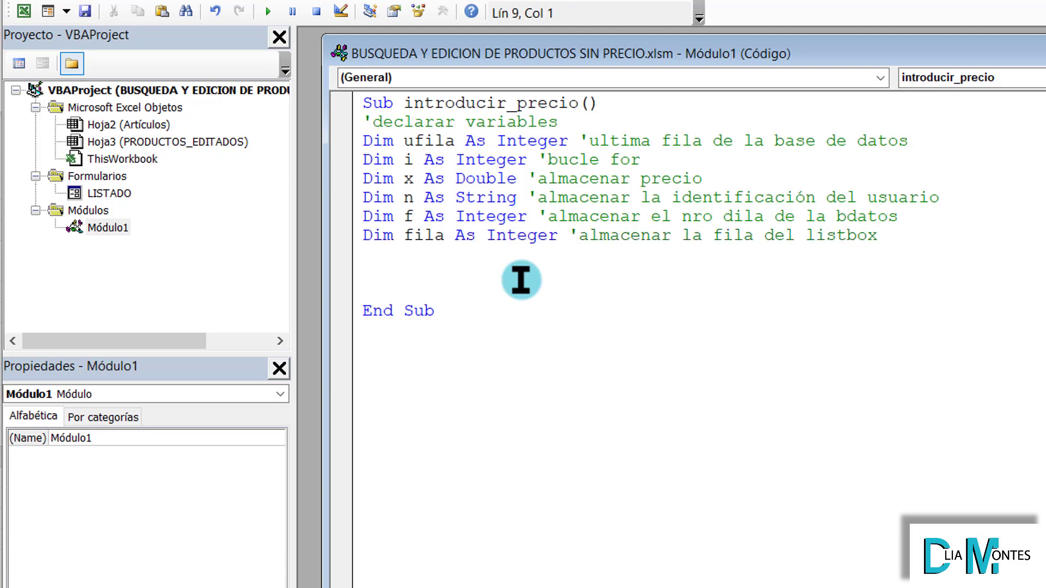
Step: Open the LISTADO form design beside Módulo1 and look at the fila variable in the code
{"action": "left_click_drag", "start_coordinate": [533, 55], "coordinate": [838, 87]}
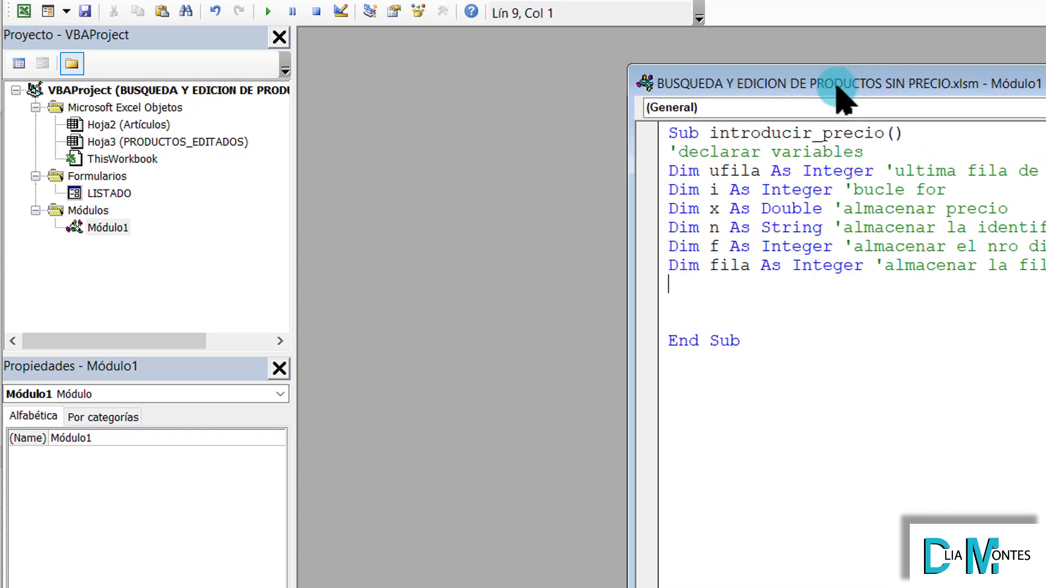
{"action": "double_click", "coordinate": [129, 197]}
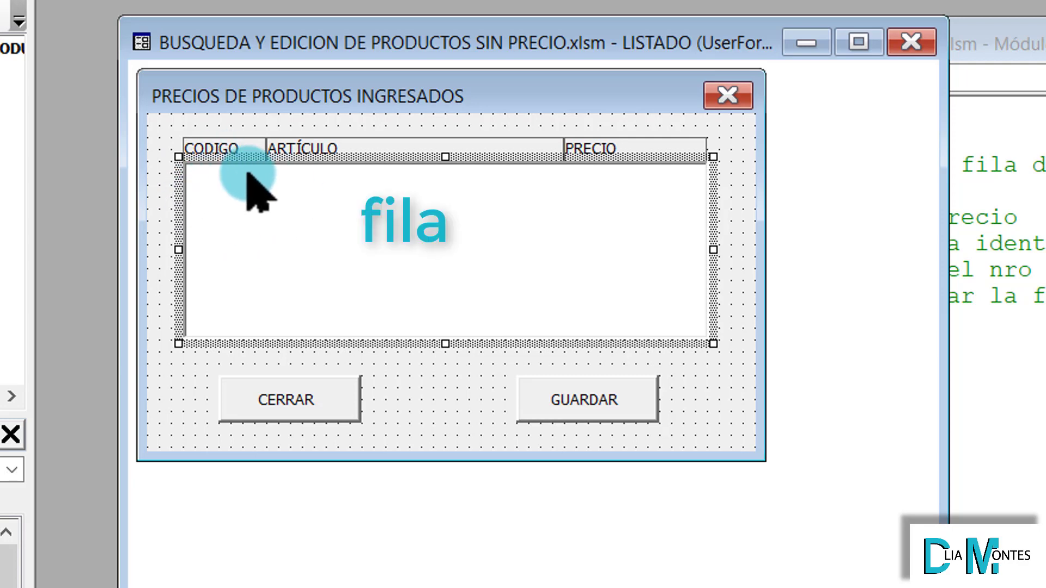
{"action": "left_click", "coordinate": [770, 336]}
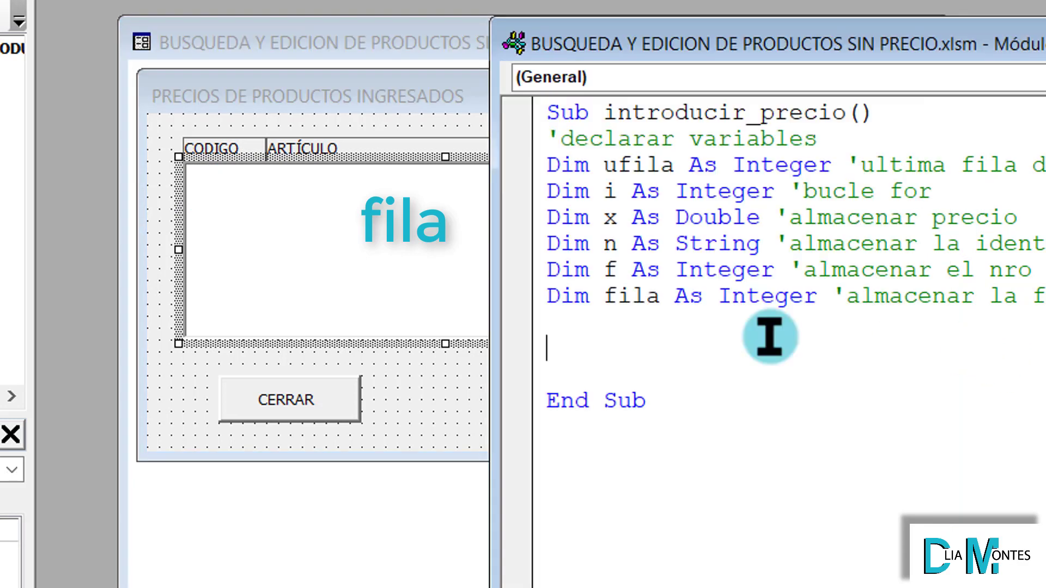
{"action": "left_click_drag", "start_coordinate": [603, 300], "coordinate": [644, 305]}
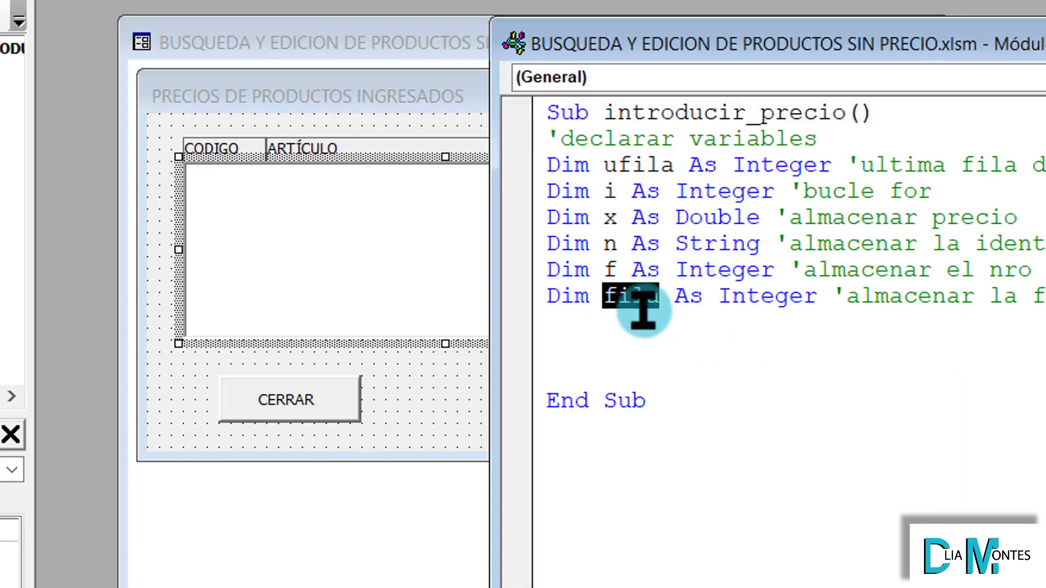
{"action": "left_click", "coordinate": [632, 317]}
Step: Add the statement Sheets("artículos").Activate followed by a blank line
{"action": "left_click", "coordinate": [647, 297]}
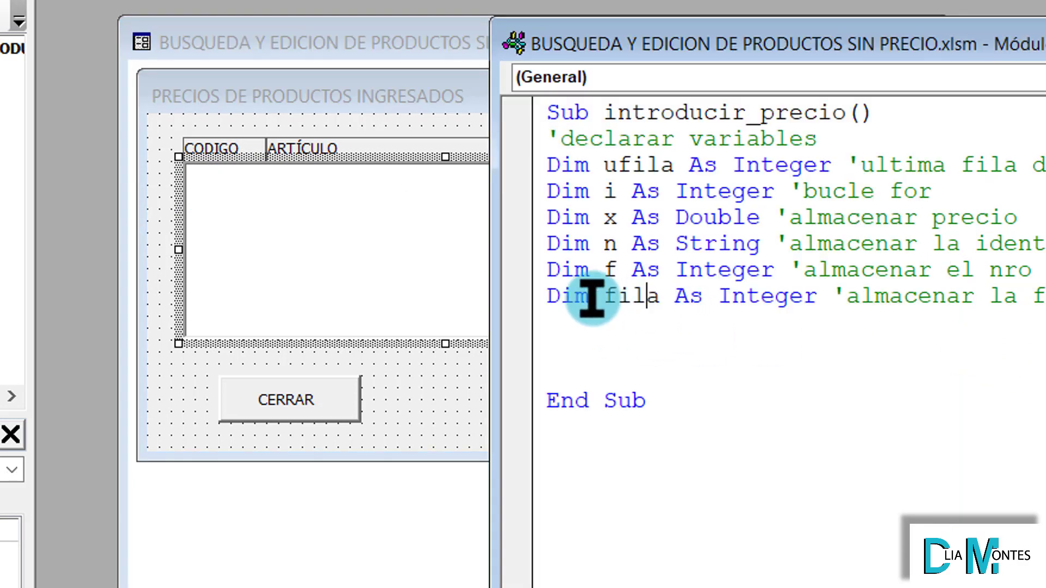
{"action": "left_click", "coordinate": [564, 338]}
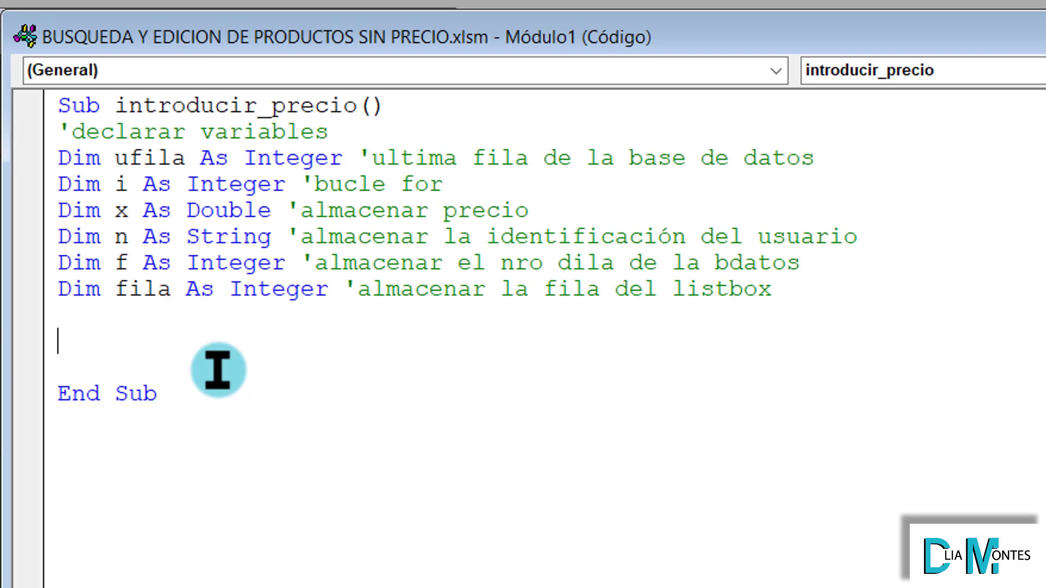
{"action": "type", "text": "sheets(\"artículos"}
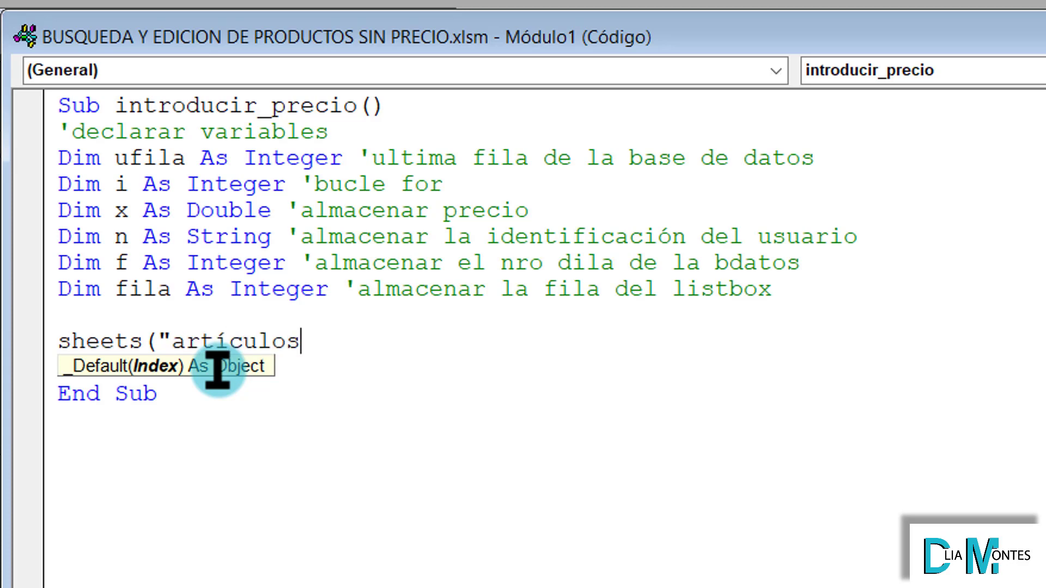
{"action": "type", "text": ").A"}
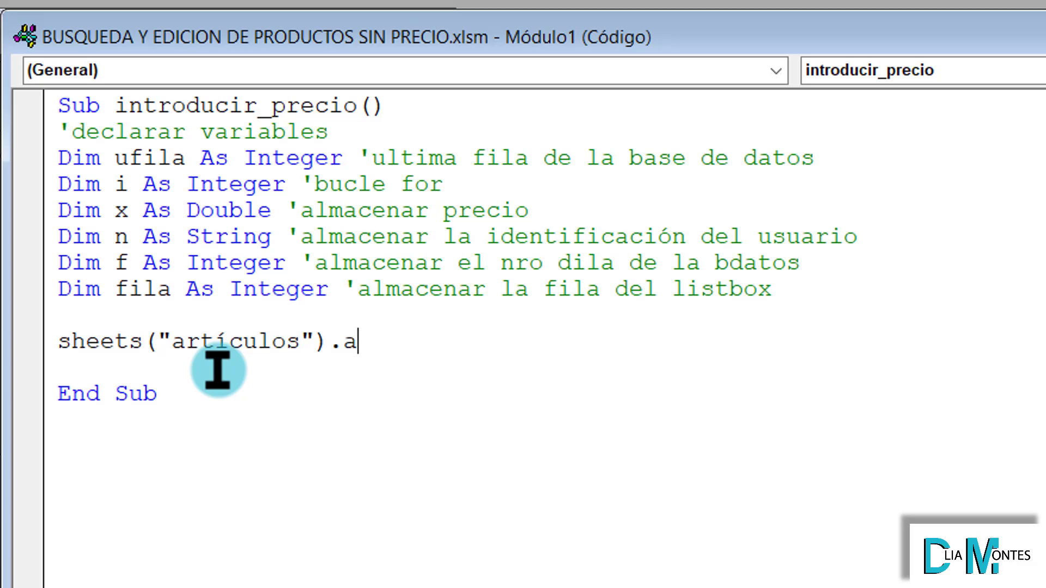
{"action": "type", "text": "ctivate"}
{"action": "key", "text": "Return"}
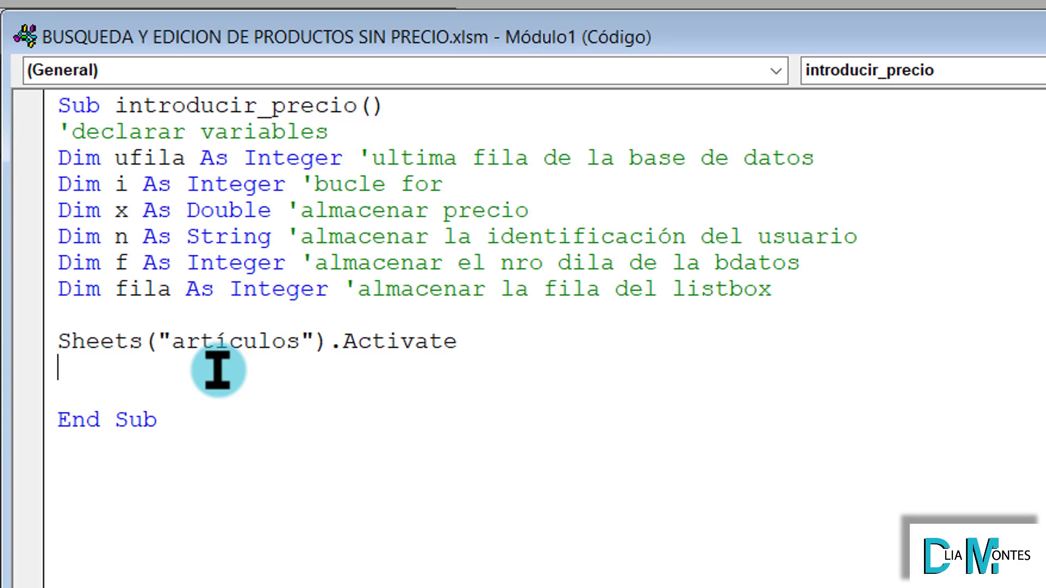
{"action": "key", "text": "Return"}
{"action": "type", "text": "ufila=cells"}
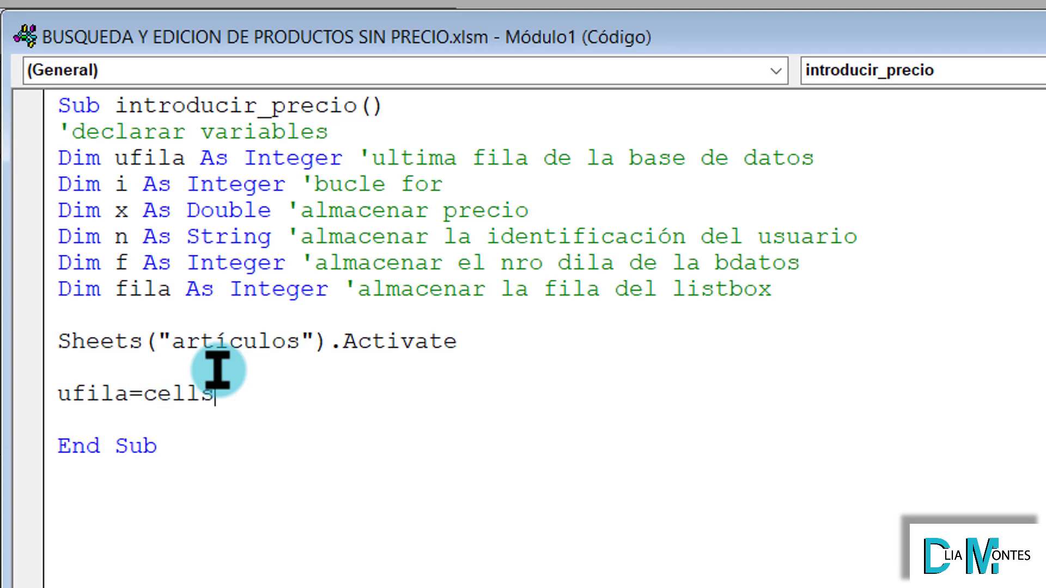
Step: Start the line ufila=cells(rows.Count, with IntelliSense completing Count
{"action": "type", "text": "(row"}
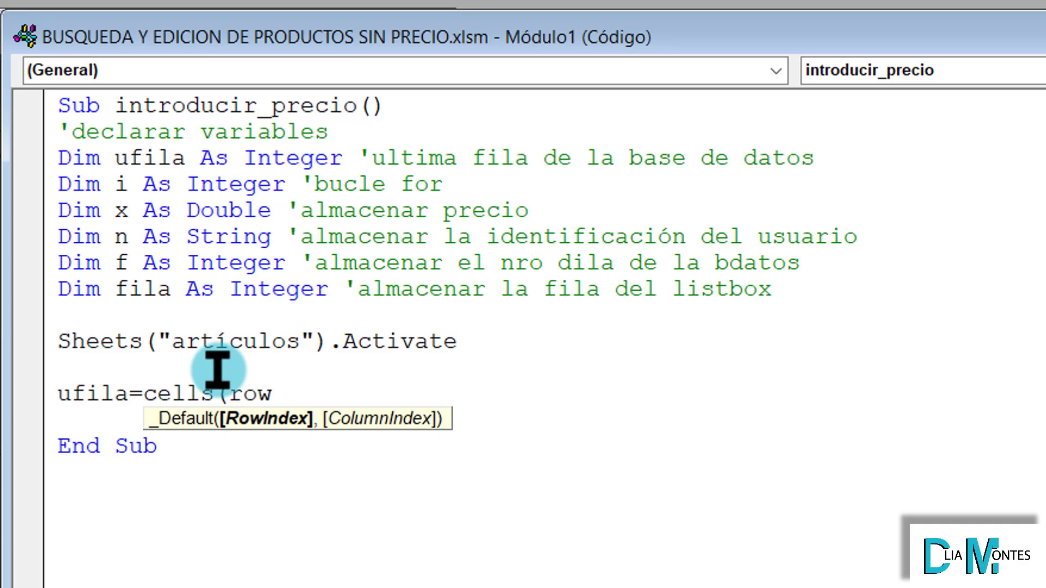
{"action": "type", "text": "s.ca"}
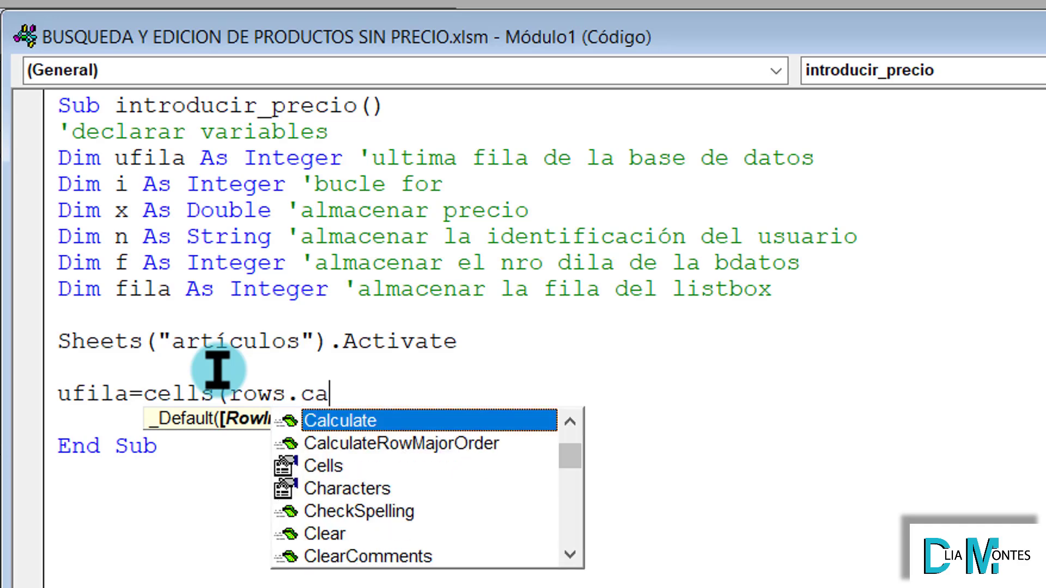
{"action": "type", "text": "o"}
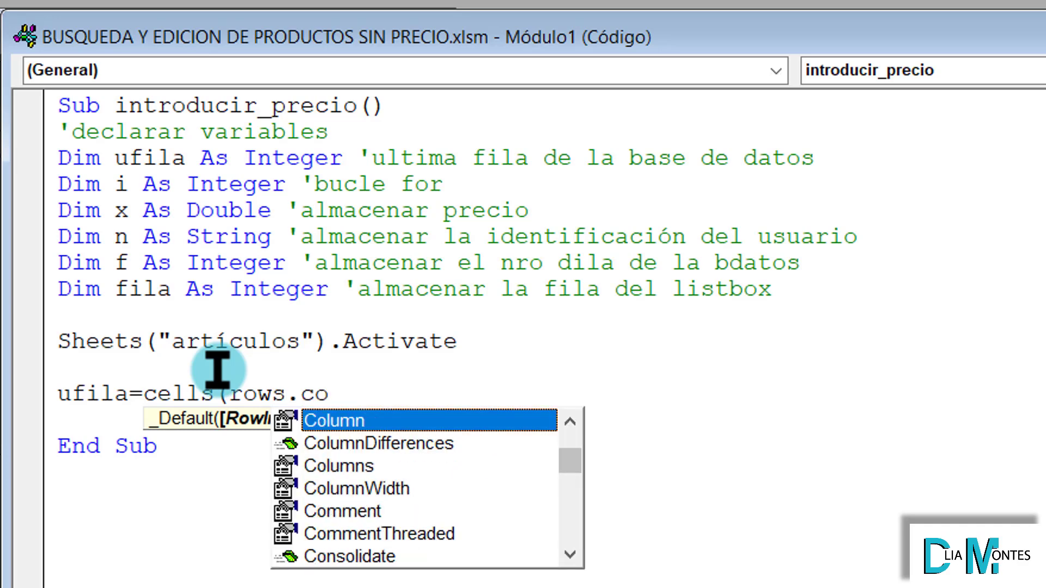
{"action": "type", "text": "u"}
{"action": "key", "text": "Tab"}
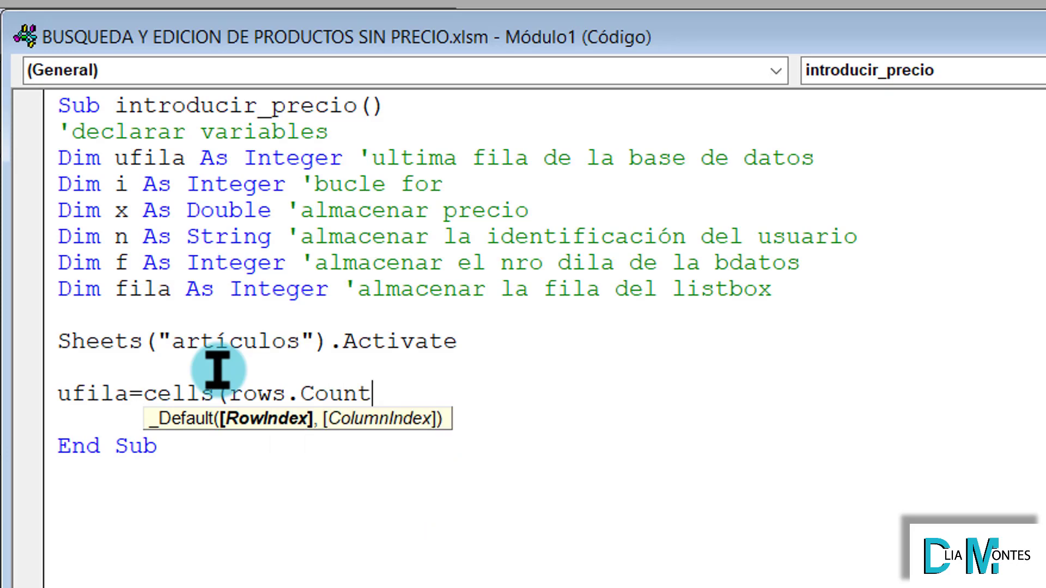
{"action": "type", "text": ","}
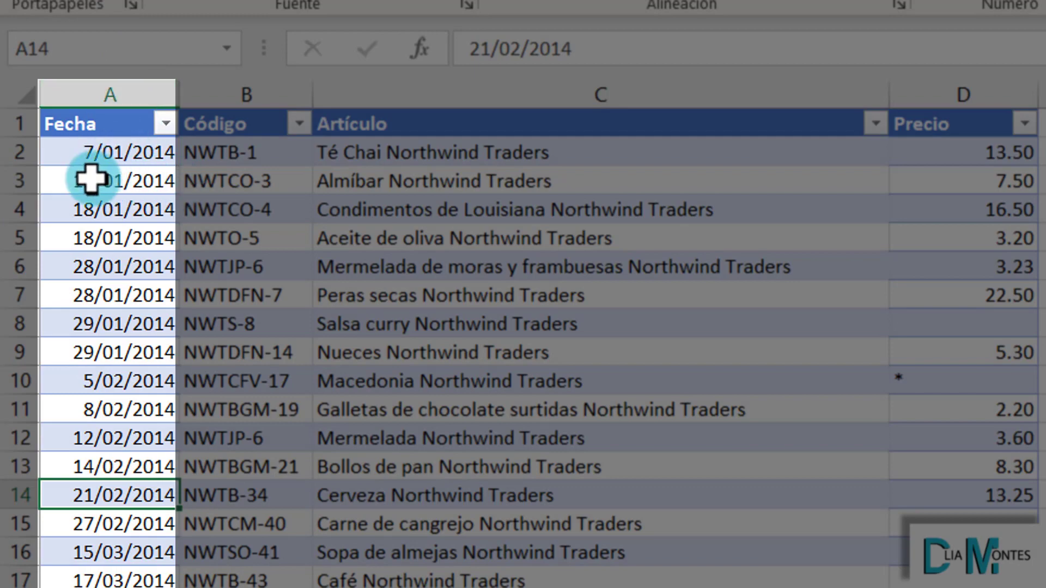
Step: Confirm the Artículos table ends at row 46, then continue the line with 1).end(xlup)
{"action": "scroll", "coordinate": [166, 539], "scroll_direction": "down", "scroll_amount": 2}
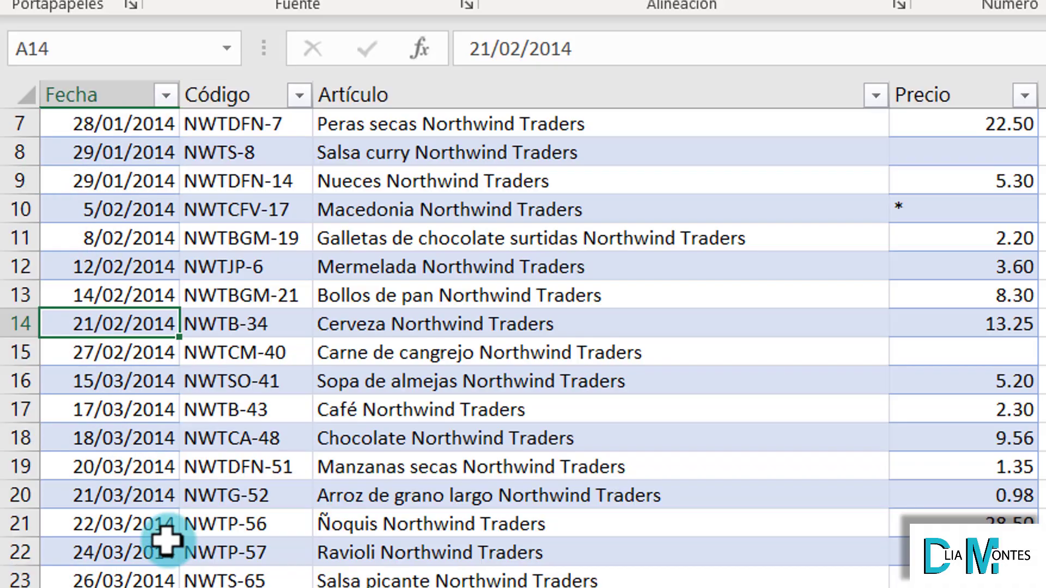
{"action": "scroll", "coordinate": [166, 539], "scroll_direction": "down", "scroll_amount": 3}
{"action": "scroll", "coordinate": [166, 539], "scroll_direction": "down", "scroll_amount": 3}
{"action": "scroll", "coordinate": [164, 523], "scroll_direction": "down", "scroll_amount": 2}
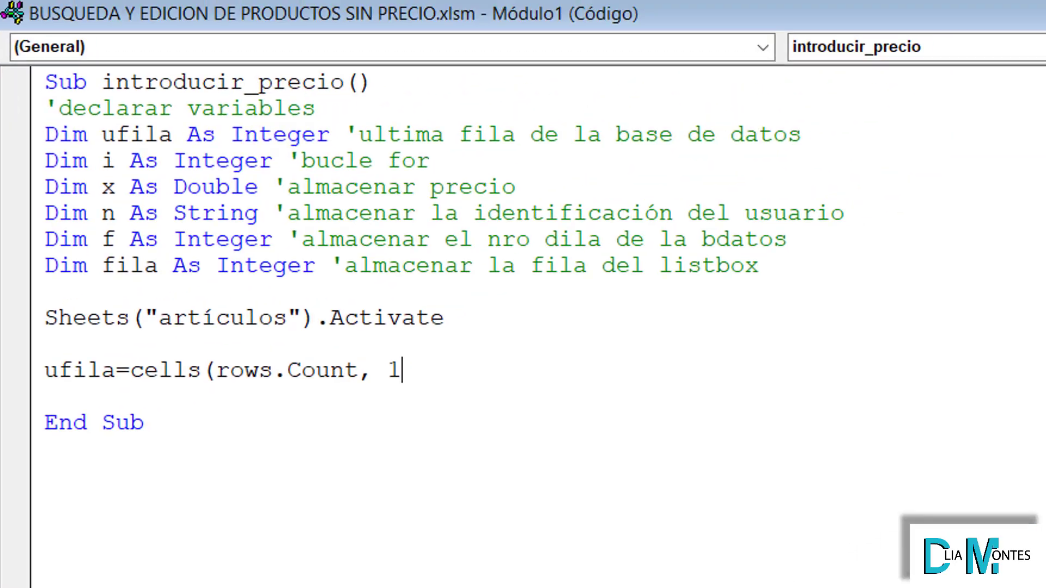
{"action": "type", "text": ").end(xlup).row"}
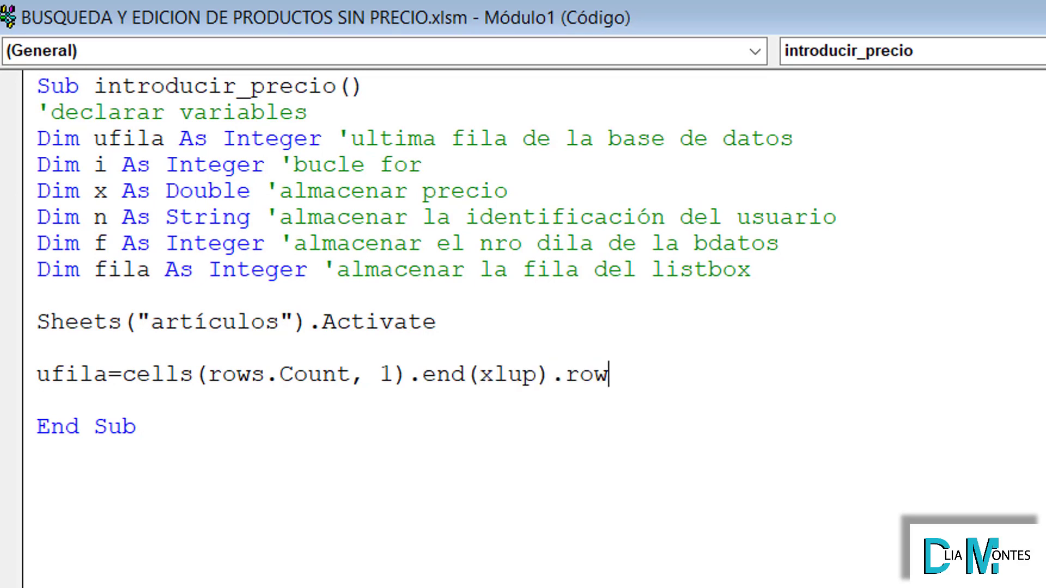
Step: Finish ufila with .Row, add MsgBox (ufila) below it, and run the macro with F5
{"action": "key", "text": "Return"}
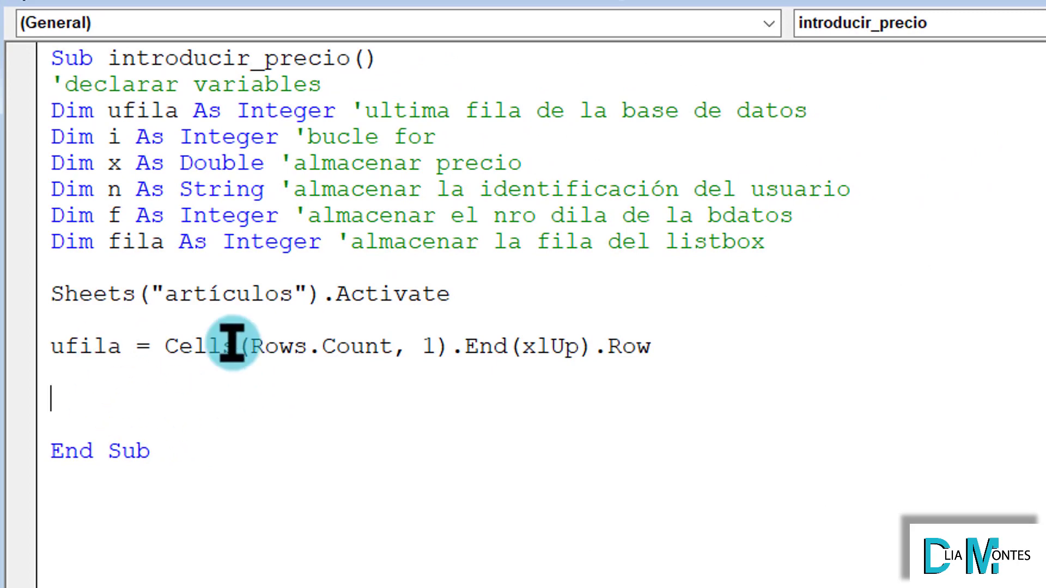
{"action": "left_click", "coordinate": [659, 346]}
{"action": "left_click", "coordinate": [42, 351]}
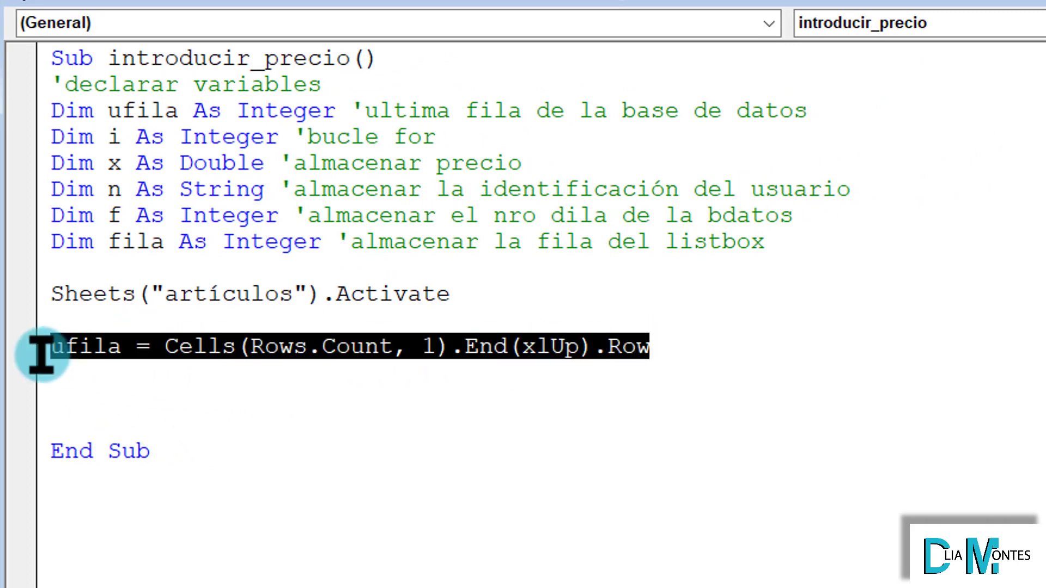
{"action": "left_click", "coordinate": [63, 395]}
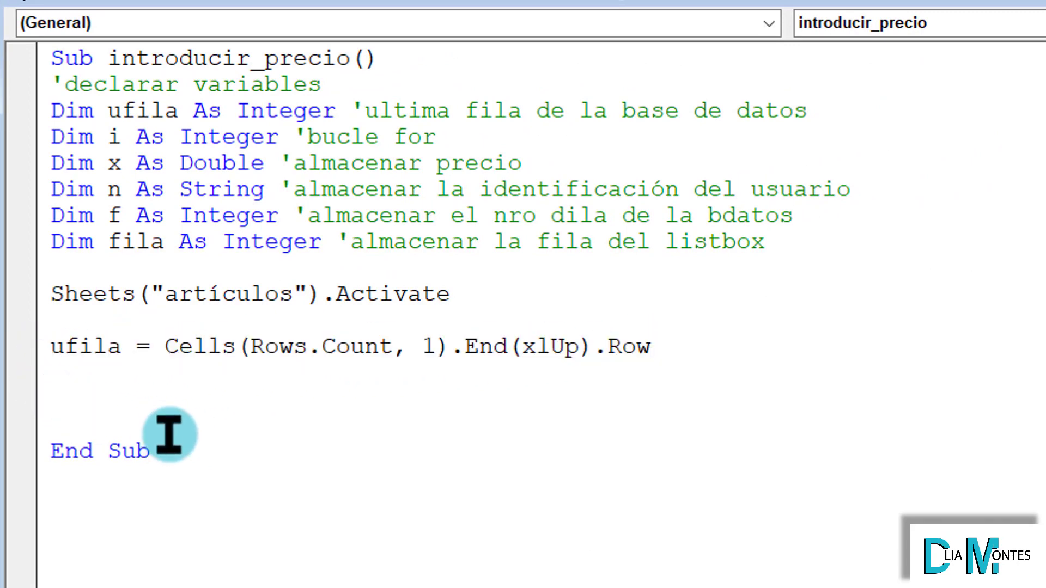
{"action": "type", "text": "msgbox"}
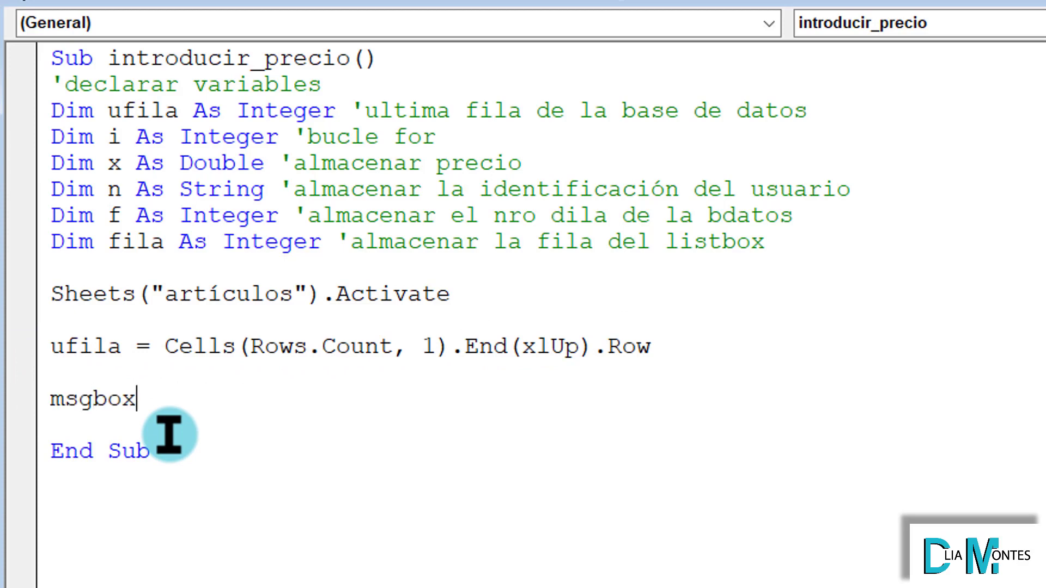
{"action": "type", "text": "(ufil"}
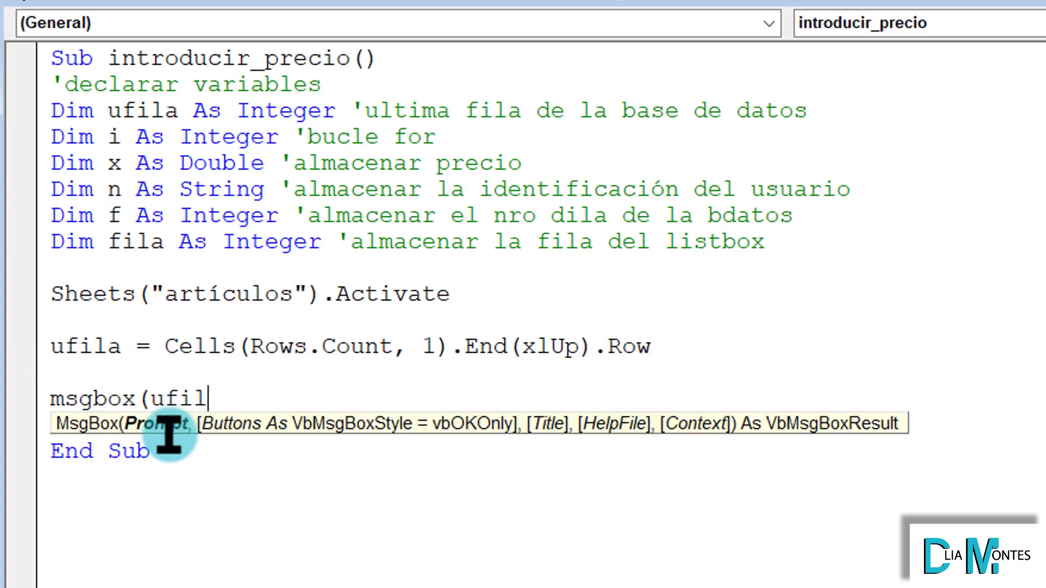
{"action": "type", "text": ")"}
{"action": "key", "text": "Return"}
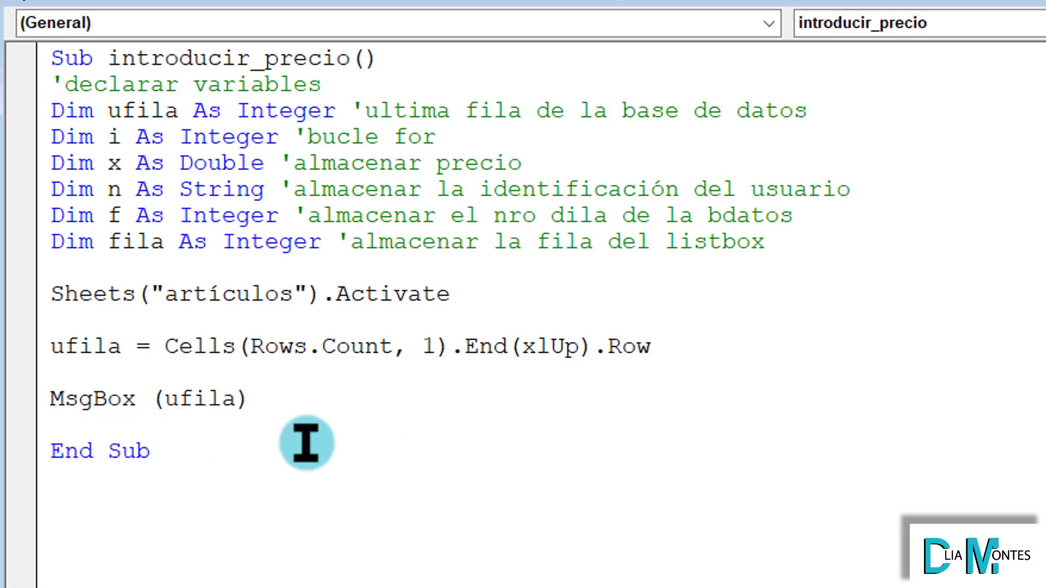
{"action": "key", "text": "F5"}
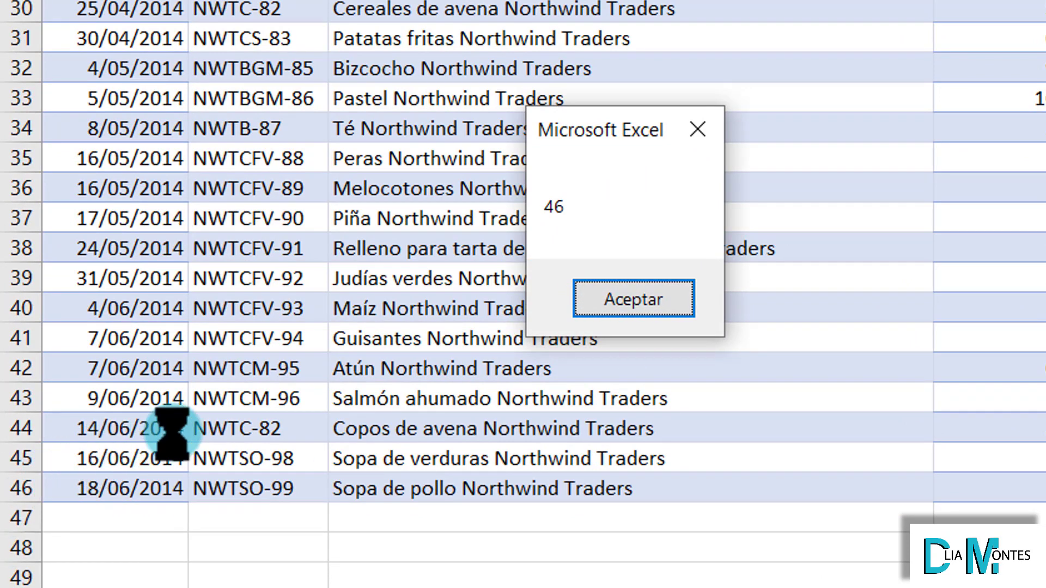
Step: Dismiss the message showing 46 and delete the MsgBox (ufila) test line
{"action": "left_click", "coordinate": [639, 298]}
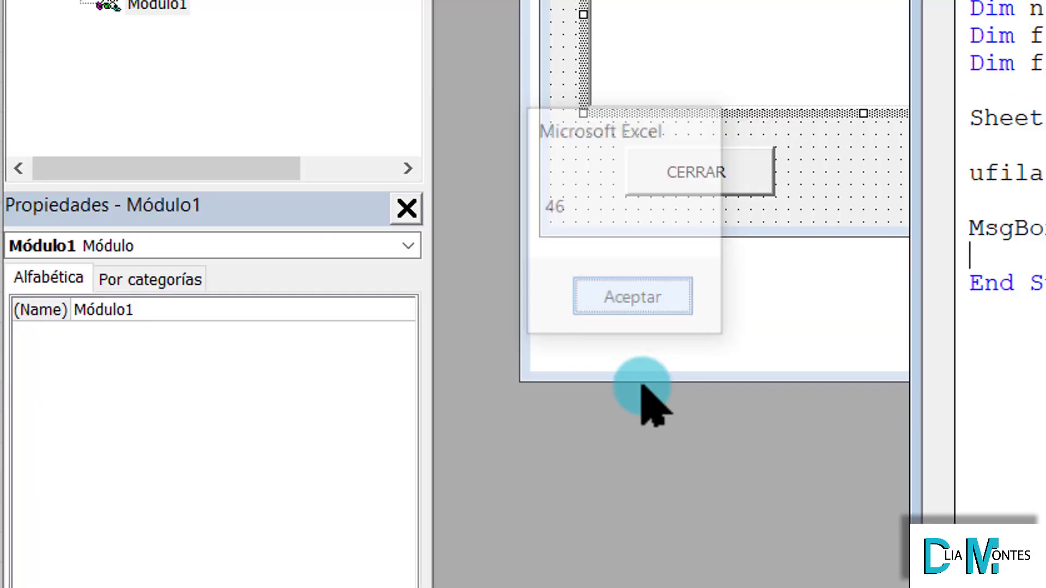
{"action": "scroll", "coordinate": [479, 338], "scroll_direction": "up", "scroll_amount": 8}
{"action": "scroll", "coordinate": [468, 387], "scroll_direction": "up", "scroll_amount": 2}
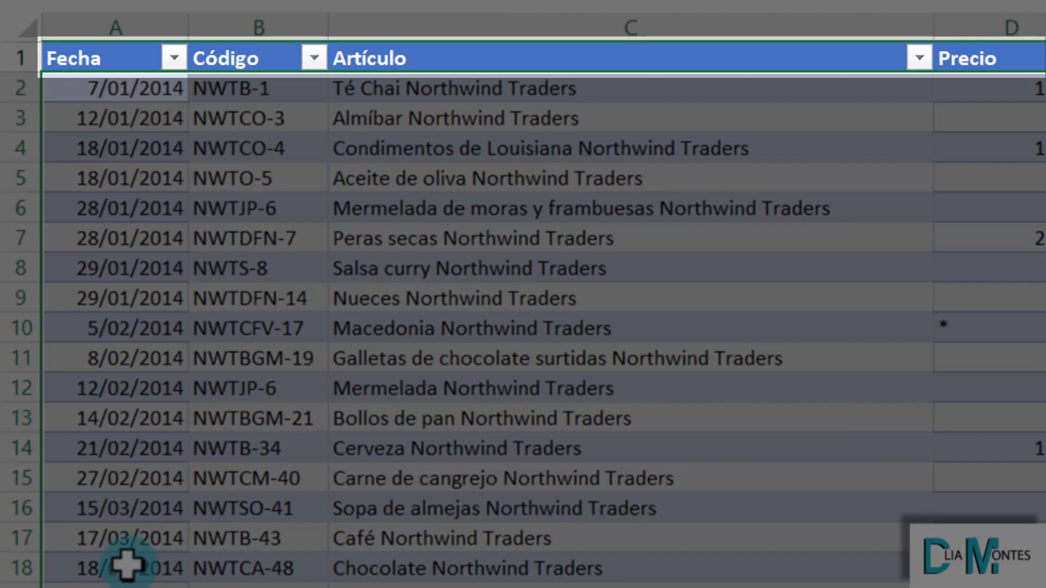
{"action": "key", "text": "alt+Tab"}
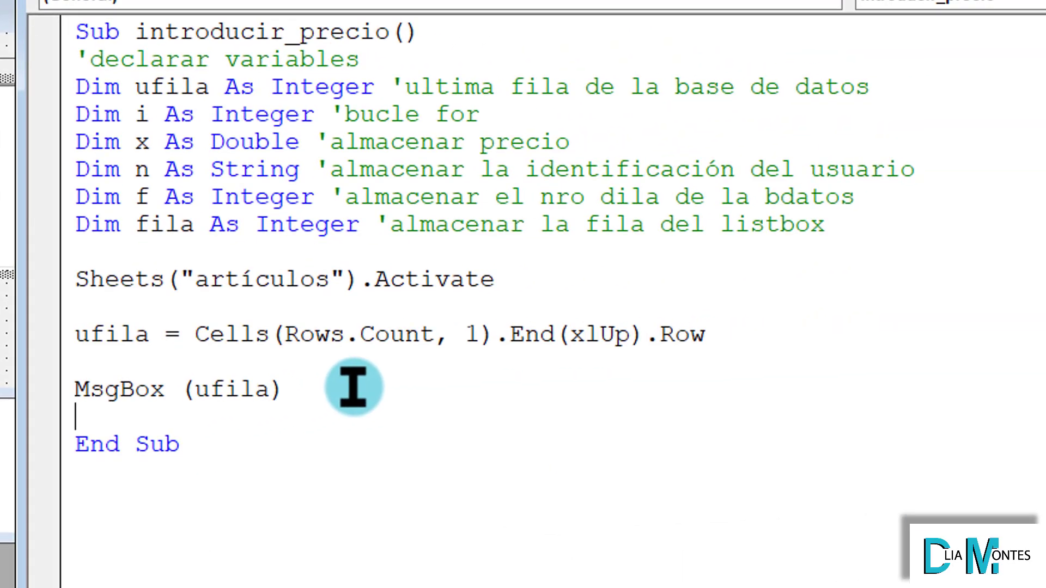
{"action": "key", "text": "Home"}
{"action": "key", "text": "shift+End"}
{"action": "key", "text": "Delete"}
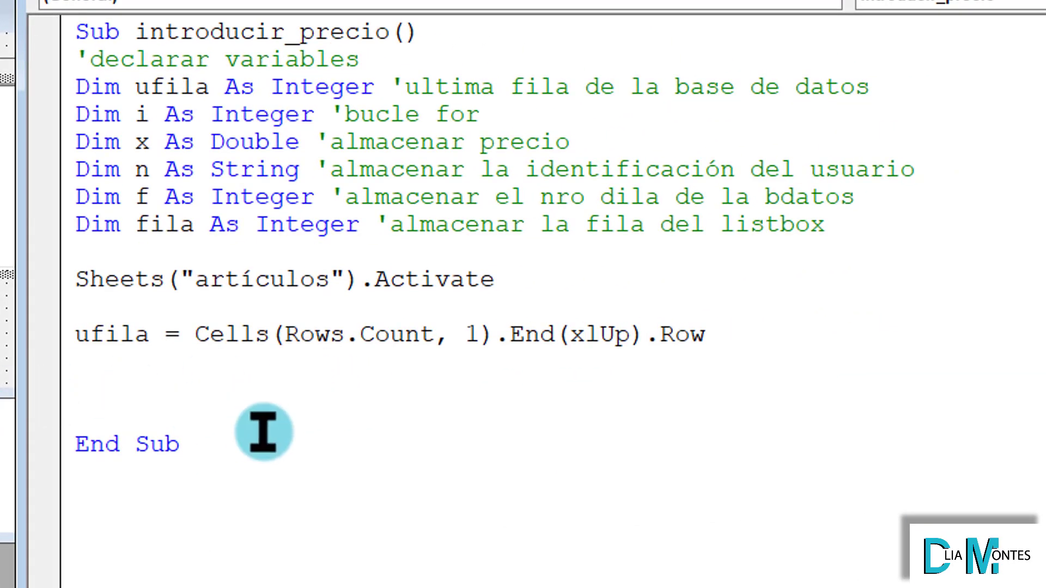
{"action": "key", "text": "Return"}
{"action": "type", "text": "f="}
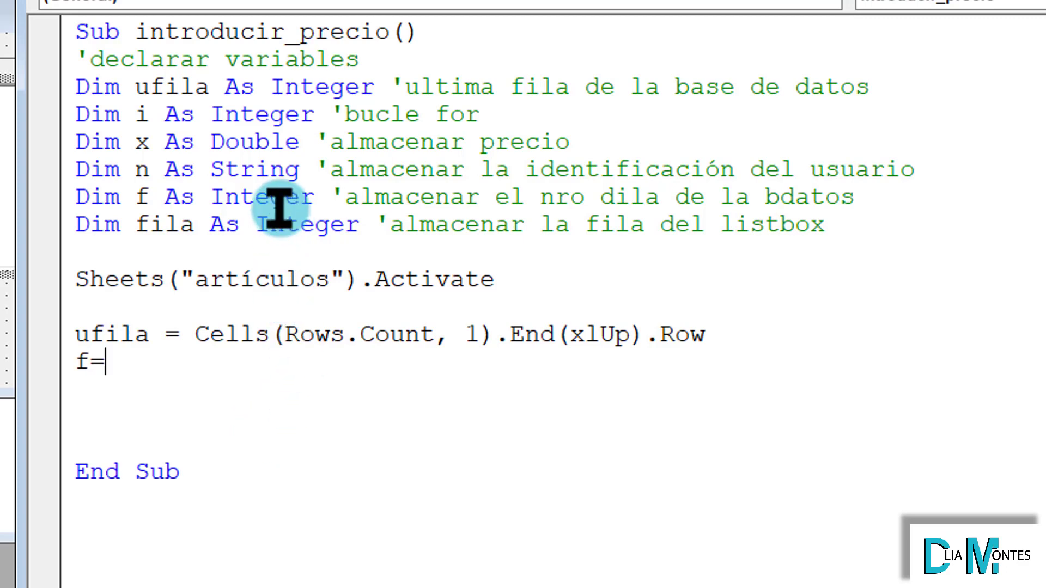
Step: Close the compile error and correct 'dila' to 'fila' in the comment
{"action": "left_click", "coordinate": [612, 196]}
{"action": "left_click", "coordinate": [348, 536]}
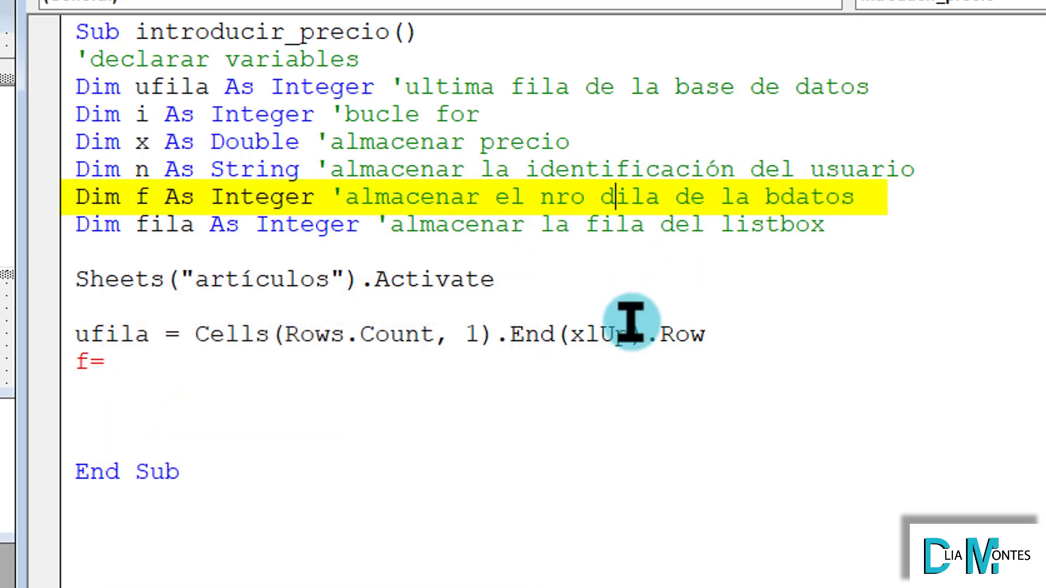
{"action": "key", "text": "BackSpace"}
{"action": "type", "text": "f"}
{"action": "left_click", "coordinate": [171, 392]}
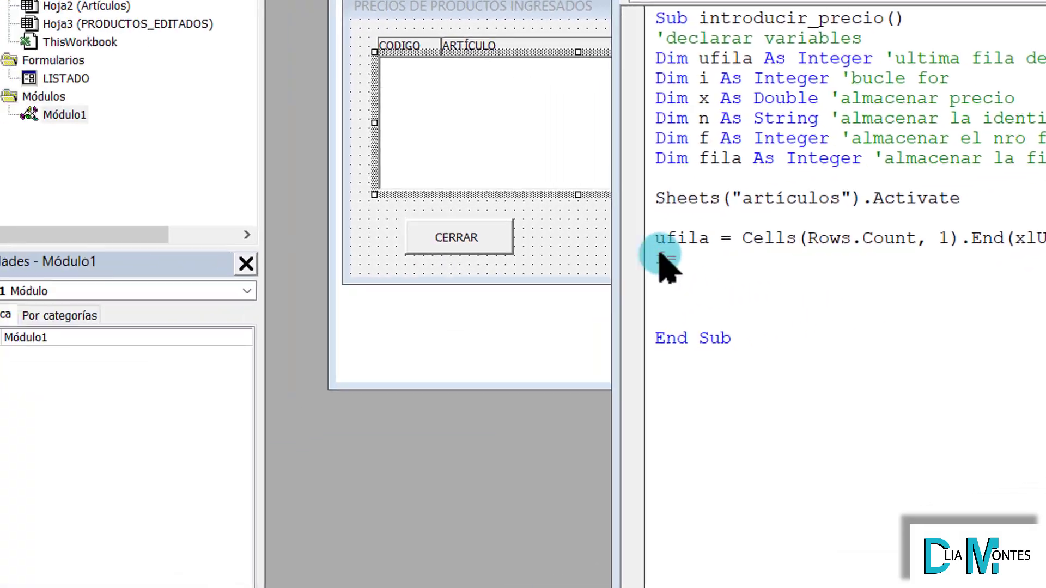
Step: On the Artículos sheet, review the product table, header A1 and first data cell A2
{"action": "key", "text": "alt+F11"}
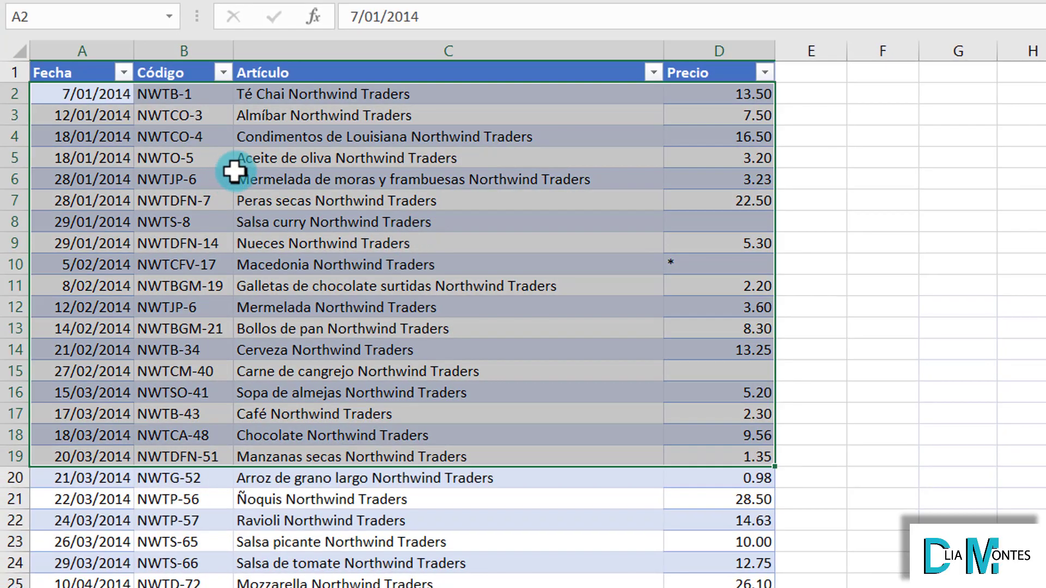
{"action": "left_click_drag", "start_coordinate": [229, 179], "coordinate": [452, 181]}
{"action": "left_click", "coordinate": [75, 97]}
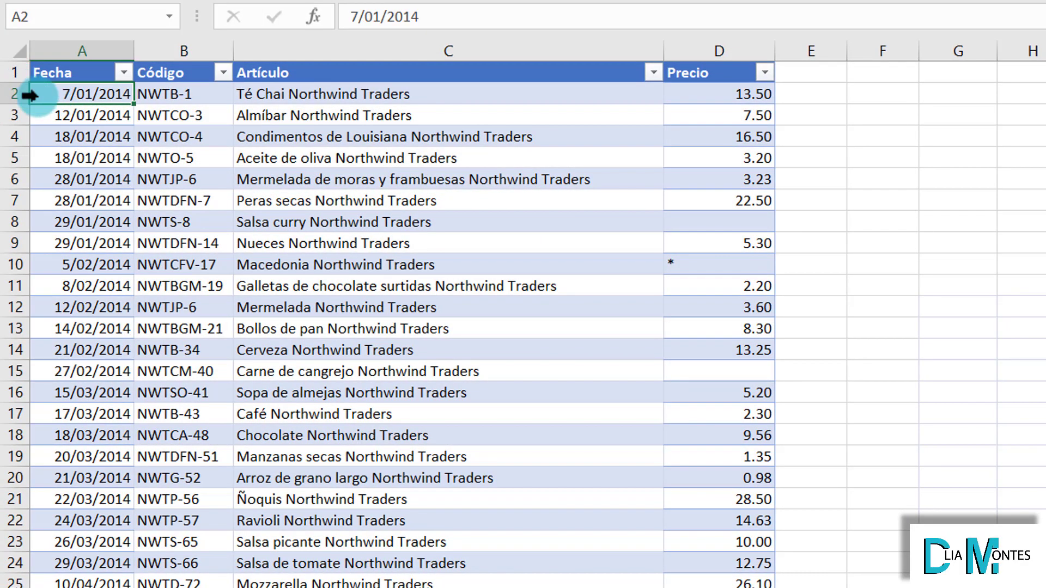
{"action": "left_click", "coordinate": [44, 67]}
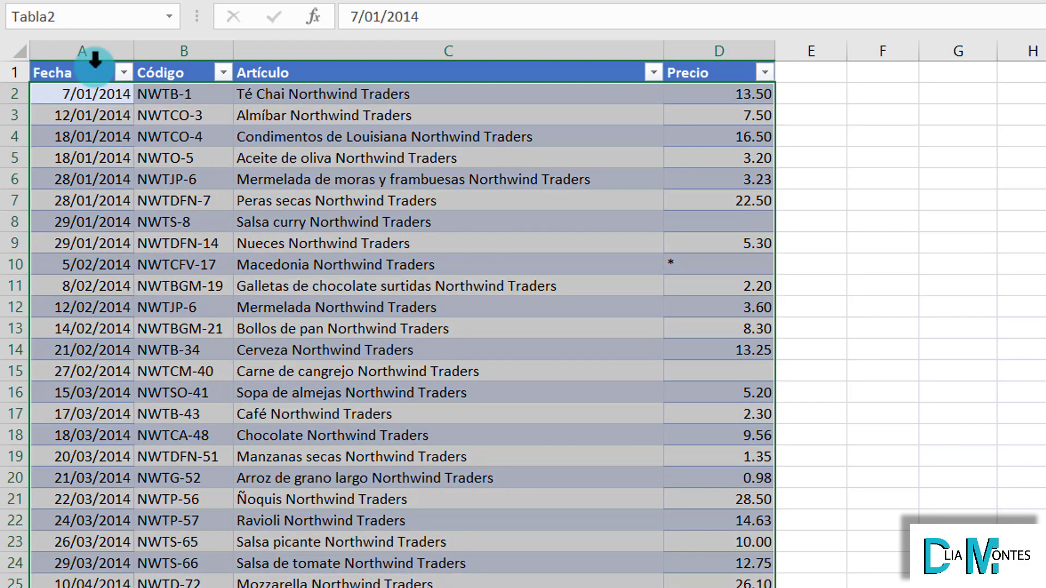
{"action": "left_click", "coordinate": [49, 71]}
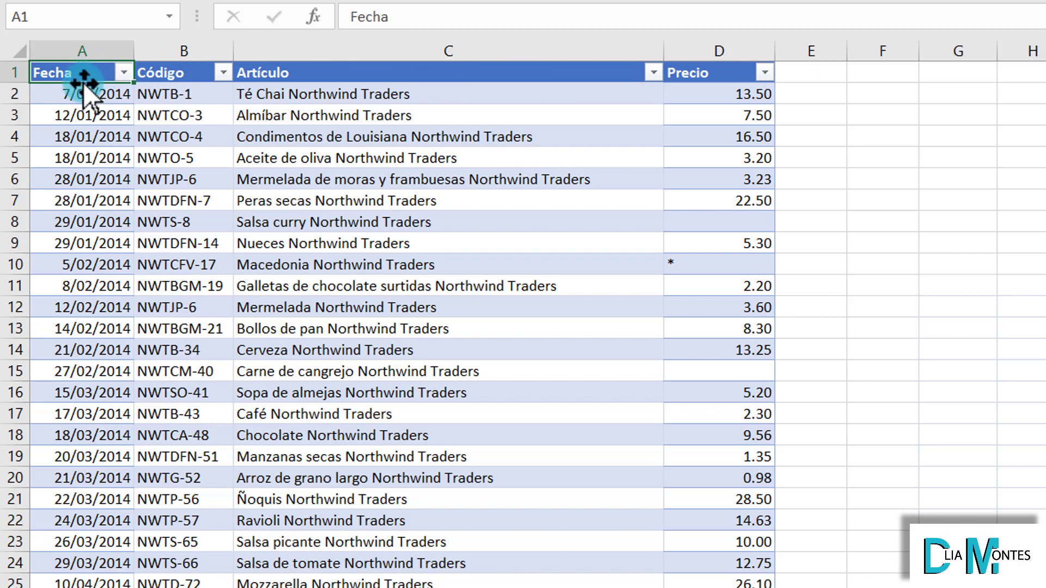
{"action": "left_click", "coordinate": [69, 93]}
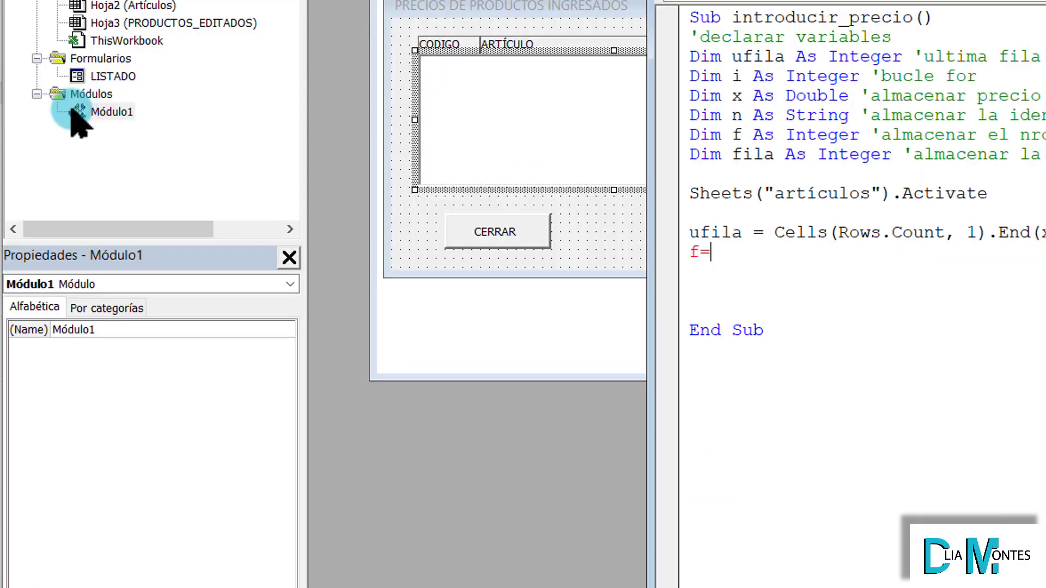
Step: Complete the lines f = 2 and fila = 0, followed by a blank line
{"action": "type", "text": "2"}
{"action": "key", "text": "Return"}
{"action": "type", "text": "fila="}
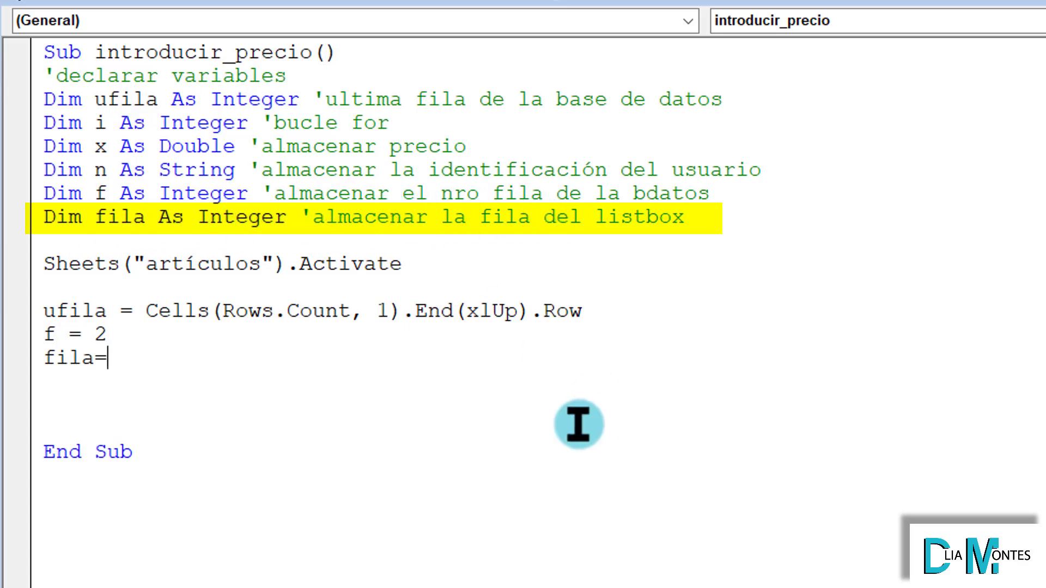
{"action": "type", "text": "0"}
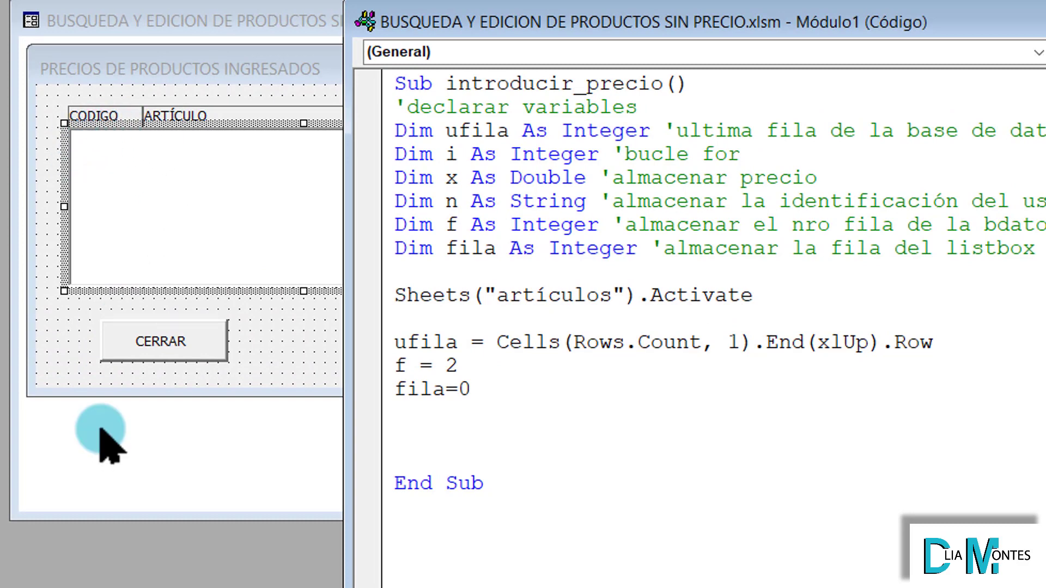
{"action": "key", "text": "Return"}
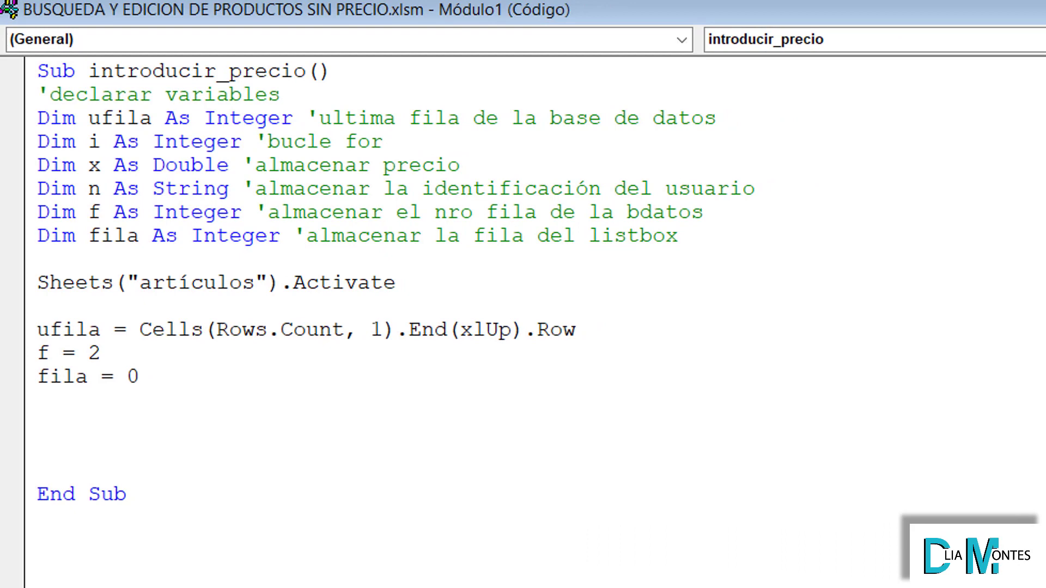
{"action": "key", "text": "Return"}
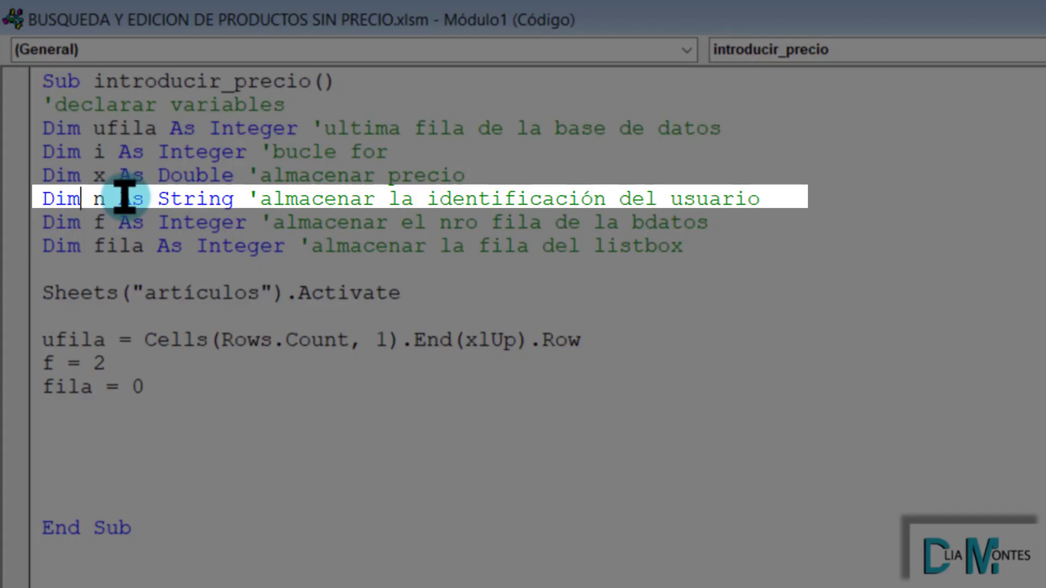
Step: Add n = InputBox("Ingrese su usuario", "IDENTIFICACIÓN") on the line below fila = 0
{"action": "left_click", "coordinate": [46, 432]}
{"action": "type", "text": "n=inputbox"}
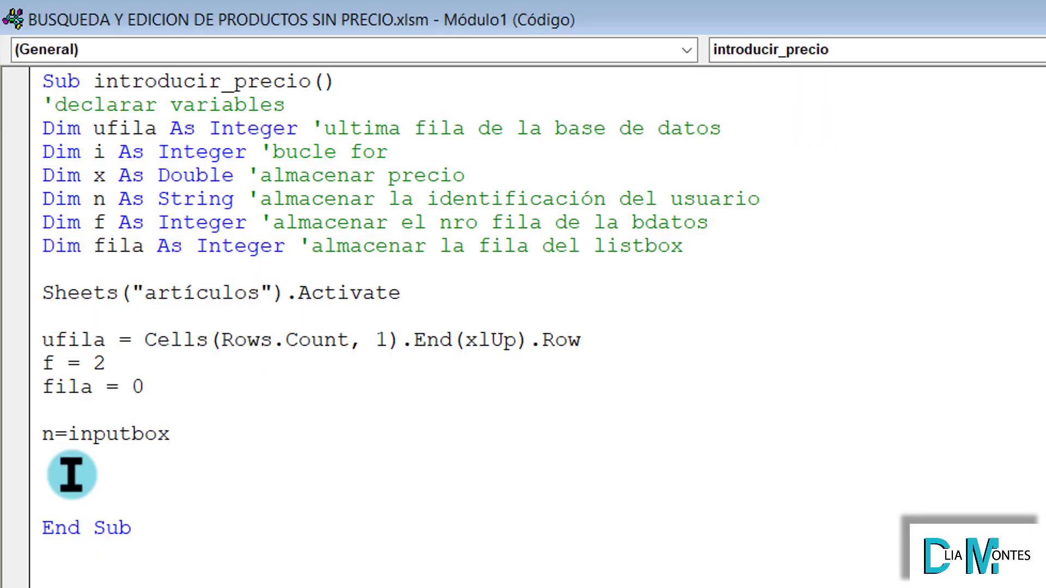
{"action": "type", "text": "("}
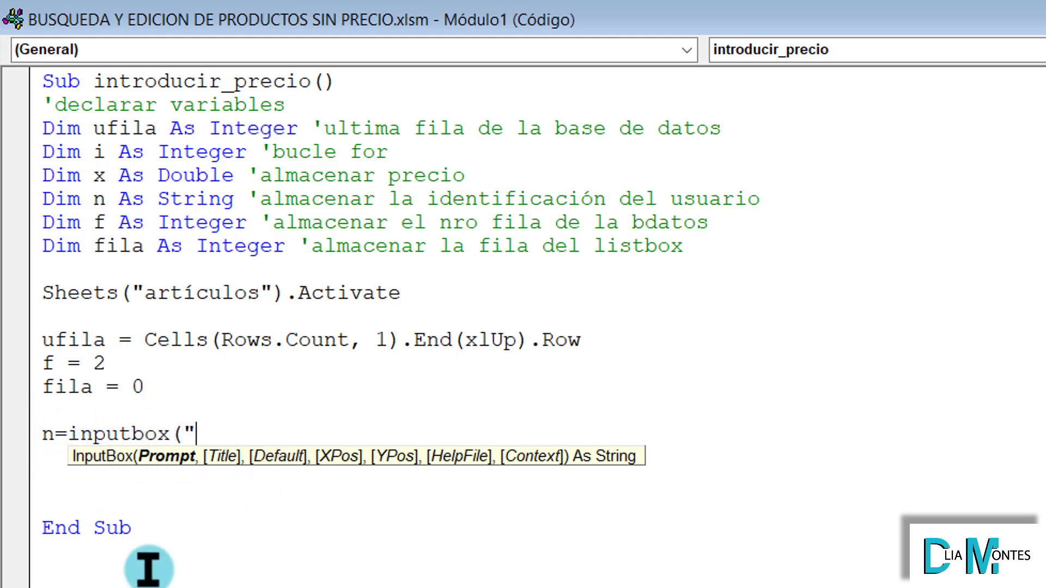
{"action": "type", "text": "Ingrese"}
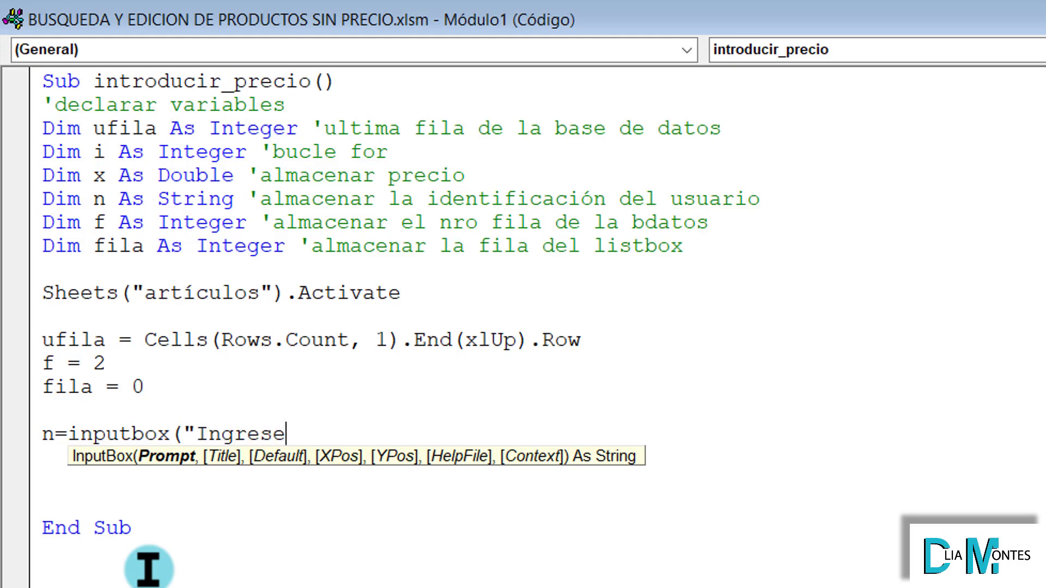
{"action": "type", "text": " su usuario\""}
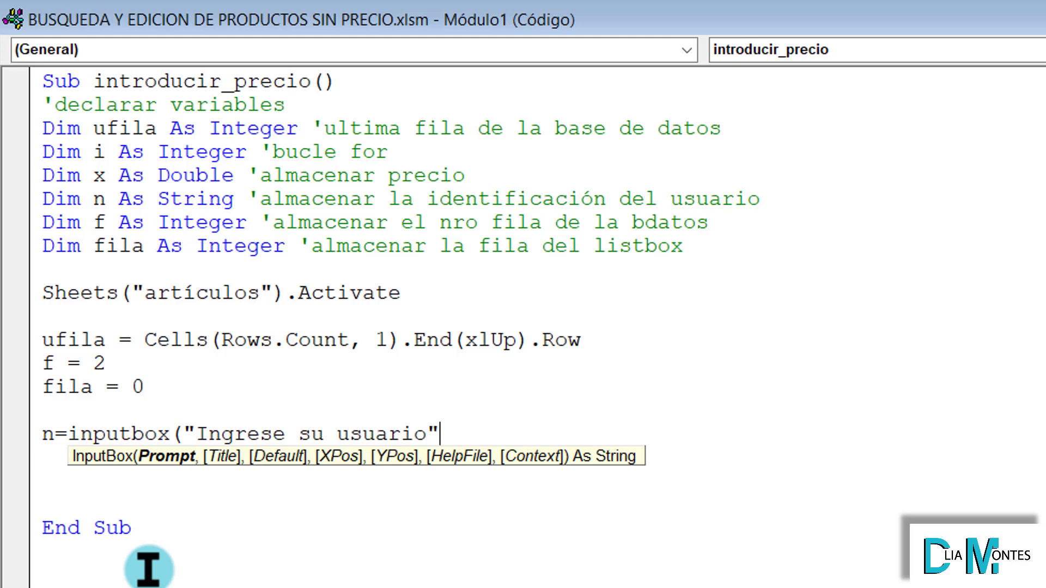
{"action": "type", "text": ","}
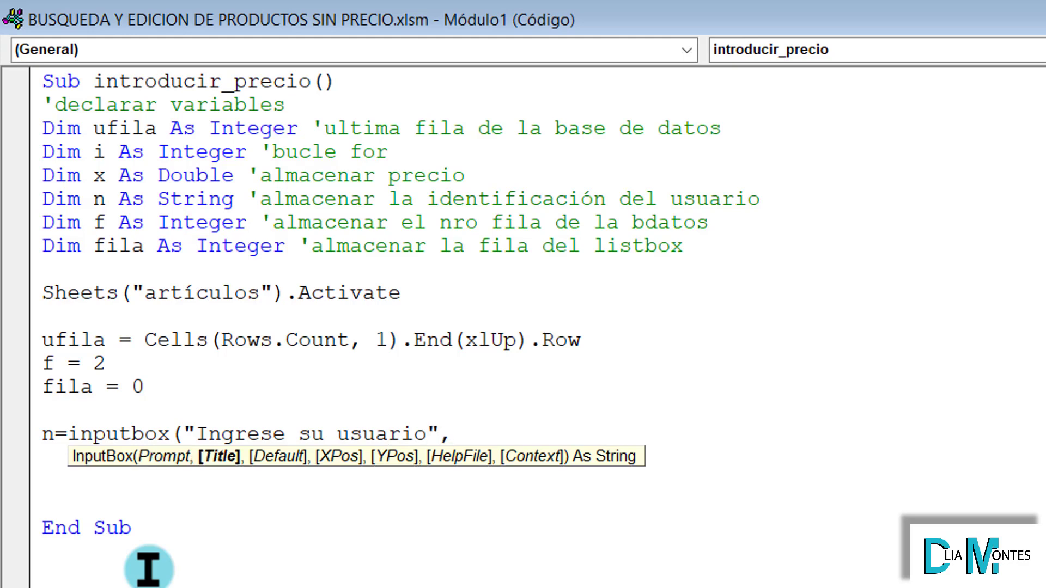
{"action": "type", "text": " \"IDENTIFIC"}
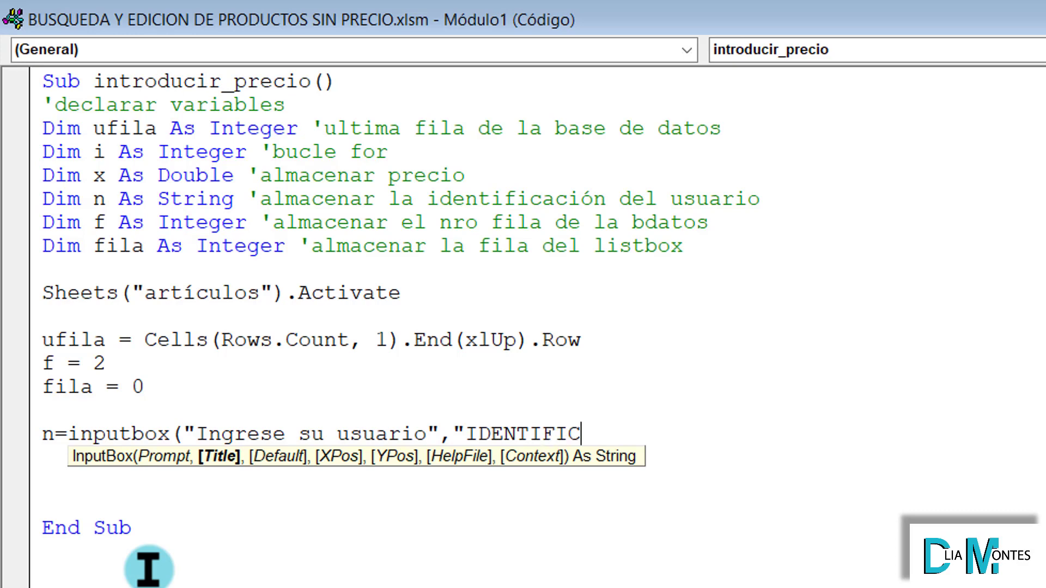
{"action": "type", "text": "ACIÓN"}
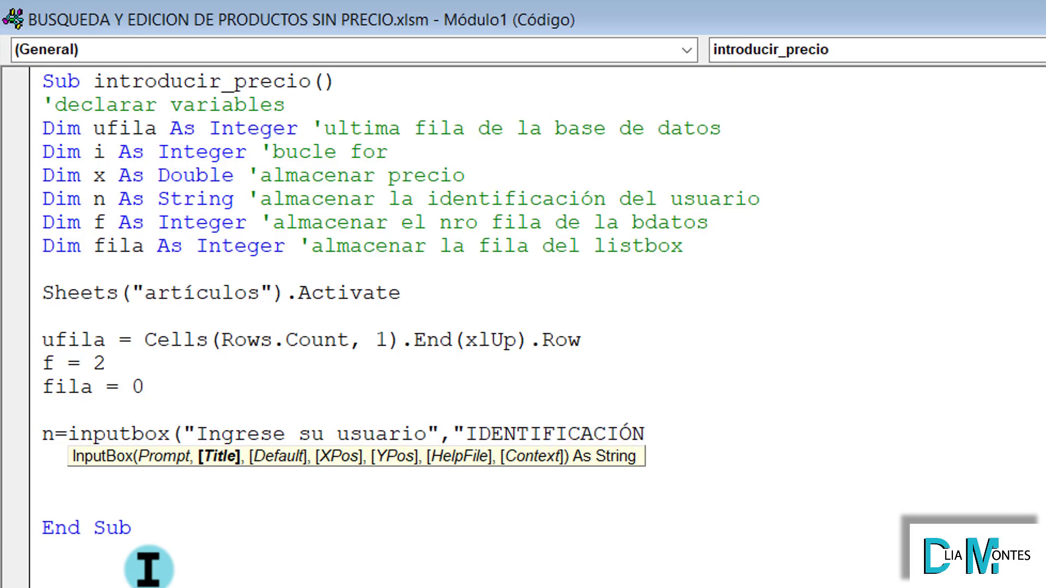
{"action": "type", "text": "\")"}
{"action": "key", "text": "Return"}
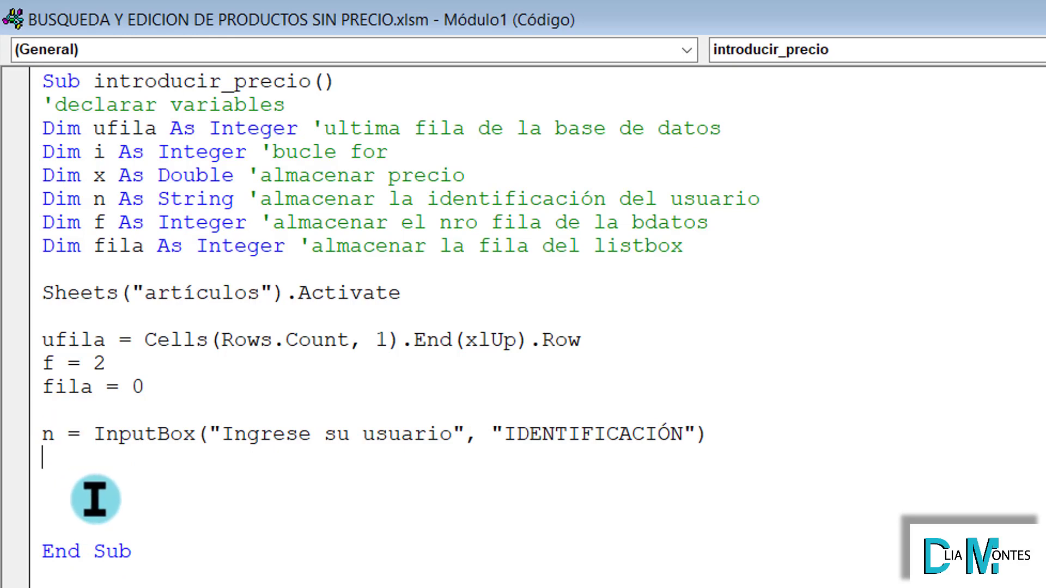
Step: Add a 'BUCLE FOR comment line after the InputBox statement
{"action": "key", "text": "Return"}
{"action": "type", "text": "'BUCLE F"}
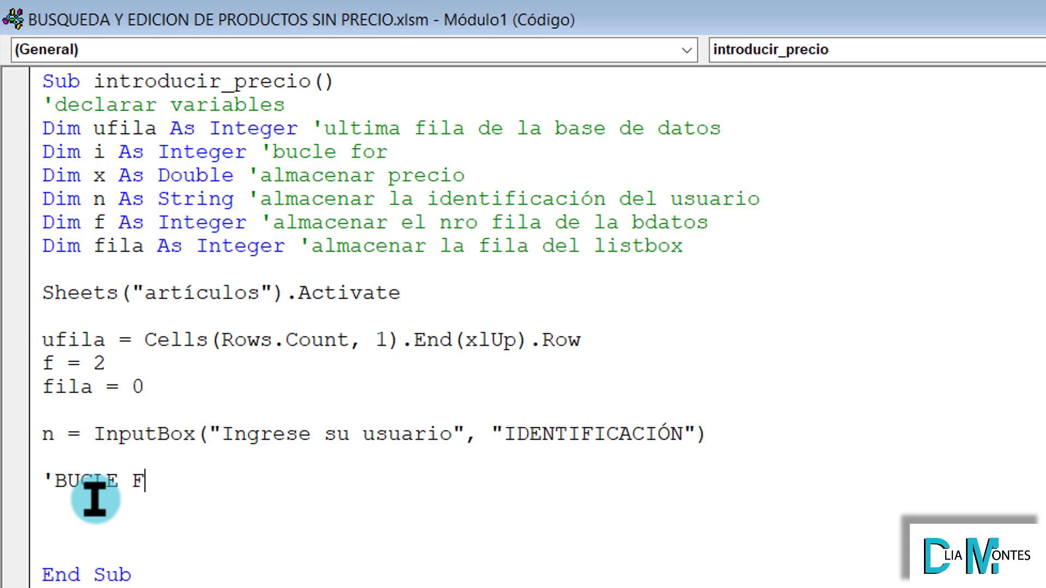
{"action": "type", "text": "OR"}
{"action": "key", "text": "Return"}
{"action": "type", "text": "FOR i"}
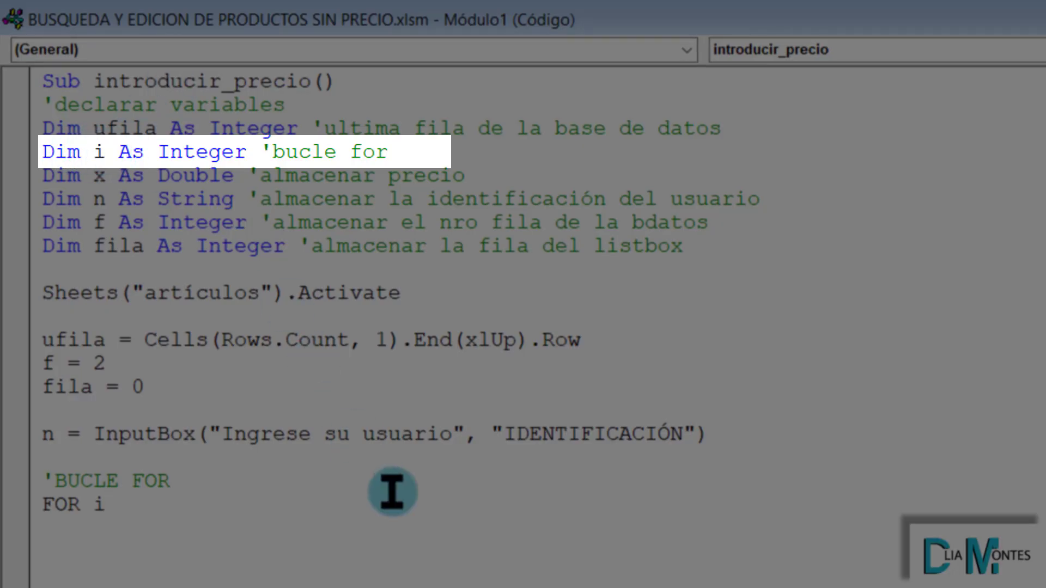
Step: Write the loop header For i = 1 To ufila, dismissing the compile error
{"action": "type", "text": "=1 to"}
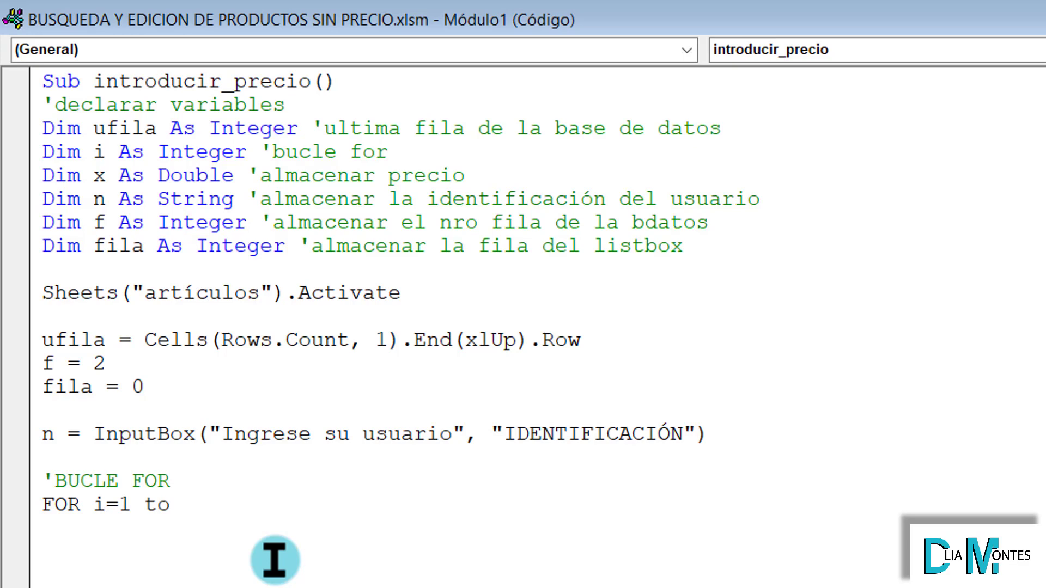
{"action": "left_click", "coordinate": [71, 335]}
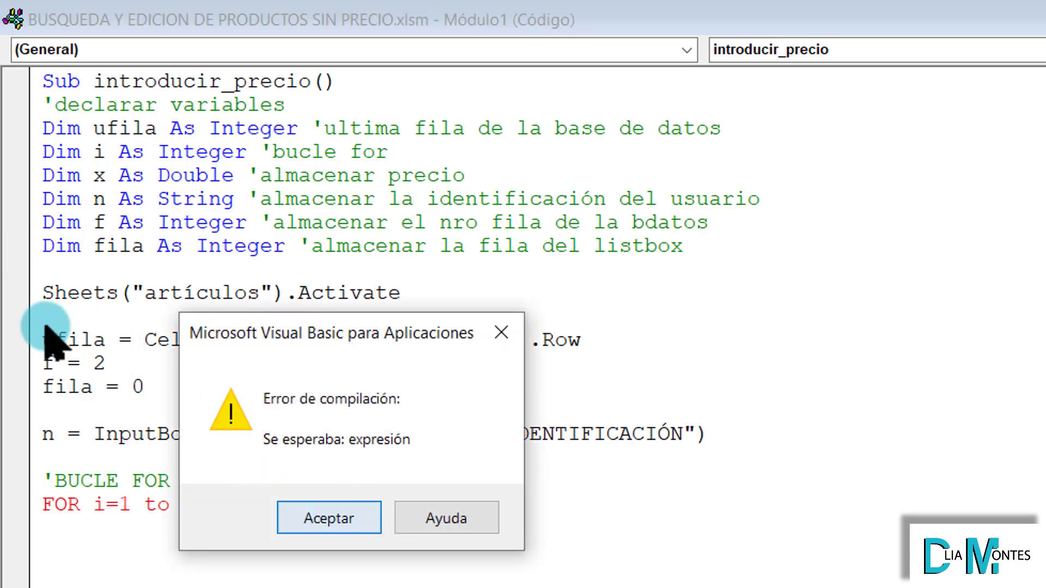
{"action": "left_click", "coordinate": [294, 518]}
{"action": "left_click_drag", "start_coordinate": [105, 339], "coordinate": [36, 333]}
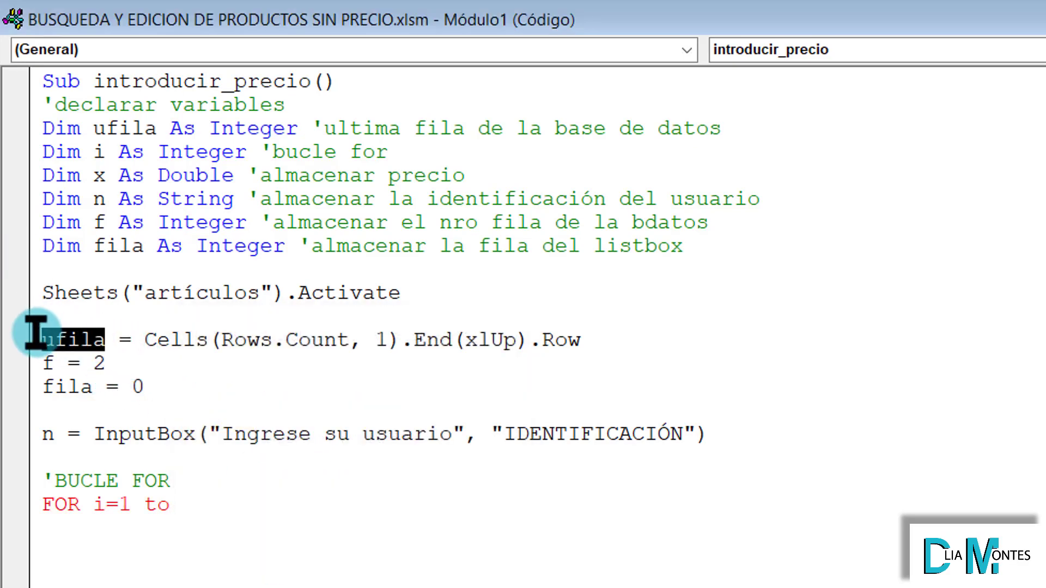
{"action": "left_click", "coordinate": [245, 511]}
{"action": "type", "text": "u"}
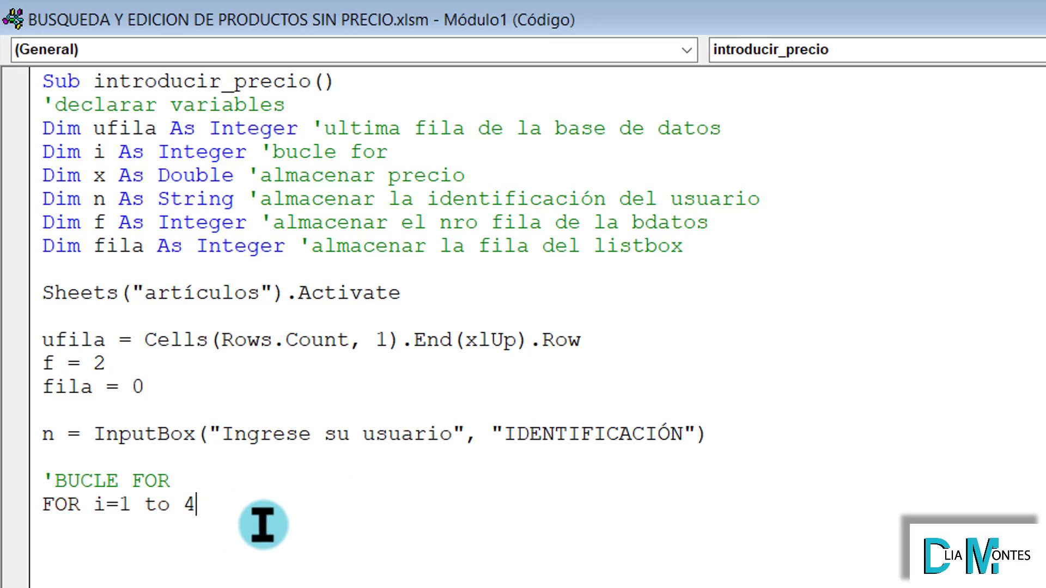
{"action": "type", "text": "fi"}
{"action": "type", "text": "la"}
{"action": "key", "text": "Return"}
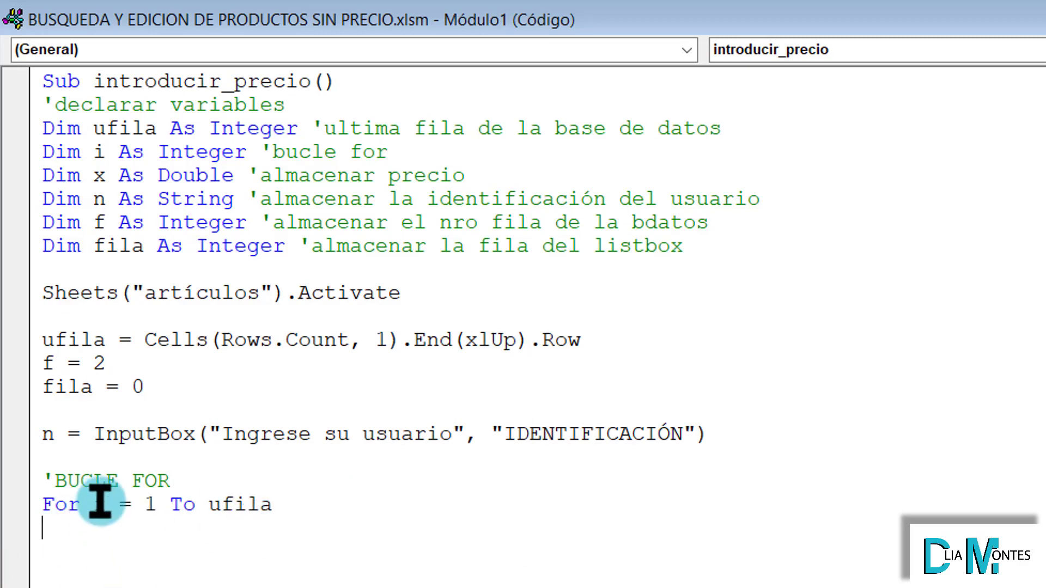
Step: Review the loop's start value 1 and end value ufila against the workbook
{"action": "double_click", "coordinate": [152, 504]}
{"action": "mouse_move", "coordinate": [209, 504]}
{"action": "left_mouse_down"}
{"action": "mouse_move", "coordinate": [276, 506]}
{"action": "mouse_move", "coordinate": [256, 542]}
{"action": "left_mouse_up"}
{"action": "left_click", "coordinate": [213, 551]}
{"action": "double_click", "coordinate": [153, 504]}
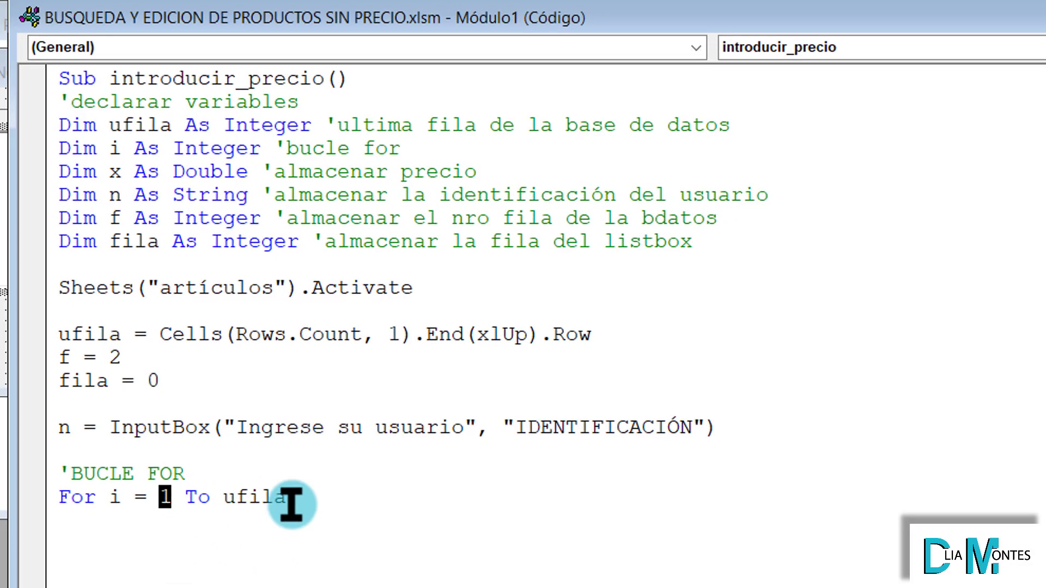
{"action": "key", "text": "alt+Tab"}
{"action": "scroll", "coordinate": [115, 469], "scroll_direction": "down", "scroll_amount": 6}
{"action": "scroll", "coordinate": [104, 466], "scroll_direction": "down", "scroll_amount": 4}
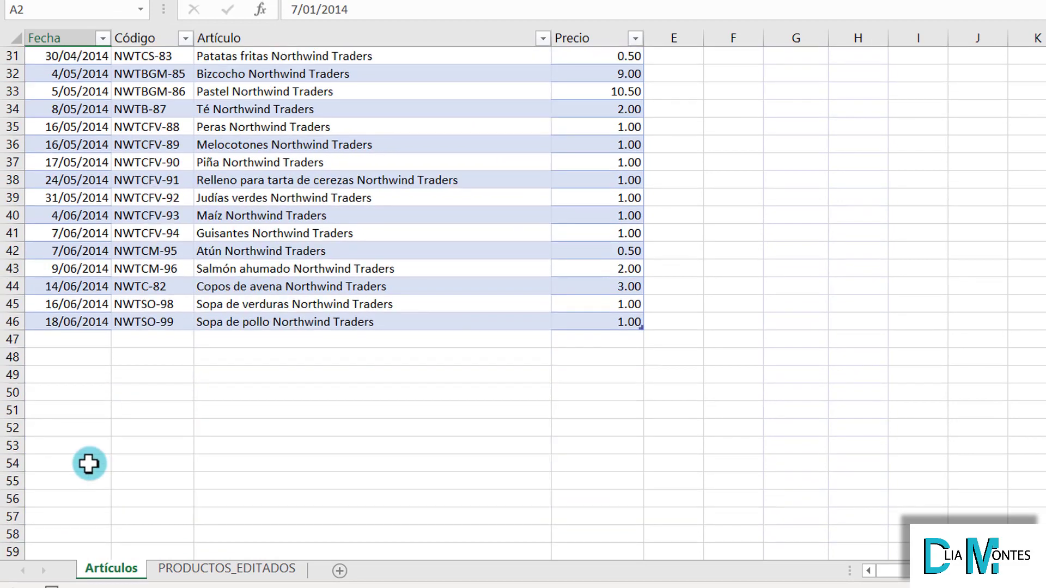
{"action": "left_click", "coordinate": [44, 322]}
{"action": "scroll", "coordinate": [49, 318], "scroll_direction": "up", "scroll_amount": 4}
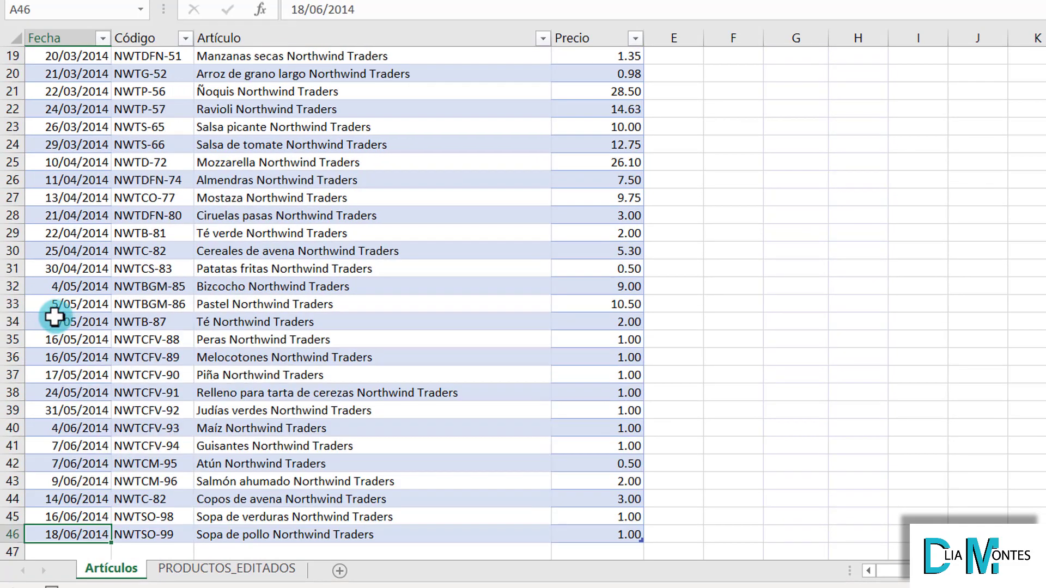
{"action": "scroll", "coordinate": [27, 319], "scroll_direction": "up", "scroll_amount": 3}
{"action": "scroll", "coordinate": [33, 218], "scroll_direction": "up", "scroll_amount": 3}
{"action": "left_click", "coordinate": [56, 74]}
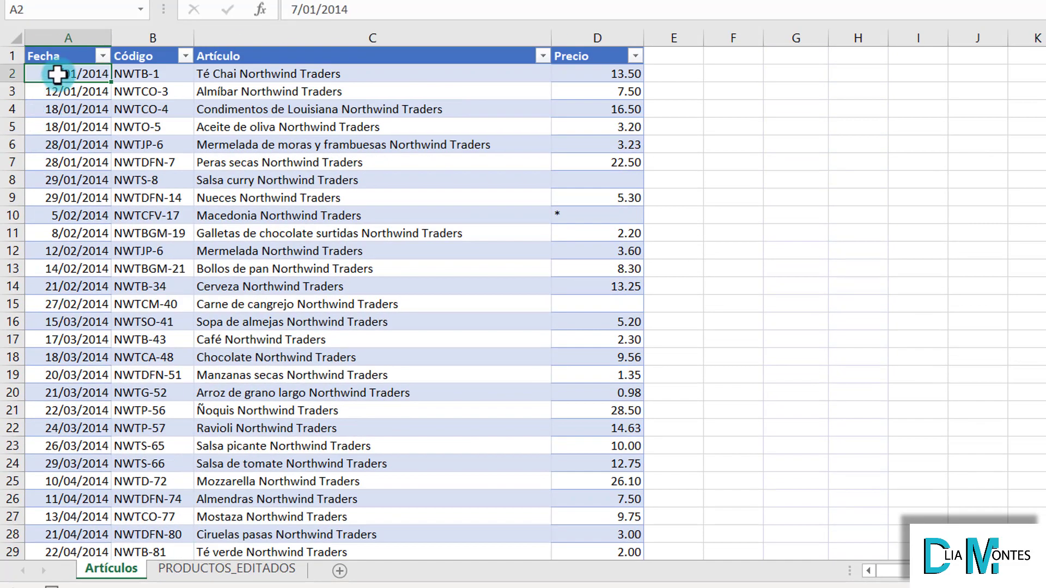
{"action": "left_click", "coordinate": [74, 93]}
{"action": "left_click", "coordinate": [71, 109]}
{"action": "left_click", "coordinate": [70, 144]}
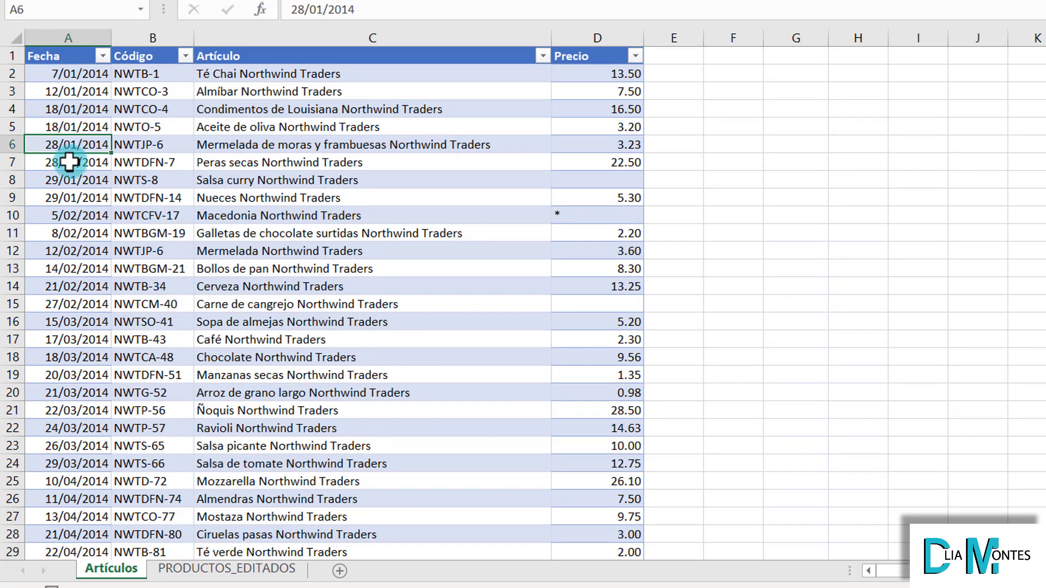
{"action": "scroll", "coordinate": [71, 212], "scroll_direction": "down", "scroll_amount": 3}
{"action": "scroll", "coordinate": [71, 212], "scroll_direction": "down", "scroll_amount": 7}
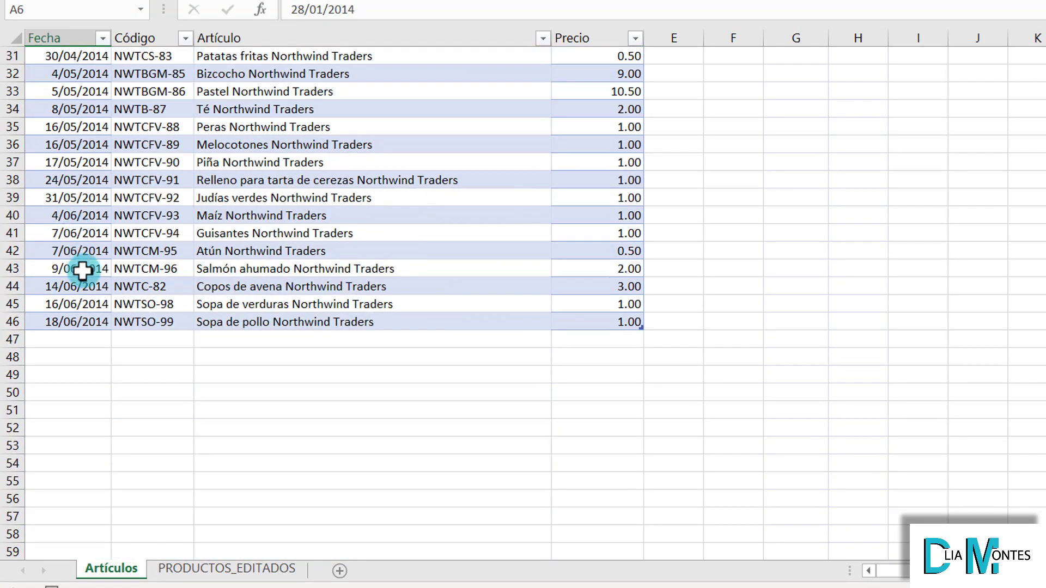
{"action": "left_click", "coordinate": [66, 321]}
{"action": "left_click", "coordinate": [61, 334]}
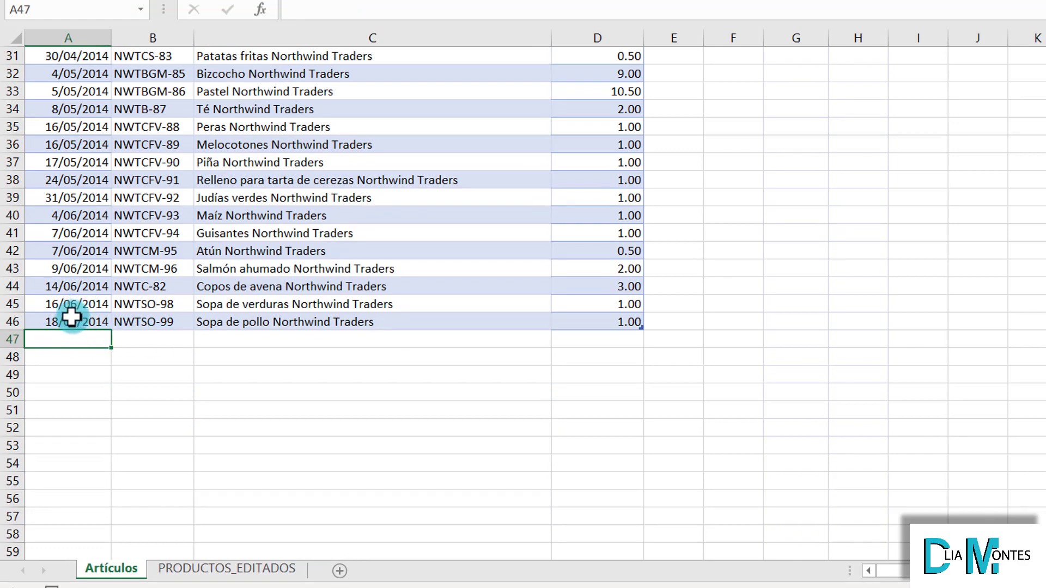
{"action": "left_click", "coordinate": [71, 319]}
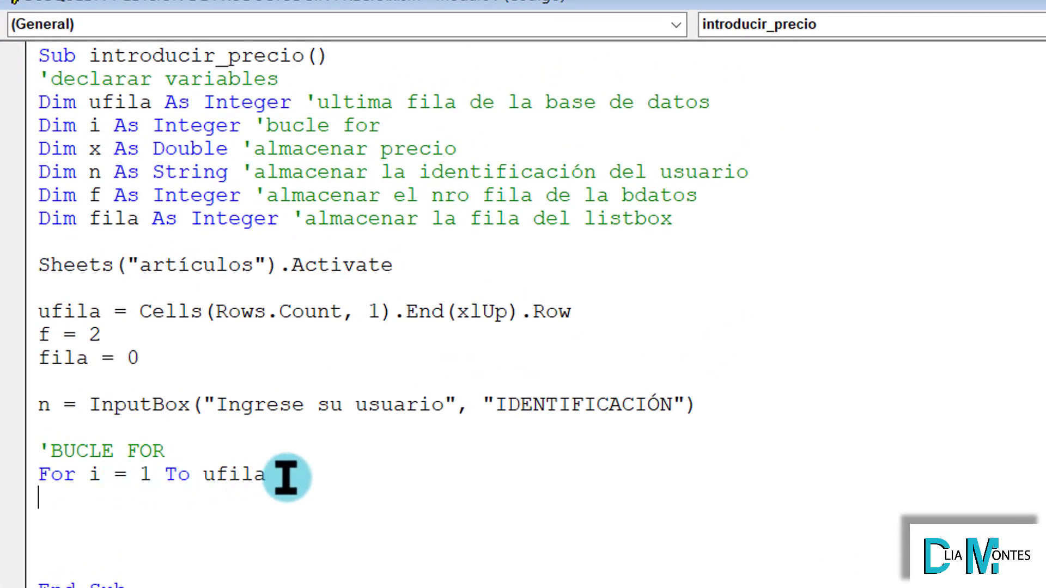
Step: Remove '- 1' from the loop limit and change the start to 2: For i = 2 To ufila
{"action": "left_click", "coordinate": [370, 435]}
{"action": "type", "text": "-1"}
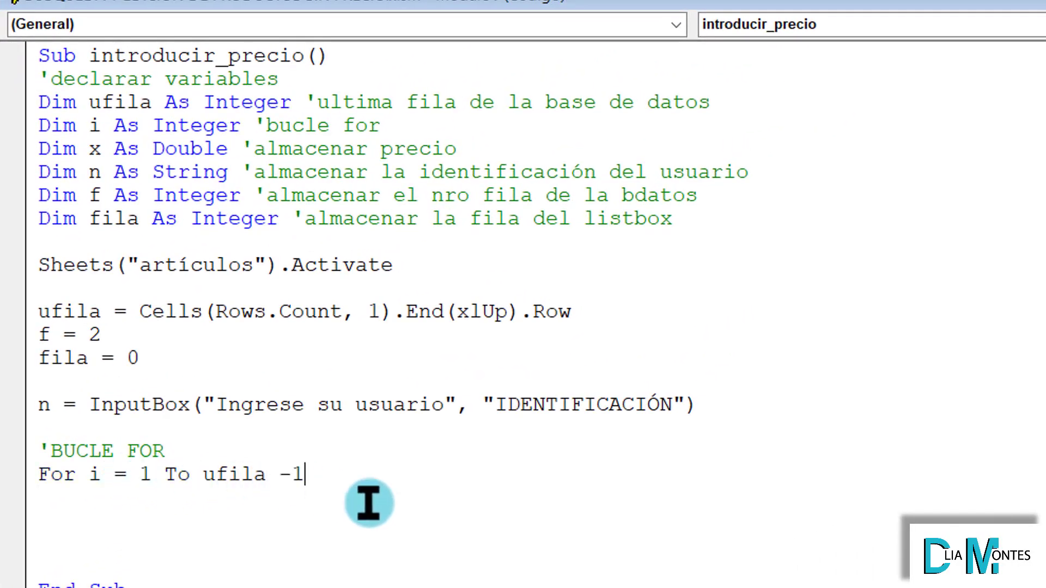
{"action": "key", "text": "Return"}
{"action": "left_click_drag", "start_coordinate": [317, 475], "coordinate": [281, 479]}
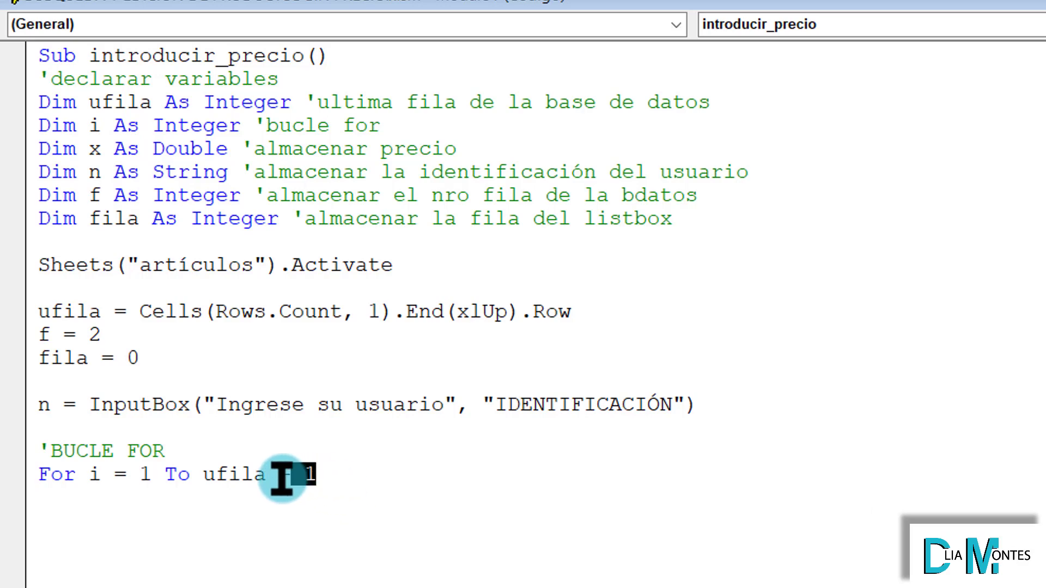
{"action": "key", "text": "BackSpace"}
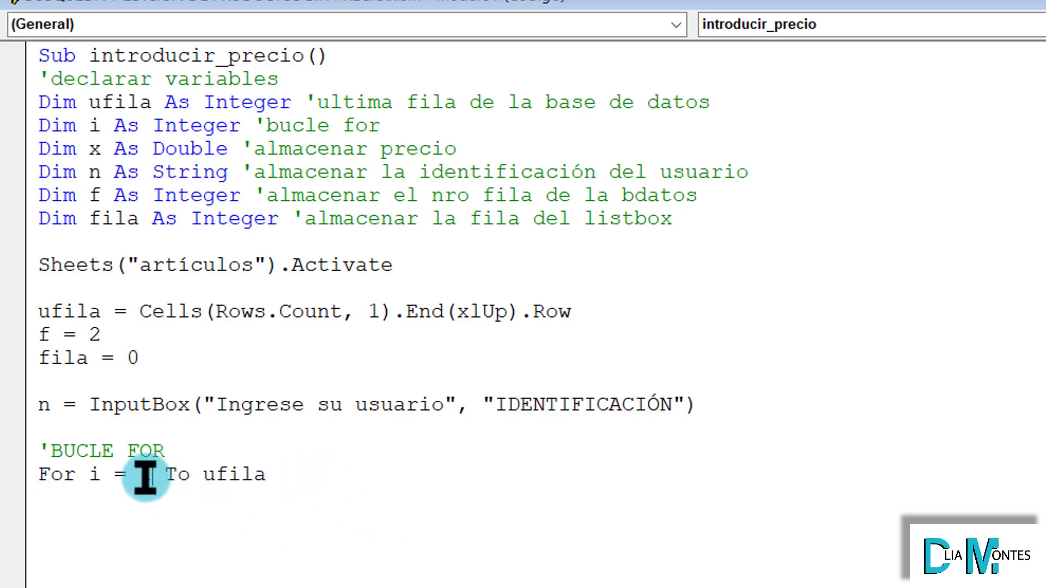
{"action": "double_click", "coordinate": [145, 478]}
{"action": "type", "text": "2"}
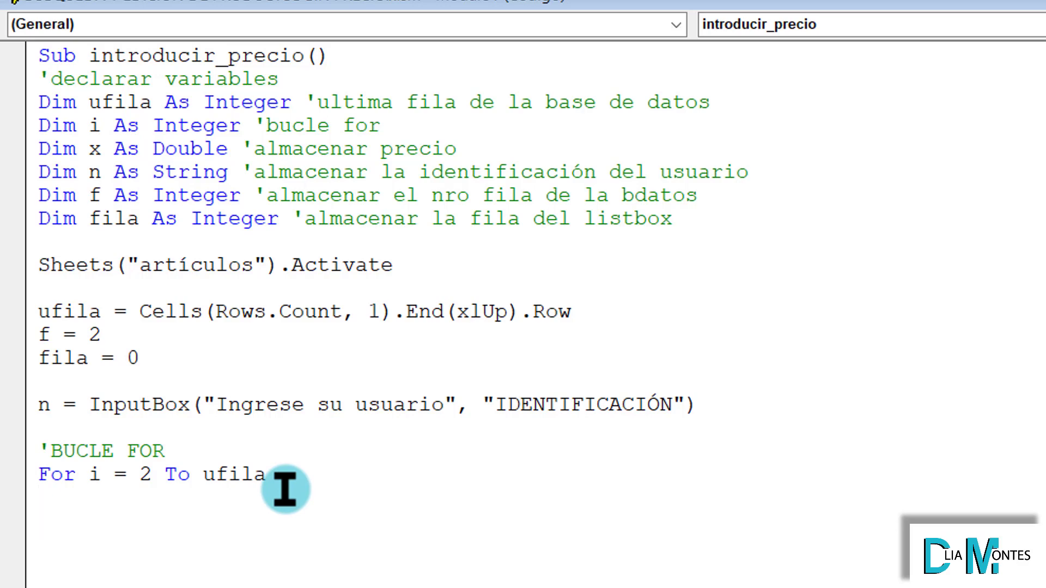
Step: Add the comment 'RECORRIDO MIENTRAS LA CELDA = VACIO O EL DATO <> VALOR NUMERICO inside the loop
{"action": "type", "text": "'RECO"}
{"action": "type", "text": "RRIDO MI"}
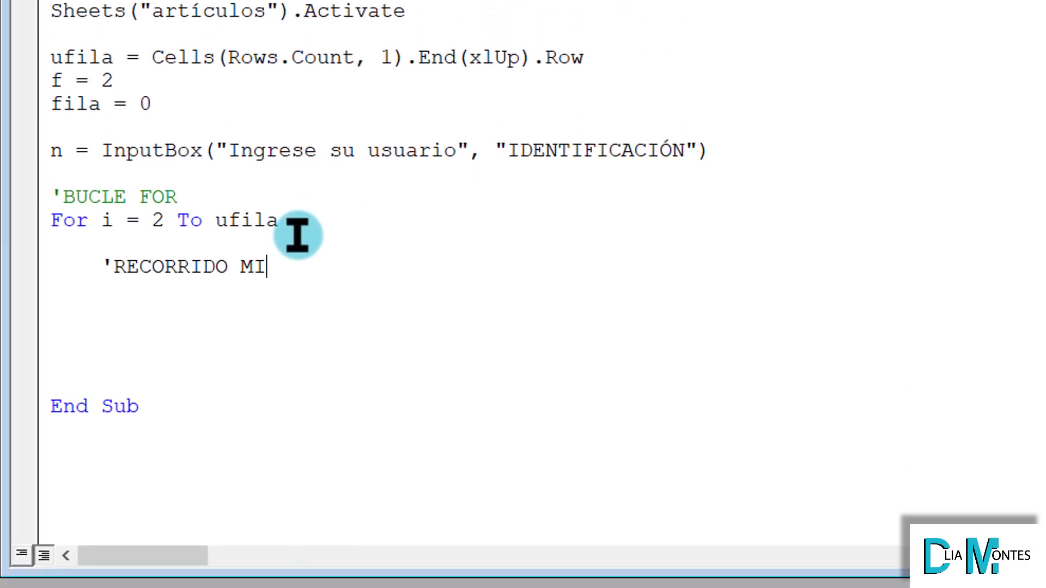
{"action": "type", "text": "ENTRAS C"}
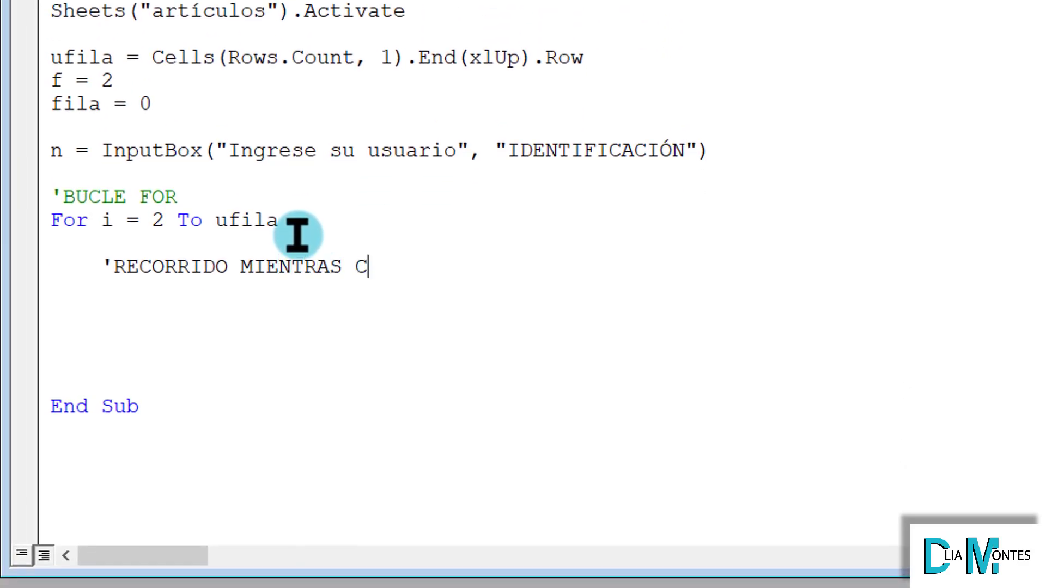
{"action": "key", "text": "BackSpace"}
{"action": "type", "text": "LA CELDA"}
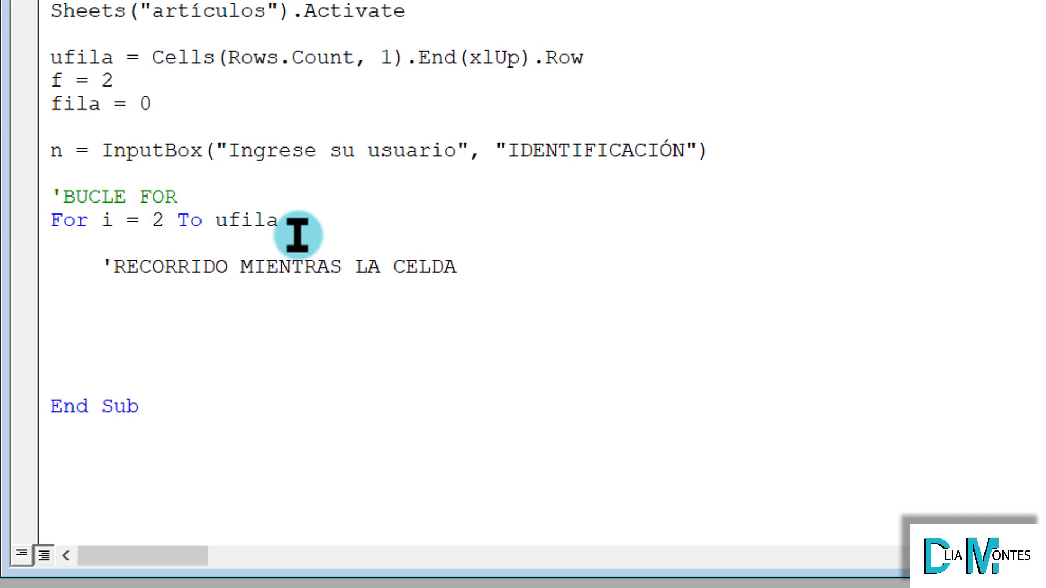
{"action": "type", "text": " = VACIO O EL"}
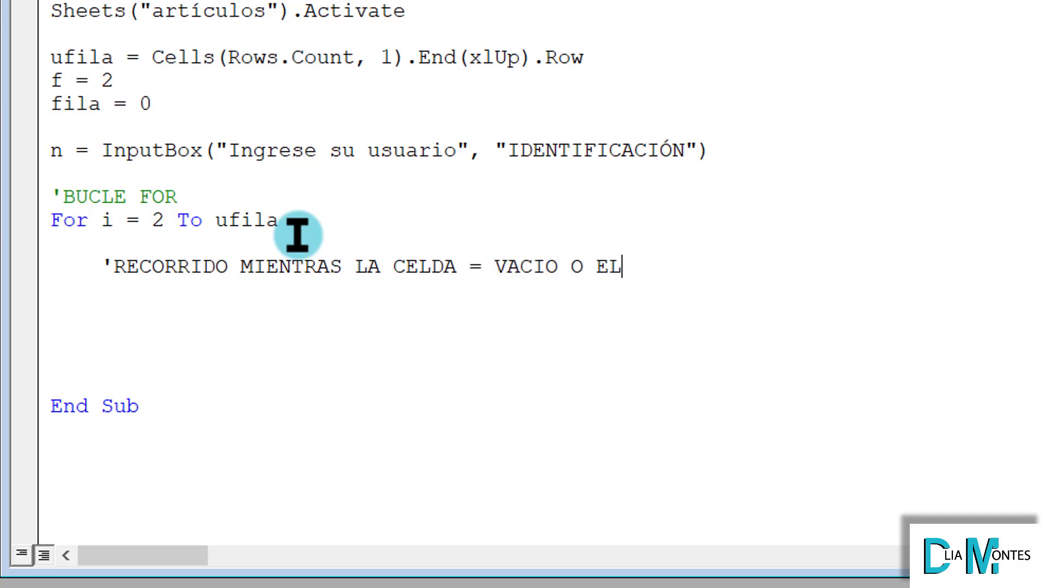
{"action": "type", "text": " DATO <> "}
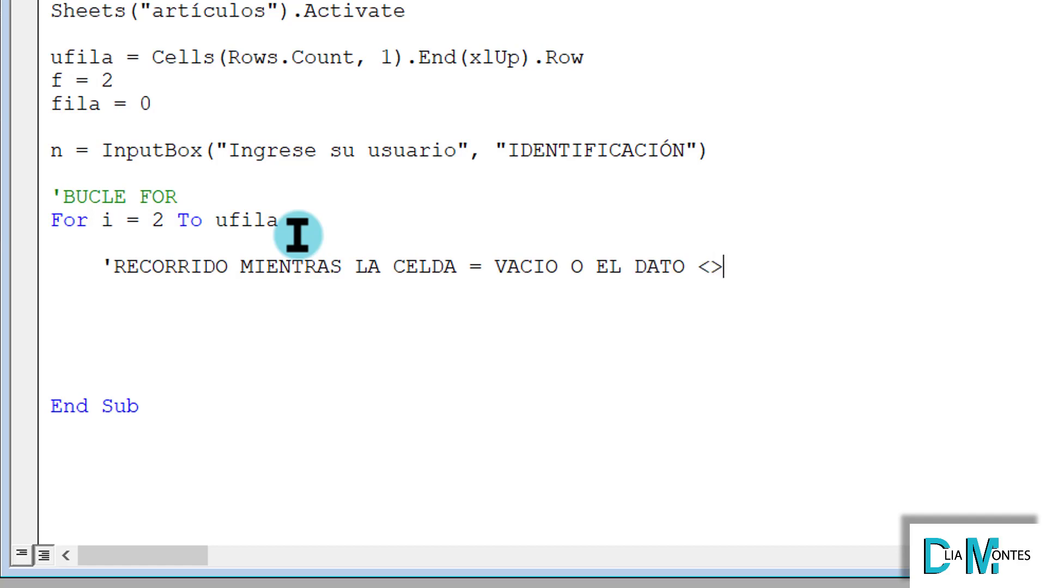
{"action": "type", "text": "VA"}
{"action": "type", "text": "LOR NUMERICO"}
{"action": "key", "text": "Return"}
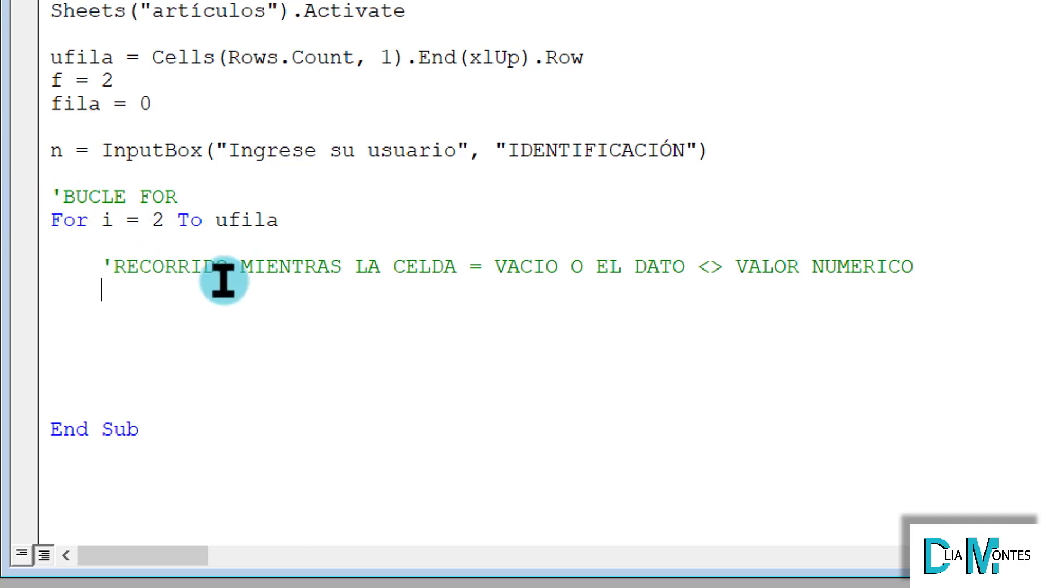
{"action": "left_click_drag", "start_coordinate": [240, 267], "coordinate": [916, 275]}
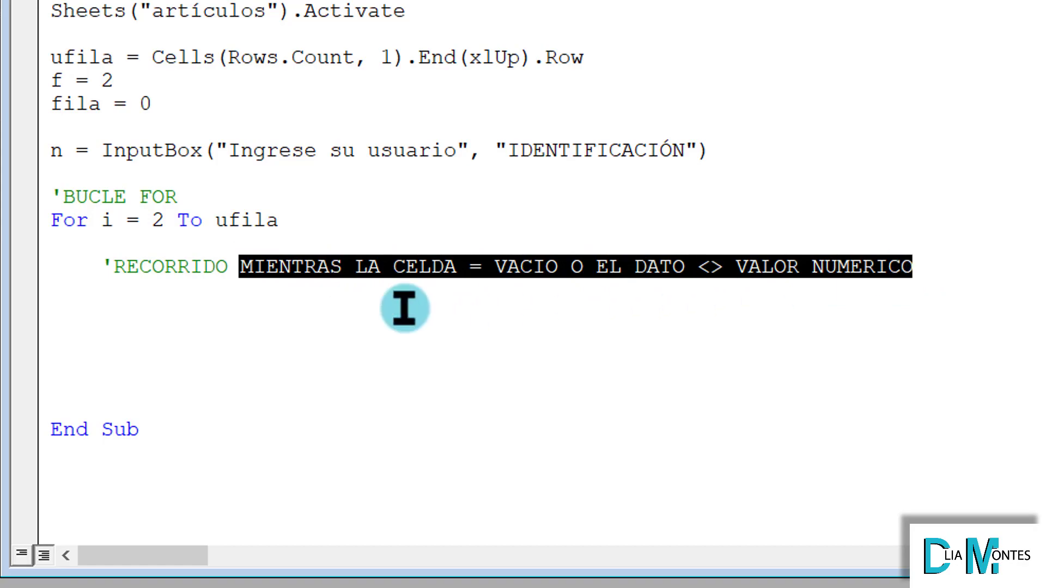
{"action": "left_click", "coordinate": [320, 310]}
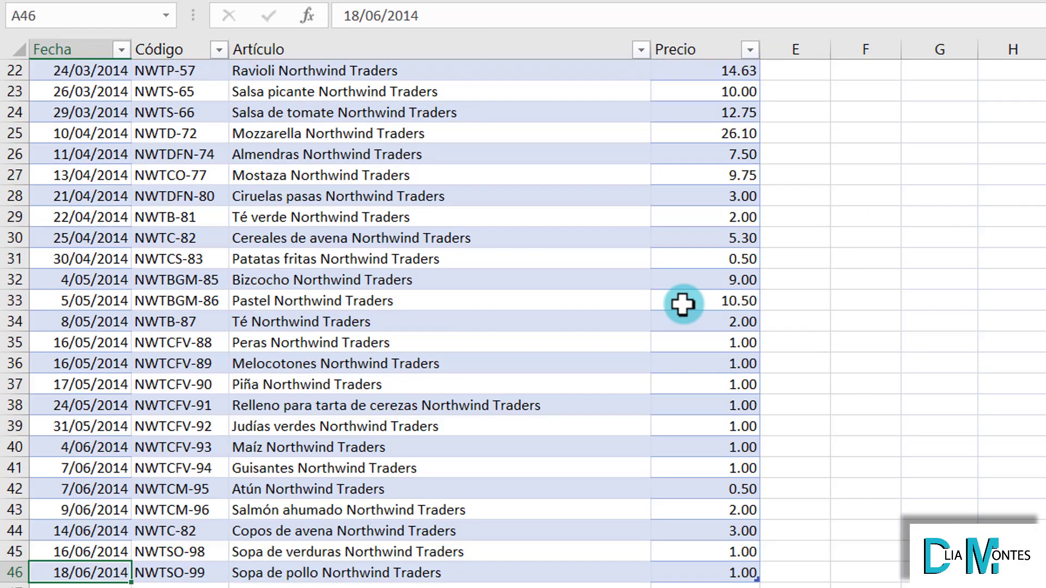
Step: Inspect the empty price in D8 and the asterisk entry in D10 of the Precio column
{"action": "scroll", "coordinate": [683, 304], "scroll_direction": "up", "scroll_amount": 7}
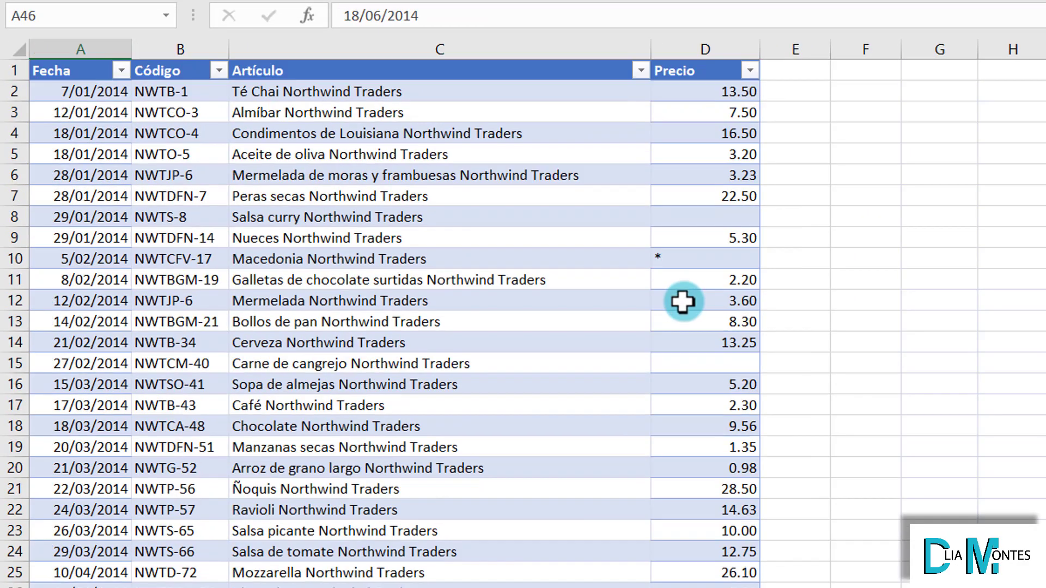
{"action": "left_click", "coordinate": [718, 219]}
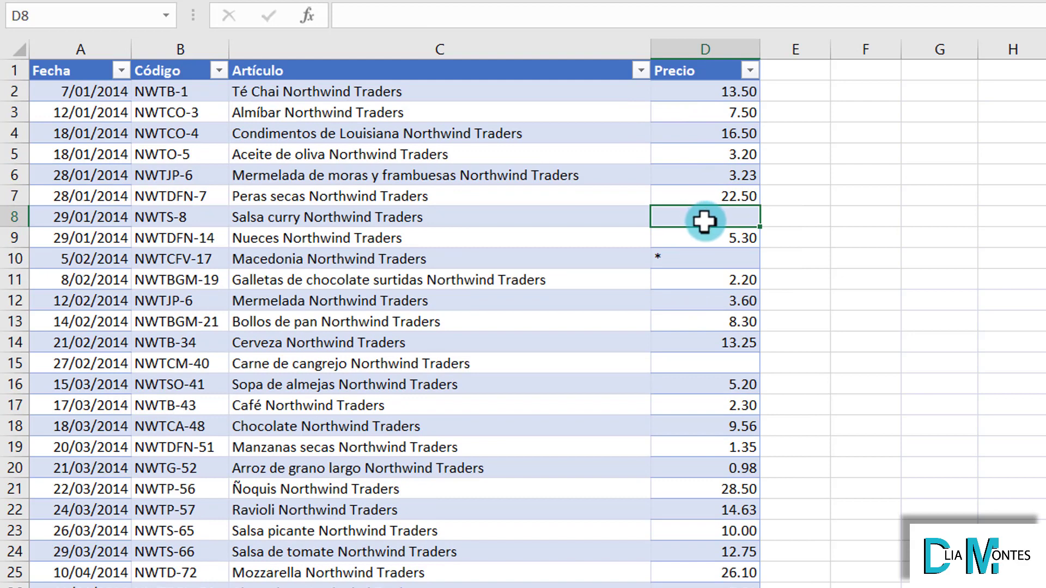
{"action": "left_click", "coordinate": [691, 257]}
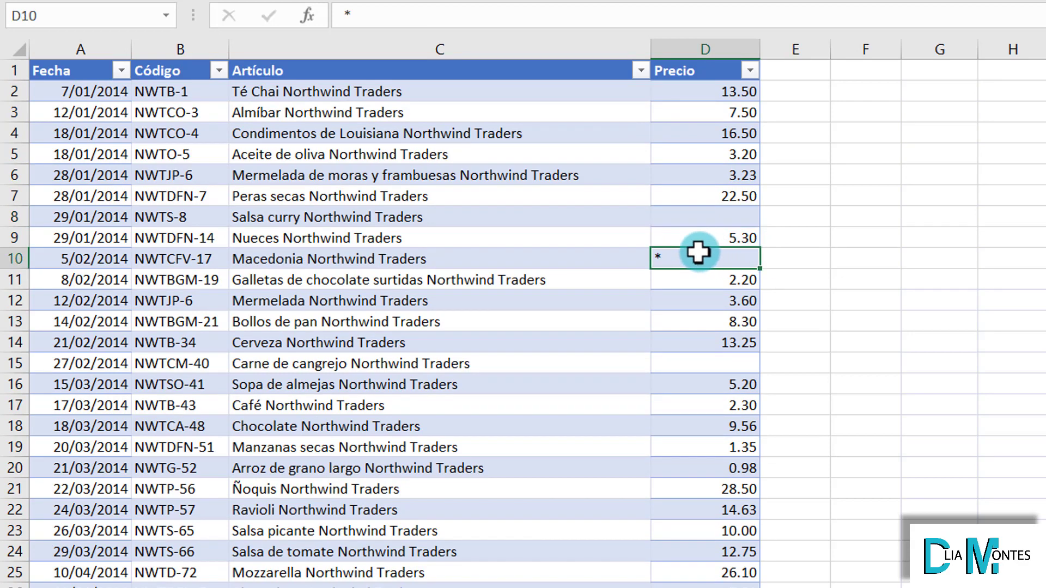
{"action": "key", "text": "Down"}
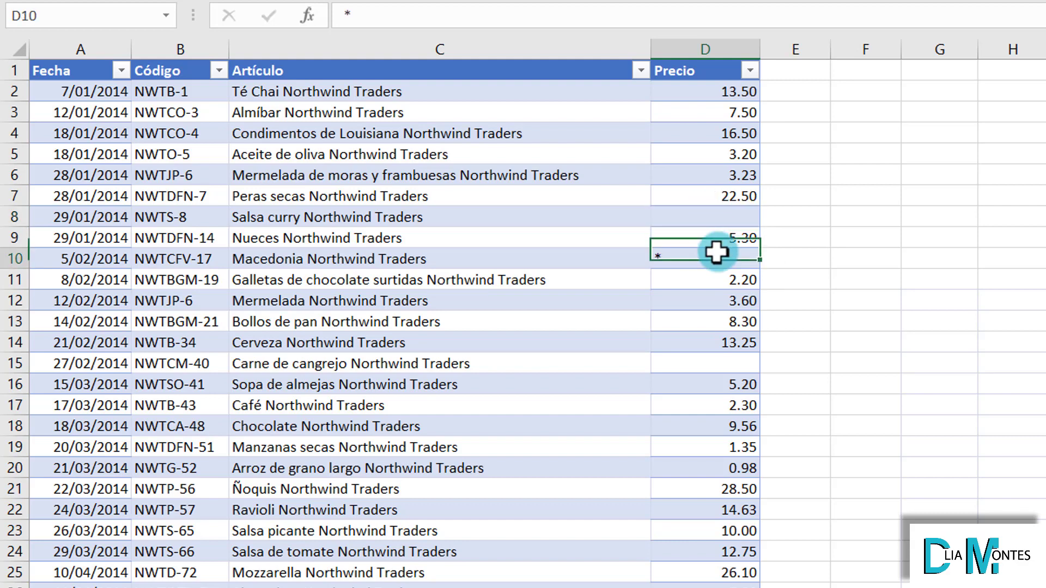
{"action": "key", "text": "Up"}
{"action": "key", "text": "Up"}
{"action": "key", "text": "Up"}
{"action": "key", "text": "Up"}
{"action": "key", "text": "Up"}
{"action": "key", "text": "Up"}
{"action": "key", "text": "Up"}
{"action": "key", "text": "Up"}
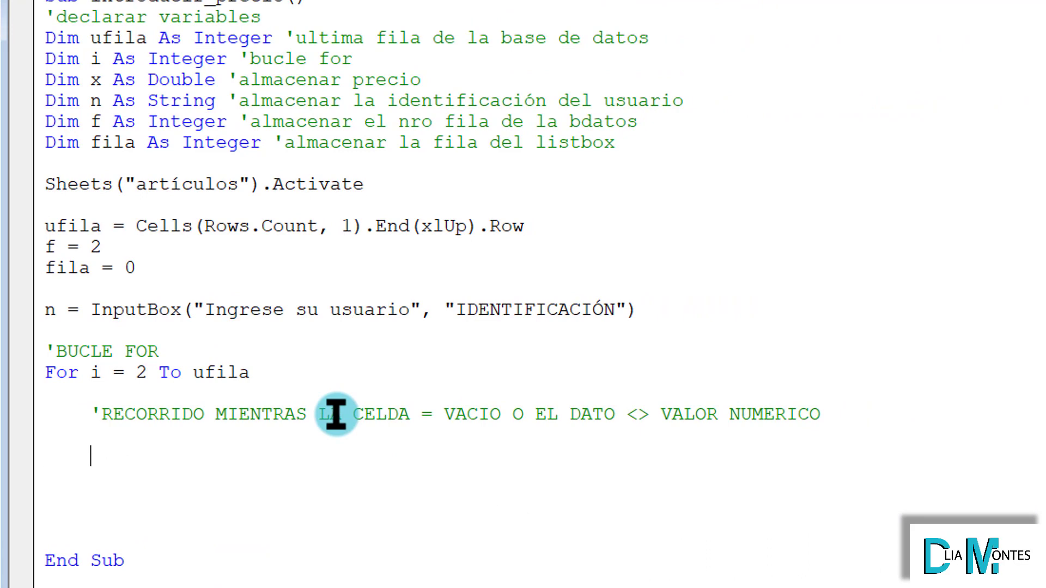
Step: Add a 'BUCLE WHILE comment and begin the While Cells(F,4 condition on the next line
{"action": "type", "text": "BU"}
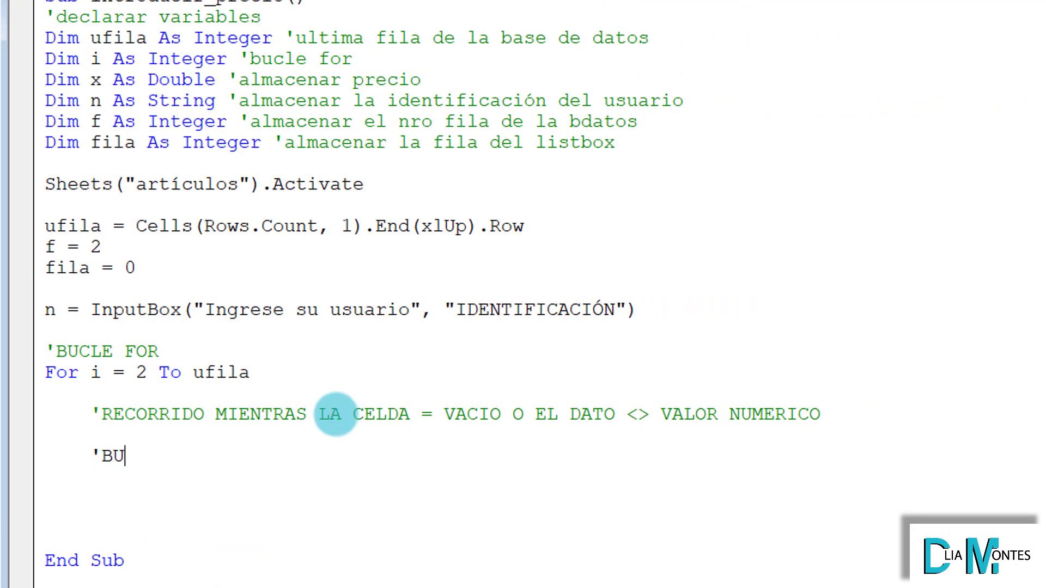
{"action": "type", "text": "CLE WHI"}
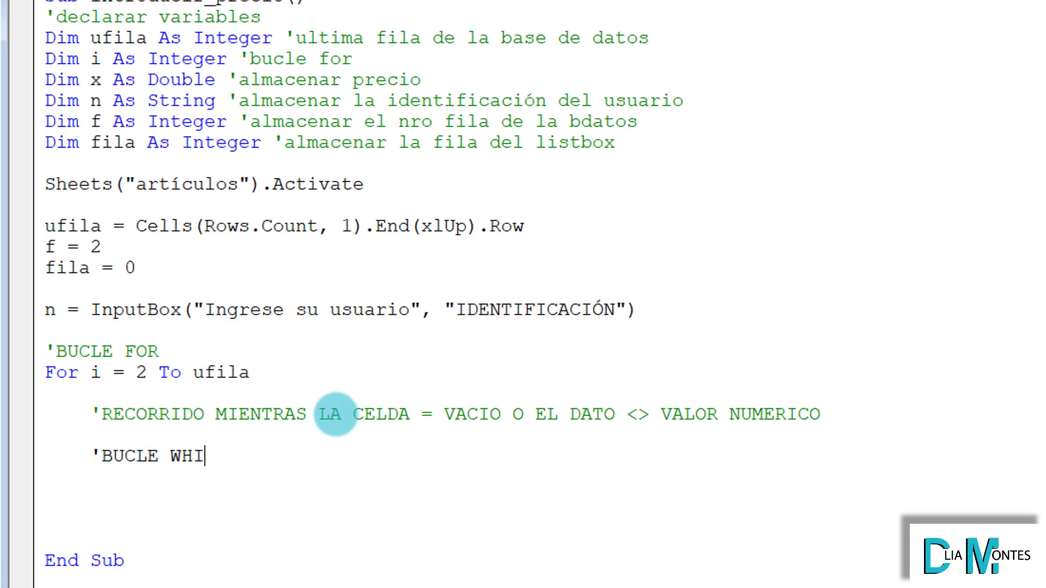
{"action": "type", "text": "LE"}
{"action": "key", "text": "Return"}
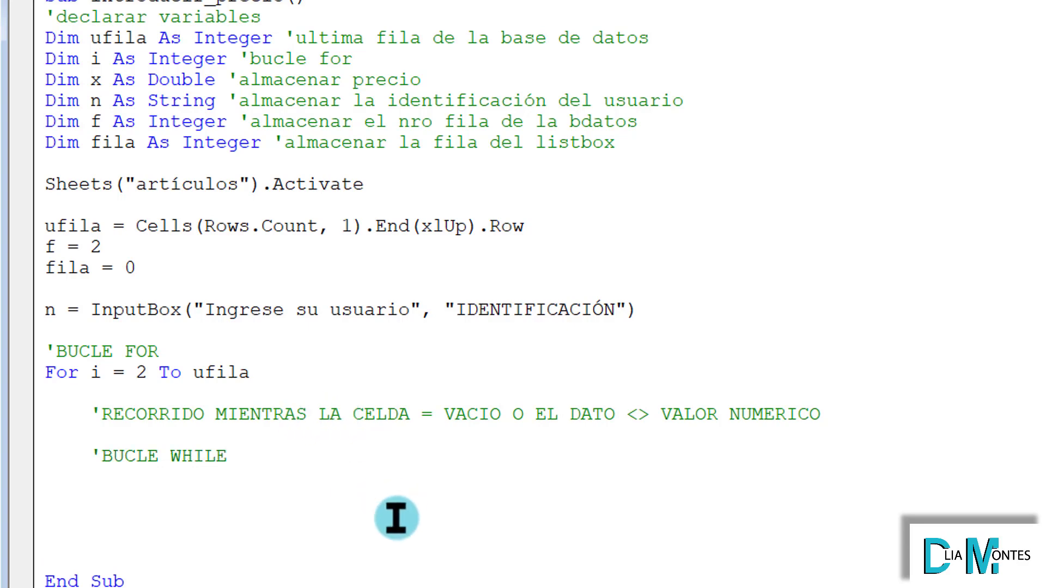
{"action": "type", "text": "WHILE"}
{"action": "type", "text": " CELLS"}
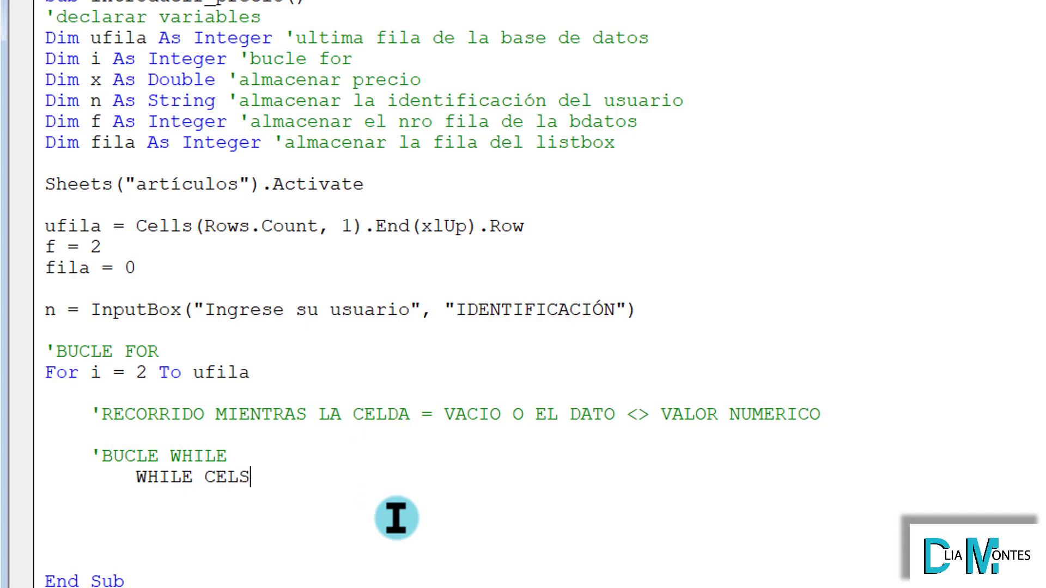
{"action": "type", "text": "("}
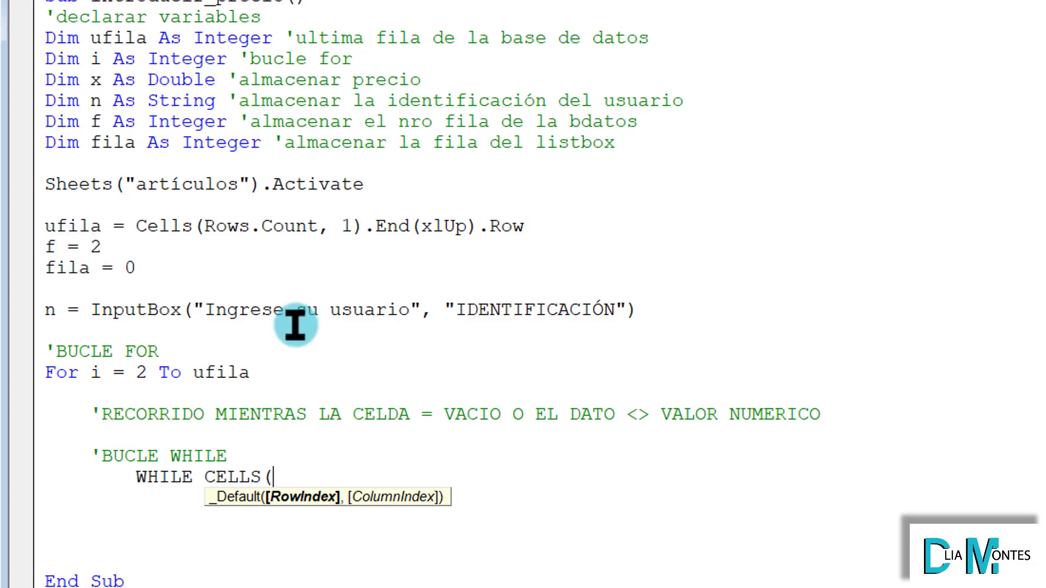
{"action": "type", "text": ","}
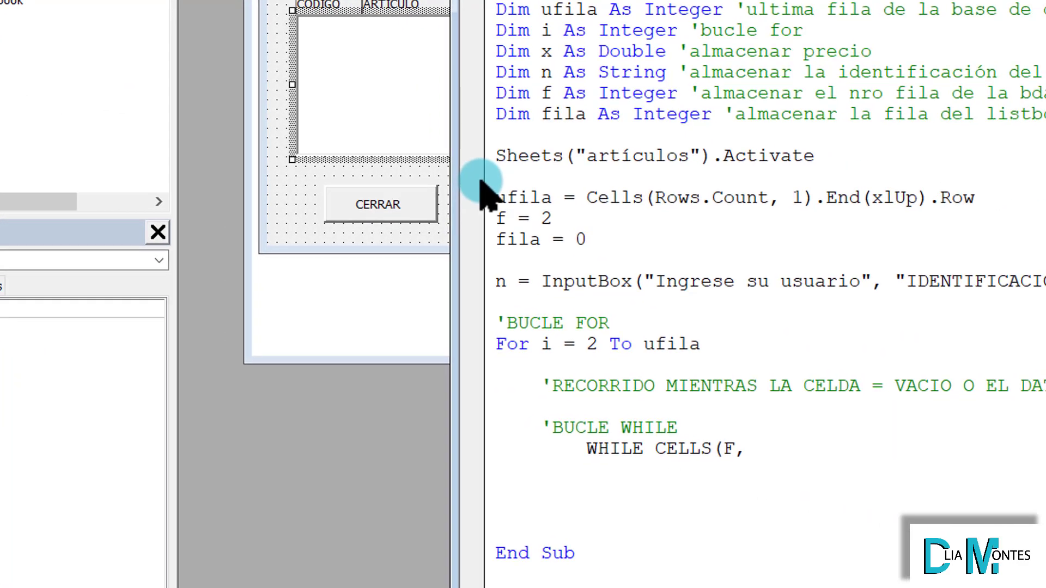
Step: Complete the condition: While Cells(f, 4) = Empty Or Not IsNumeric(CELL(f, 4))
{"action": "type", "text": "4"}
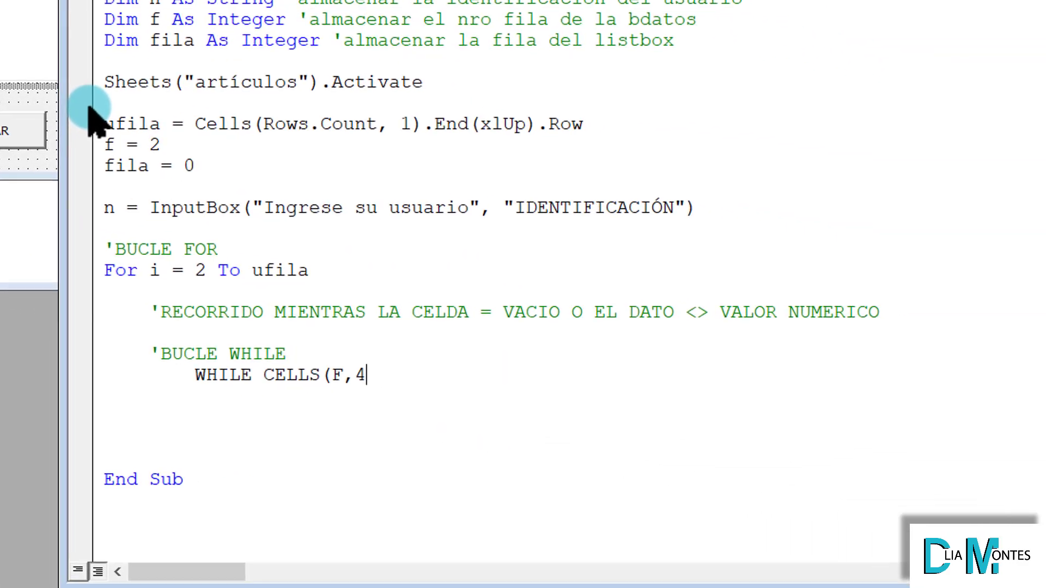
{"action": "type", "text": ")"}
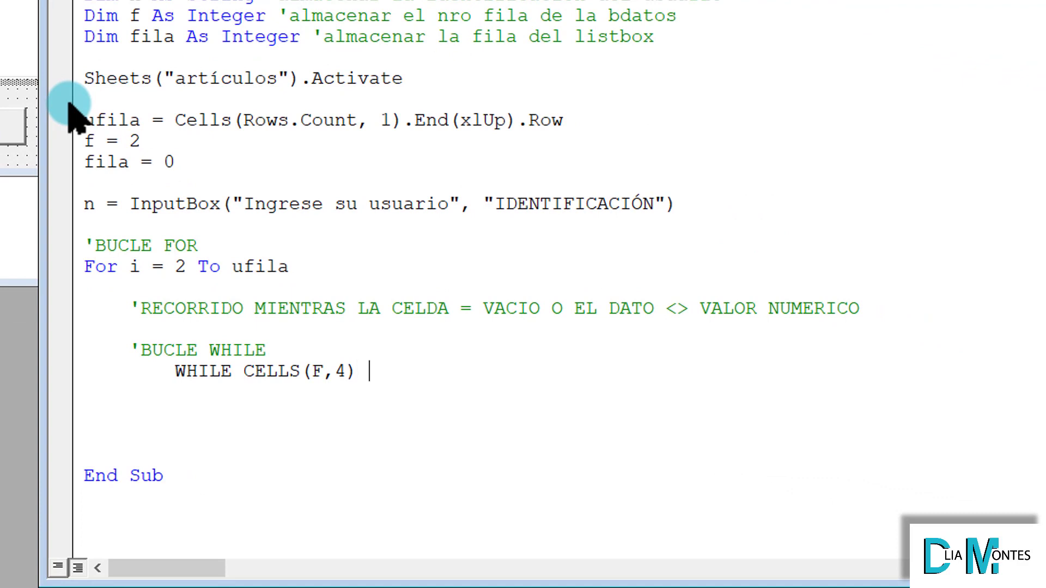
{"action": "type", "text": " = EMPTY OR"}
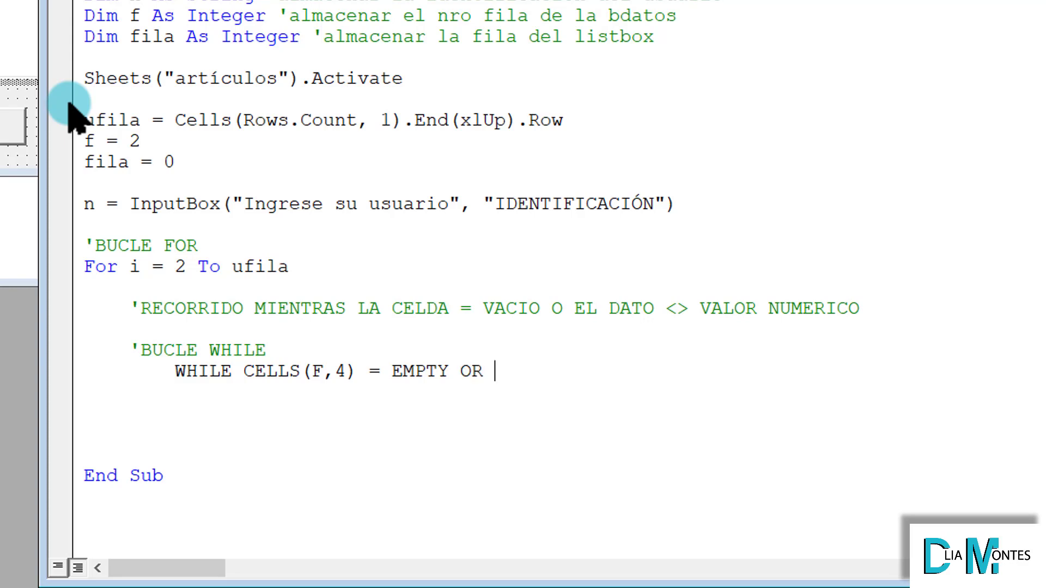
{"action": "key", "text": "BackSpace"}
{"action": "key", "text": "BackSpace"}
{"action": "type", "text": "ISNUM"}
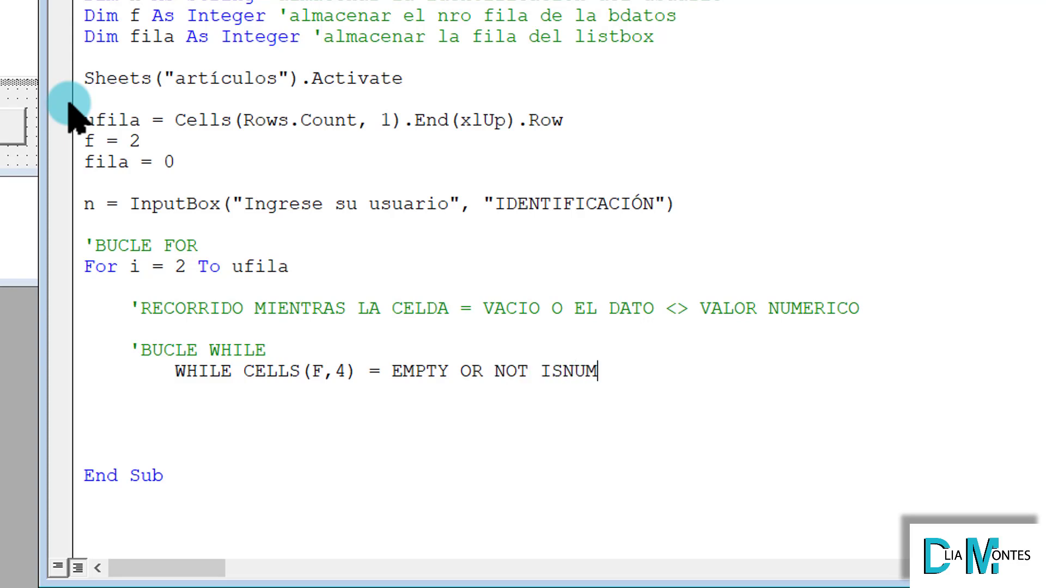
{"action": "type", "text": "ERIC("}
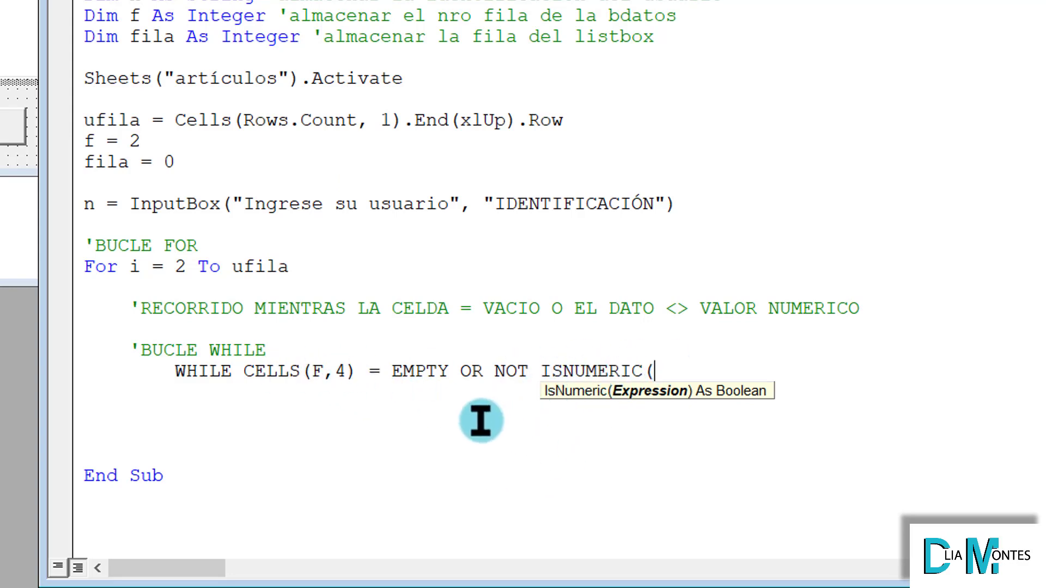
{"action": "type", "text": "CE"}
{"action": "type", "text": "(F,"}
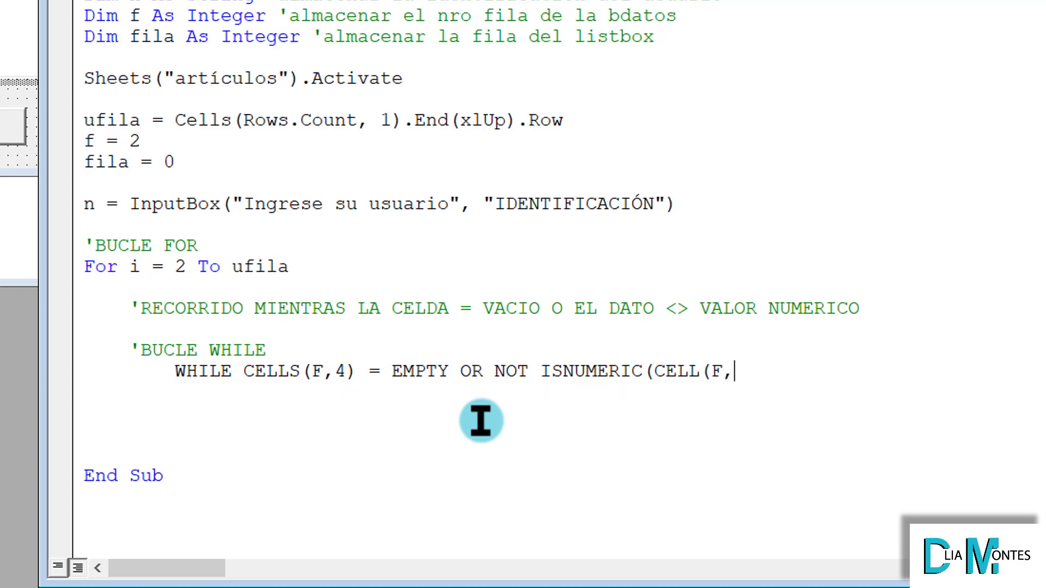
{"action": "type", "text": "))"}
{"action": "key", "text": "Return"}
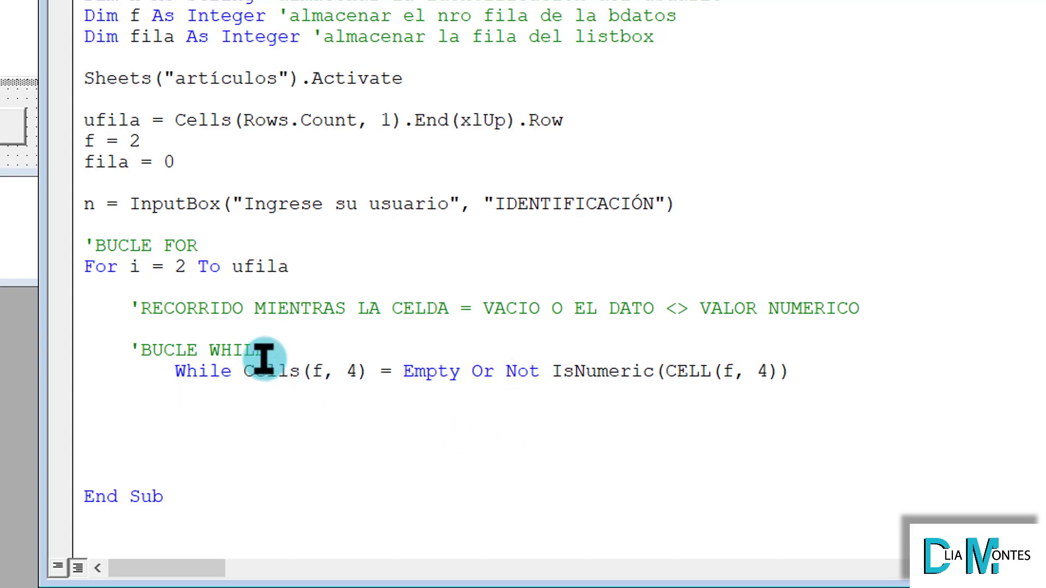
Step: Remove the blank line between the comments and indent the first line inside the While loop
{"action": "left_click", "coordinate": [139, 329]}
{"action": "key", "text": "Delete"}
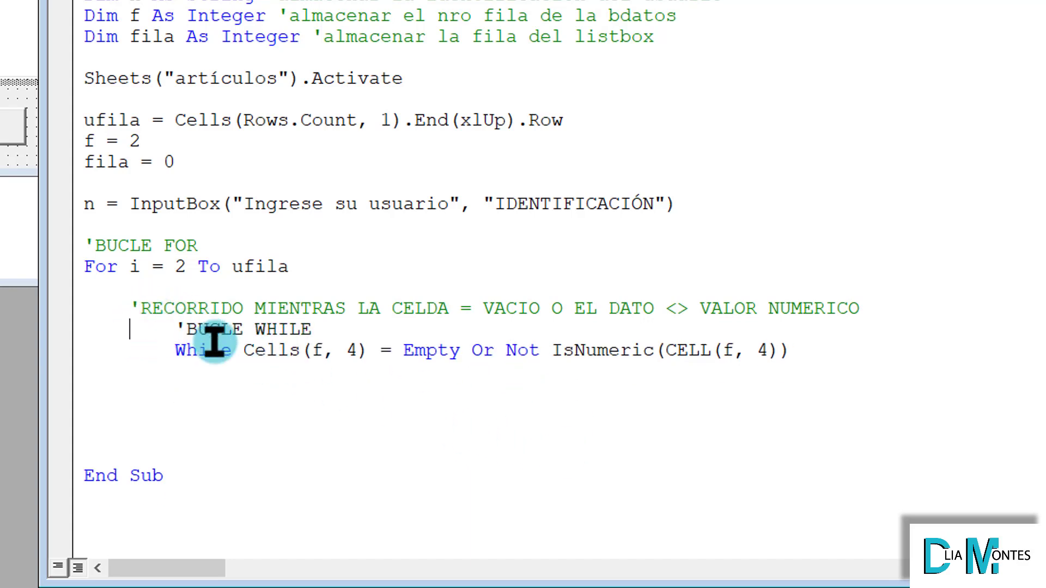
{"action": "key", "text": "Delete"}
{"action": "left_click", "coordinate": [245, 393]}
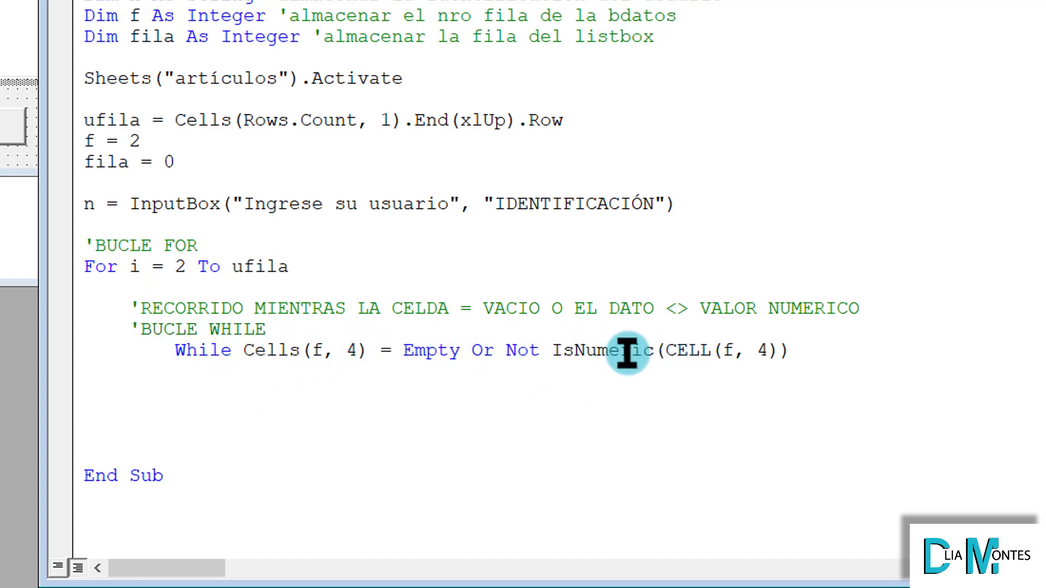
{"action": "left_click", "coordinate": [806, 360]}
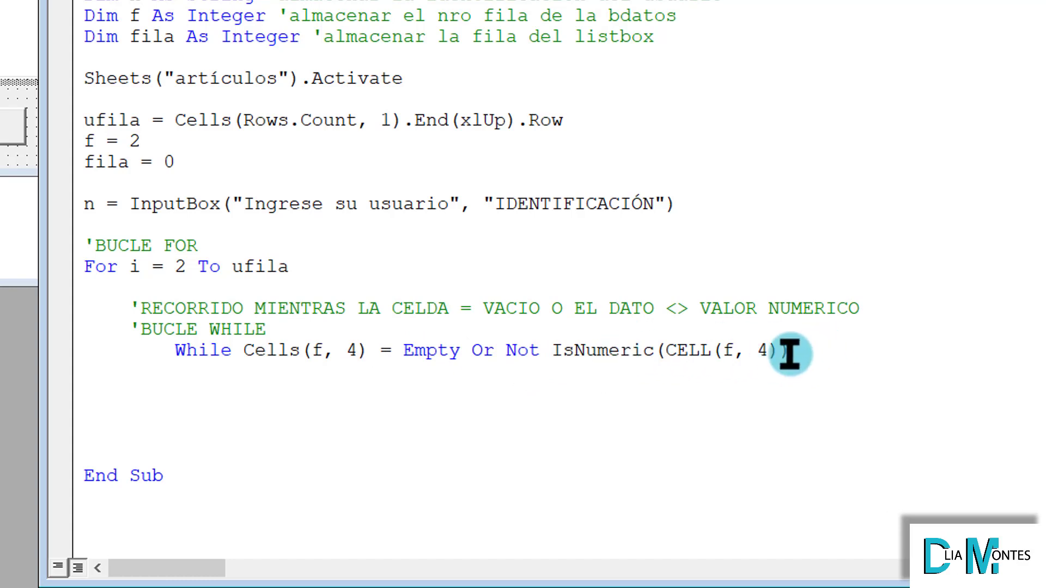
{"action": "left_click_drag", "start_coordinate": [798, 357], "coordinate": [151, 349]}
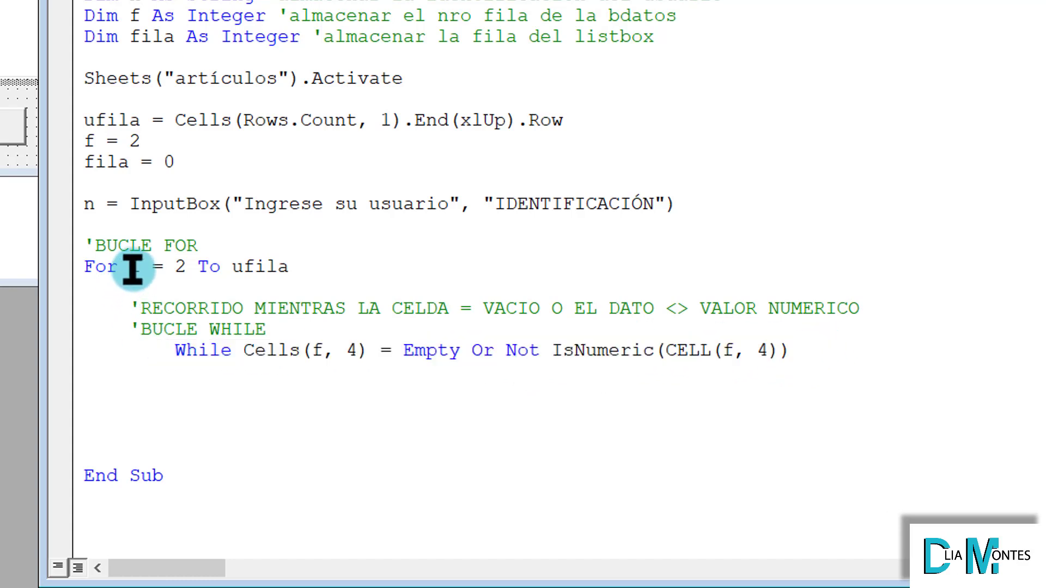
{"action": "left_click_drag", "start_coordinate": [130, 266], "coordinate": [289, 269]}
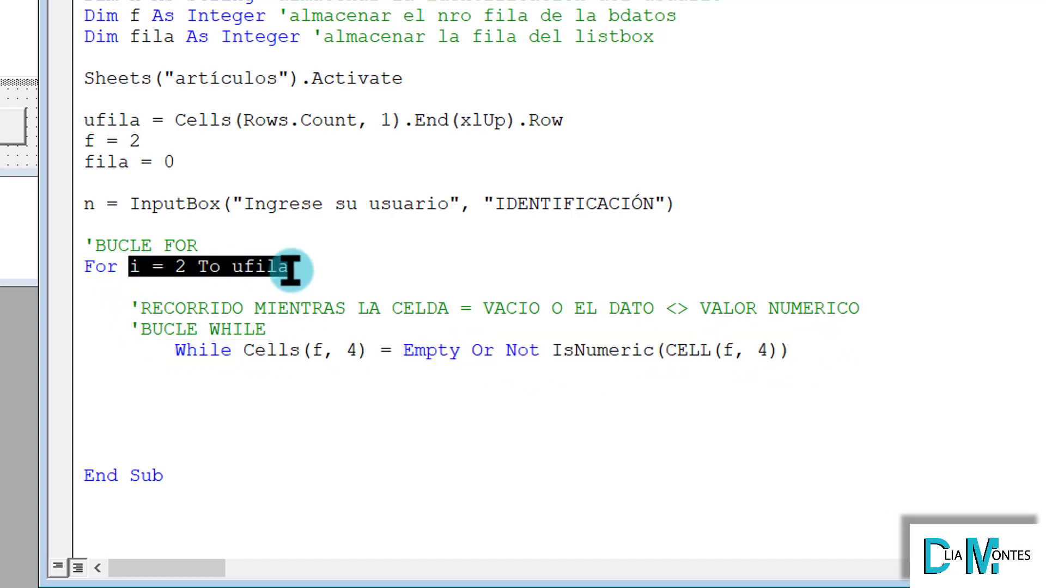
{"action": "left_click", "coordinate": [181, 375]}
{"action": "key", "text": "Tab"}
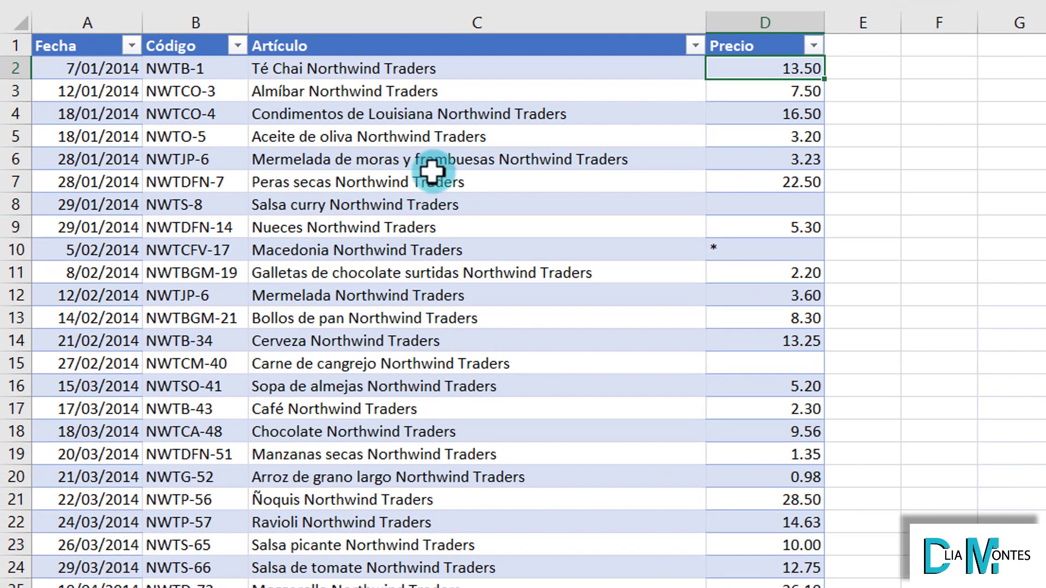
{"action": "left_click", "coordinate": [51, 66]}
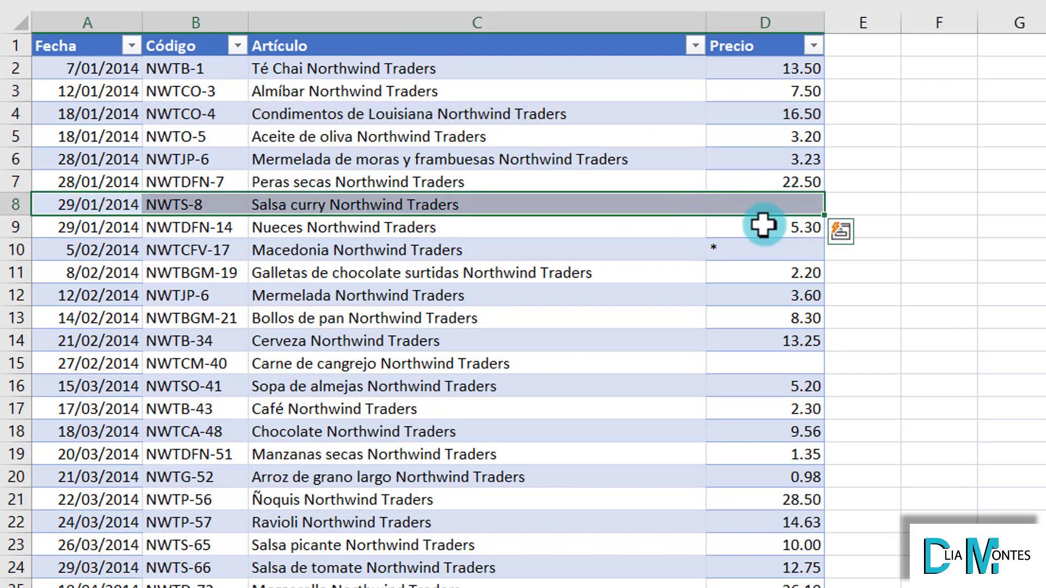
{"action": "left_click", "coordinate": [762, 205]}
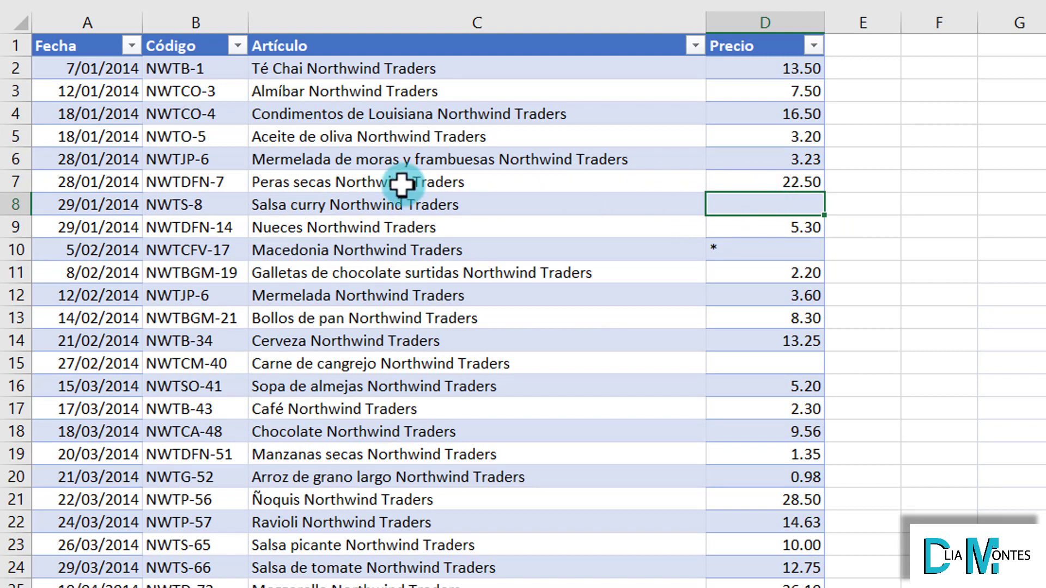
{"action": "left_click", "coordinate": [16, 202]}
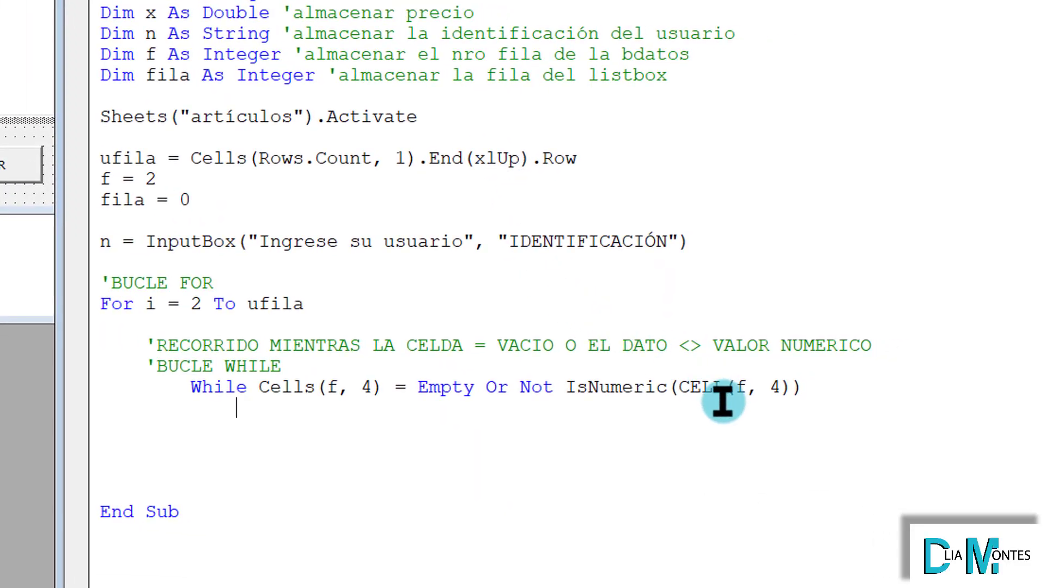
Step: Add Cells(f, 1).EntireRow.Select as the first line of the While body
{"action": "key", "text": "Return"}
{"action": "type", "text": "LLS"}
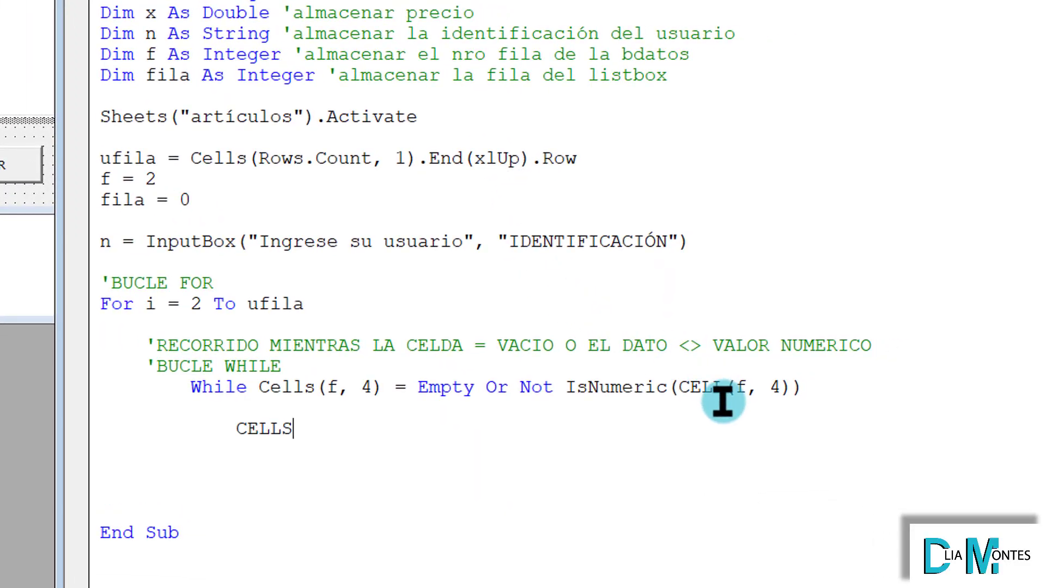
{"action": "type", "text": "(F,1"}
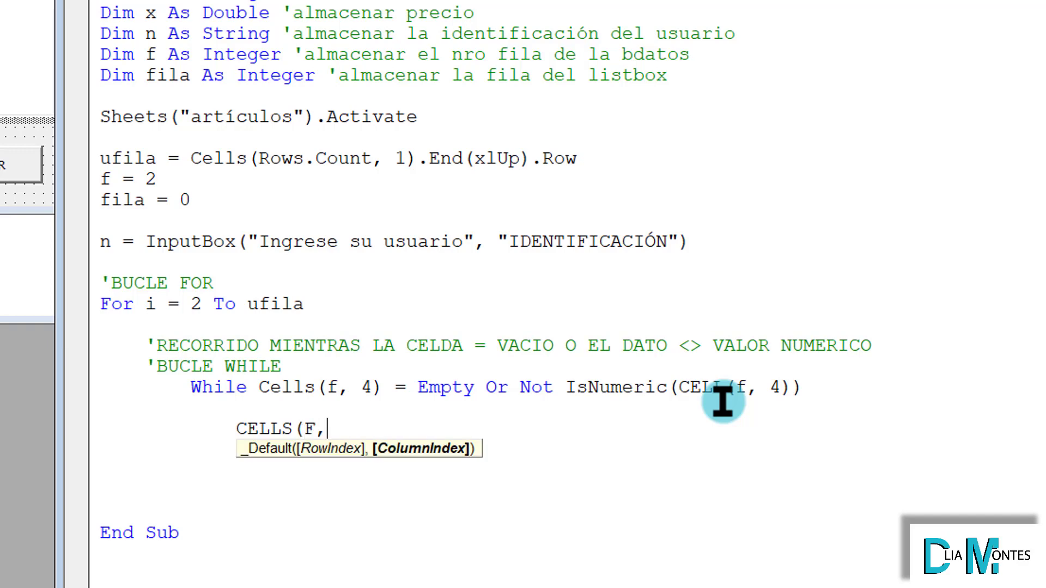
{"action": "type", "text": ").E"}
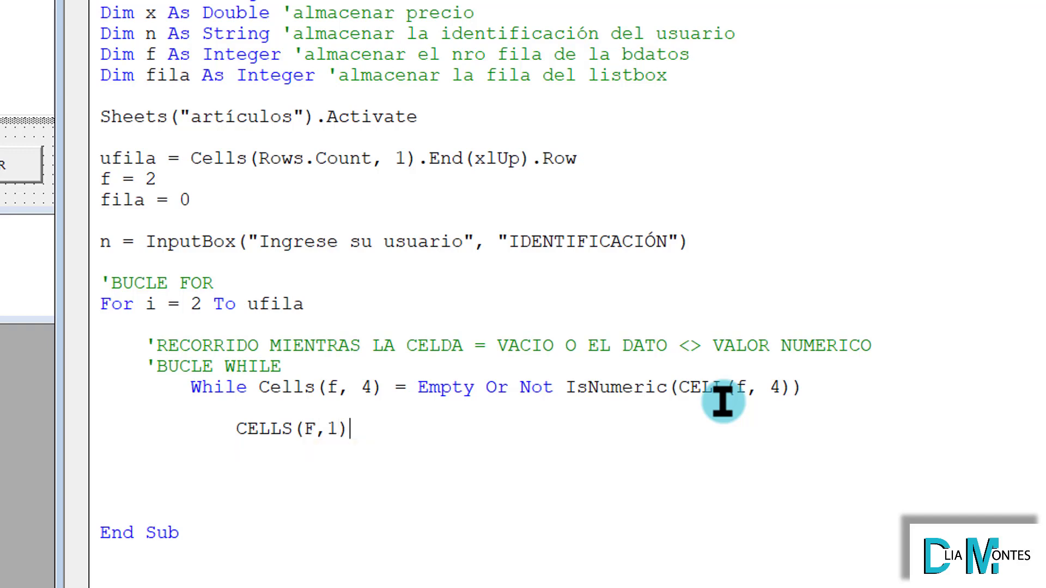
{"action": "type", "text": "NTI"}
{"action": "type", "text": "RET"}
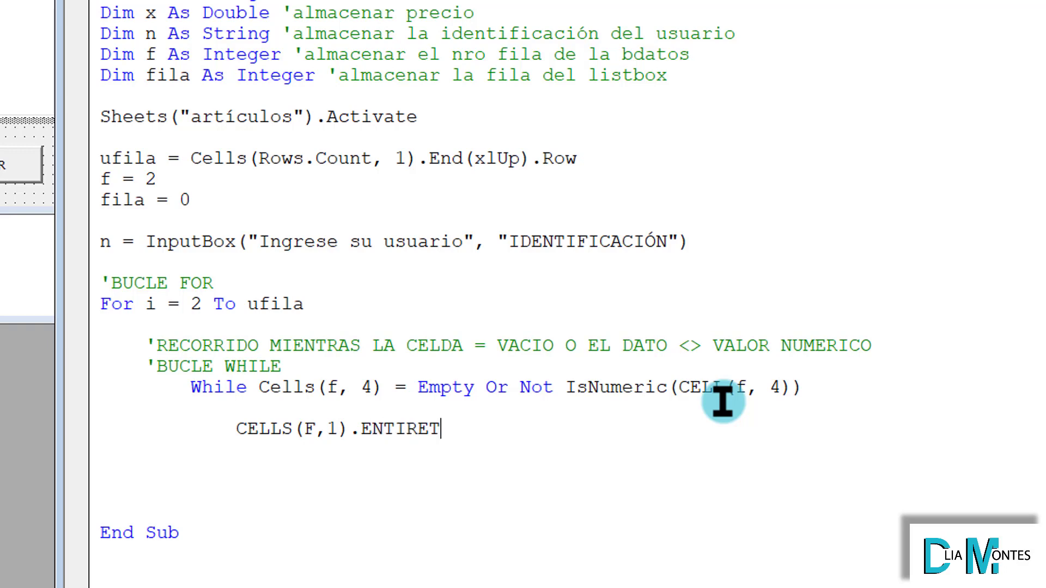
{"action": "key", "text": "BackSpace"}
{"action": "type", "text": "ROW.S"}
{"action": "type", "text": "ELEC"}
{"action": "key", "text": "Return"}
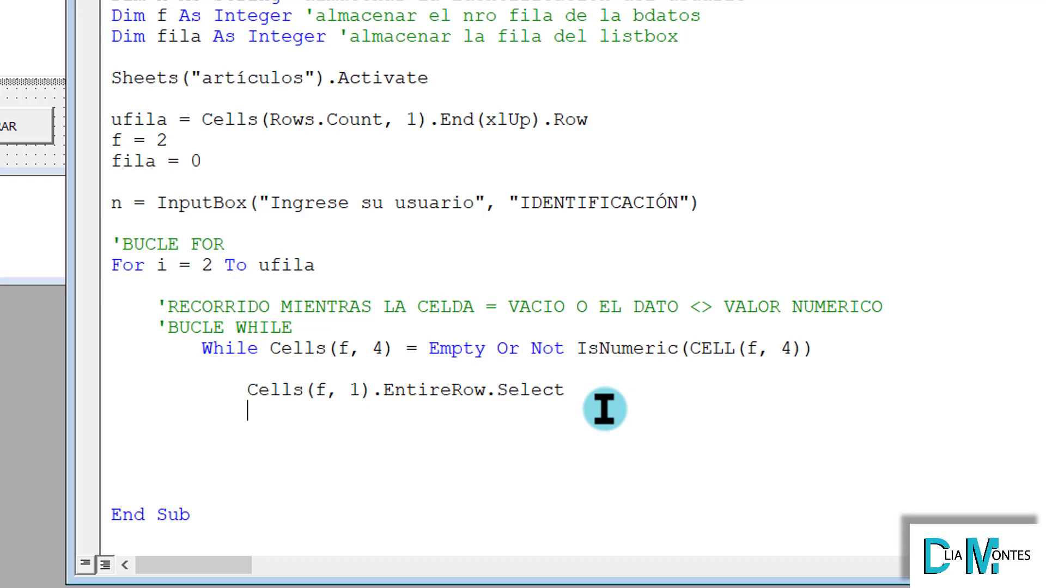
Step: Add the comment 'SOLICITAR PRECIO DEL PRODUCTO below the row selection
{"action": "key", "text": "Return"}
{"action": "type", "text": "'SO"}
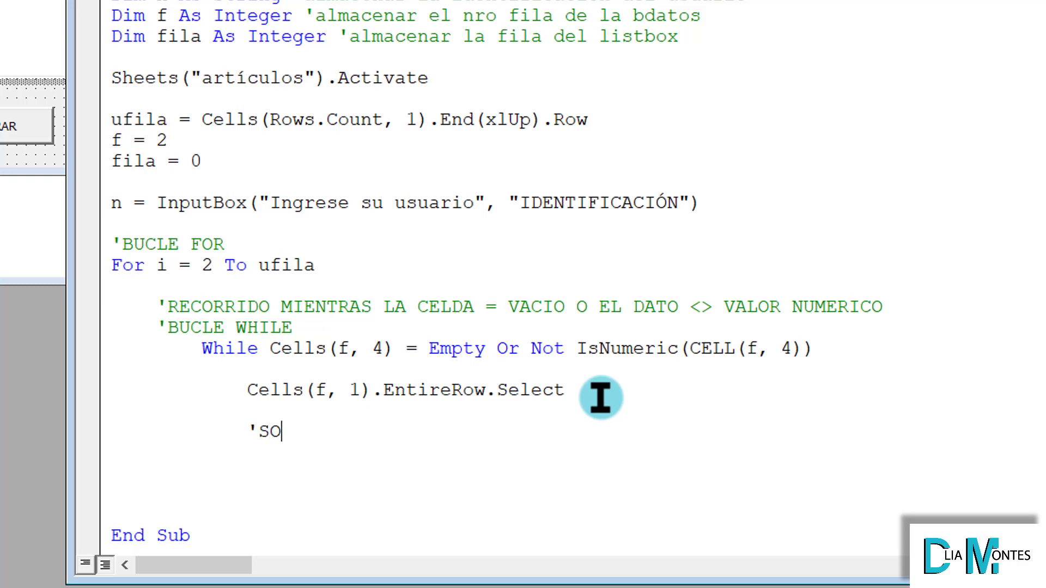
{"action": "type", "text": "LICITAR "}
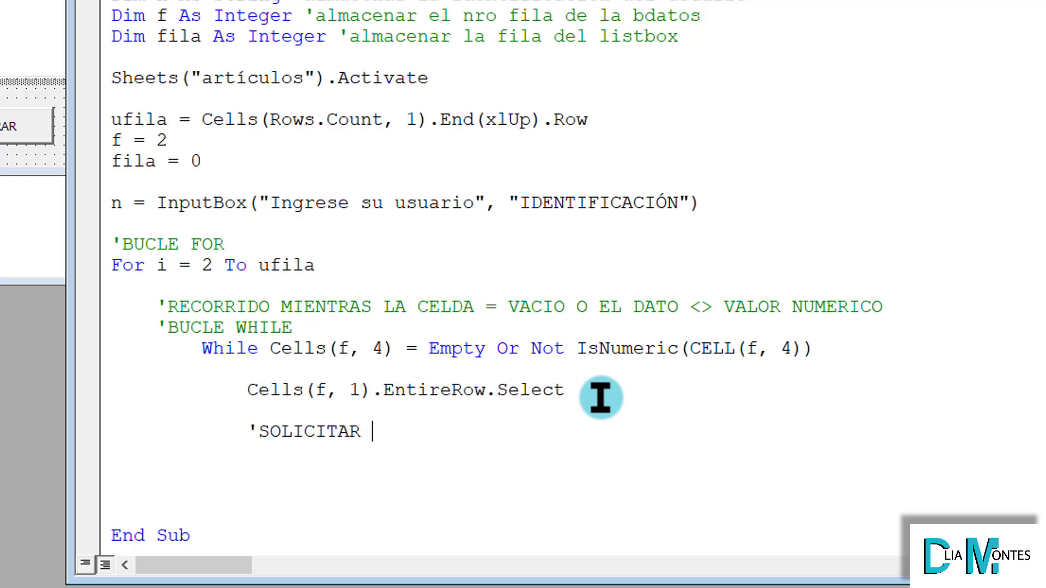
{"action": "type", "text": "ELNG"}
{"action": "key", "text": "BackSpace"}
{"action": "key", "text": "BackSpace"}
{"action": "key", "text": "BackSpace"}
{"action": "type", "text": "PRECIO DEL"}
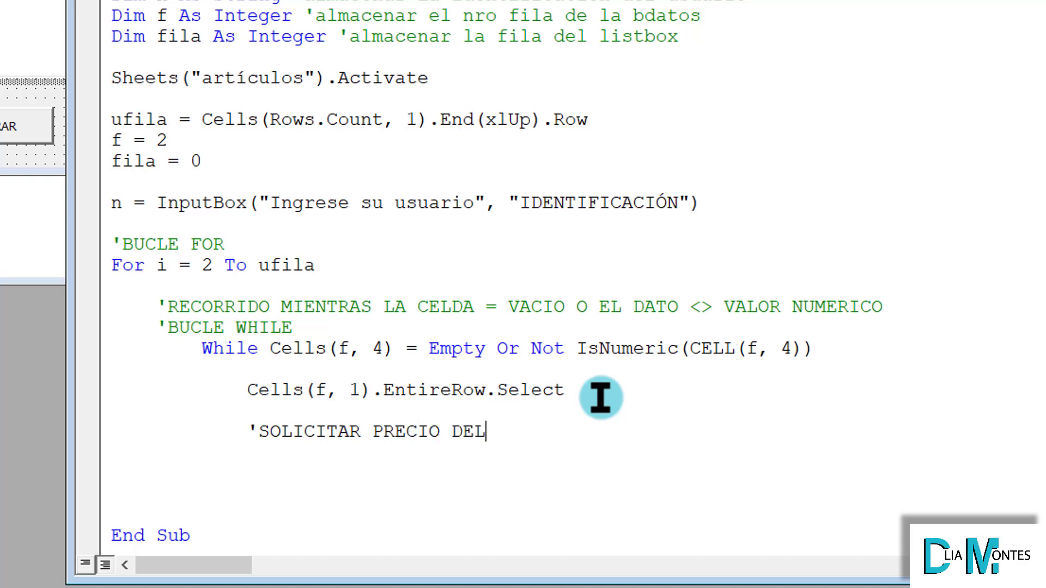
{"action": "type", "text": " PROCUT"}
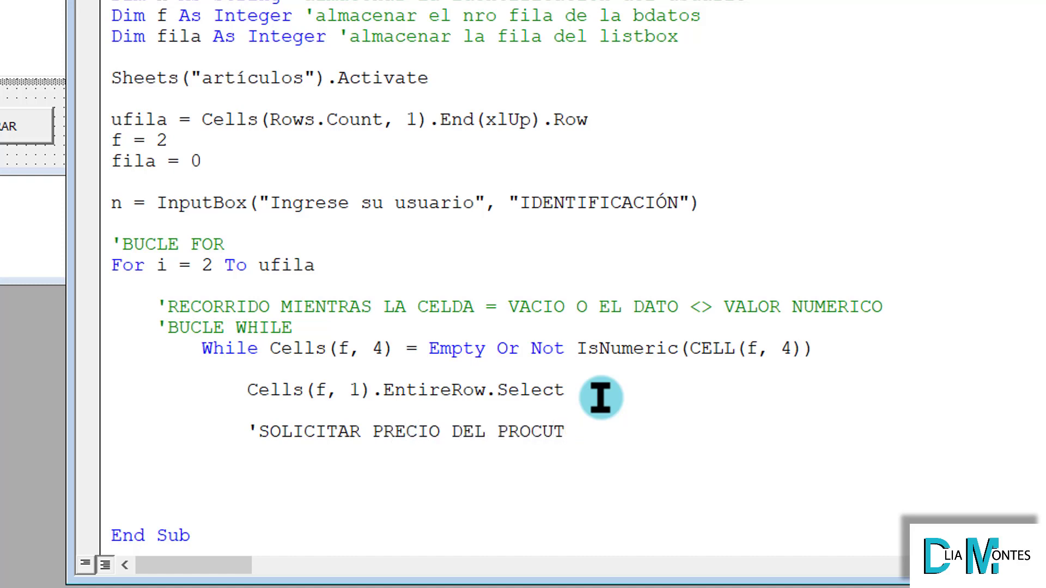
{"action": "key", "text": "BackSpace"}
{"action": "key", "text": "BackSpace"}
{"action": "type", "text": "UCTO"}
{"action": "key", "text": "Return"}
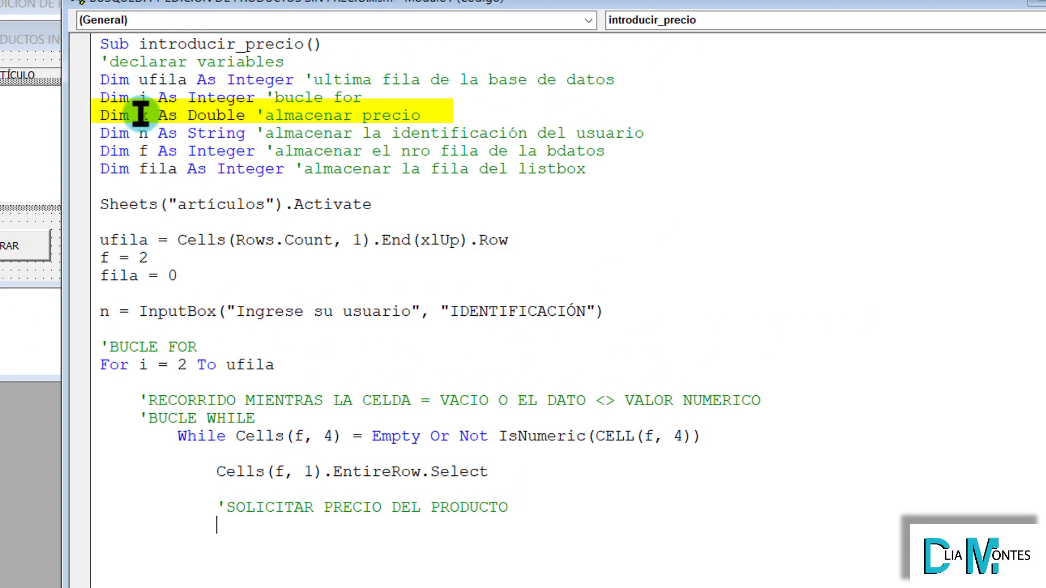
Step: Write x = InputBox("Ingrese el precio del producto", "PRECIO") and indent the following loop line
{"action": "left_click_drag", "start_coordinate": [139, 115], "coordinate": [427, 115]}
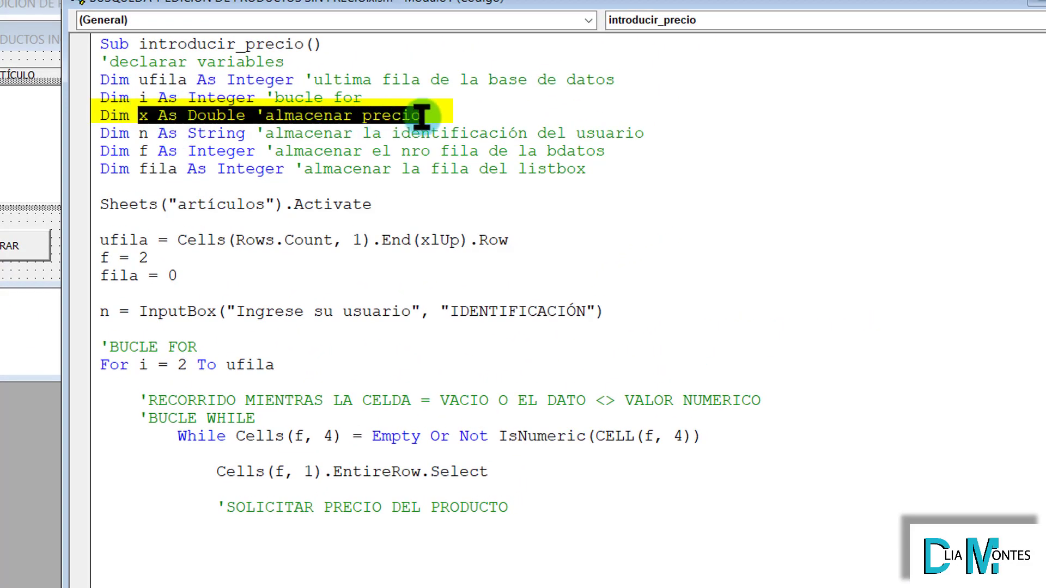
{"action": "left_click", "coordinate": [231, 527]}
{"action": "type", "text": "X="}
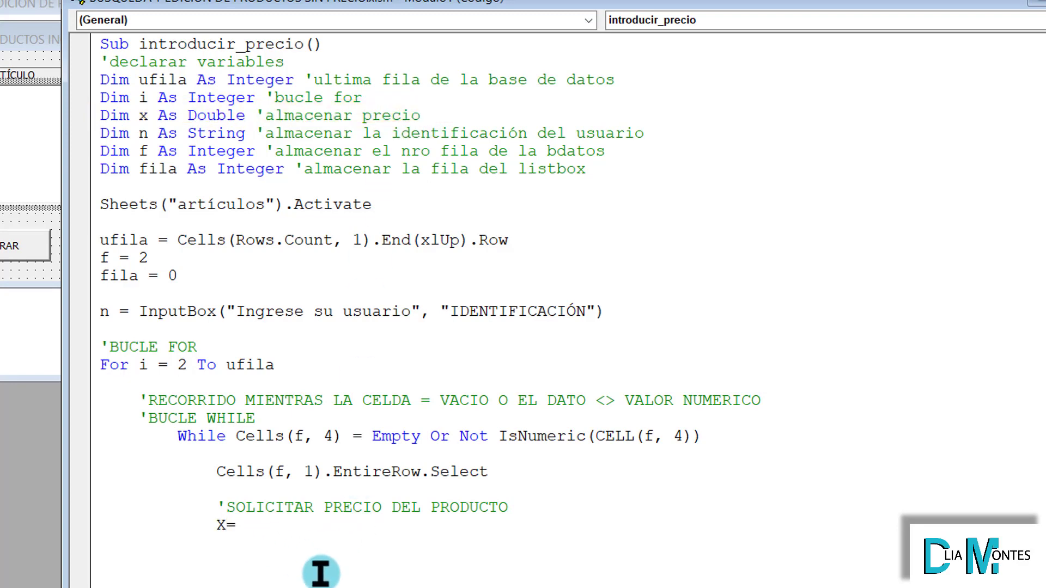
{"action": "type", "text": "INPUTBOX"}
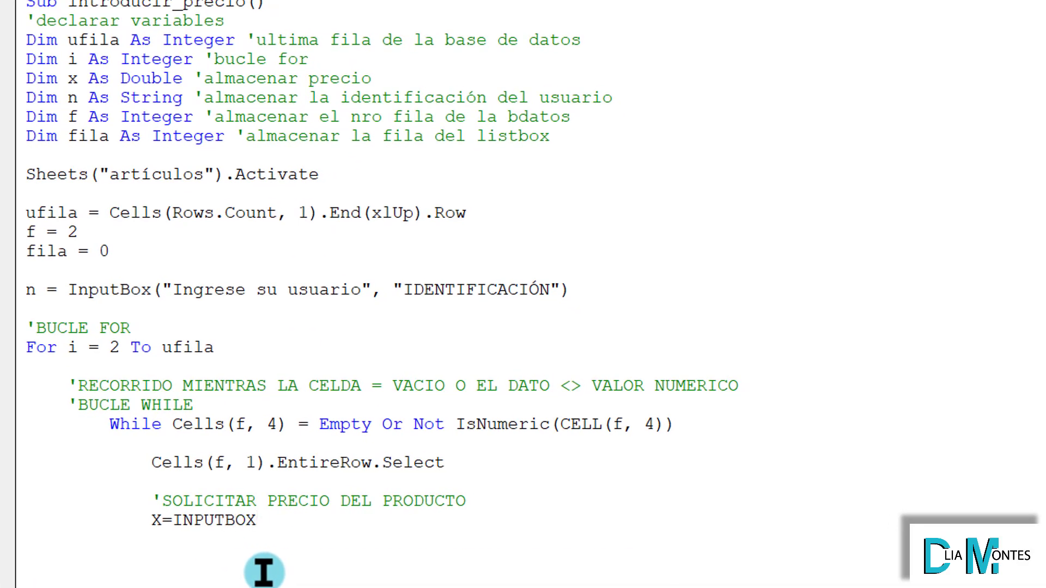
{"action": "type", "text": "(\"In"}
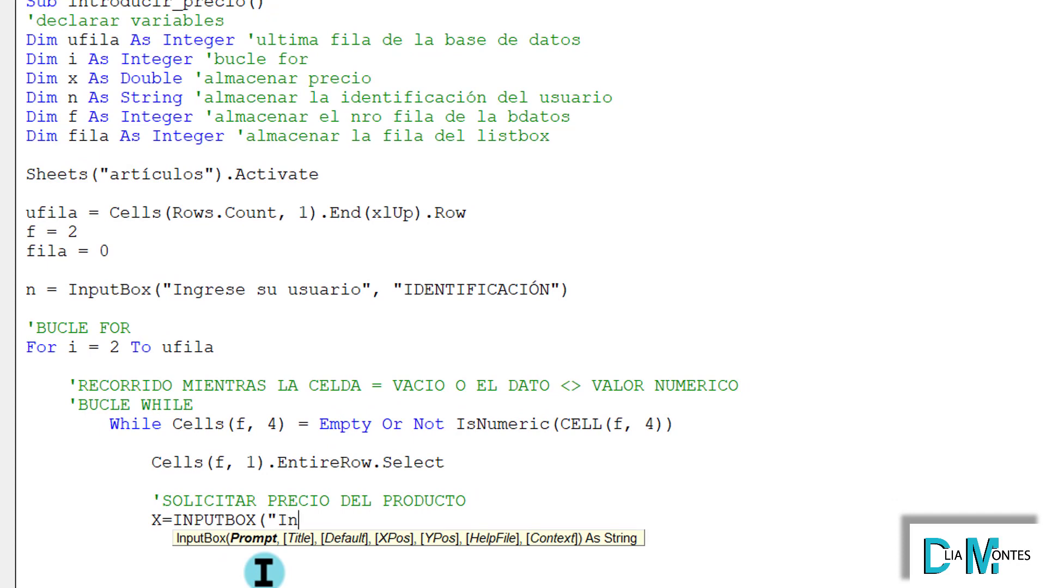
{"action": "type", "text": "precio"}
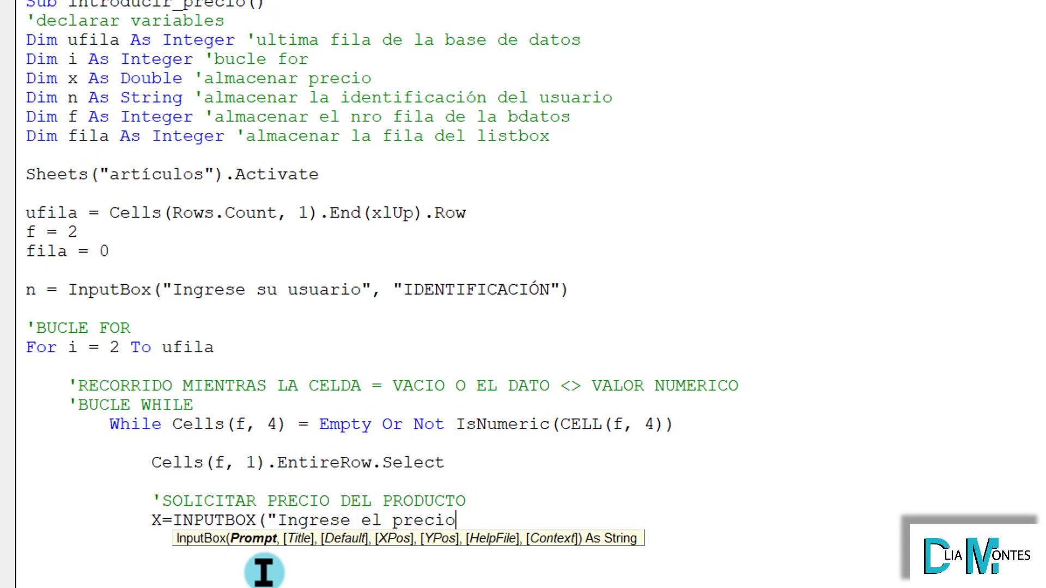
{"action": "type", "text": "del product"}
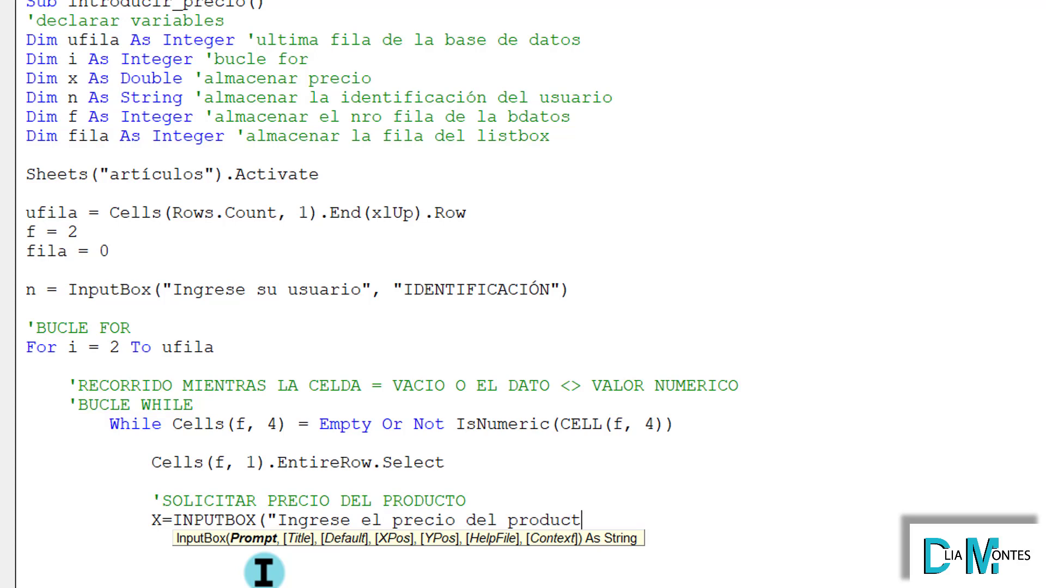
{"action": "type", "text": ")"}
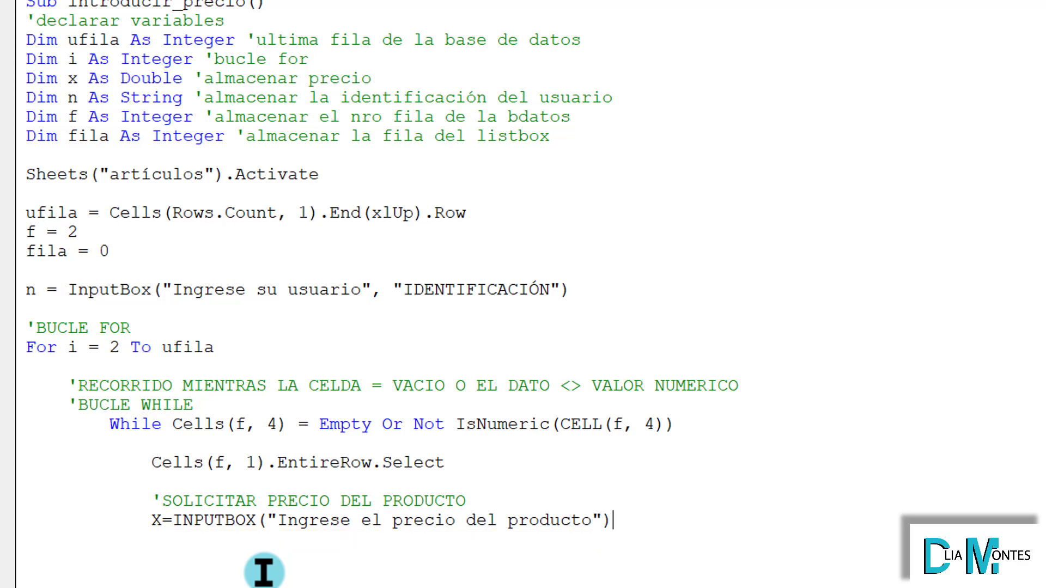
{"action": "type", "text": ","}
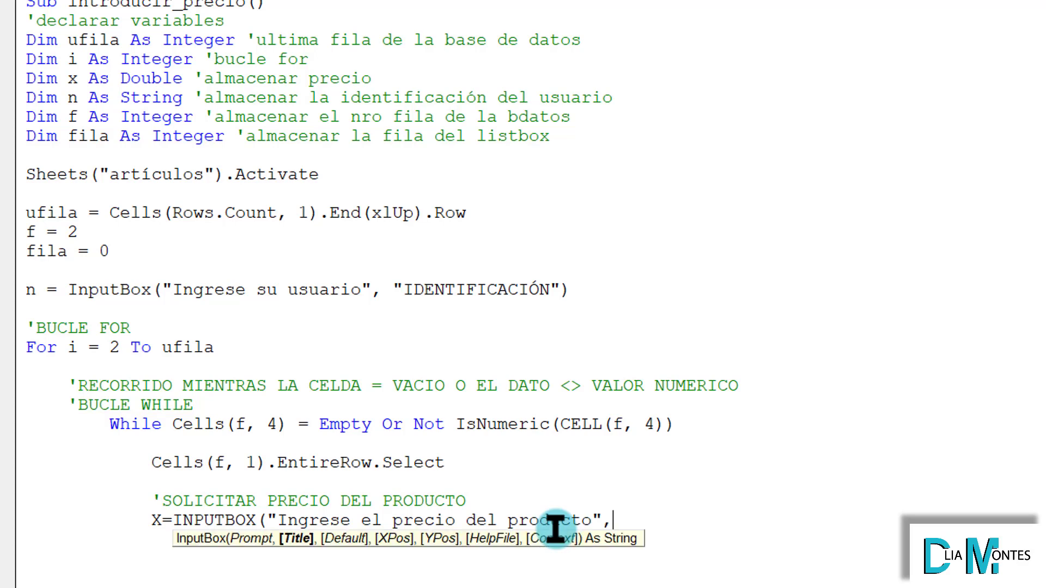
{"action": "type", "text": "PREC"}
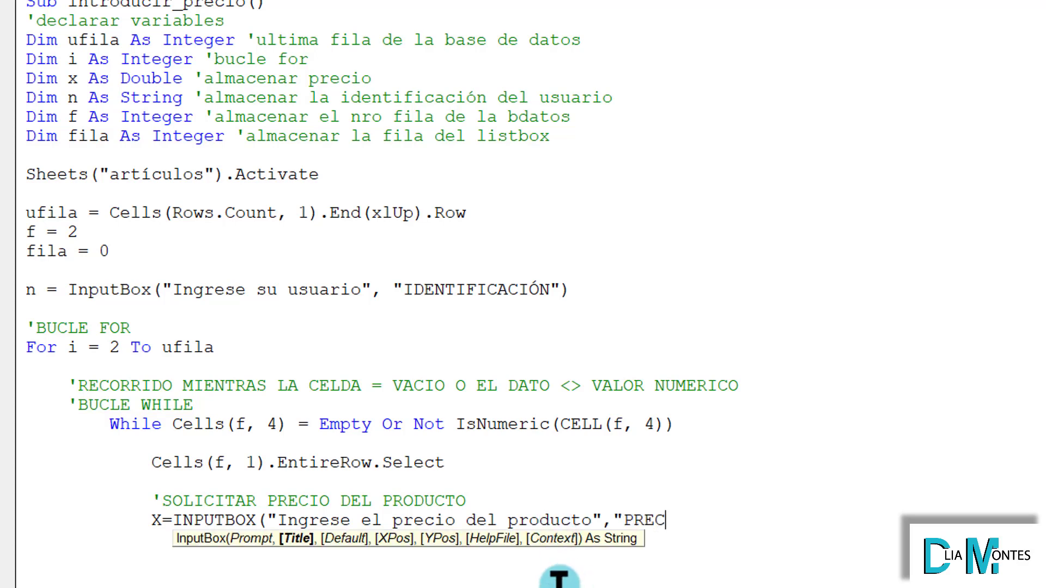
{"action": "type", "text": "IO"}
{"action": "type", "text": ")"}
{"action": "key", "text": "Return"}
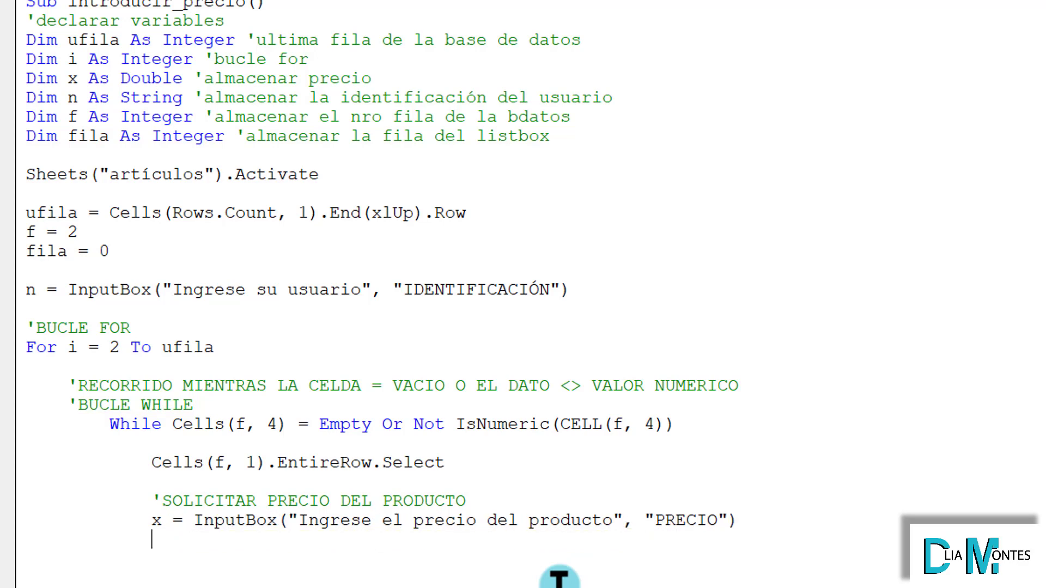
{"action": "scroll", "coordinate": [566, 510], "scroll_direction": "down", "scroll_amount": 1}
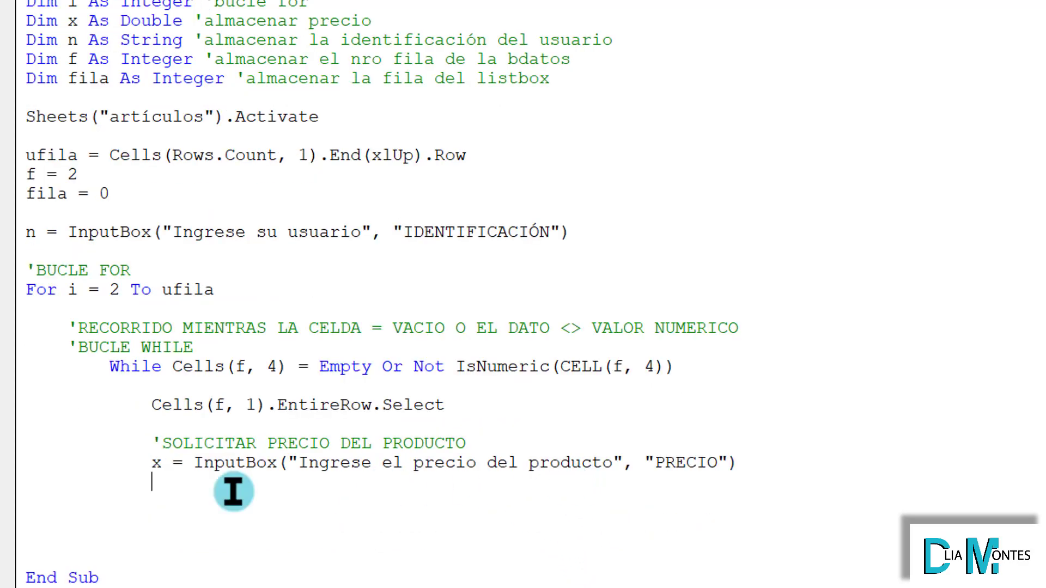
{"action": "left_click_drag", "start_coordinate": [140, 463], "coordinate": [170, 463]}
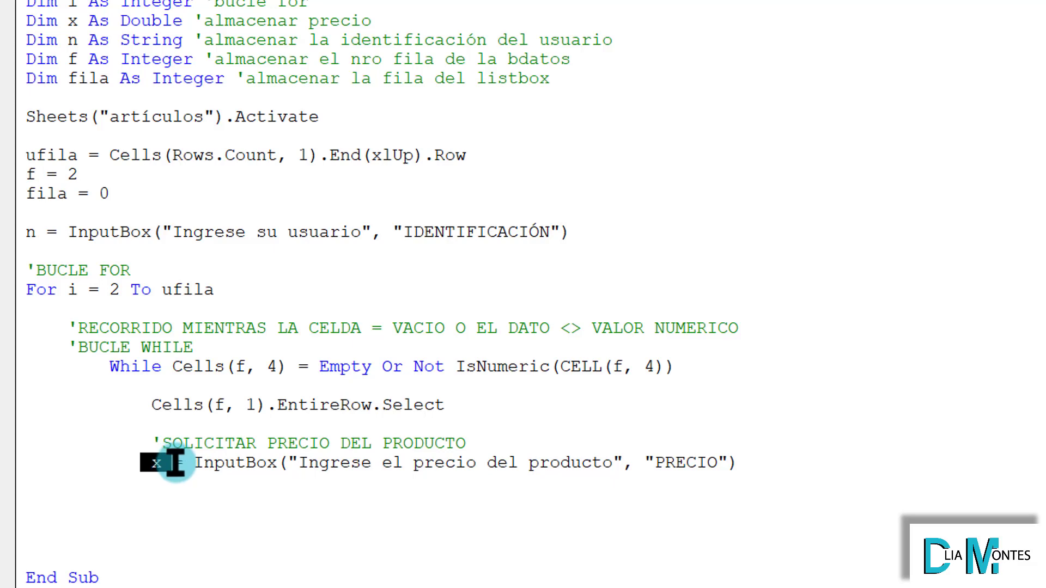
{"action": "left_click", "coordinate": [166, 465]}
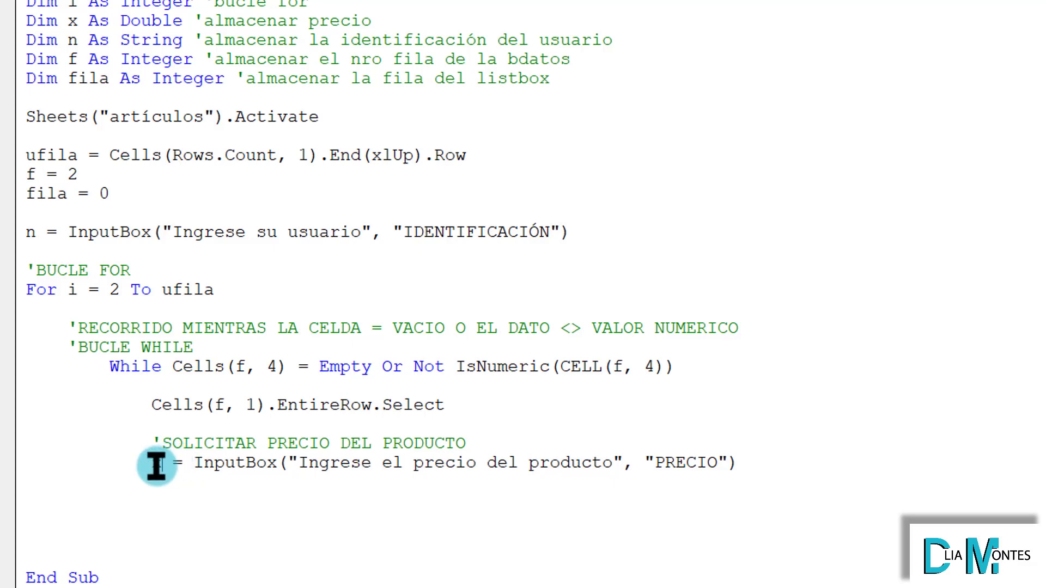
{"action": "left_click", "coordinate": [161, 506]}
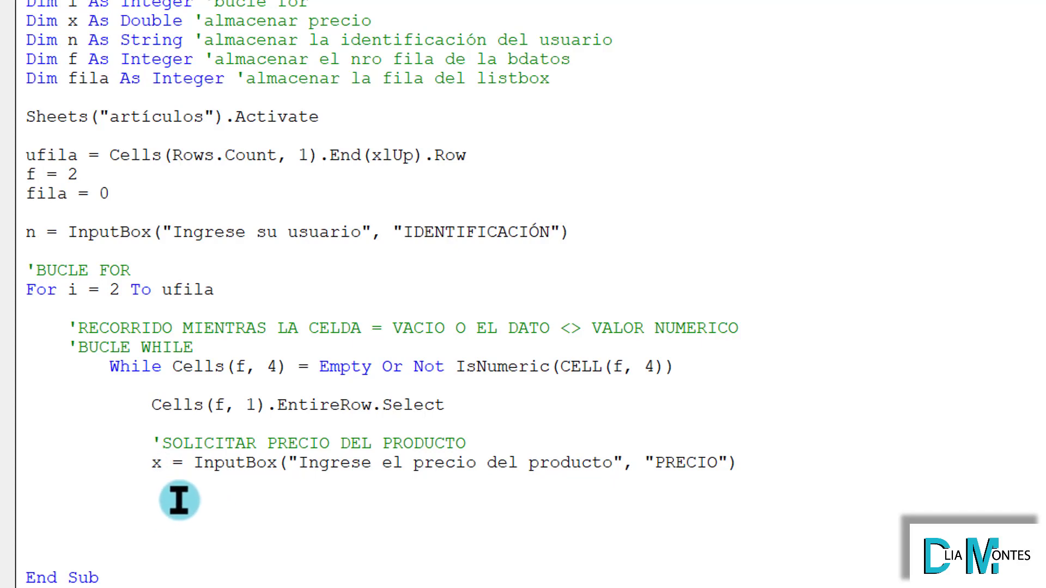
{"action": "key", "text": "Tab"}
{"action": "key", "text": "Tab"}
{"action": "key", "text": "Tab"}
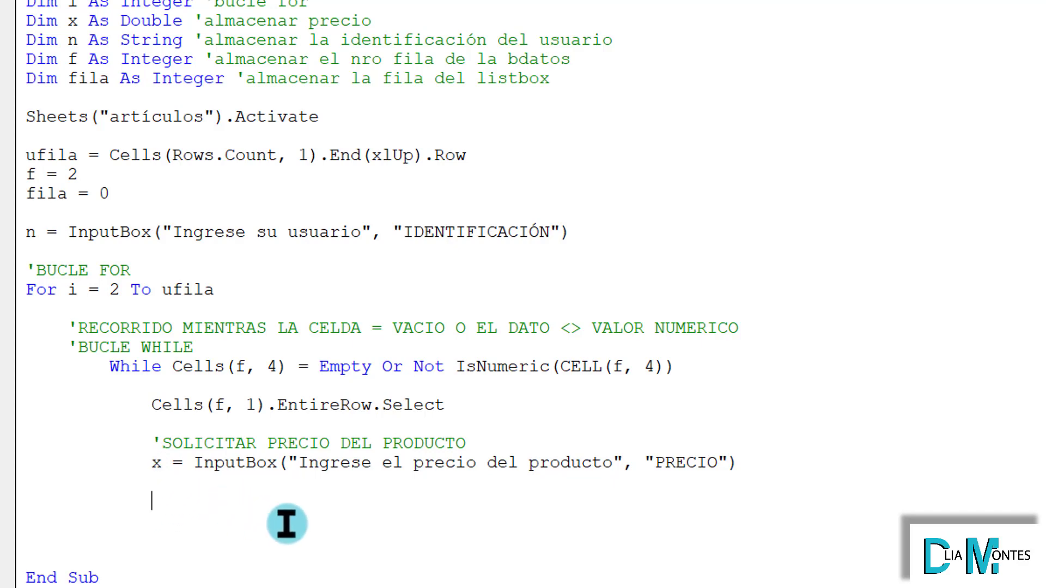
Step: Store the entered price with Cells(f, 4) = x below the InputBox line
{"action": "type", "text": "CELLS"}
{"action": "type", "text": "(F,4"}
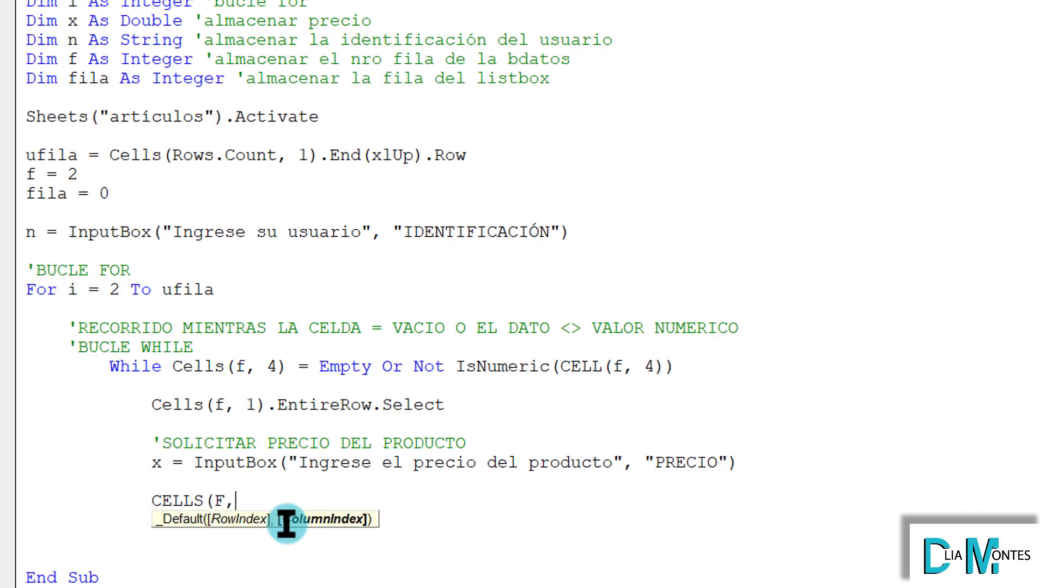
{"action": "type", "text": ")=X"}
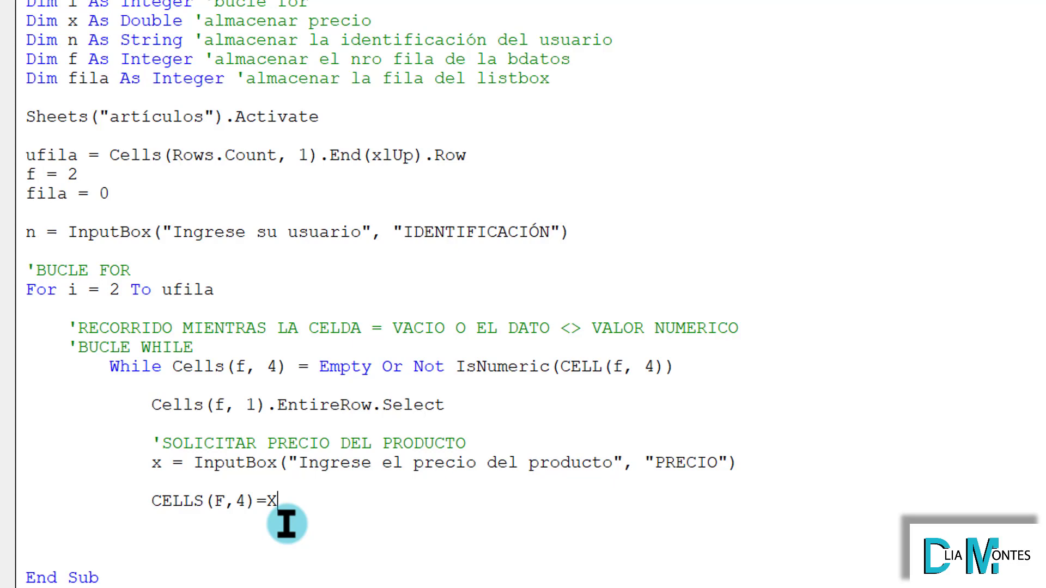
{"action": "key", "text": "Return"}
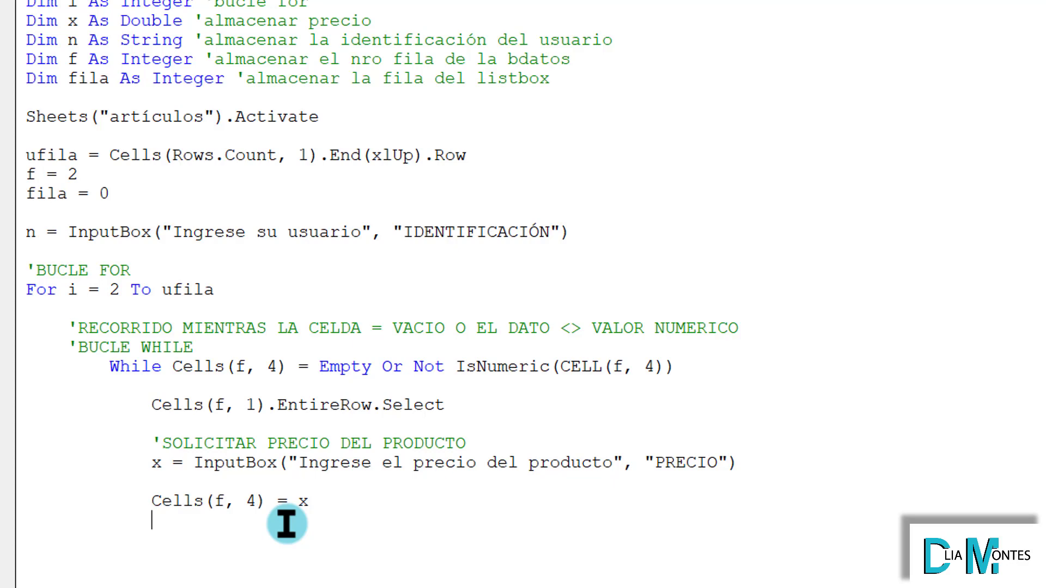
{"action": "left_click_drag", "start_coordinate": [163, 462], "coordinate": [125, 460]}
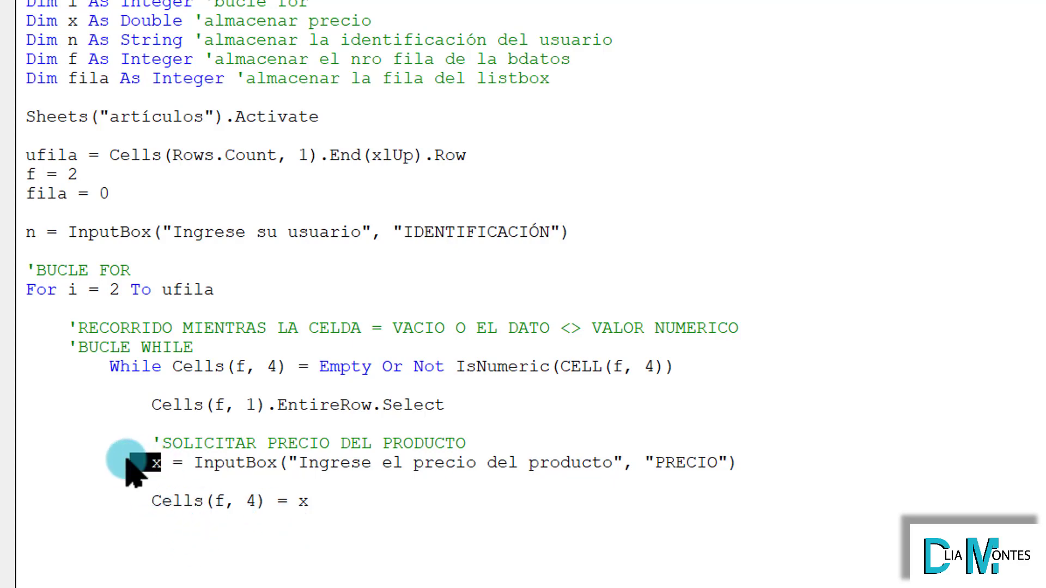
{"action": "left_click_drag", "start_coordinate": [332, 500], "coordinate": [293, 499]}
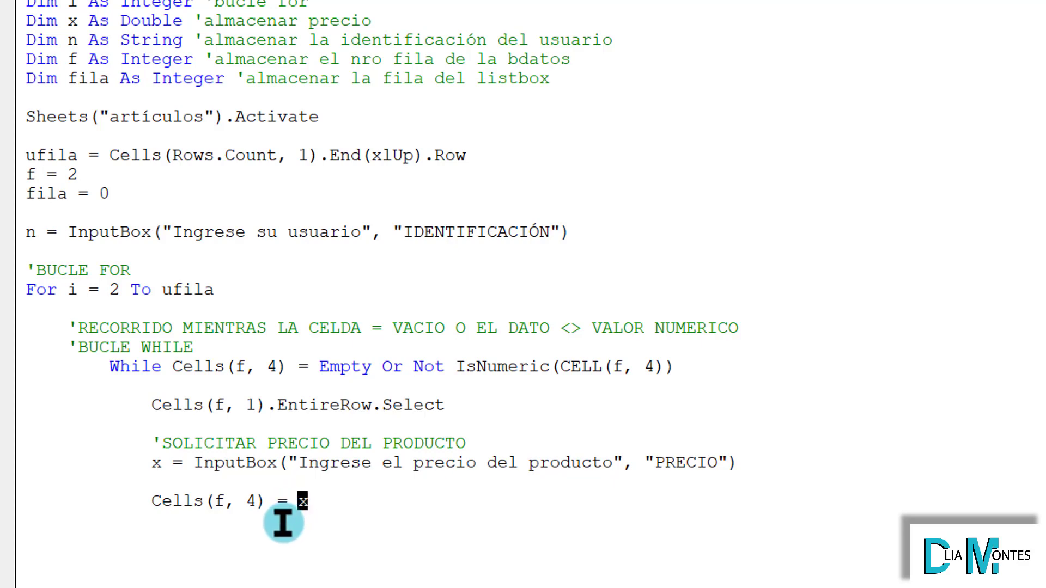
Step: Close the While loop with Wend and add f = f + 1 after it
{"action": "left_click", "coordinate": [136, 533]}
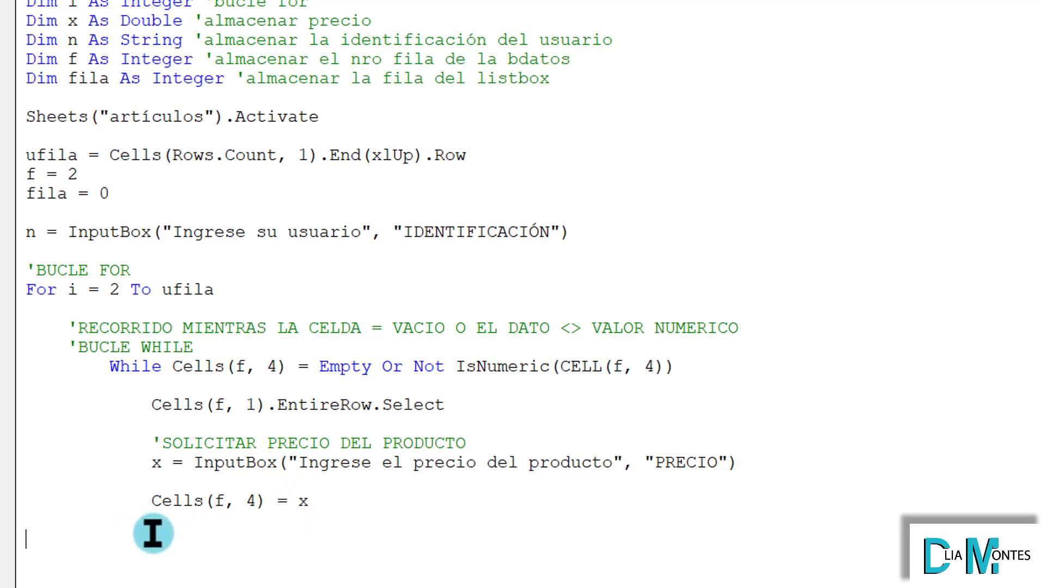
{"action": "key", "text": "Tab"}
{"action": "key", "text": "Tab"}
{"action": "type", "text": "WE"}
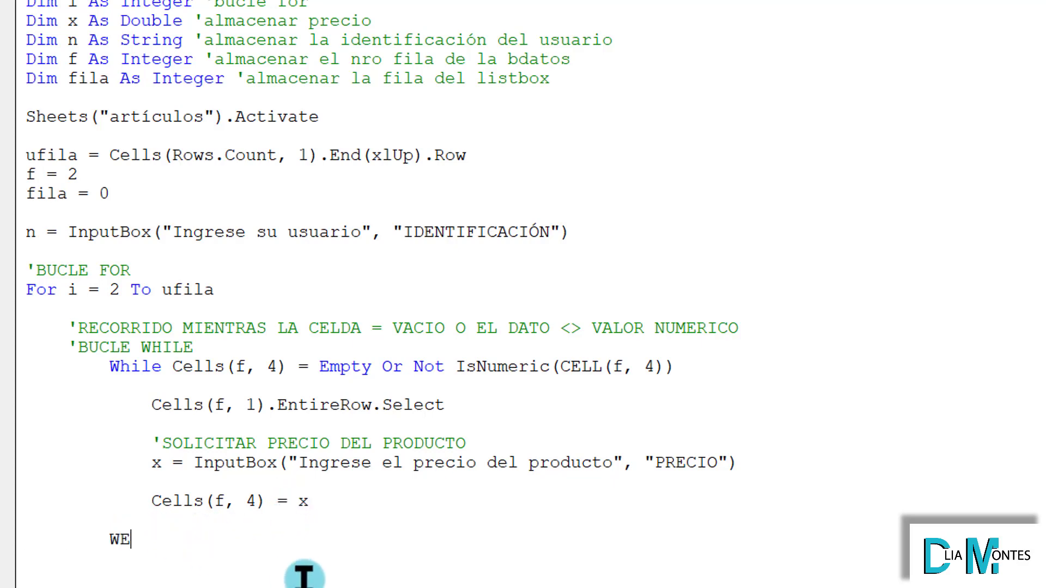
{"action": "type", "text": "ND"}
{"action": "key", "text": "Return"}
{"action": "type", "text": "F=F+1"}
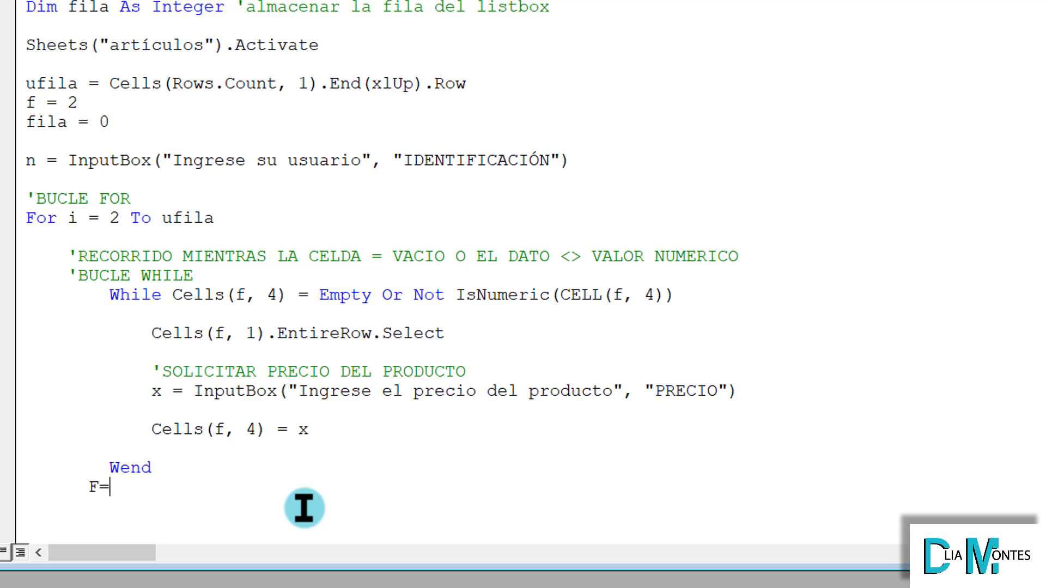
{"action": "key", "text": "Return"}
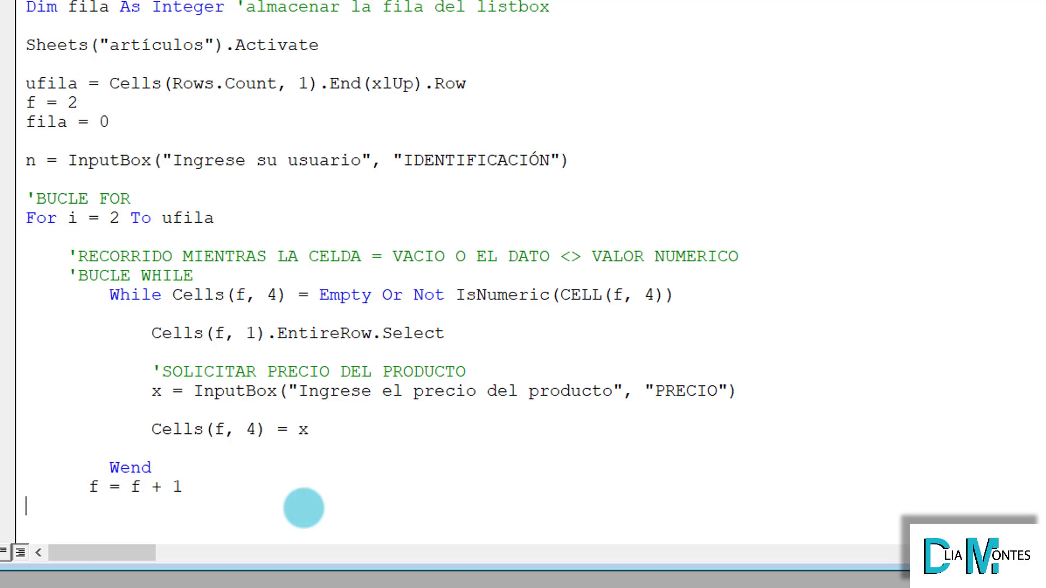
{"action": "scroll", "coordinate": [299, 457], "scroll_direction": "down", "scroll_amount": 1}
{"action": "type", "text": "Next i"}
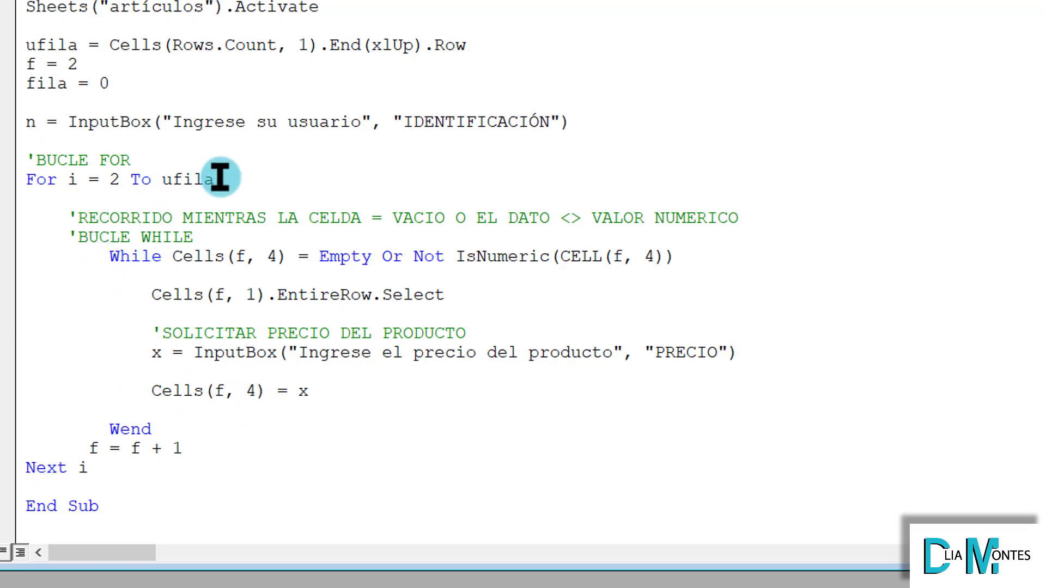
Step: Save the workbook with the completed loop code
{"action": "left_click_drag", "start_coordinate": [216, 178], "coordinate": [169, 179]}
{"action": "left_click", "coordinate": [240, 413]}
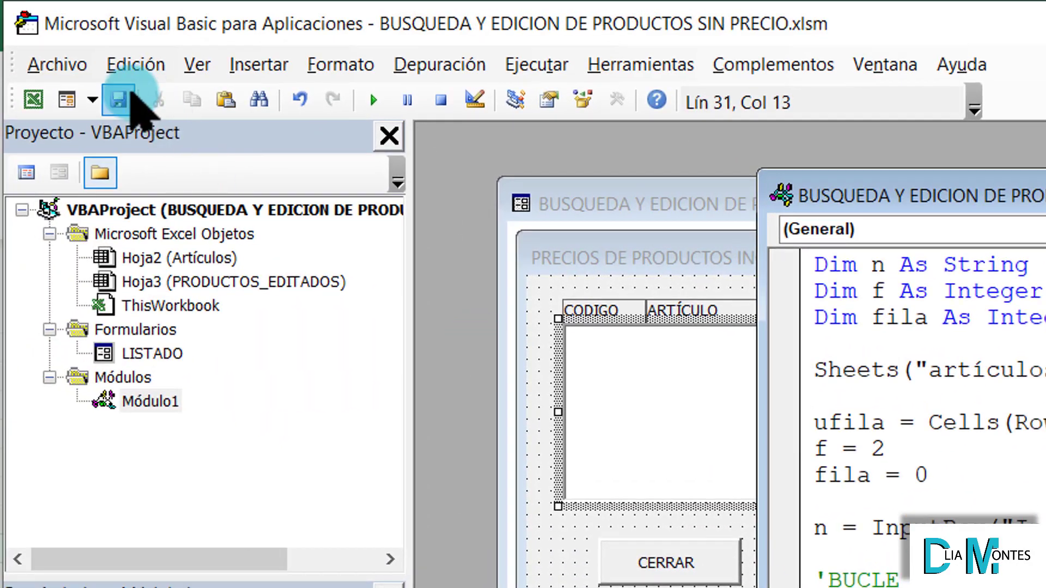
{"action": "left_click", "coordinate": [121, 98]}
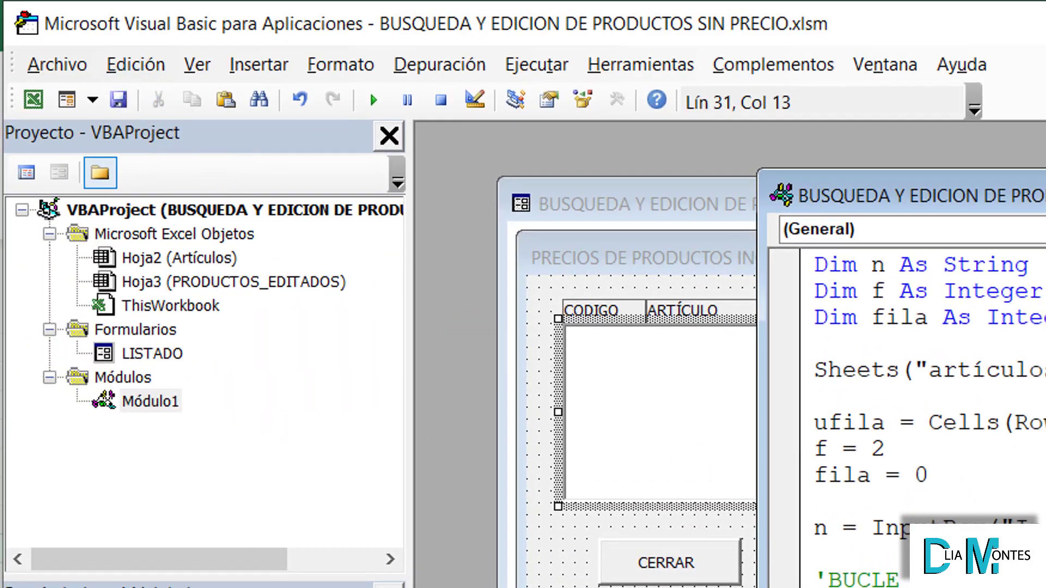
Step: Test-run the macro with F5 and fix the undefined CELL call to Cells in IsNumeric
{"action": "key", "text": "alt+F11"}
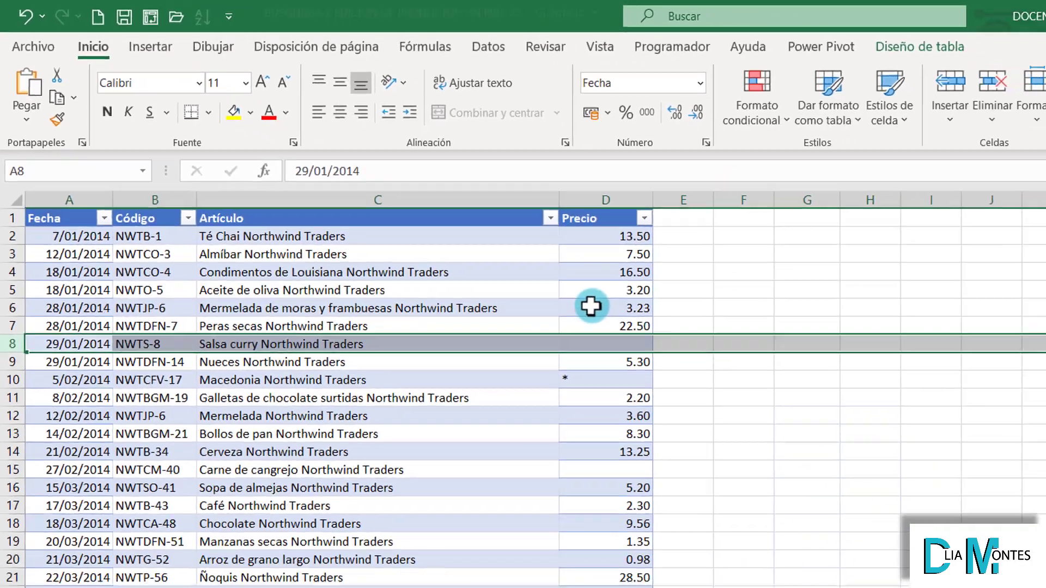
{"action": "left_click", "coordinate": [570, 295]}
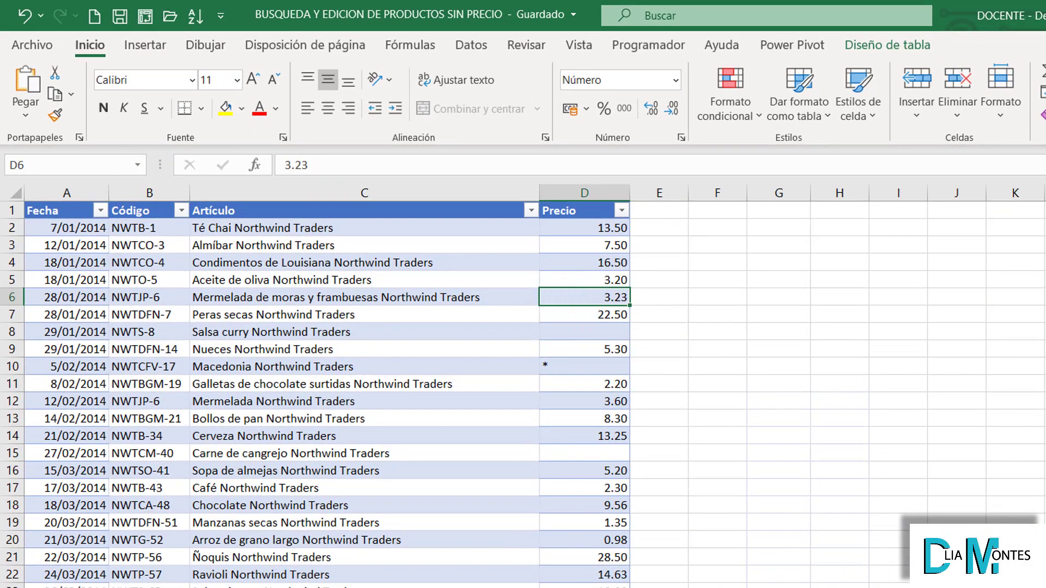
{"action": "key", "text": "alt+F11"}
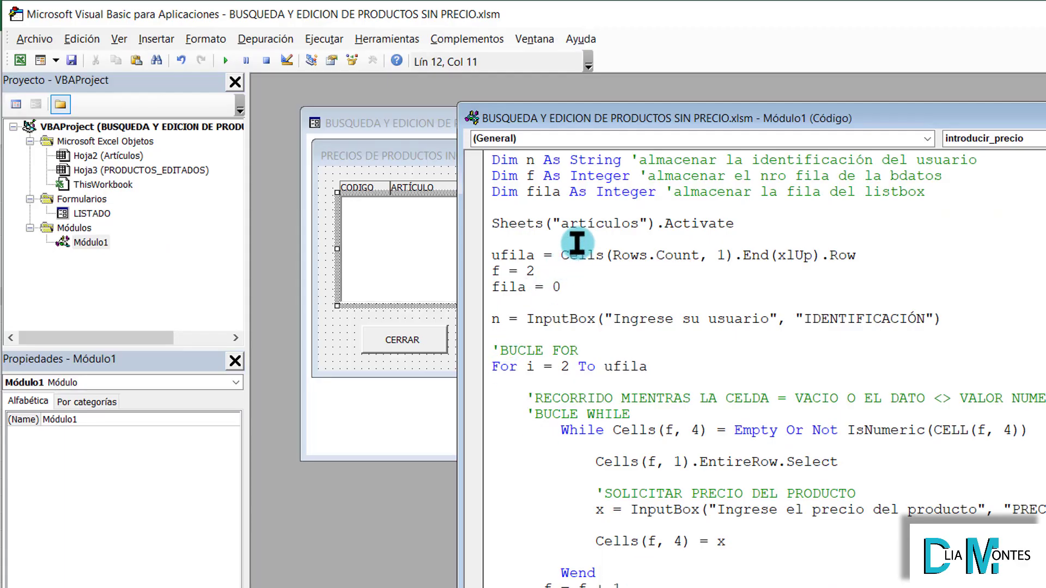
{"action": "key", "text": "F5"}
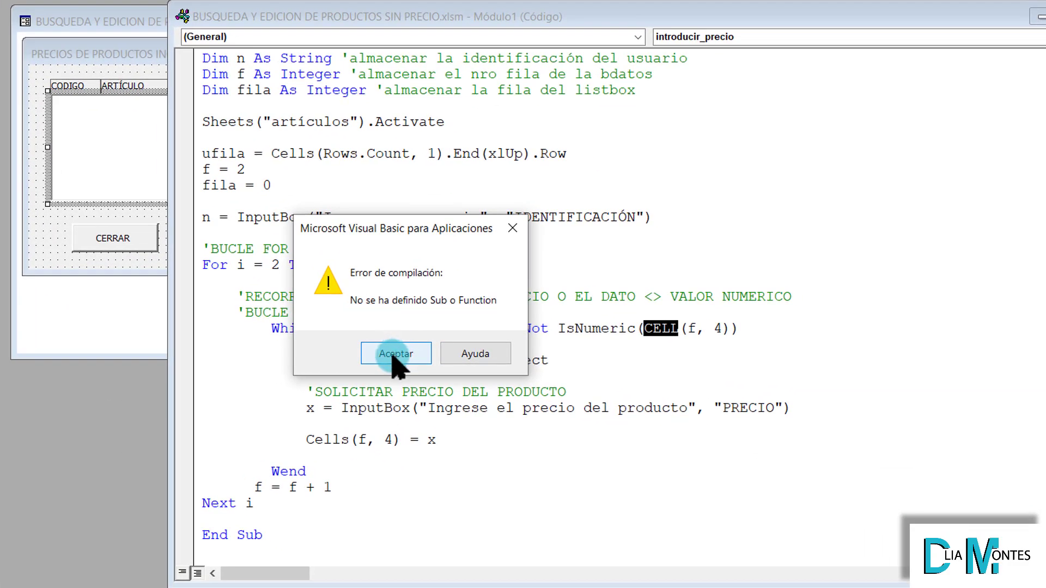
{"action": "left_click", "coordinate": [382, 354]}
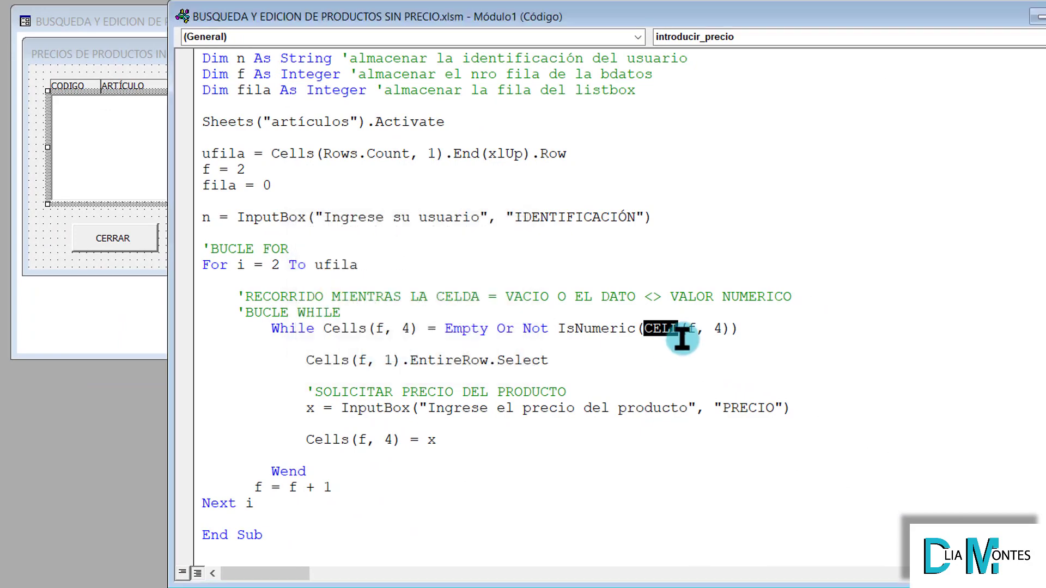
{"action": "type", "text": "S"}
{"action": "left_click", "coordinate": [691, 377]}
{"action": "type", "text": "ells"}
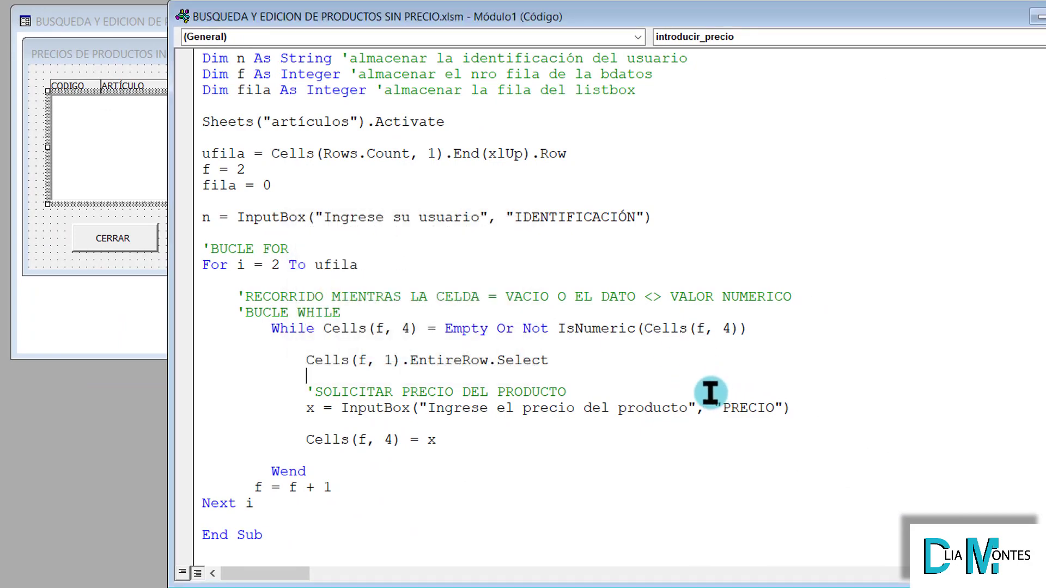
Step: Run the macro, confirm the user identification, and enter 2.3 for the prices in rows 8 and 10
{"action": "key", "text": "F5"}
{"action": "type", "text": "DELIAM"}
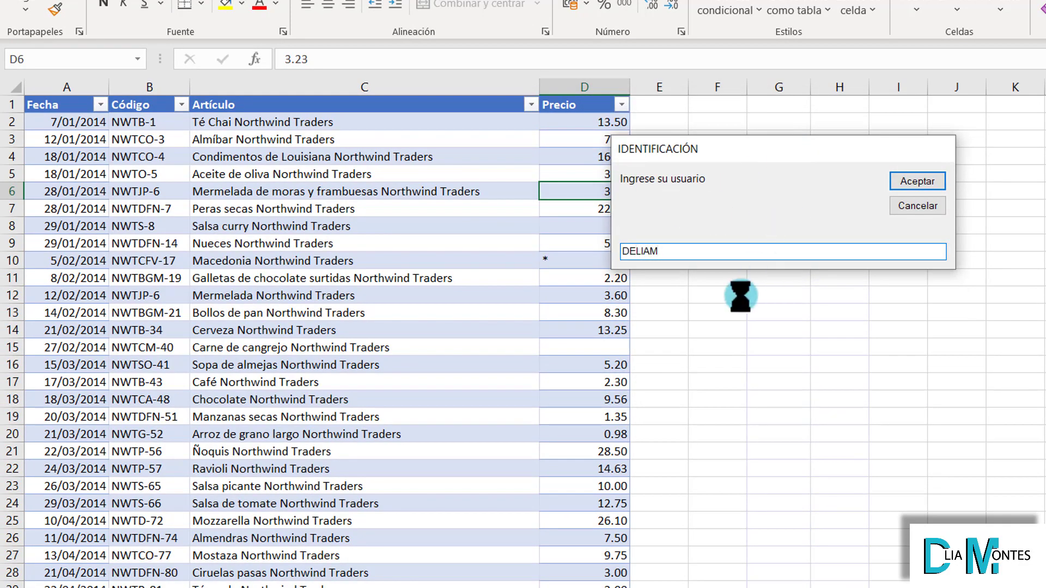
{"action": "key", "text": "Return"}
{"action": "left_click_drag", "start_coordinate": [675, 112], "coordinate": [646, 291]}
{"action": "type", "text": "2.3"}
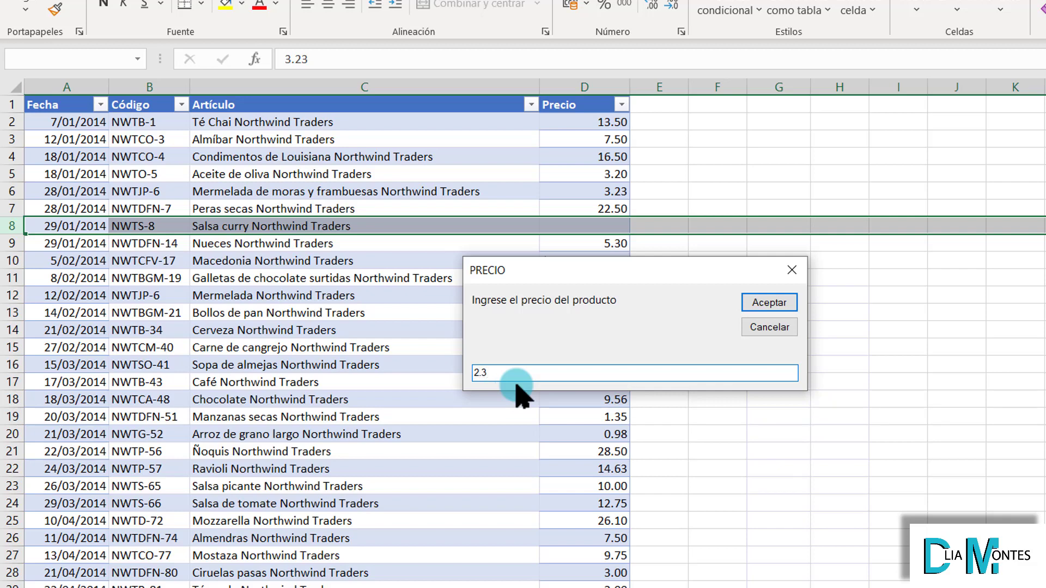
{"action": "key", "text": "Return"}
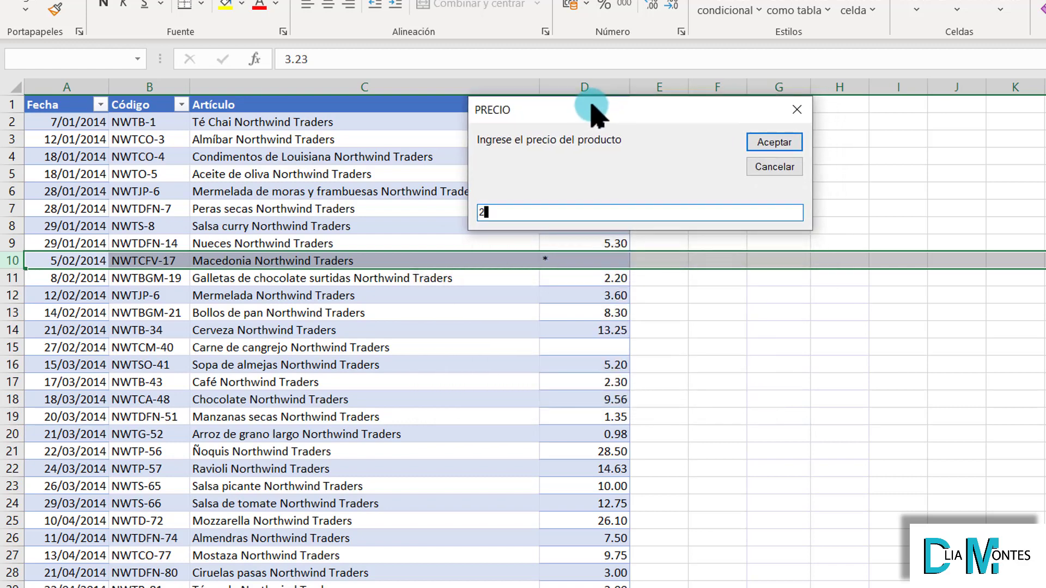
{"action": "key", "text": "Return"}
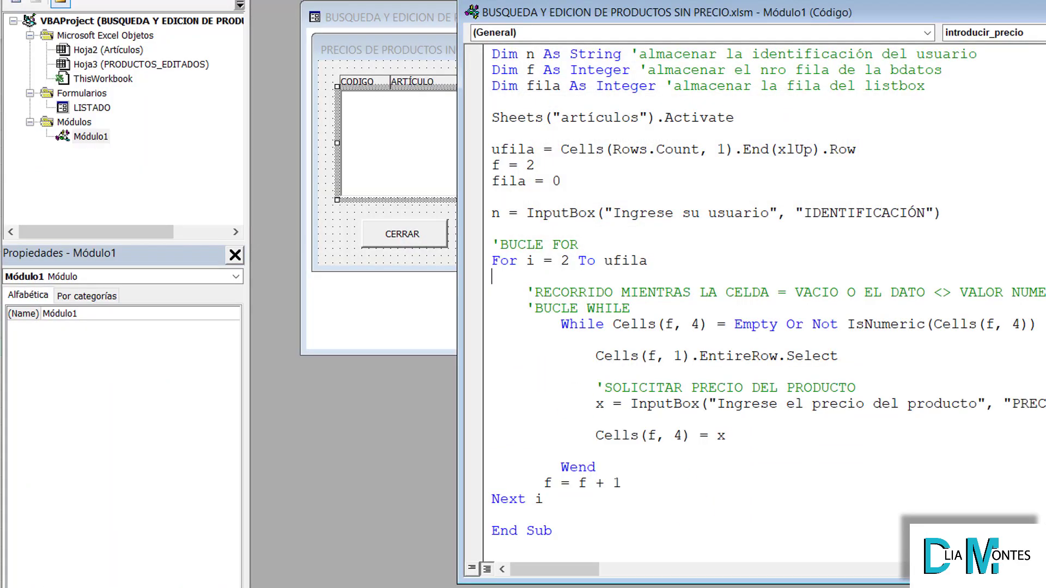
Step: Scroll the Artículos sheet to check the filled Precio column, selecting D13
{"action": "scroll", "coordinate": [532, 308], "scroll_direction": "down", "scroll_amount": 2}
{"action": "scroll", "coordinate": [533, 308], "scroll_direction": "down", "scroll_amount": 3}
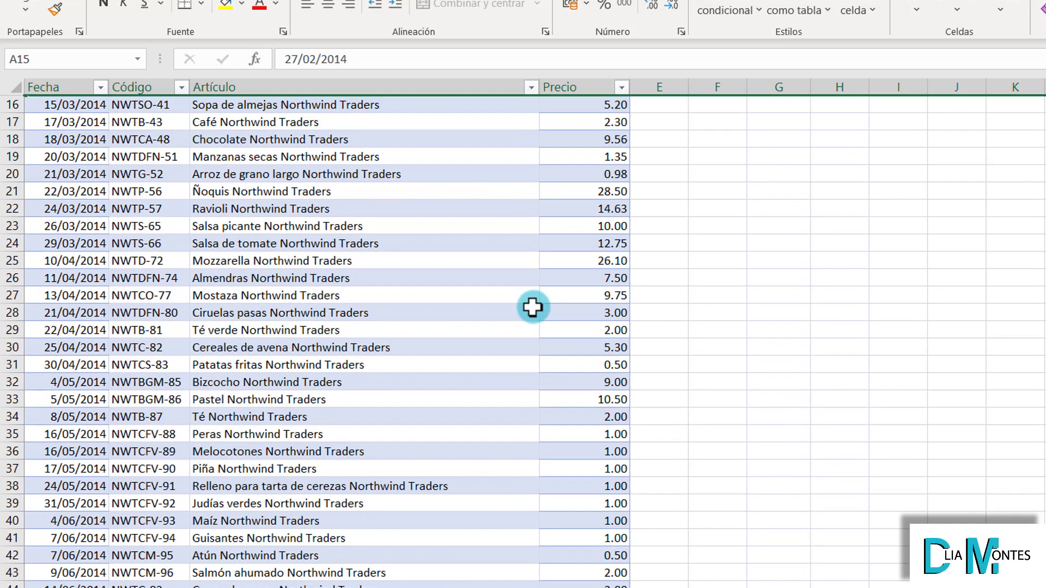
{"action": "scroll", "coordinate": [533, 308], "scroll_direction": "down", "scroll_amount": 5}
{"action": "scroll", "coordinate": [537, 309], "scroll_direction": "down", "scroll_amount": 1}
{"action": "scroll", "coordinate": [542, 312], "scroll_direction": "up", "scroll_amount": 6}
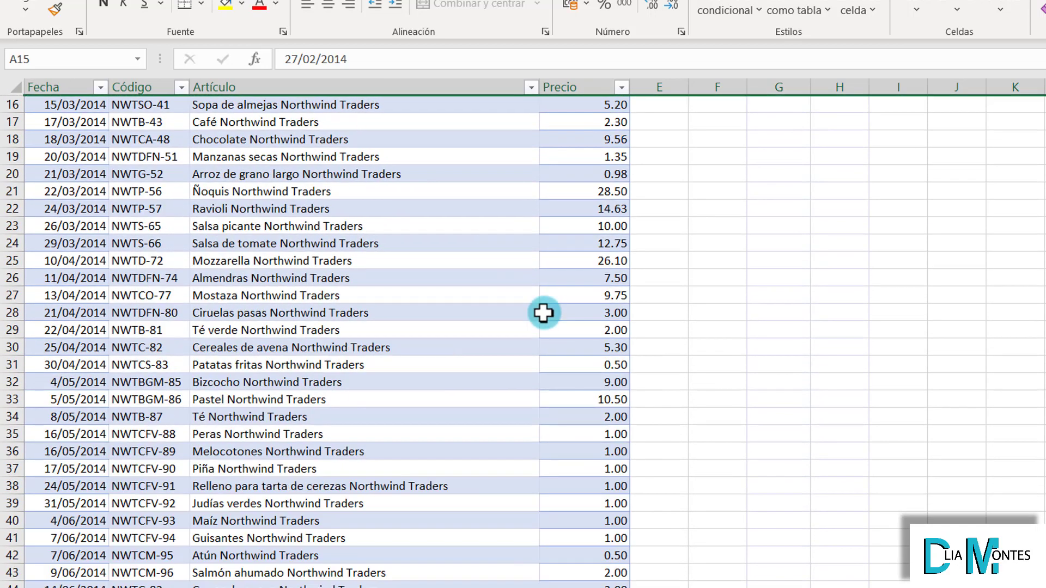
{"action": "scroll", "coordinate": [543, 312], "scroll_direction": "up", "scroll_amount": 4}
{"action": "scroll", "coordinate": [543, 312], "scroll_direction": "up", "scroll_amount": 1}
{"action": "left_click", "coordinate": [543, 312]}
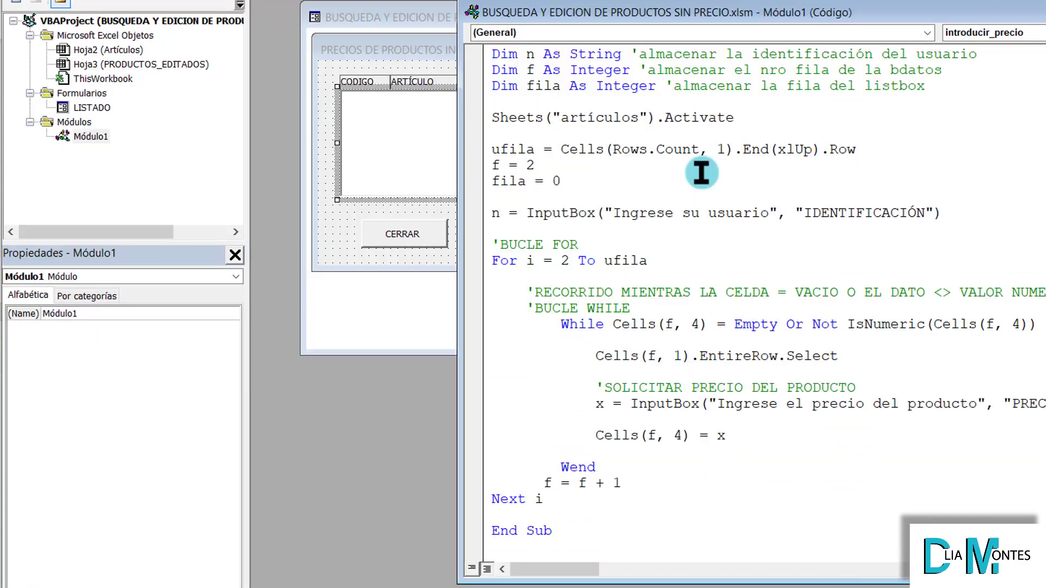
{"action": "left_click_drag", "start_coordinate": [693, 26], "coordinate": [557, 1]}
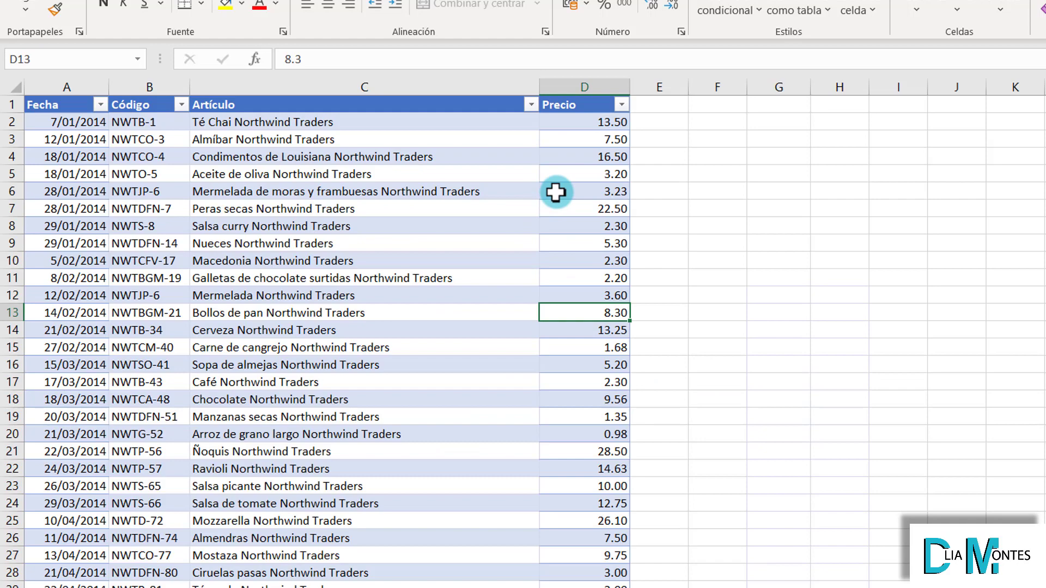
Step: Rerun the macro from the Artículos sheet and confirm the user identification
{"action": "left_click", "coordinate": [556, 191]}
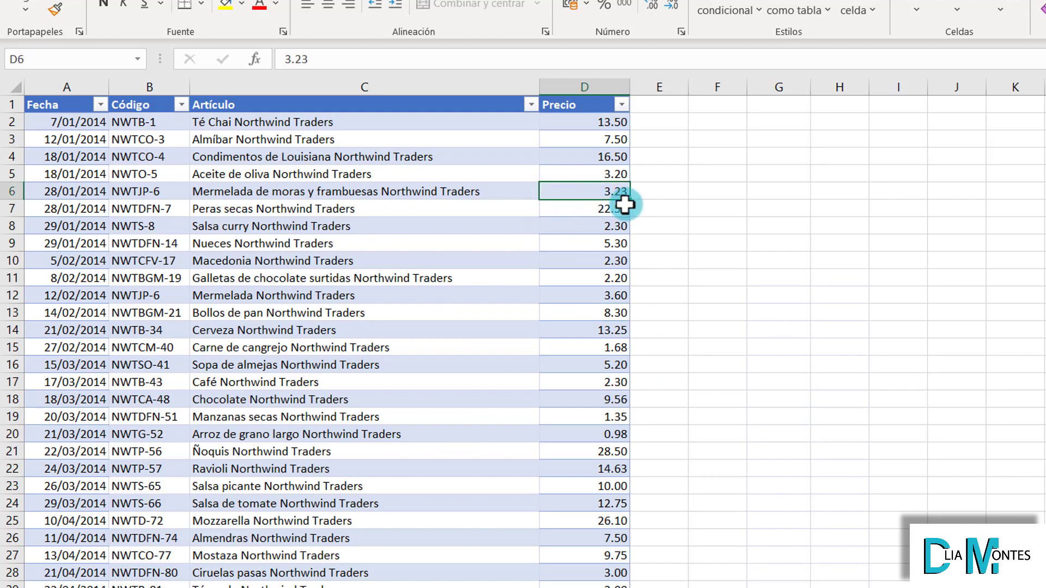
{"action": "left_click", "coordinate": [616, 244]}
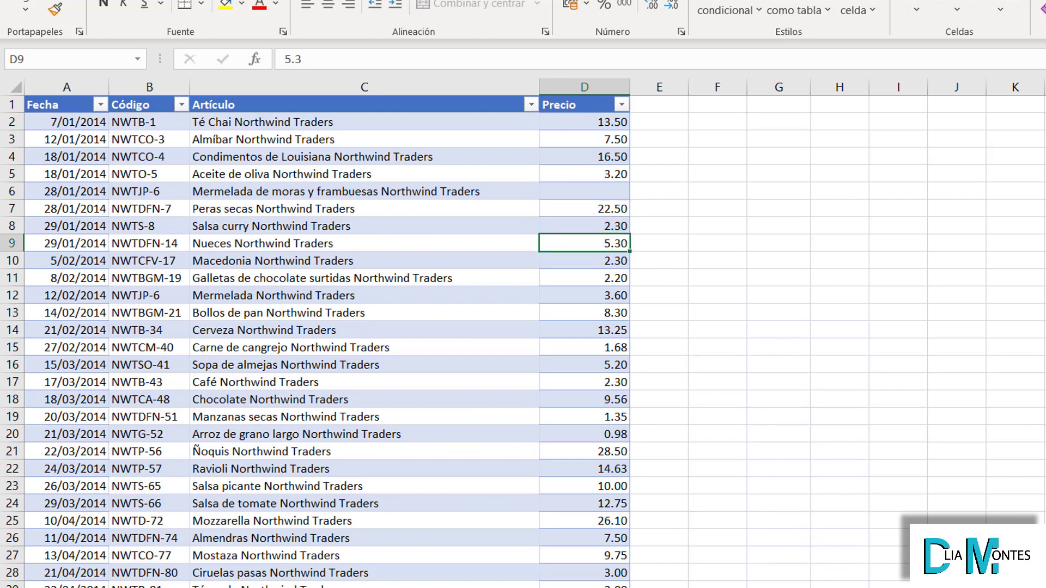
{"action": "key", "text": "alt+F11"}
{"action": "key", "text": "F5"}
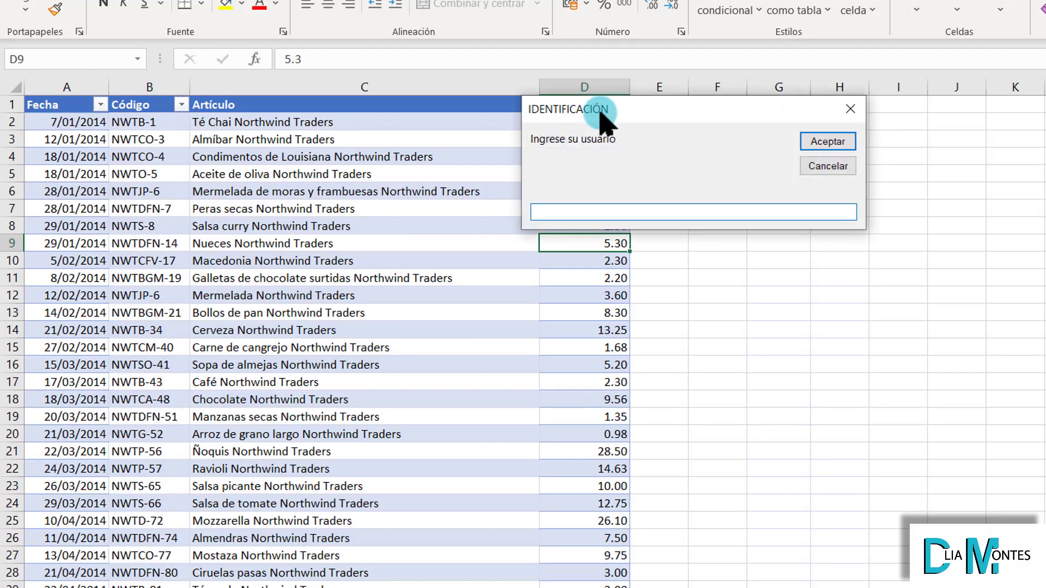
{"action": "mouse_move", "coordinate": [603, 111]}
{"action": "left_mouse_down"}
{"action": "mouse_move", "coordinate": [730, 179]}
{"action": "mouse_move", "coordinate": [687, 177]}
{"action": "left_mouse_up"}
{"action": "key", "text": "Return"}
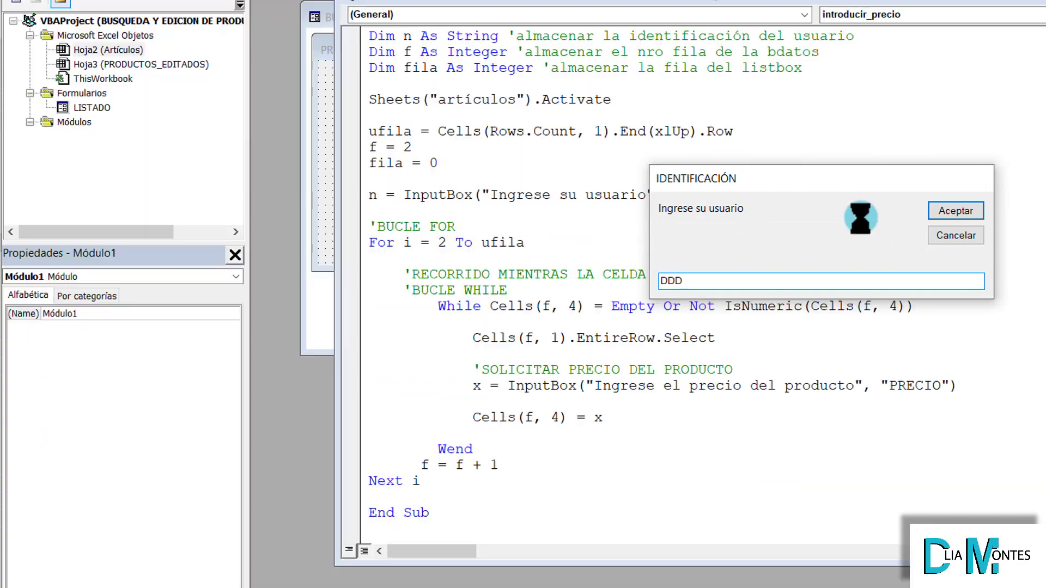
Step: Cancel the row 6 price request and end the run at the type mismatch error 13
{"action": "mouse_move", "coordinate": [672, 117]}
{"action": "left_mouse_down"}
{"action": "mouse_move", "coordinate": [647, 187]}
{"action": "mouse_move", "coordinate": [545, 231]}
{"action": "mouse_move", "coordinate": [490, 219]}
{"action": "left_mouse_up"}
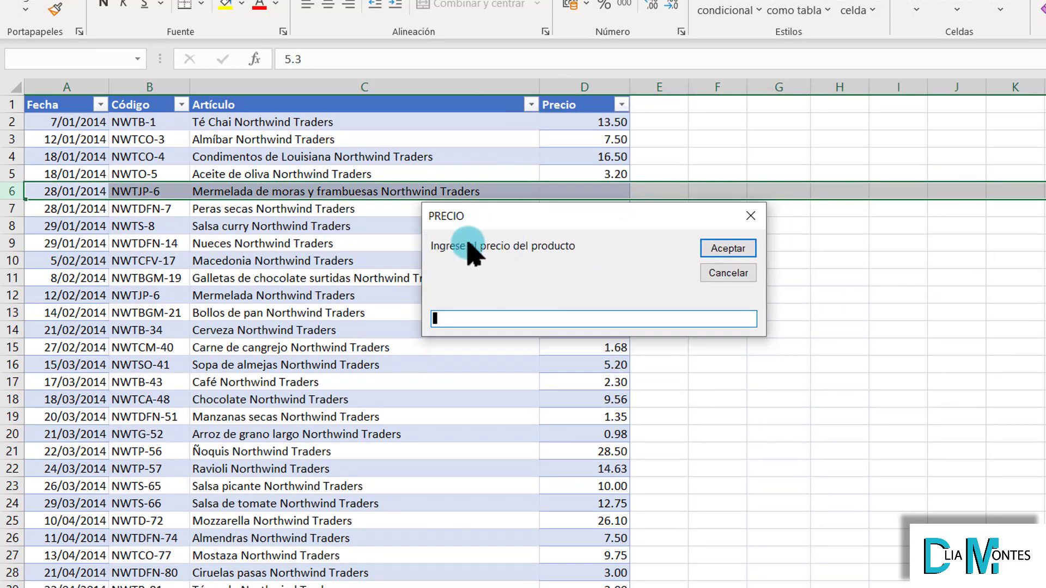
{"action": "left_click_drag", "start_coordinate": [543, 225], "coordinate": [532, 174]}
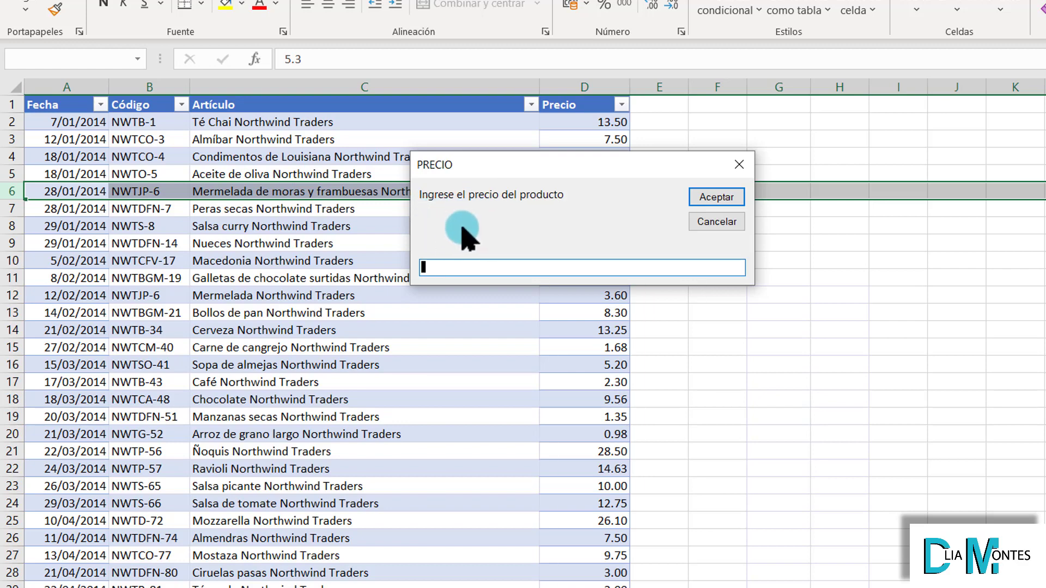
{"action": "left_click_drag", "start_coordinate": [450, 166], "coordinate": [447, 180]}
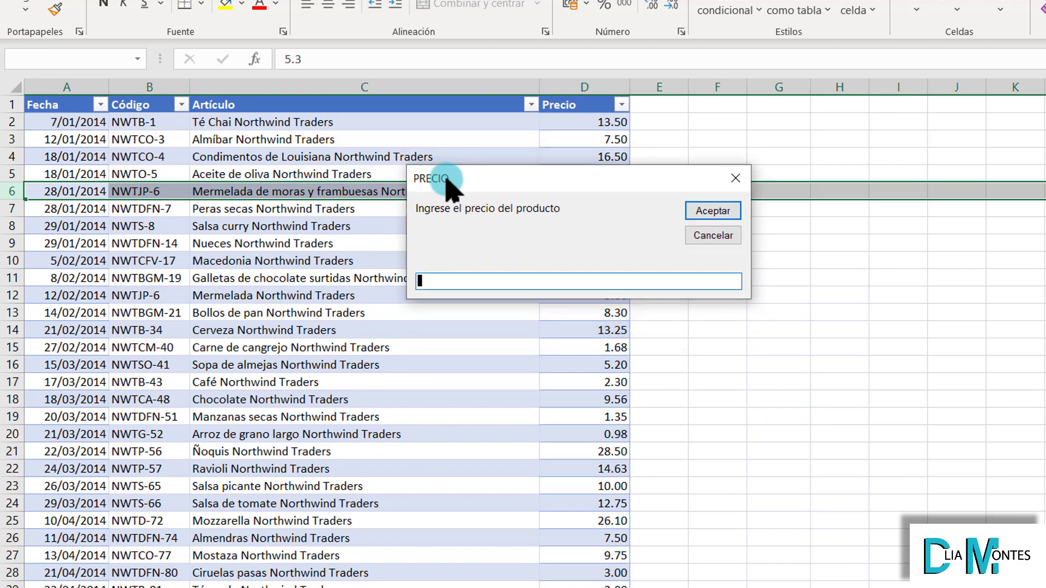
{"action": "mouse_move", "coordinate": [447, 180]}
{"action": "left_mouse_down"}
{"action": "mouse_move", "coordinate": [846, 166]}
{"action": "mouse_move", "coordinate": [338, 175]}
{"action": "mouse_move", "coordinate": [768, 163]}
{"action": "mouse_move", "coordinate": [489, 156]}
{"action": "left_mouse_up"}
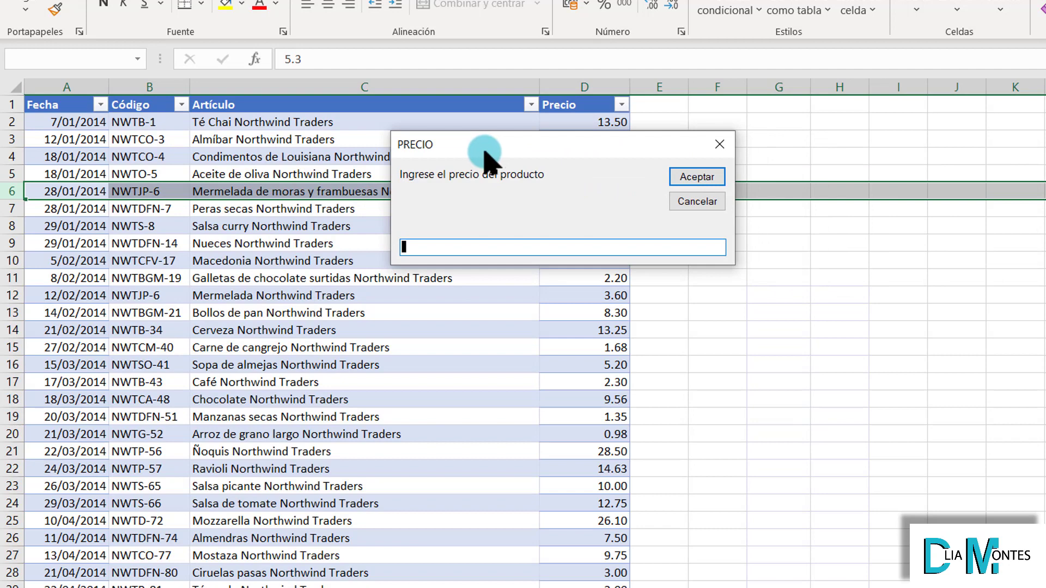
{"action": "left_click", "coordinate": [719, 145]}
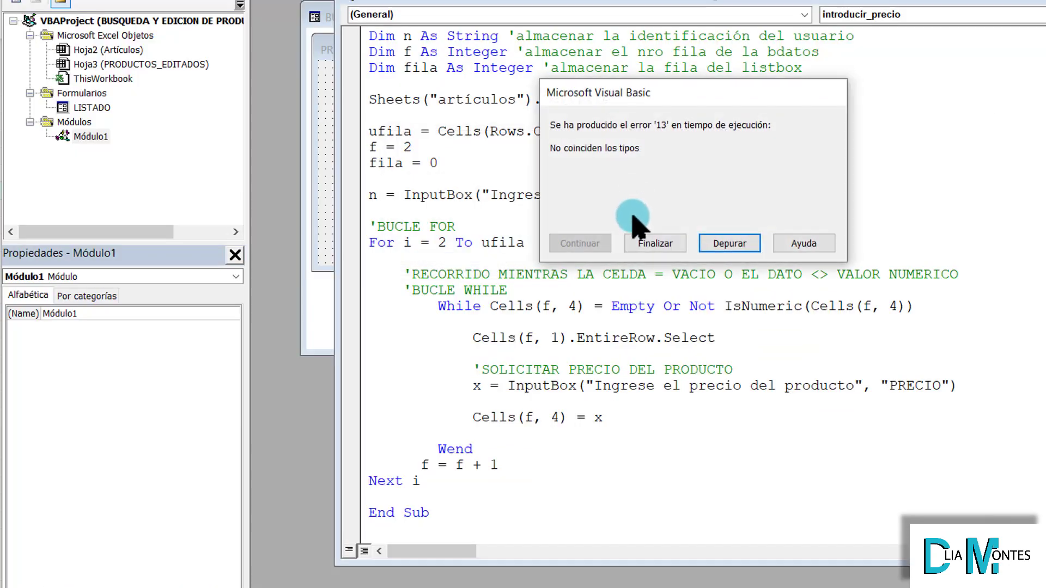
{"action": "left_click", "coordinate": [658, 240]}
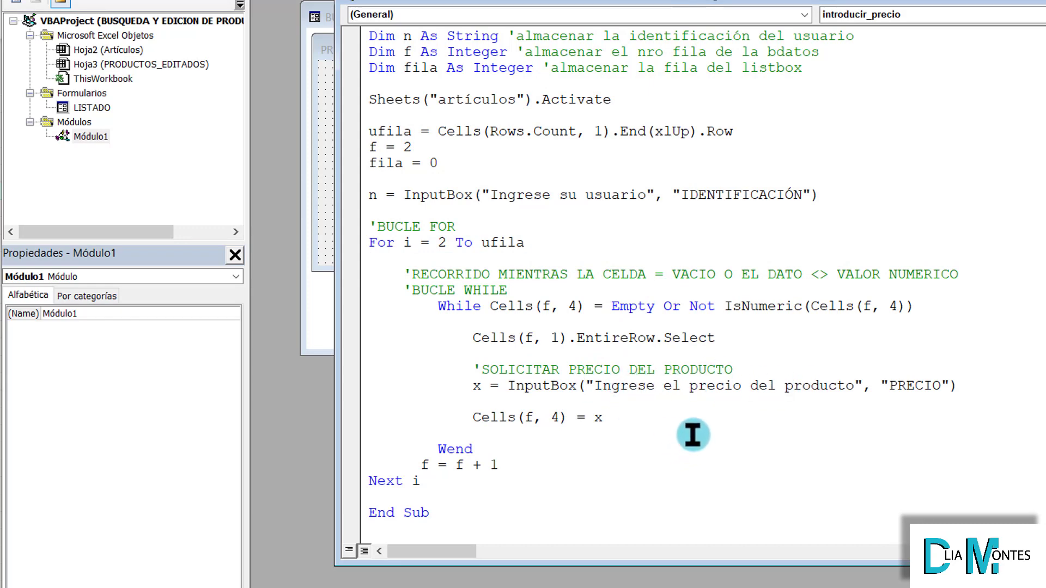
Step: Prepend "Código del producto: " & Cells(f, 1) & to the InputBox prompt text
{"action": "type", "text": "\""}
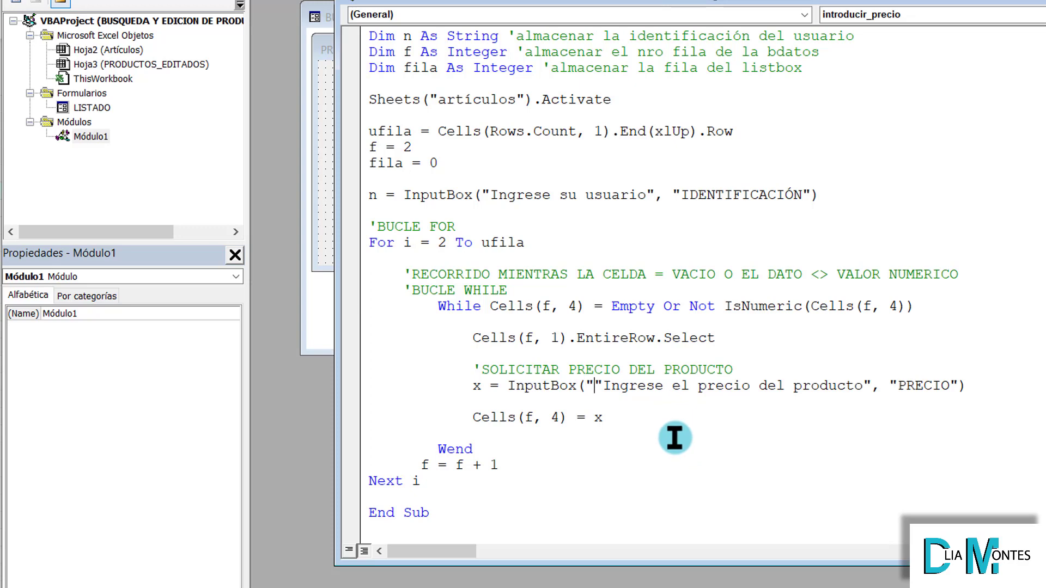
{"action": "type", "text": "CODIGO "}
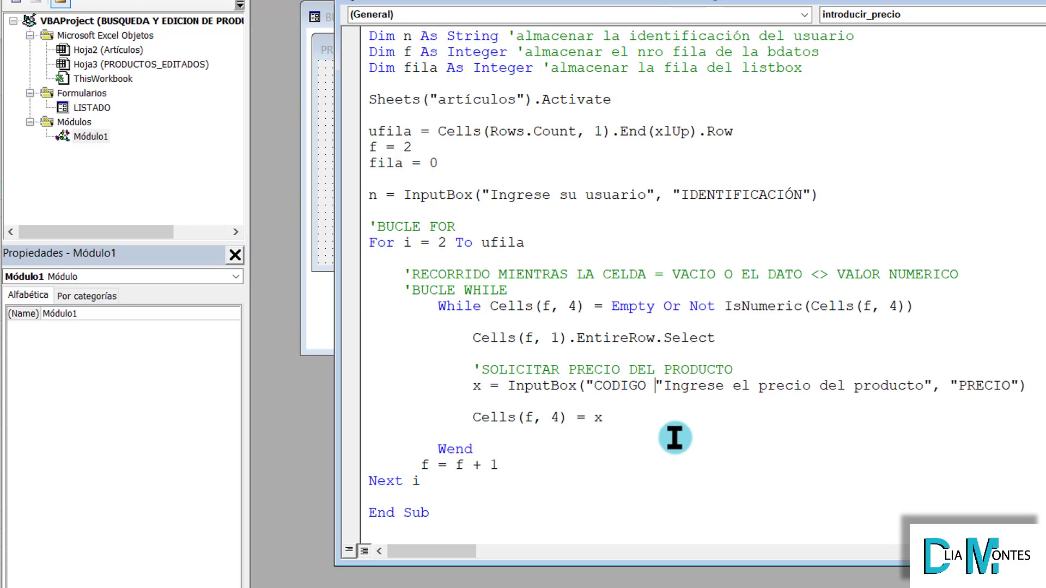
{"action": "type", "text": "DEL"}
{"action": "key", "text": "BackSpace"}
{"action": "key", "text": "BackSpace"}
{"action": "key", "text": "BackSpace"}
{"action": "key", "text": "BackSpace"}
{"action": "key", "text": "BackSpace"}
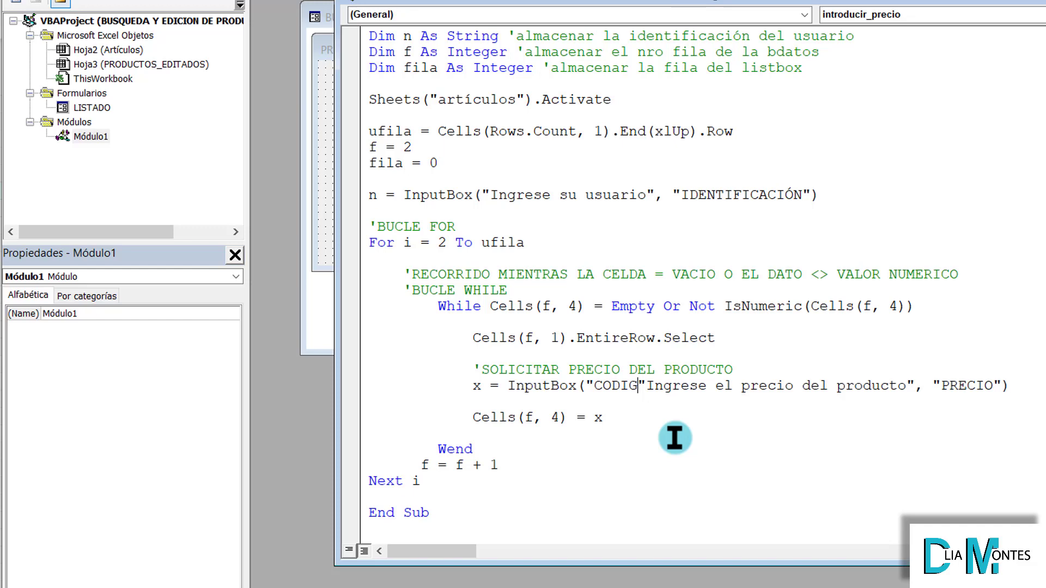
{"action": "key", "text": "BackSpace"}
{"action": "key", "text": "BackSpace"}
{"action": "key", "text": "BackSpace"}
{"action": "key", "text": "BackSpace"}
{"action": "type", "text": "ódigo"}
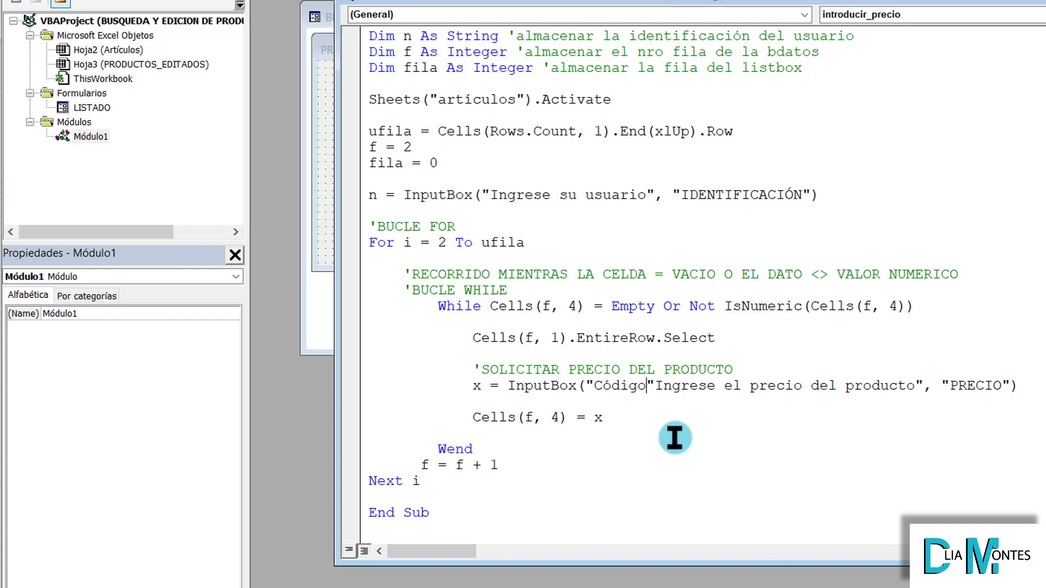
{"action": "type", "text": " del product"}
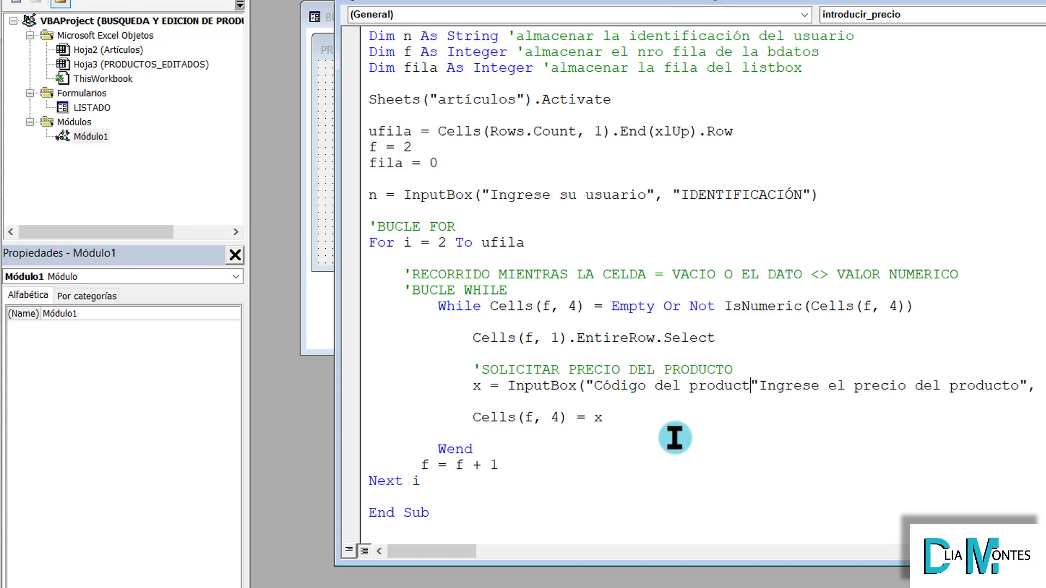
{"action": "type", "text": "o:\""}
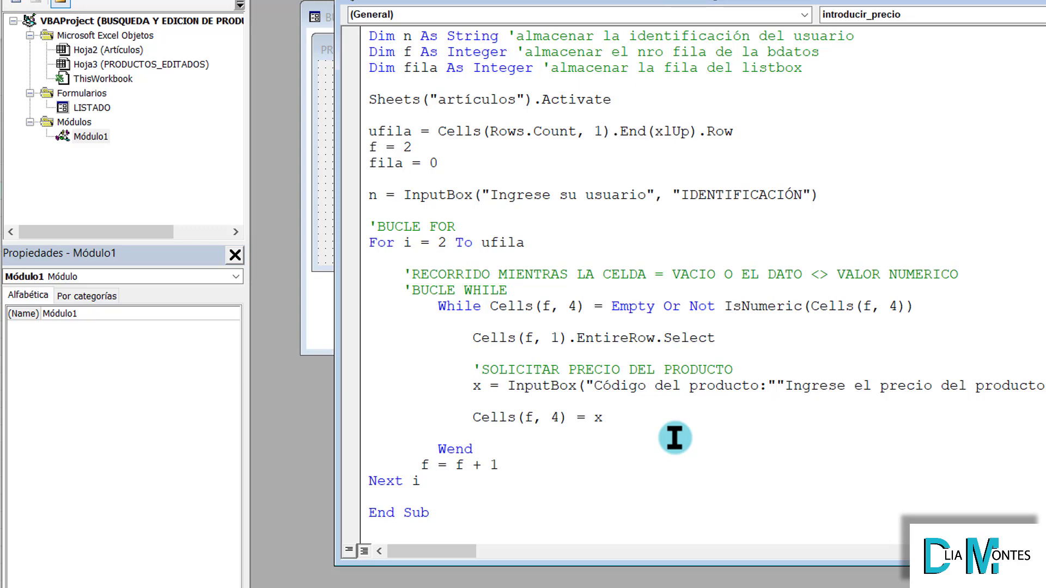
{"action": "key", "text": "Left"}
{"action": "type", "text": "&"}
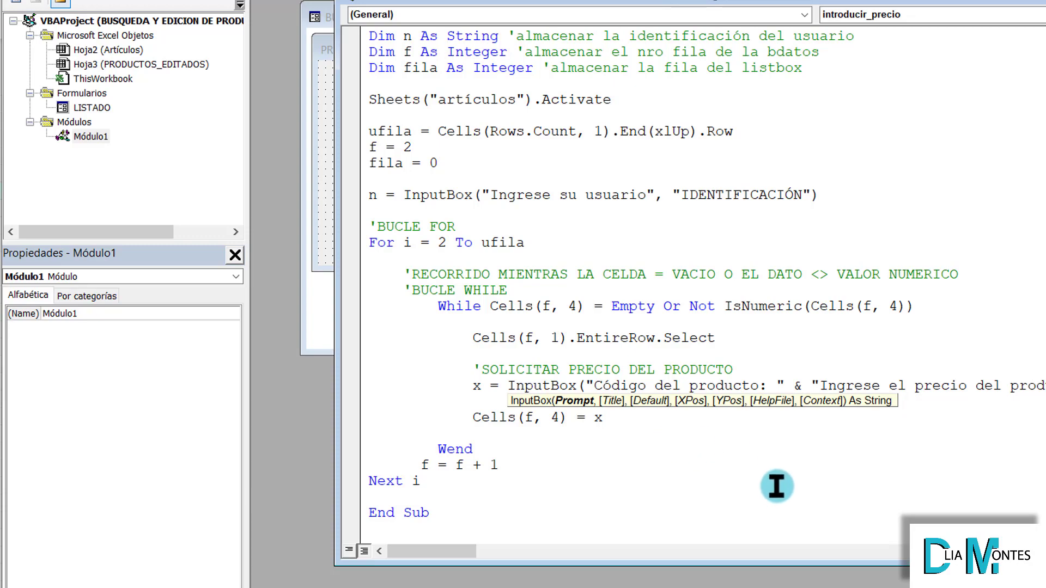
{"action": "type", "text": " cells"}
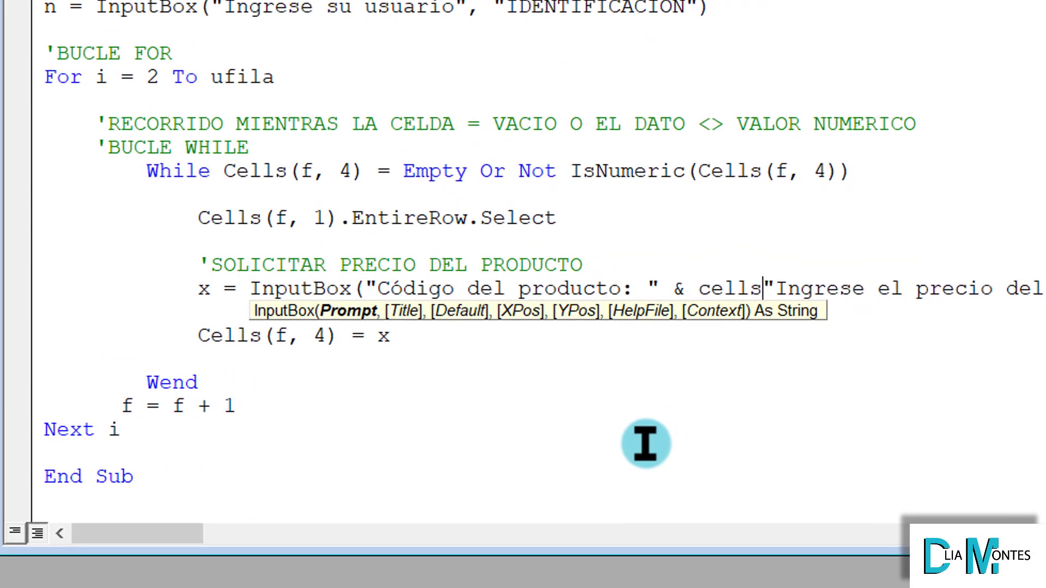
{"action": "type", "text": "(f,"}
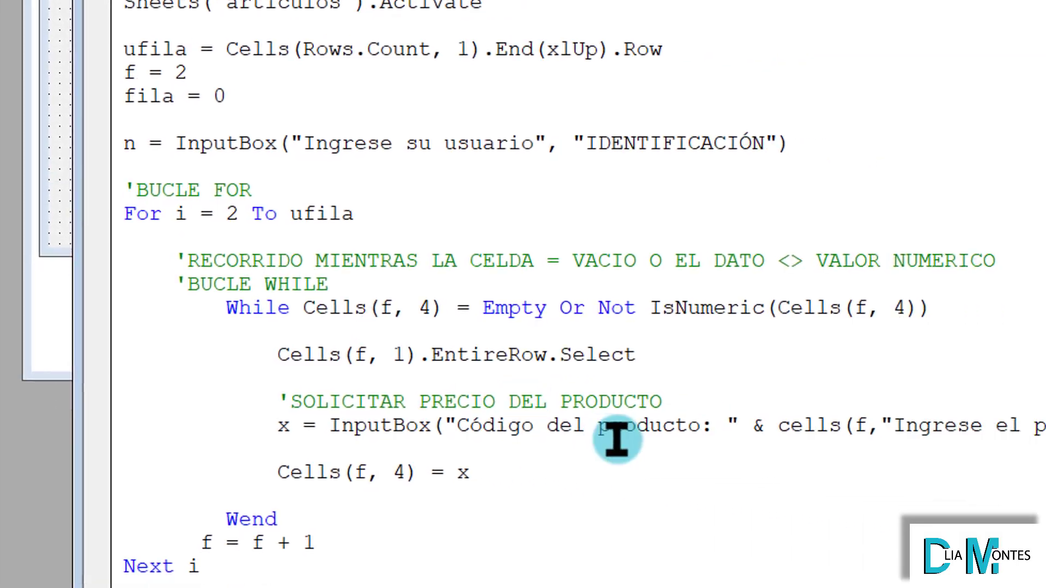
{"action": "type", "text": "1) "}
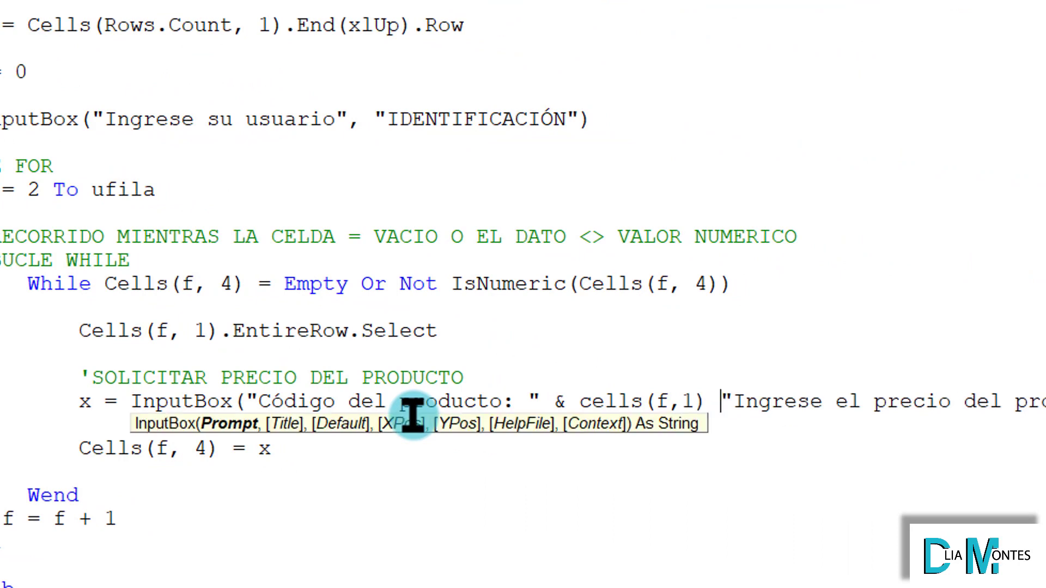
{"action": "type", "text": "&"}
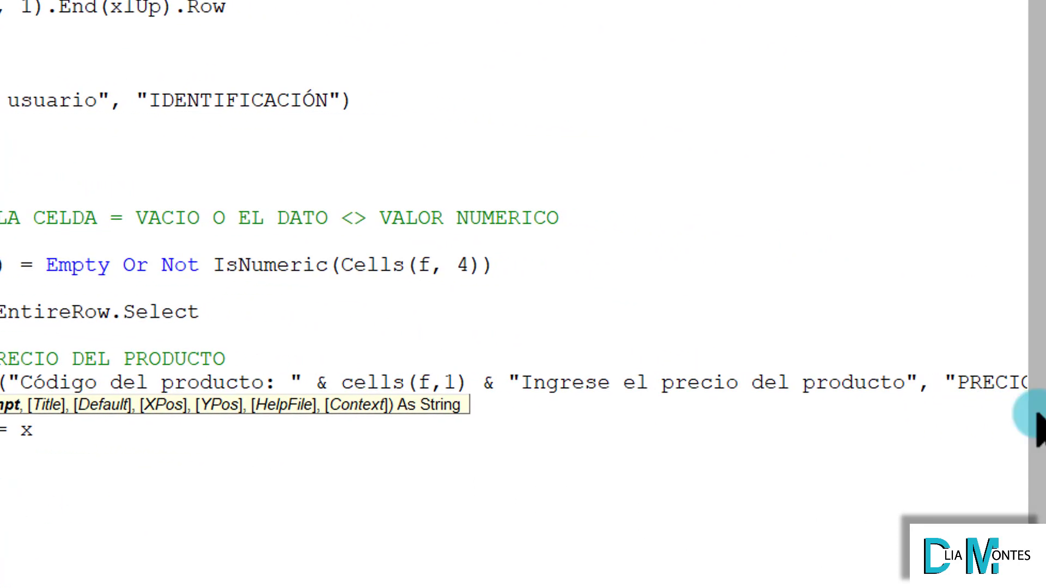
{"action": "left_click", "coordinate": [479, 395]}
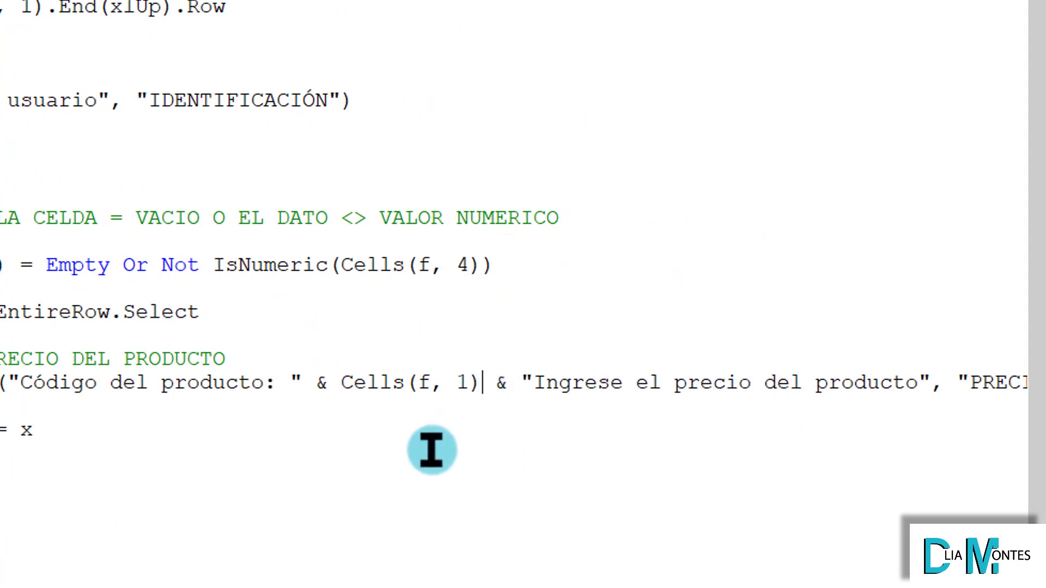
{"action": "left_click", "coordinate": [426, 388]}
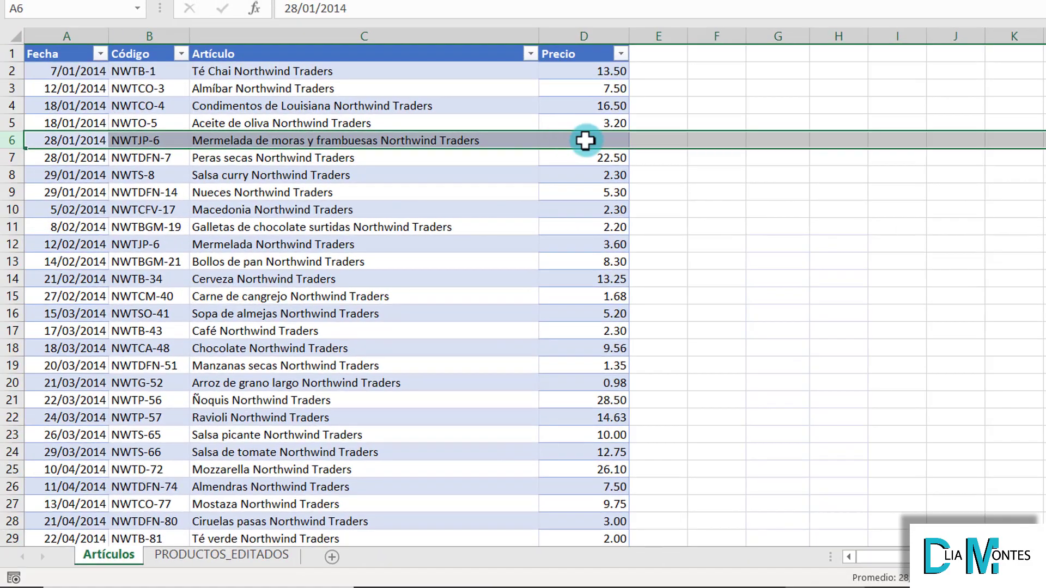
Step: Select empty price cell D6, rerun the macro, and confirm the user identification to see the new prompt
{"action": "left_click", "coordinate": [609, 140]}
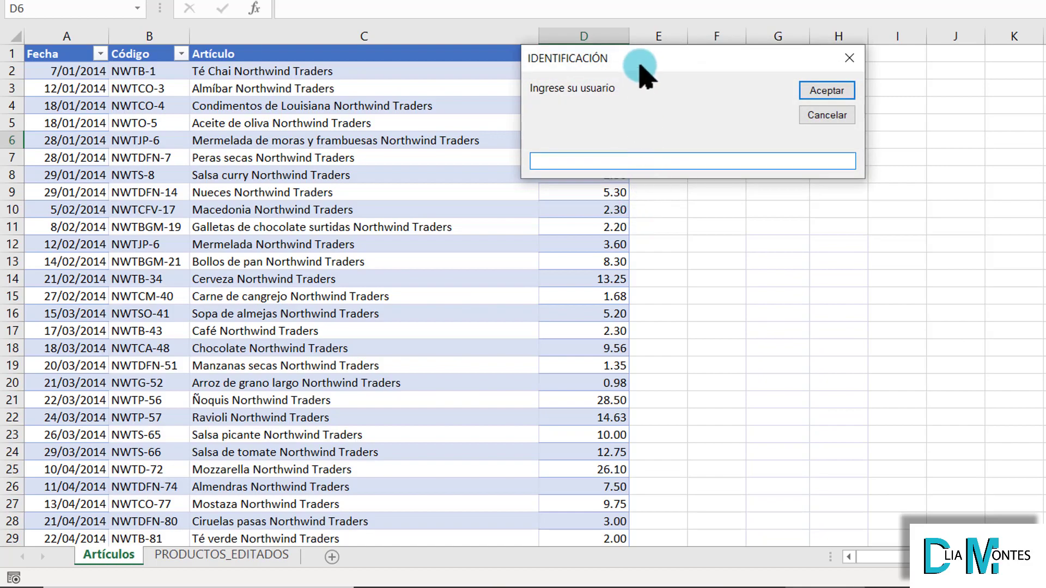
{"action": "left_click_drag", "start_coordinate": [635, 70], "coordinate": [626, 27]}
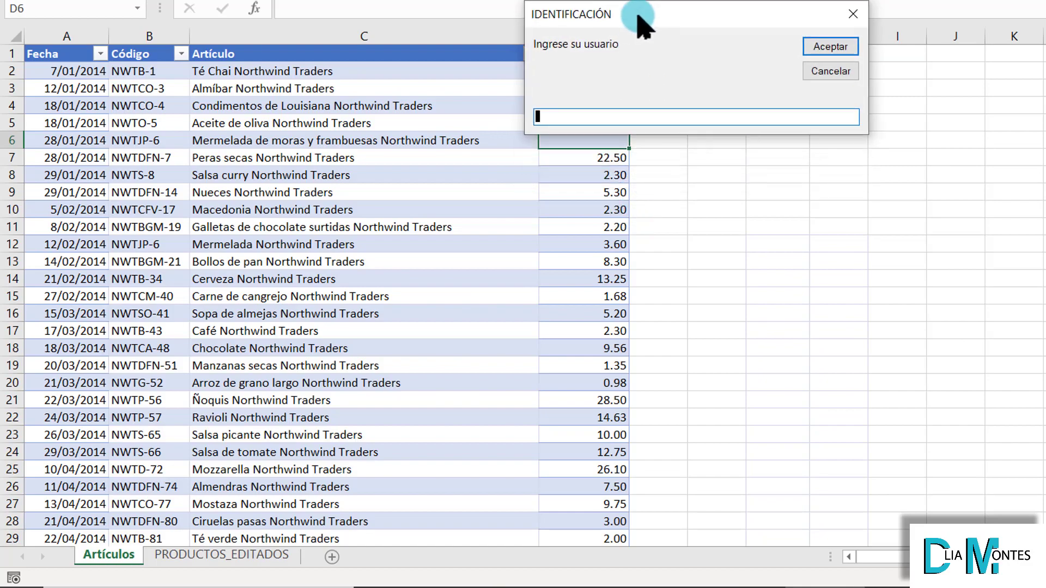
{"action": "type", "text": "m"}
{"action": "key", "text": "Return"}
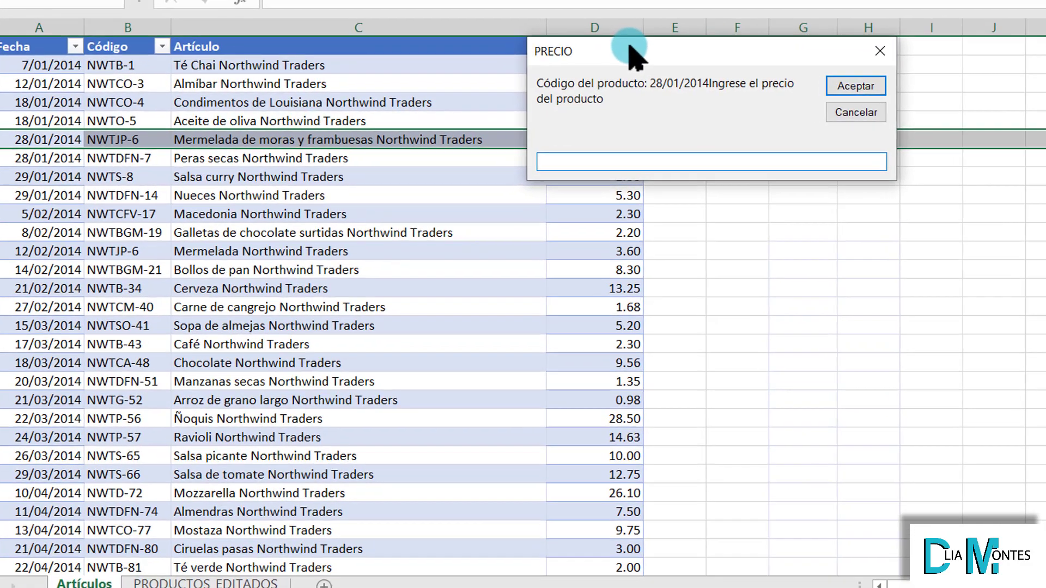
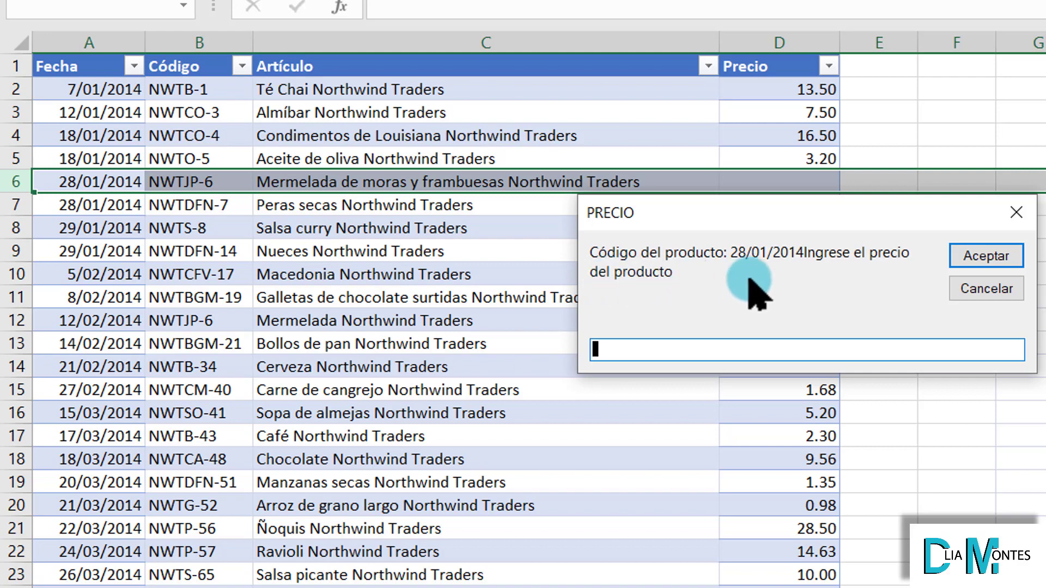
Step: End the failed test run and change the prompt's Cells(f, 1) to Cells(f, 2)
{"action": "left_click", "coordinate": [985, 288]}
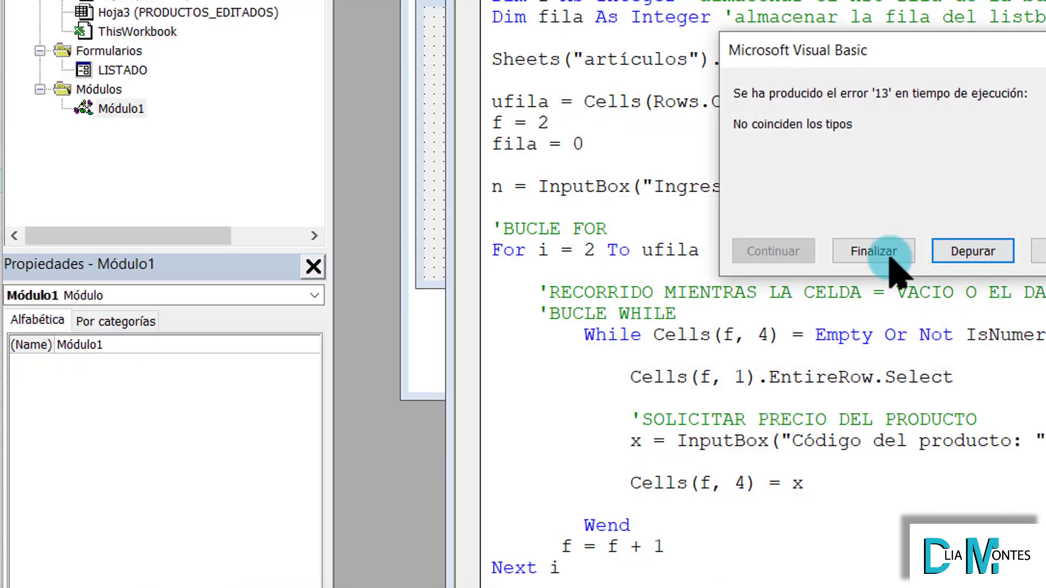
{"action": "left_click", "coordinate": [873, 251]}
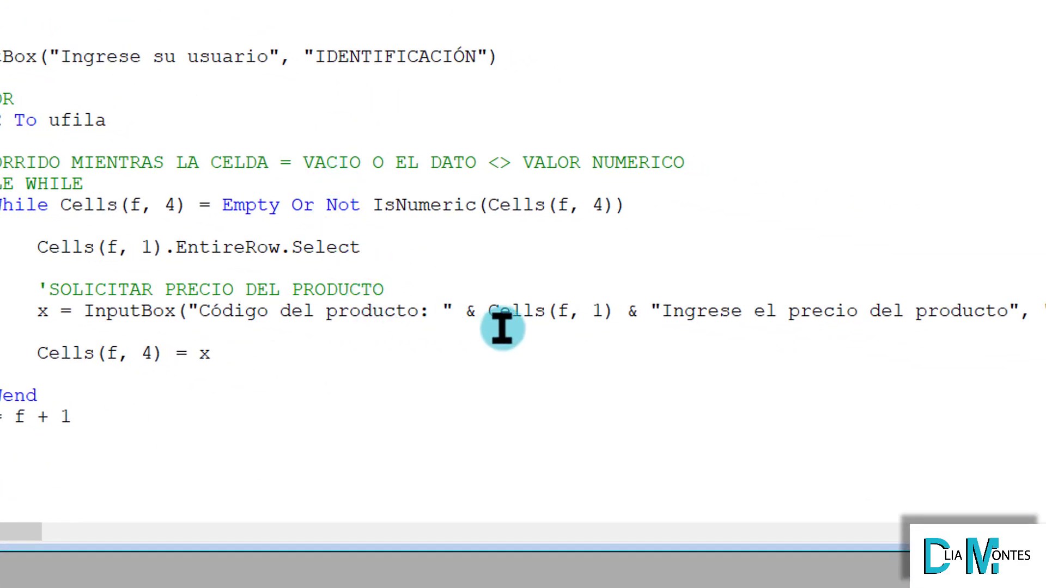
{"action": "double_click", "coordinate": [597, 311]}
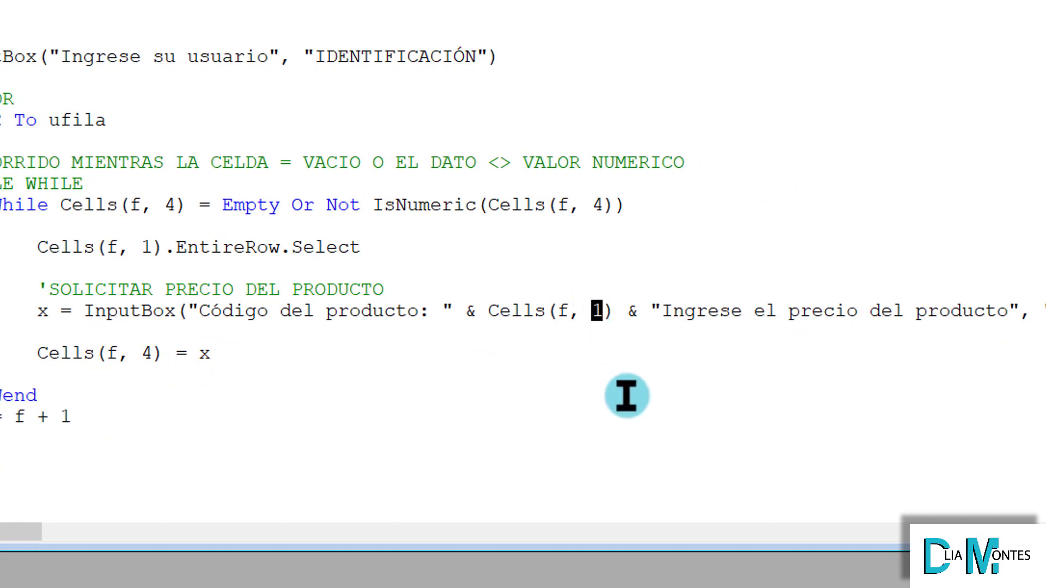
{"action": "type", "text": "2"}
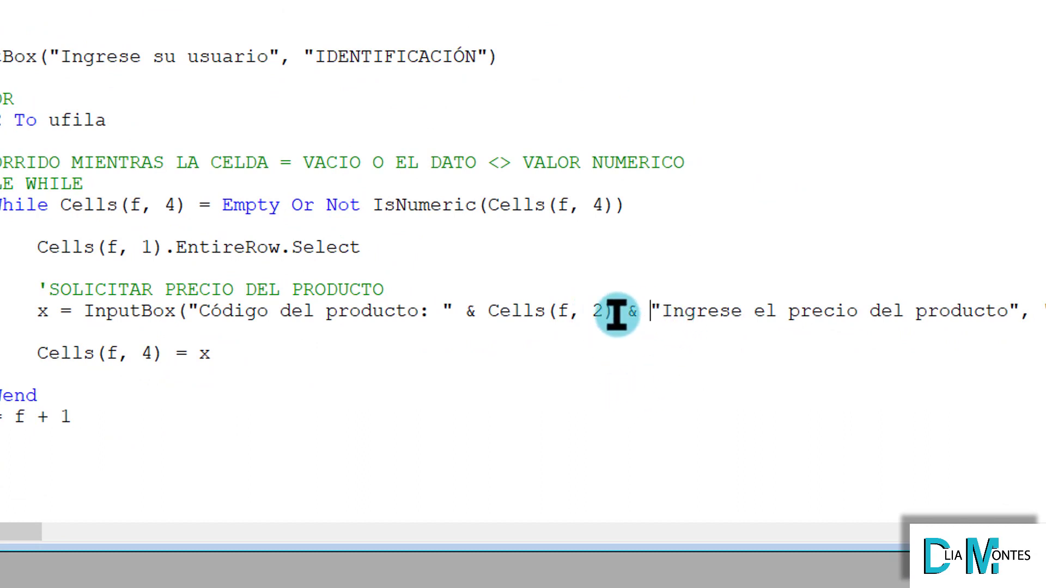
Step: Insert vbCrLf & before the price request text in the InputBox prompt
{"action": "left_click_drag", "start_coordinate": [636, 311], "coordinate": [922, 311]}
{"action": "left_click", "coordinate": [677, 326]}
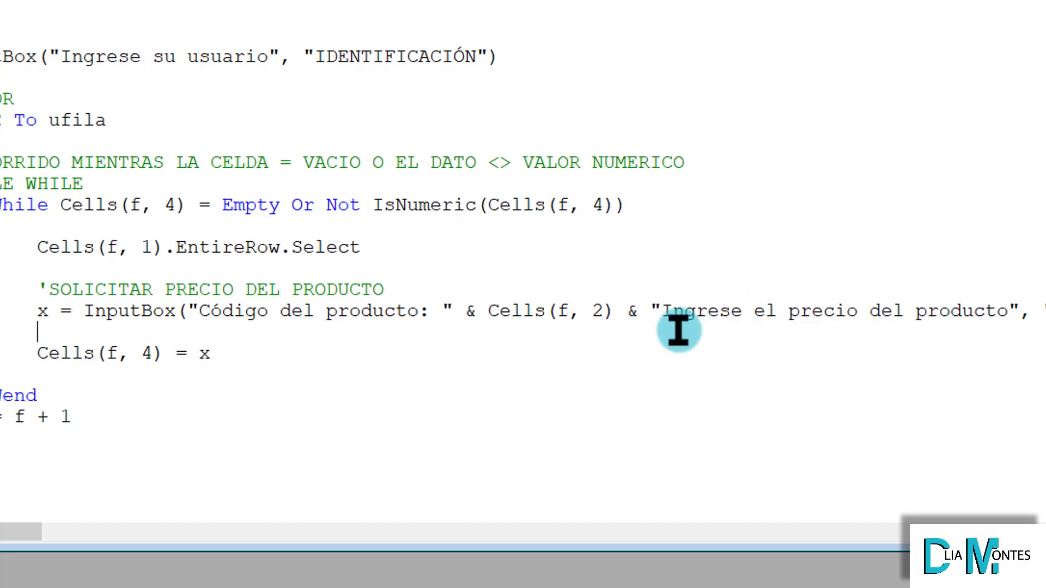
{"action": "left_click", "coordinate": [646, 311]}
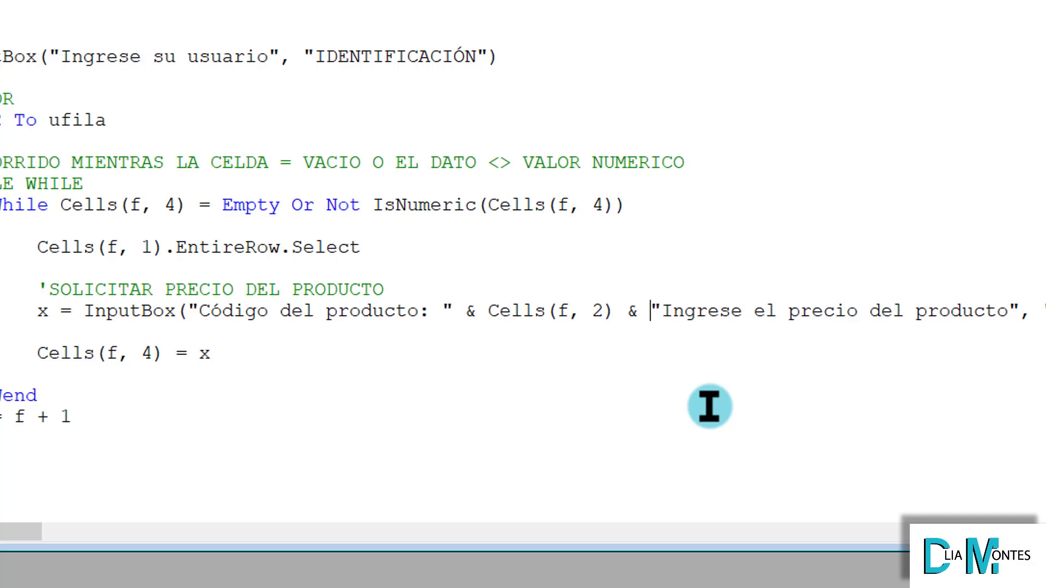
{"action": "type", "text": "vb"}
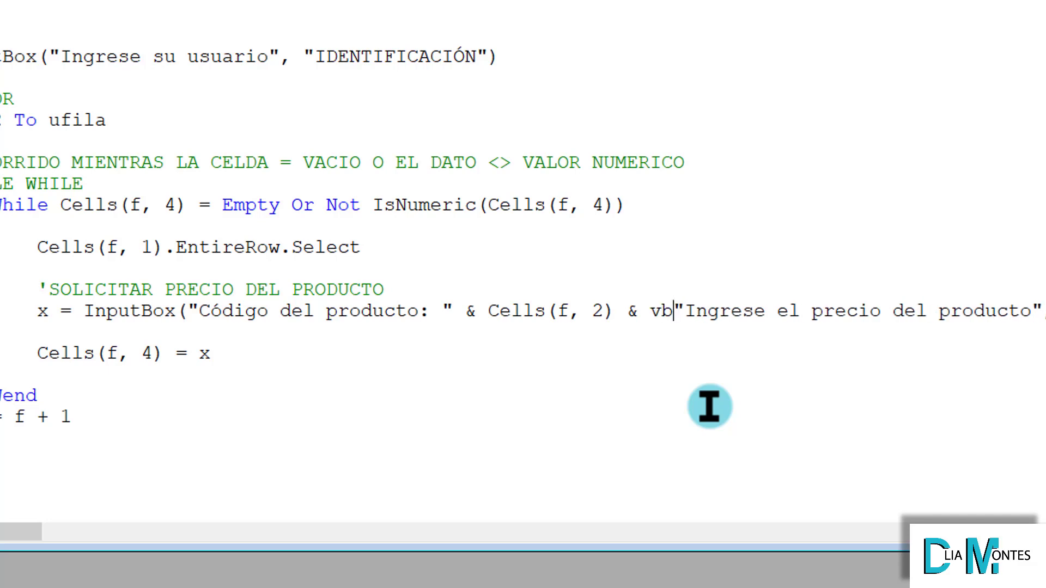
{"action": "type", "text": "crf"}
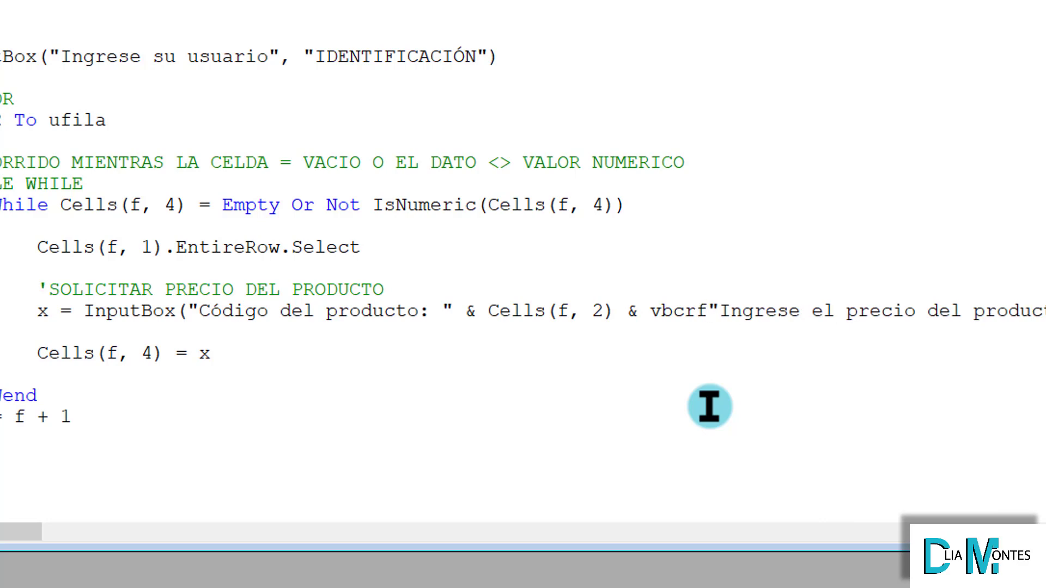
{"action": "key", "text": "BackSpace"}
{"action": "type", "text": "lf"}
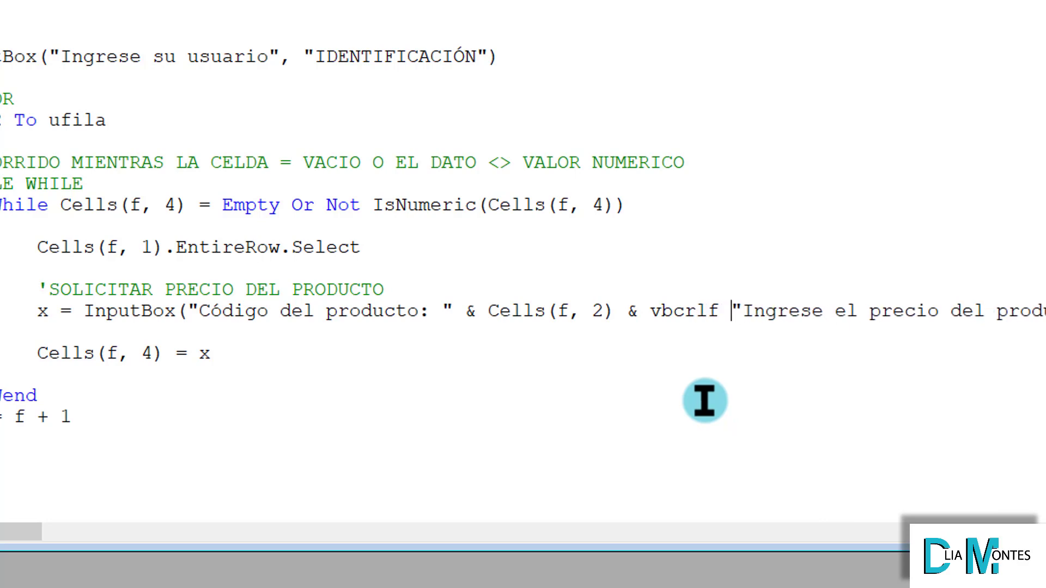
{"action": "type", "text": " &"}
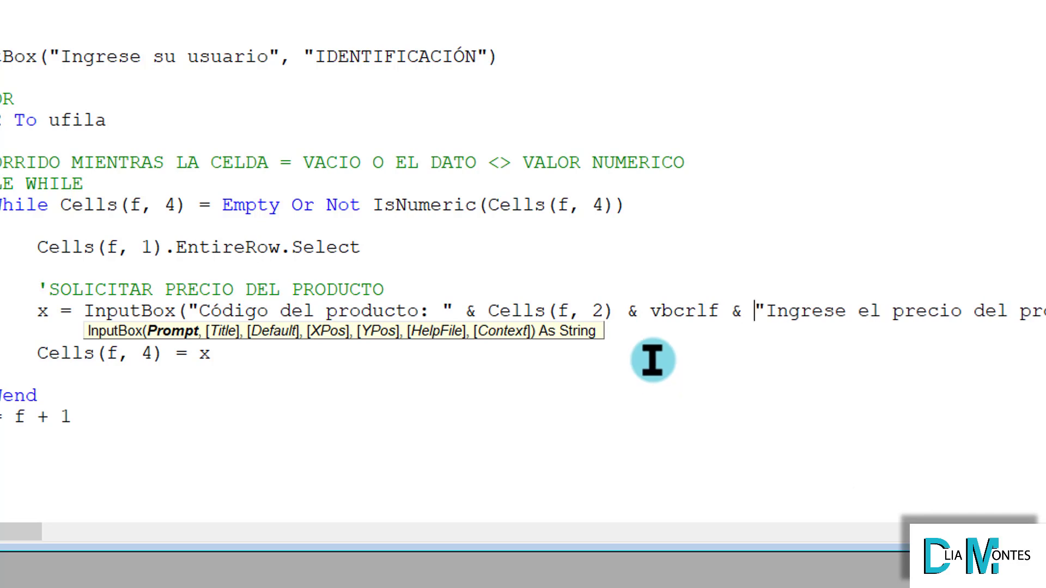
{"action": "left_click", "coordinate": [675, 353]}
Step: Copy the & vbCrLf piece and paste a second line break before the request
{"action": "left_click_drag", "start_coordinate": [728, 305], "coordinate": [651, 302]}
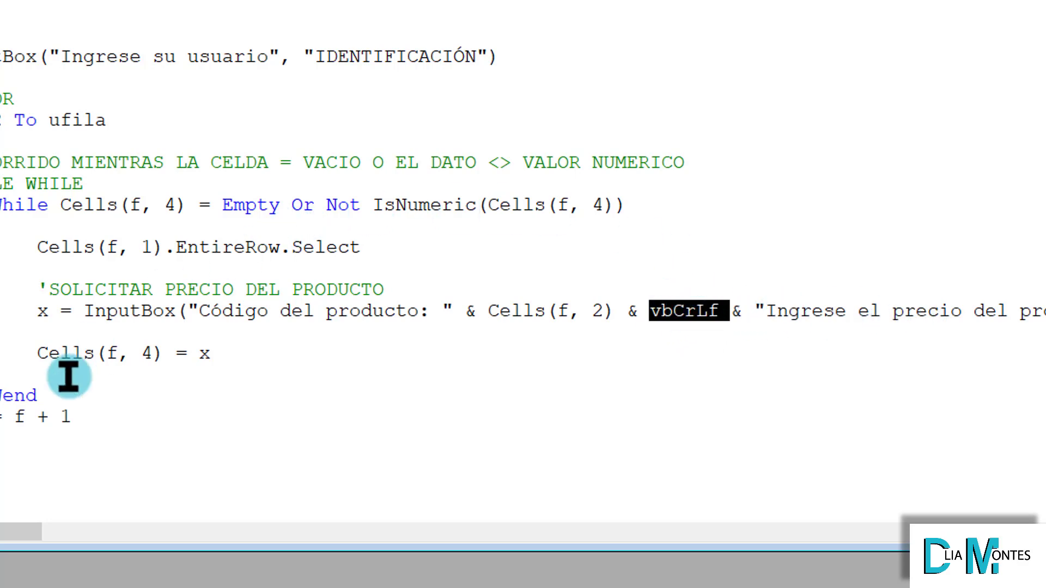
{"action": "left_click", "coordinate": [681, 322]}
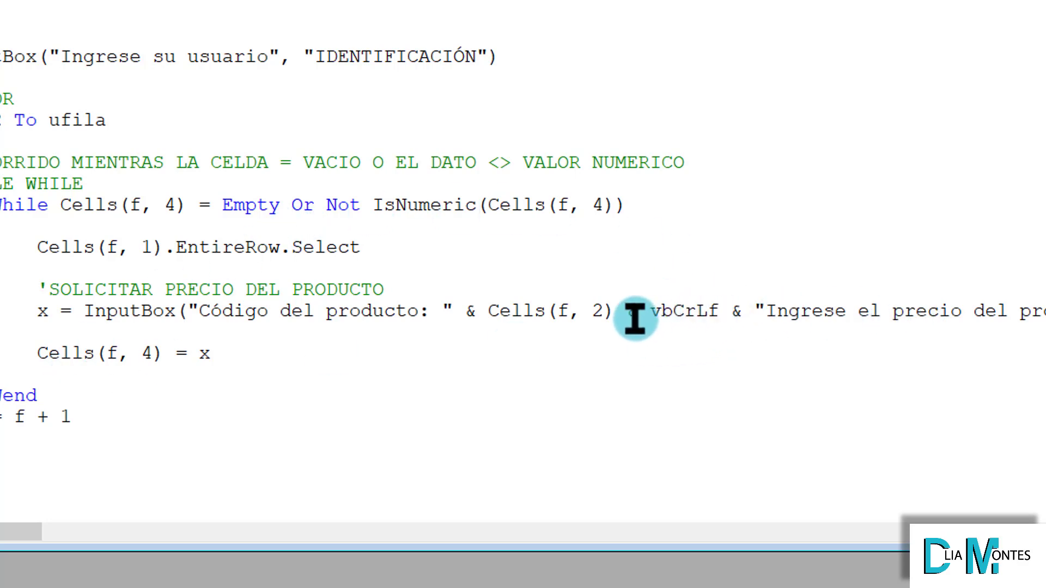
{"action": "left_click_drag", "start_coordinate": [627, 316], "coordinate": [706, 302]}
{"action": "key", "text": "ctrl+c"}
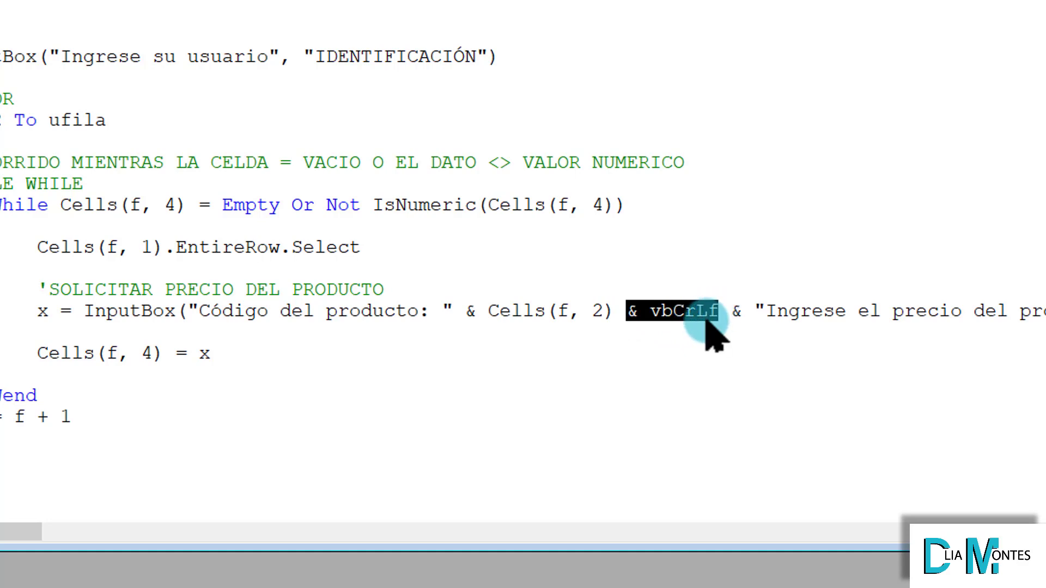
{"action": "left_click", "coordinate": [730, 310]}
{"action": "key", "text": "ctrl+v"}
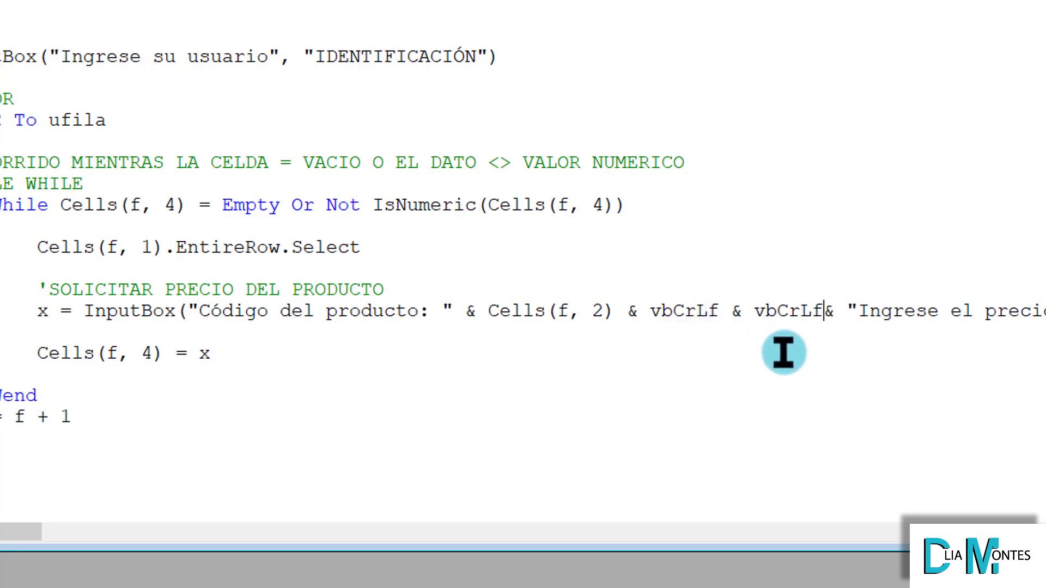
{"action": "left_click", "coordinate": [779, 352]}
Step: Fix the compile error in the prompt line and confirm both vbCrLf breaks are in place
{"action": "left_click", "coordinate": [357, 249]}
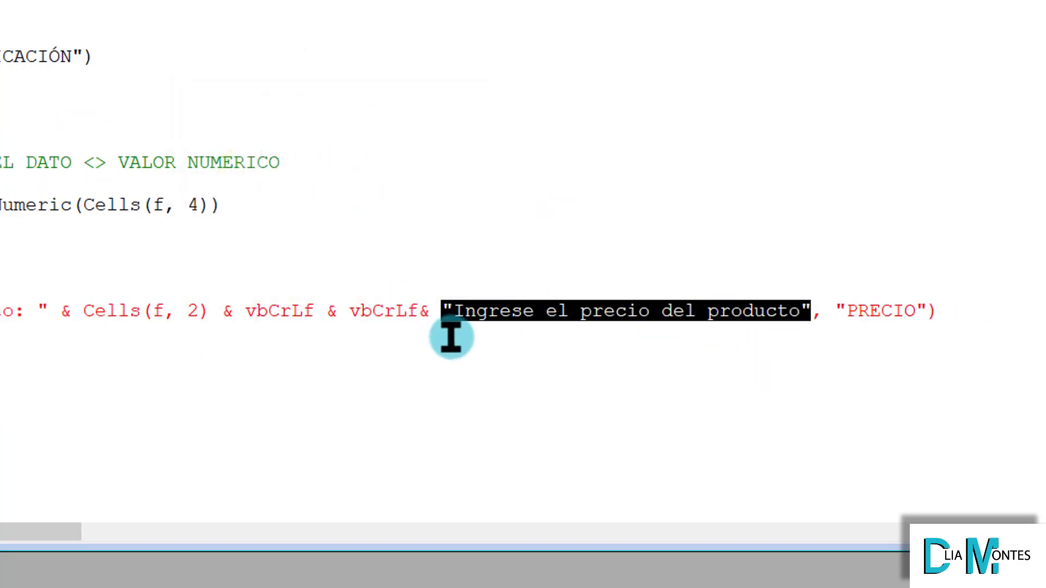
{"action": "left_click", "coordinate": [391, 307]}
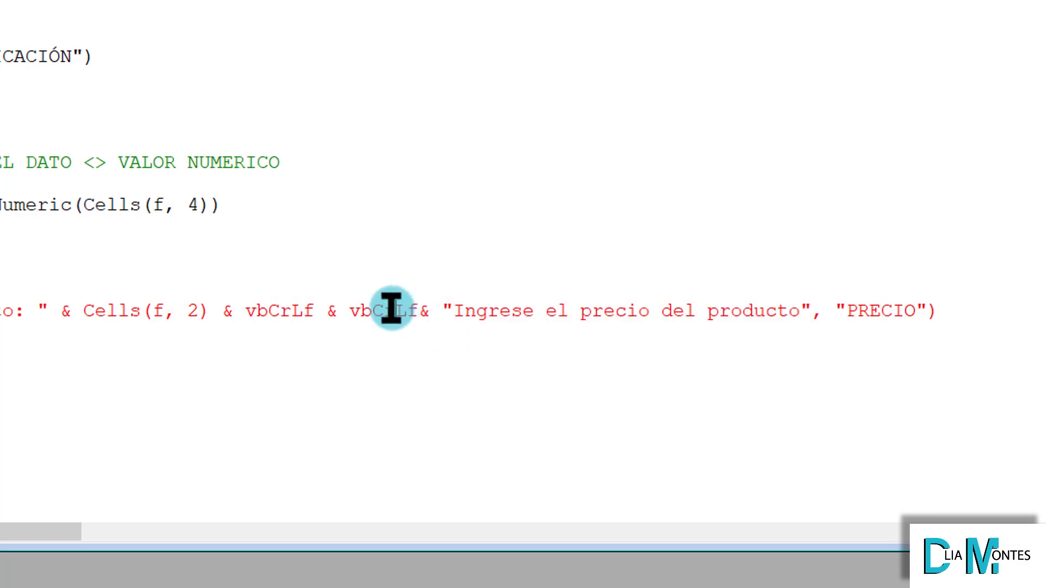
{"action": "left_click", "coordinate": [420, 311]}
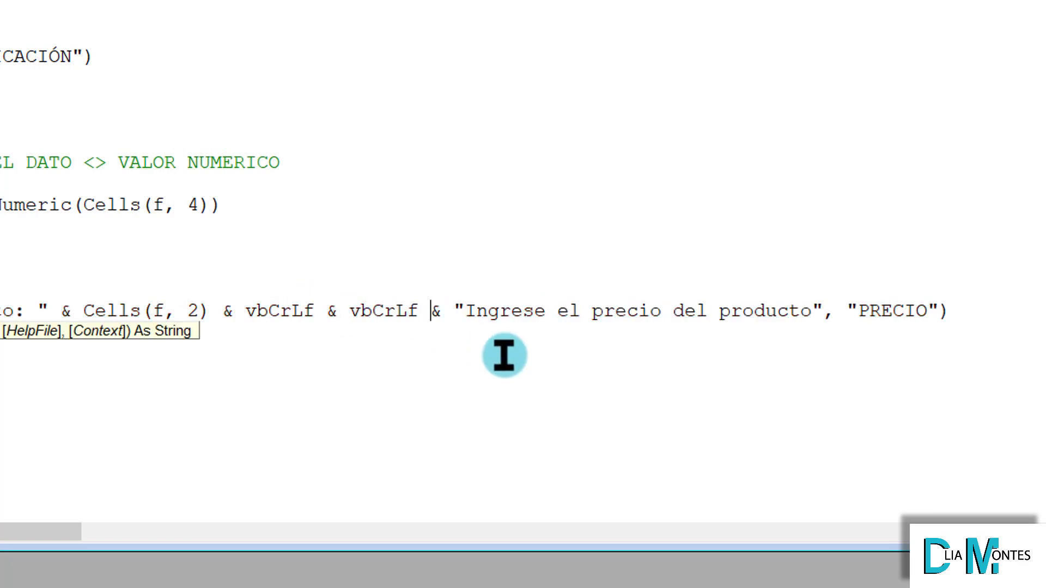
{"action": "left_click", "coordinate": [504, 355]}
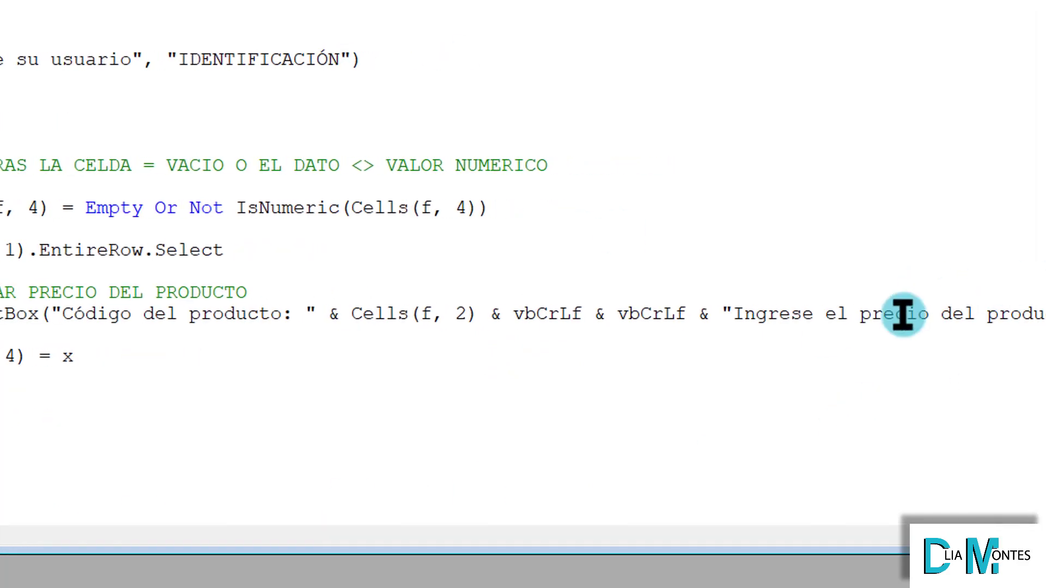
{"action": "left_click_drag", "start_coordinate": [462, 302], "coordinate": [636, 297]}
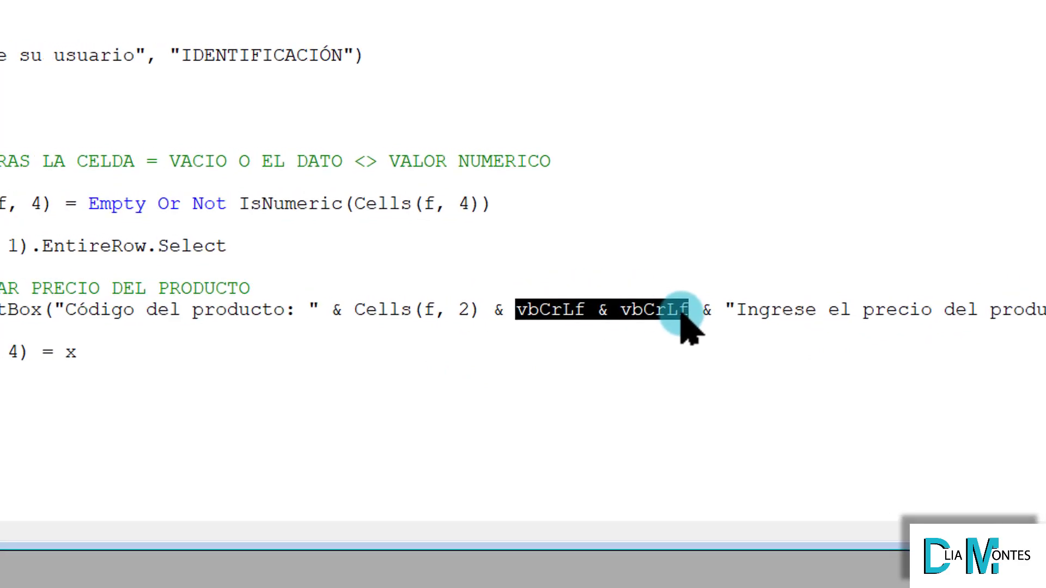
{"action": "left_click", "coordinate": [125, 417]}
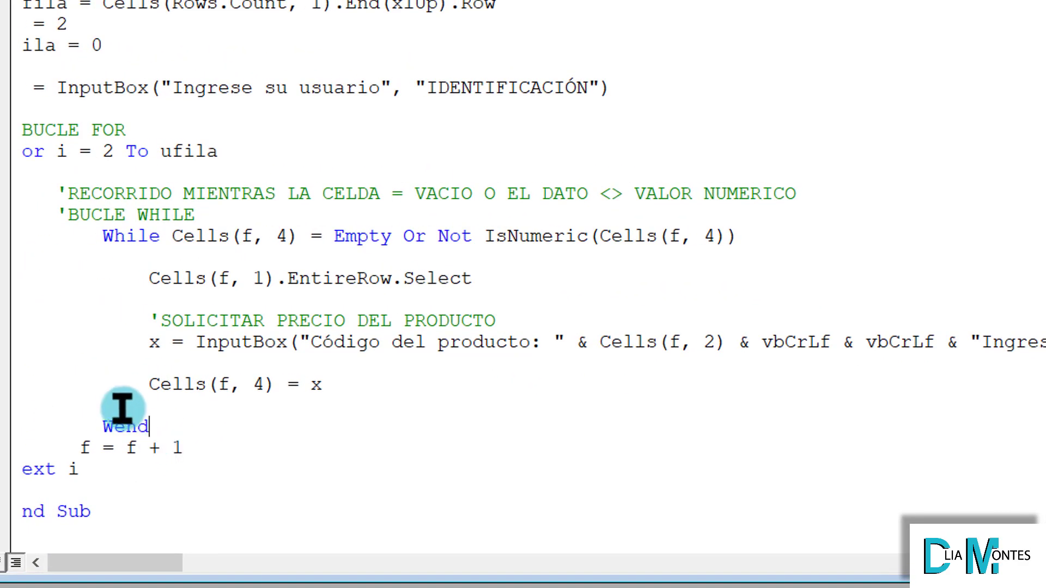
{"action": "left_click", "coordinate": [49, 490]}
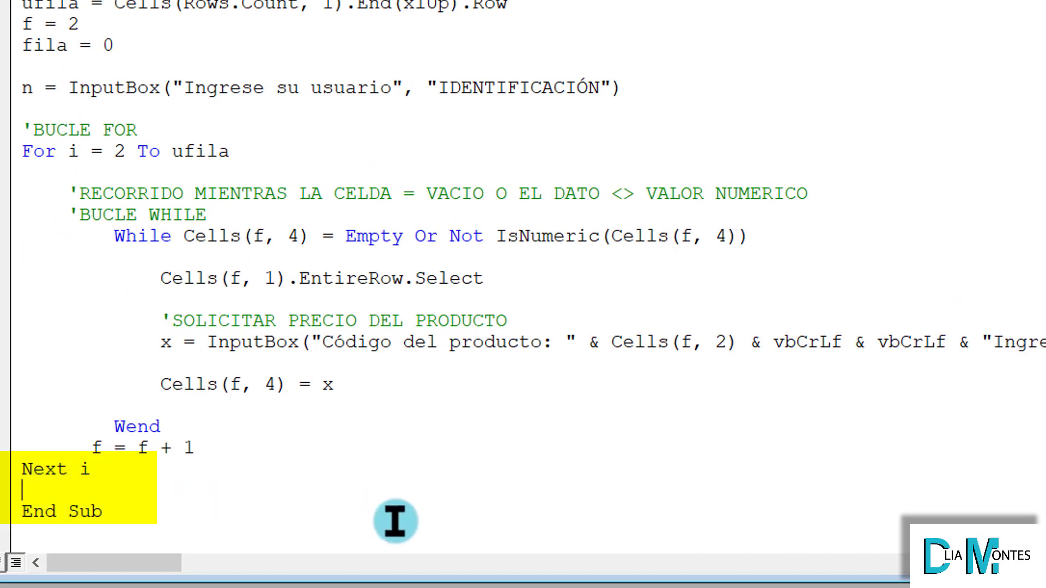
{"action": "key", "text": "BackSpace"}
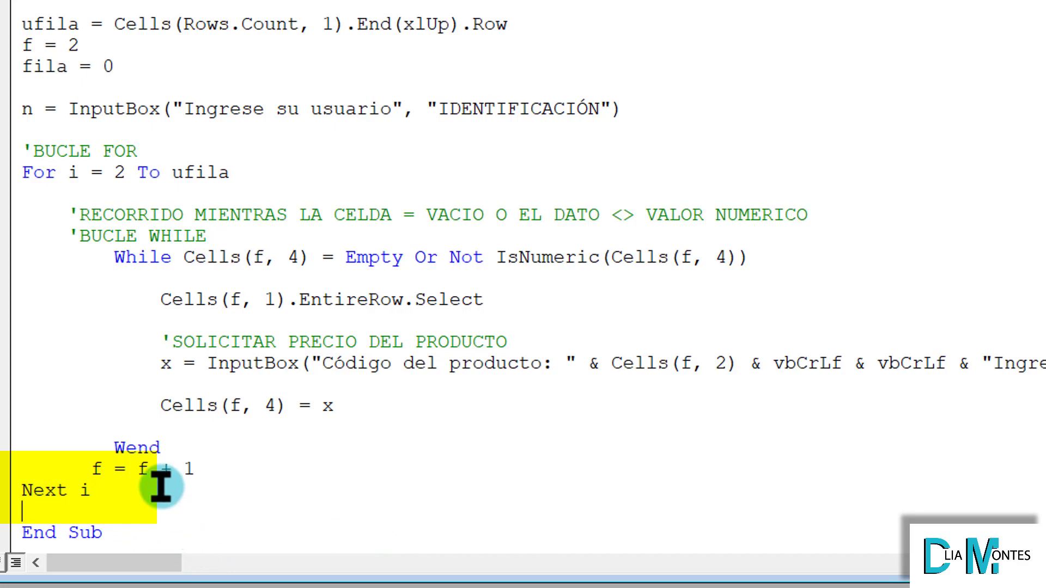
{"action": "scroll", "coordinate": [158, 476], "scroll_direction": "down", "scroll_amount": 1}
{"action": "left_click_drag", "start_coordinate": [27, 466], "coordinate": [89, 468]}
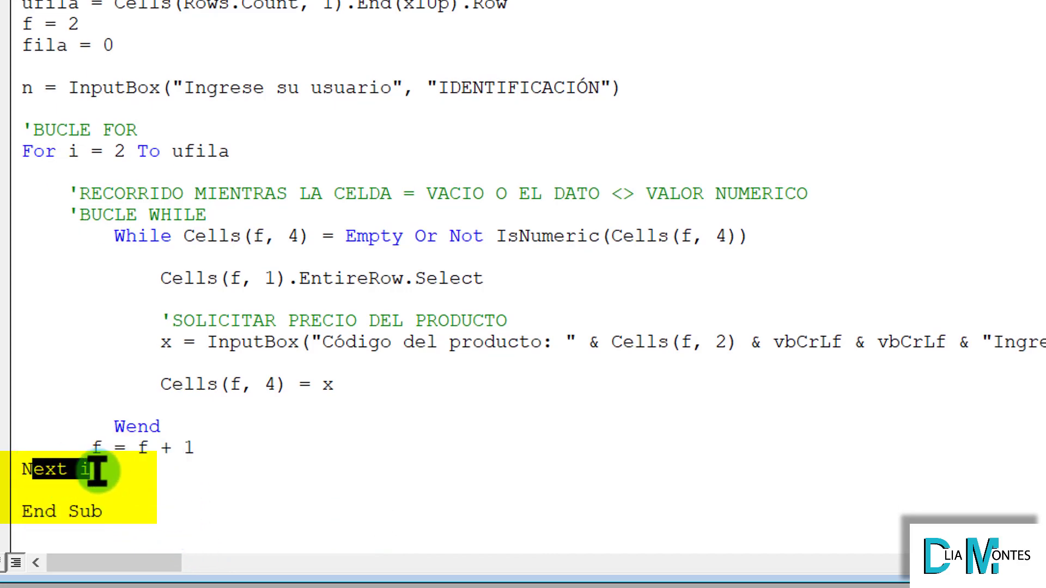
{"action": "left_click", "coordinate": [102, 473]}
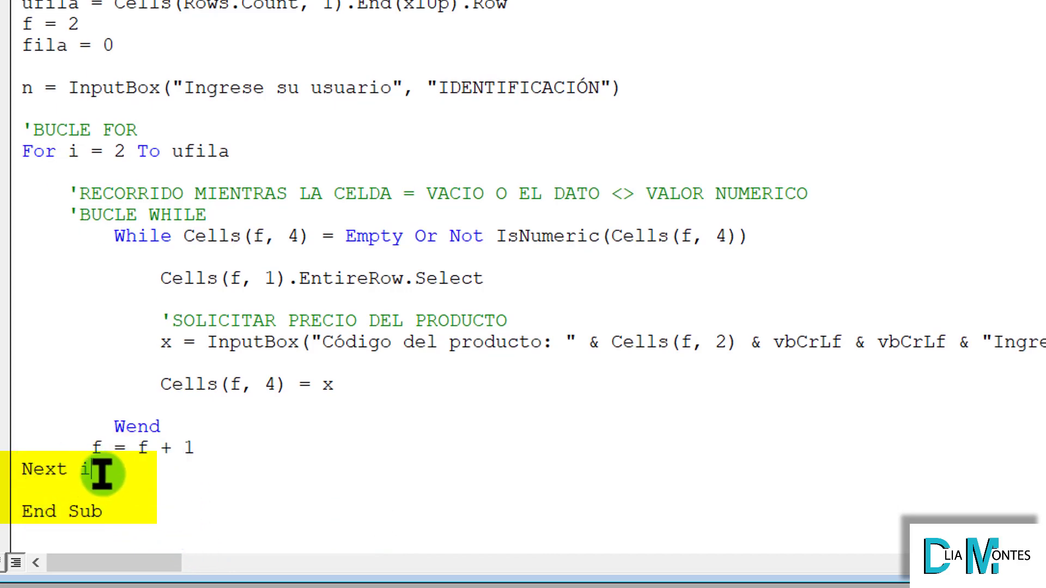
{"action": "left_click", "coordinate": [31, 485]}
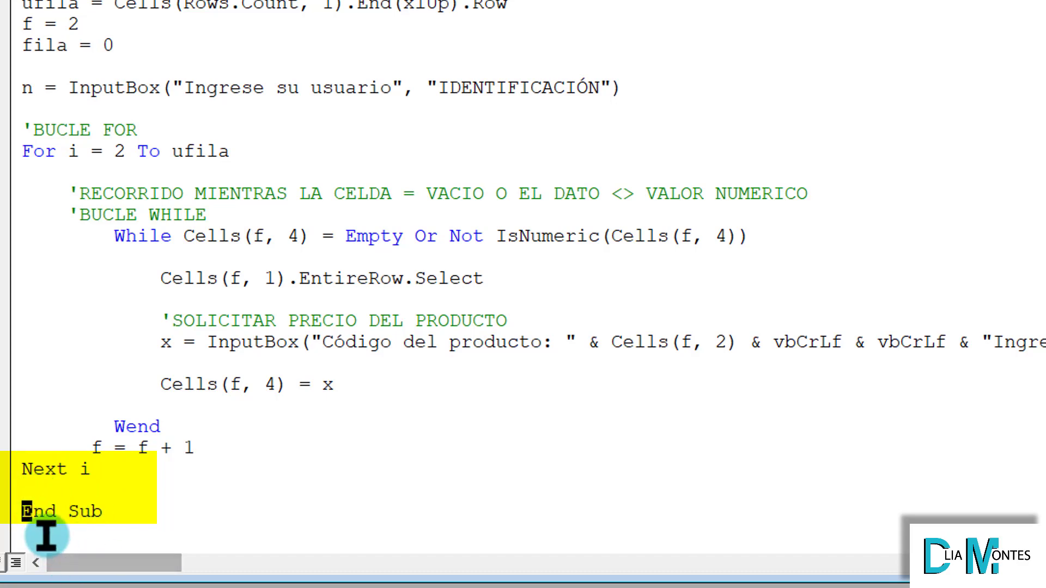
{"action": "left_click", "coordinate": [25, 510]}
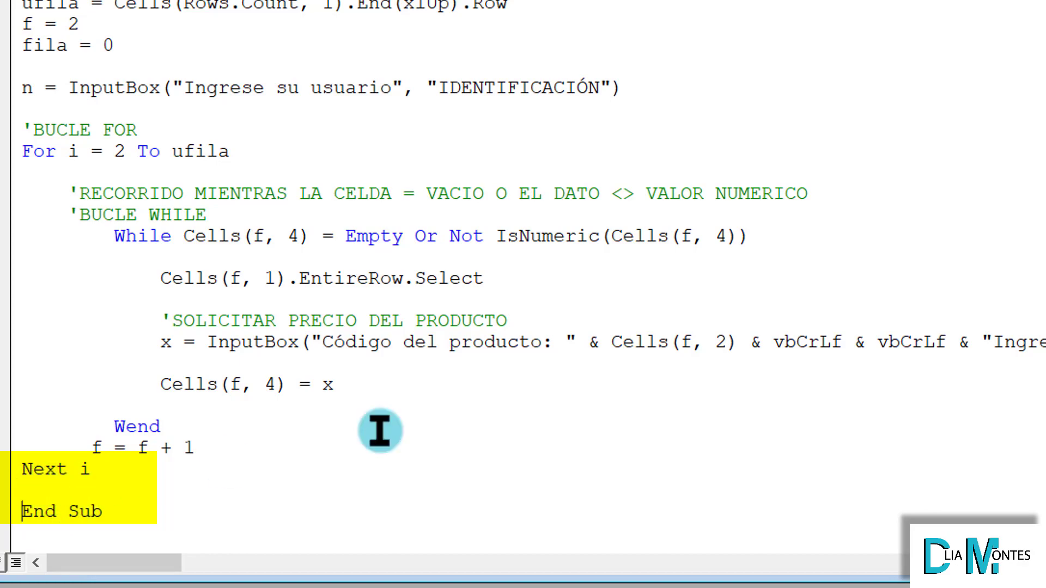
{"action": "left_click", "coordinate": [697, 342]}
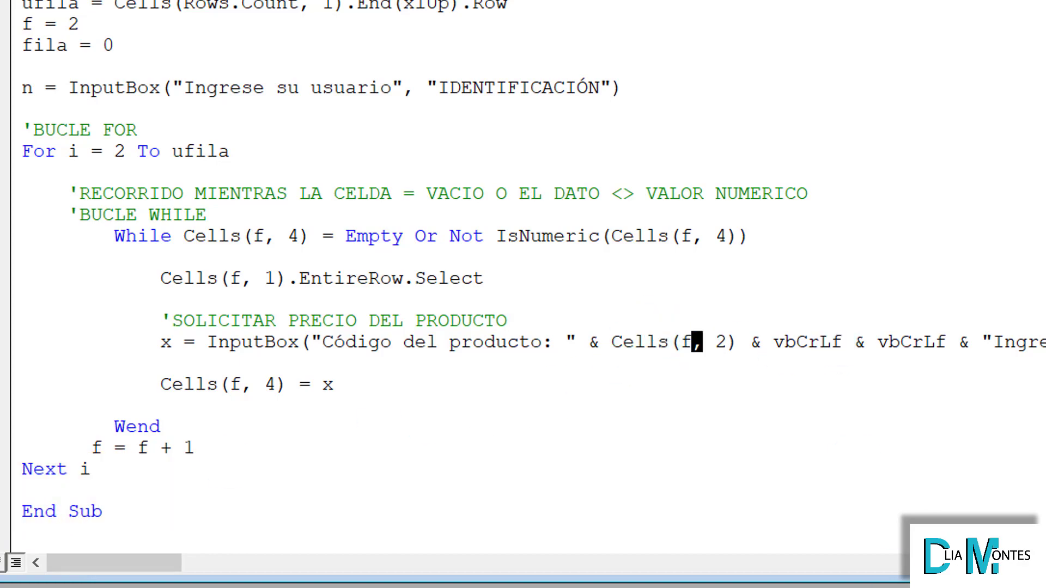
Step: Test-run the macro with a placeholder user name, move the PRECIO prompt aside, cancel, and stop at error 13
{"action": "key", "text": "F5"}
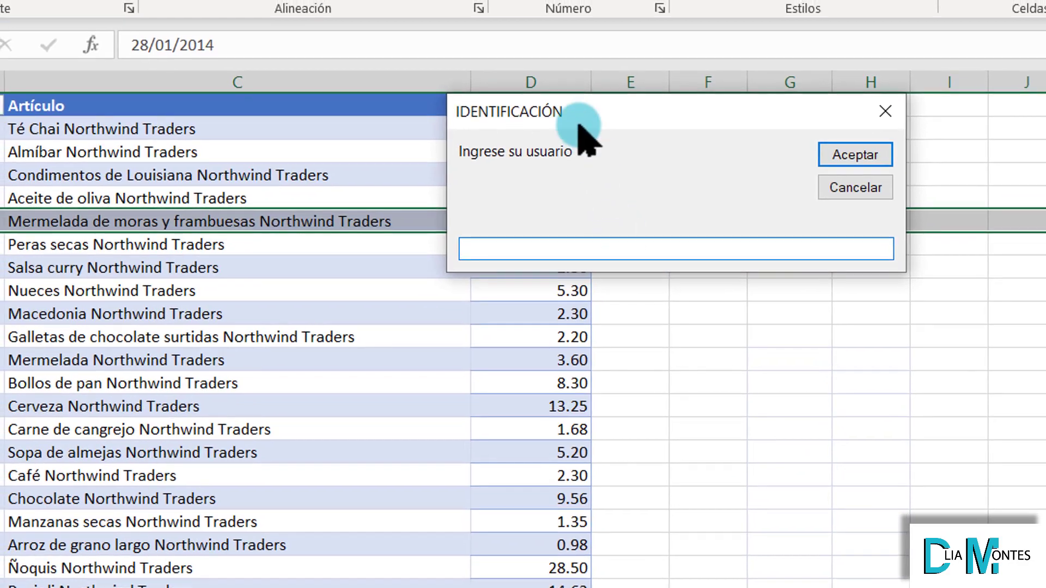
{"action": "type", "text": "dfgdfg"}
{"action": "key", "text": "Return"}
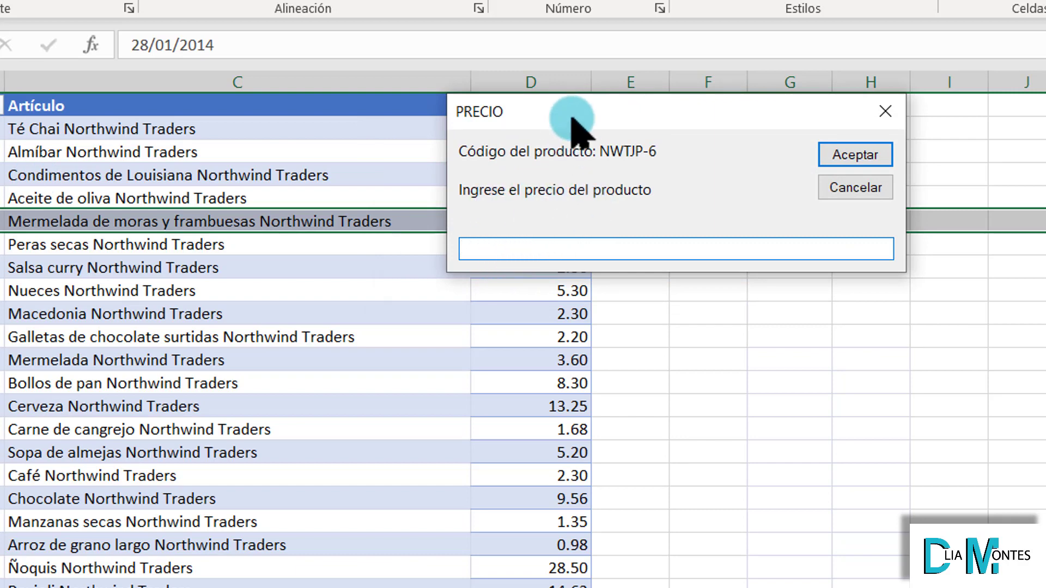
{"action": "left_click_drag", "start_coordinate": [572, 112], "coordinate": [508, 183]}
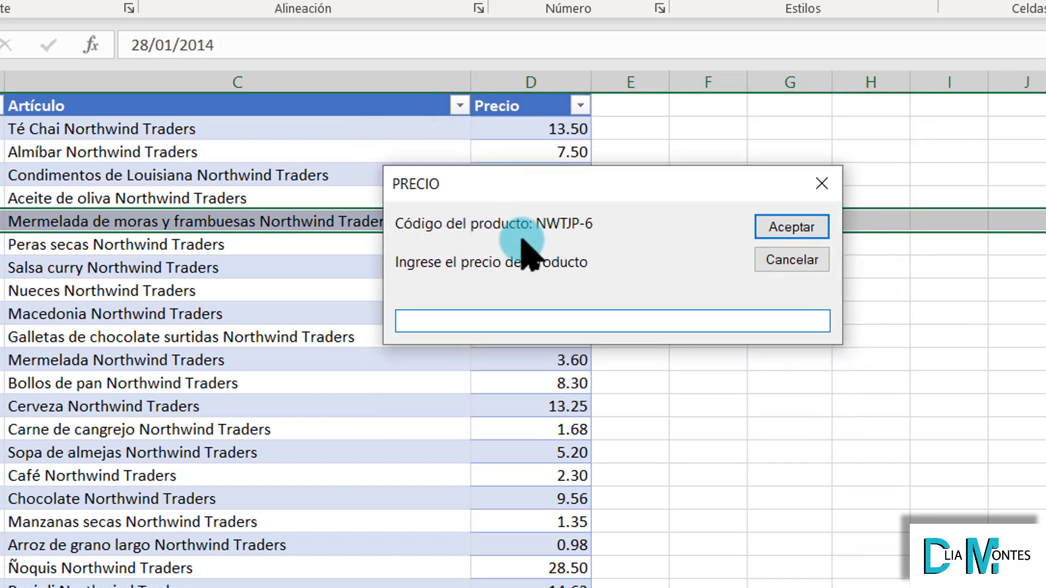
{"action": "left_click_drag", "start_coordinate": [482, 184], "coordinate": [454, 166]}
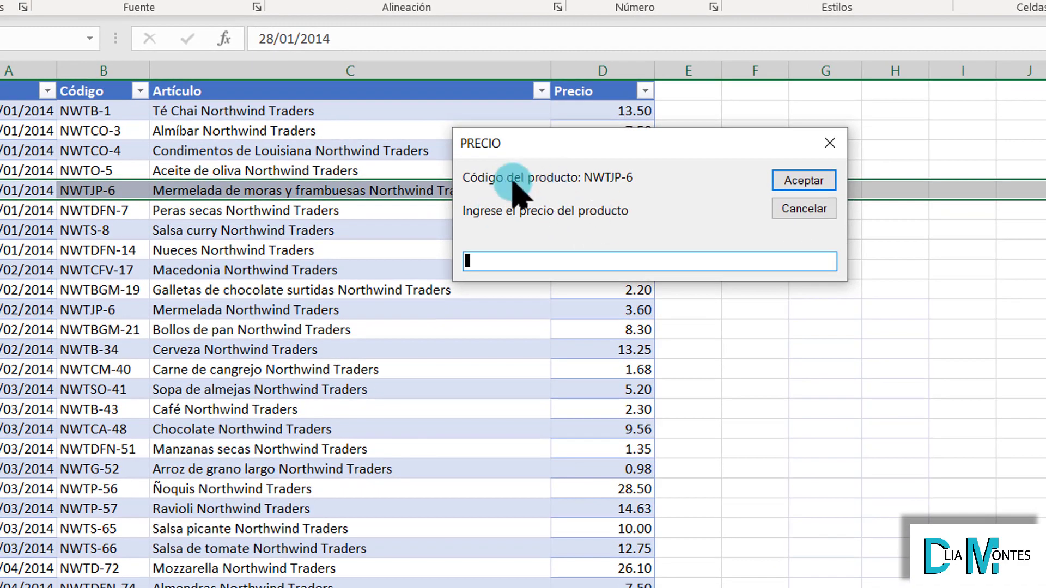
{"action": "left_click", "coordinate": [820, 211]}
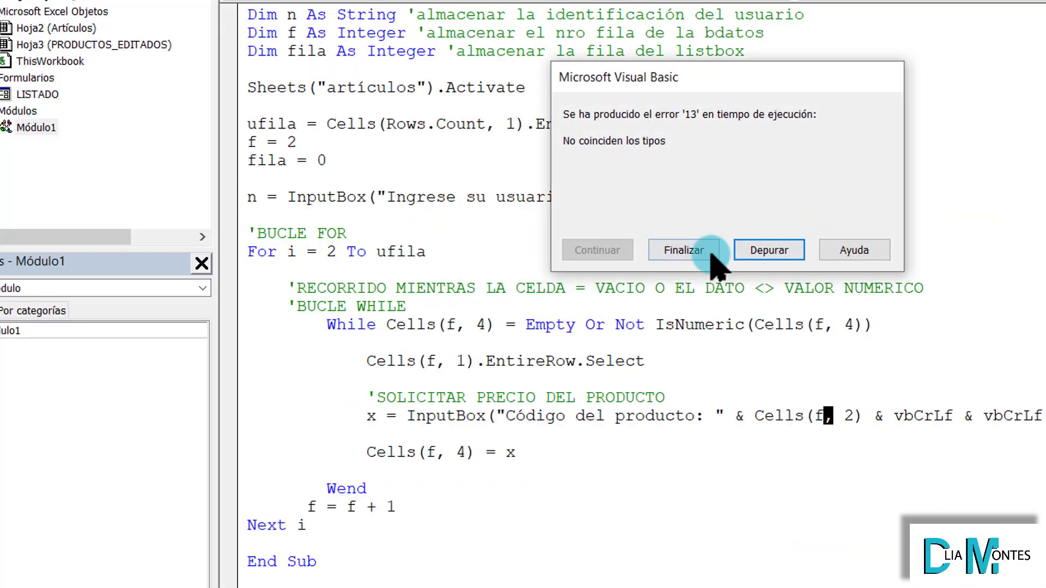
{"action": "left_click", "coordinate": [711, 255]}
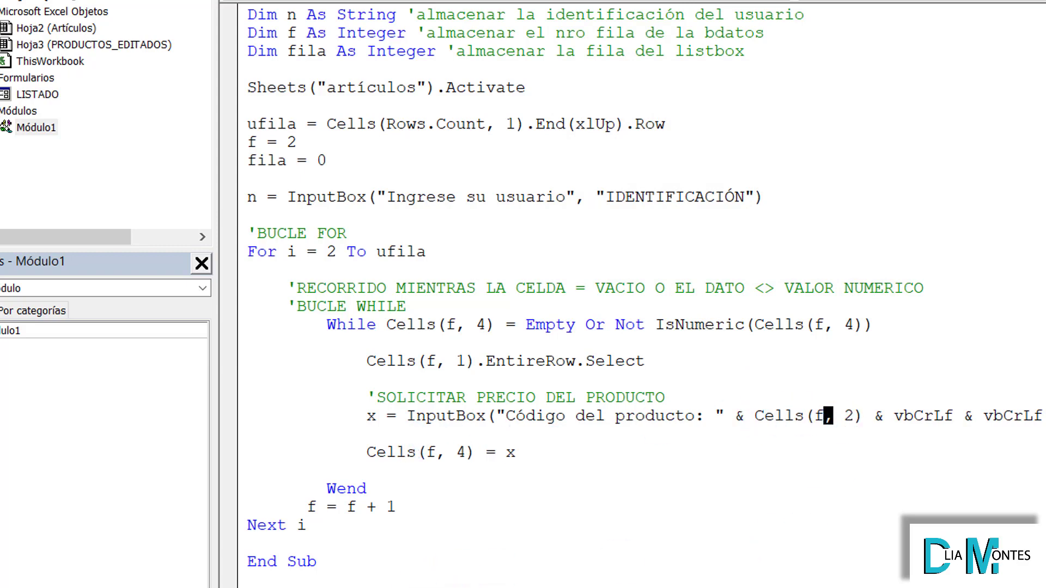
Step: Type "Artículo: " & Cells(f, 3) & before the price request text in the InputBox prompt
{"action": "scroll", "coordinate": [637, 294], "scroll_direction": "right", "scroll_amount": 7}
{"action": "scroll", "coordinate": [637, 294], "scroll_direction": "right", "scroll_amount": 3}
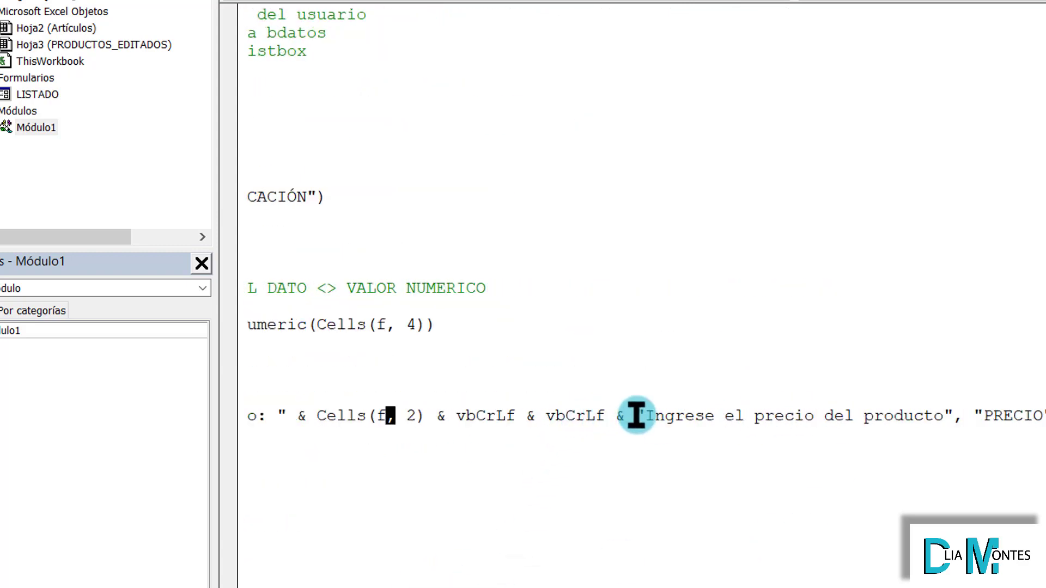
{"action": "left_click_drag", "start_coordinate": [635, 415], "coordinate": [933, 416]}
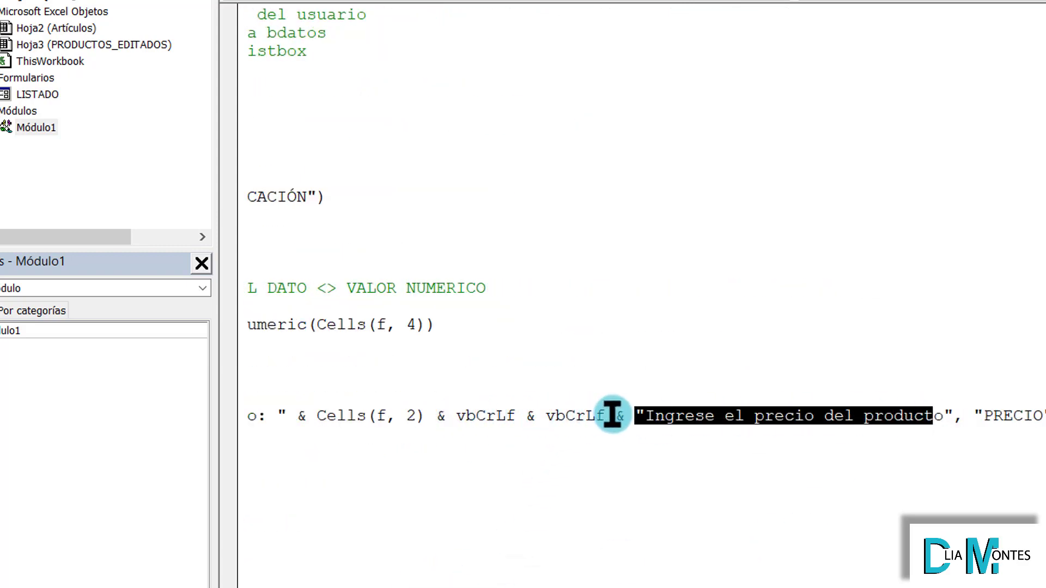
{"action": "left_click", "coordinate": [630, 433]}
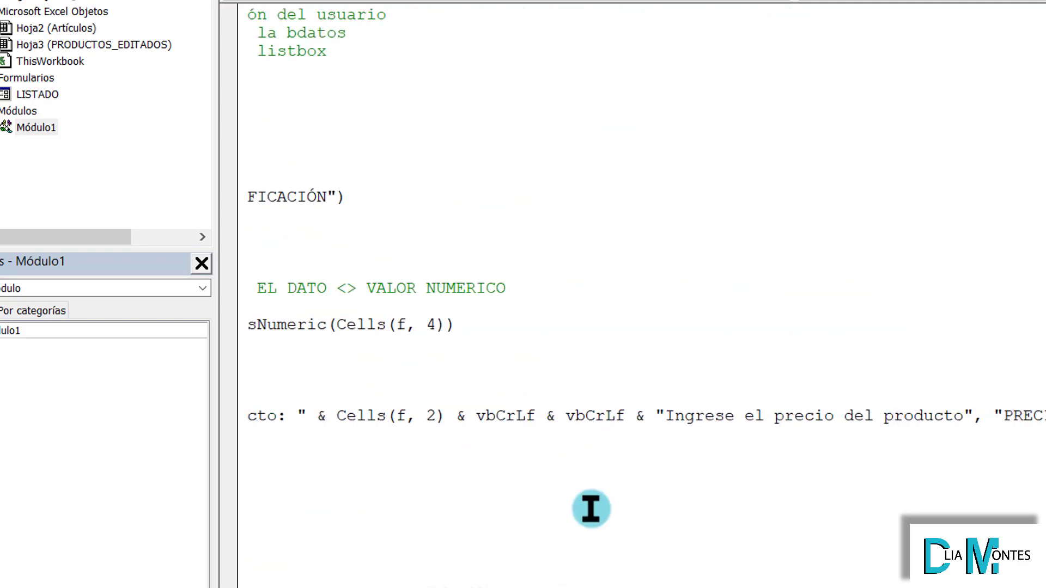
{"action": "left_click", "coordinate": [648, 418]}
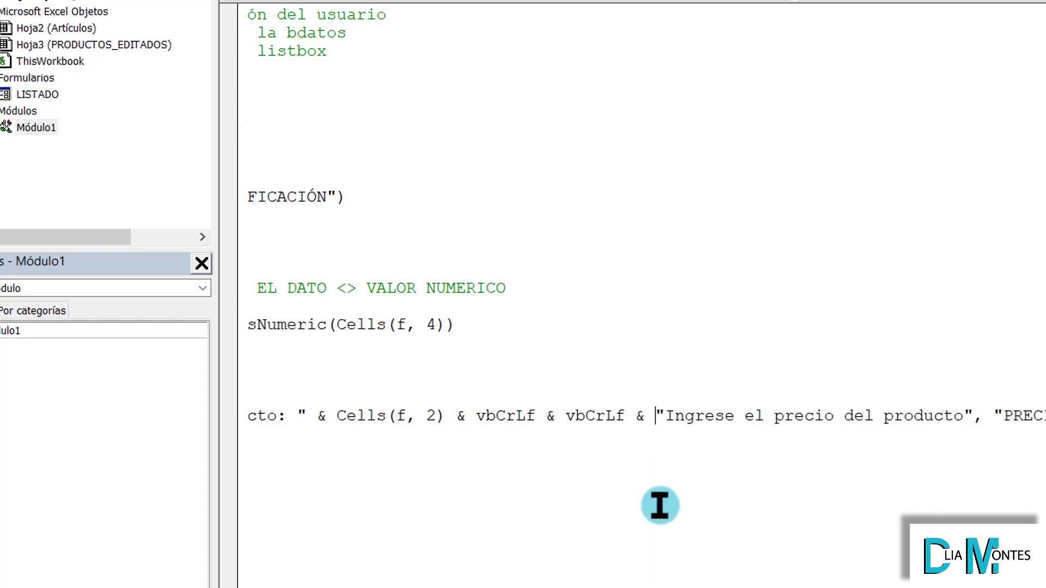
{"action": "type", "text": "\"Precio"}
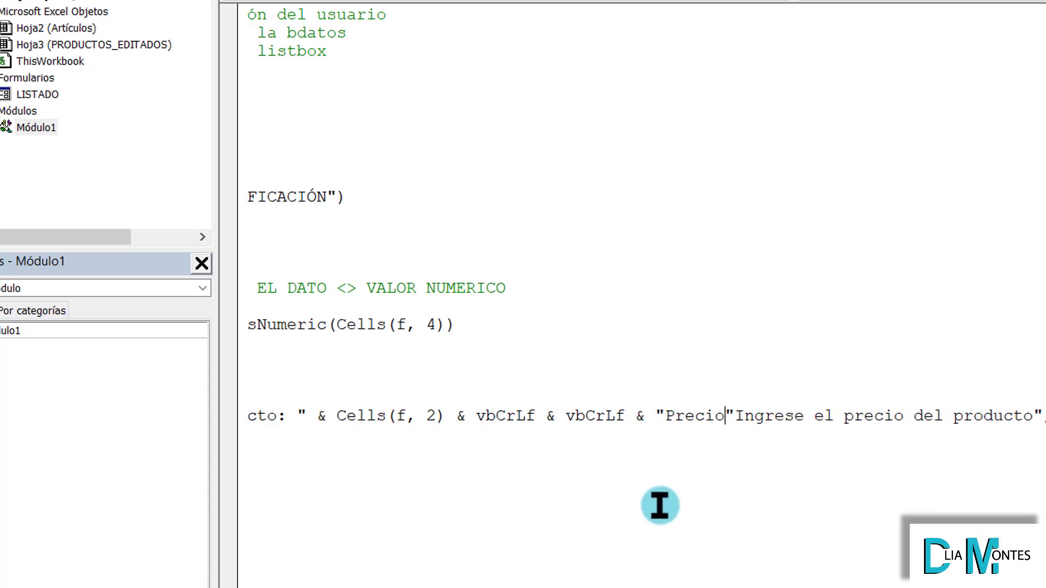
{"action": "type", "text": " del"}
{"action": "key", "text": "BackSpace"}
{"action": "key", "text": "BackSpace"}
{"action": "key", "text": "BackSpace"}
{"action": "key", "text": "BackSpace"}
{"action": "key", "text": "BackSpace"}
{"action": "key", "text": "BackSpace"}
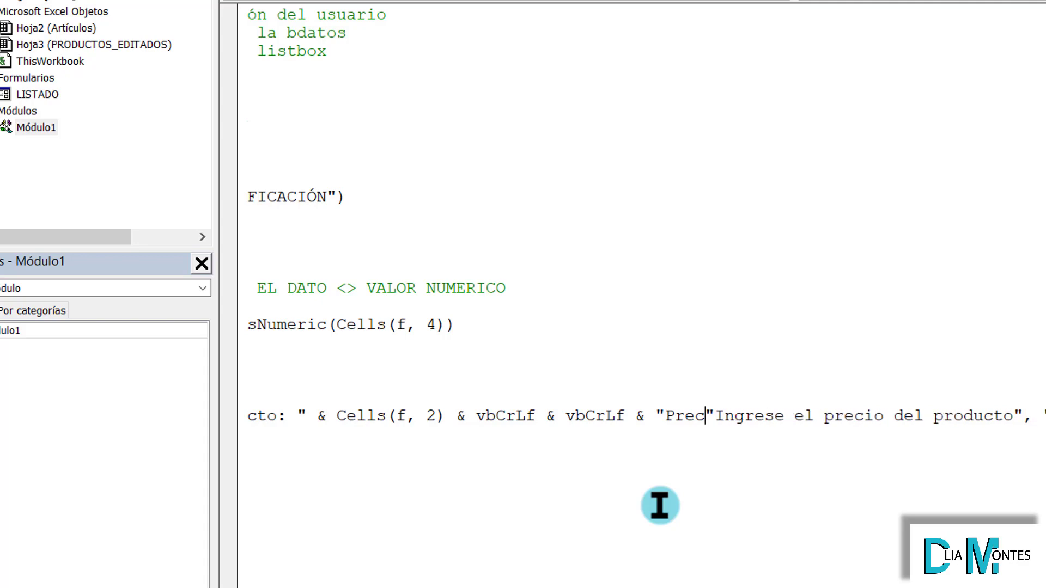
{"action": "key", "text": "BackSpace"}
{"action": "key", "text": "BackSpace"}
{"action": "key", "text": "BackSpace"}
{"action": "key", "text": "BackSpace"}
{"action": "type", "text": "Ar"}
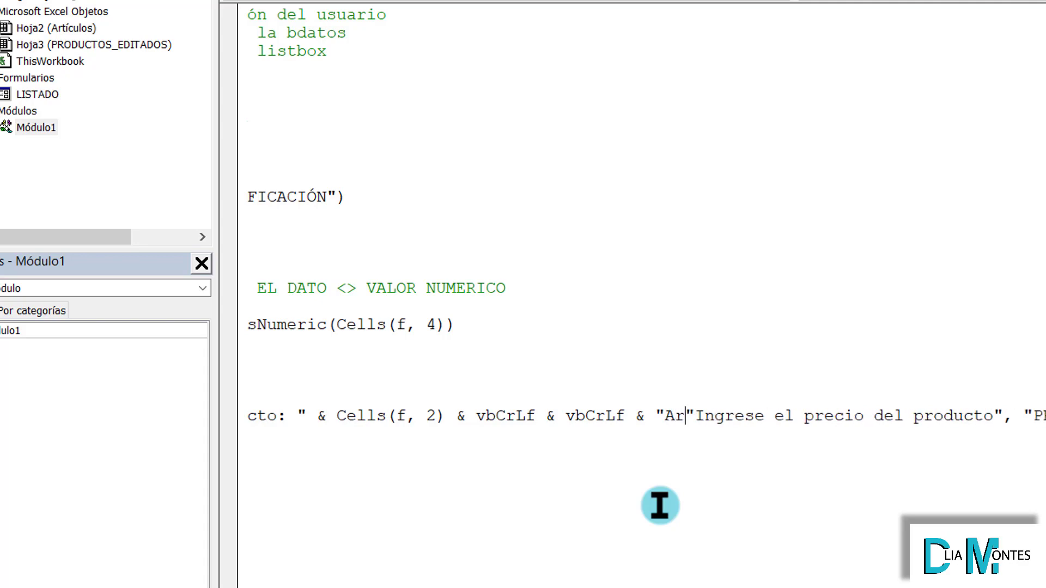
{"action": "type", "text": "tículo"}
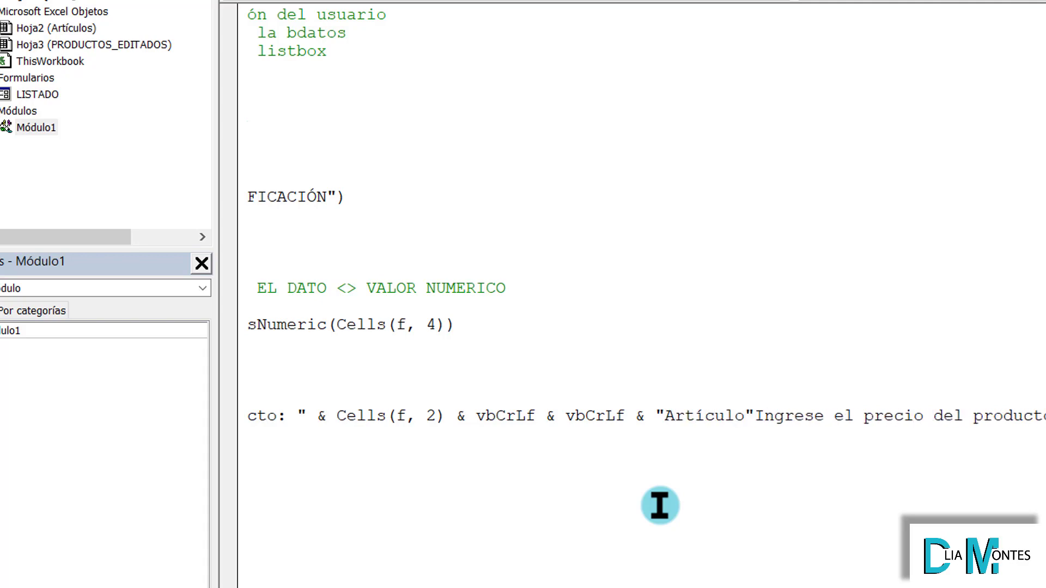
{"action": "type", "text": ": \""}
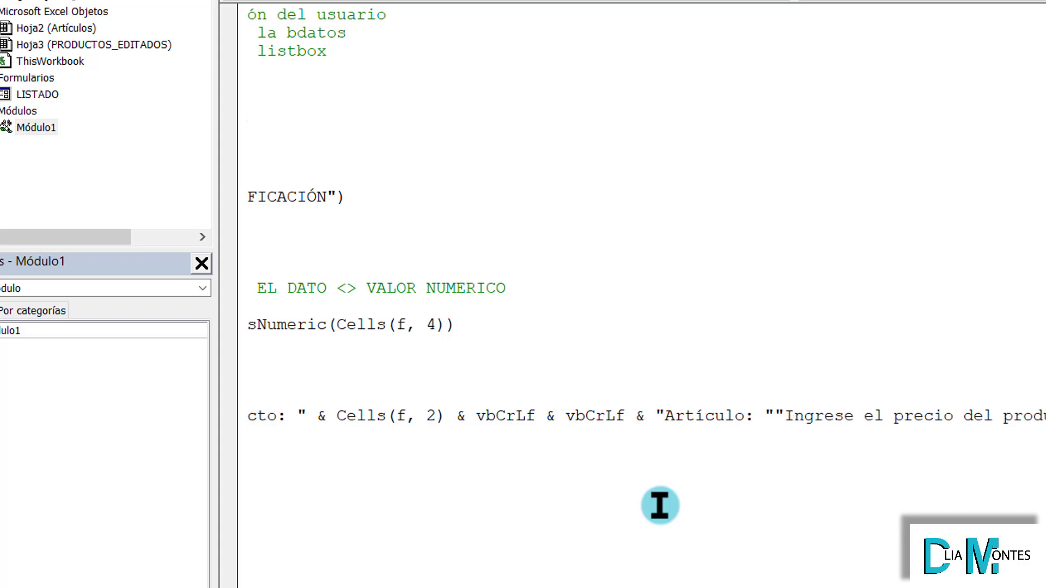
{"action": "type", "text": " & cells"}
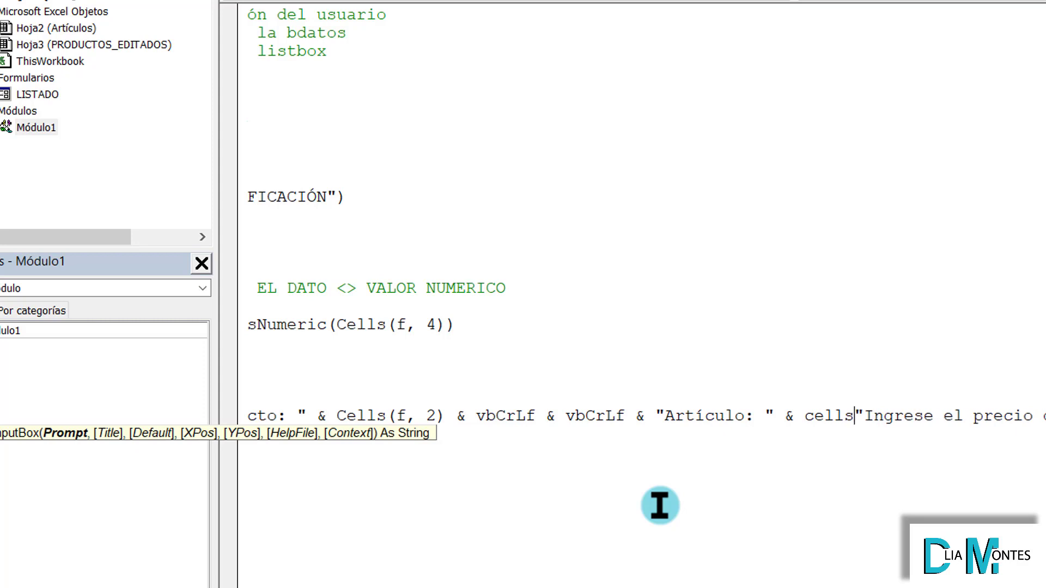
{"action": "type", "text": "(f"}
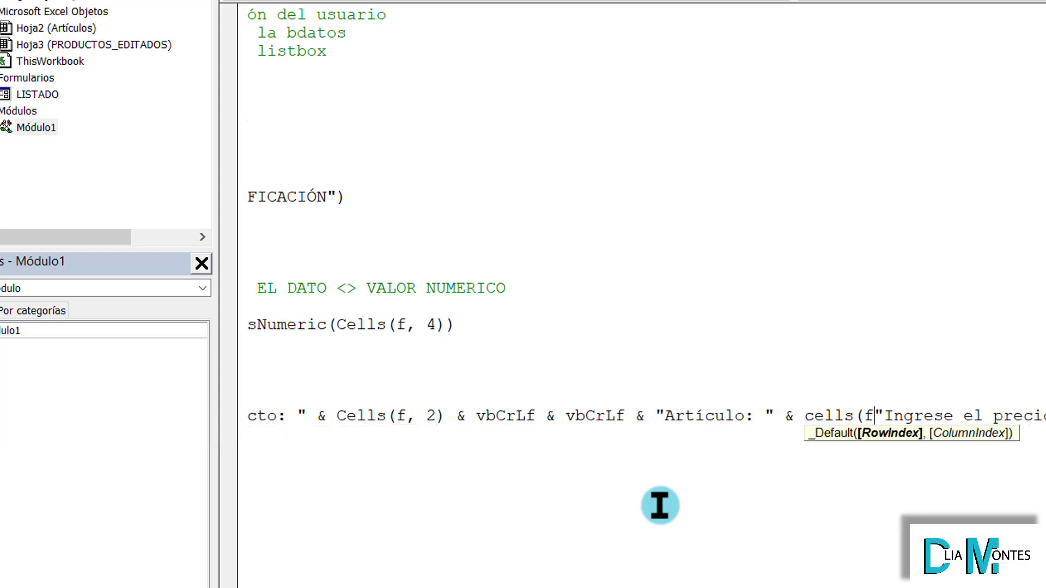
{"action": "type", "text": ","}
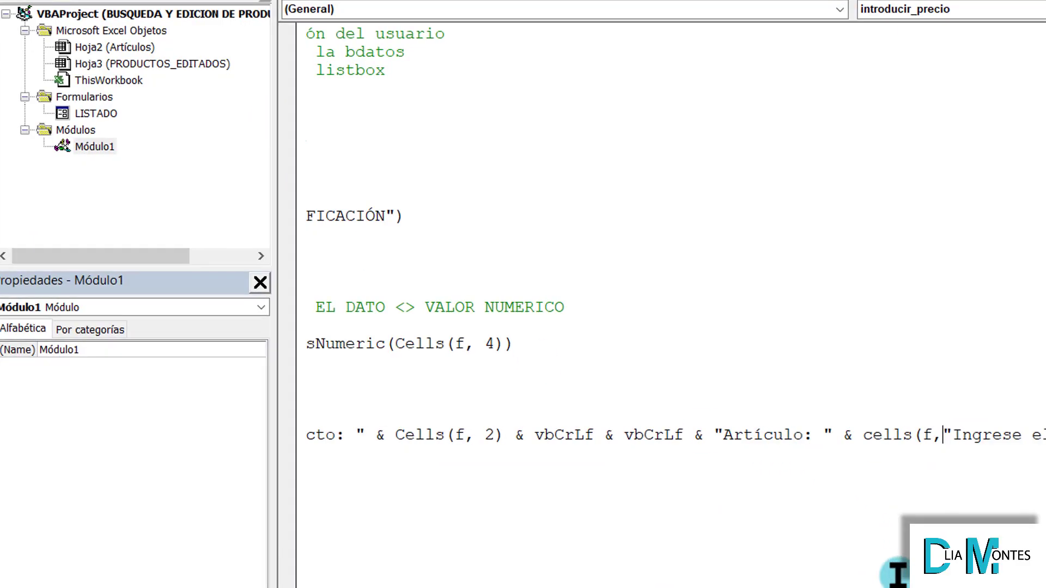
{"action": "type", "text": "3) &"}
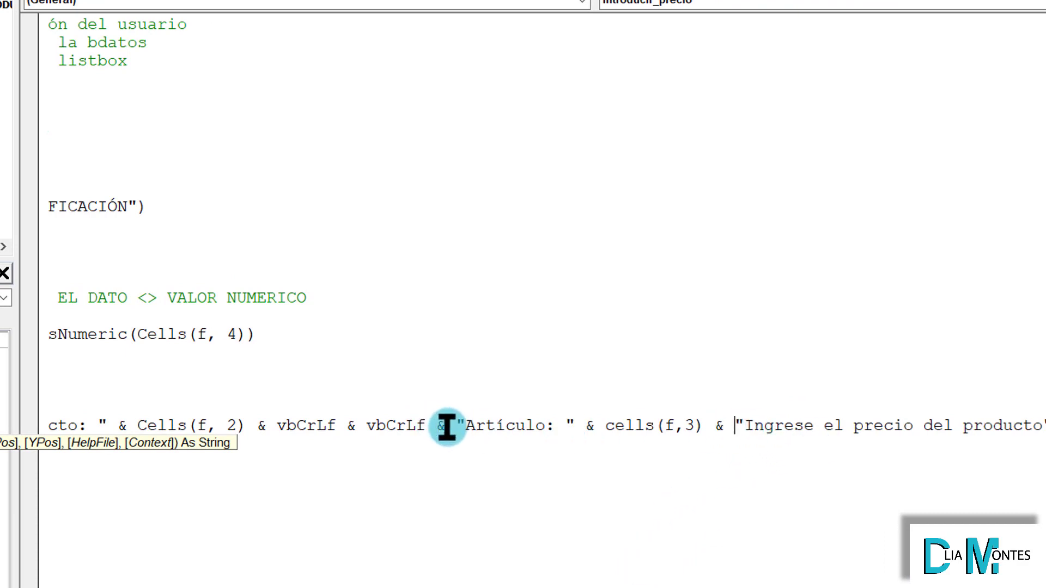
Step: Paste two vbCrLf breaks after the article name and add the missing & to fix the compile error
{"action": "left_click_drag", "start_coordinate": [425, 426], "coordinate": [258, 420]}
{"action": "key", "text": "ctrl+c"}
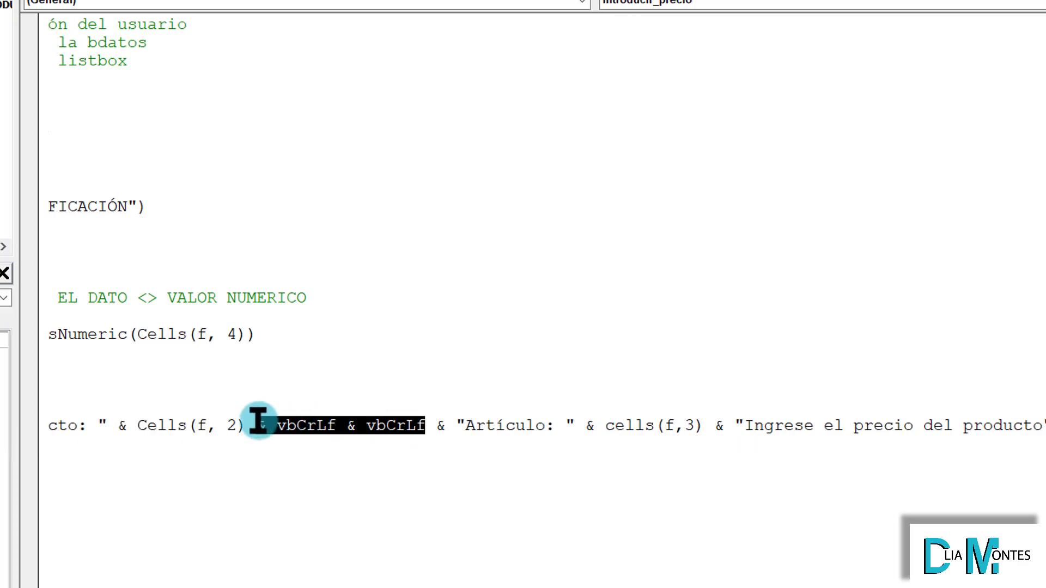
{"action": "left_click", "coordinate": [732, 426]}
{"action": "key", "text": "ctrl+v"}
{"action": "left_click", "coordinate": [833, 490]}
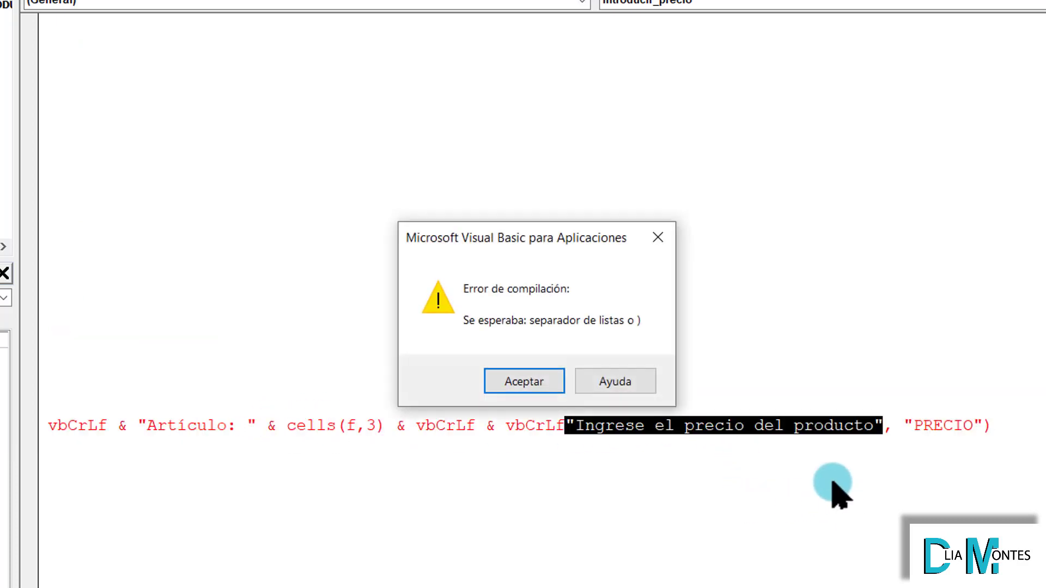
{"action": "left_click", "coordinate": [539, 388]}
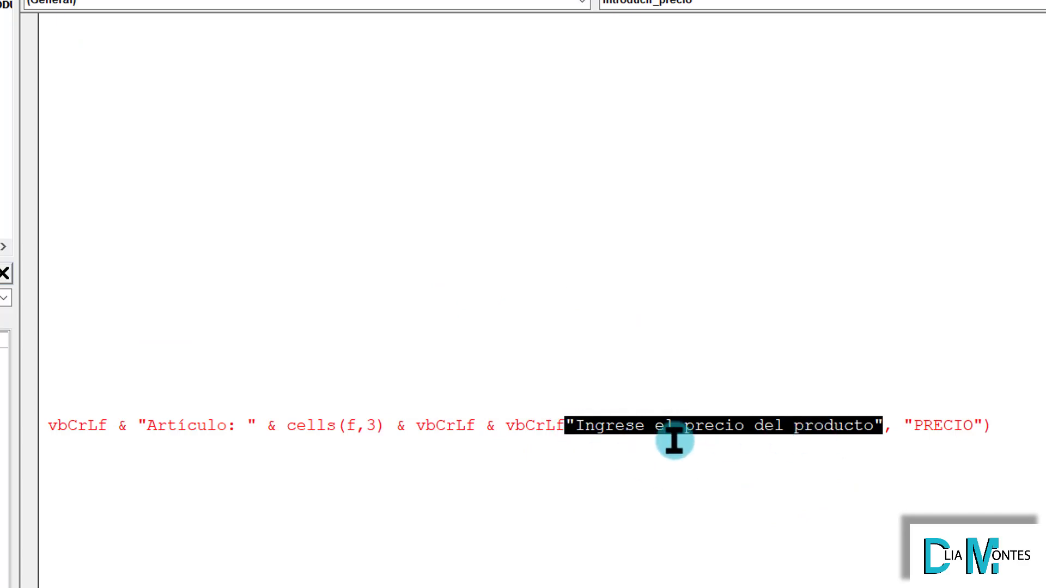
{"action": "left_click", "coordinate": [627, 465]}
{"action": "left_click_drag", "start_coordinate": [253, 586], "coordinate": [259, 586]}
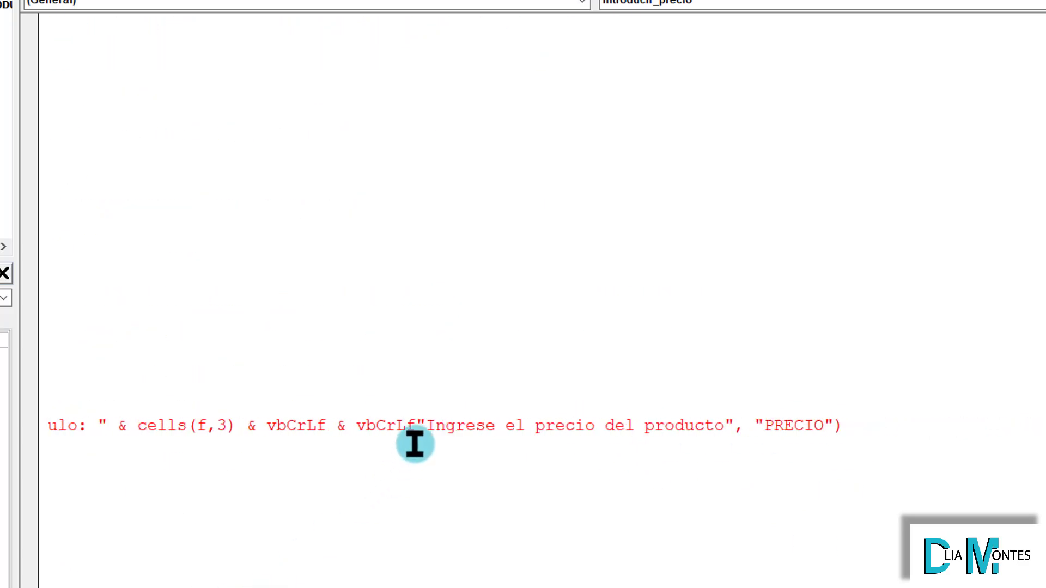
{"action": "left_click", "coordinate": [416, 425]}
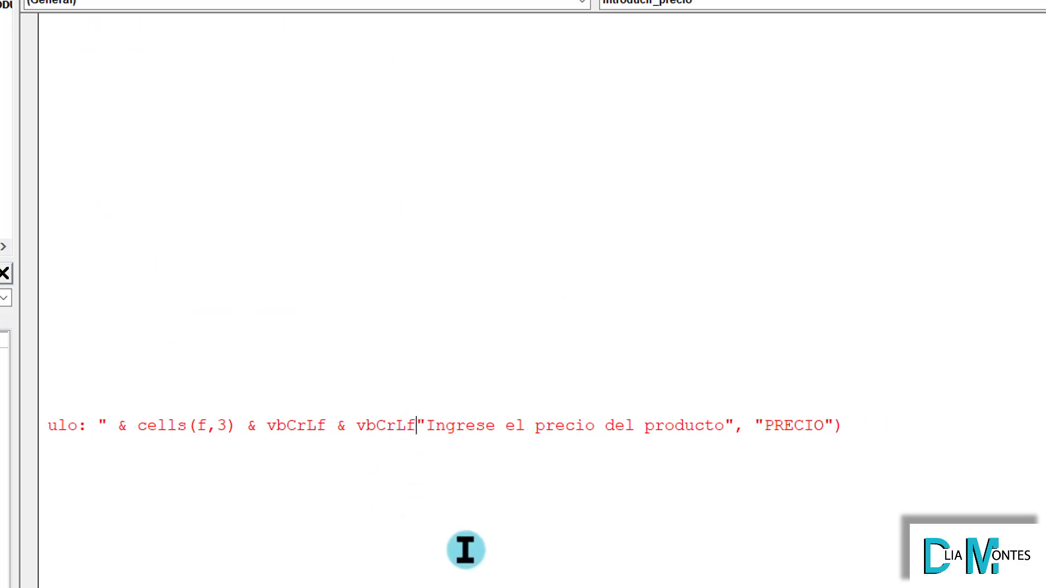
{"action": "type", "text": "&"}
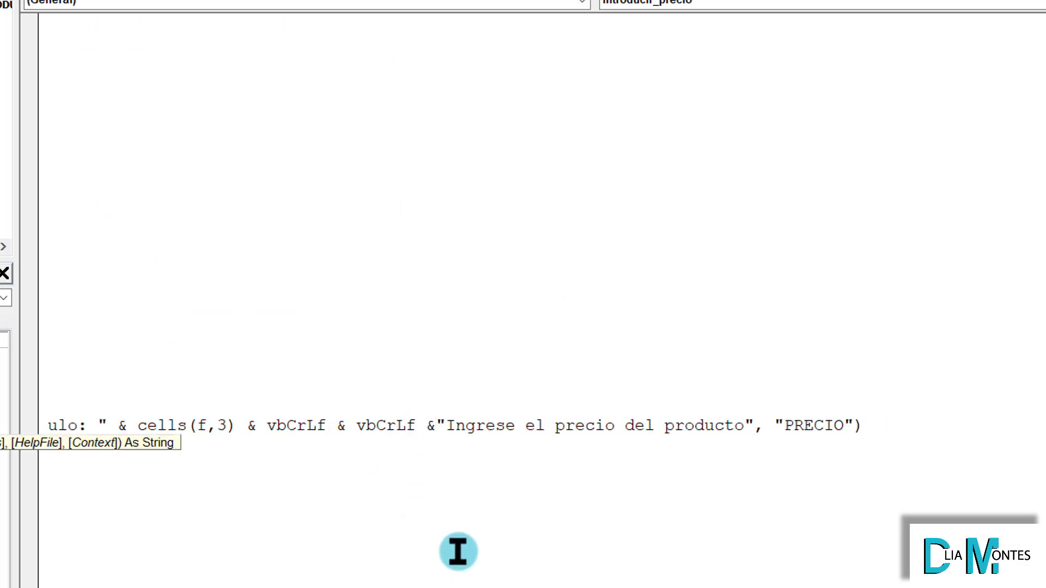
{"action": "key", "text": "Return"}
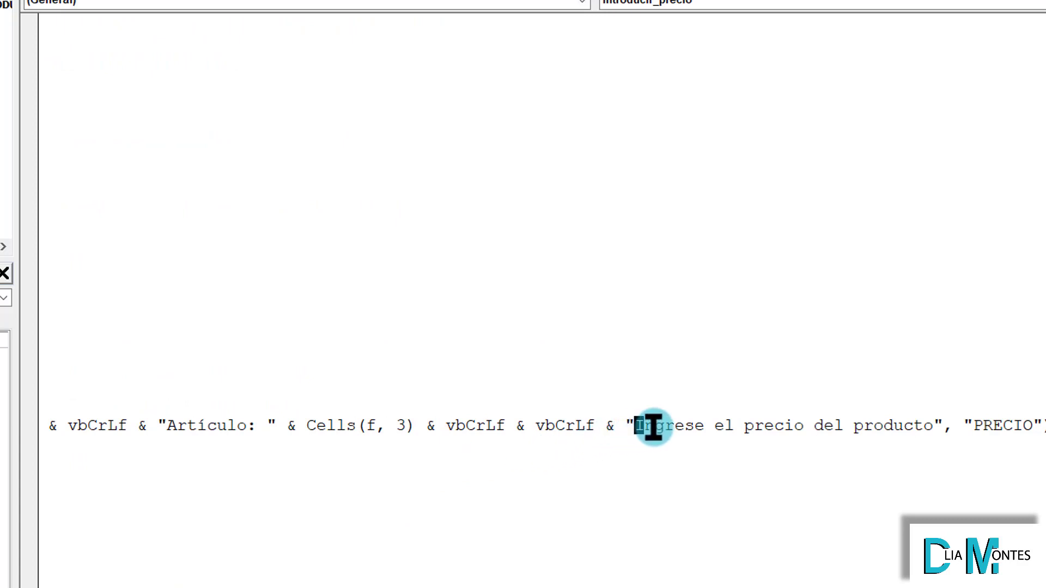
Step: Review the edited prompt's line breaks and run the macro with F5
{"action": "left_click_drag", "start_coordinate": [652, 426], "coordinate": [832, 426]}
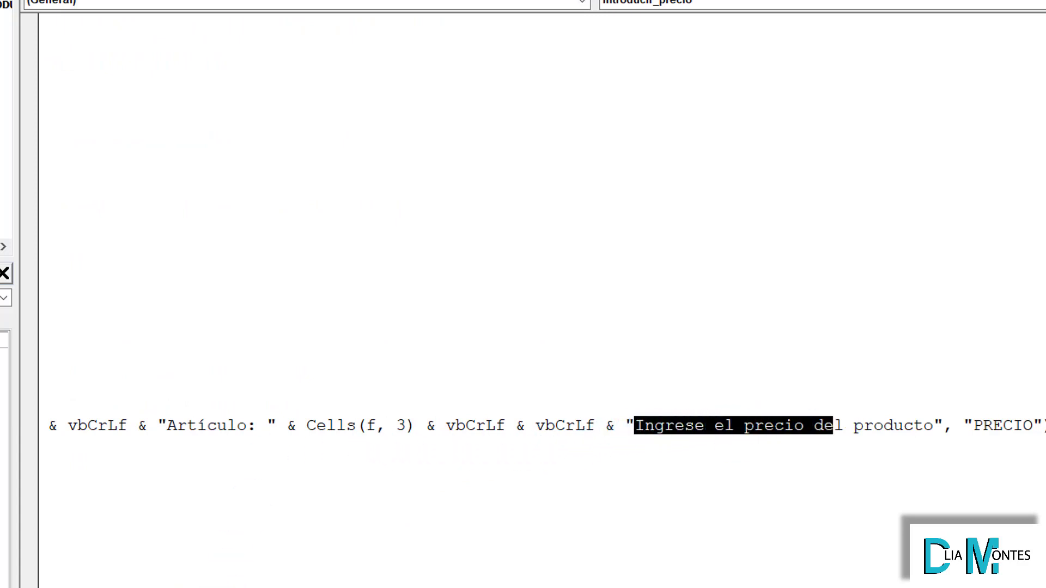
{"action": "left_click", "coordinate": [231, 426]}
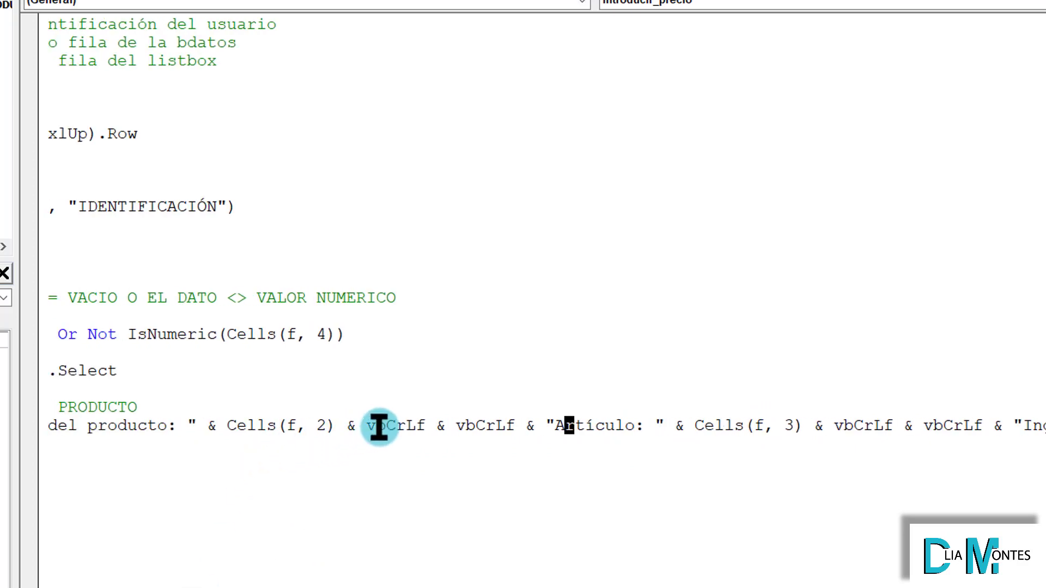
{"action": "left_click_drag", "start_coordinate": [380, 426], "coordinate": [525, 424]}
{"action": "left_click", "coordinate": [492, 465]}
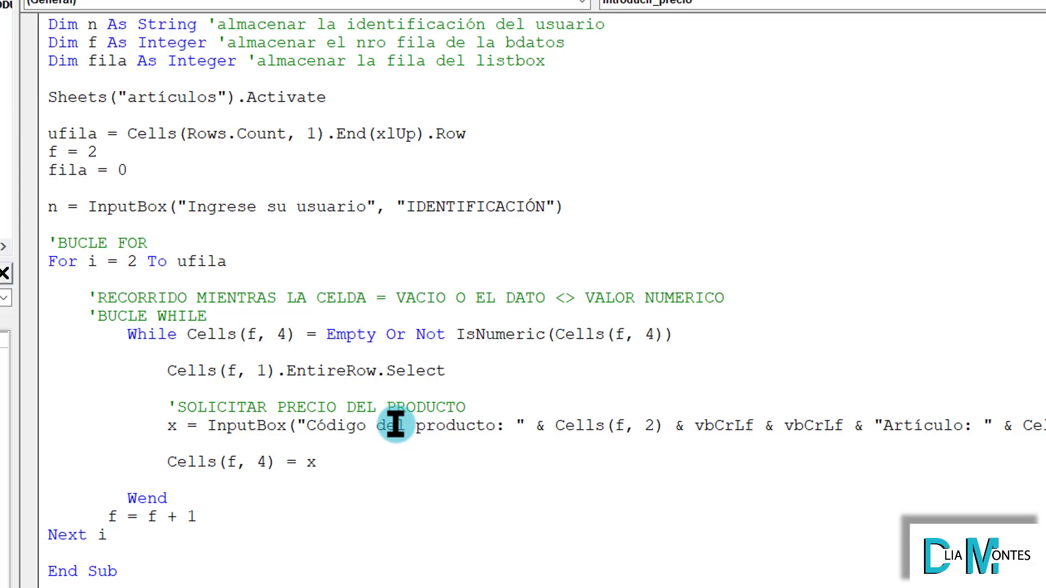
{"action": "key", "text": "F5"}
{"action": "type", "text": "ttt"}
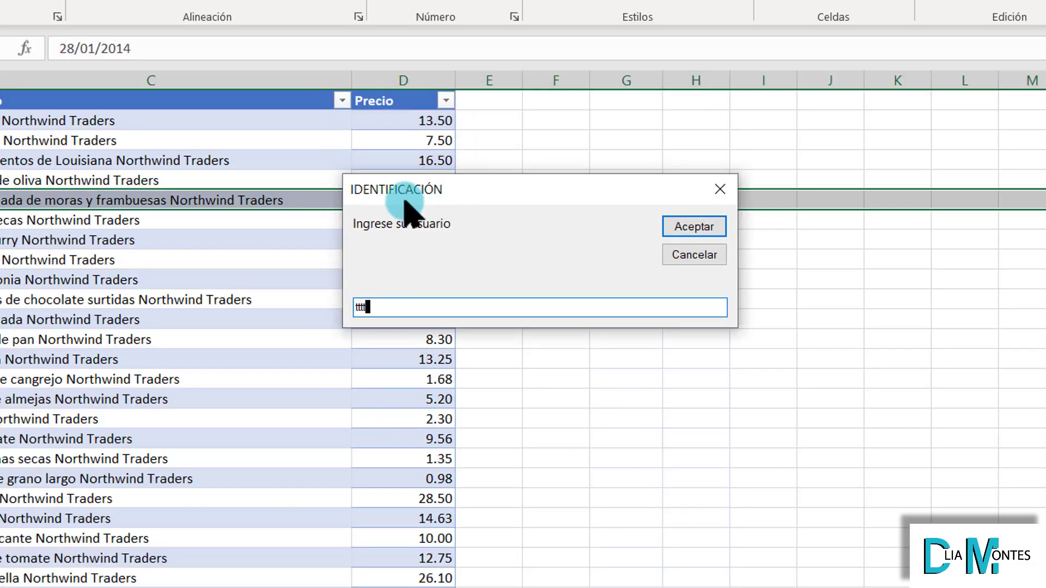
Step: Confirm the user entry and drag the PRECIO prompt aside to check the code and article lines
{"action": "key", "text": "Return"}
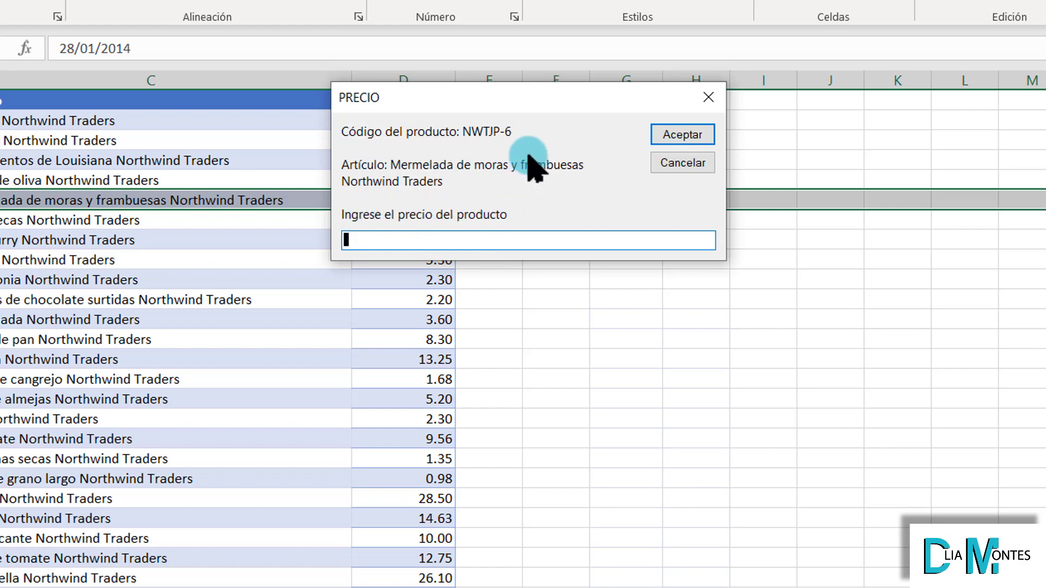
{"action": "left_click_drag", "start_coordinate": [485, 100], "coordinate": [439, 98]}
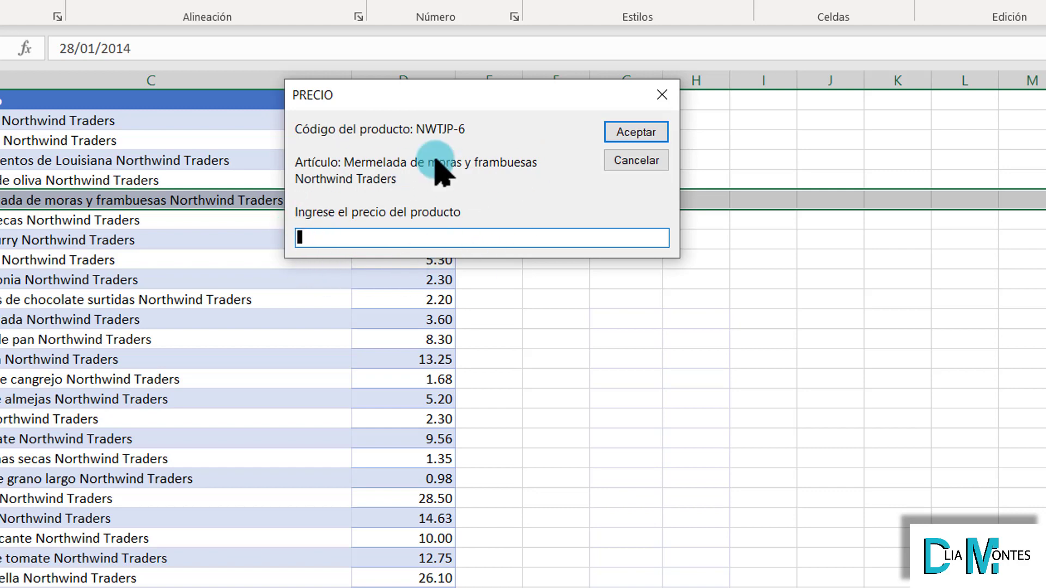
{"action": "left_click_drag", "start_coordinate": [384, 105], "coordinate": [408, 244]}
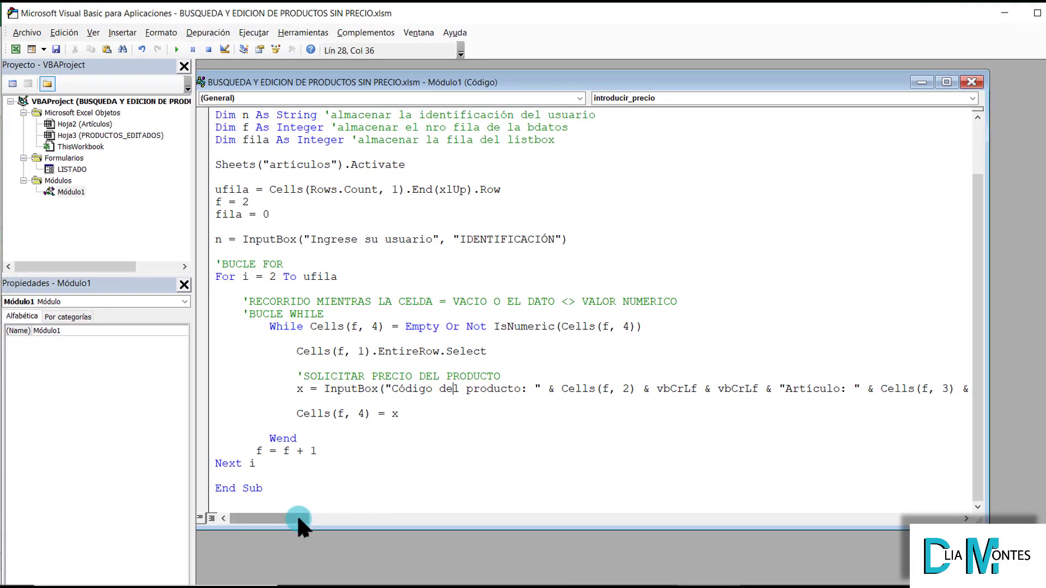
{"action": "left_click_drag", "start_coordinate": [299, 519], "coordinate": [333, 519]}
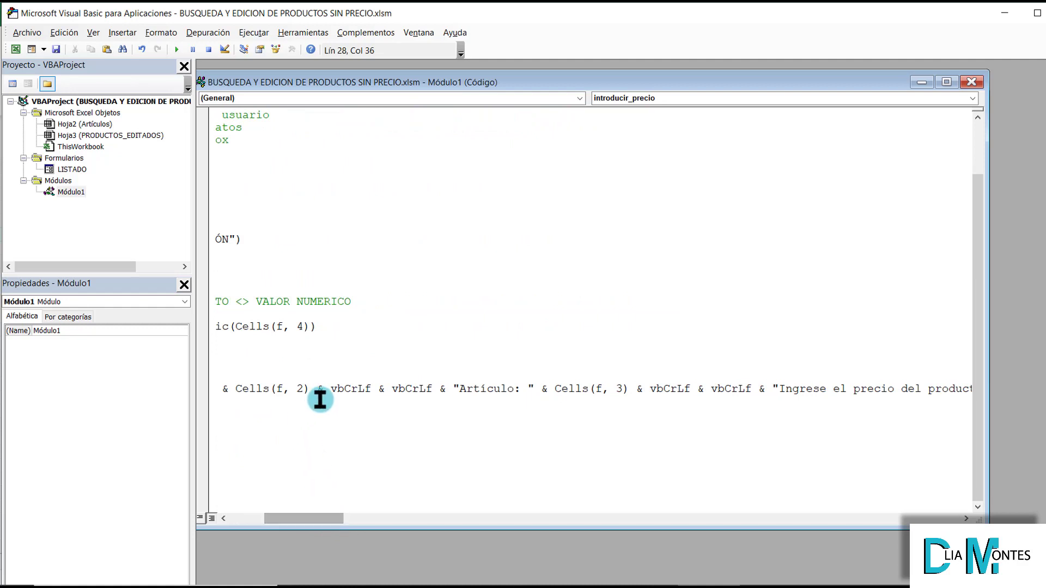
{"action": "left_click", "coordinate": [315, 390]}
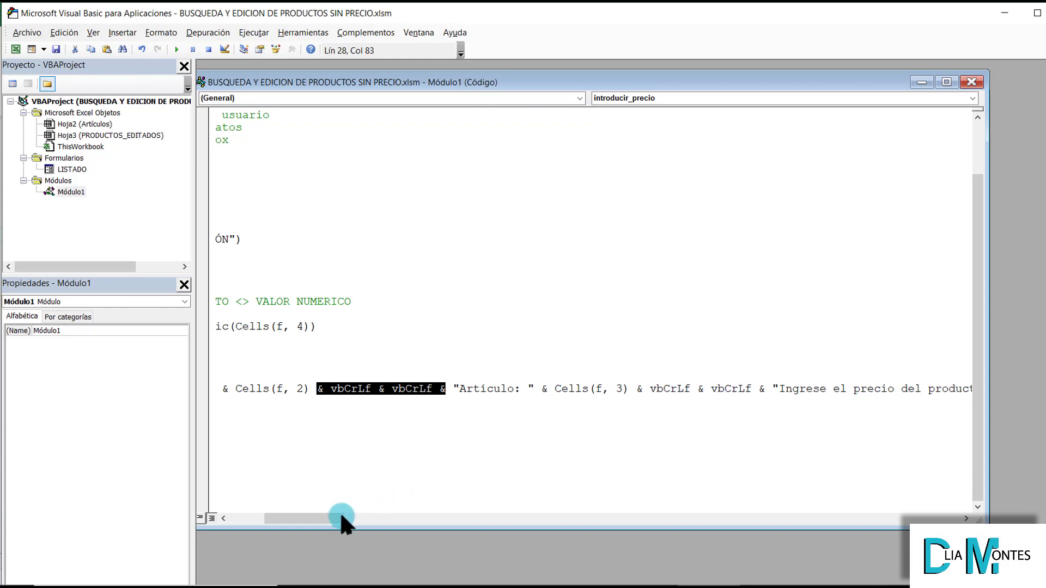
{"action": "left_click_drag", "start_coordinate": [341, 522], "coordinate": [294, 521]}
{"action": "left_click", "coordinate": [328, 436]}
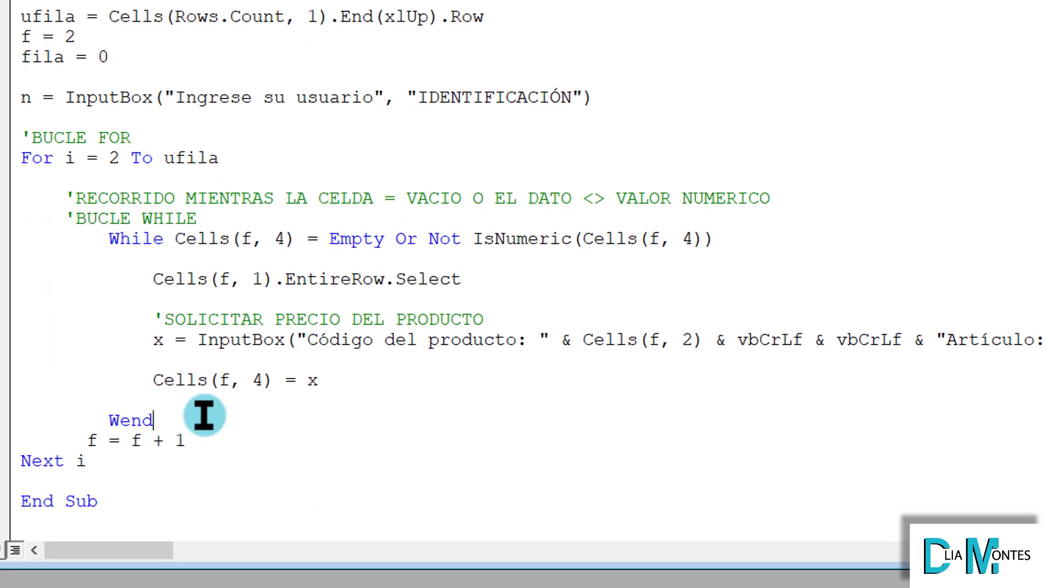
{"action": "left_click", "coordinate": [333, 382]}
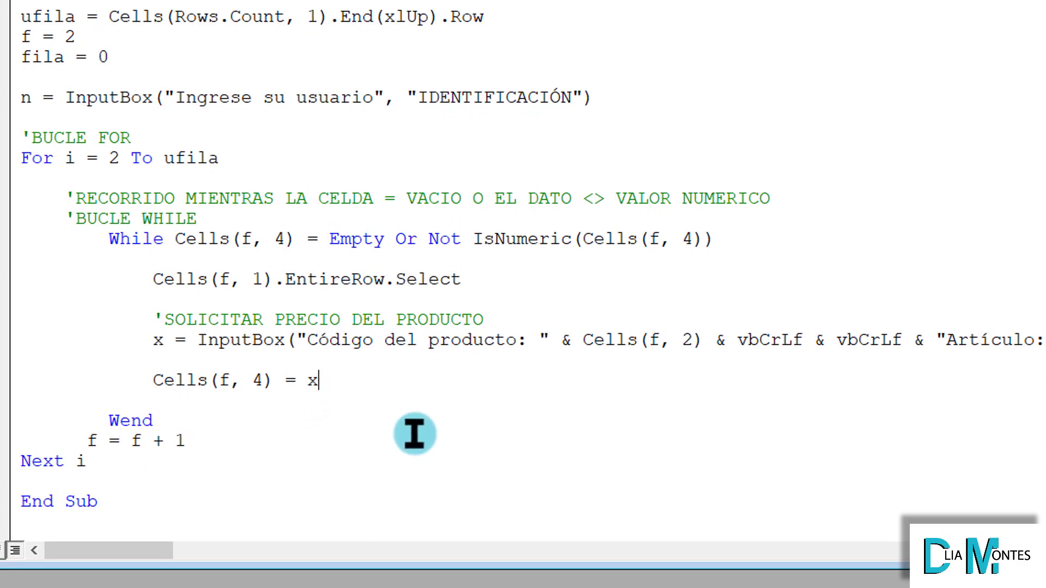
Step: Add the comment 'LLENAR LISTBOX DEL FORMULARIO LISTADO below Cells(f, 4) = x
{"action": "key", "text": "Return"}
{"action": "key", "text": "Return"}
{"action": "type", "text": "'LLENAR LISTBOX"}
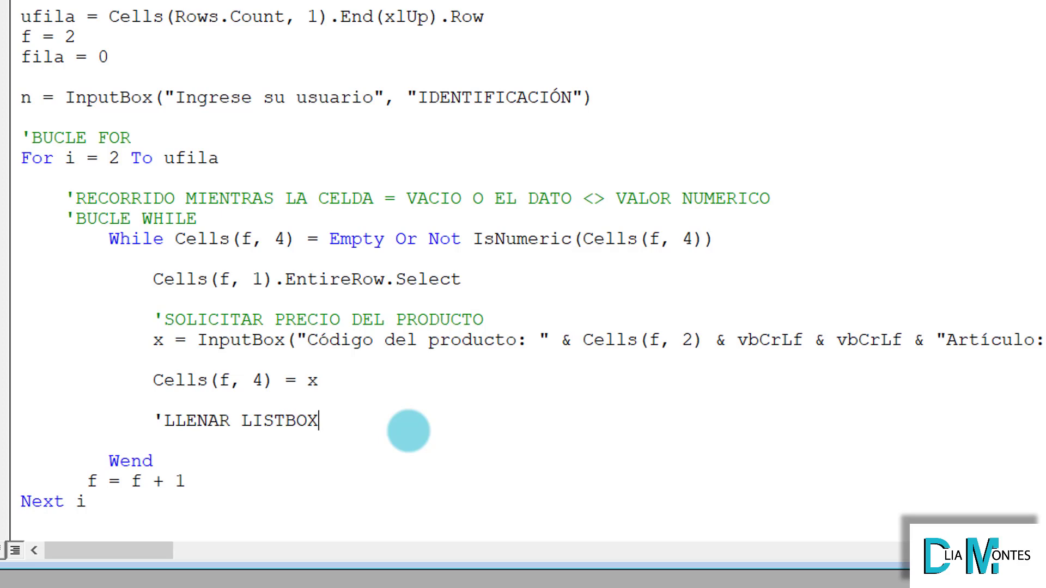
{"action": "key", "text": "Return"}
{"action": "left_click", "coordinate": [352, 419]}
{"action": "type", "text": "DEL FORMULARIO LISTADO"}
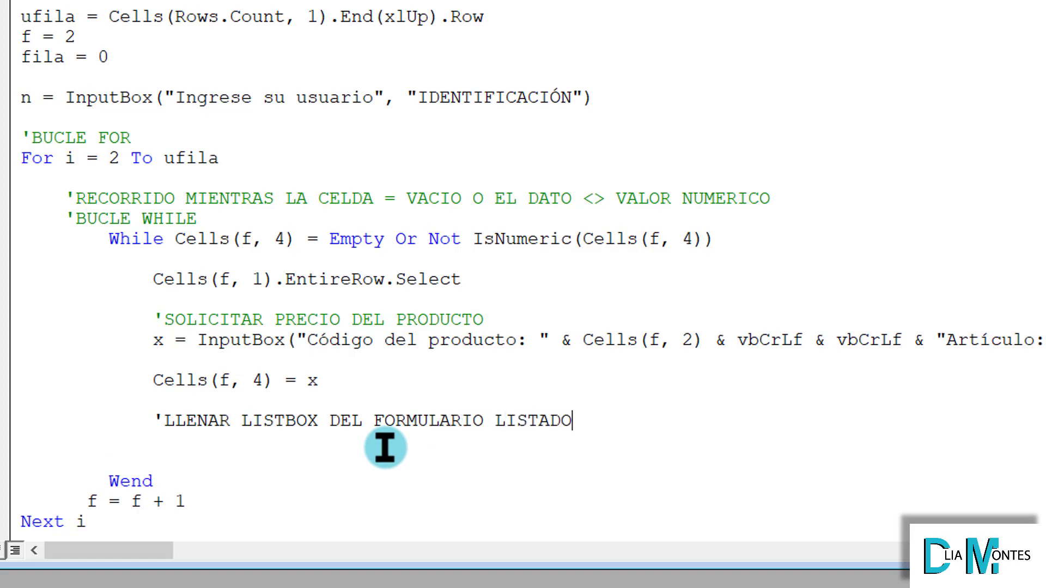
{"action": "key", "text": "Return"}
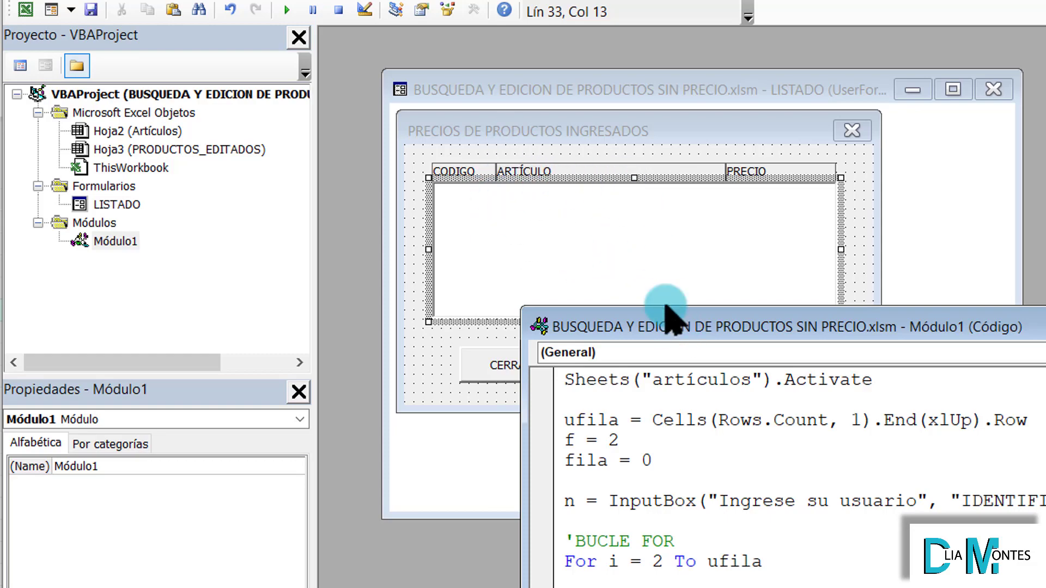
Step: Write LISTADO.ListBox1.ListCount = 3 using autocomplete for the member names
{"action": "left_click_drag", "start_coordinate": [671, 319], "coordinate": [457, 47]}
{"action": "type", "text": "LISTADO"}
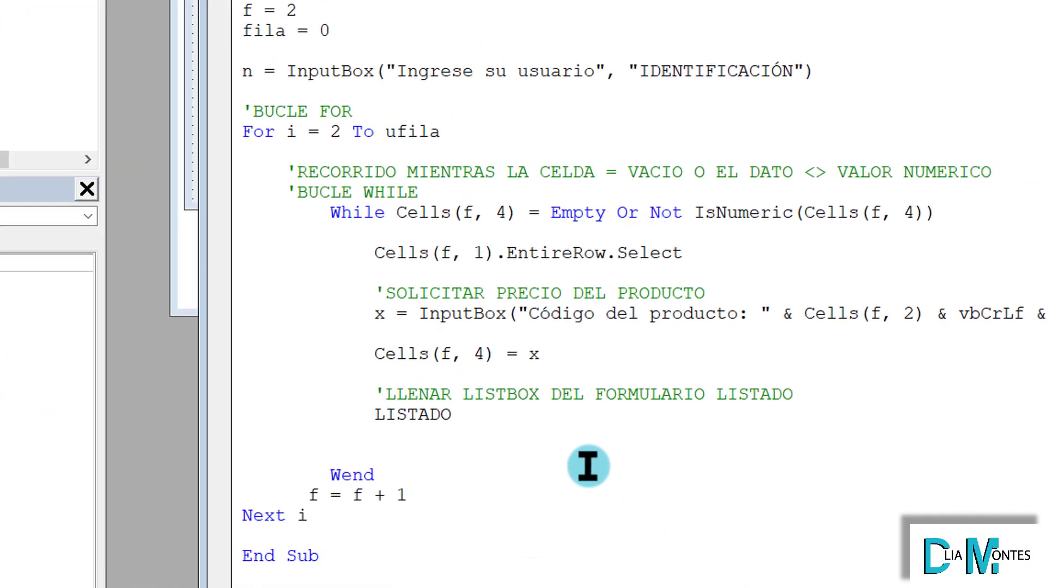
{"action": "type", "text": "."}
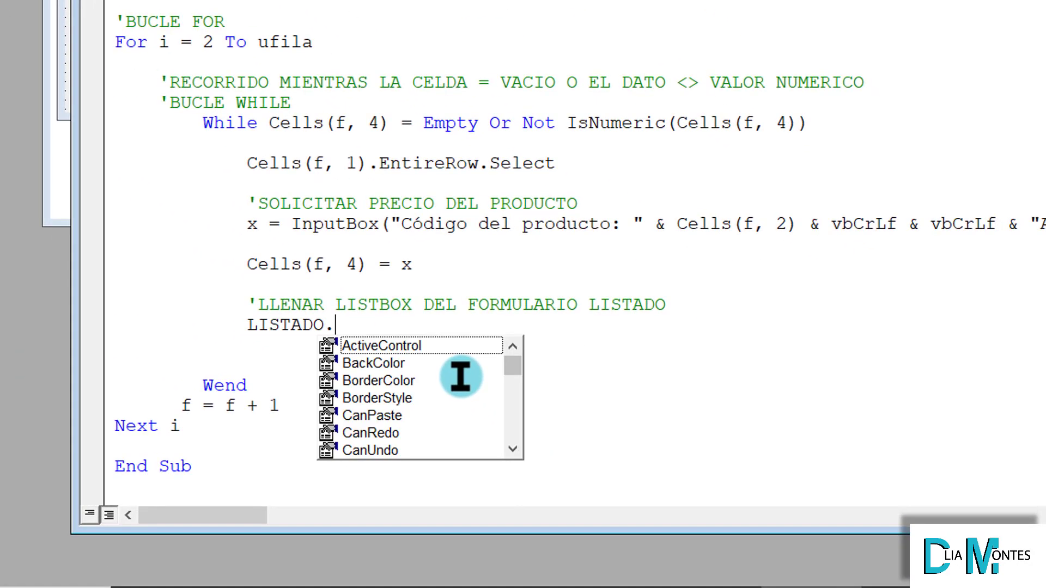
{"action": "type", "text": "LIS"}
{"action": "key", "text": "Tab"}
{"action": "type", "text": "."}
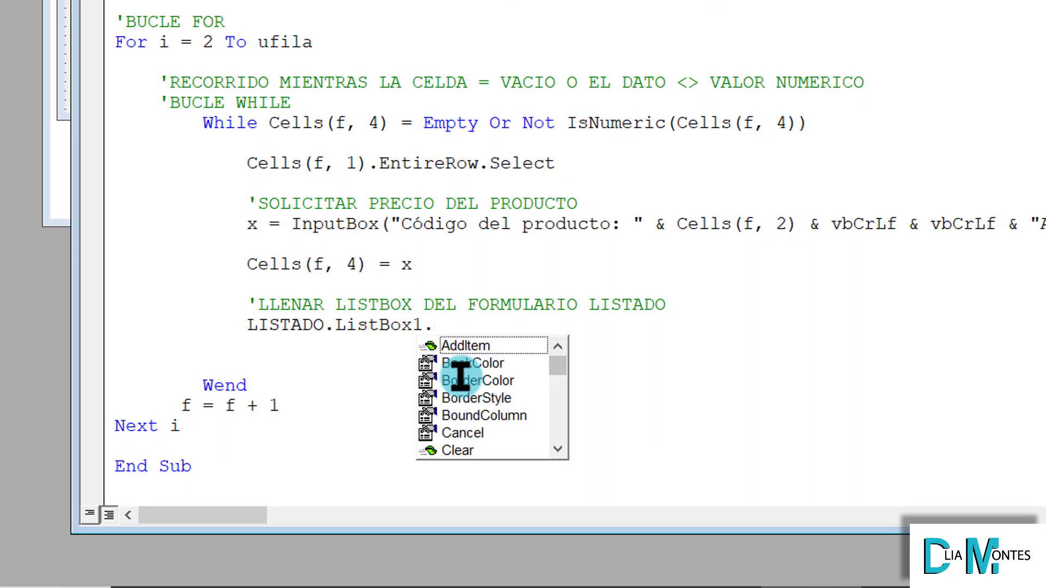
{"action": "type", "text": "LIST"}
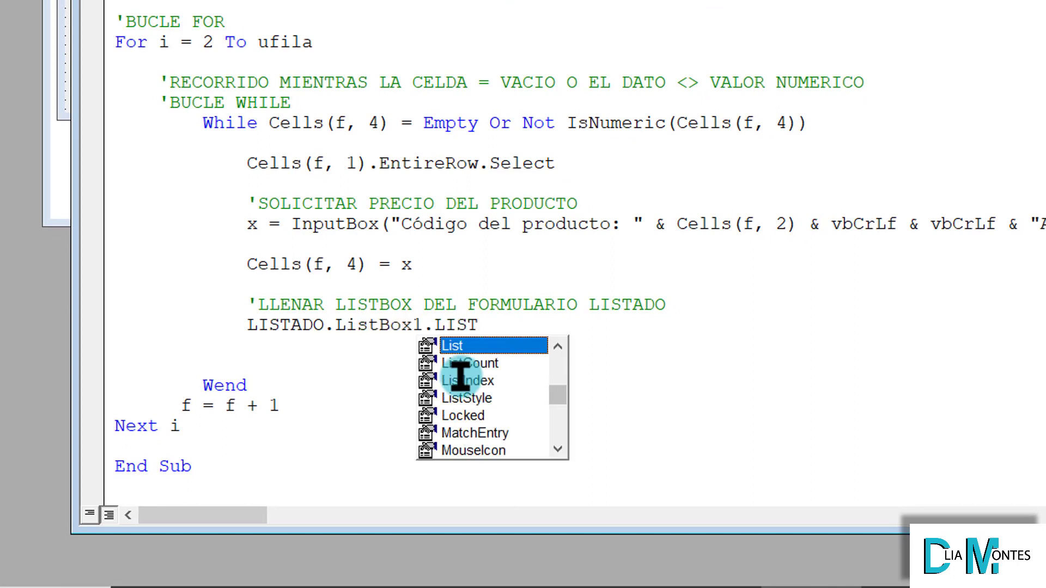
{"action": "type", "text": "C"}
{"action": "key", "text": "Tab"}
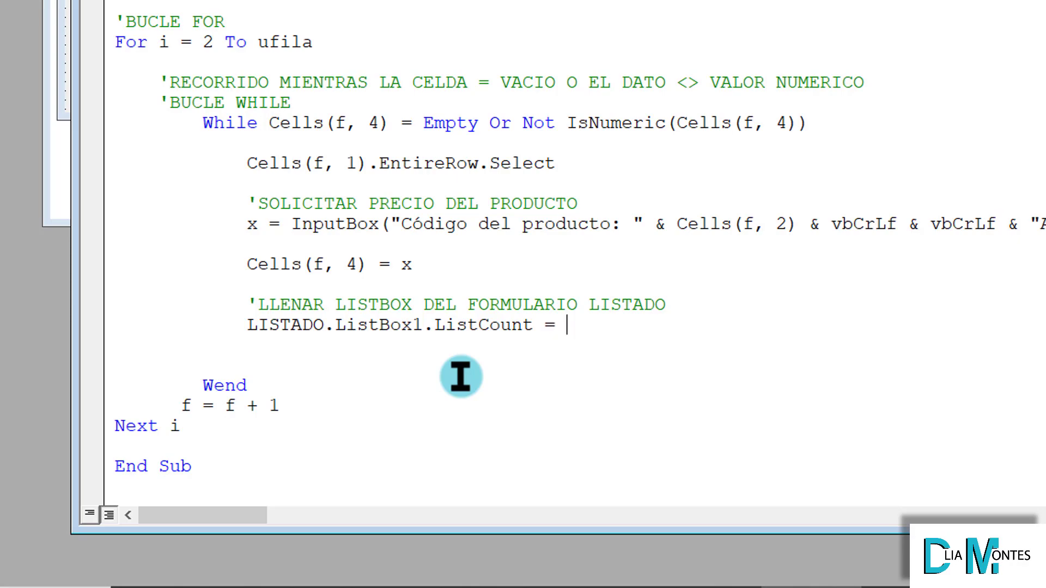
{"action": "type", "text": "3"}
{"action": "key", "text": "Return"}
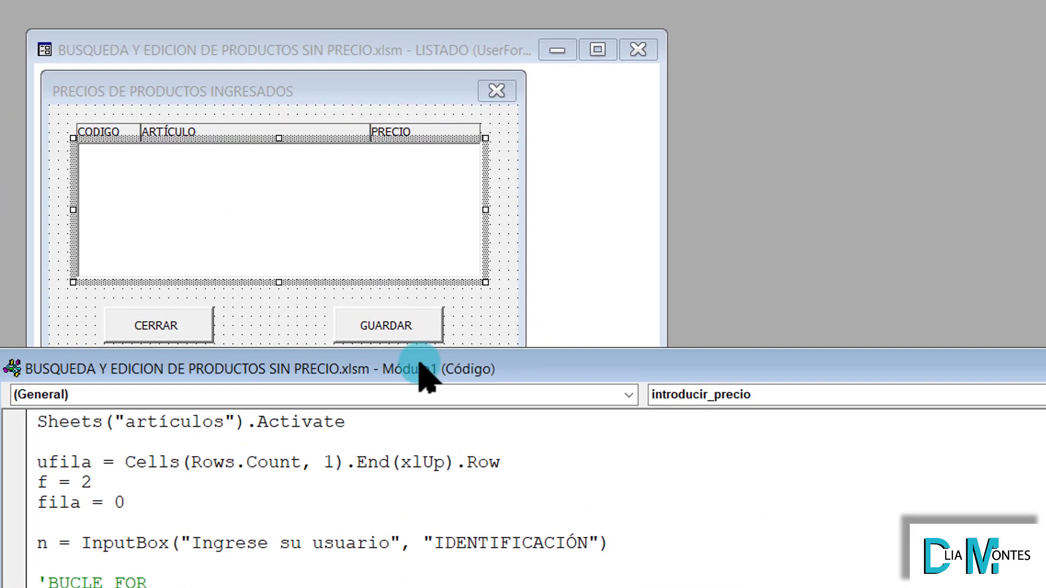
Step: Add a LISTADO.ListBox1.AddItem line below the ListCount line
{"action": "left_click_drag", "start_coordinate": [420, 364], "coordinate": [455, 8]}
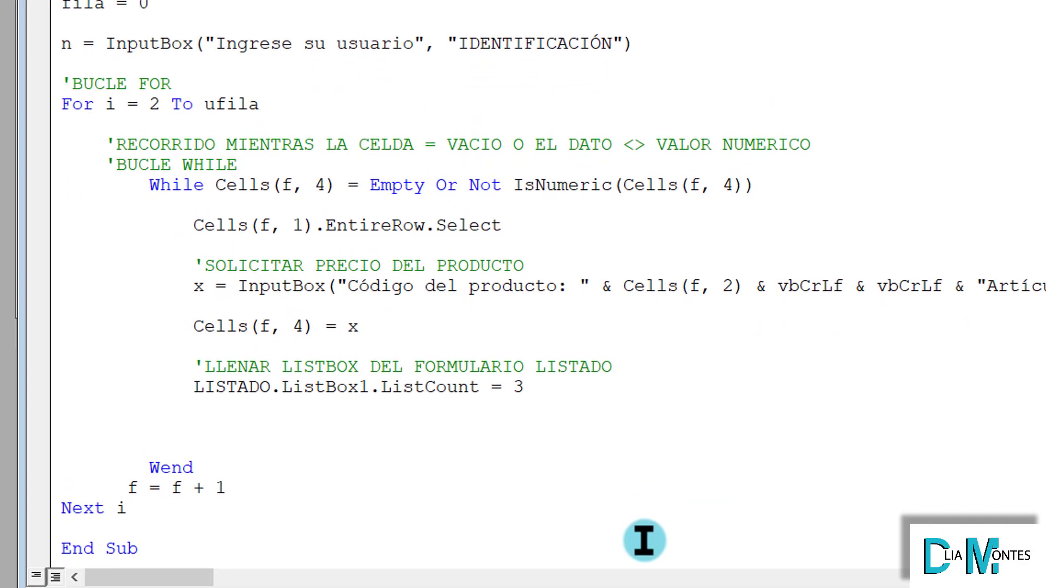
{"action": "key", "text": "Return"}
{"action": "type", "text": "LISTAD"}
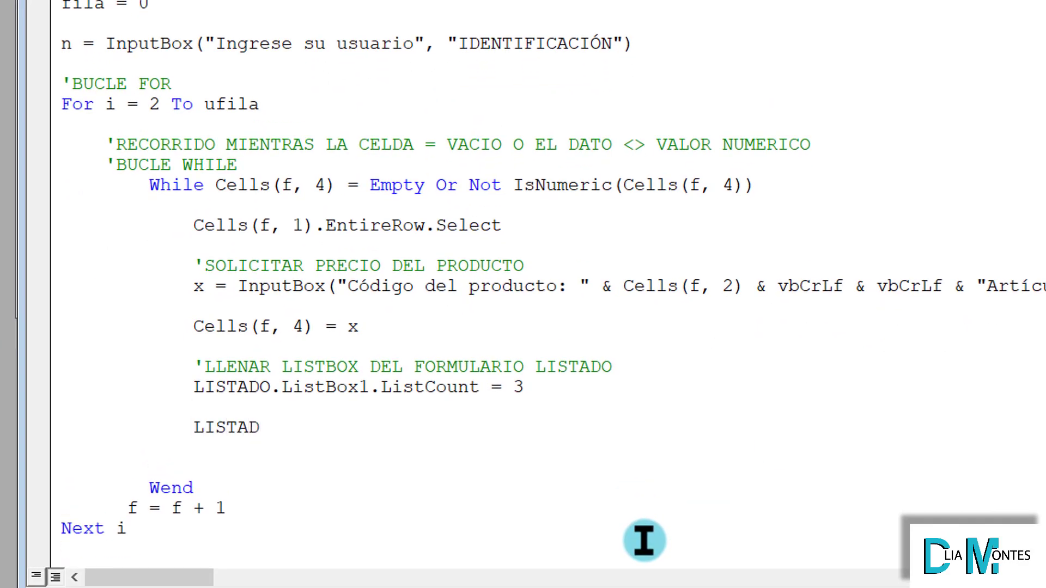
{"action": "type", "text": "O.Li"}
{"action": "key", "text": "Tab"}
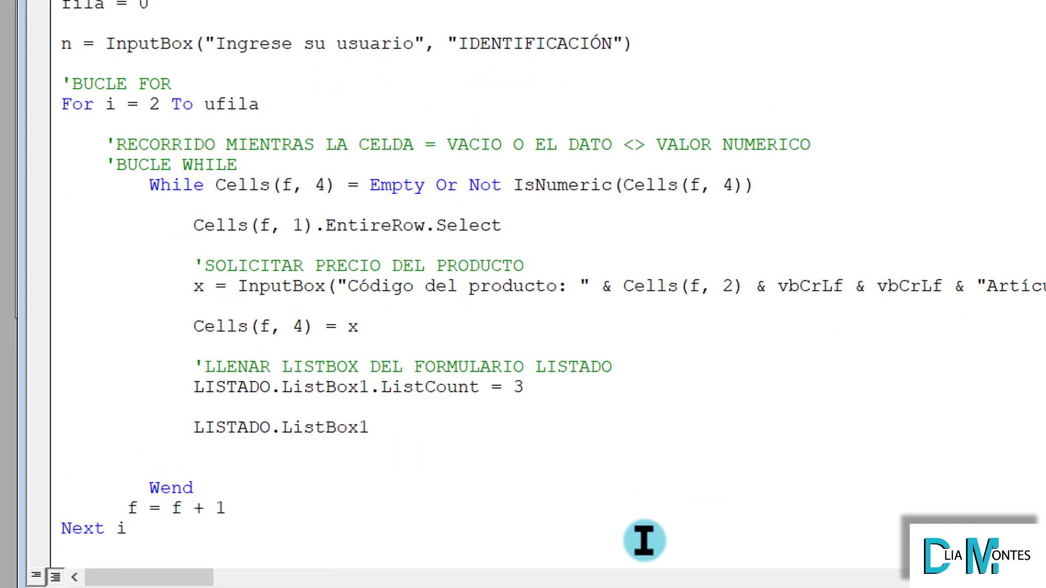
{"action": "type", "text": ".A"}
{"action": "key", "text": "Tab"}
{"action": "key", "text": "Return"}
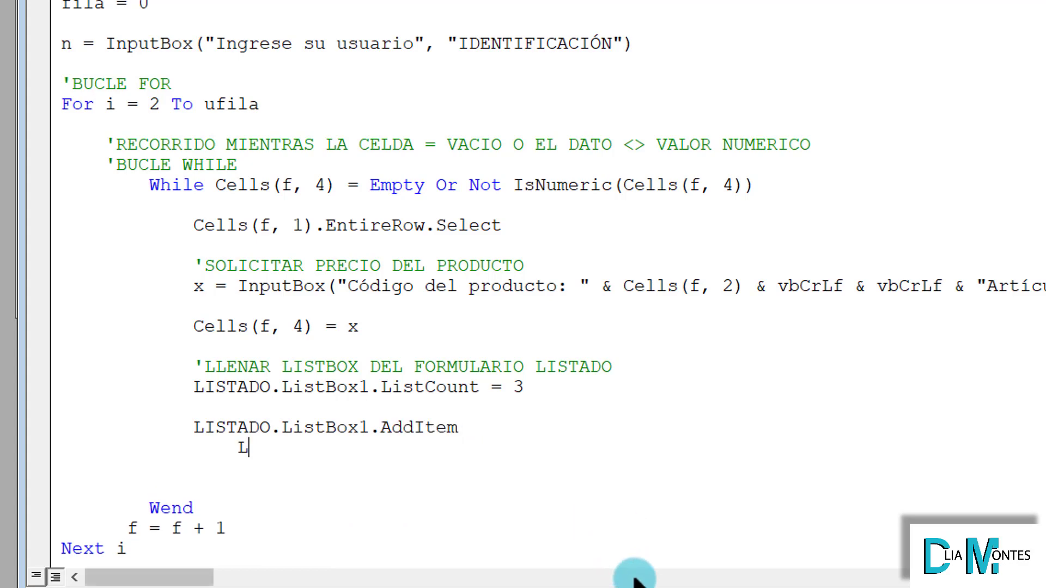
Step: Start the LISTADO.ListBox1.List assignment line and delete the faulty 0,0 arguments causing the compile error
{"action": "type", "text": "."}
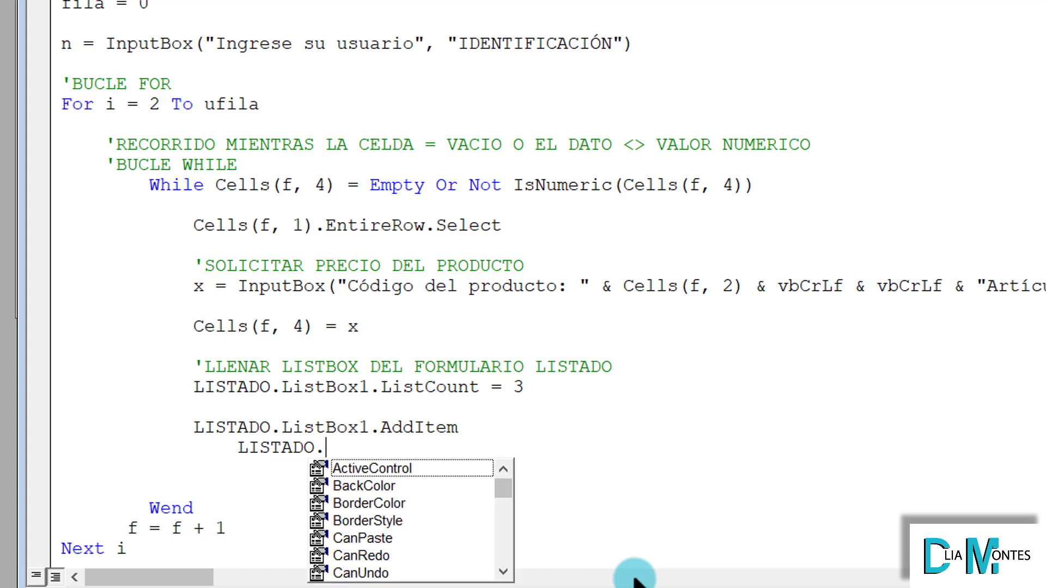
{"action": "type", "text": "LIST"}
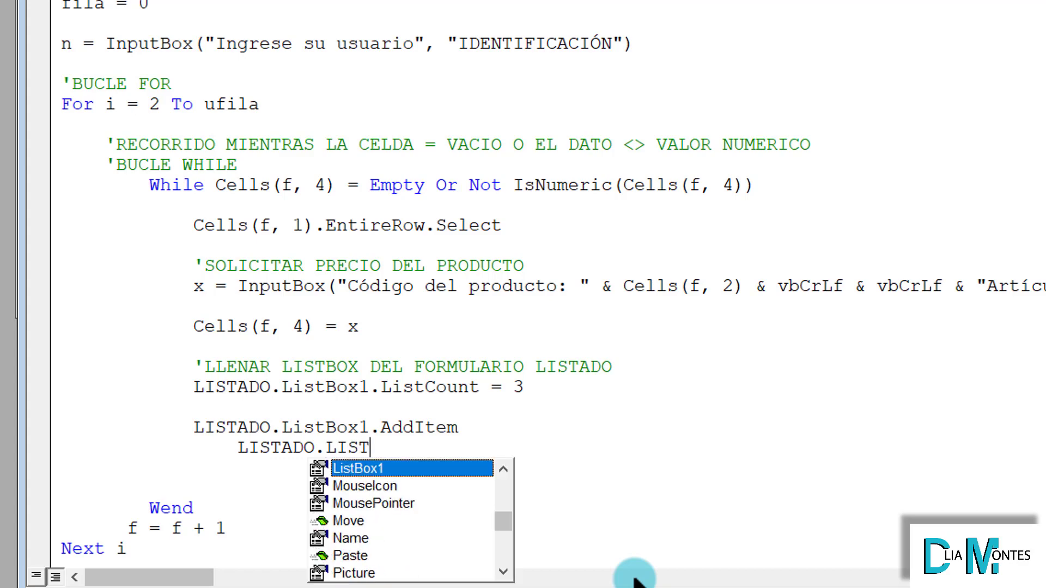
{"action": "type", "text": "}"}
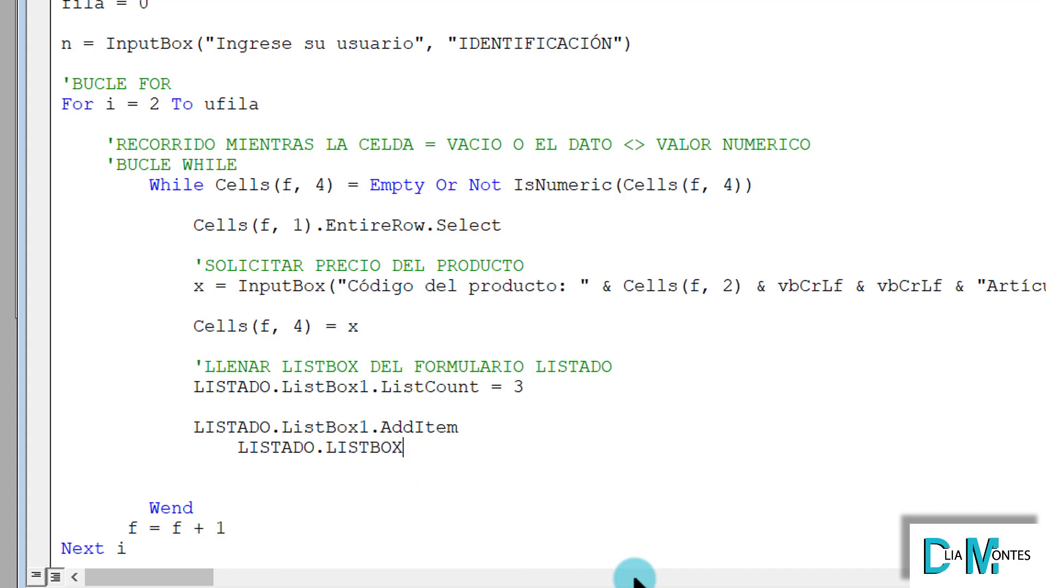
{"action": "type", "text": ".LI"}
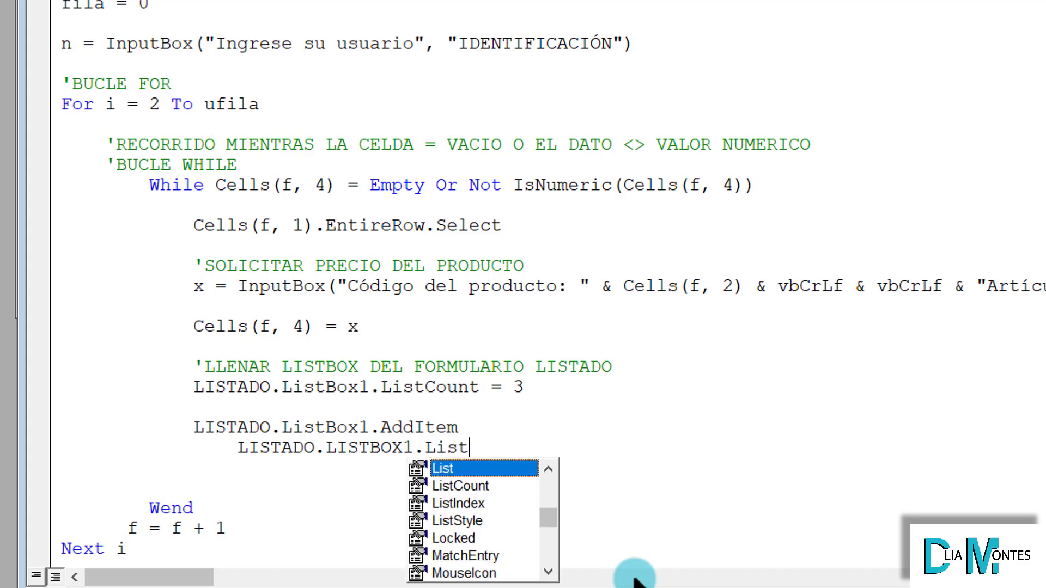
{"action": "key", "text": "Escape"}
{"action": "type", "text": "="}
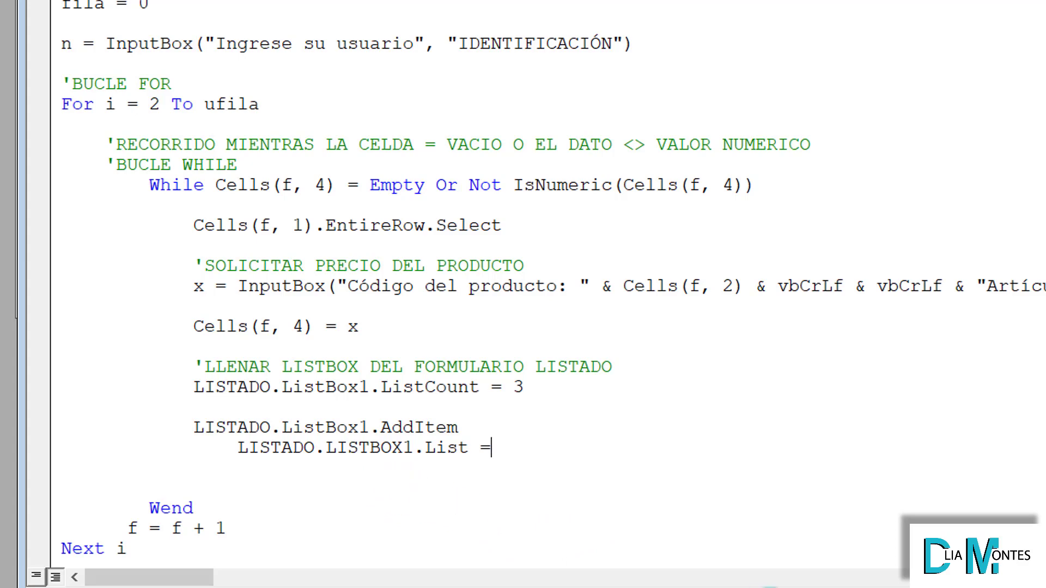
{"action": "type", "text": "("}
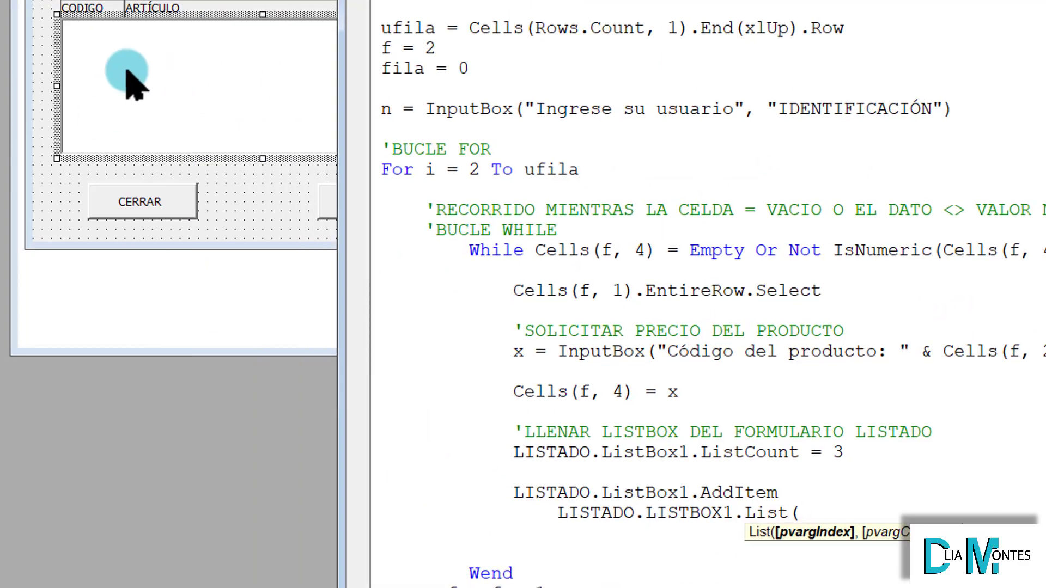
{"action": "mouse_move", "coordinate": [129, 81]}
{"action": "left_mouse_down"}
{"action": "mouse_move", "coordinate": [136, 33]}
{"action": "mouse_move", "coordinate": [141, 116]}
{"action": "left_mouse_up"}
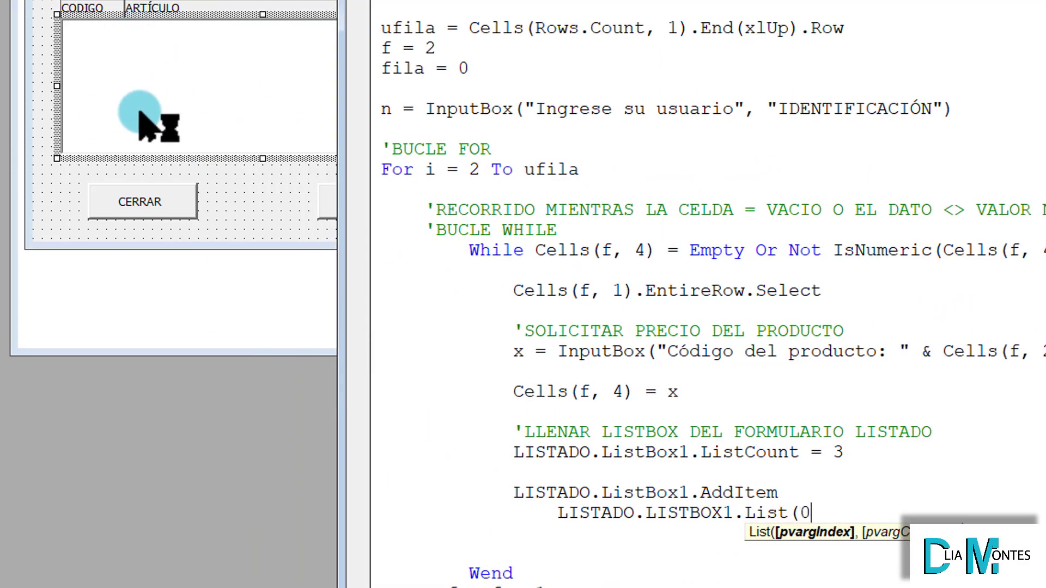
{"action": "type", "text": ",0"}
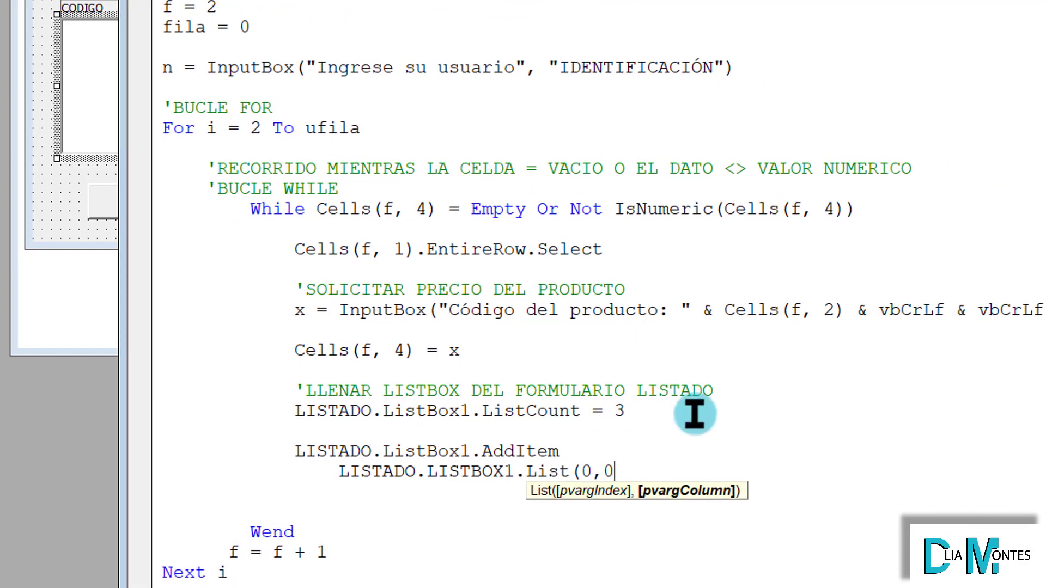
{"action": "left_click", "coordinate": [599, 469]}
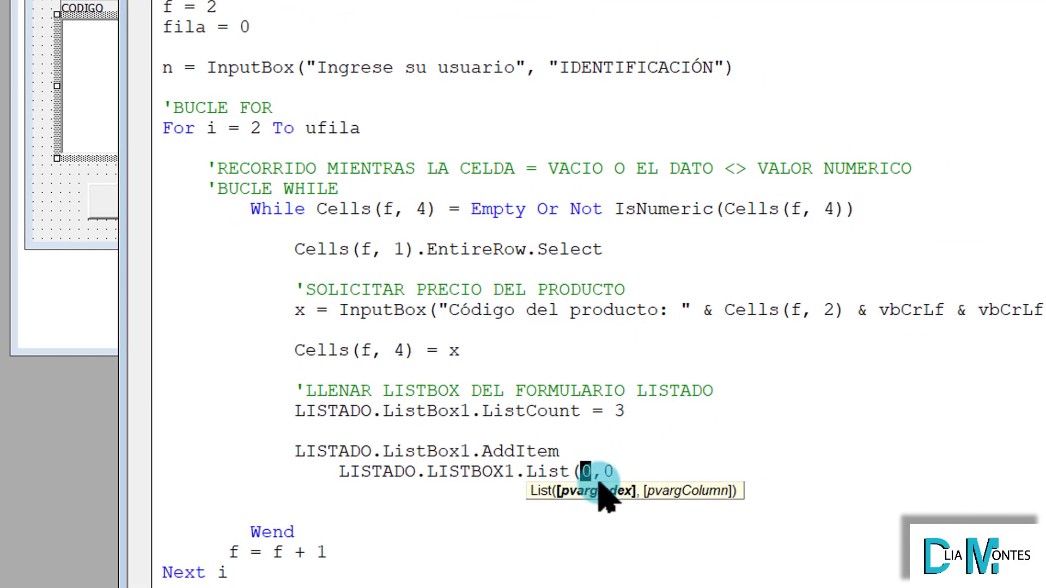
{"action": "double_click", "coordinate": [584, 471]}
{"action": "left_click", "coordinate": [636, 469]}
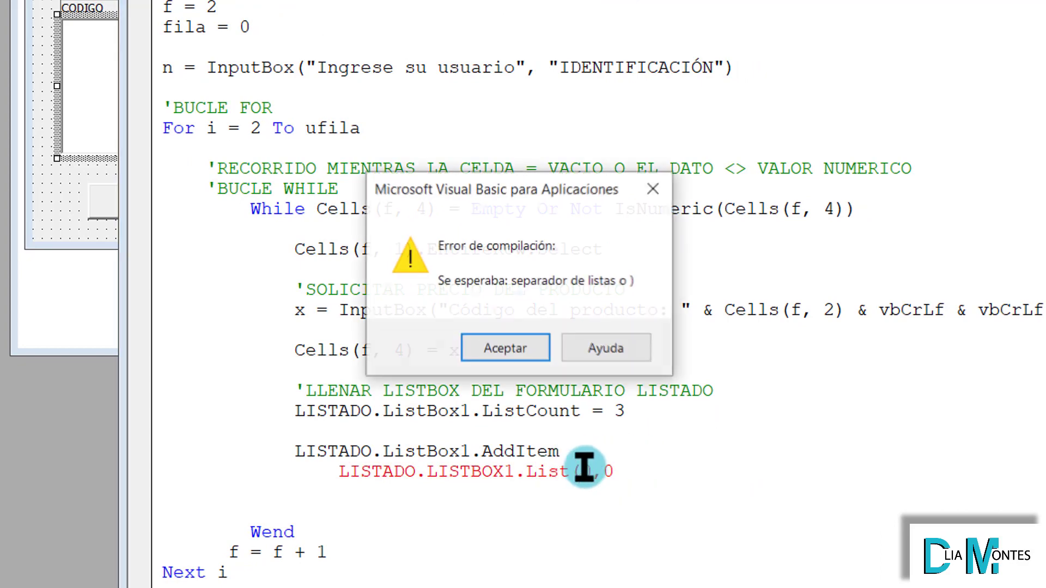
{"action": "left_click", "coordinate": [538, 351]}
{"action": "left_click", "coordinate": [630, 477]}
{"action": "left_click_drag", "start_coordinate": [583, 471], "coordinate": [614, 471]}
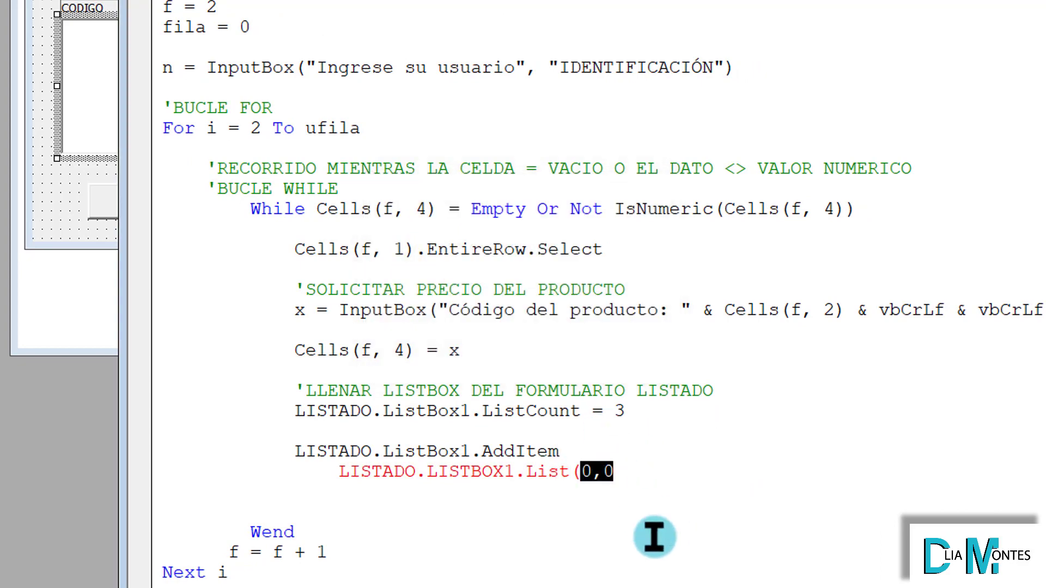
{"action": "key", "text": "BackSpace"}
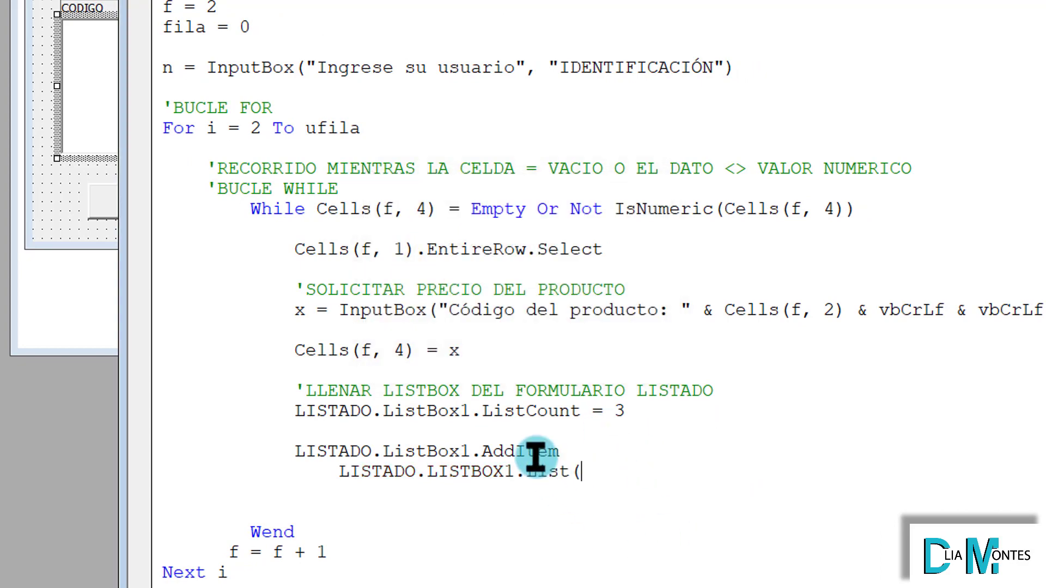
Step: Enter fila as the row index in the List call
{"action": "scroll", "coordinate": [629, 526], "scroll_direction": "up", "scroll_amount": 3}
{"action": "scroll", "coordinate": [625, 527], "scroll_direction": "up", "scroll_amount": 1}
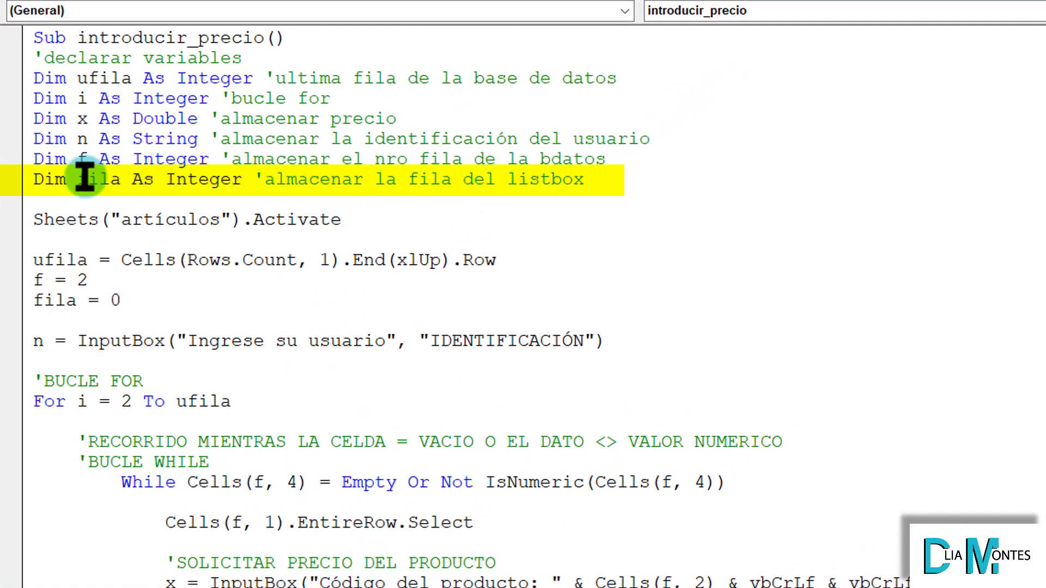
{"action": "scroll", "coordinate": [483, 485], "scroll_direction": "down", "scroll_amount": 4}
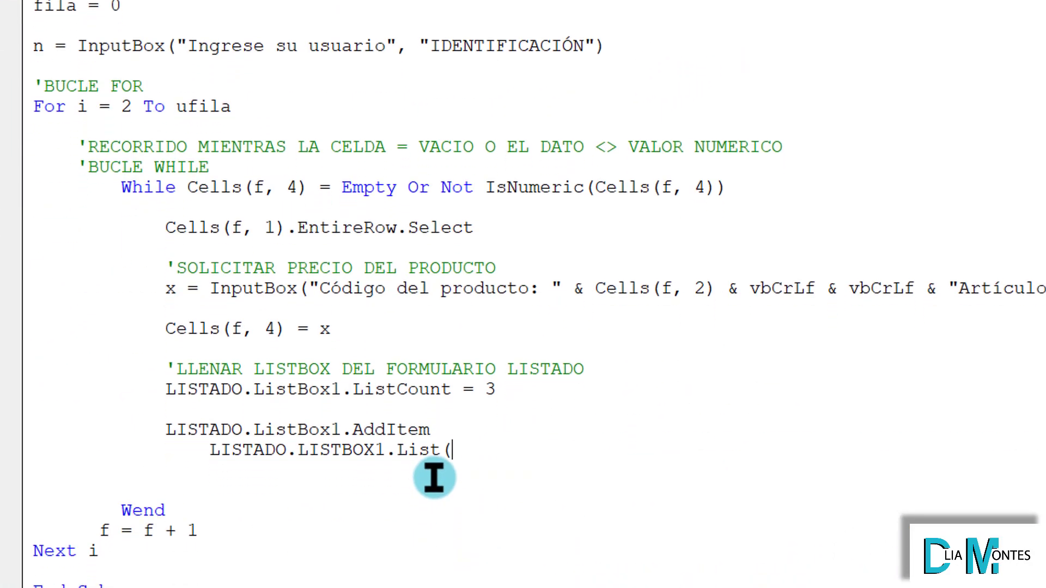
{"action": "scroll", "coordinate": [434, 476], "scroll_direction": "down", "scroll_amount": 2}
{"action": "type", "text": "FILA"}
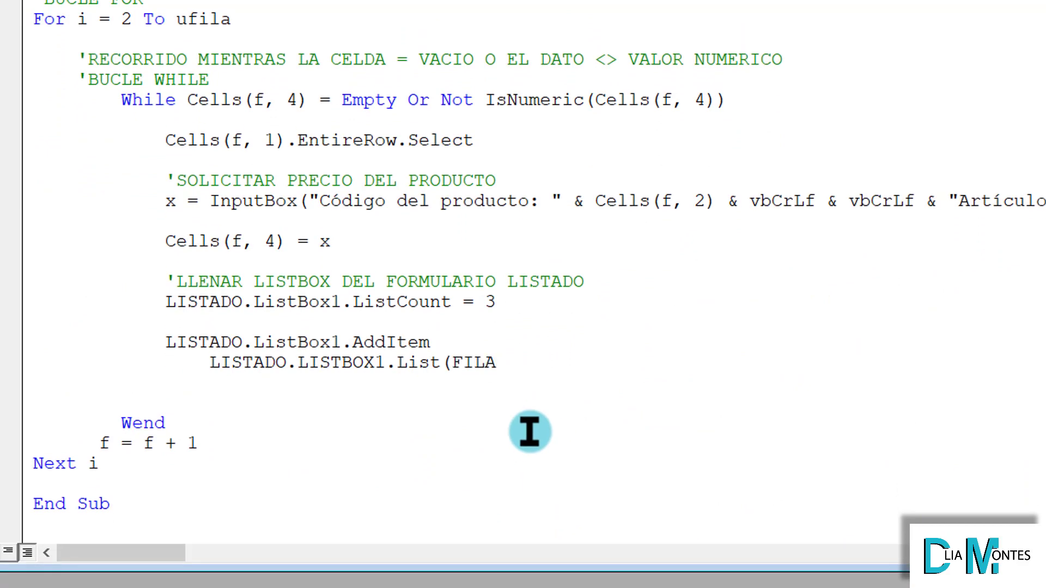
{"action": "scroll", "coordinate": [269, 191], "scroll_direction": "up", "scroll_amount": 2}
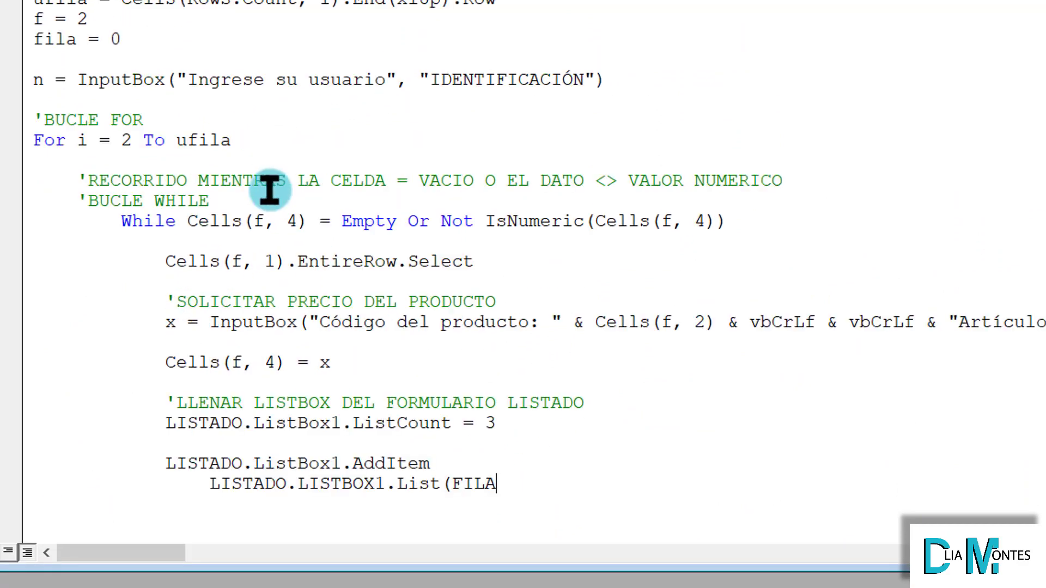
{"action": "left_click", "coordinate": [126, 41]}
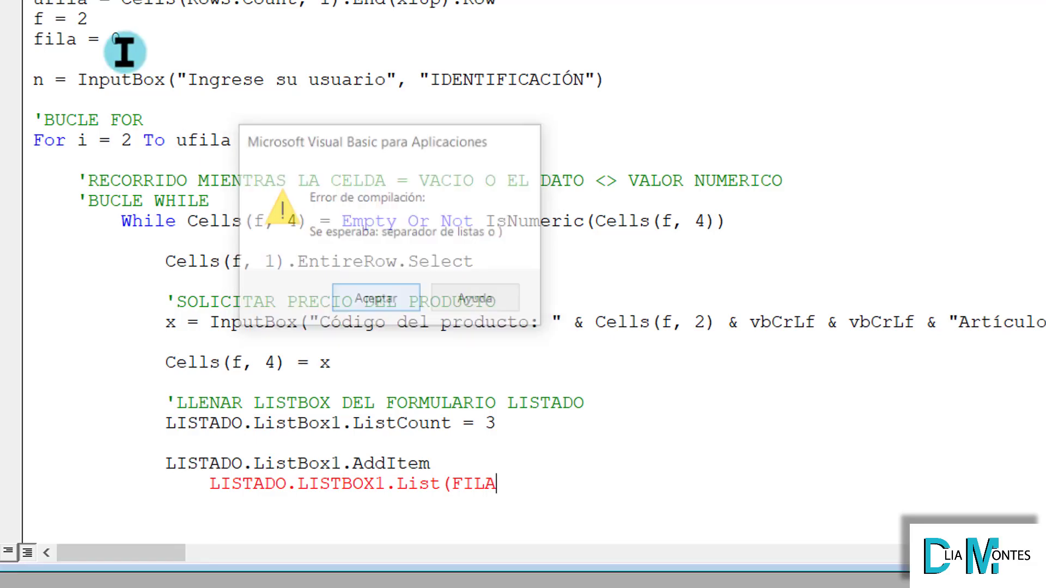
{"action": "left_click_drag", "start_coordinate": [126, 40], "coordinate": [33, 39]}
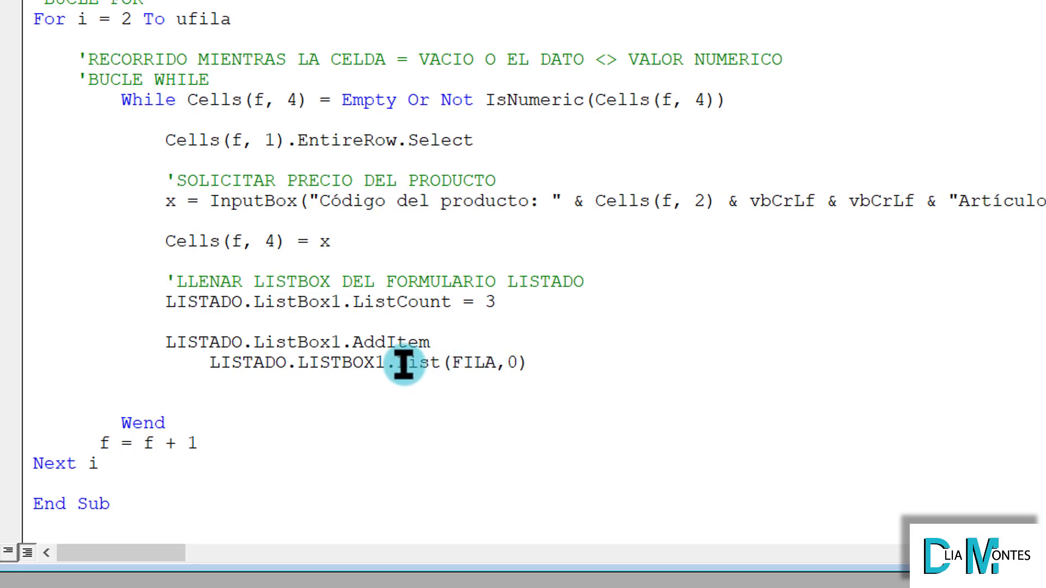
{"action": "left_click_drag", "start_coordinate": [464, 362], "coordinate": [493, 364]}
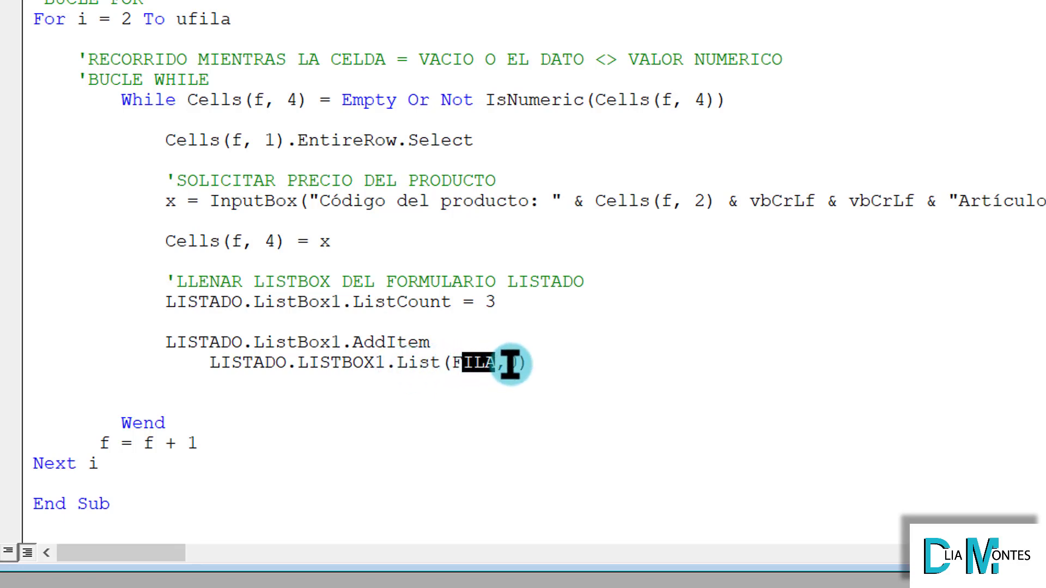
{"action": "left_click", "coordinate": [534, 362]}
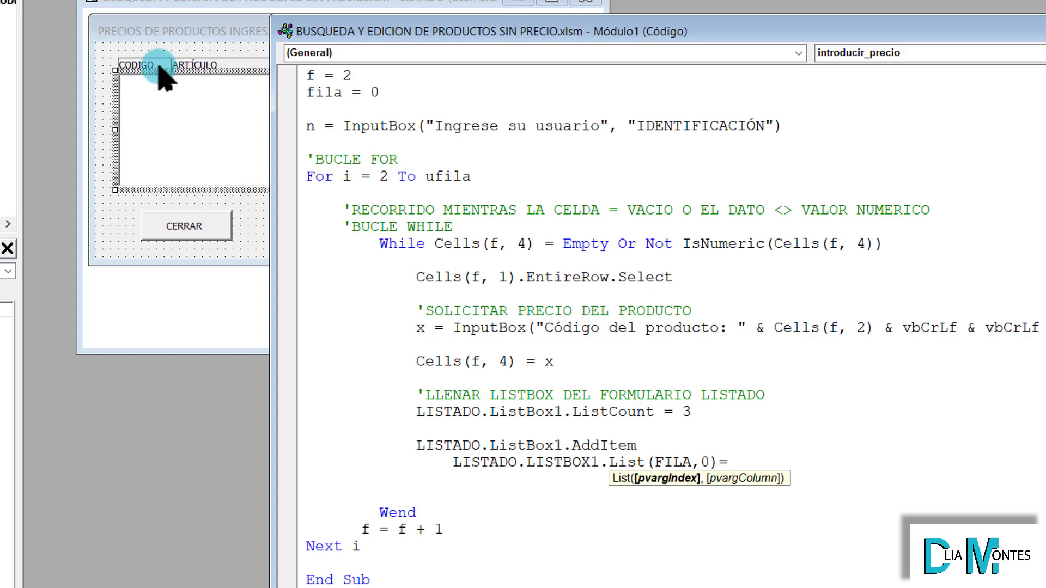
Step: Finish the line as List(fila, 0) = Cells(f, 2) and select it for copying
{"action": "left_click_drag", "start_coordinate": [425, 31], "coordinate": [276, 16]}
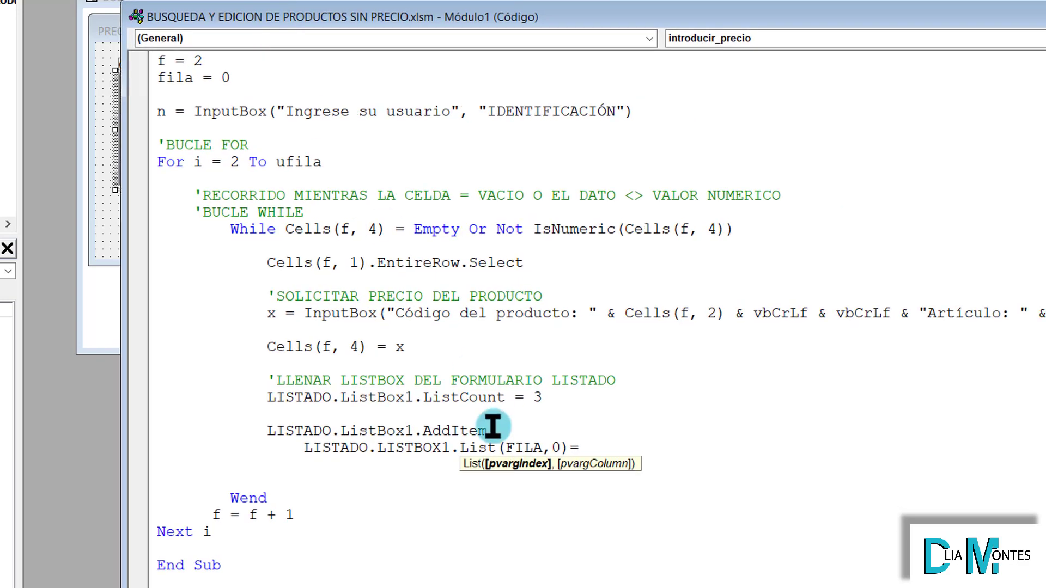
{"action": "type", "text": "CELLS("}
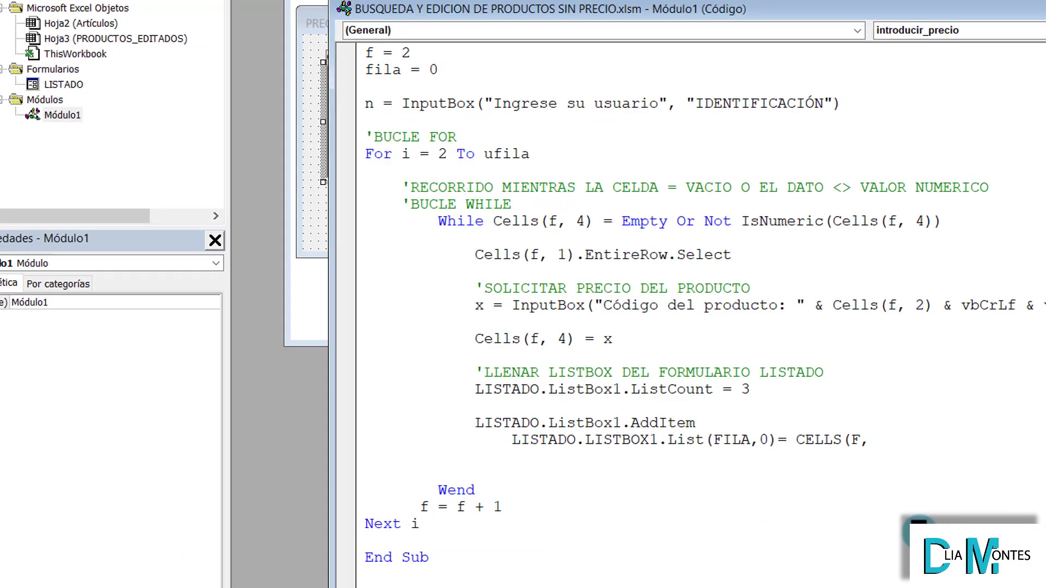
{"action": "type", "text": "2"}
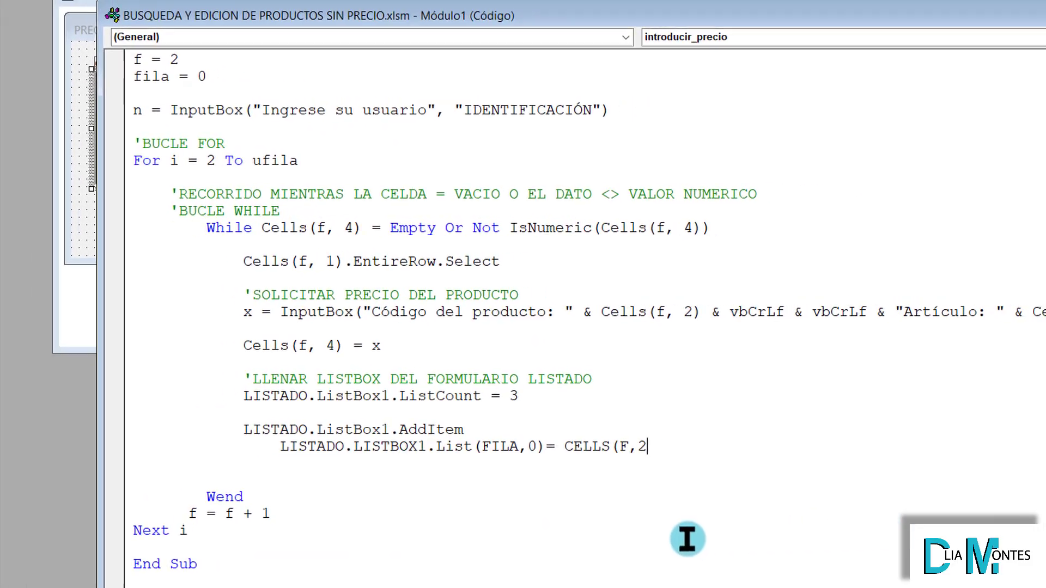
{"action": "type", "text": ")"}
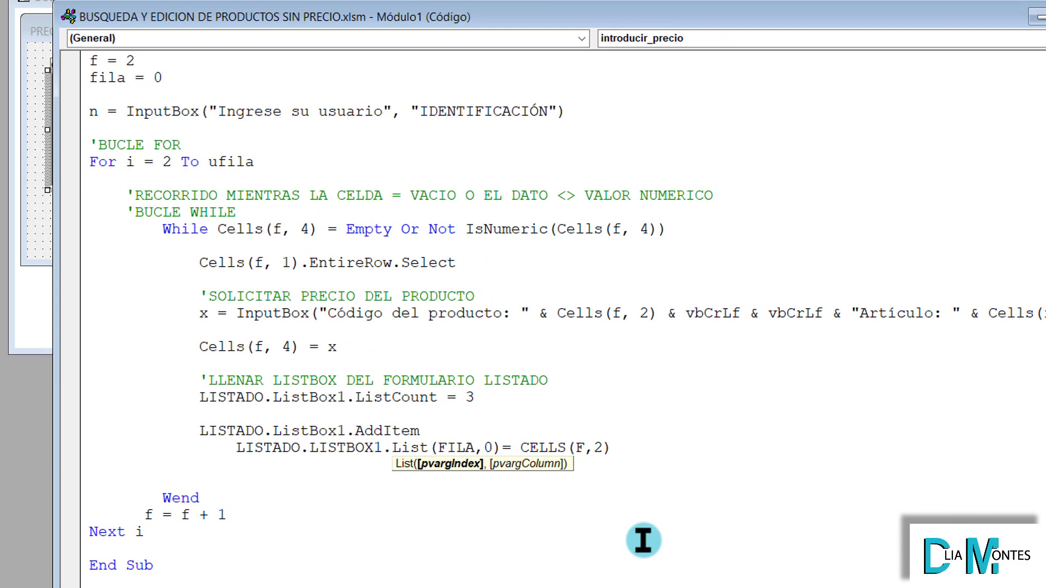
{"action": "key", "text": "Return"}
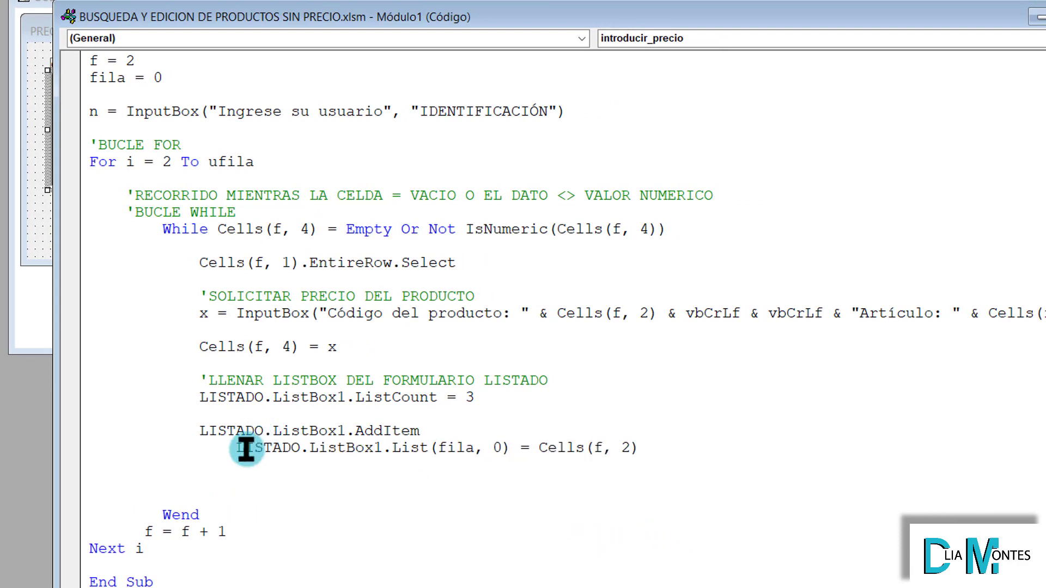
{"action": "left_click_drag", "start_coordinate": [246, 450], "coordinate": [644, 457]}
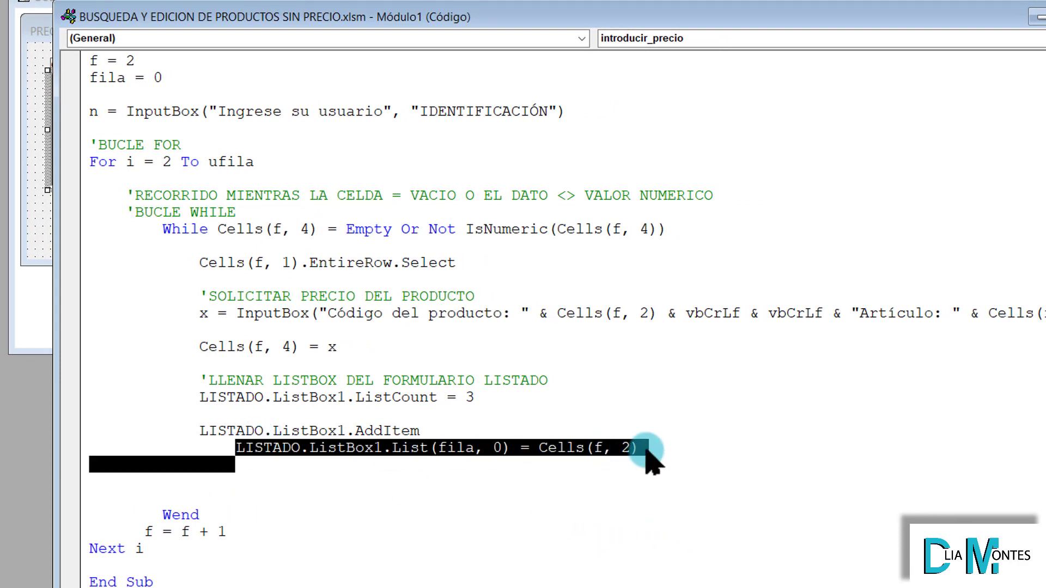
{"action": "left_click", "coordinate": [368, 497]}
{"action": "left_click_drag", "start_coordinate": [235, 447], "coordinate": [637, 448]}
{"action": "key", "text": "ctrl+c"}
Step: Paste a copy of the List line and set it to column 1 for the Artículo data
{"action": "left_click", "coordinate": [245, 465]}
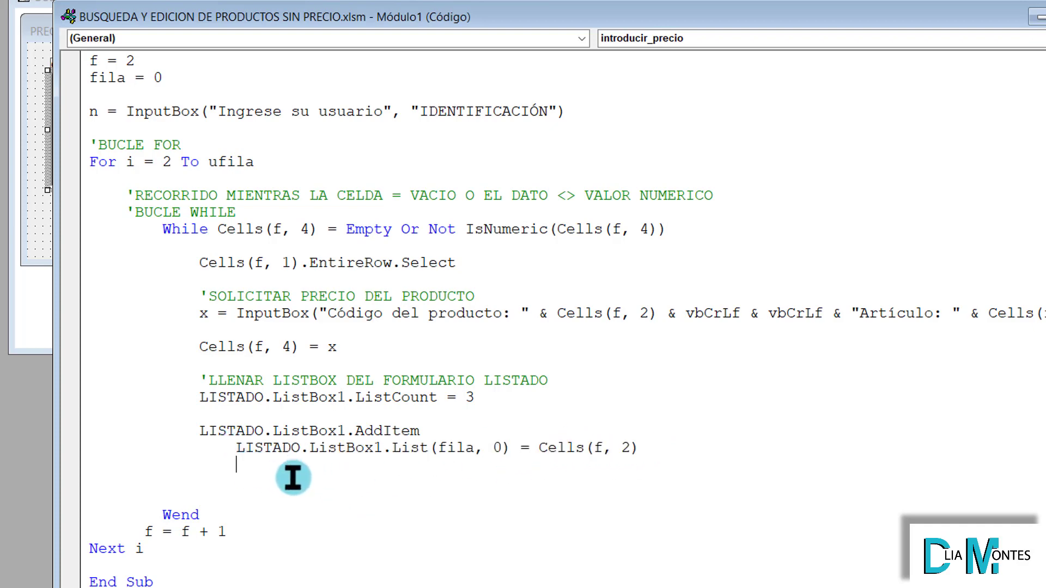
{"action": "key", "text": "ctrl+v"}
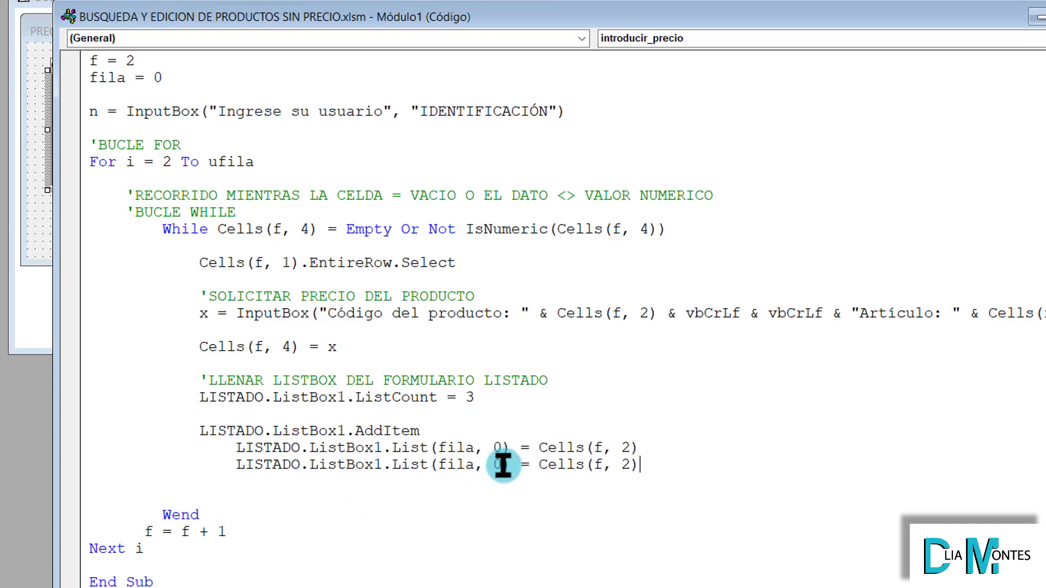
{"action": "left_click", "coordinate": [502, 465]}
{"action": "type", "text": "1"}
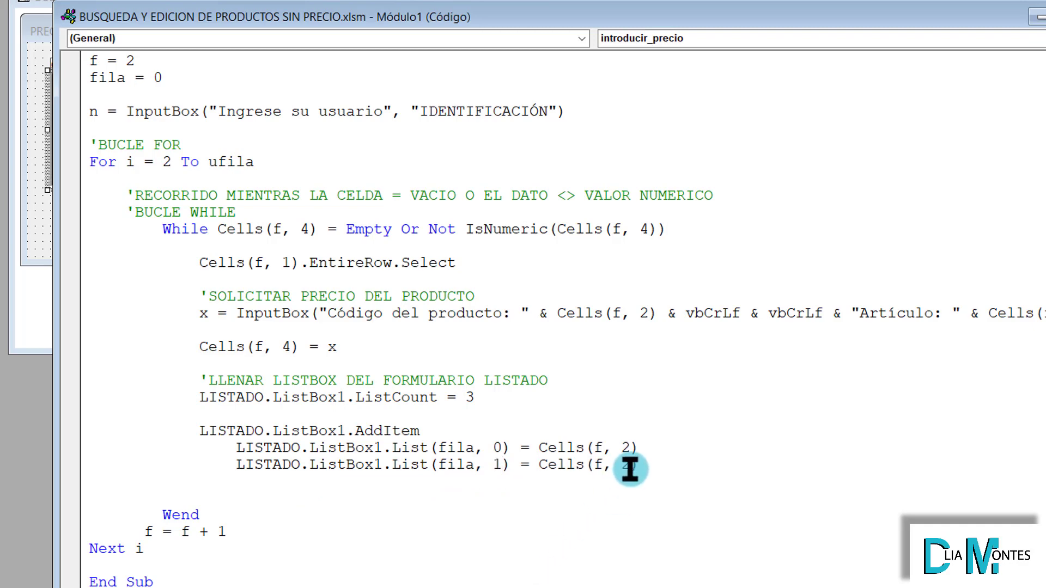
{"action": "mouse_move", "coordinate": [305, 27]}
{"action": "left_mouse_down"}
{"action": "mouse_move", "coordinate": [241, 181]}
{"action": "mouse_move", "coordinate": [267, 10]}
{"action": "left_mouse_up"}
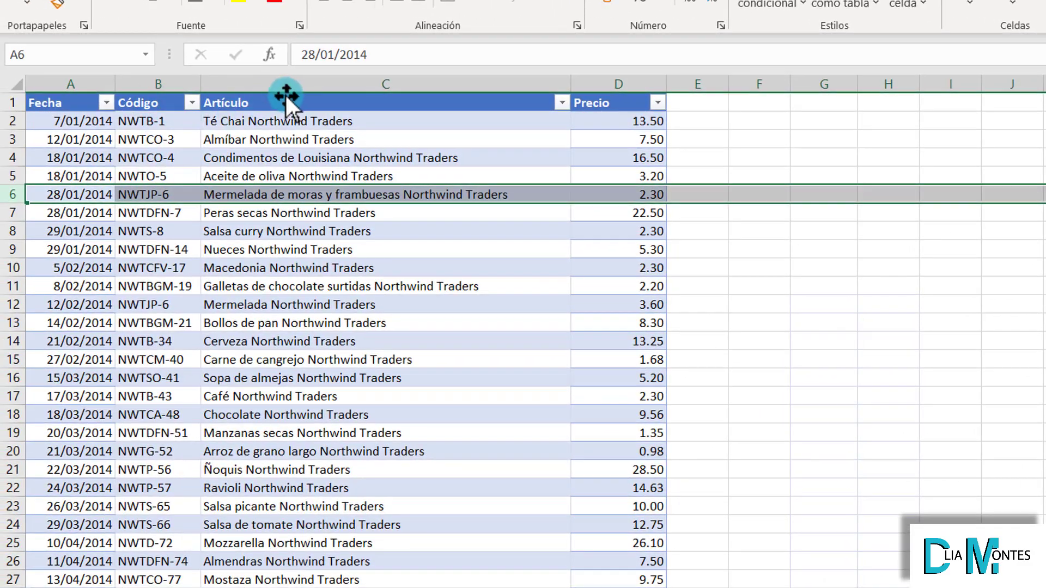
{"action": "left_click", "coordinate": [288, 93]}
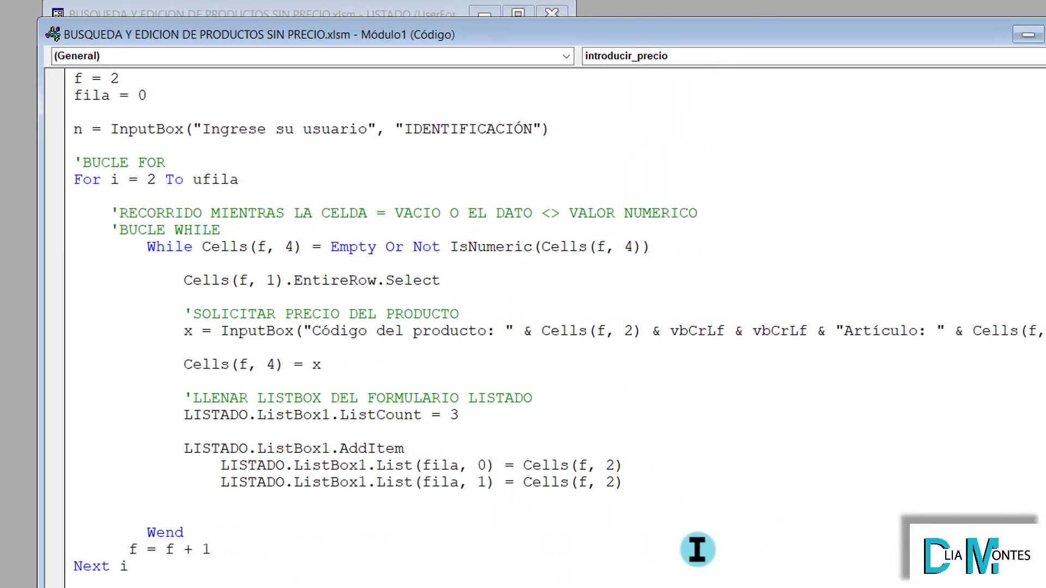
{"action": "key", "text": "BackSpace"}
{"action": "type", "text": "3"}
Step: Paste another copy and make it fill column 2 with Cells(f, 4)
{"action": "key", "text": "Return"}
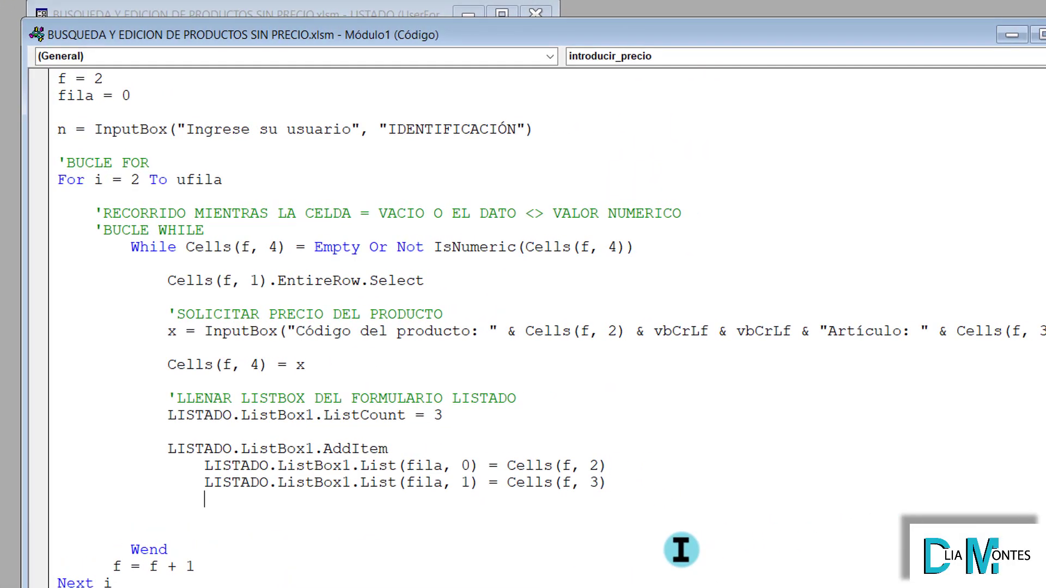
{"action": "key", "text": "ctrl+v"}
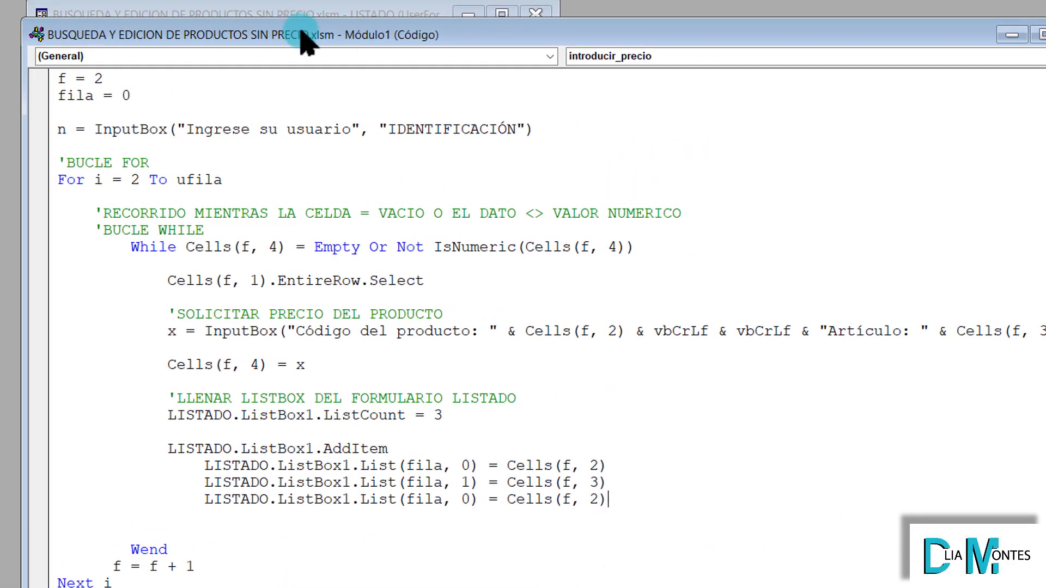
{"action": "left_click_drag", "start_coordinate": [305, 41], "coordinate": [294, 160]}
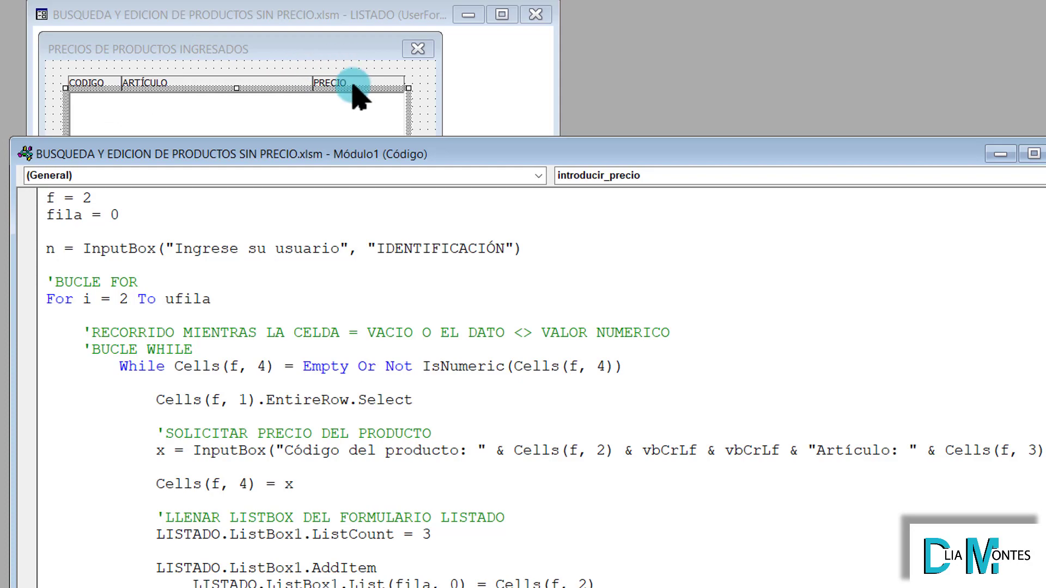
{"action": "left_click_drag", "start_coordinate": [391, 159], "coordinate": [368, 43]}
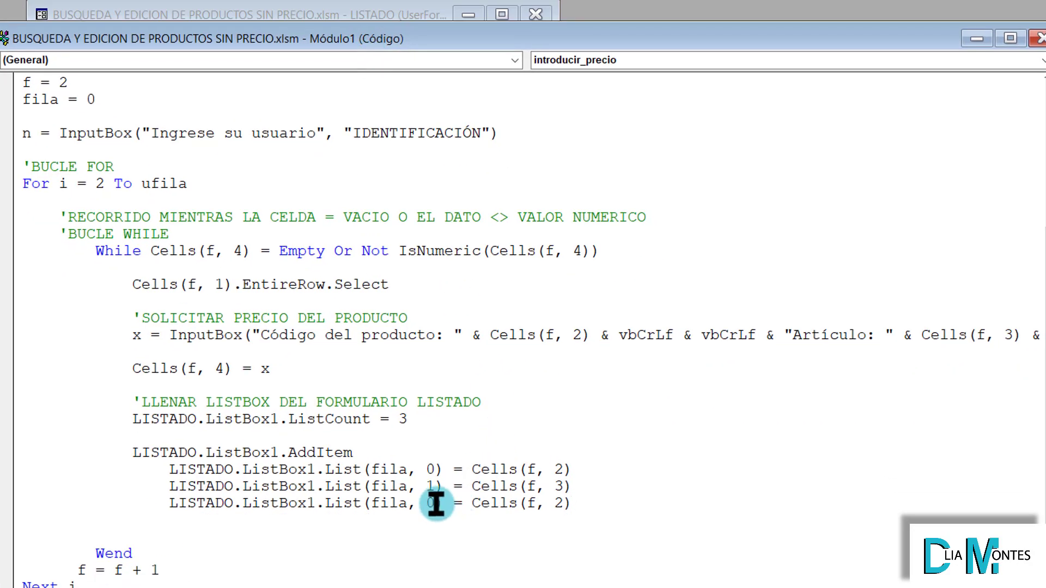
{"action": "left_click", "coordinate": [434, 503]}
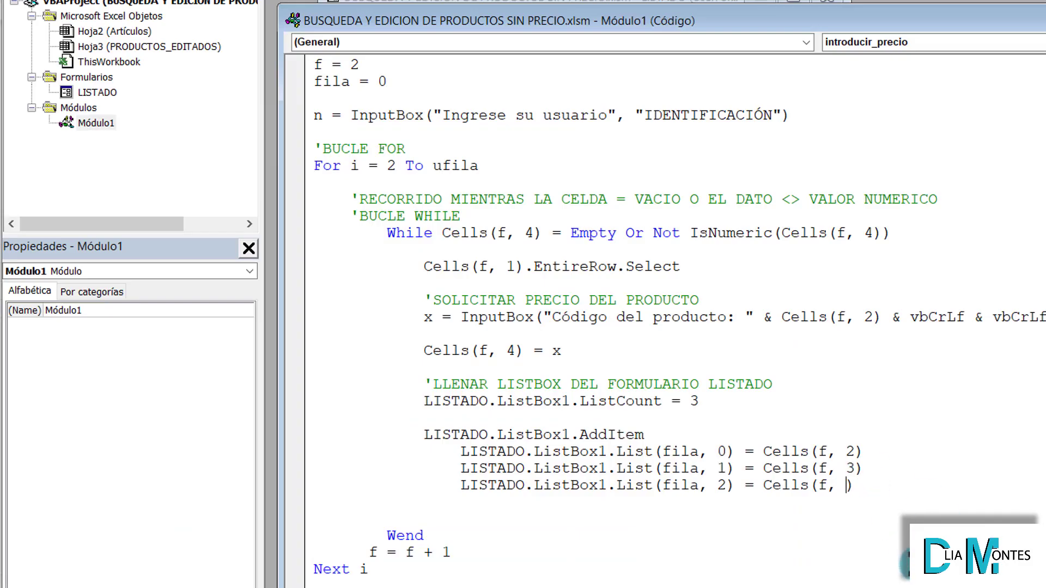
{"action": "type", "text": "4"}
{"action": "left_click", "coordinate": [872, 482]}
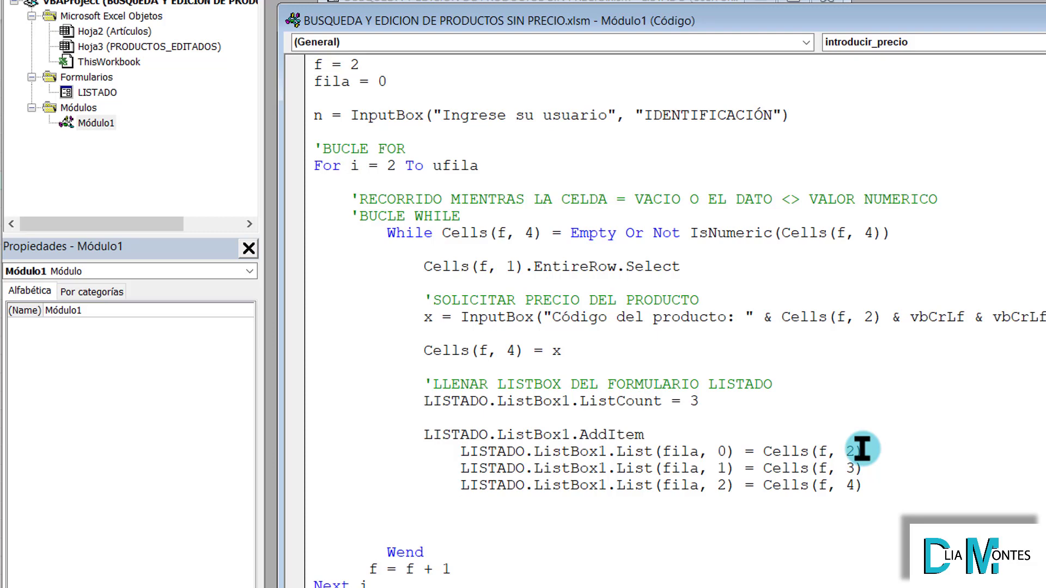
Step: Add a fourth copy as List(fila, 3) = Cells(f, 2) and review the new lines
{"action": "key", "text": "ctrl+v"}
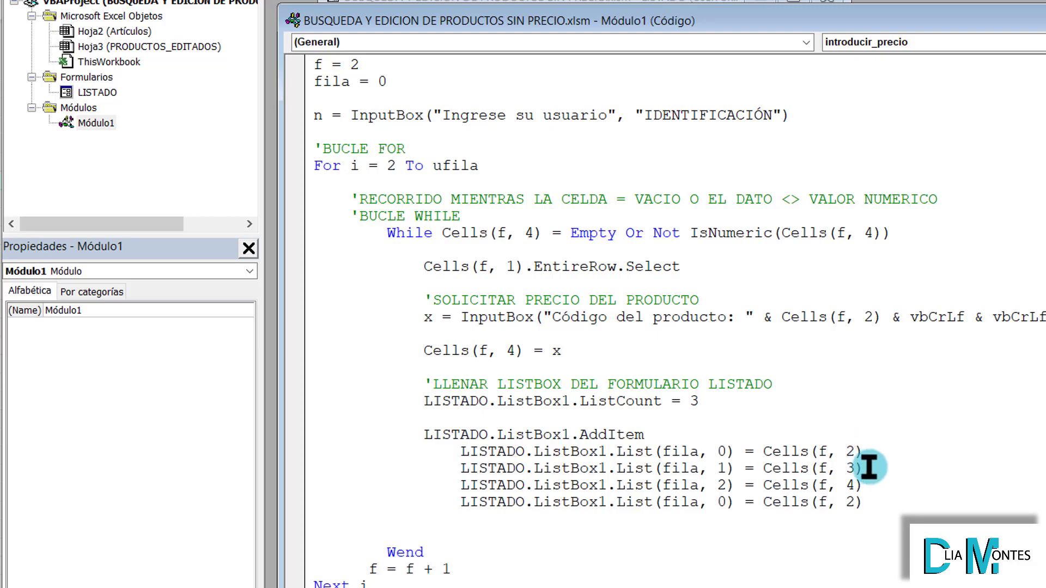
{"action": "double_click", "coordinate": [725, 501]}
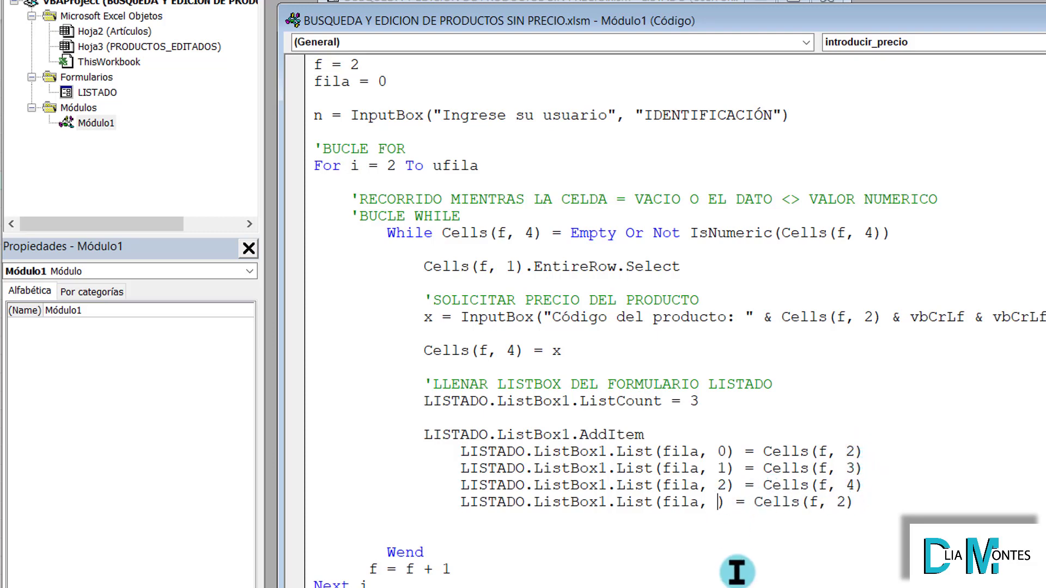
{"action": "type", "text": "3"}
{"action": "double_click", "coordinate": [705, 401]}
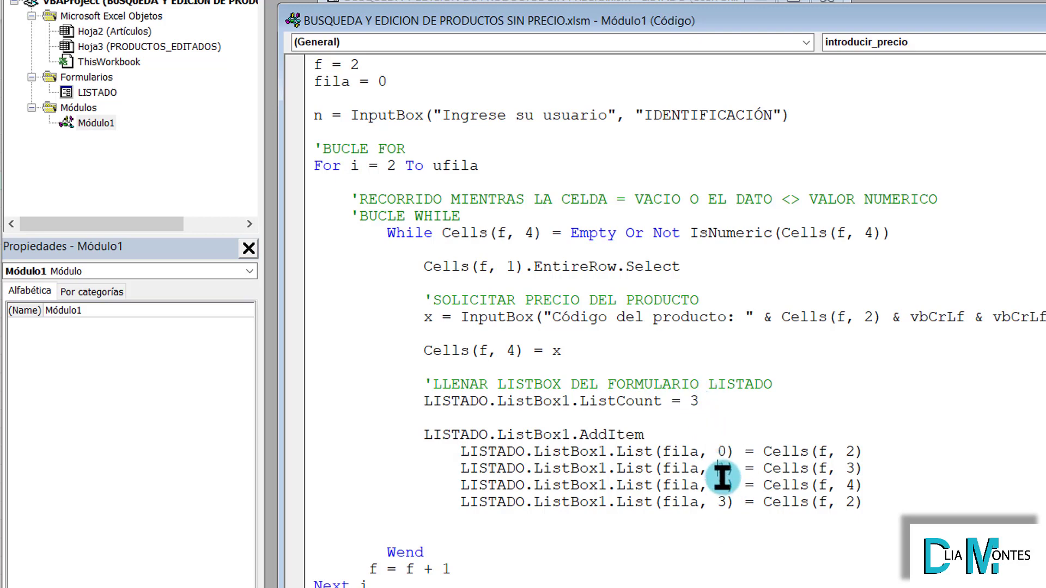
{"action": "mouse_move", "coordinate": [861, 484]}
{"action": "left_mouse_down"}
{"action": "mouse_move", "coordinate": [603, 480]}
{"action": "mouse_move", "coordinate": [461, 452]}
{"action": "left_mouse_up"}
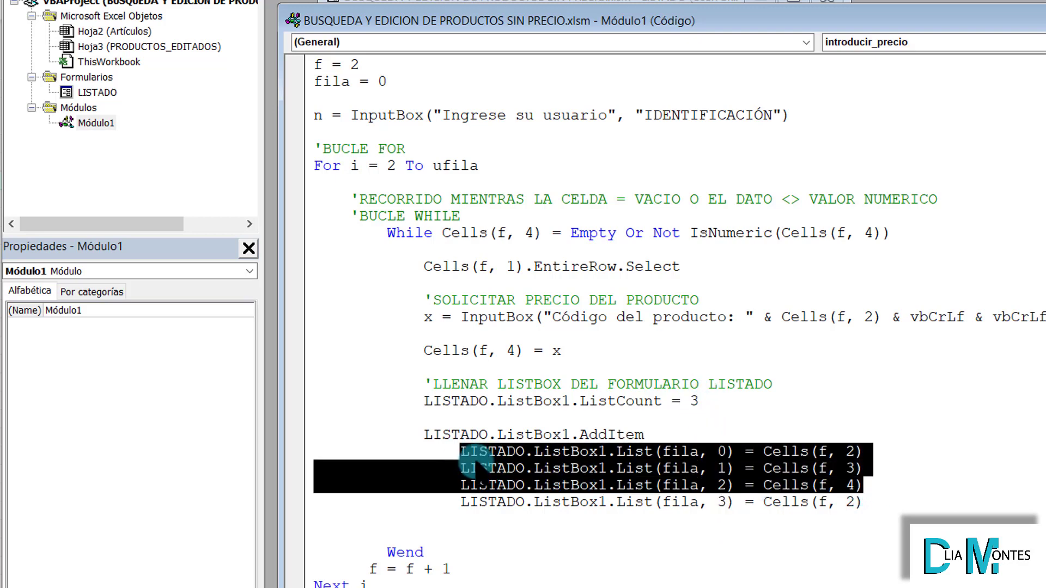
{"action": "left_click", "coordinate": [706, 517]}
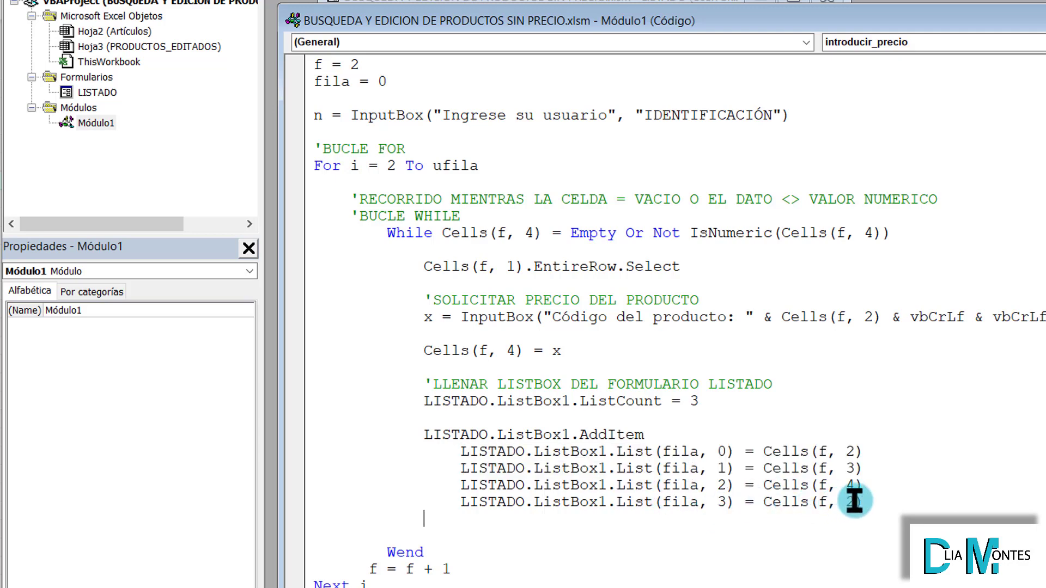
{"action": "left_click_drag", "start_coordinate": [862, 502], "coordinate": [768, 501]}
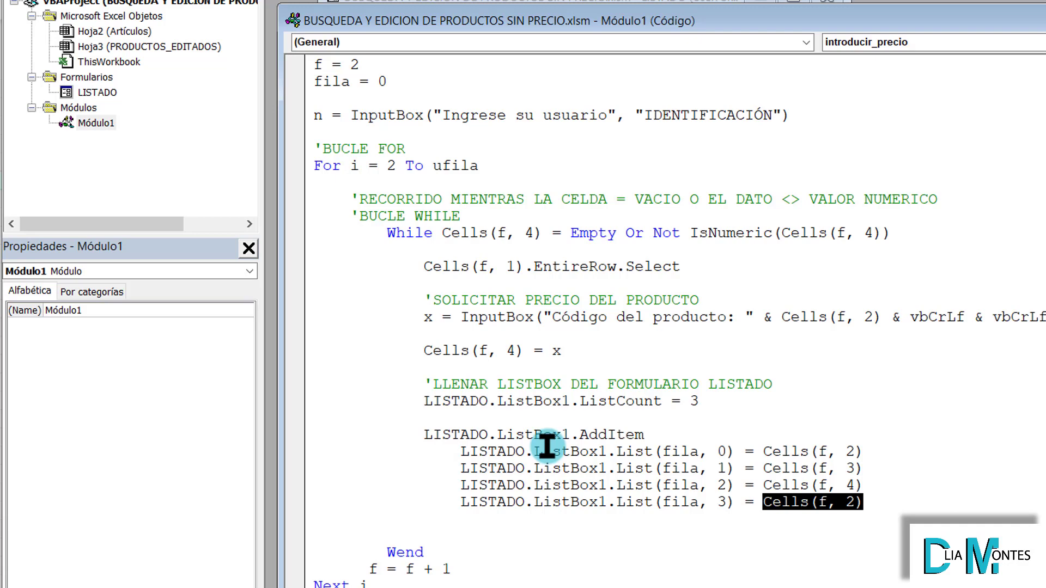
{"action": "left_click", "coordinate": [435, 320]}
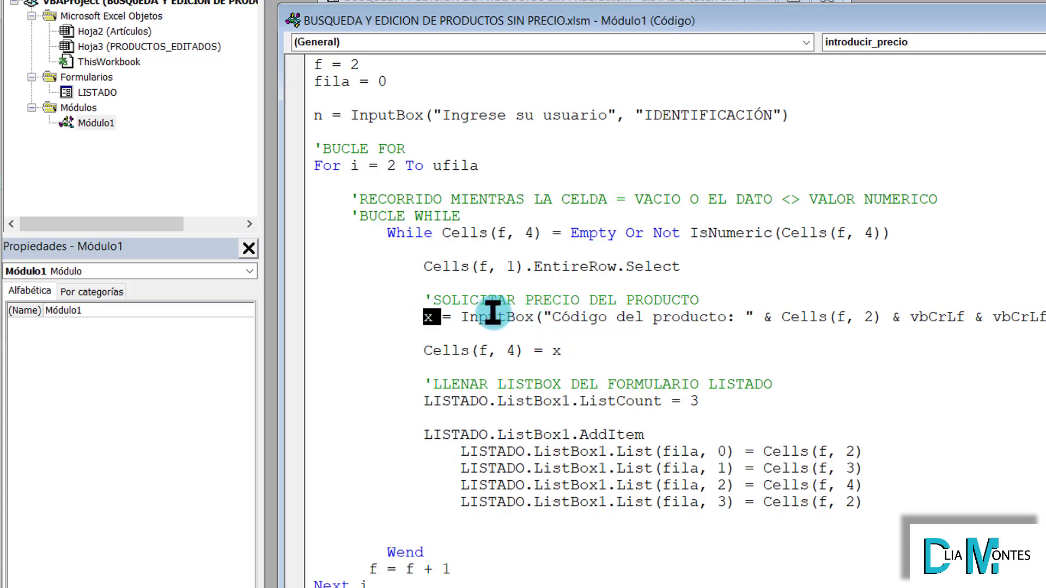
{"action": "left_click", "coordinate": [449, 317]}
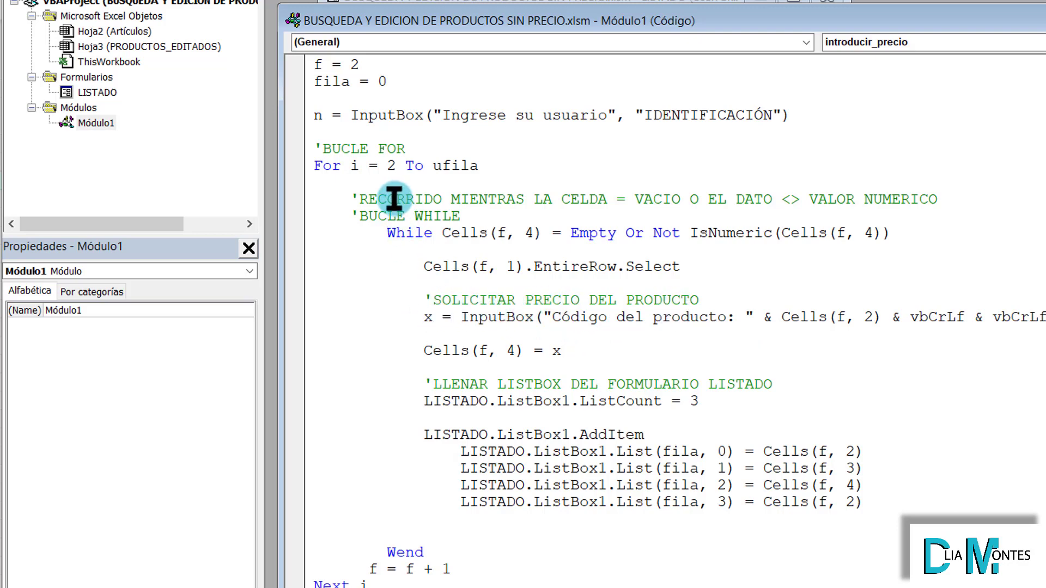
Step: Replace Cells(f, 2) with n on the List(fila, 3) line
{"action": "scroll", "coordinate": [442, 193], "scroll_direction": "up", "scroll_amount": 2}
{"action": "double_click", "coordinate": [316, 217]}
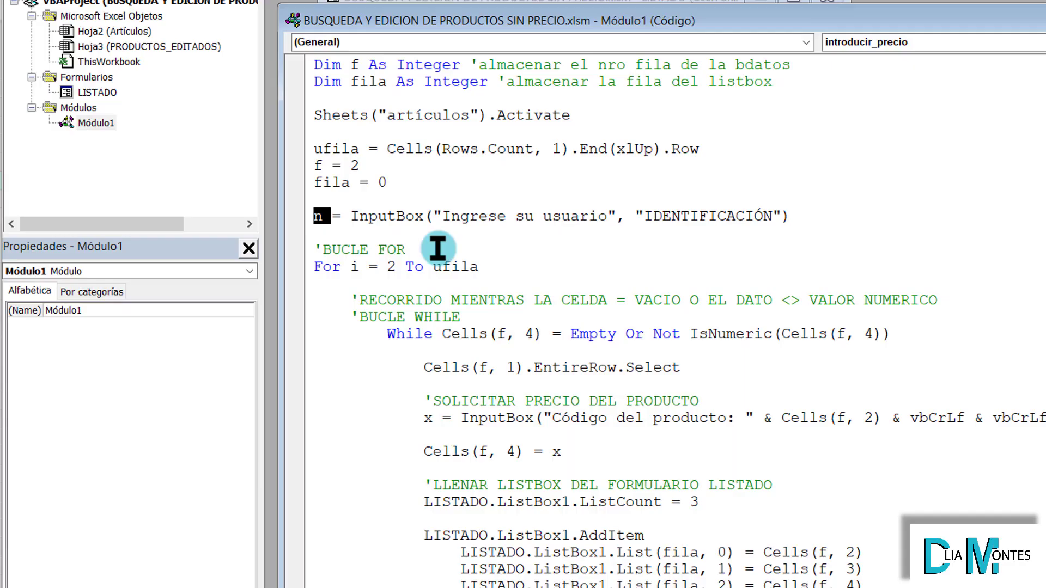
{"action": "scroll", "coordinate": [425, 223], "scroll_direction": "down", "scroll_amount": 3}
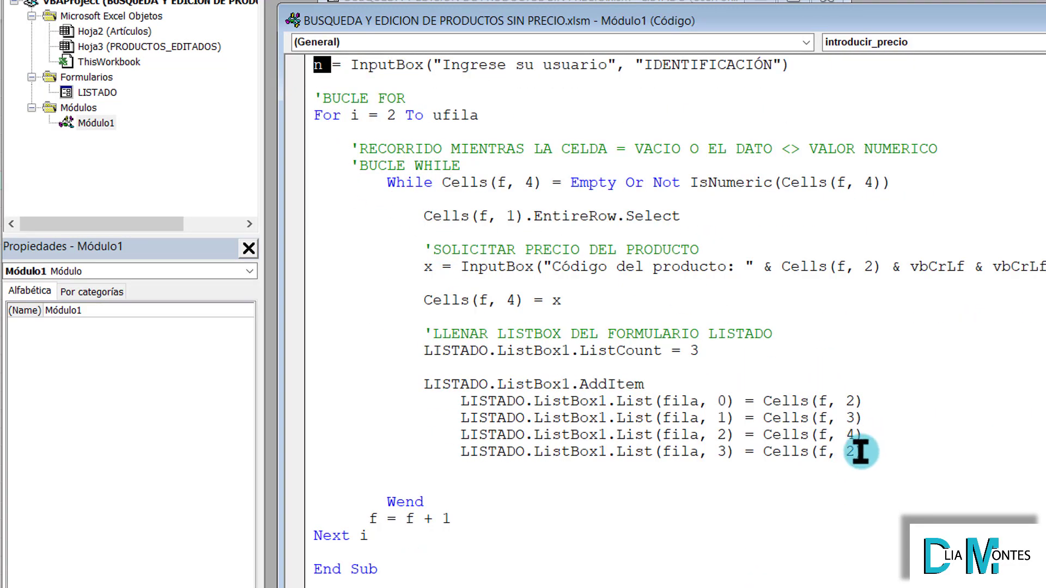
{"action": "left_click_drag", "start_coordinate": [863, 451], "coordinate": [762, 451]}
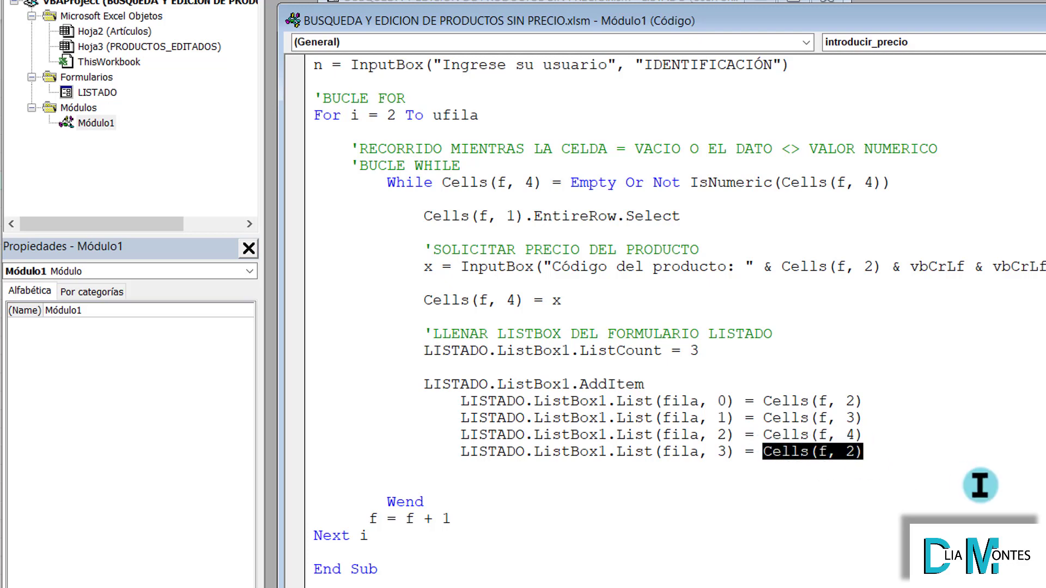
{"action": "scroll", "coordinate": [596, 392], "scroll_direction": "up", "scroll_amount": 2}
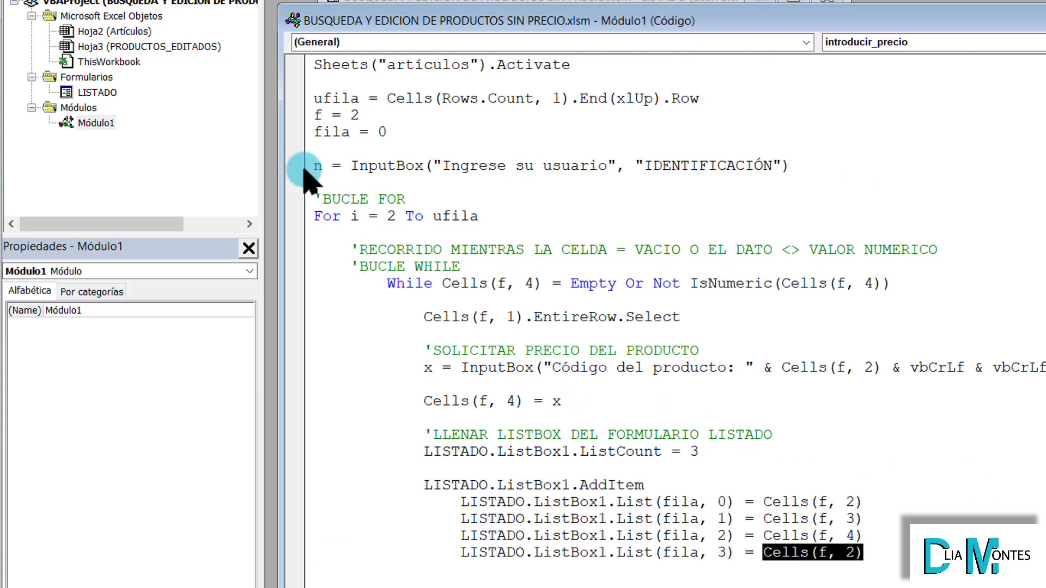
{"action": "scroll", "coordinate": [635, 380], "scroll_direction": "down", "scroll_amount": 2}
{"action": "type", "text": "N"}
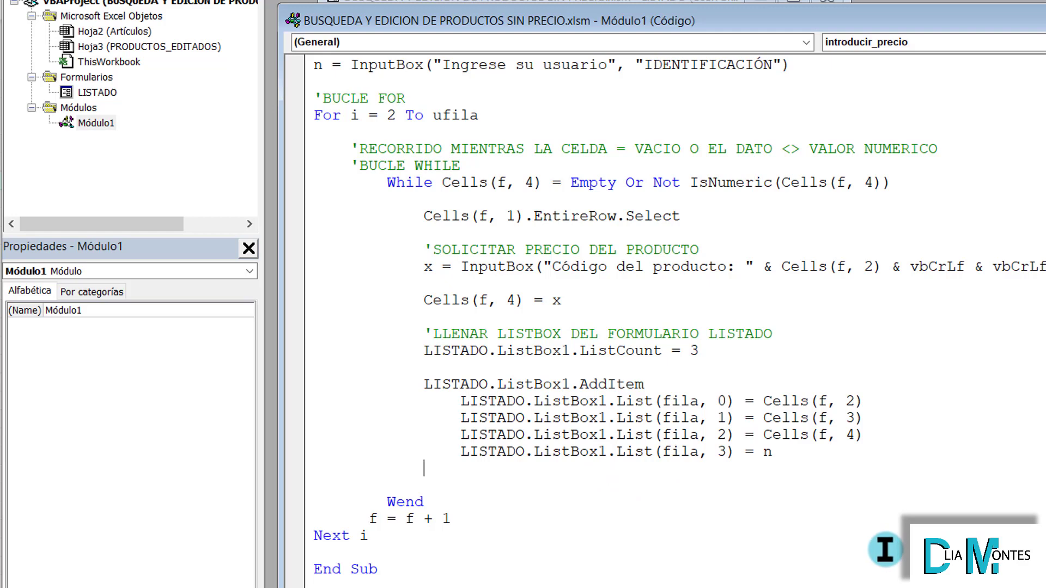
Step: Add fila = fila + 1 on the empty line before Wend, checking the LISTADO form
{"action": "left_click", "coordinate": [426, 467]}
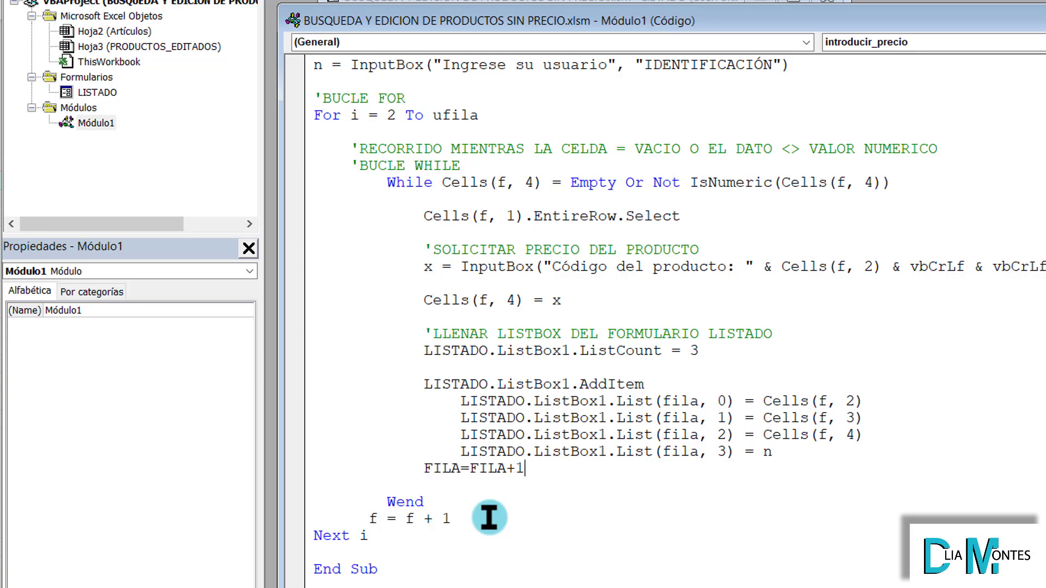
{"action": "left_click_drag", "start_coordinate": [348, 21], "coordinate": [570, 11]}
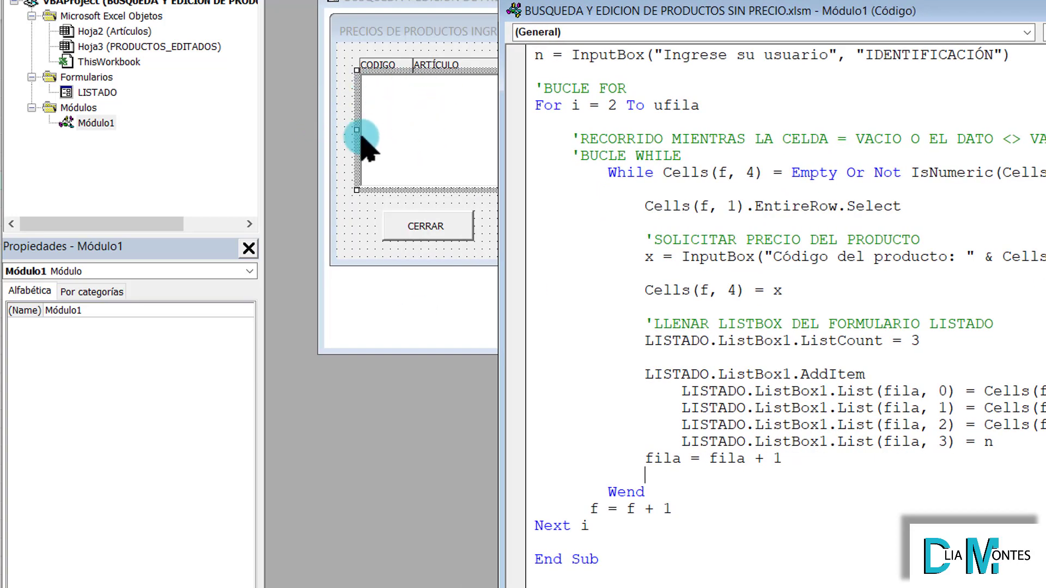
{"action": "left_click_drag", "start_coordinate": [556, 10], "coordinate": [447, 236]}
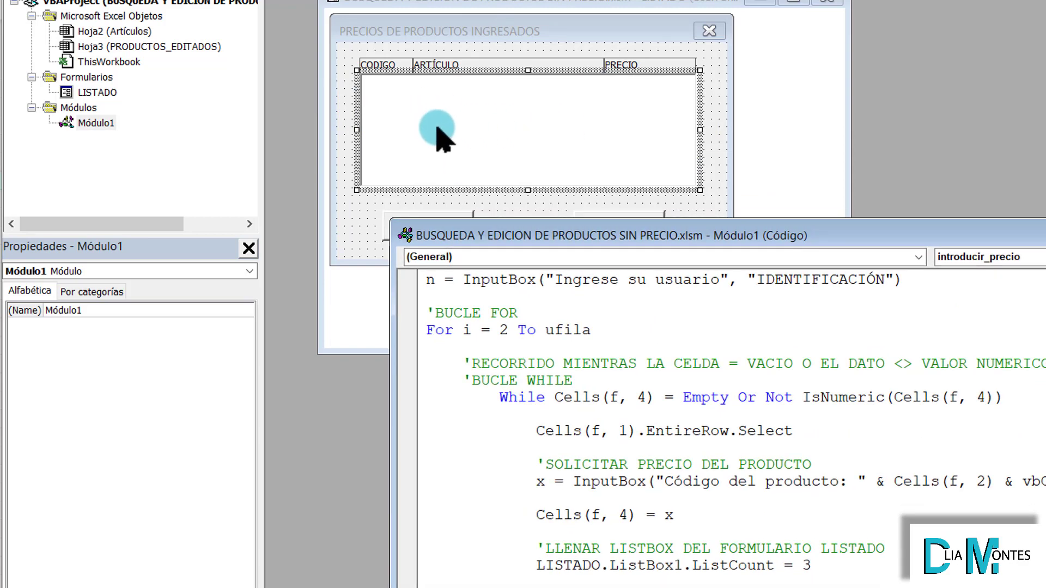
{"action": "left_click_drag", "start_coordinate": [561, 221], "coordinate": [501, 3]}
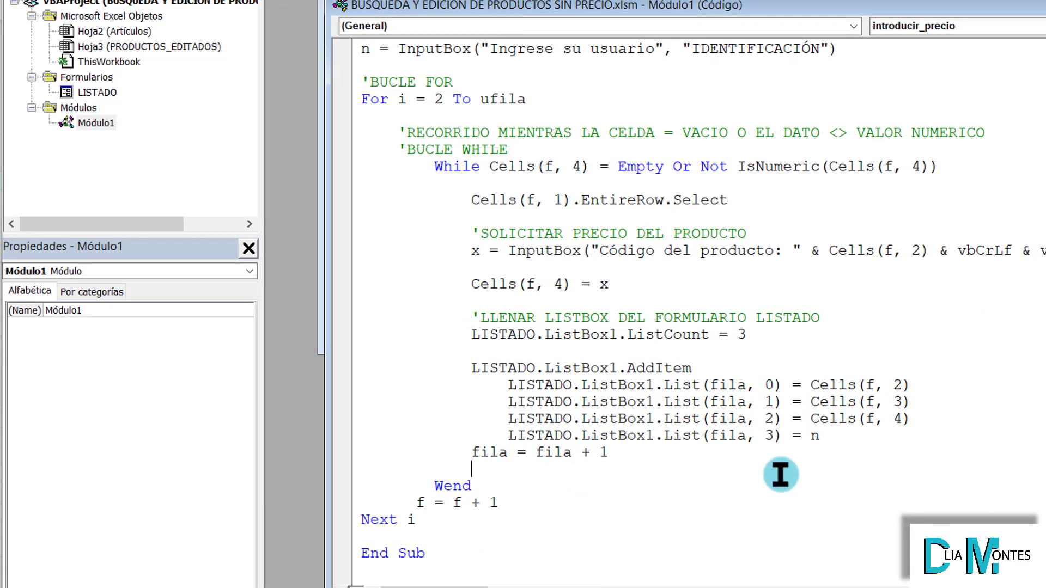
{"action": "left_click", "coordinate": [603, 491]}
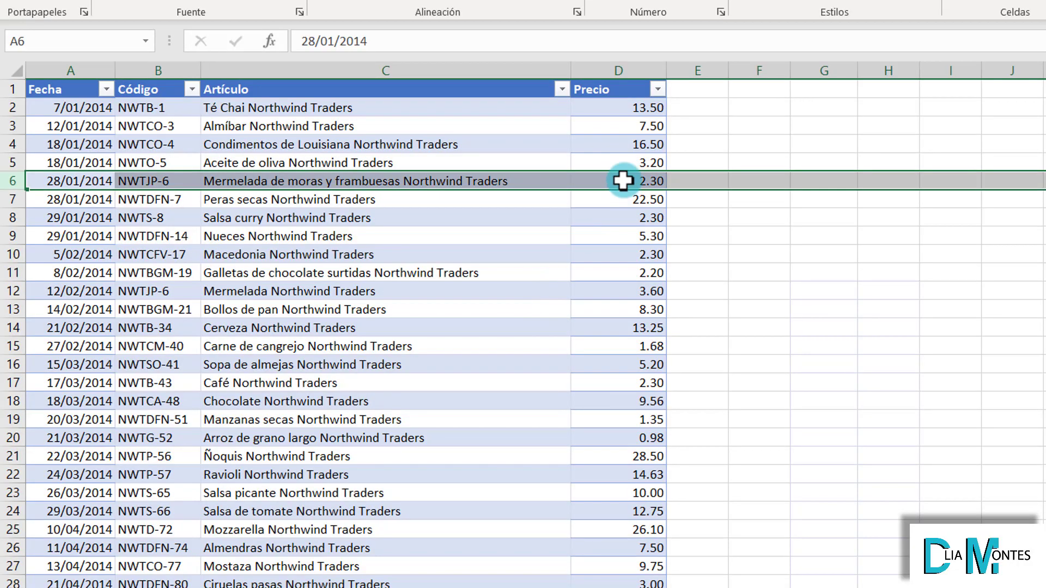
Step: Check the empty price cell D8 and the price cell D11 on the worksheet
{"action": "left_click_drag", "start_coordinate": [623, 180], "coordinate": [636, 236]}
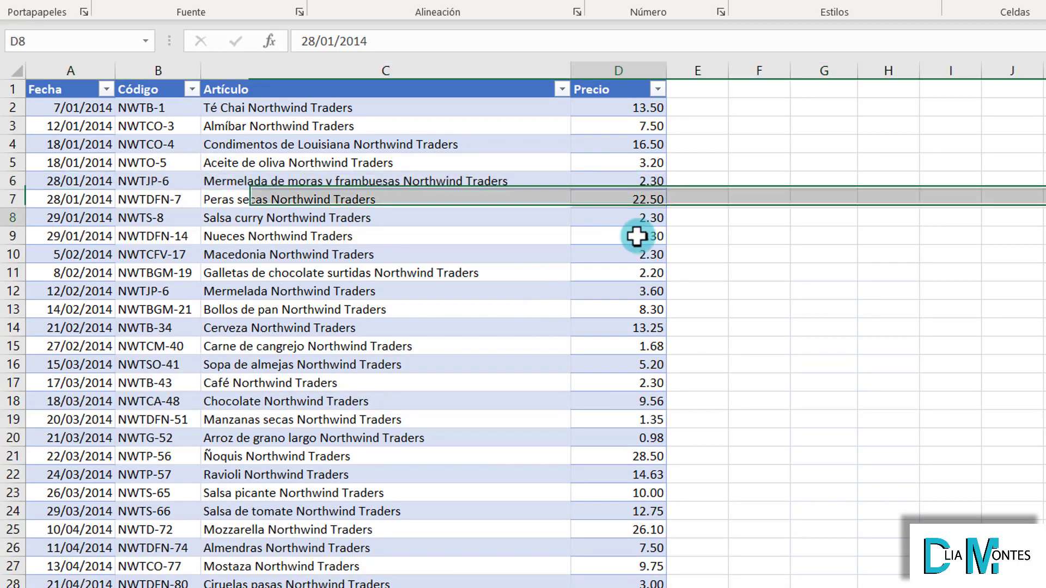
{"action": "left_click", "coordinate": [708, 326]}
{"action": "left_click", "coordinate": [652, 217]}
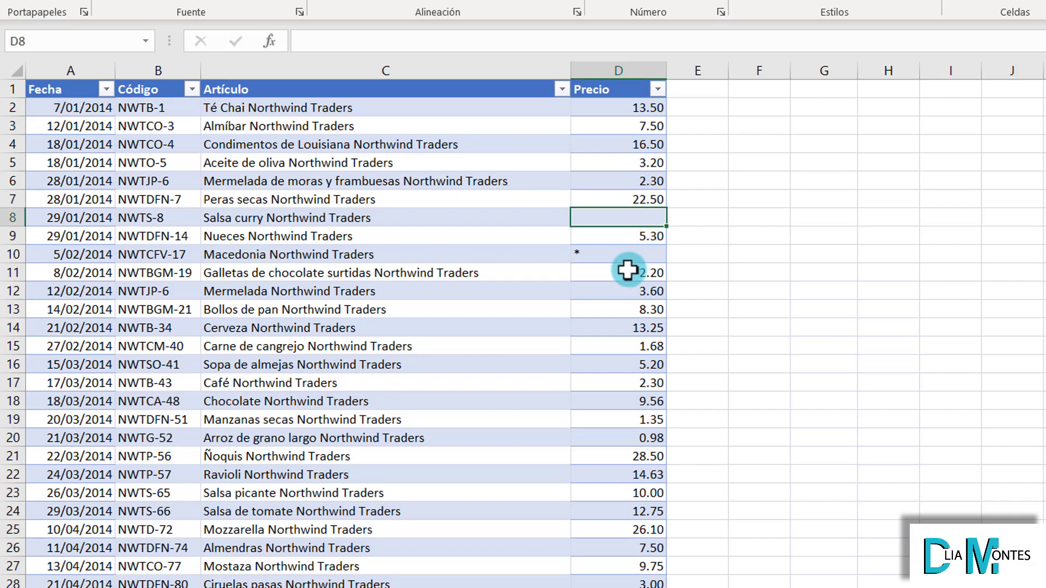
{"action": "left_click", "coordinate": [627, 270]}
Step: Run the macro and dismiss the read-only ListCount compile error
{"action": "key", "text": "alt+F11"}
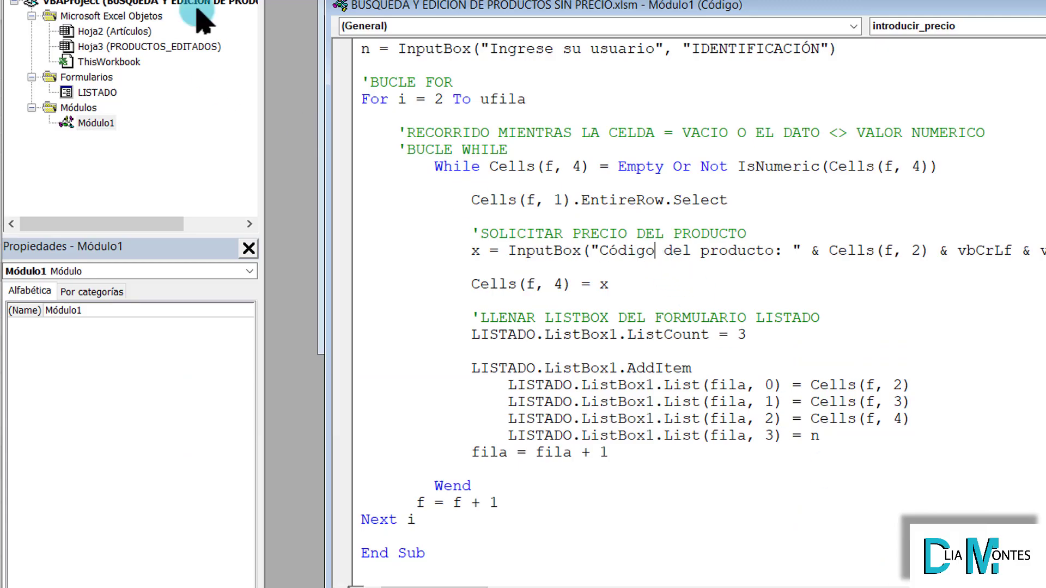
{"action": "key", "text": "F5"}
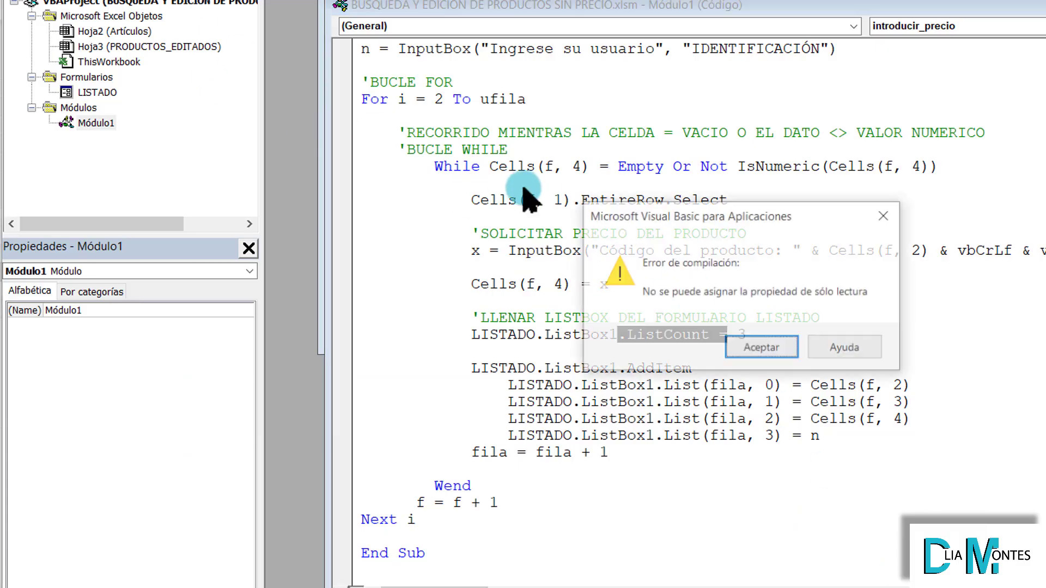
{"action": "left_click", "coordinate": [754, 348]}
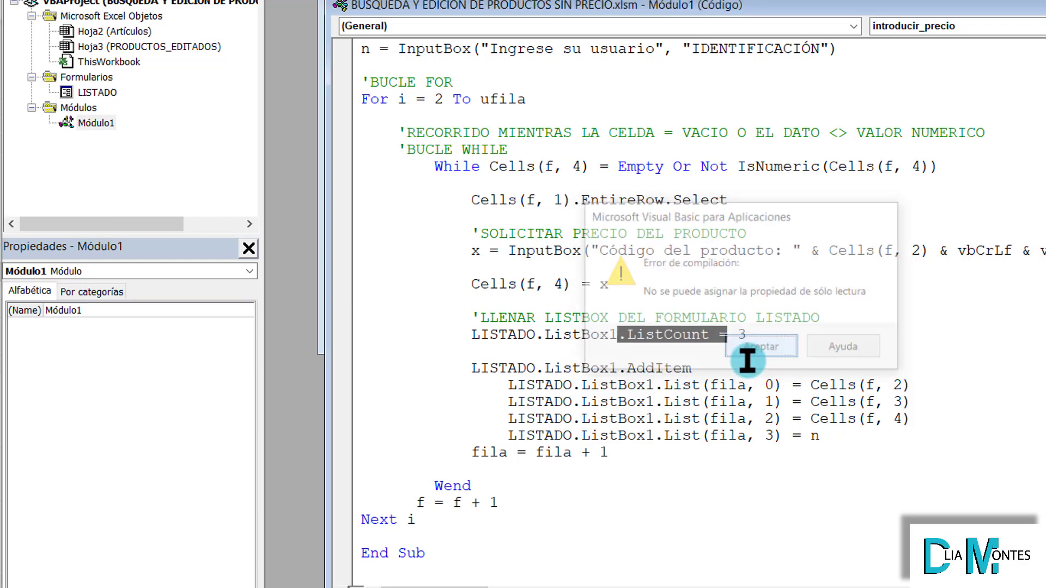
{"action": "left_click", "coordinate": [719, 349]}
Step: Change .ListCount to .ColumnCount on the listbox line, then rerun the macro with F5
{"action": "left_click_drag", "start_coordinate": [707, 334], "coordinate": [628, 334]}
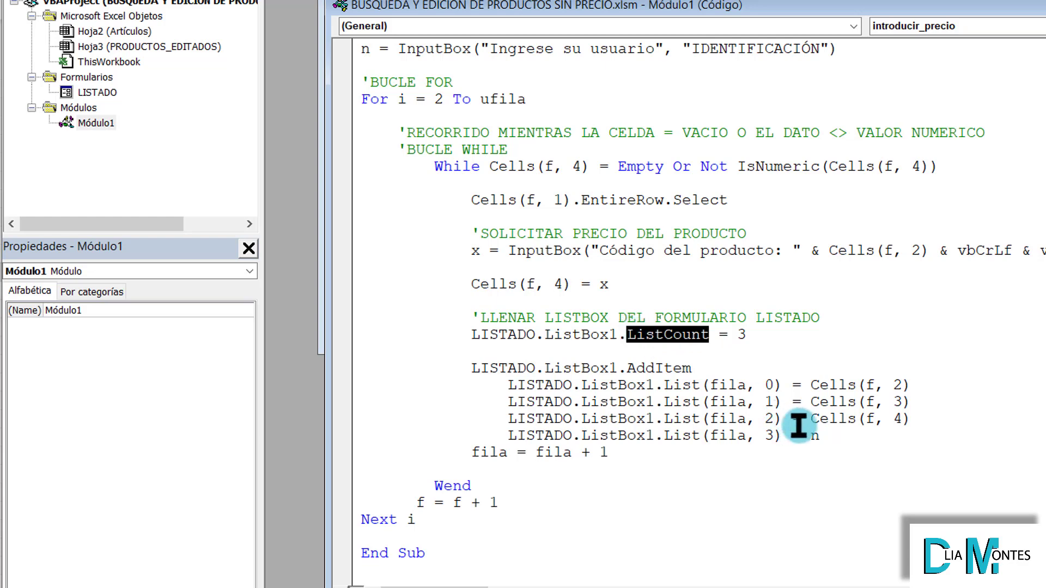
{"action": "key", "text": "BackSpace"}
{"action": "key", "text": "BackSpace"}
{"action": "type", "text": "."}
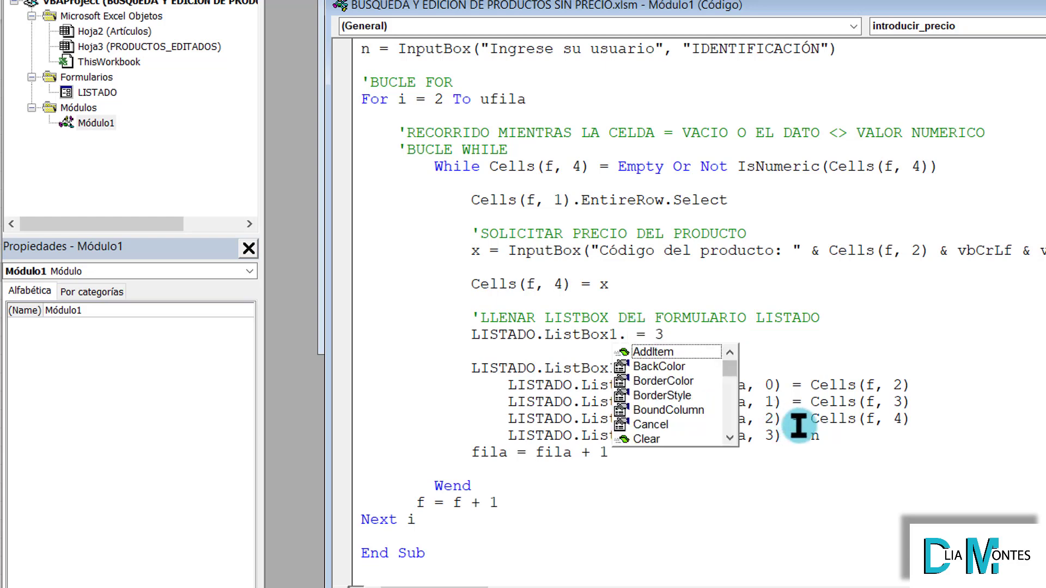
{"action": "type", "text": "CLUM"}
{"action": "key", "text": "BackSpace"}
{"action": "key", "text": "BackSpace"}
{"action": "key", "text": "BackSpace"}
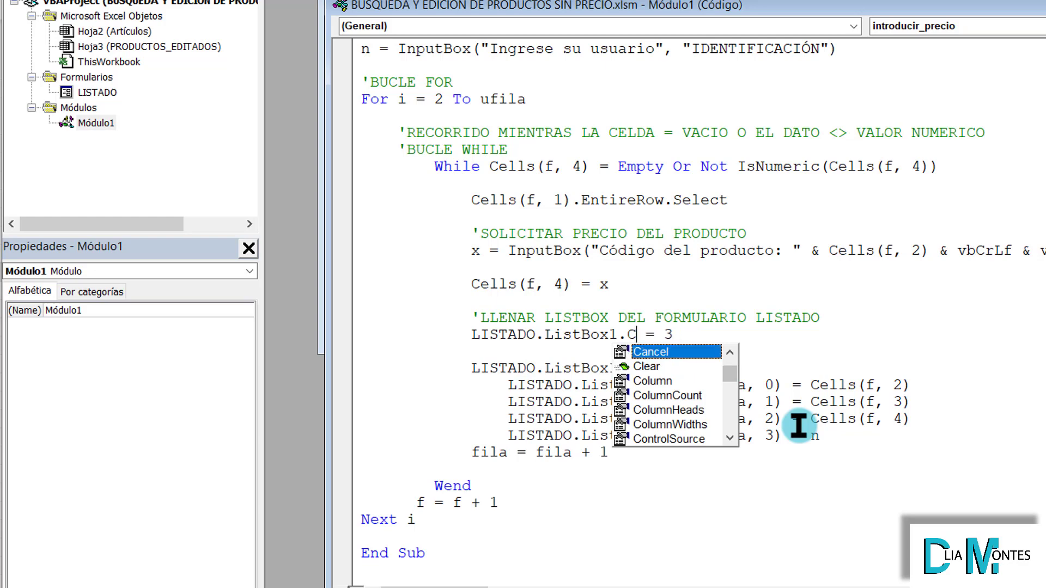
{"action": "type", "text": "OL"}
{"action": "key", "text": "Down"}
{"action": "key", "text": "Tab"}
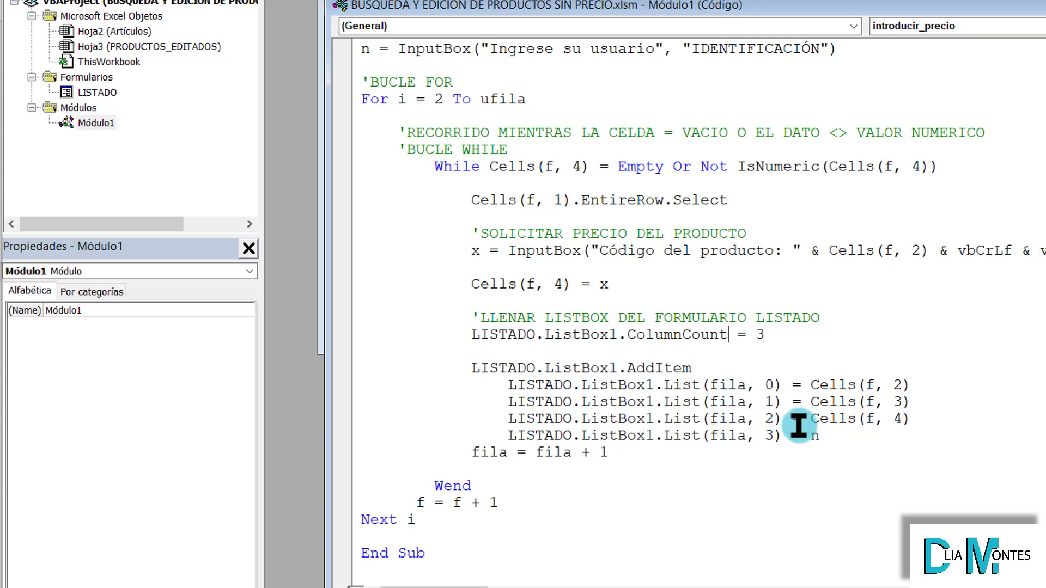
{"action": "left_click", "coordinate": [682, 385]}
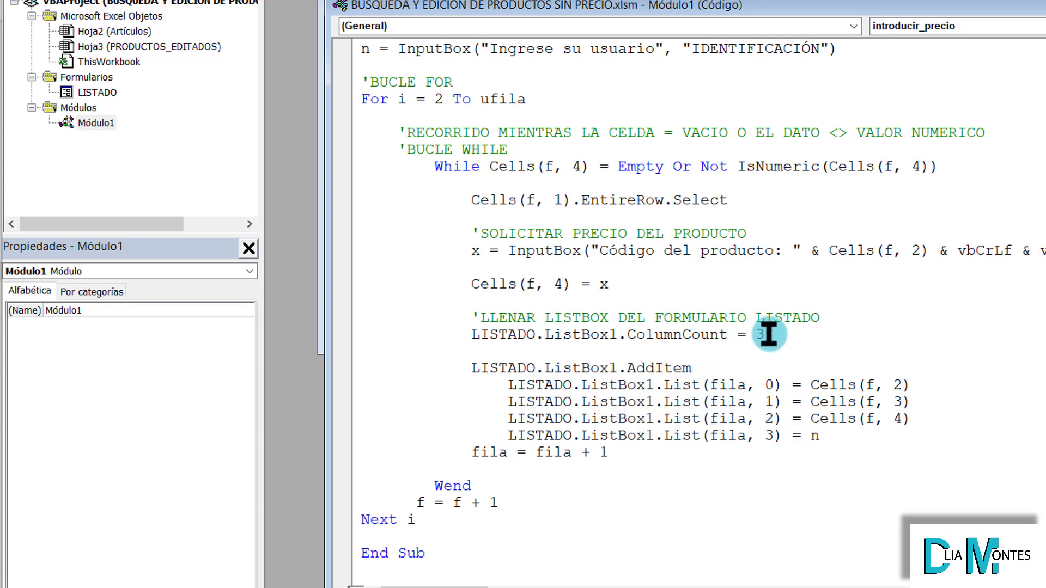
{"action": "left_click_drag", "start_coordinate": [764, 334], "coordinate": [471, 335]}
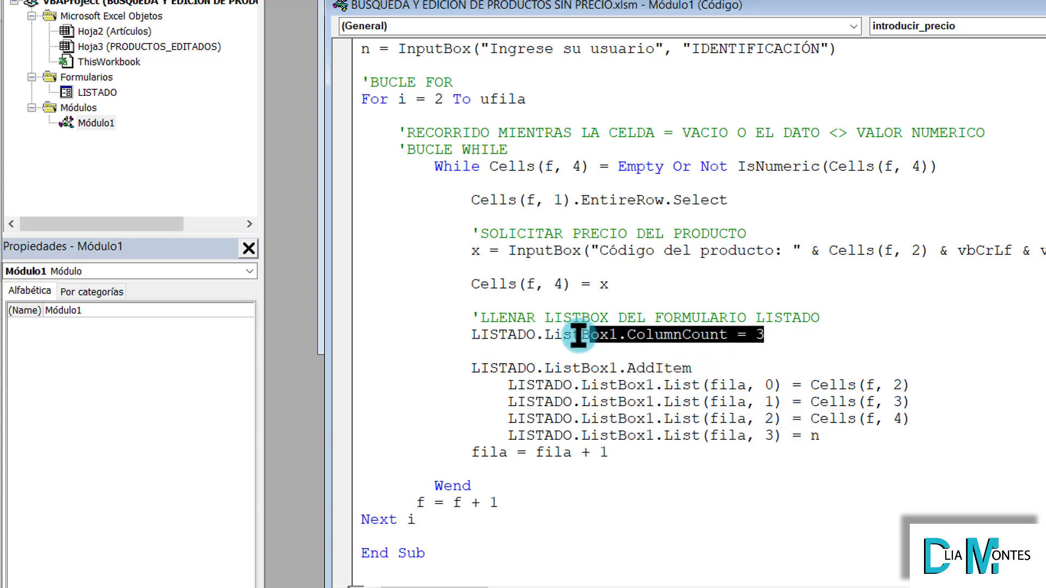
{"action": "left_click", "coordinate": [779, 335]}
{"action": "key", "text": "F5"}
{"action": "type", "text": "TTTT"}
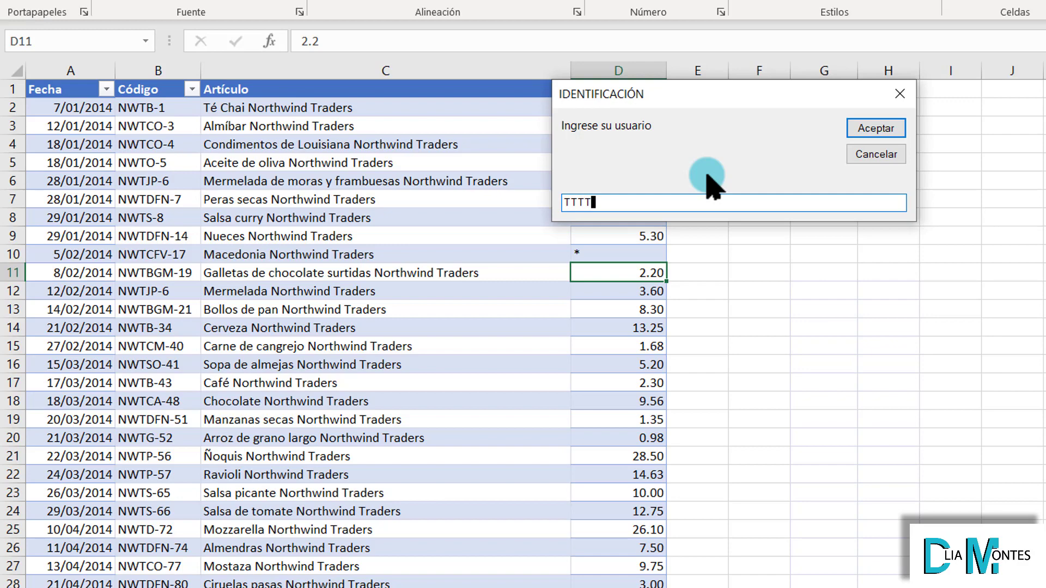
Step: Confirm the user name and the Salsa curry price in the prompts
{"action": "key", "text": "Return"}
{"action": "mouse_move", "coordinate": [661, 82]}
{"action": "left_mouse_down"}
{"action": "mouse_move", "coordinate": [700, 226]}
{"action": "mouse_move", "coordinate": [744, 256]}
{"action": "left_mouse_up"}
{"action": "type", "text": "2.6"}
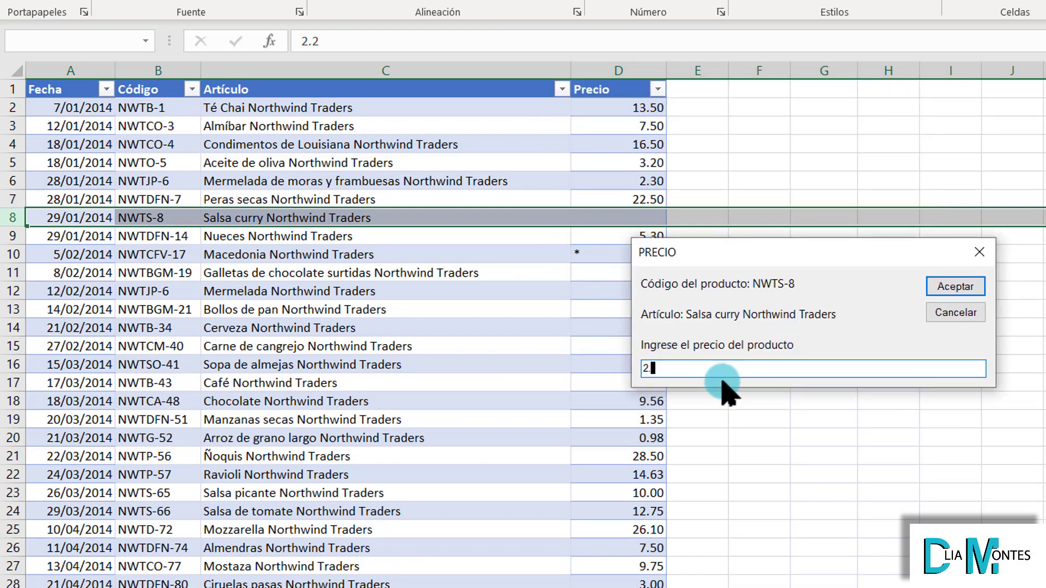
{"action": "key", "text": "Return"}
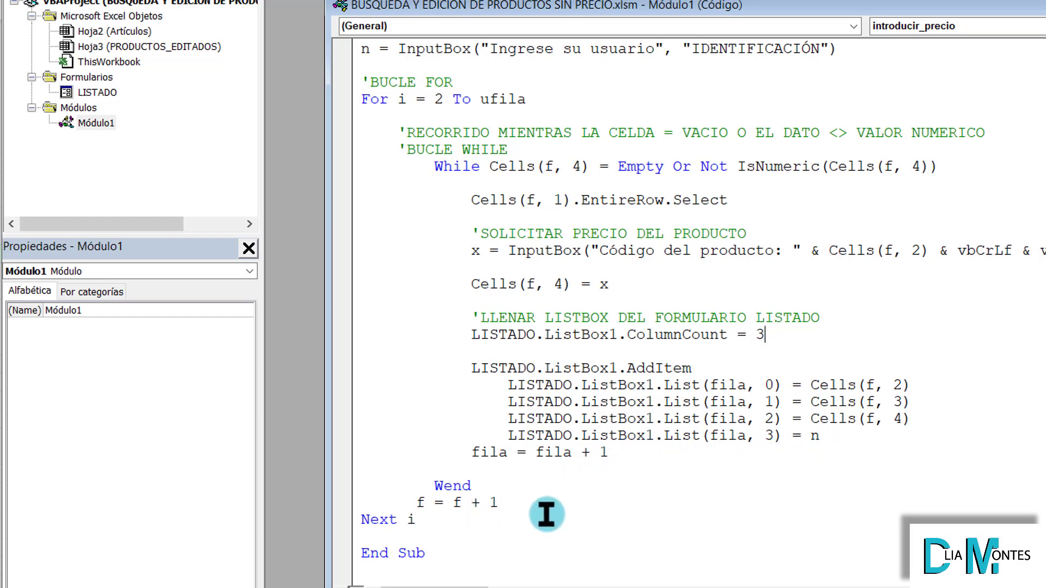
Step: Review the loop code, then select the table through row 46 and click A47
{"action": "left_click", "coordinate": [544, 419]}
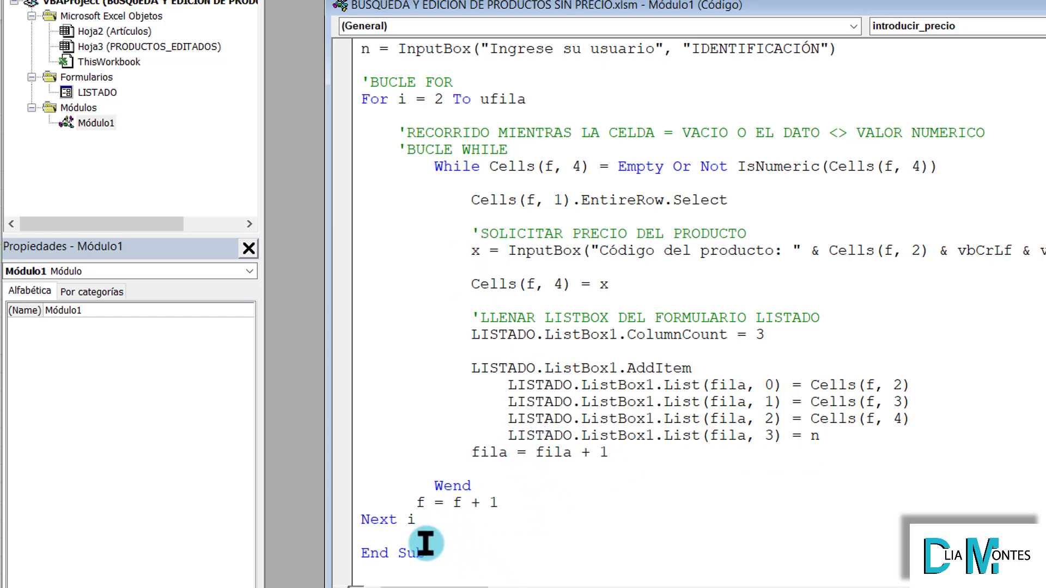
{"action": "mouse_move", "coordinate": [361, 93]}
{"action": "left_mouse_down"}
{"action": "mouse_move", "coordinate": [854, 459]}
{"action": "mouse_move", "coordinate": [830, 532]}
{"action": "left_mouse_up"}
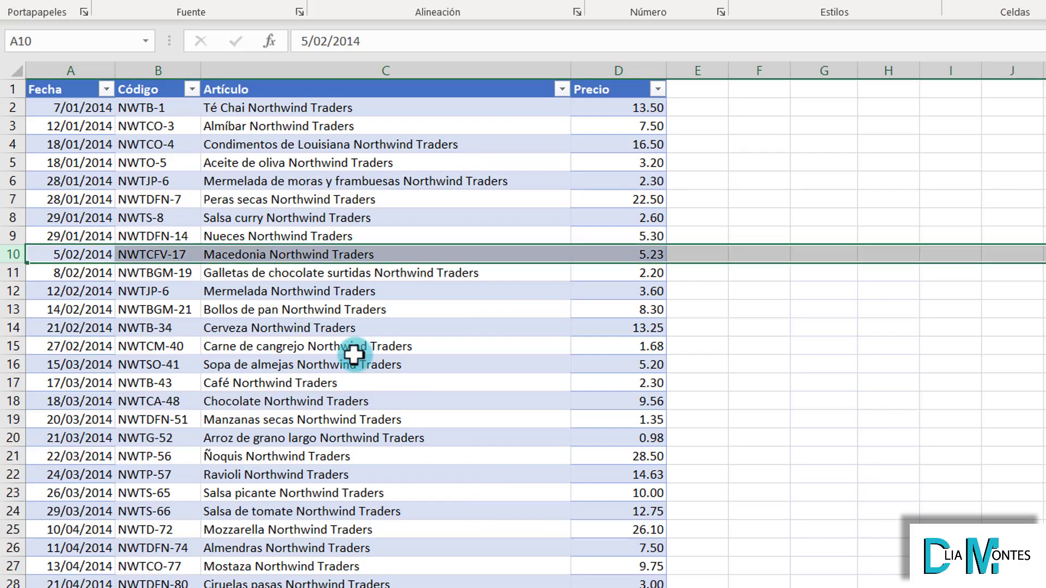
{"action": "mouse_move", "coordinate": [56, 108]}
{"action": "left_mouse_down"}
{"action": "mouse_move", "coordinate": [114, 276]}
{"action": "mouse_move", "coordinate": [117, 586]}
{"action": "left_mouse_up"}
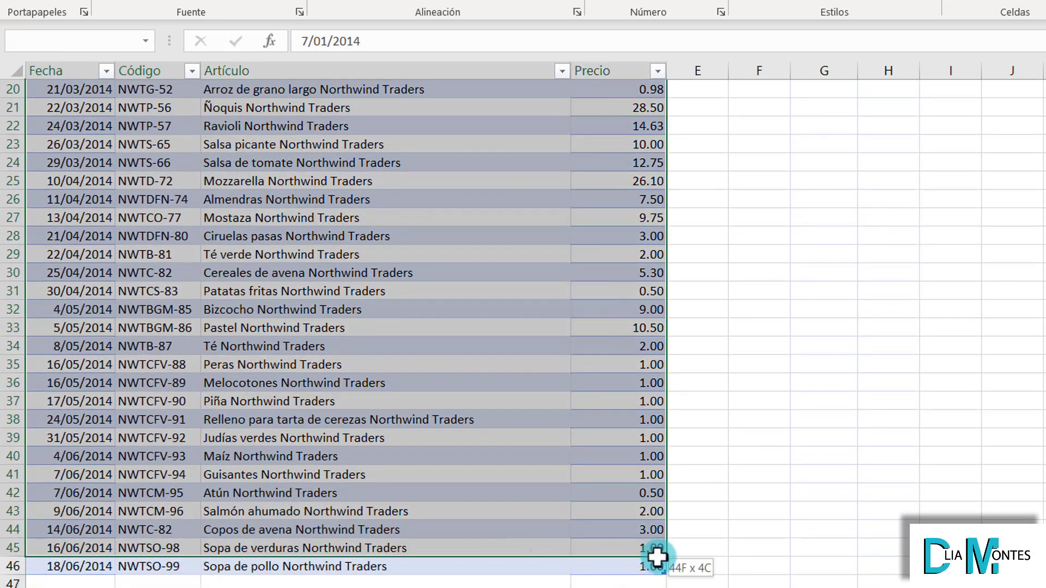
{"action": "left_click_drag", "start_coordinate": [117, 586], "coordinate": [626, 566]}
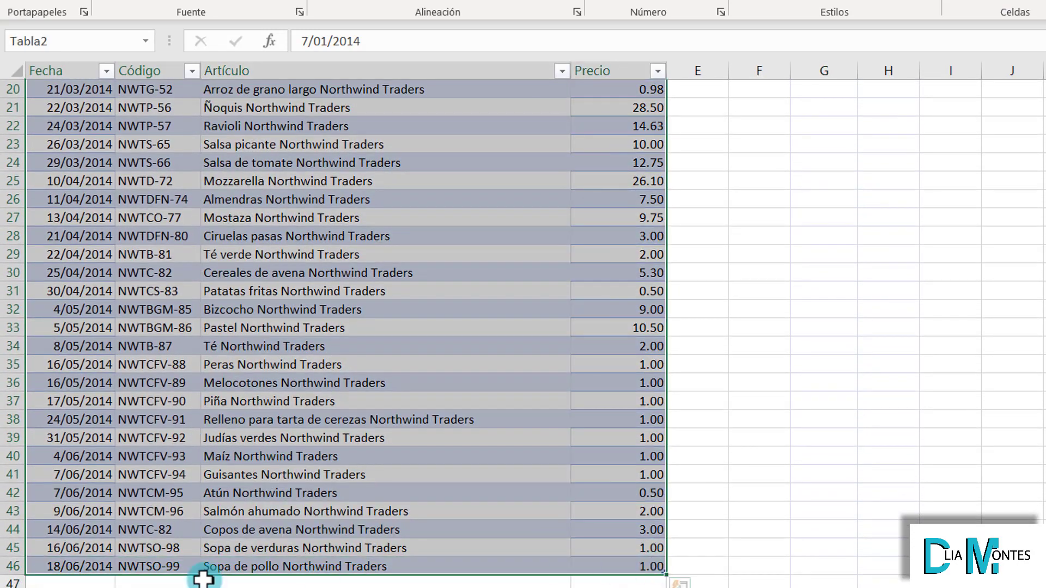
{"action": "left_click", "coordinate": [87, 582]}
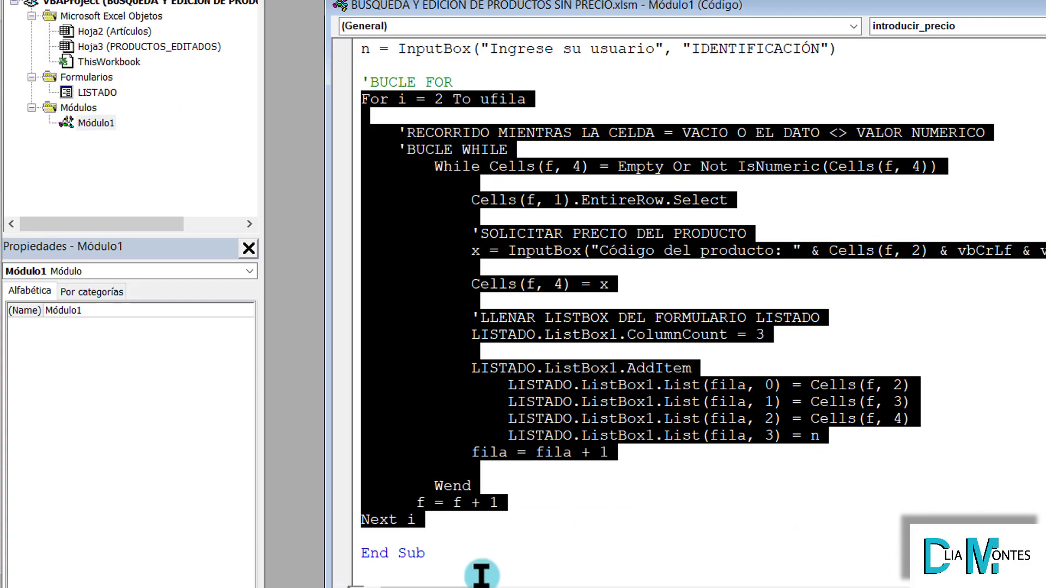
Step: Add the 'MOSTRAR FORMULARIO comment and LISTADO.Show just before End Sub
{"action": "left_click", "coordinate": [479, 572]}
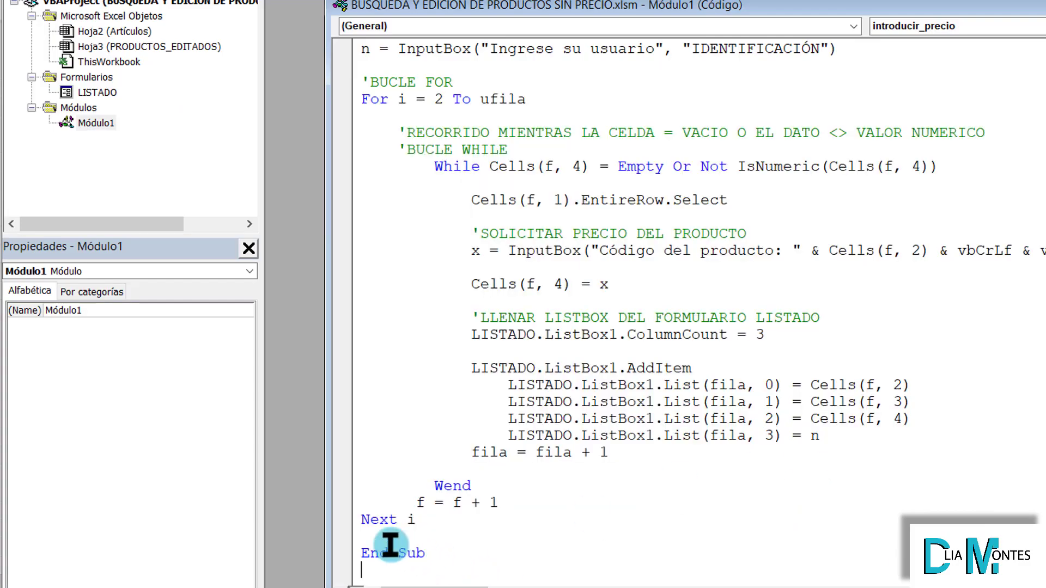
{"action": "left_click", "coordinate": [391, 539]}
{"action": "type", "text": "'MOSTRAR FORMULARIO"}
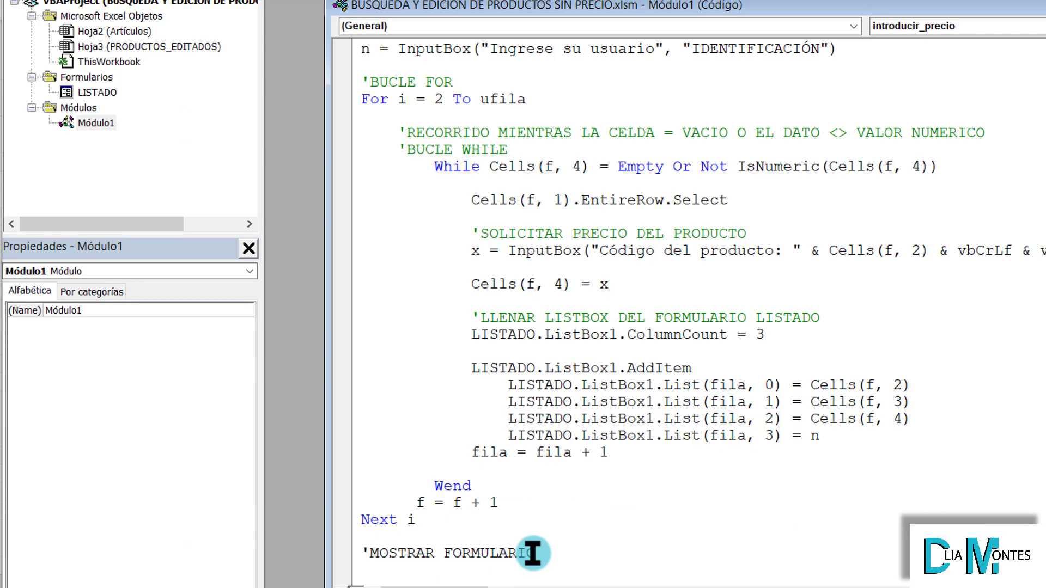
{"action": "scroll", "coordinate": [545, 485], "scroll_direction": "down", "scroll_amount": 1}
{"action": "type", "text": "LISTADO"}
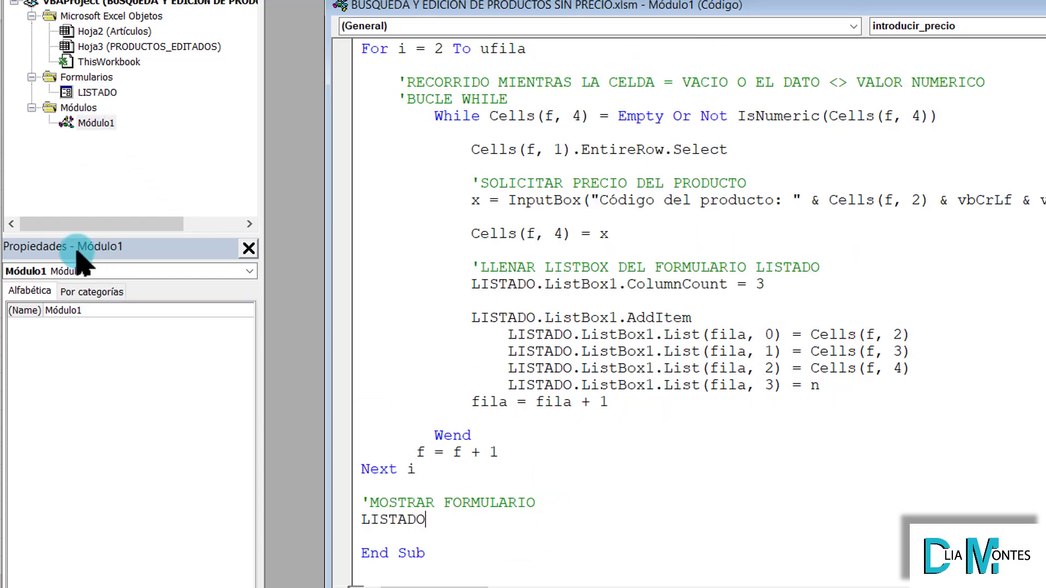
{"action": "type", "text": ".Show"}
Step: Clear the Peras secas price in D7 and enter * as the Galletas de chocolate price
{"action": "key", "text": "alt+F11"}
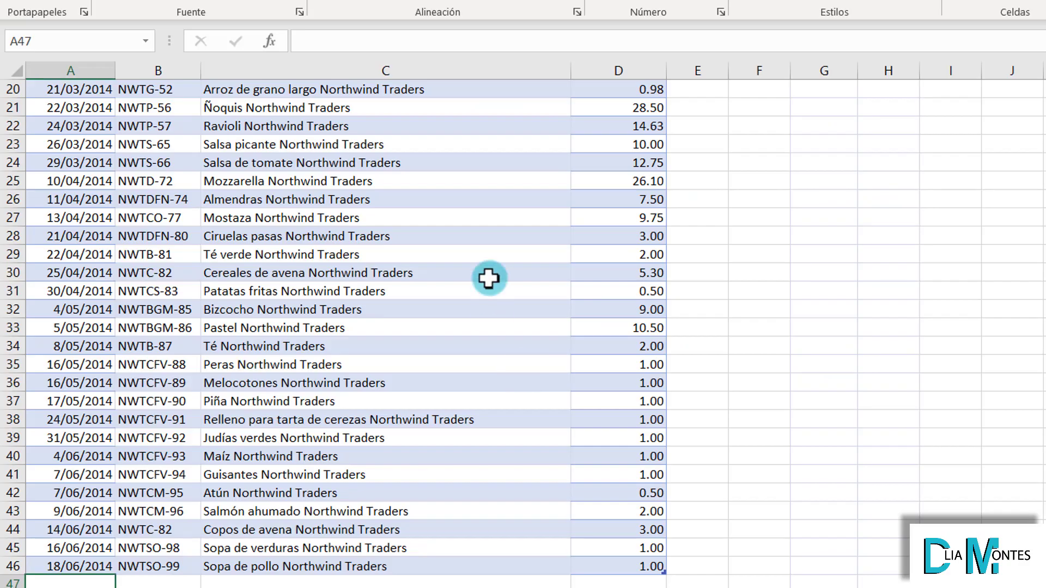
{"action": "scroll", "coordinate": [656, 177], "scroll_direction": "up", "scroll_amount": 6}
{"action": "left_click", "coordinate": [656, 182]}
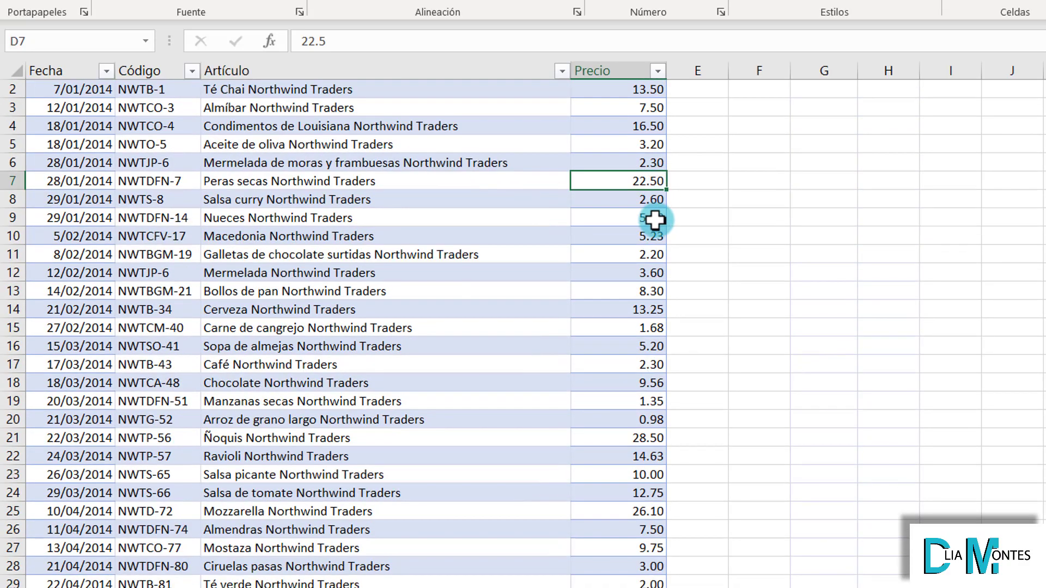
{"action": "key", "text": "Delete"}
{"action": "left_click", "coordinate": [625, 254]}
{"action": "type", "text": "*"}
{"action": "left_click", "coordinate": [609, 291]}
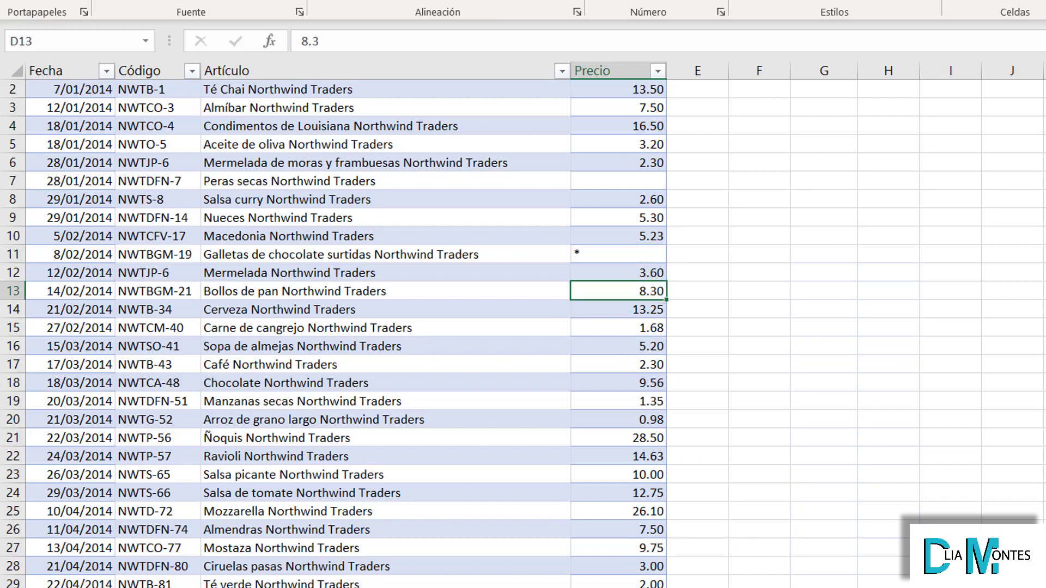
Step: Run the macro, confirm the user, and enter 3.5 for Peras secas and 10 for Galletas
{"action": "key", "text": "alt+F11"}
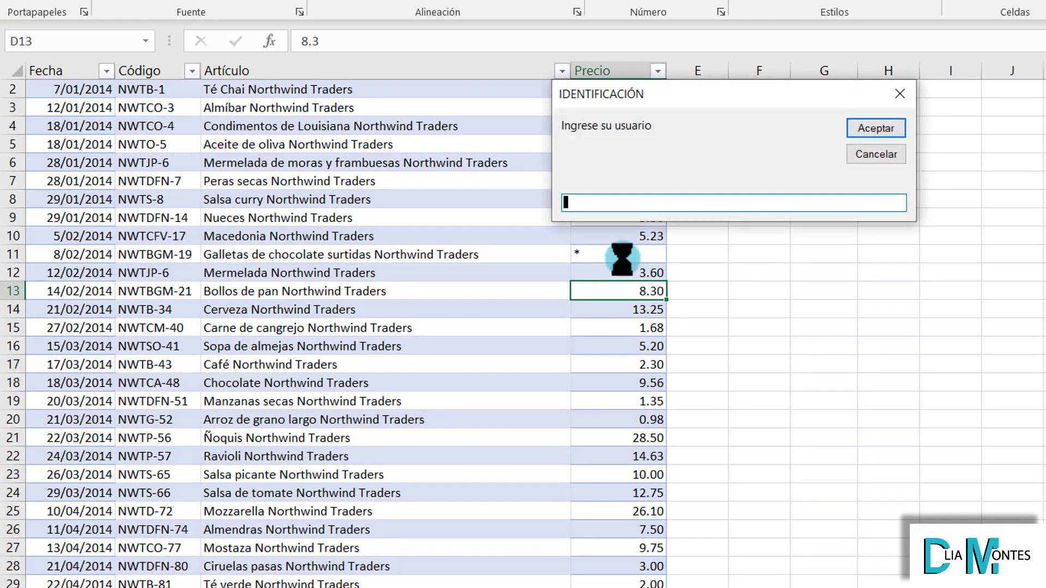
{"action": "type", "text": "RR"}
{"action": "key", "text": "Return"}
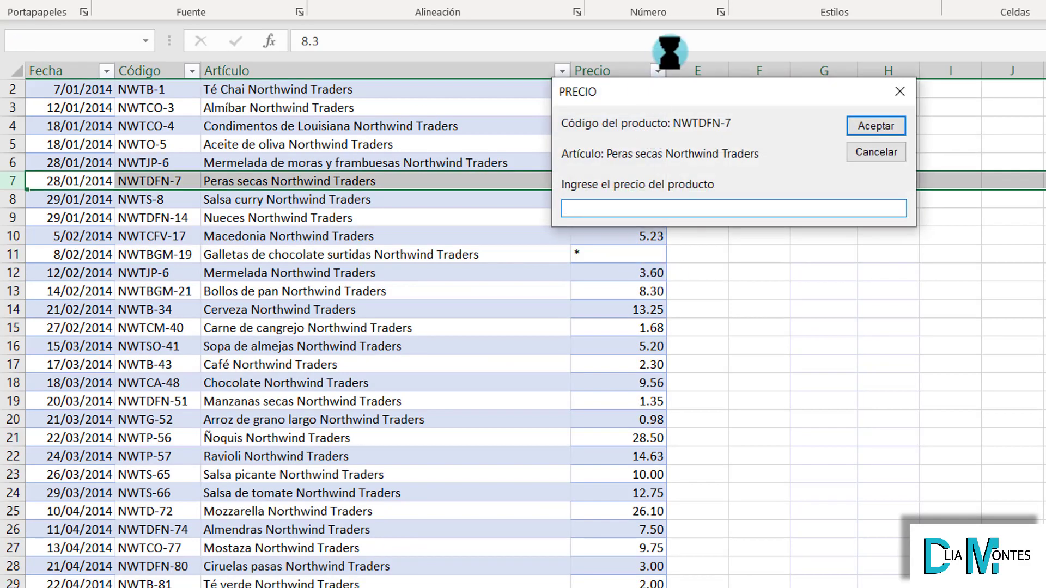
{"action": "left_click_drag", "start_coordinate": [669, 87], "coordinate": [565, 291]}
{"action": "type", "text": "3.5"}
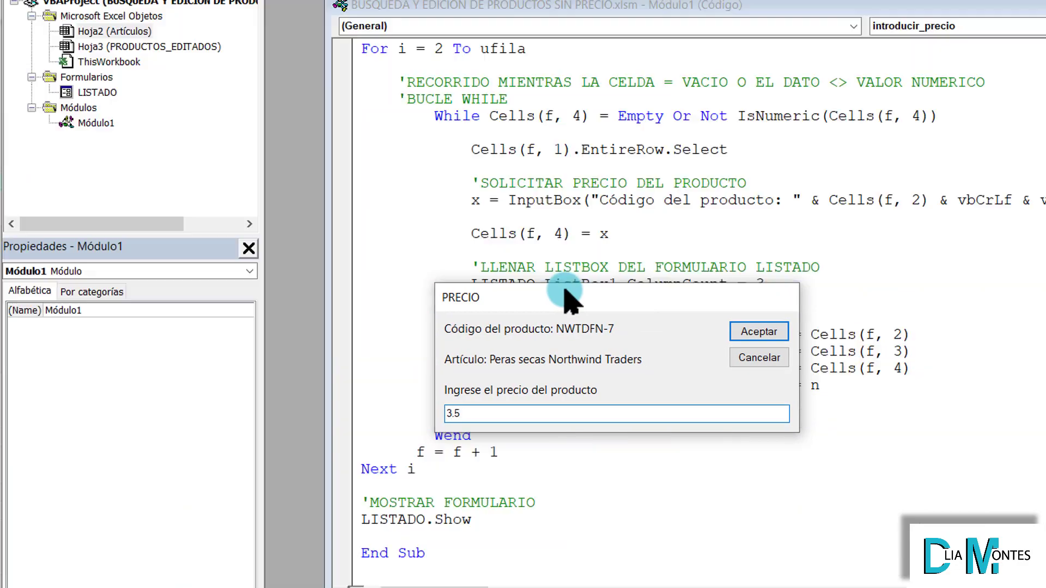
{"action": "key", "text": "Return"}
{"action": "key", "text": "Return"}
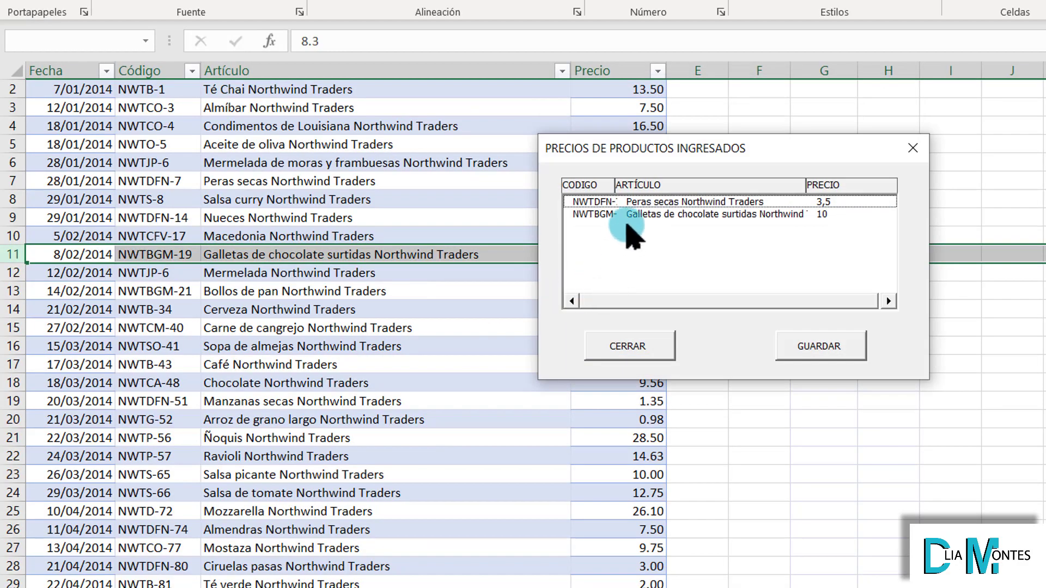
Step: Inspect the Peras secas and Galletas entries in the LISTADO listbox, then close the form
{"action": "left_click_drag", "start_coordinate": [657, 99], "coordinate": [425, 2]}
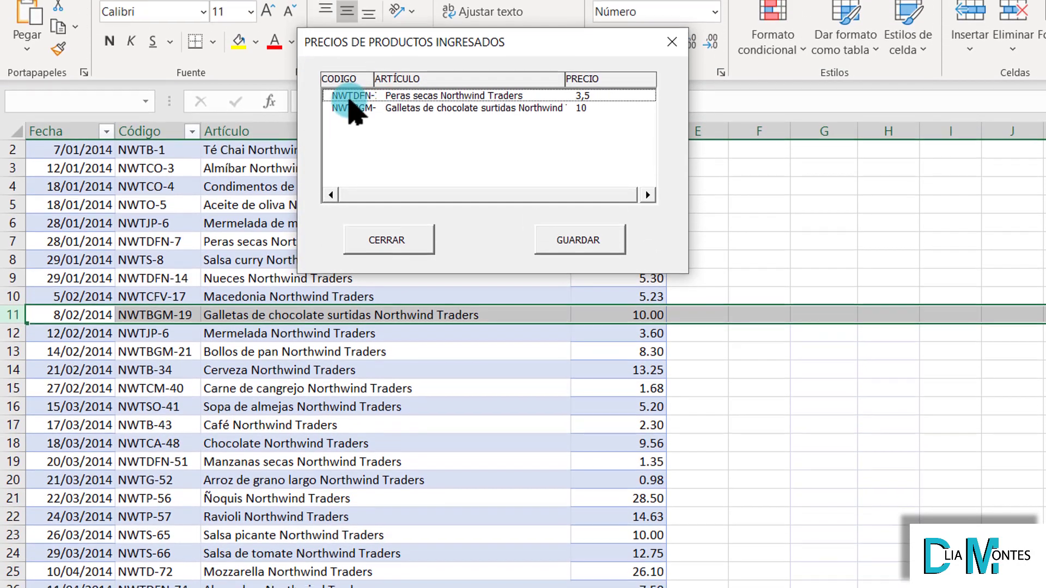
{"action": "left_click", "coordinate": [351, 99]}
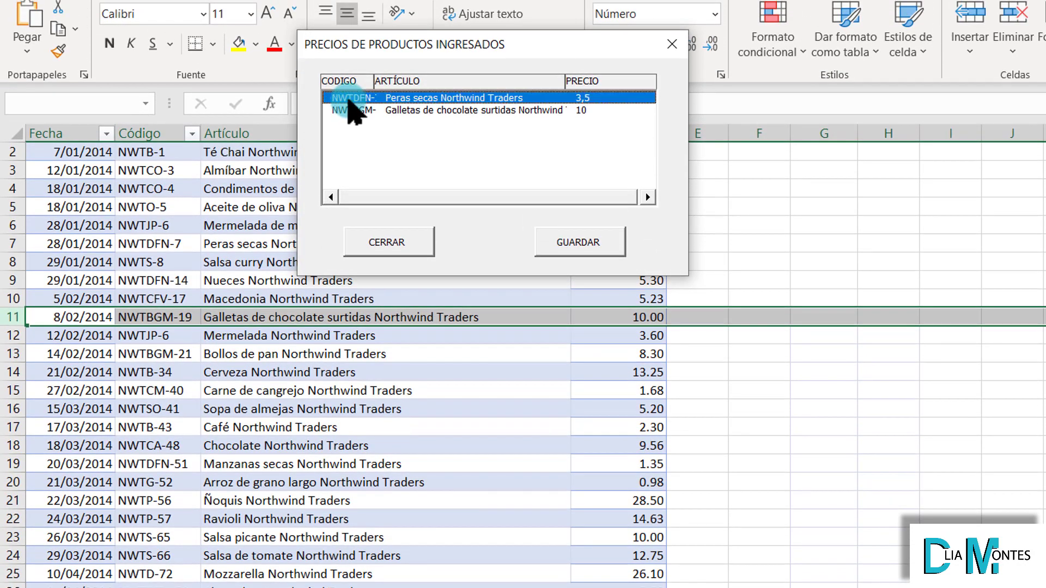
{"action": "left_click", "coordinate": [457, 108]}
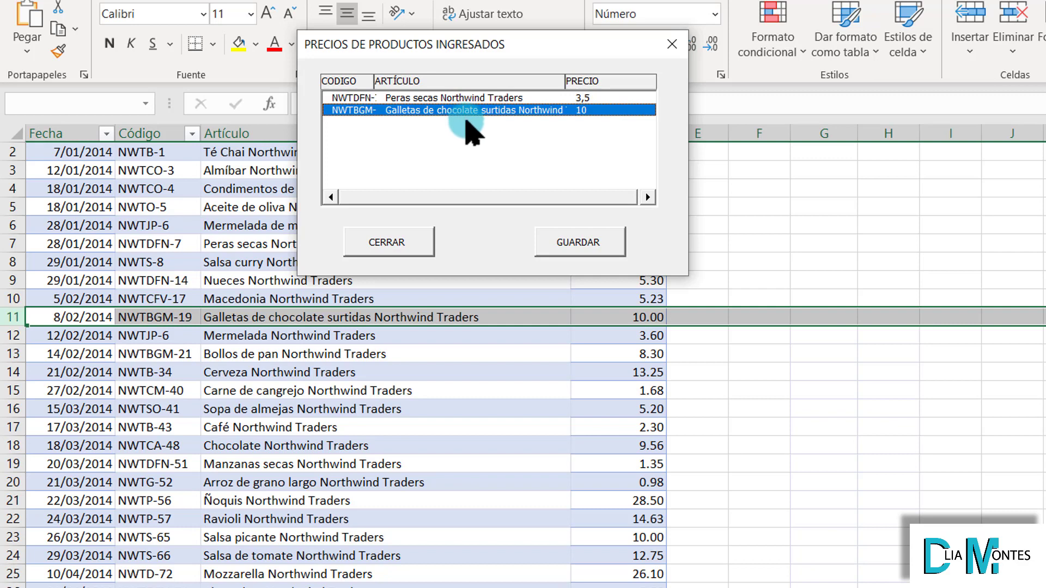
{"action": "left_click", "coordinate": [376, 98]}
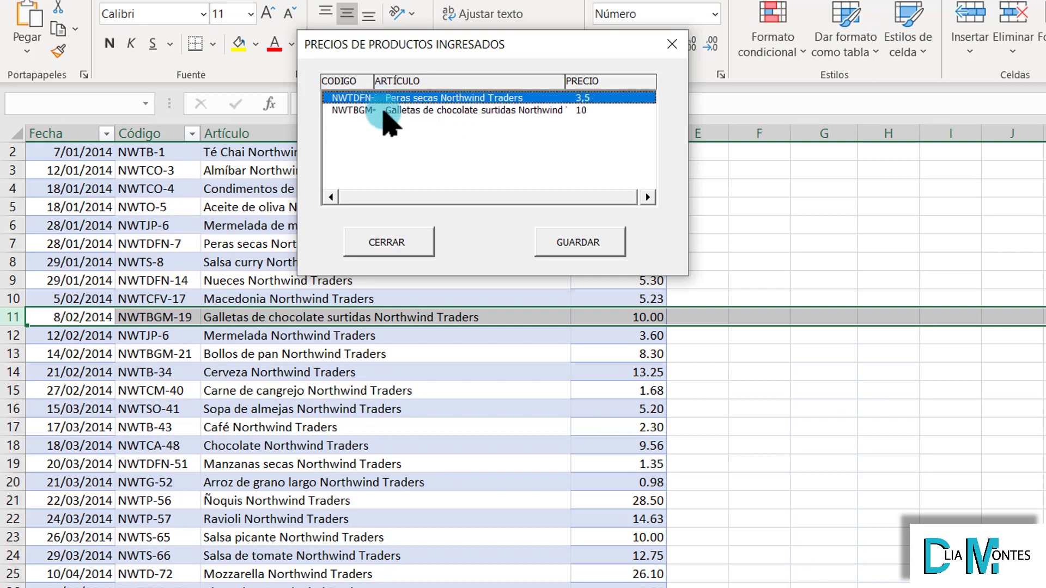
{"action": "left_click", "coordinate": [435, 111]}
{"action": "left_click", "coordinate": [597, 99]}
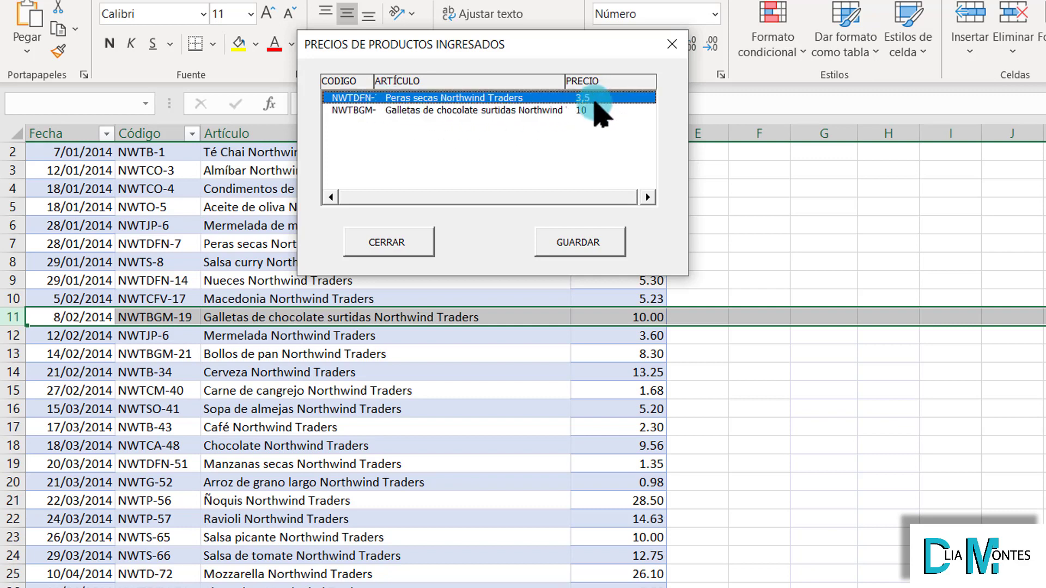
{"action": "left_click_drag", "start_coordinate": [569, 52], "coordinate": [957, 205]}
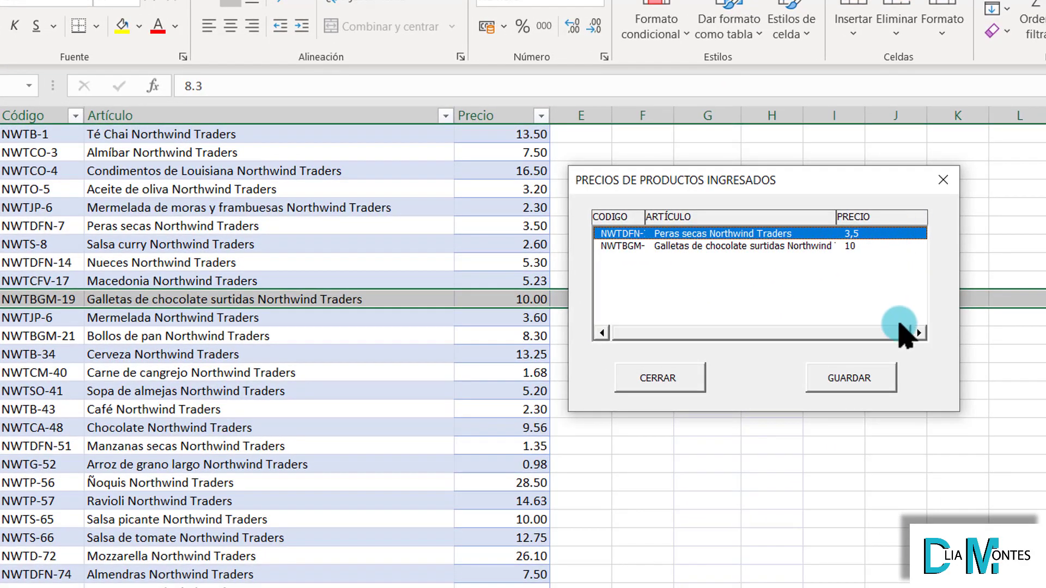
{"action": "left_click_drag", "start_coordinate": [841, 332], "coordinate": [823, 348]}
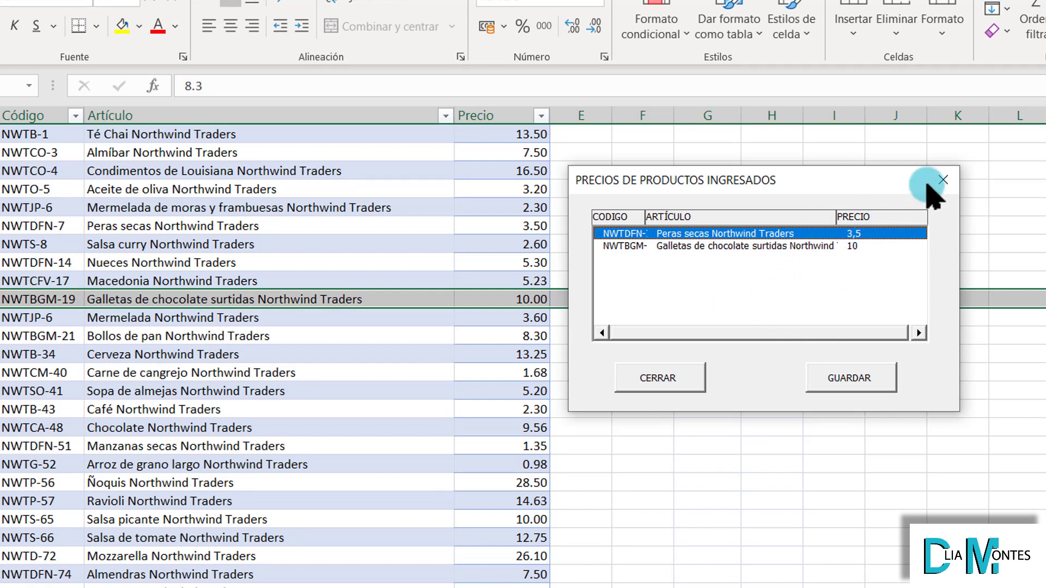
{"action": "left_click", "coordinate": [945, 180]}
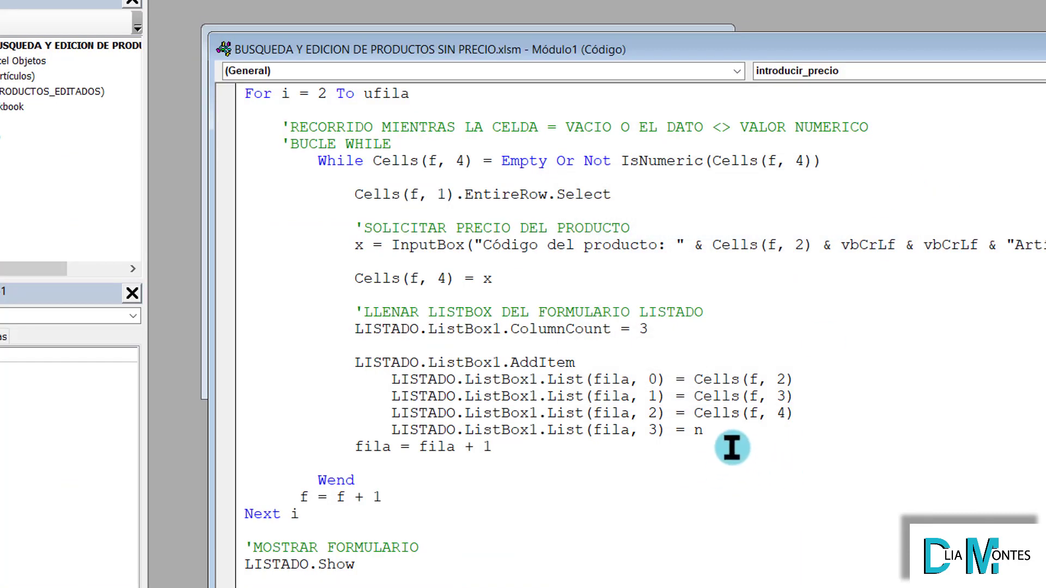
Step: Set the listbox ColumnCount to 4 for the user column n and run the macro
{"action": "left_click", "coordinate": [640, 329]}
{"action": "type", "text": "4"}
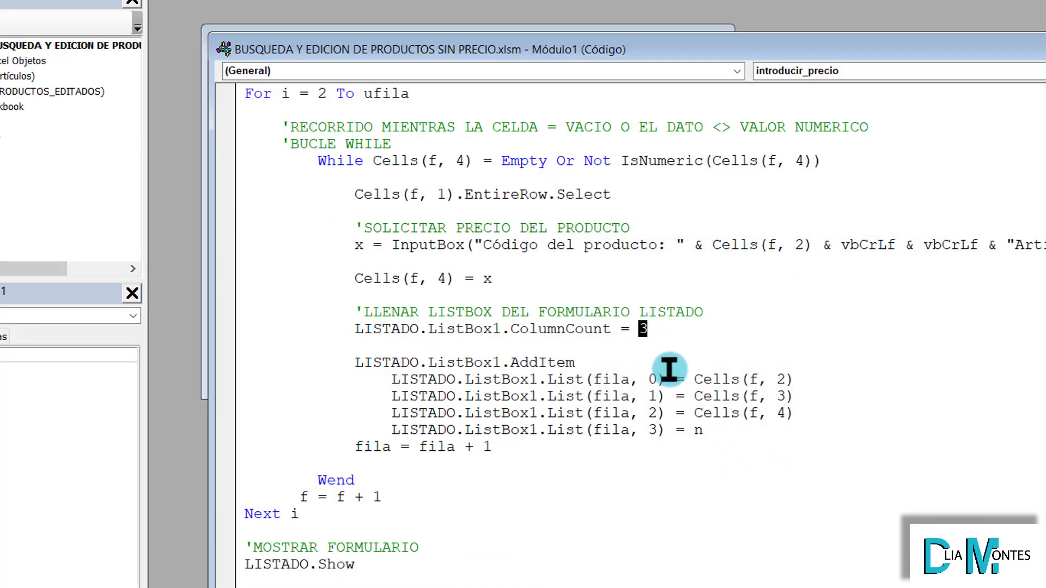
{"action": "double_click", "coordinate": [694, 431]}
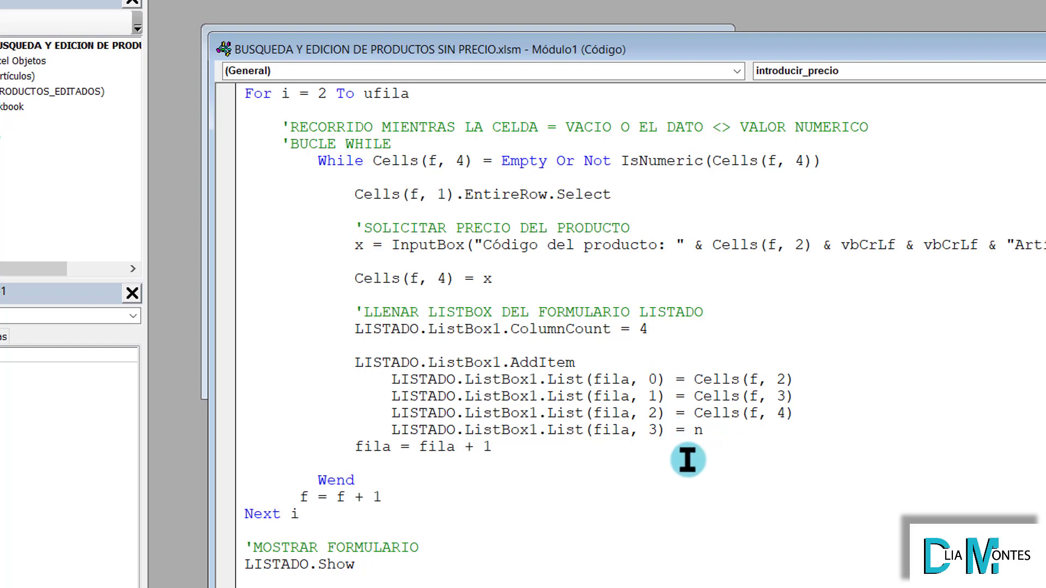
{"action": "left_click", "coordinate": [688, 460]}
{"action": "key", "text": "F5"}
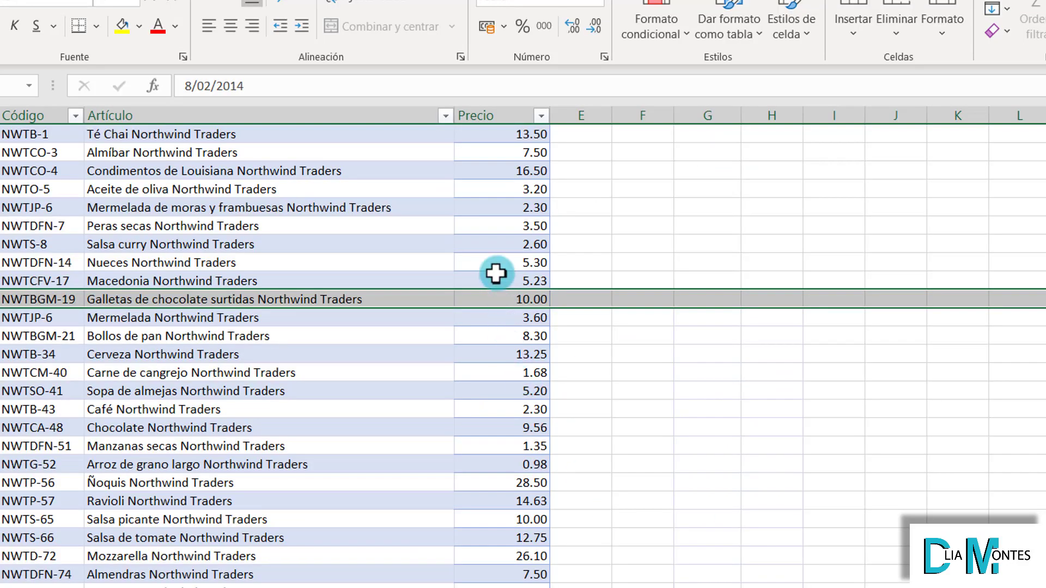
Step: Clear the Salsa curry and Bollos de pan prices and rerun the macro
{"action": "left_click", "coordinate": [506, 249]}
{"action": "key", "text": "Delete"}
{"action": "left_click", "coordinate": [524, 336]}
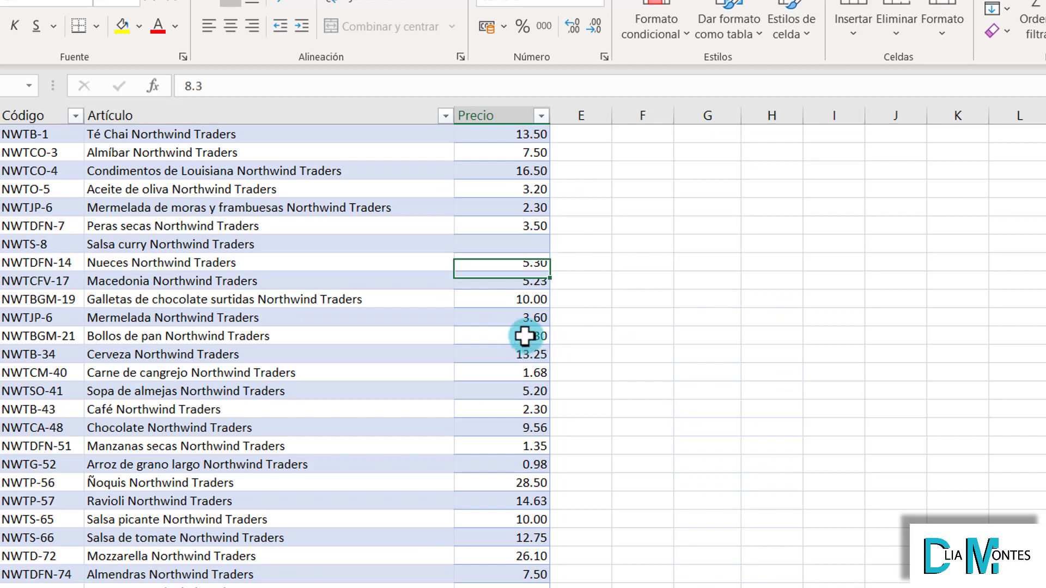
{"action": "key", "text": "Delete"}
{"action": "key", "text": "alt+F11"}
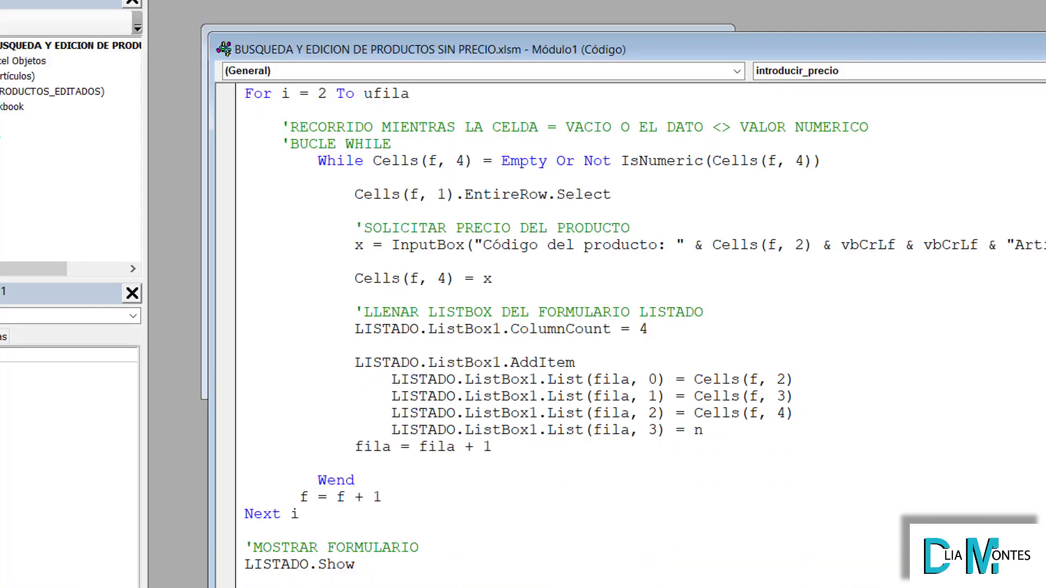
{"action": "key", "text": "F5"}
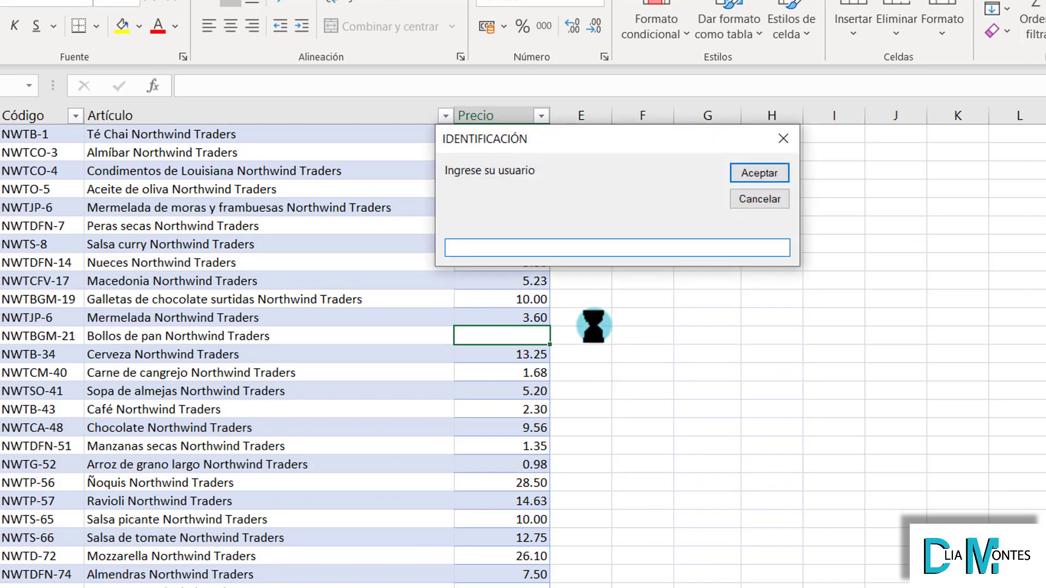
{"action": "type", "text": "ROSA"}
Step: Submit the user and price NWTS-8 at 2.6 and NWTBGM-21 at 8.45
{"action": "key", "text": "Return"}
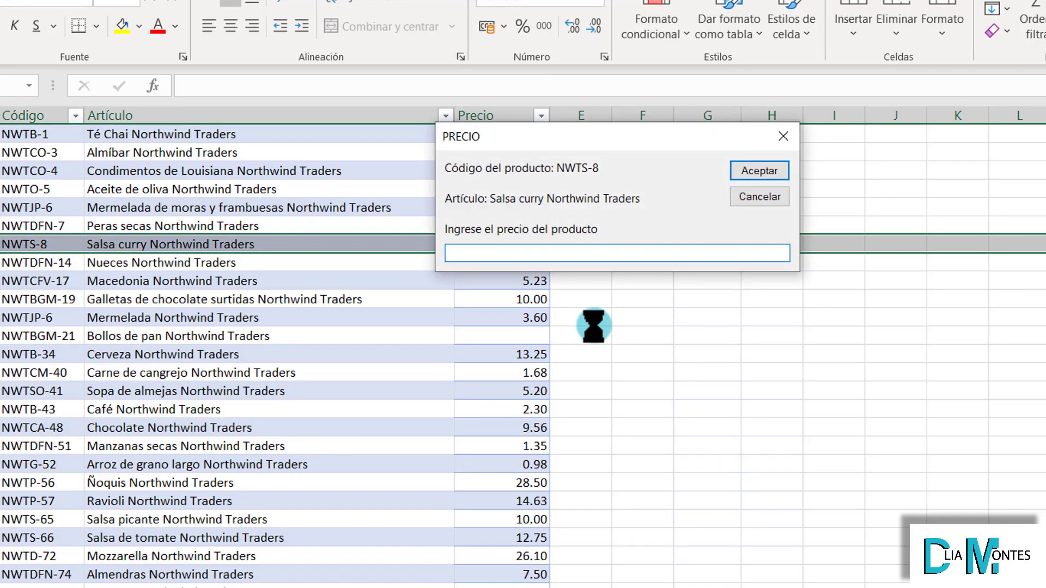
{"action": "type", "text": "2.6"}
{"action": "key", "text": "Return"}
{"action": "type", "text": "8.45"}
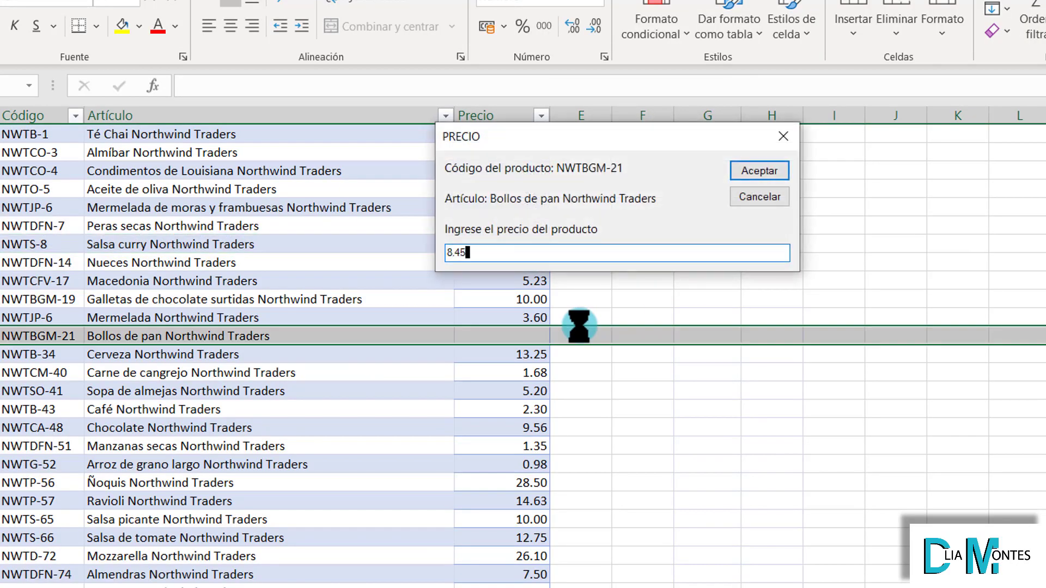
{"action": "key", "text": "Return"}
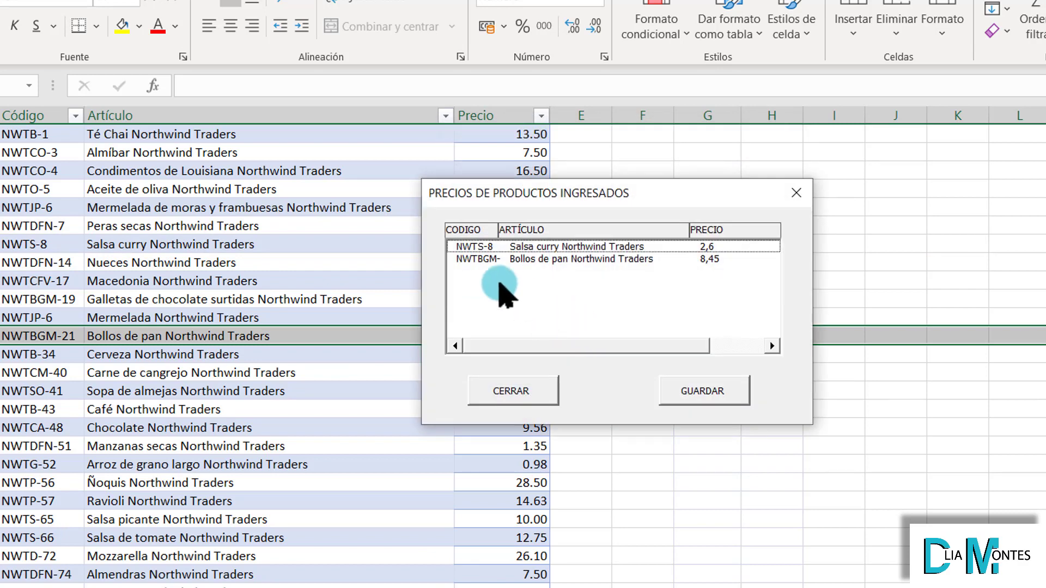
Step: Switch the listbox selection between the Salsa curry and Bollos de pan entries
{"action": "left_click", "coordinate": [485, 260]}
{"action": "left_click", "coordinate": [562, 246]}
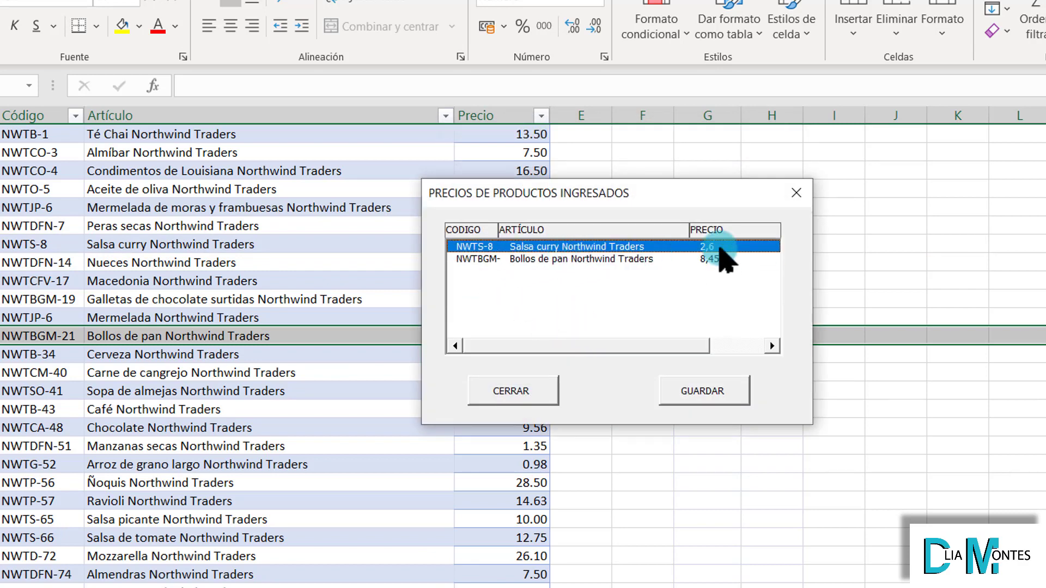
{"action": "left_click", "coordinate": [773, 345]}
{"action": "left_click_drag", "start_coordinate": [774, 347], "coordinate": [774, 346]}
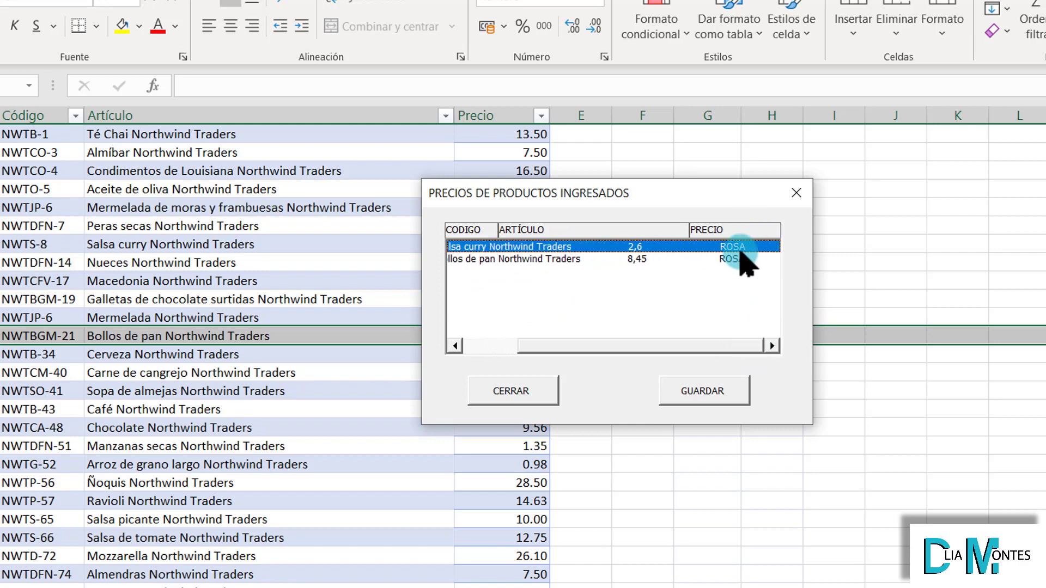
{"action": "left_click", "coordinate": [740, 259]}
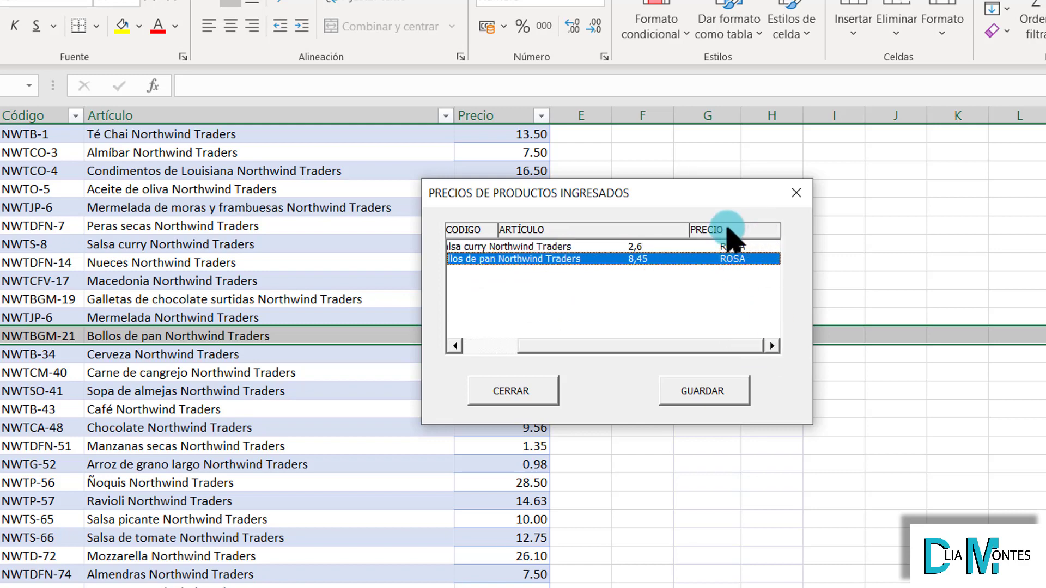
{"action": "left_click", "coordinate": [739, 247]}
{"action": "left_click", "coordinate": [739, 259]}
{"action": "left_click", "coordinate": [735, 248]}
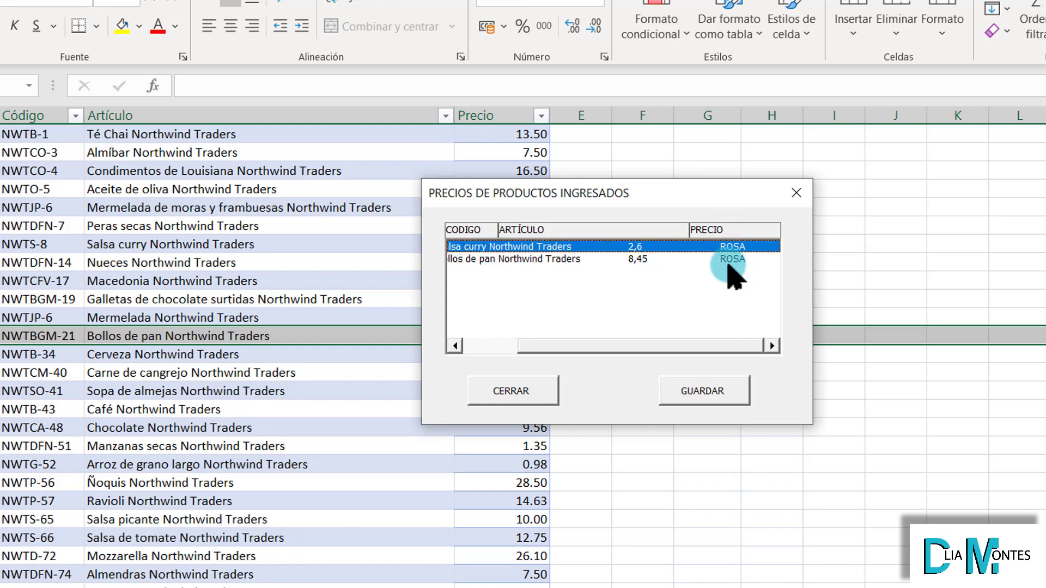
{"action": "left_click", "coordinate": [727, 260]}
{"action": "left_click", "coordinate": [727, 247]}
{"action": "left_click", "coordinate": [727, 259]}
{"action": "left_click", "coordinate": [727, 248]}
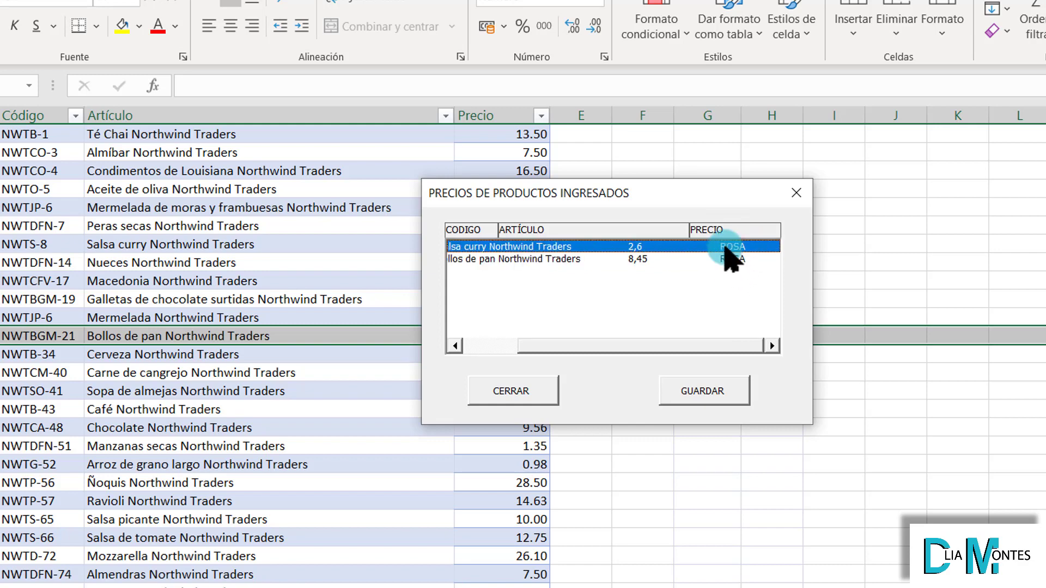
{"action": "left_click", "coordinate": [727, 260]}
{"action": "left_click", "coordinate": [719, 247]}
{"action": "left_click", "coordinate": [716, 259]}
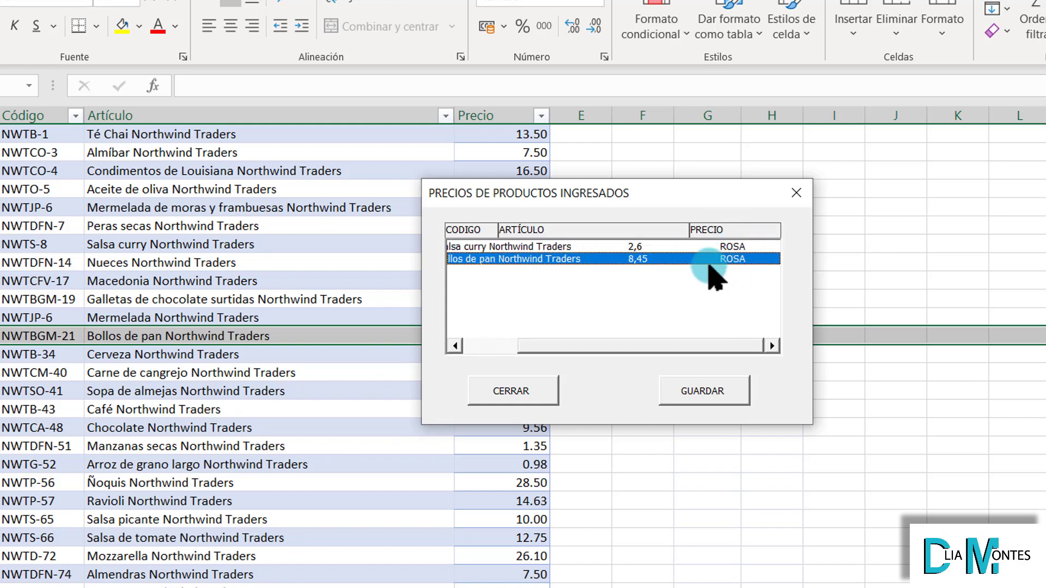
{"action": "left_click", "coordinate": [709, 246]}
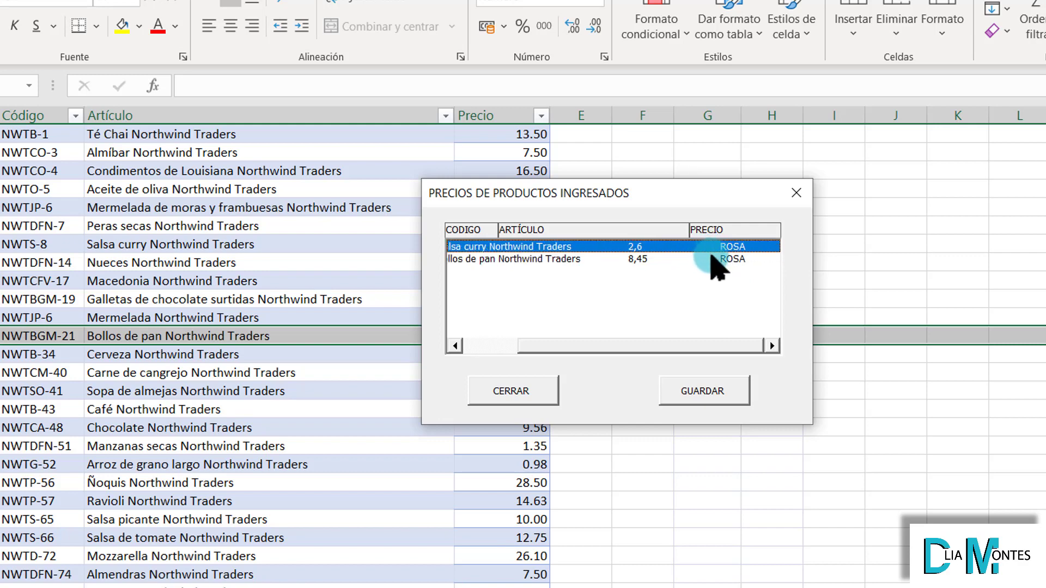
{"action": "left_click", "coordinate": [712, 259]}
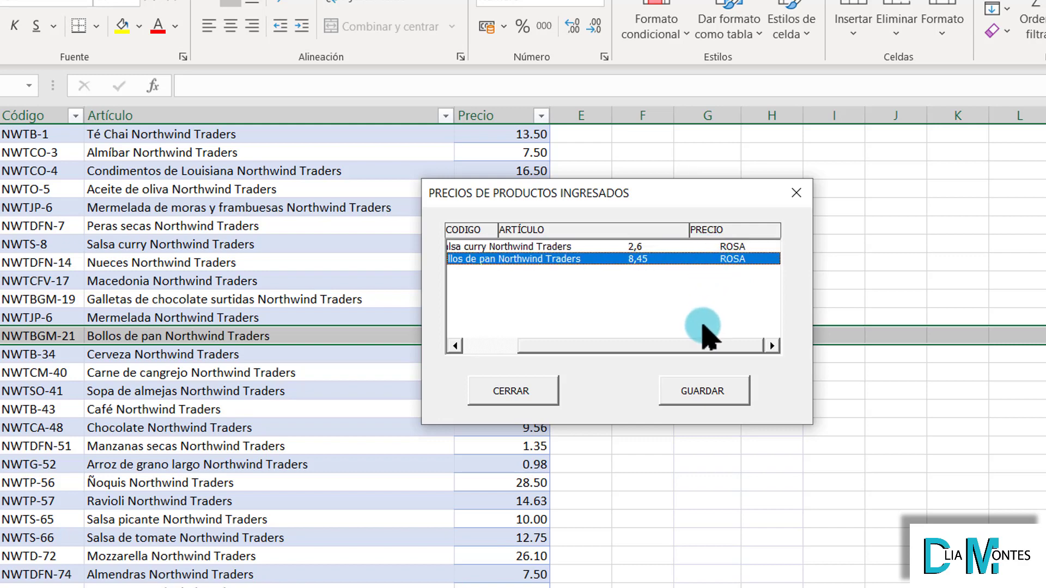
Step: Adjust the LISTADO form view, then close the product price list
{"action": "left_click_drag", "start_coordinate": [692, 347], "coordinate": [629, 347]}
{"action": "left_click_drag", "start_coordinate": [692, 346], "coordinate": [781, 344]}
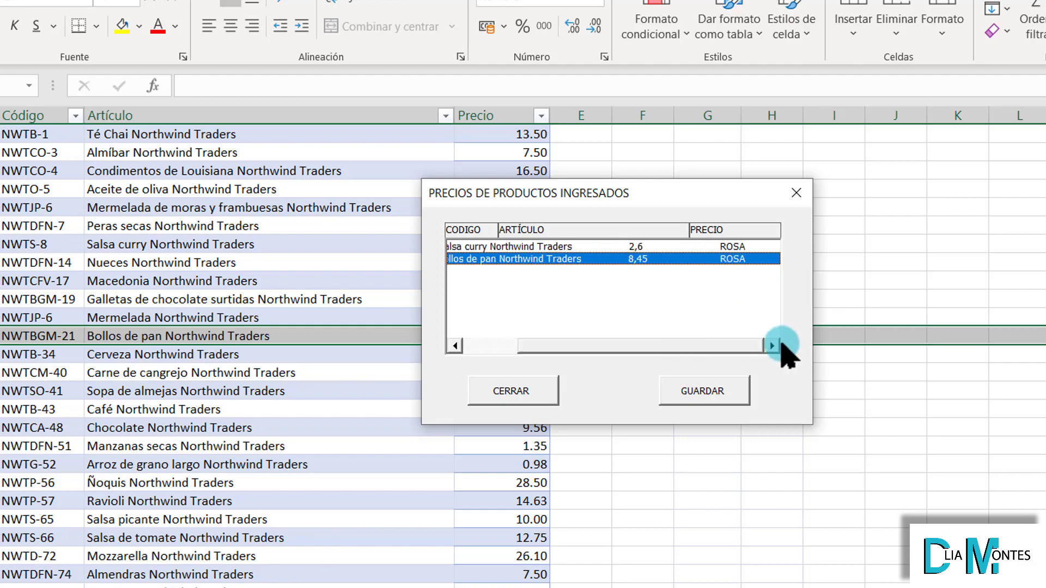
{"action": "left_click_drag", "start_coordinate": [691, 346], "coordinate": [545, 349]}
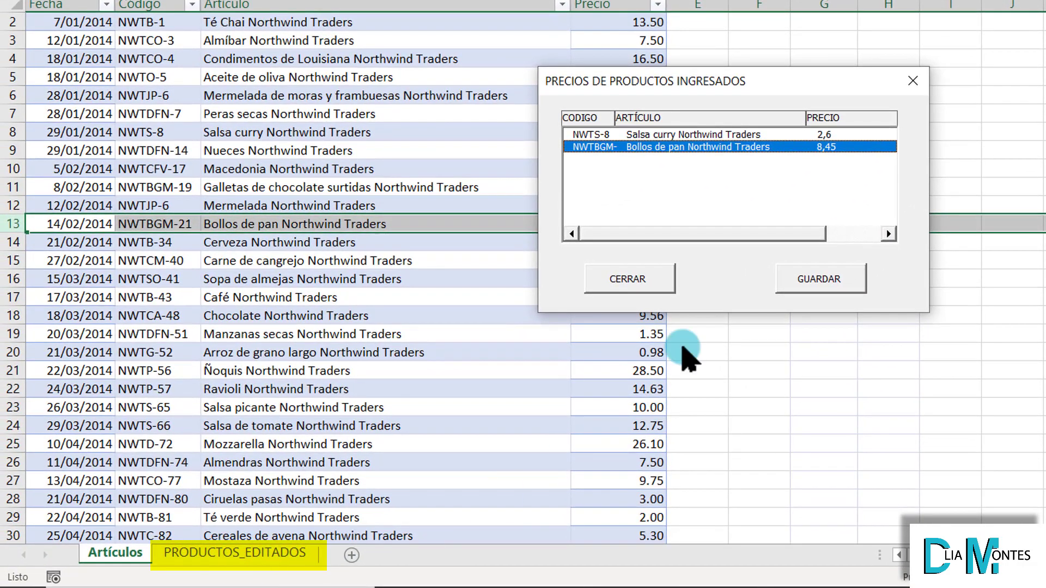
{"action": "left_click_drag", "start_coordinate": [747, 233], "coordinate": [741, 212]}
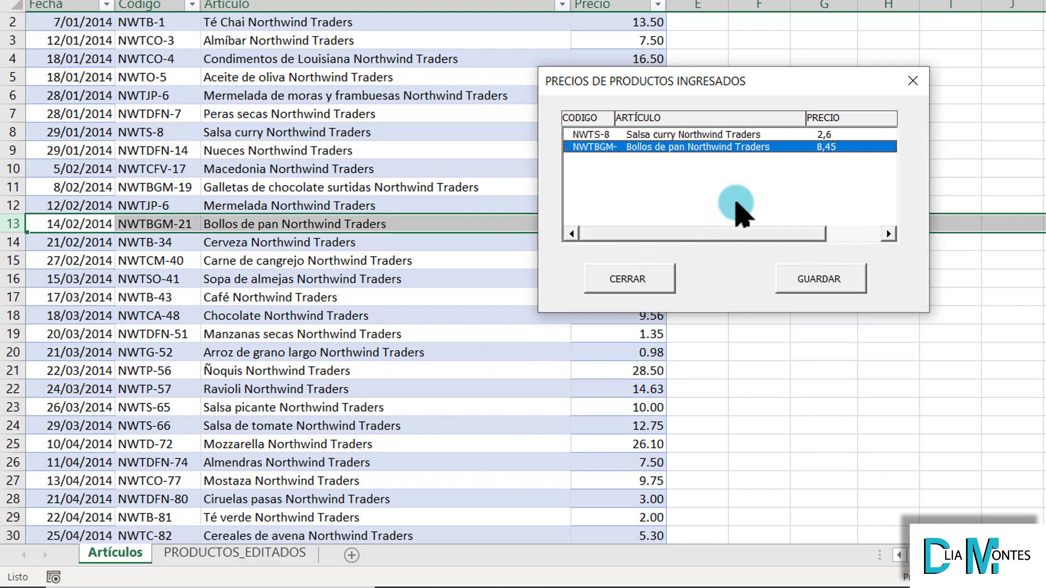
{"action": "left_click_drag", "start_coordinate": [759, 235], "coordinate": [901, 234]}
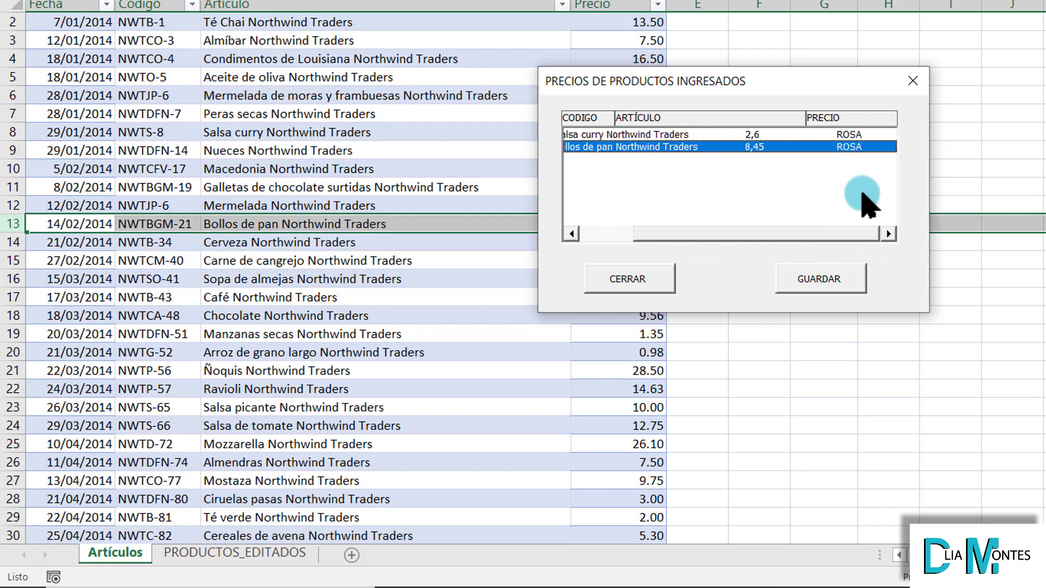
{"action": "left_click", "coordinate": [913, 81]}
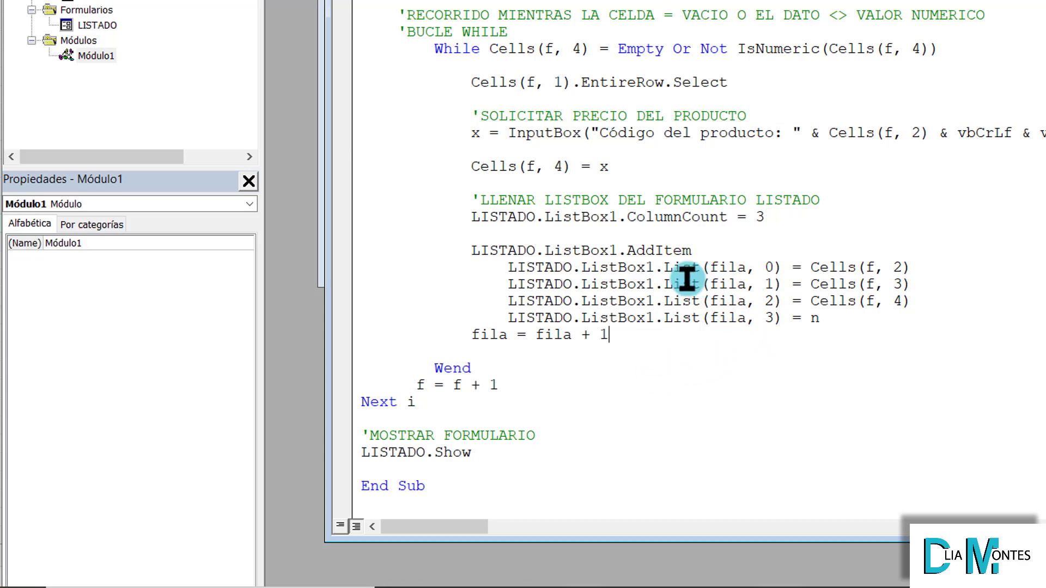
Step: Review the start of the introducir_precio macro alongside the LISTADO form
{"action": "scroll", "coordinate": [683, 277], "scroll_direction": "up", "scroll_amount": 6}
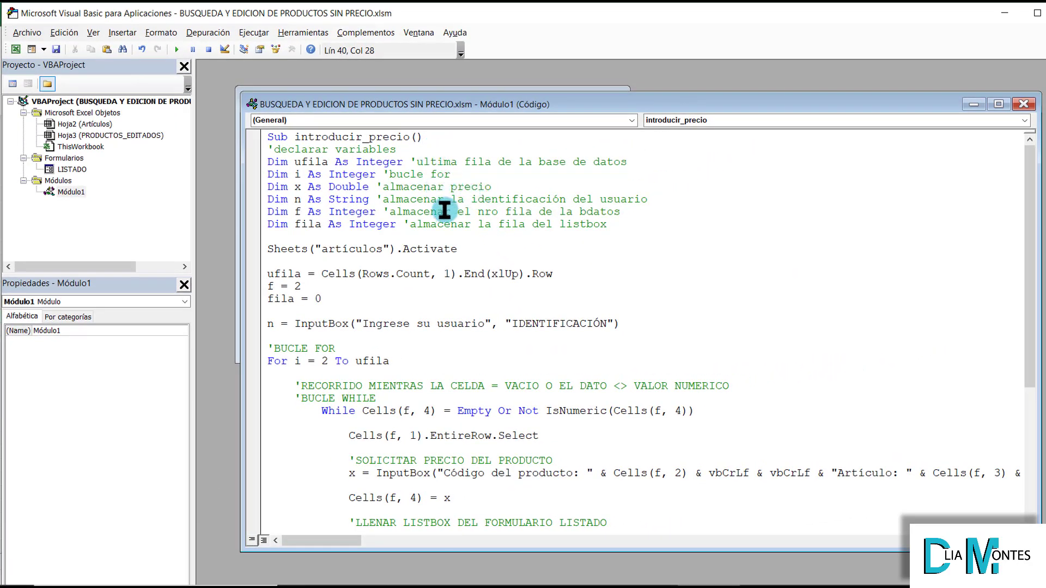
{"action": "left_click", "coordinate": [436, 138]}
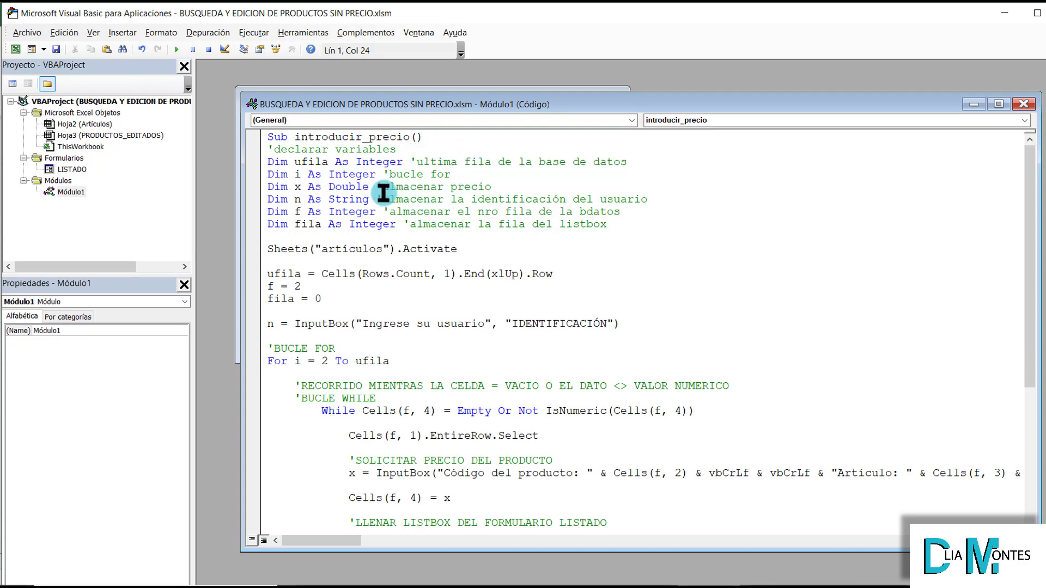
{"action": "mouse_move", "coordinate": [382, 104]}
{"action": "left_mouse_down"}
{"action": "mouse_move", "coordinate": [378, 121]}
{"action": "mouse_move", "coordinate": [566, 288]}
{"action": "left_mouse_up"}
{"action": "left_click_drag", "start_coordinate": [493, 303], "coordinate": [407, 140]}
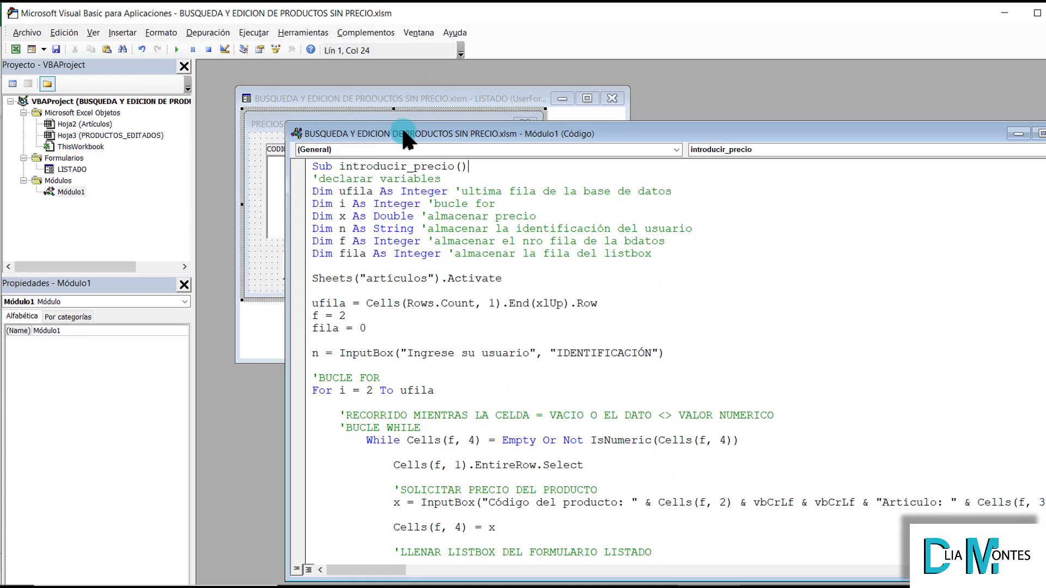
{"action": "key", "text": "Return"}
{"action": "key", "text": "Return"}
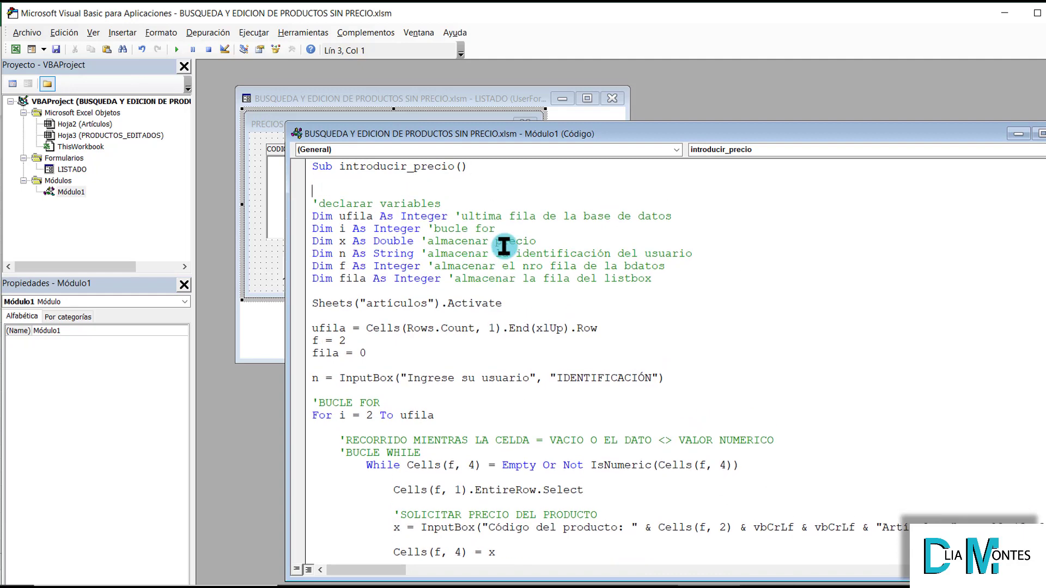
{"action": "key", "text": "Delete"}
{"action": "key", "text": "Delete"}
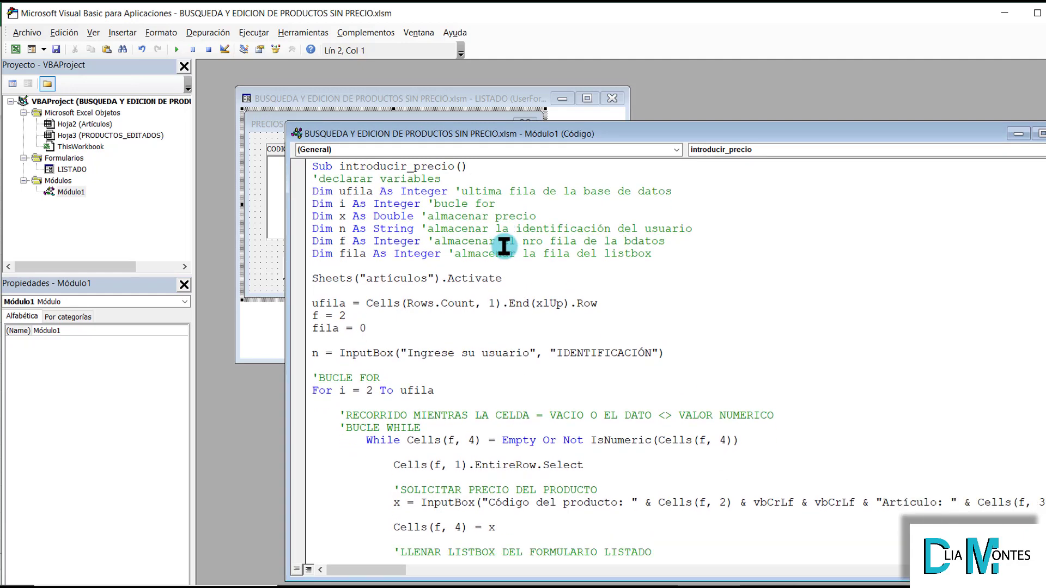
Step: Add a 'LIMPIAR LISTBOX comment and LISTADO.ListBox1.Clear above the Sheets activation line
{"action": "left_click", "coordinate": [352, 267]}
{"action": "key", "text": "Return"}
{"action": "key", "text": "Return"}
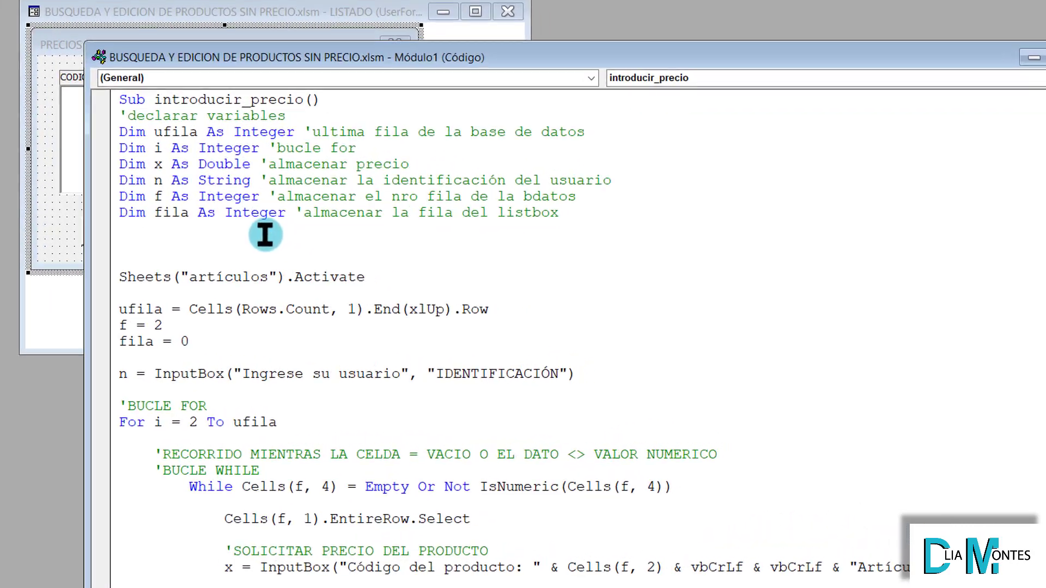
{"action": "type", "text": "'LIMPIAR LISTBOX"}
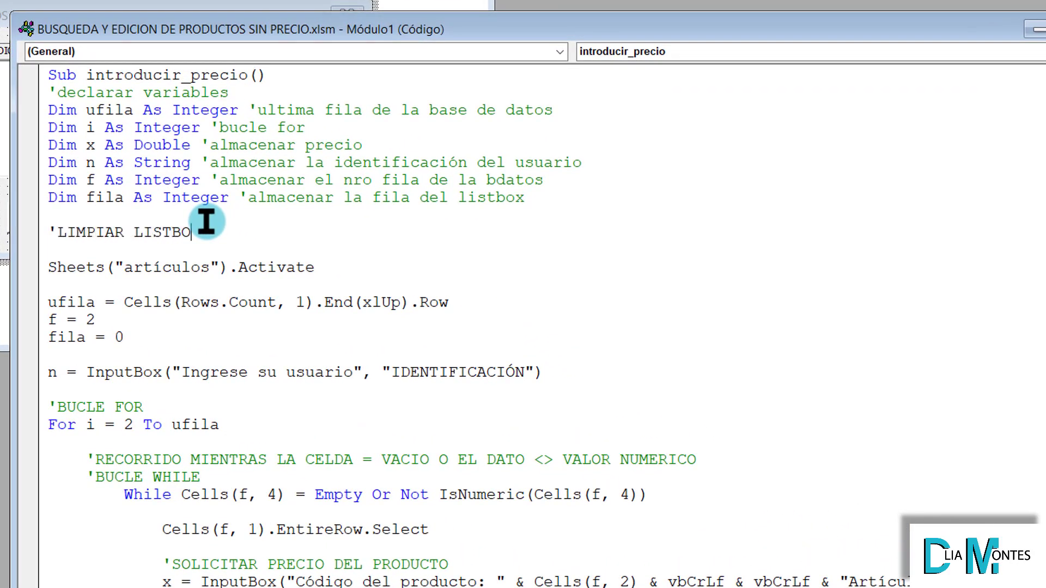
{"action": "key", "text": "Return"}
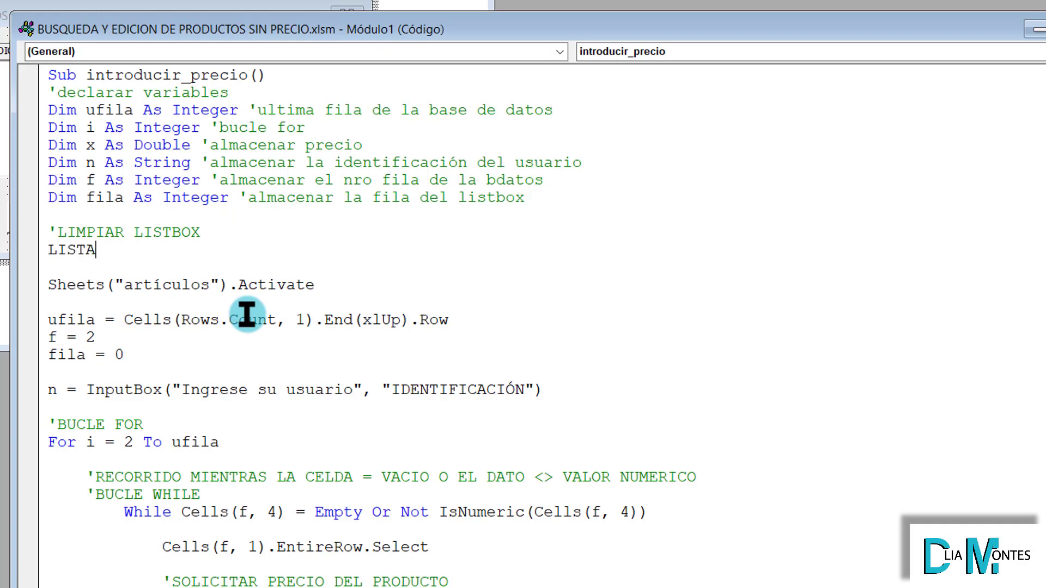
{"action": "type", "text": ".LIST"}
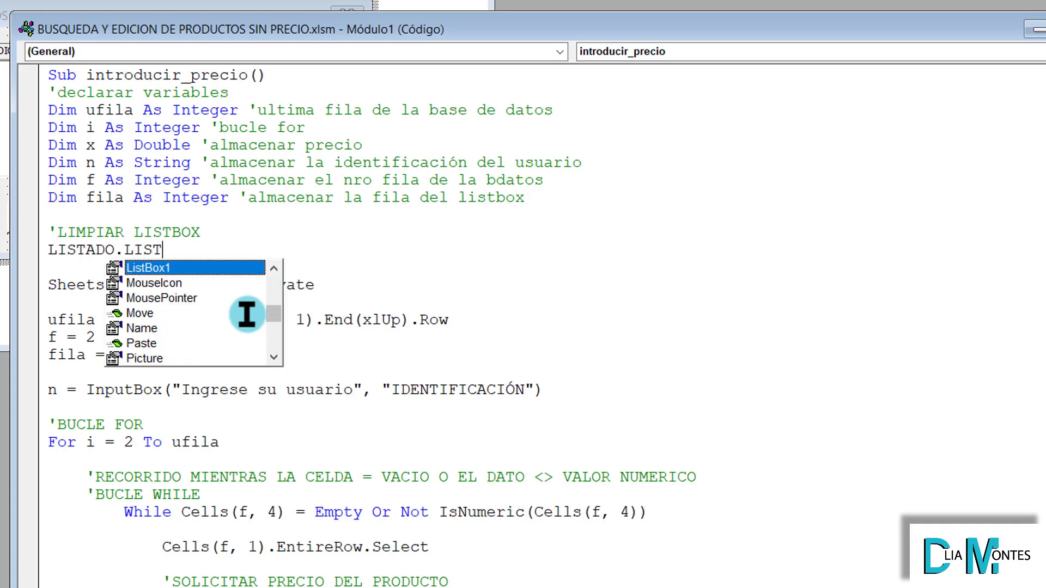
{"action": "key", "text": "Tab"}
{"action": "type", "text": ".C"}
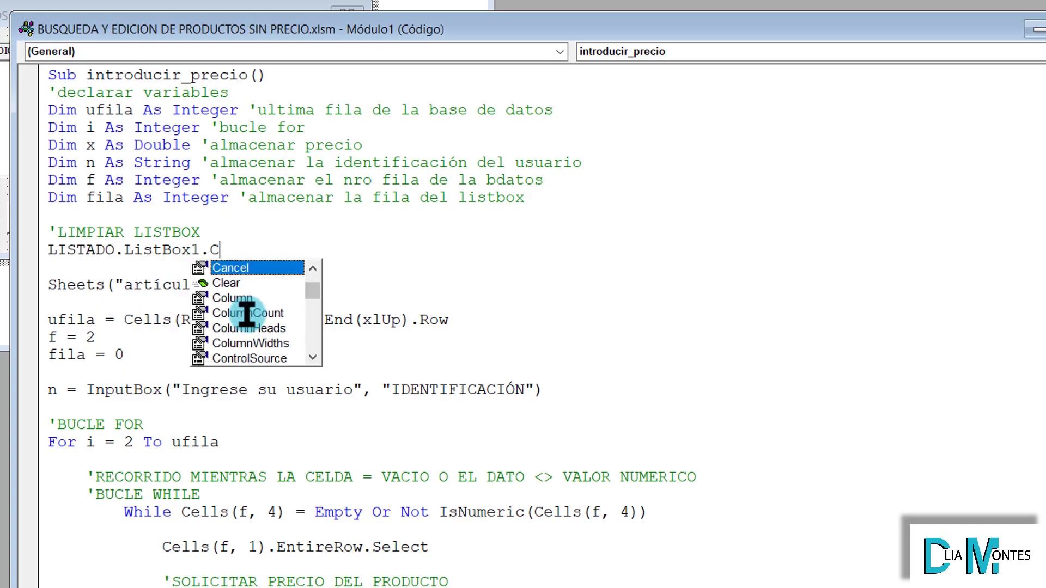
{"action": "type", "text": "l"}
{"action": "key", "text": "Tab"}
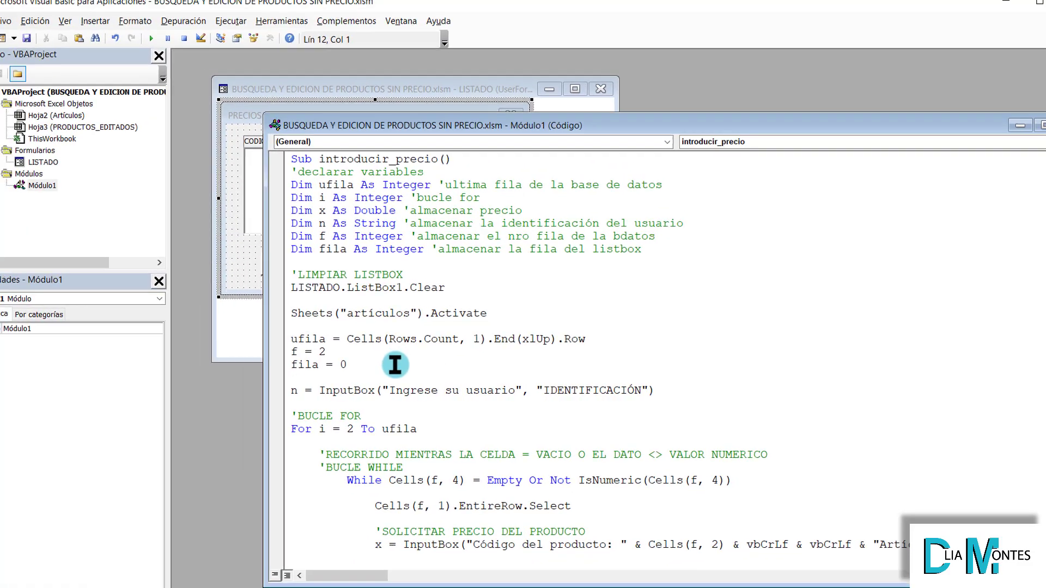
{"action": "scroll", "coordinate": [421, 363], "scroll_direction": "down", "scroll_amount": 6}
{"action": "scroll", "coordinate": [421, 394], "scroll_direction": "down", "scroll_amount": 1}
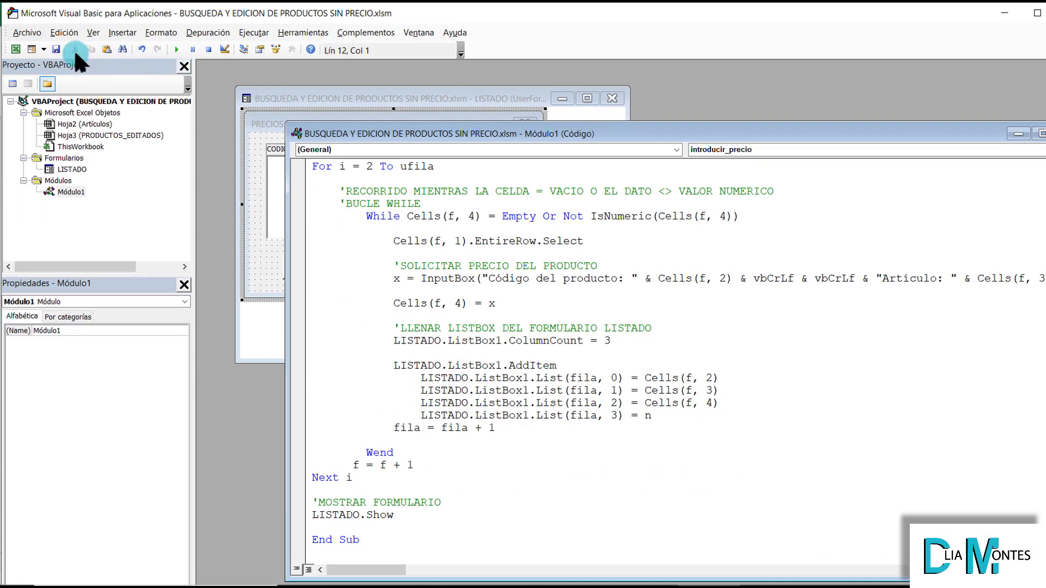
Step: Close the Módulo1 code window and select the GUARDAR button on the LISTADO form
{"action": "left_click_drag", "start_coordinate": [787, 135], "coordinate": [570, 187]}
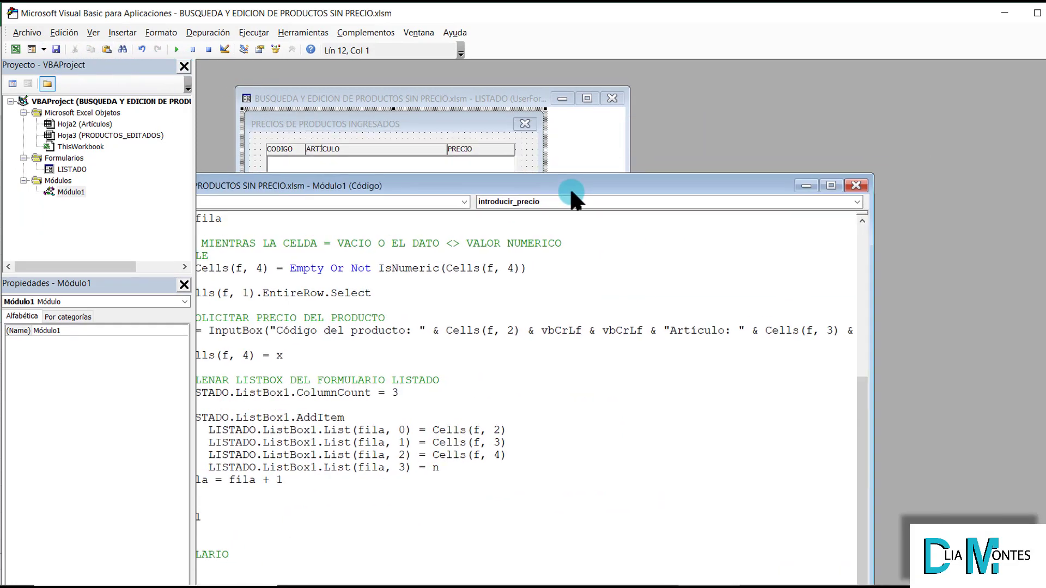
{"action": "left_click", "coordinate": [852, 187]}
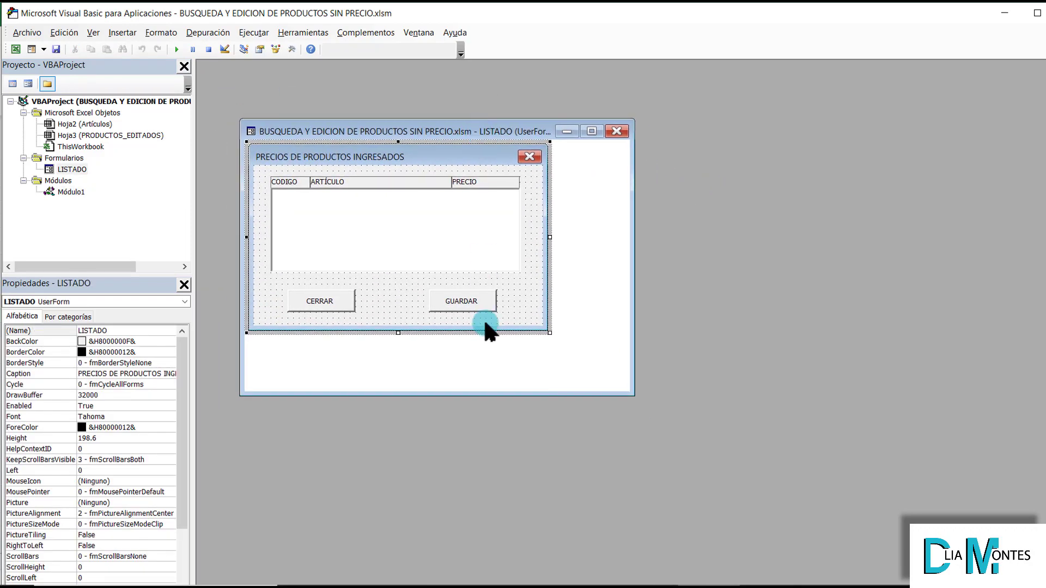
{"action": "left_click", "coordinate": [482, 269]}
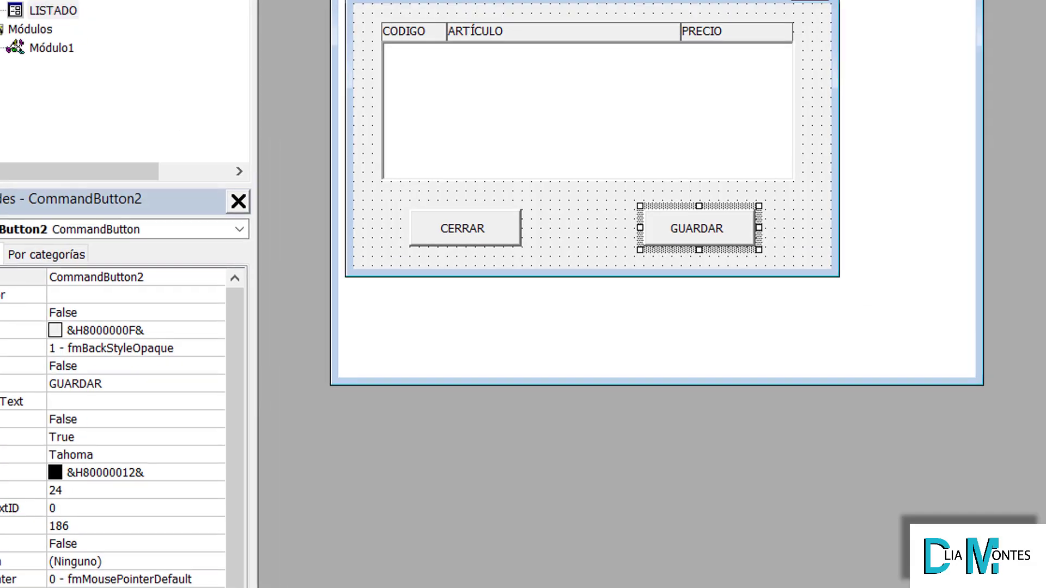
{"action": "left_click", "coordinate": [625, 417]}
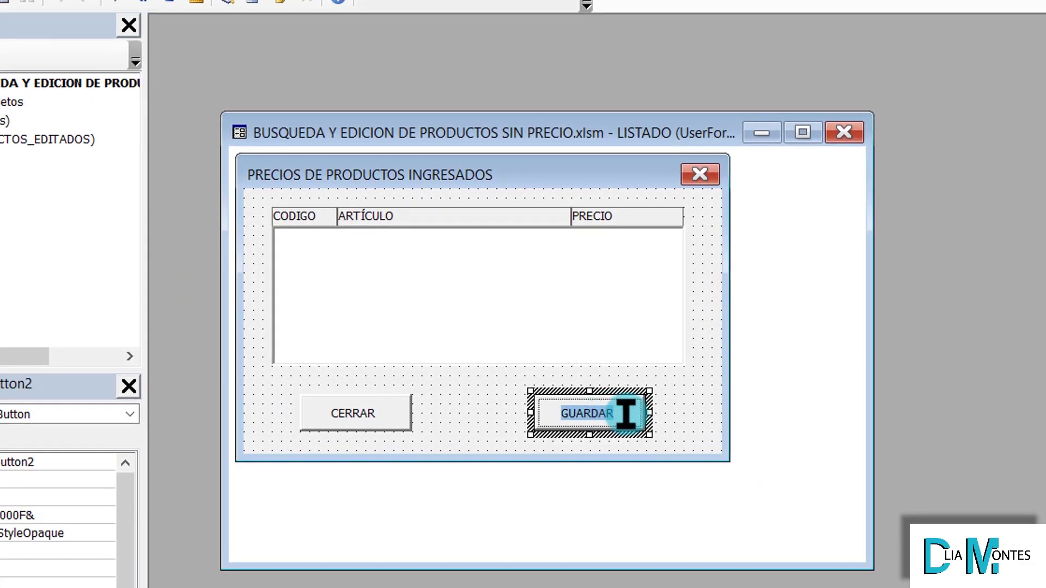
{"action": "left_click", "coordinate": [617, 409]}
Step: Open the GUARDAR button's click procedure and delete the empty UserForm_Click stub
{"action": "double_click", "coordinate": [621, 417]}
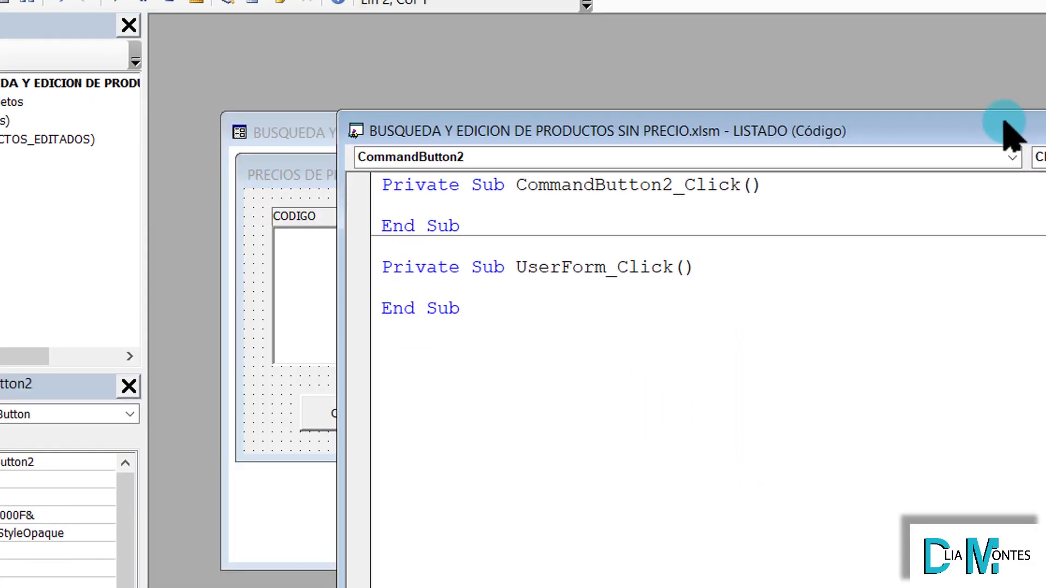
{"action": "left_click_drag", "start_coordinate": [607, 260], "coordinate": [1002, 123]}
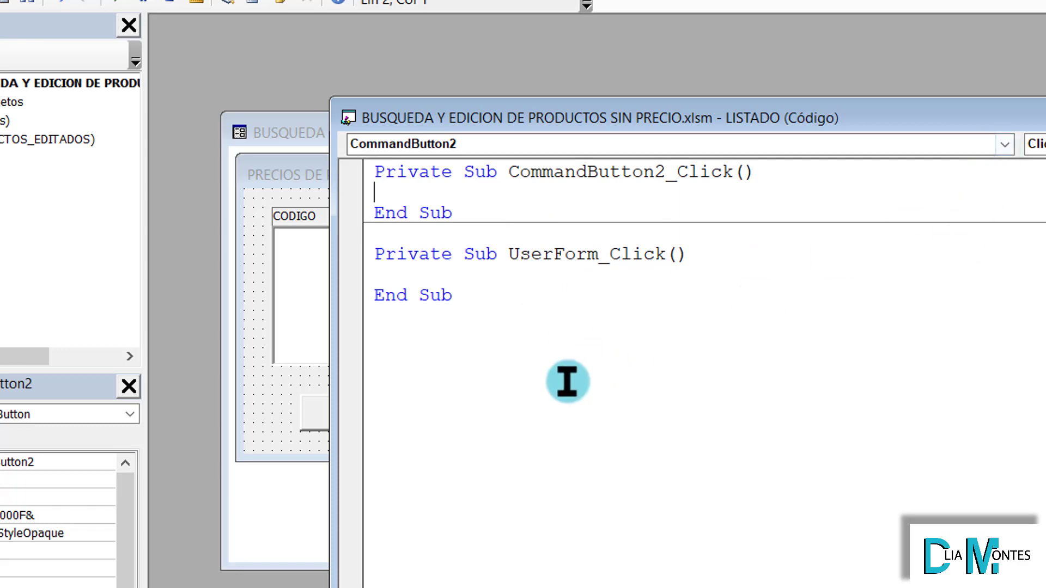
{"action": "mouse_move", "coordinate": [463, 296]}
{"action": "left_mouse_down"}
{"action": "mouse_move", "coordinate": [352, 248]}
{"action": "mouse_move", "coordinate": [352, 231]}
{"action": "left_mouse_up"}
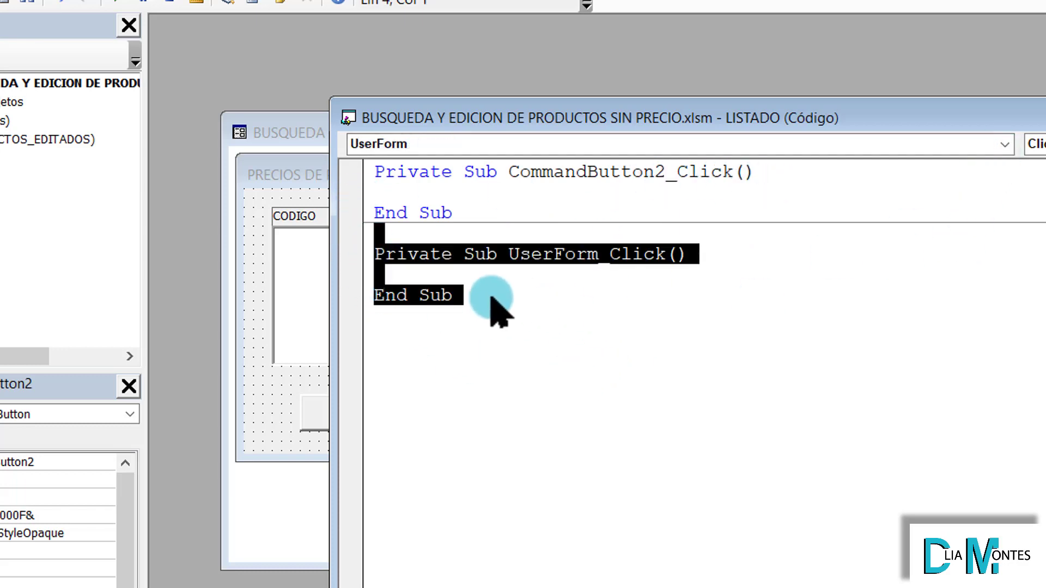
{"action": "key", "text": "Delete"}
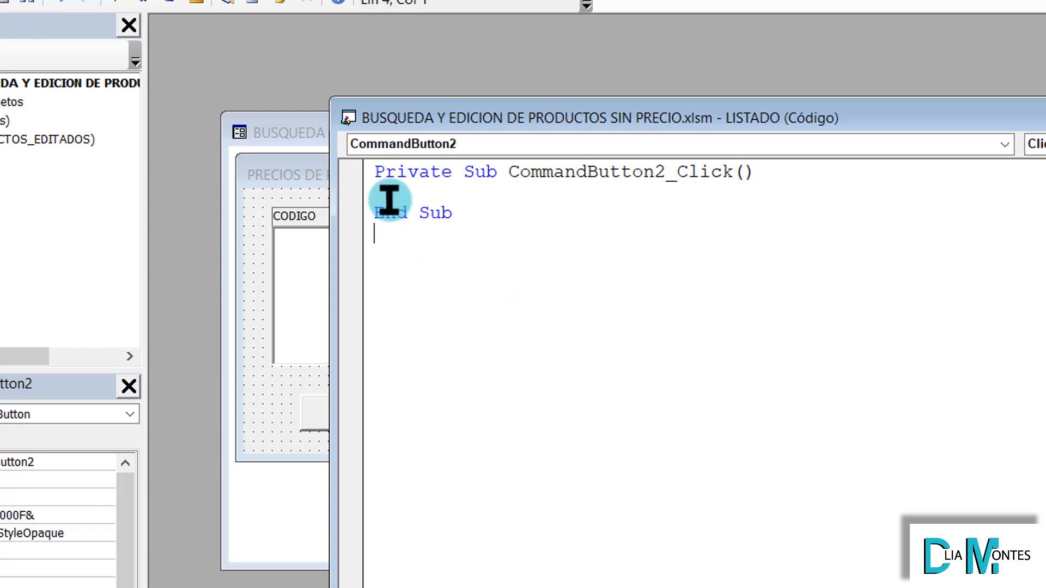
{"action": "left_click", "coordinate": [383, 193]}
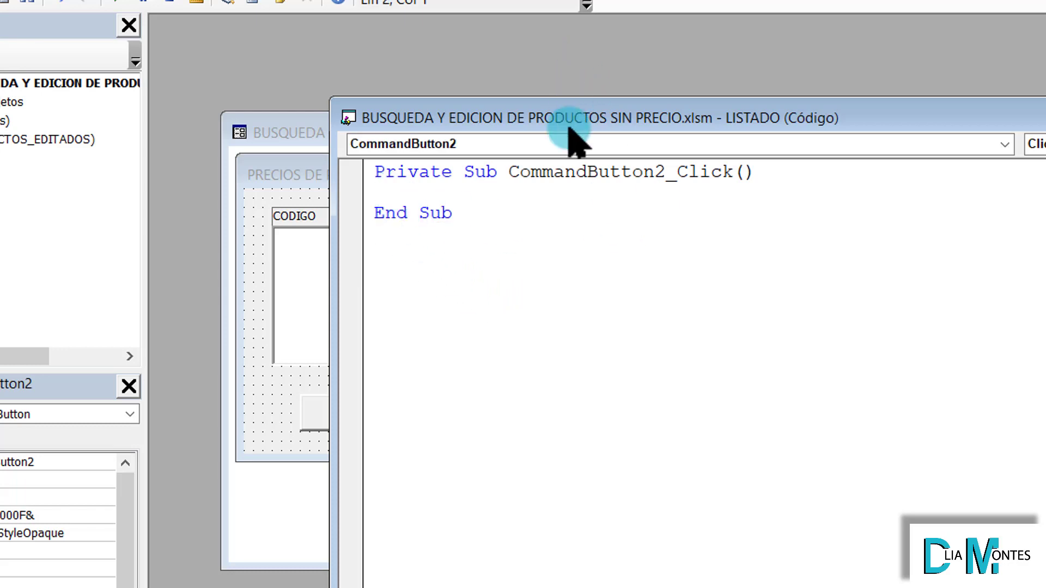
{"action": "left_click_drag", "start_coordinate": [572, 117], "coordinate": [638, 175]}
{"action": "type", "text": "'DECLARAR VARIABL"}
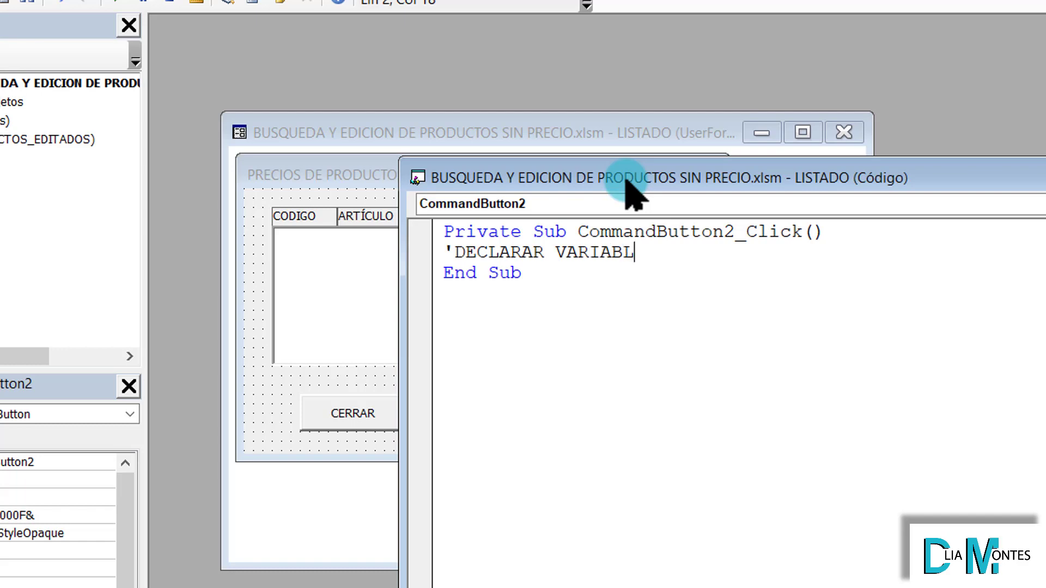
Step: Declare NROFILA As Integer at the top of the GUARDAR procedure
{"action": "type", "text": "E"}
{"action": "key", "text": "Return"}
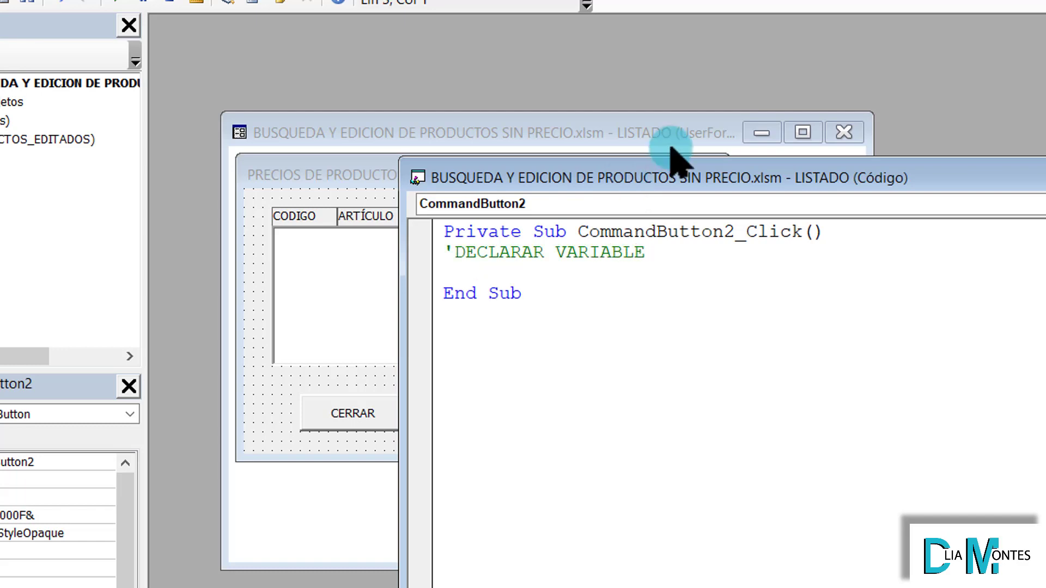
{"action": "left_click_drag", "start_coordinate": [635, 180], "coordinate": [912, 348]}
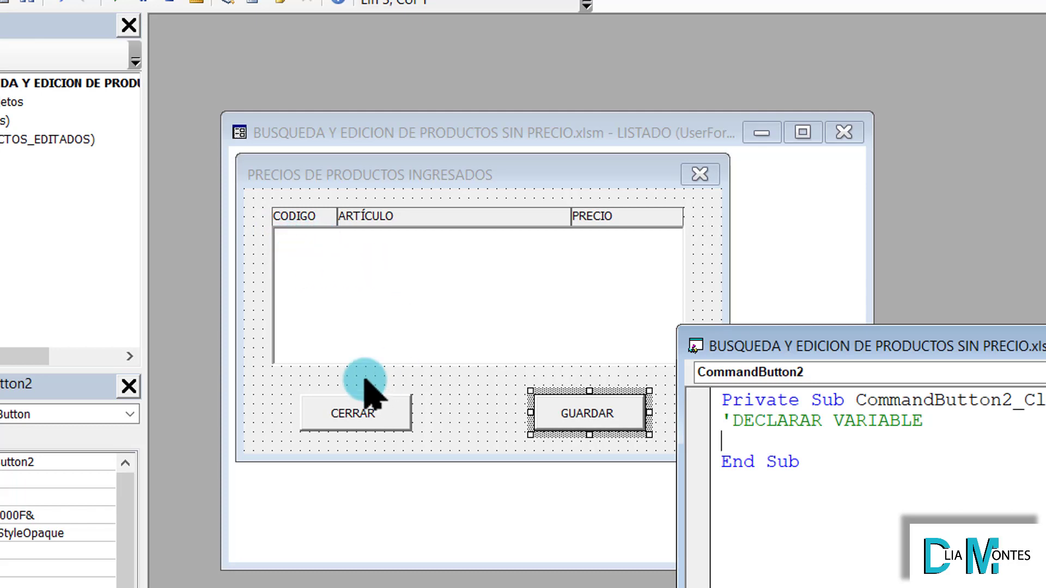
{"action": "left_click_drag", "start_coordinate": [846, 348], "coordinate": [453, 93]}
{"action": "type", "text": "DIM NROFILA AS"}
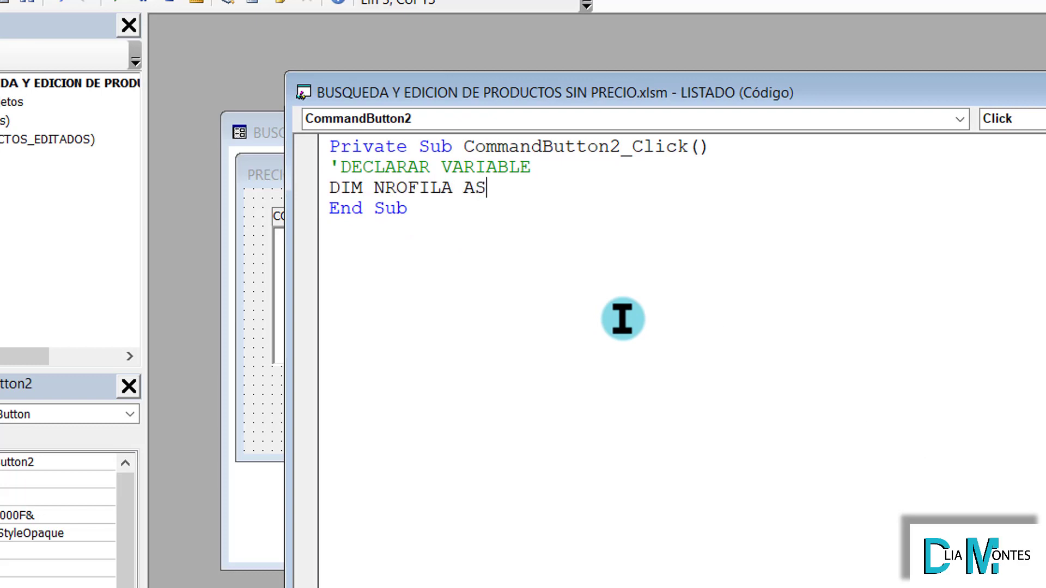
{"action": "type", "text": "INTEGE"}
{"action": "key", "text": "Return"}
{"action": "key", "text": "Return"}
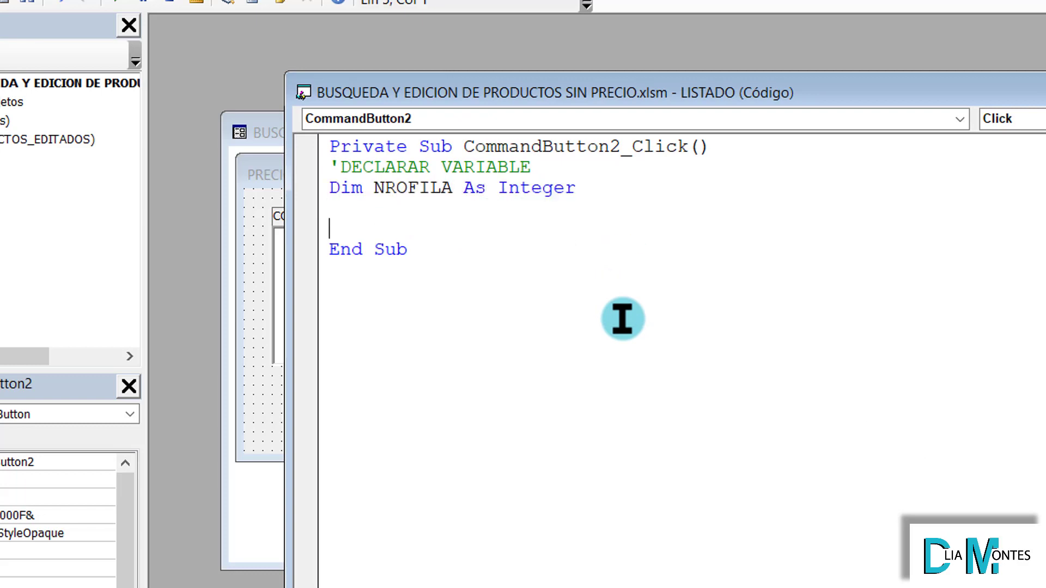
{"action": "key", "text": "Up"}
{"action": "key", "text": "Up"}
{"action": "key", "text": "End"}
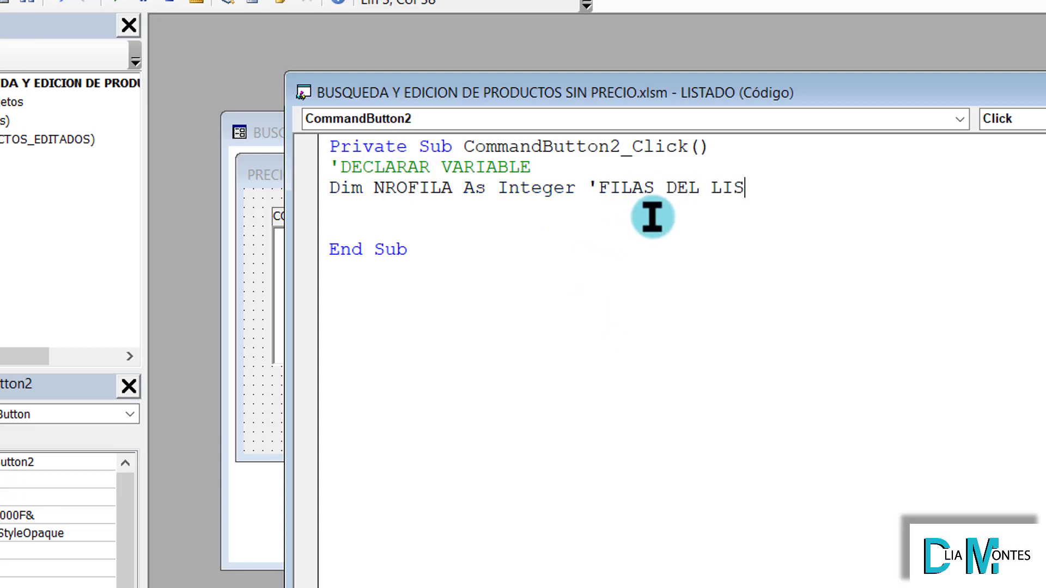
Step: Add Sheets("PRODUCTOS_EDITADOS").Activate and NROFILA = 0 below the declaration
{"action": "key", "text": "Return"}
{"action": "key", "text": "Return"}
{"action": "type", "text": "SHEETS"}
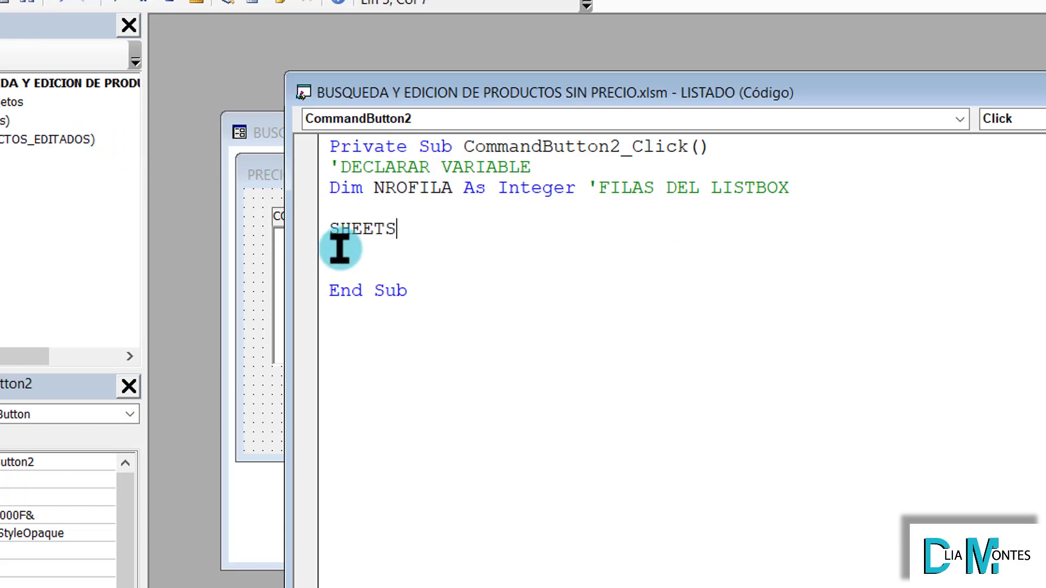
{"action": "type", "text": "(\"PRODUCTOS_EDITADO"}
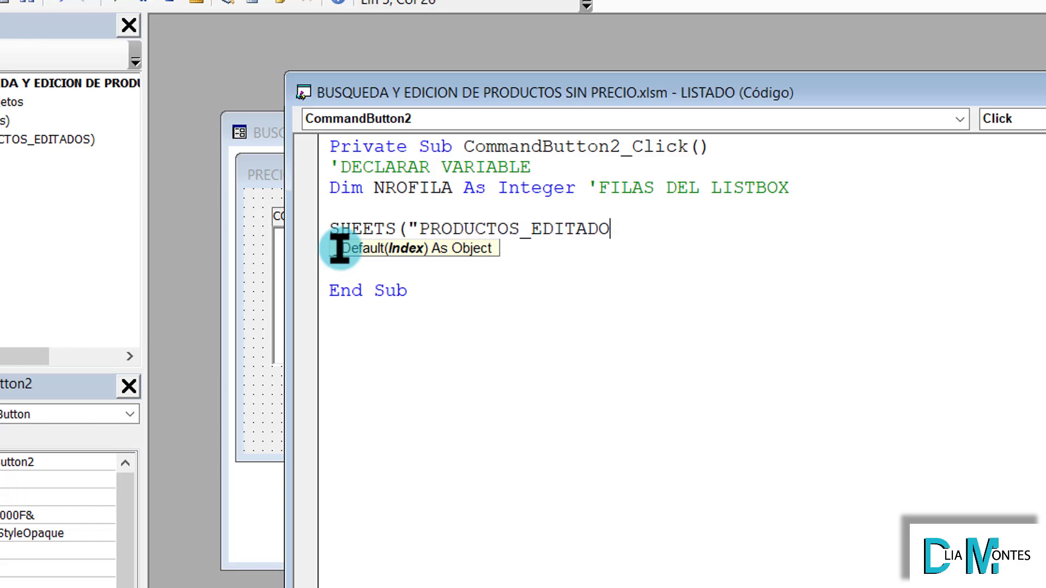
{"action": "type", "text": ").AC"}
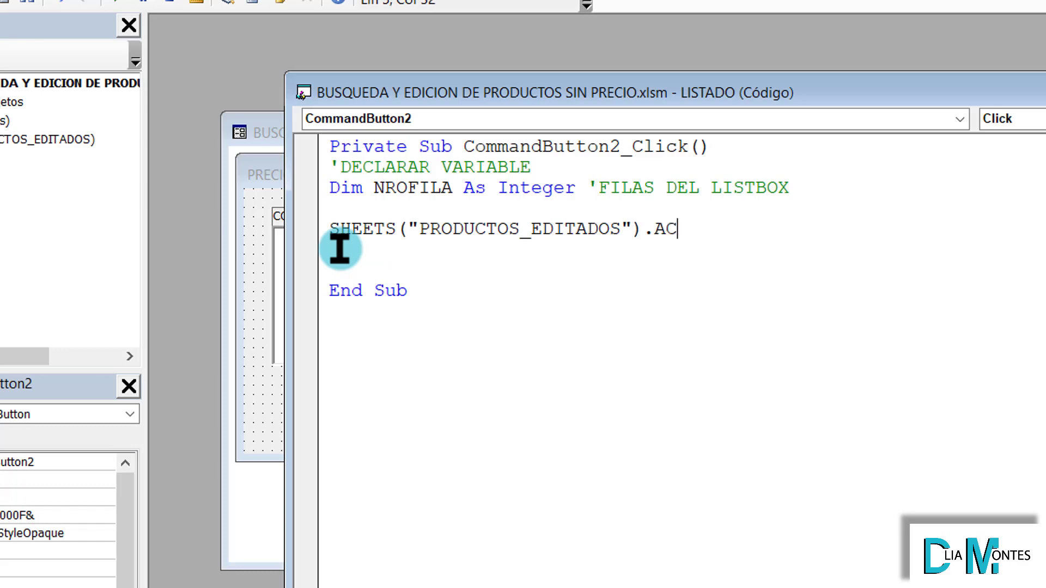
{"action": "type", "text": "te"}
{"action": "key", "text": "Return"}
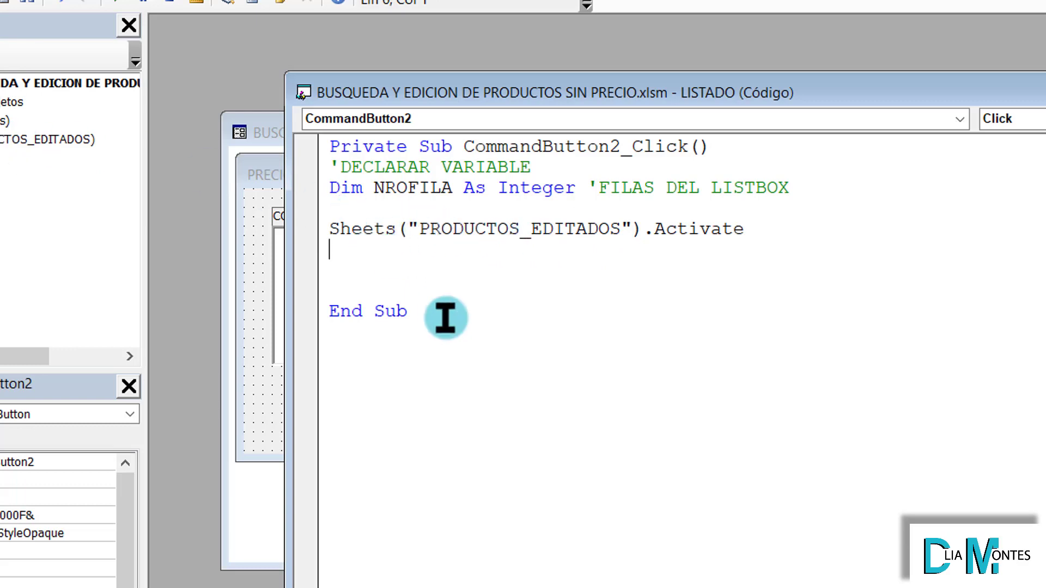
{"action": "key", "text": "Return"}
{"action": "type", "text": "NROFILA=0"}
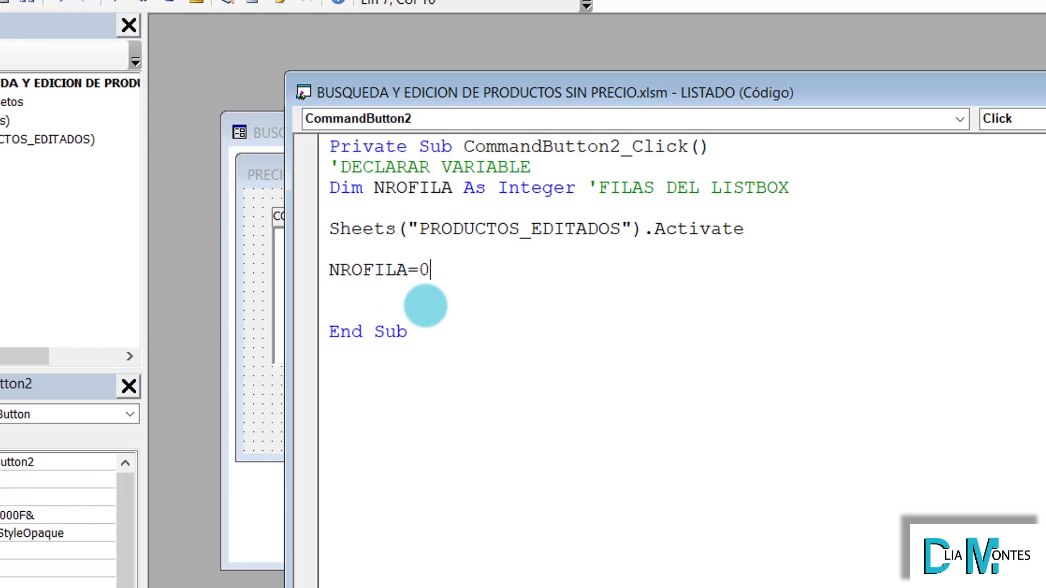
{"action": "type", "text": "0"}
{"action": "key", "text": "Return"}
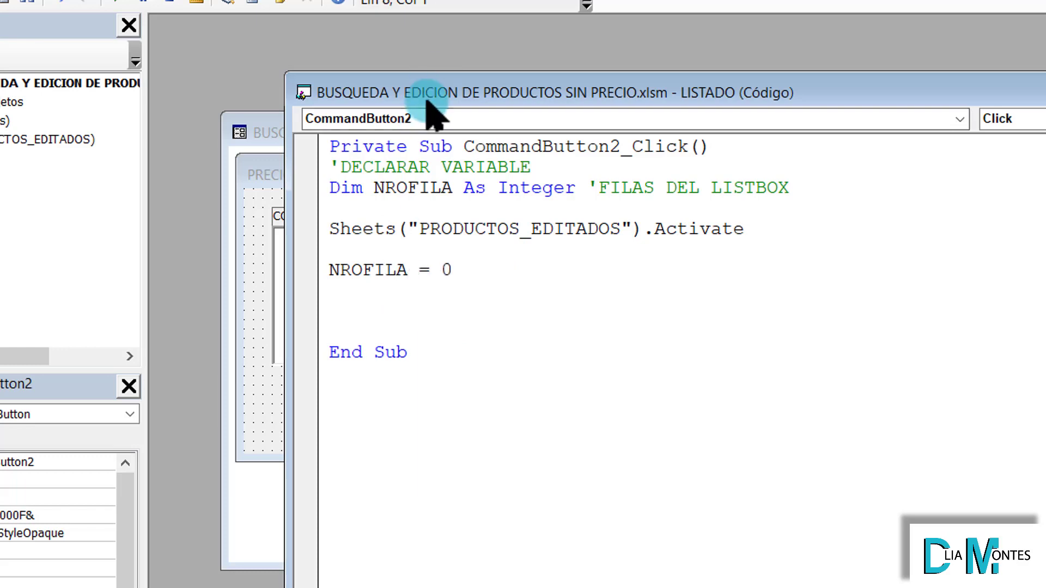
Step: Move the code window aside and bring the LISTADO form design to the front
{"action": "left_click_drag", "start_coordinate": [432, 106], "coordinate": [651, 220]}
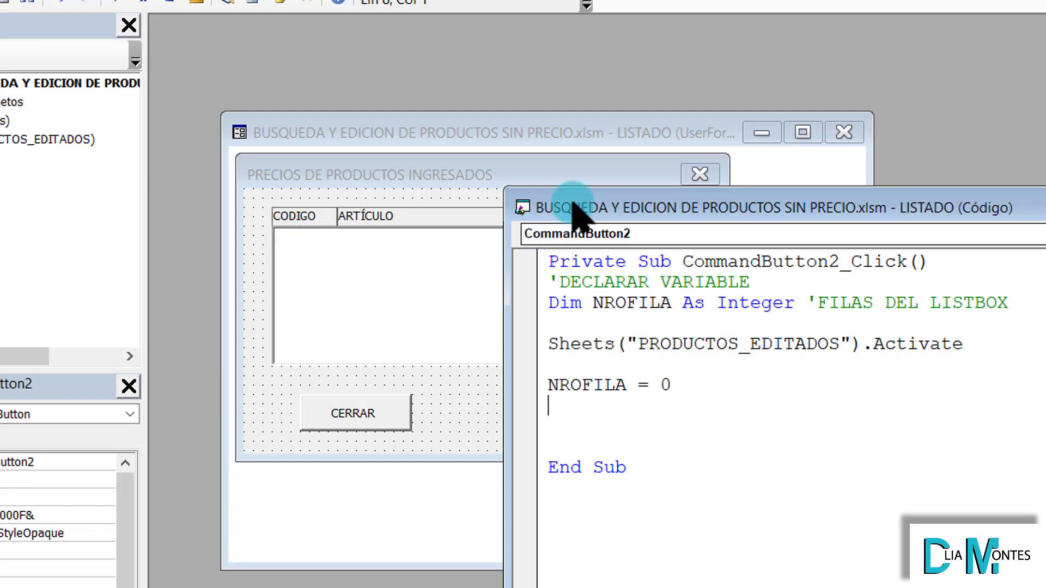
{"action": "left_click_drag", "start_coordinate": [571, 207], "coordinate": [439, 124]}
{"action": "left_click", "coordinate": [757, 330]}
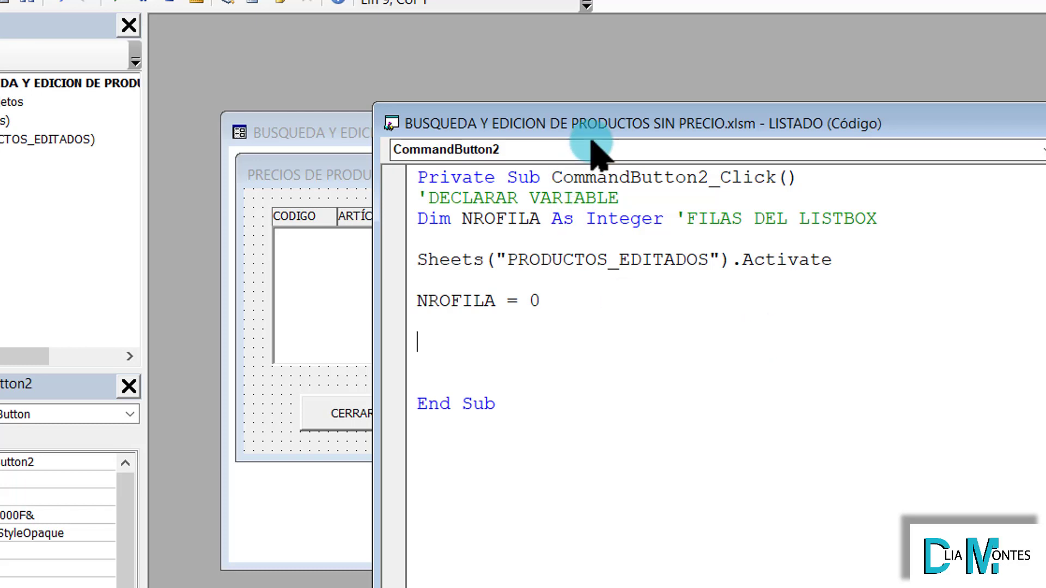
{"action": "left_click_drag", "start_coordinate": [602, 136], "coordinate": [830, 123]}
{"action": "left_click", "coordinate": [465, 141]}
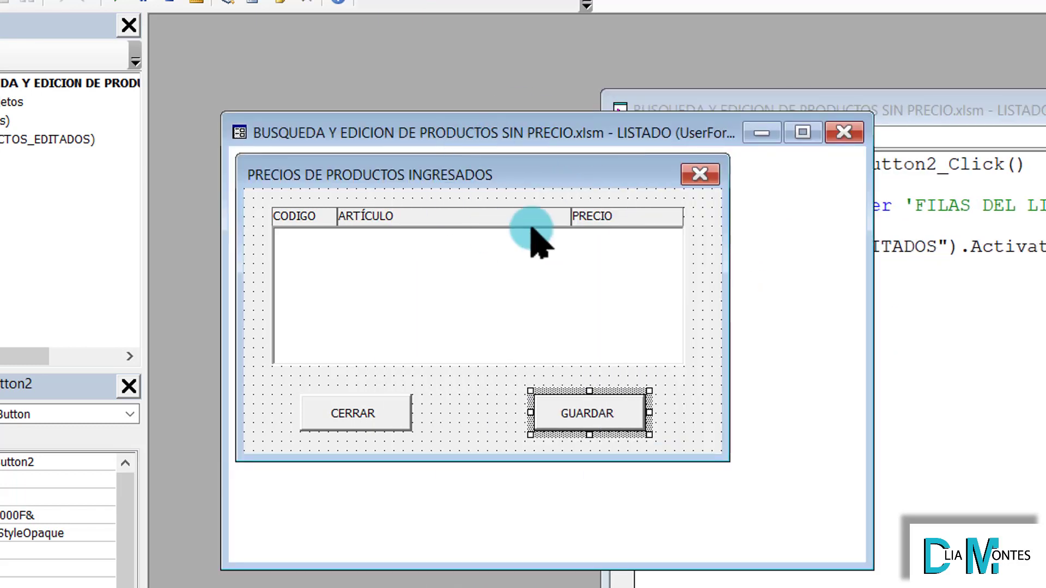
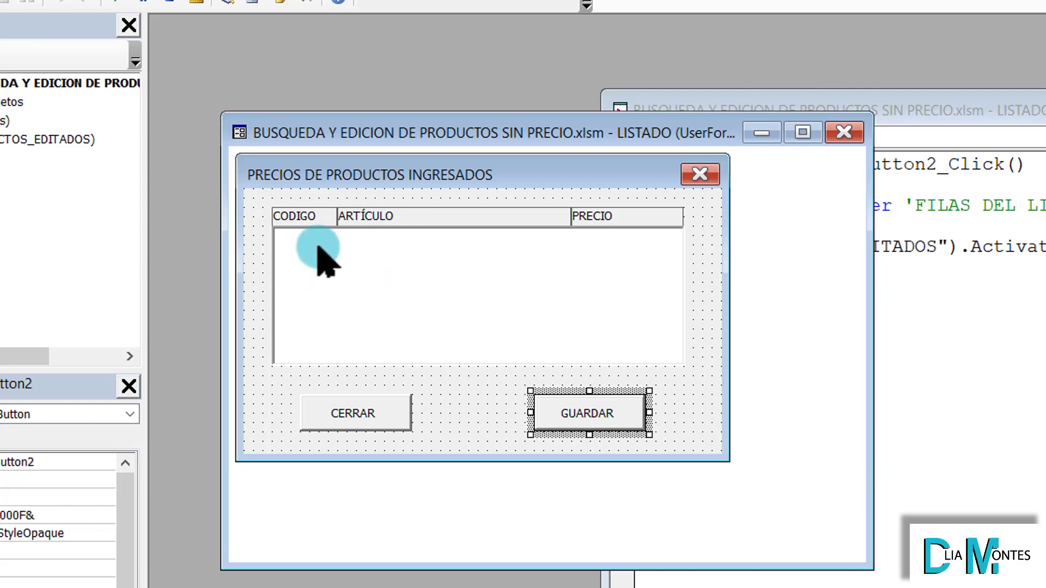
Step: Add a LISTADO.ListBox1.ListCount line below NROFILA = 0, completing names with IntelliSense
{"action": "mouse_move", "coordinate": [875, 115]}
{"action": "left_mouse_down"}
{"action": "mouse_move", "coordinate": [747, 136]}
{"action": "mouse_move", "coordinate": [695, 119]}
{"action": "mouse_move", "coordinate": [822, 89]}
{"action": "left_mouse_up"}
{"action": "type", "text": "LISTADO"}
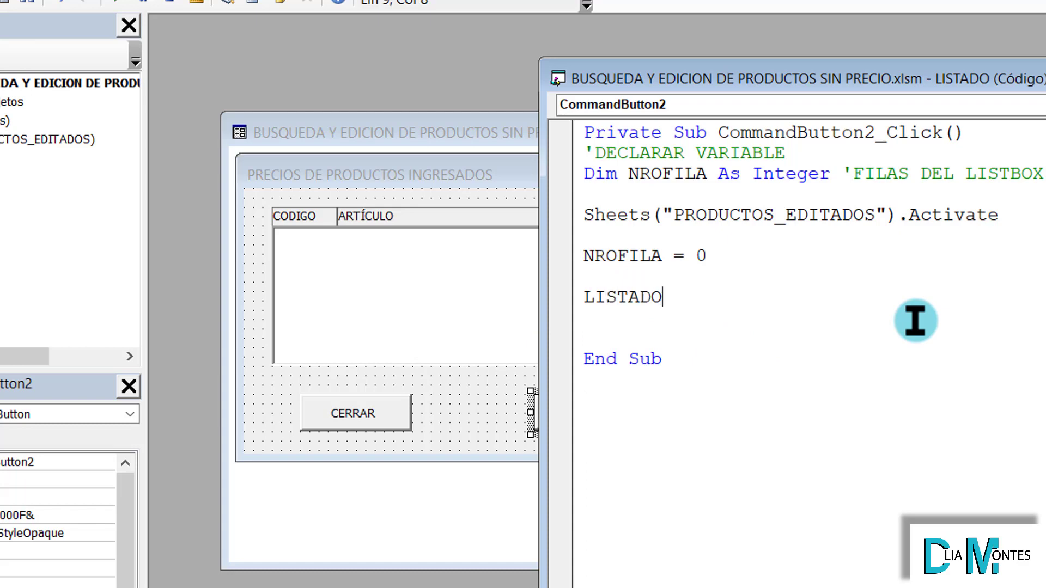
{"action": "type", "text": ".L"}
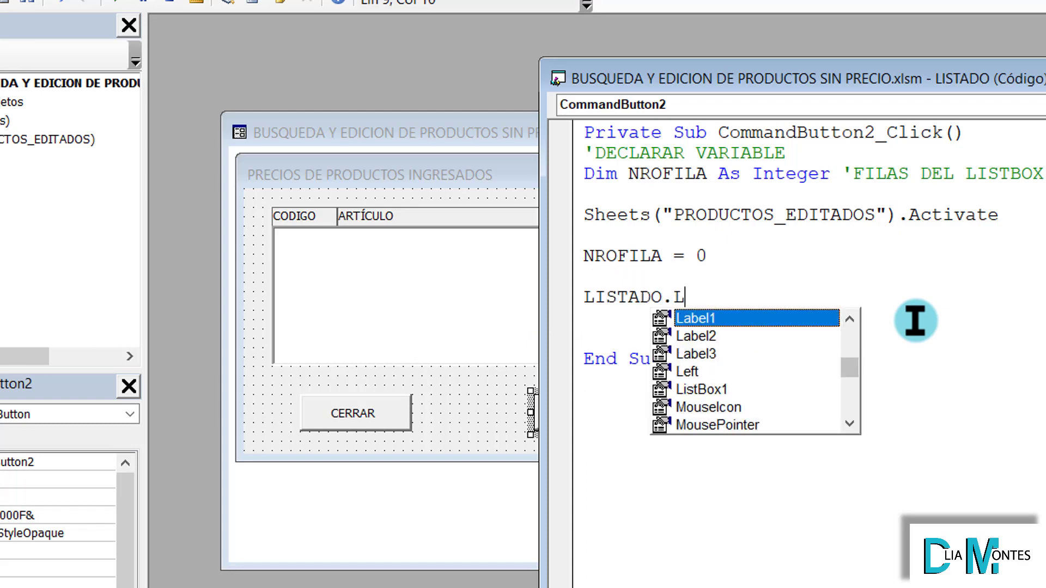
{"action": "type", "text": "IS"}
{"action": "key", "text": "Tab"}
{"action": "type", "text": ".L"}
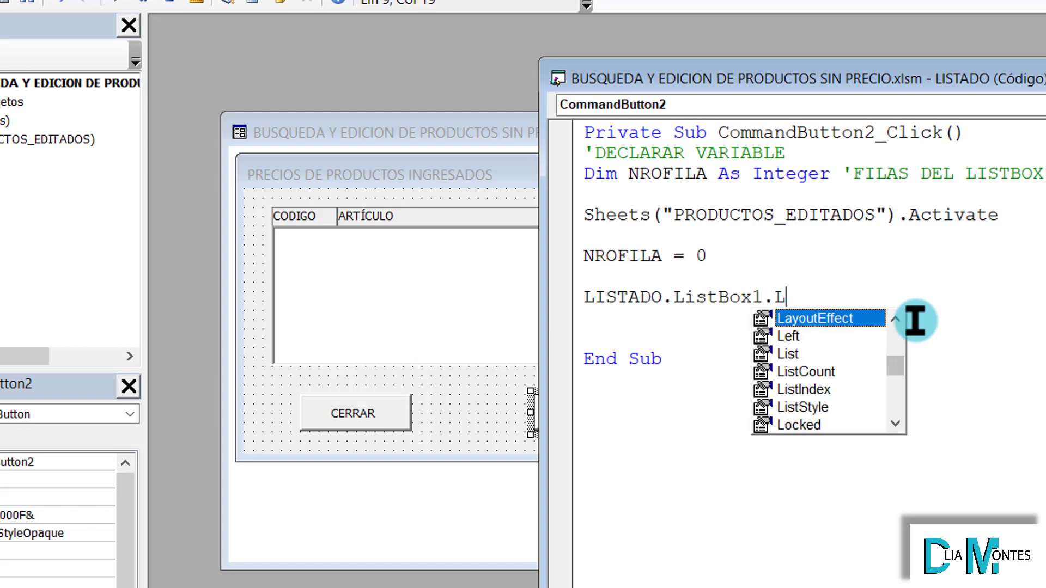
{"action": "type", "text": "IST"}
{"action": "key", "text": "Down"}
{"action": "key", "text": "Tab"}
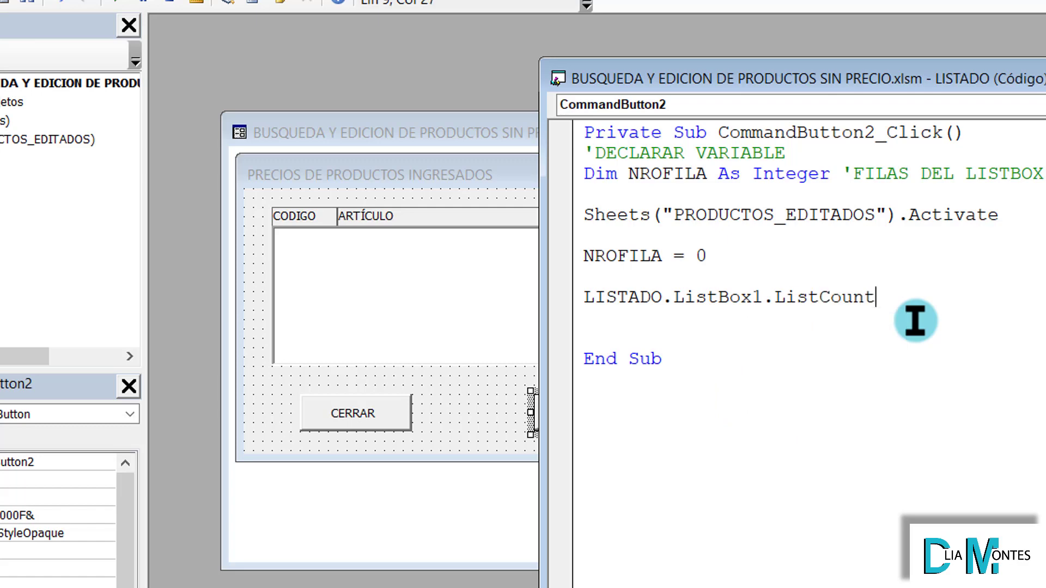
Step: Select the whole new LISTADO.ListBox1.ListCount line
{"action": "left_click_drag", "start_coordinate": [894, 299], "coordinate": [566, 299]}
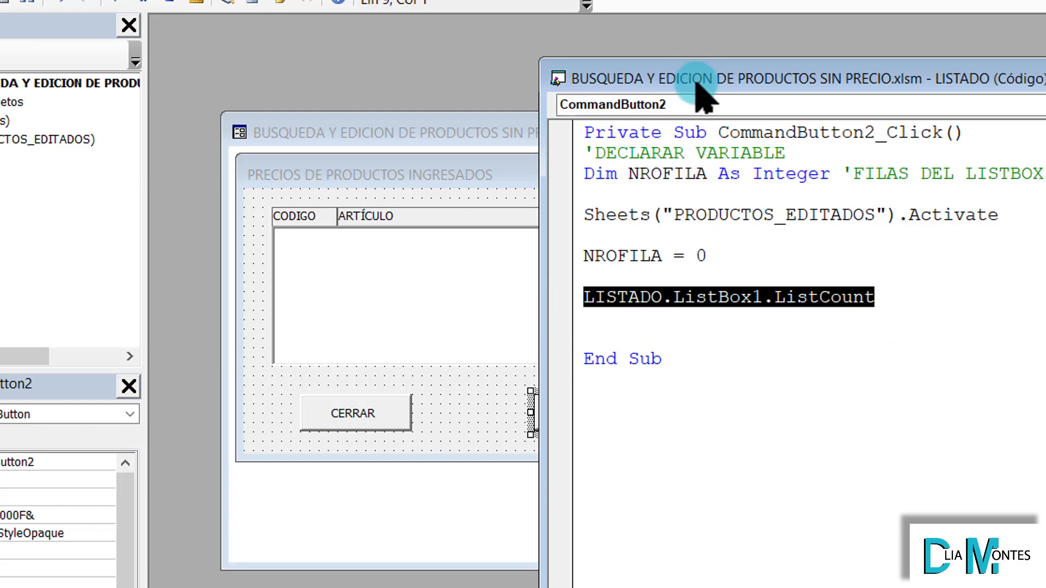
{"action": "left_click_drag", "start_coordinate": [700, 83], "coordinate": [624, 78]}
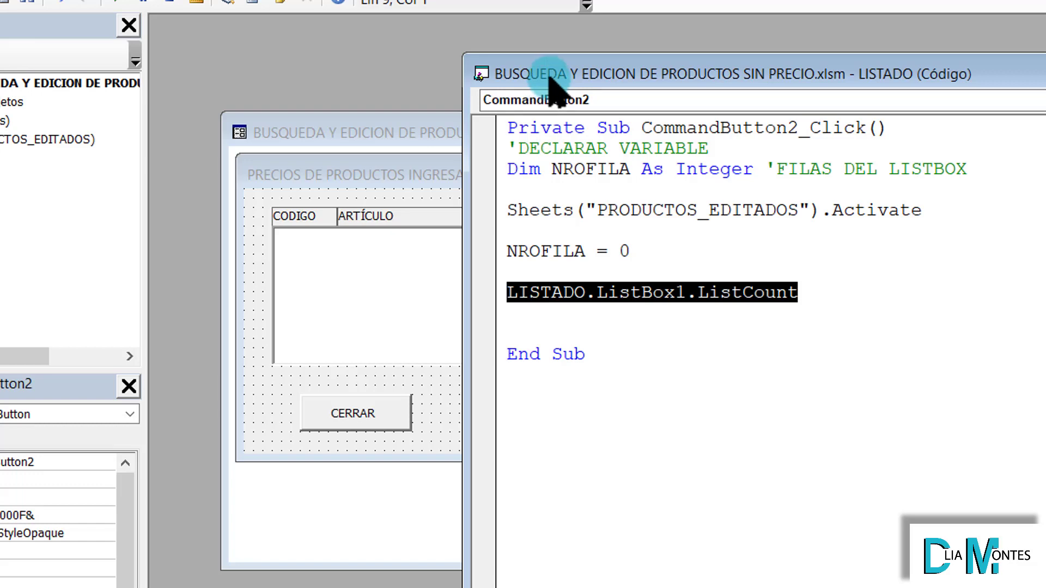
{"action": "left_click_drag", "start_coordinate": [550, 82], "coordinate": [589, 81]}
{"action": "left_click", "coordinate": [852, 287]}
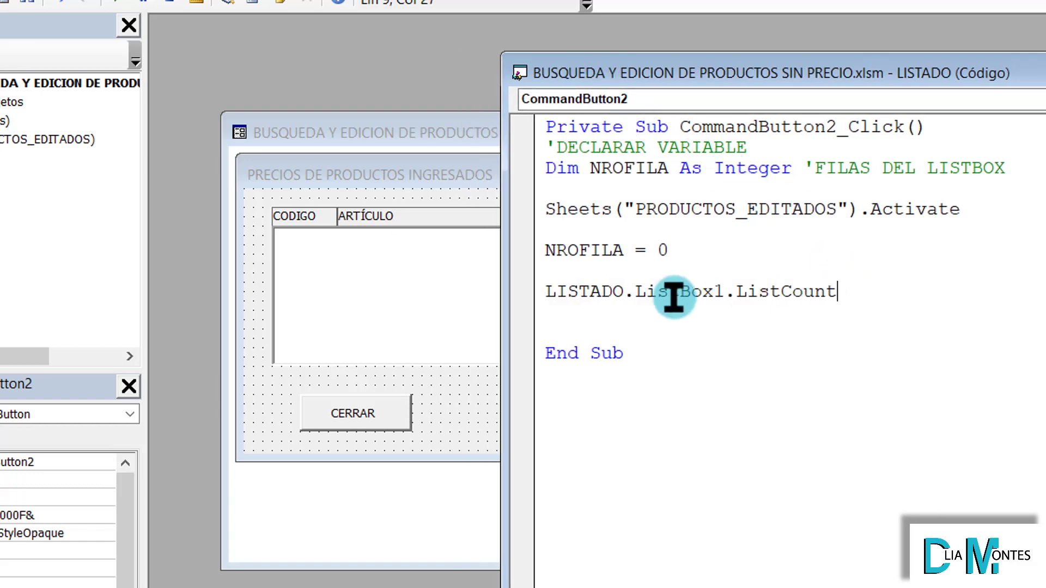
{"action": "left_click", "coordinate": [546, 291]}
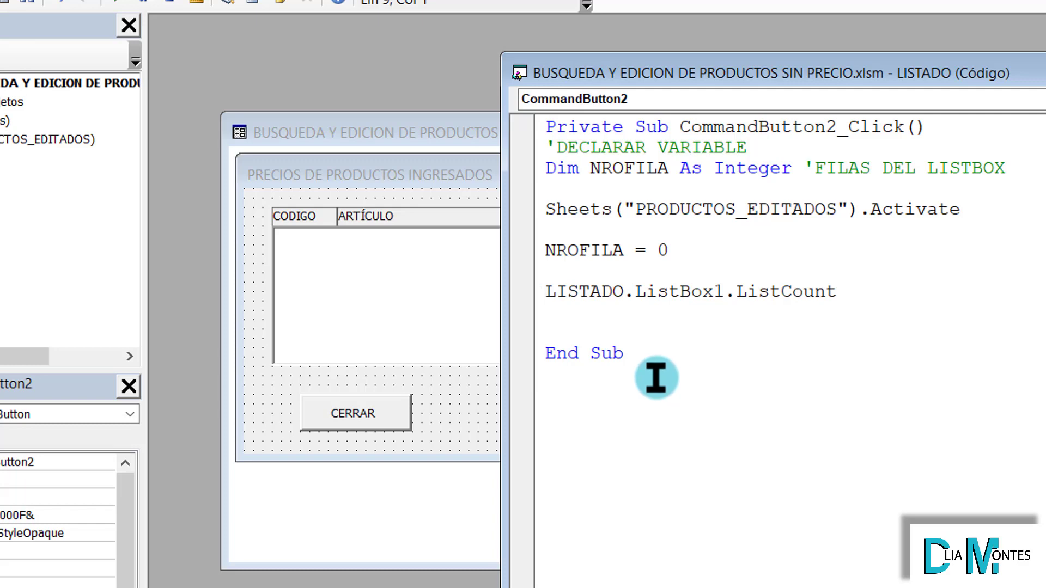
{"action": "left_click_drag", "start_coordinate": [838, 291], "coordinate": [524, 297]}
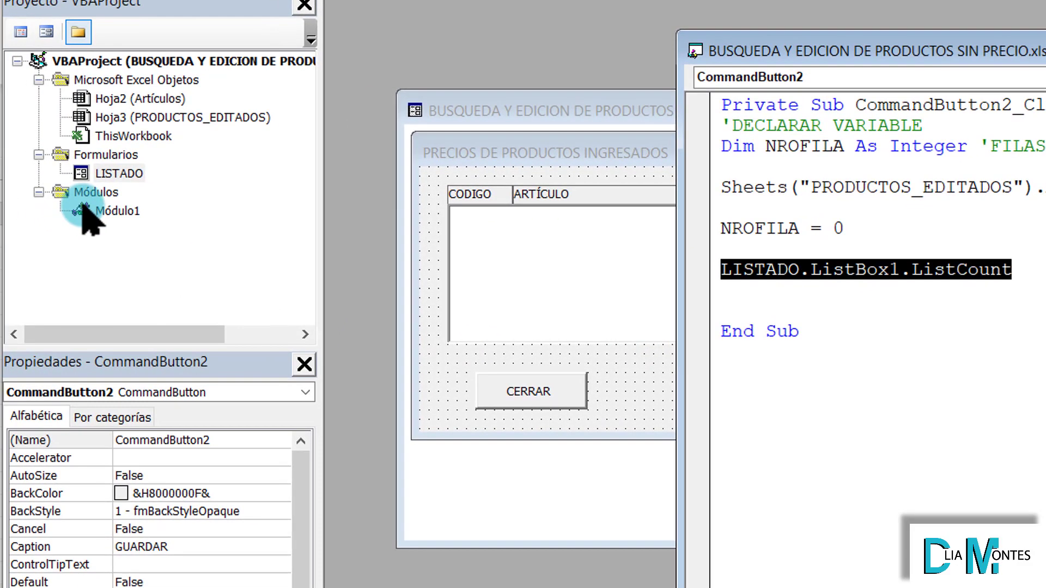
Step: In Módulo1, insert MsgBox (LISTADO.ListBox1.ListCount) above the 'MOSTRAR FORMULARIO comment
{"action": "double_click", "coordinate": [85, 211]}
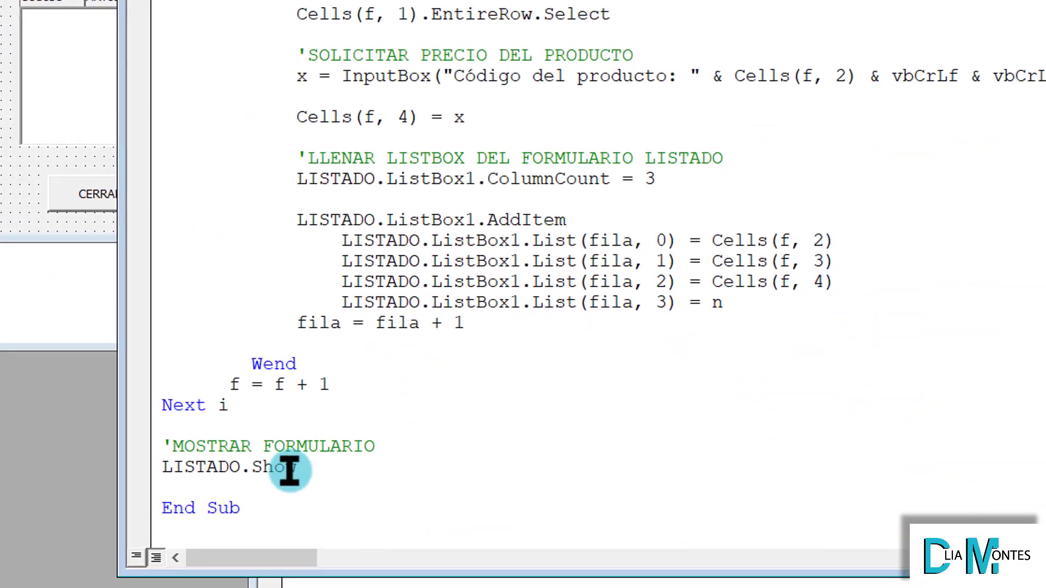
{"action": "left_click", "coordinate": [297, 468]}
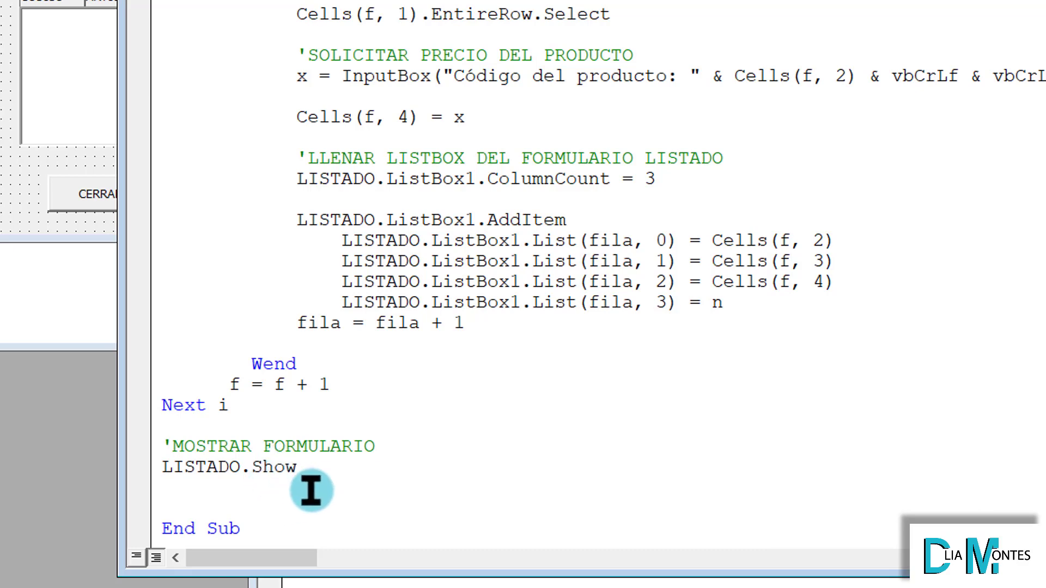
{"action": "key", "text": "Up"}
{"action": "key", "text": "Up"}
{"action": "key", "text": "Up"}
{"action": "key", "text": "Return"}
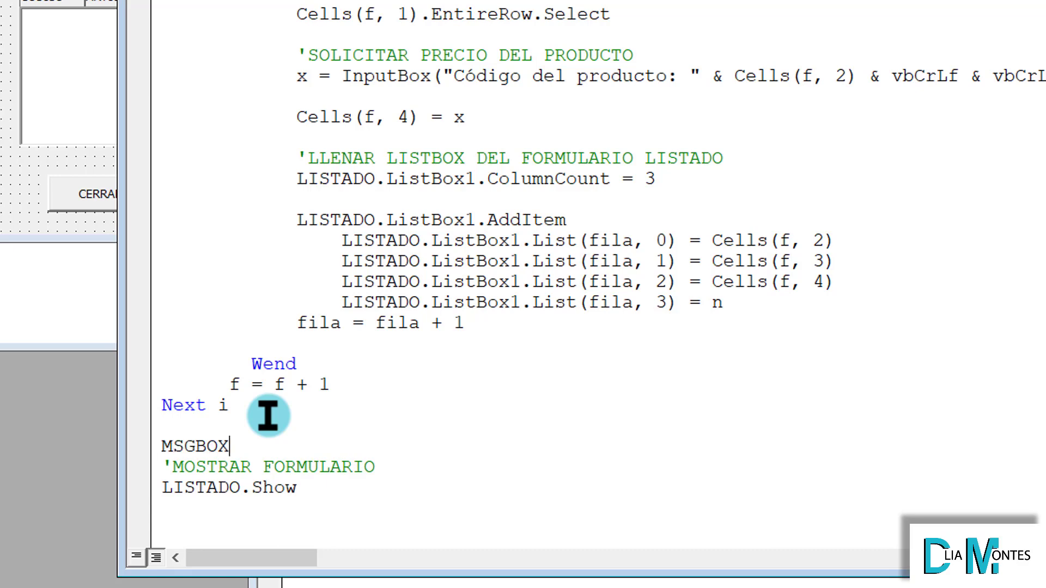
{"action": "type", "text": "(LISTADO.ListBox1.ListCount"}
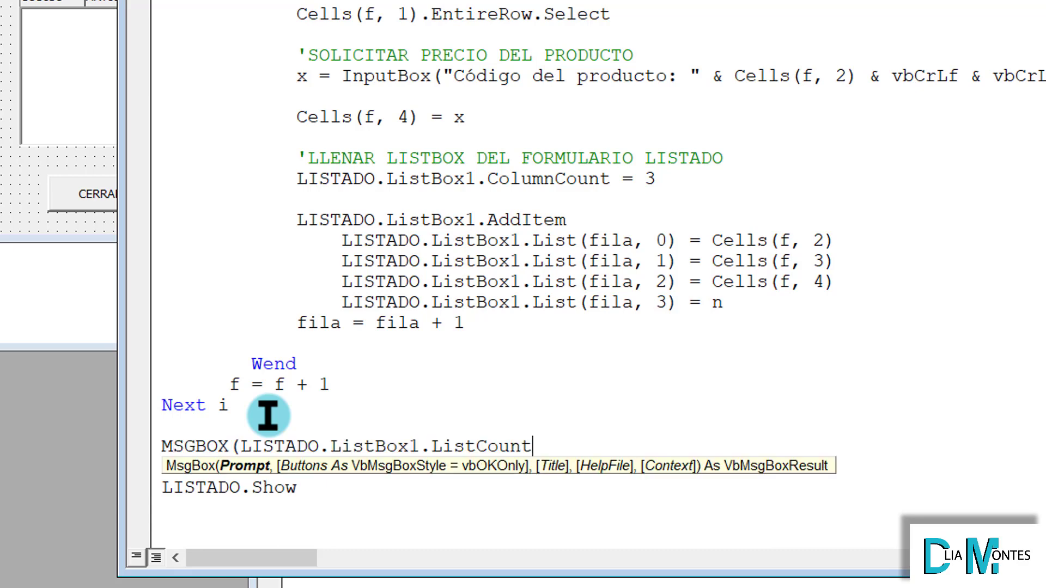
{"action": "type", "text": ")"}
{"action": "key", "text": "Down"}
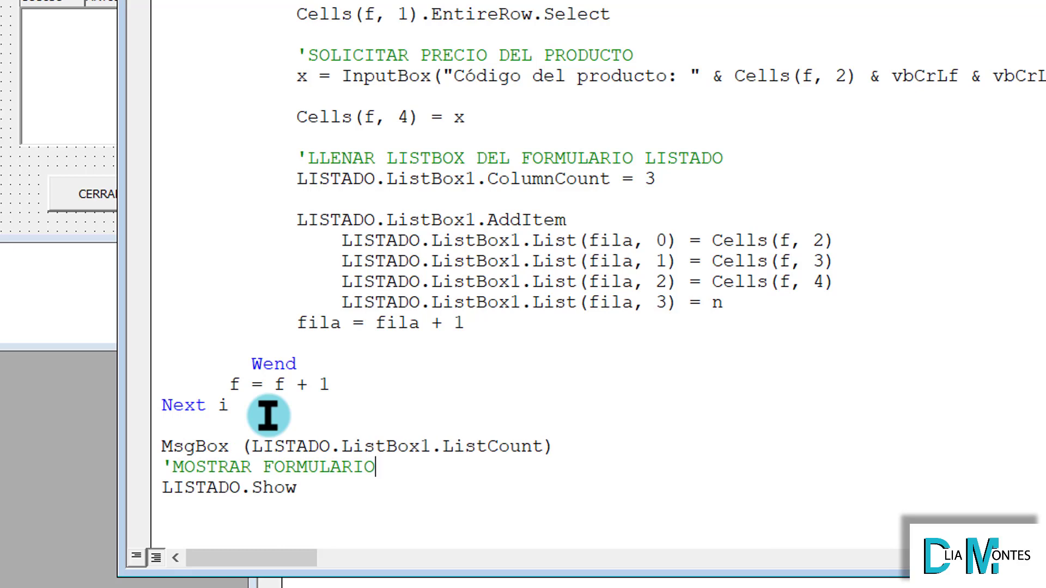
Step: Highlight the new MsgBox line, the MOSTRAR FORMULARIO comment and the list-count expression
{"action": "scroll", "coordinate": [270, 413], "scroll_direction": "down", "scroll_amount": 2}
{"action": "key", "text": "Down"}
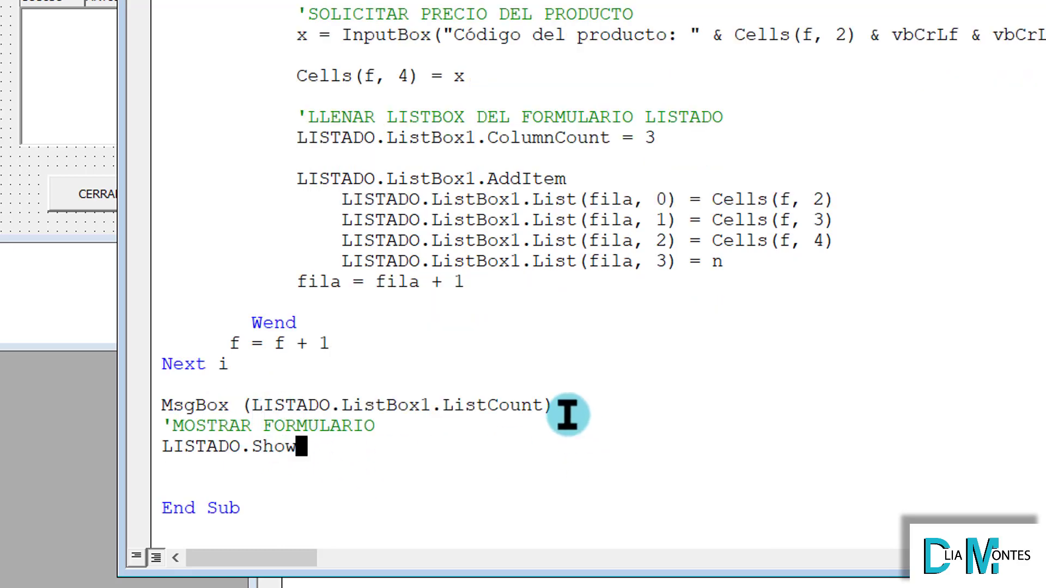
{"action": "left_click_drag", "start_coordinate": [554, 406], "coordinate": [159, 405]}
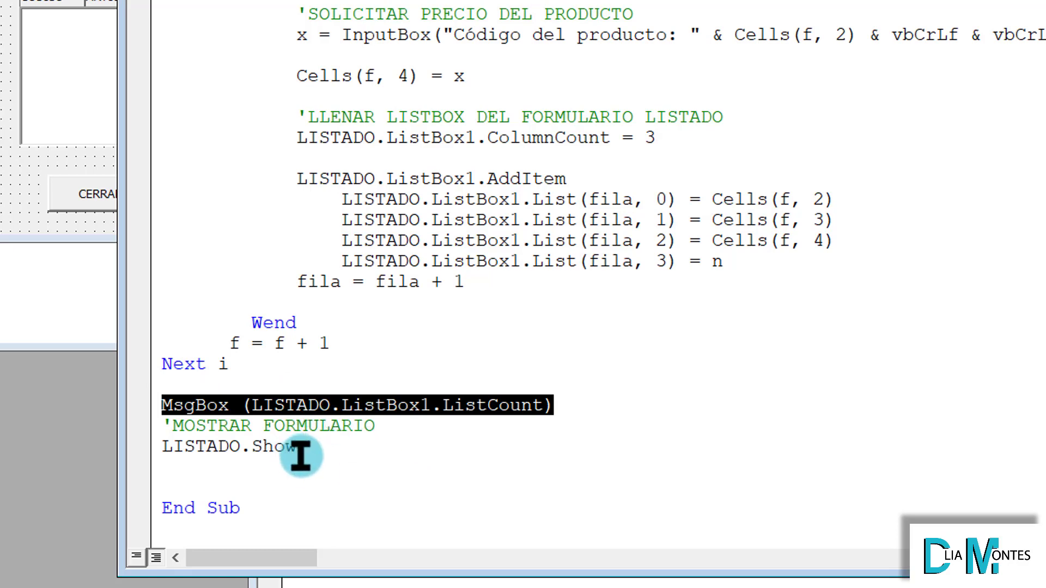
{"action": "left_click", "coordinate": [362, 445]}
{"action": "mouse_move", "coordinate": [564, 417]}
{"action": "left_mouse_down"}
{"action": "mouse_move", "coordinate": [203, 412]}
{"action": "mouse_move", "coordinate": [162, 425]}
{"action": "left_mouse_up"}
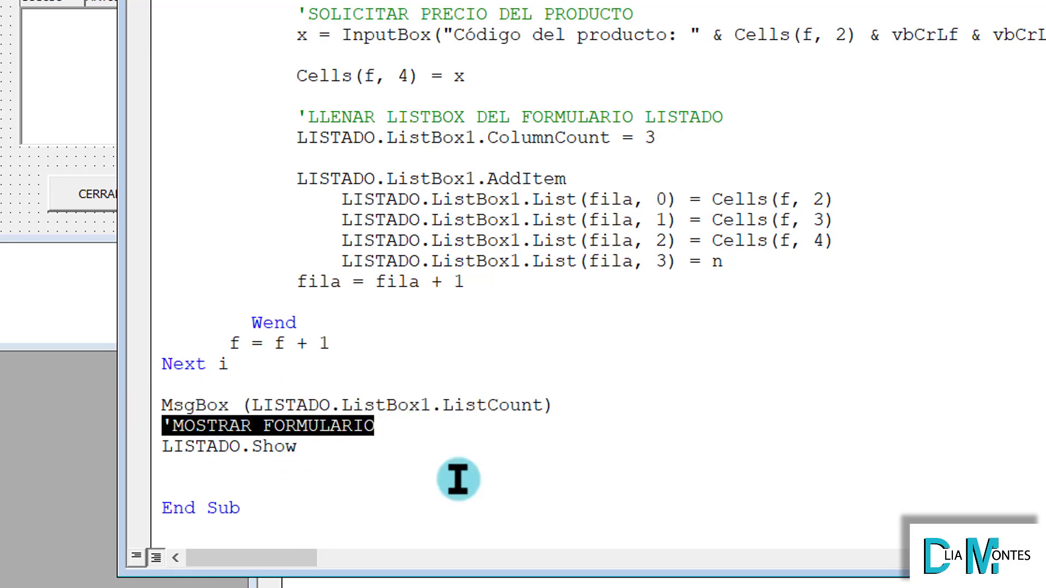
{"action": "left_click", "coordinate": [436, 467]}
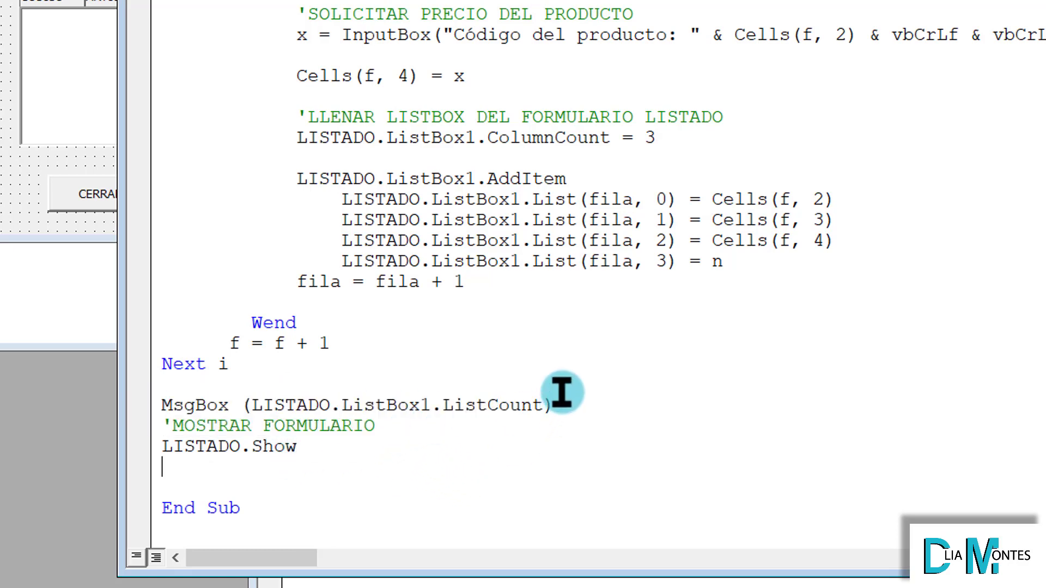
{"action": "left_click_drag", "start_coordinate": [542, 405], "coordinate": [253, 410]}
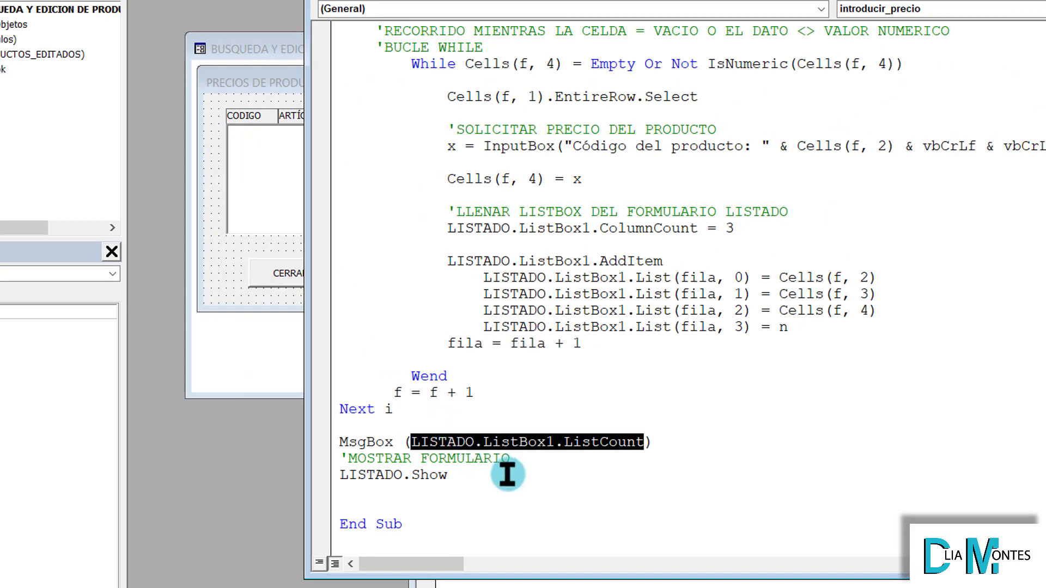
Step: Clear the prices in D6, D9 and D12 on the Artículos sheet
{"action": "left_click", "coordinate": [564, 484]}
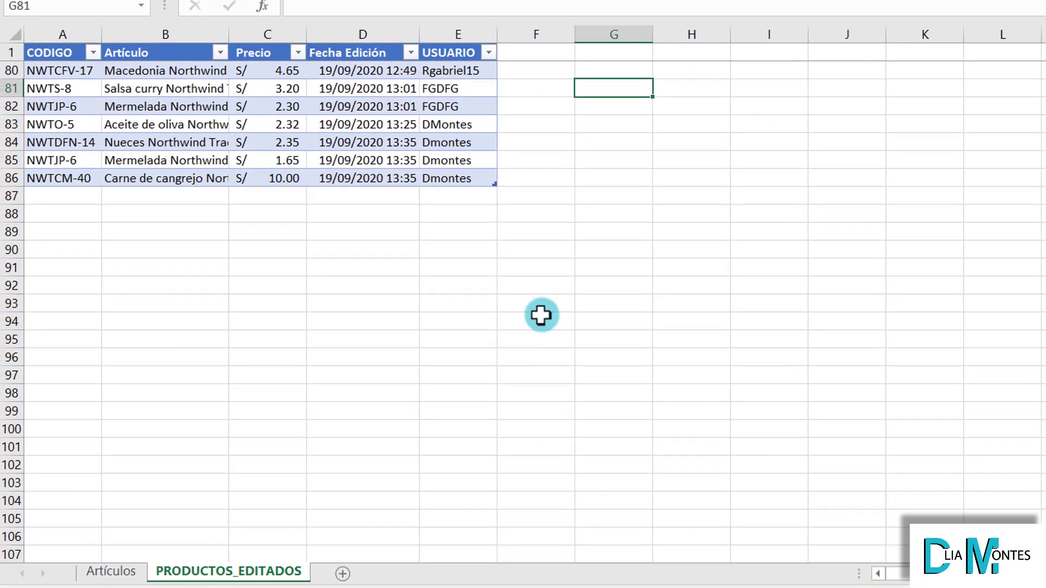
{"action": "left_click", "coordinate": [130, 583]}
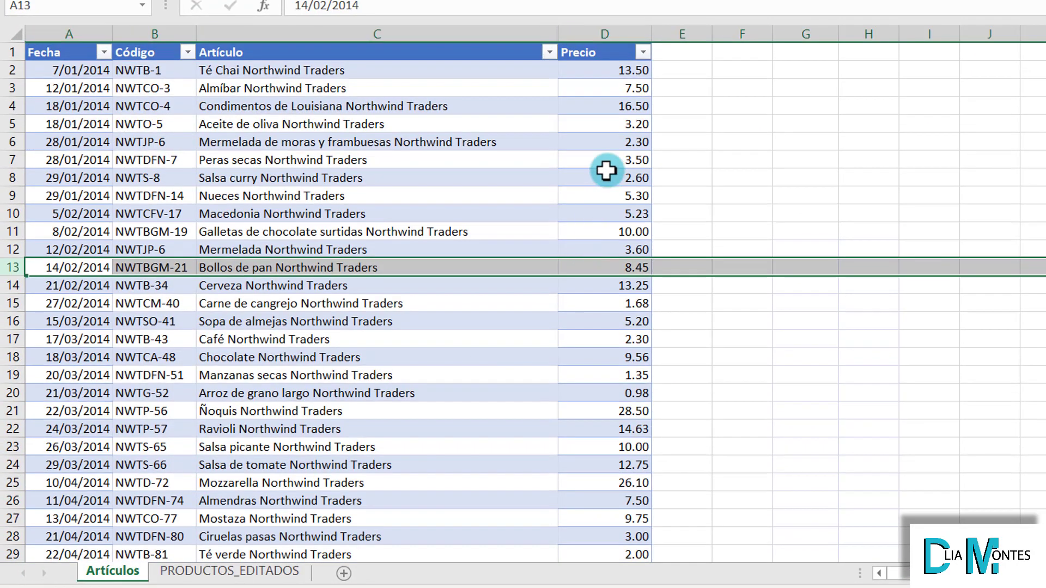
{"action": "left_click", "coordinate": [604, 143]}
{"action": "key", "text": "Delete"}
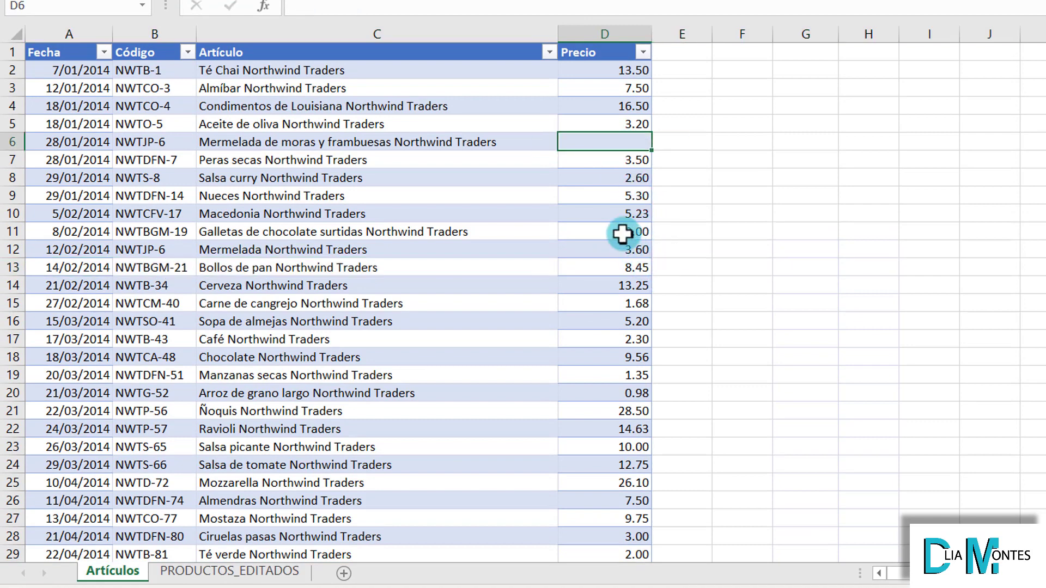
{"action": "left_click", "coordinate": [621, 196]}
{"action": "key", "text": "Delete"}
{"action": "left_click", "coordinate": [625, 249]}
{"action": "key", "text": "Delete"}
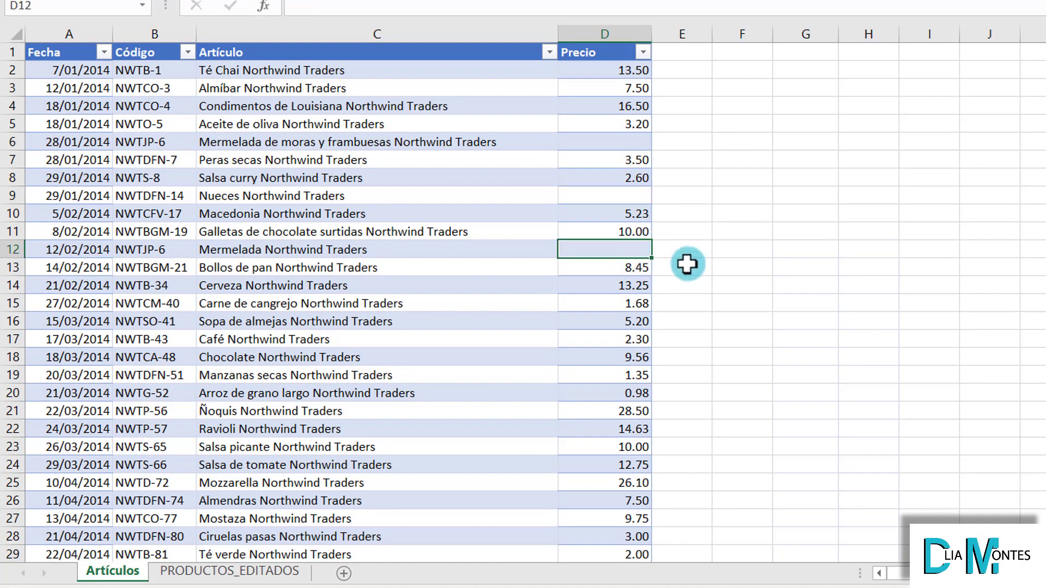
{"action": "left_click", "coordinate": [681, 266]}
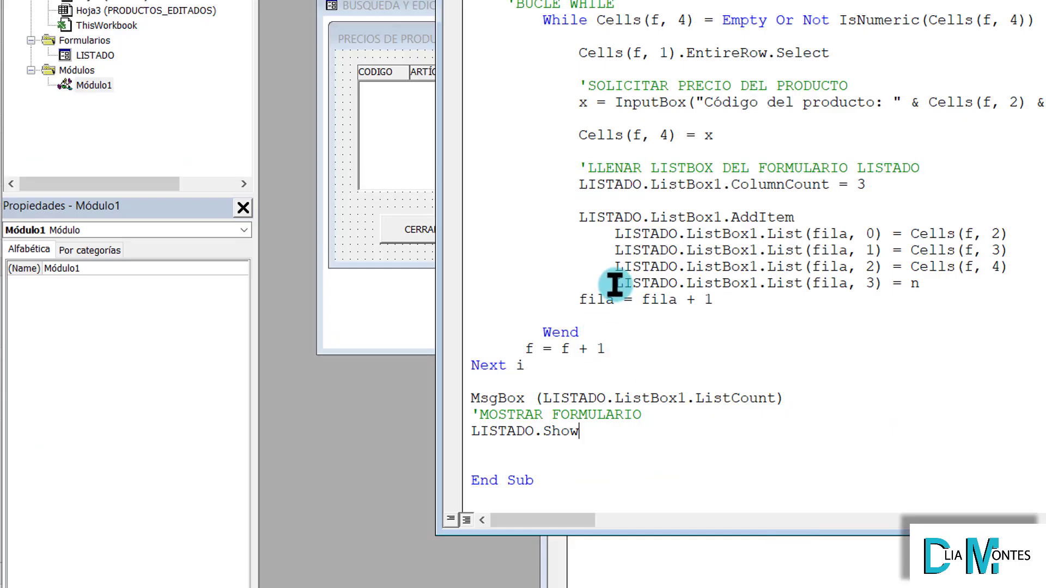
Step: Run the price macro, submit the user and enter prices 2, 1.6 and 3.2
{"action": "key", "text": "F5"}
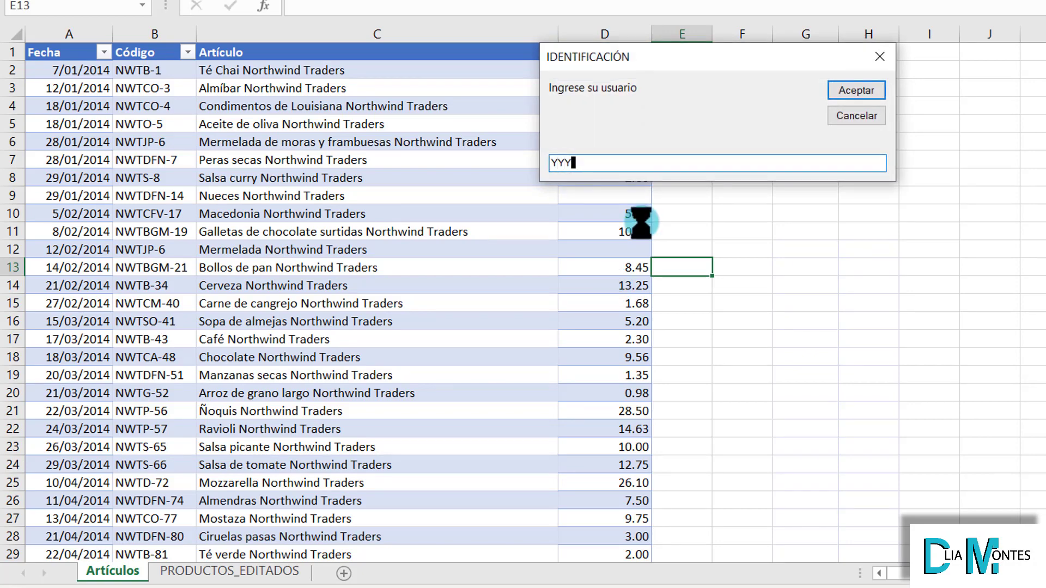
{"action": "key", "text": "Return"}
{"action": "type", "text": "2"}
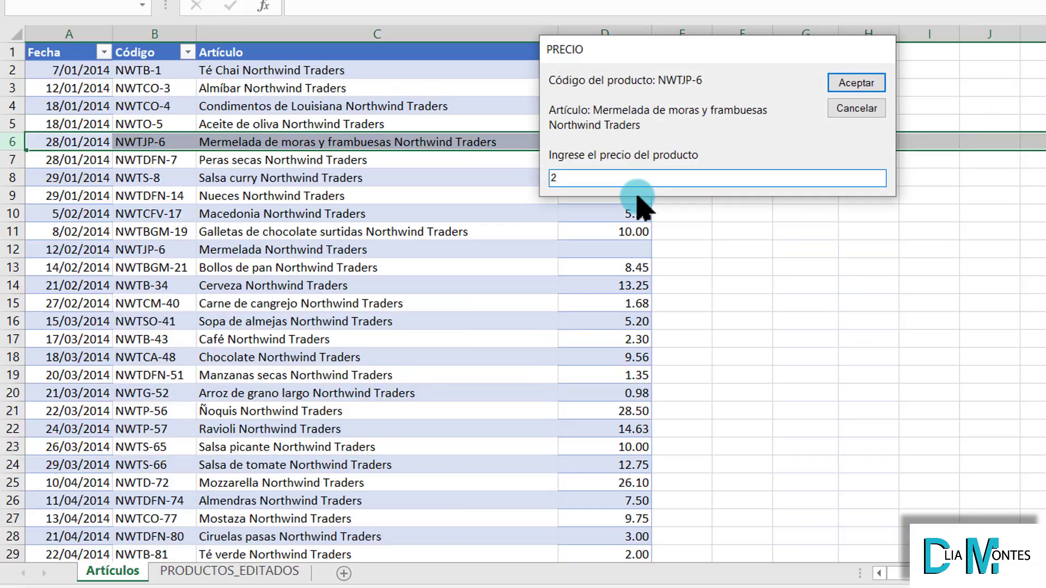
{"action": "key", "text": "Return"}
{"action": "type", "text": "1.6"}
{"action": "key", "text": "Return"}
{"action": "type", "text": "3"}
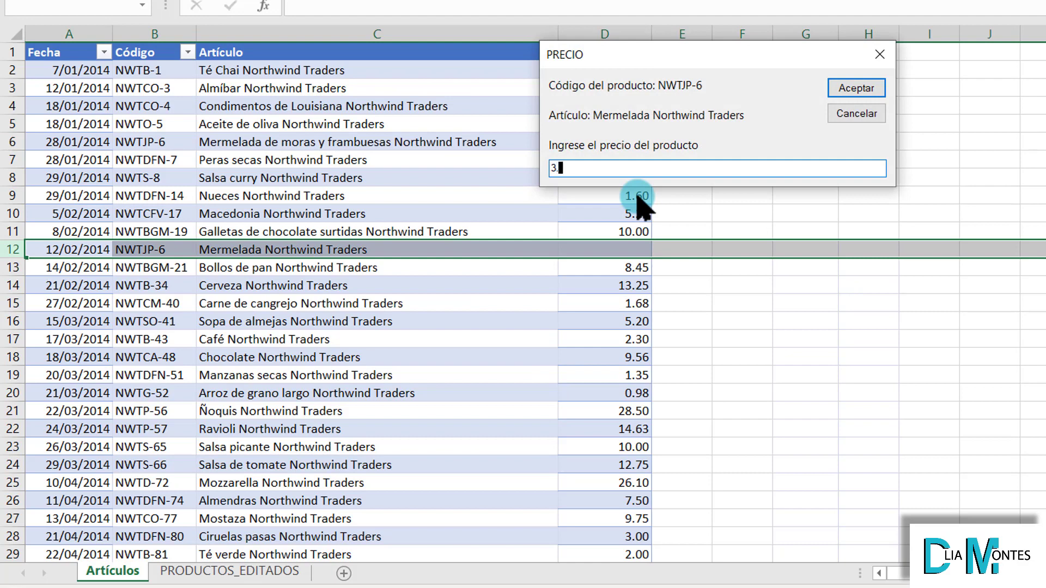
{"action": "type", "text": "2"}
{"action": "key", "text": "Return"}
Step: Dismiss the list count of 3, check the three listed products and close the form
{"action": "left_click_drag", "start_coordinate": [705, 190], "coordinate": [688, 124]}
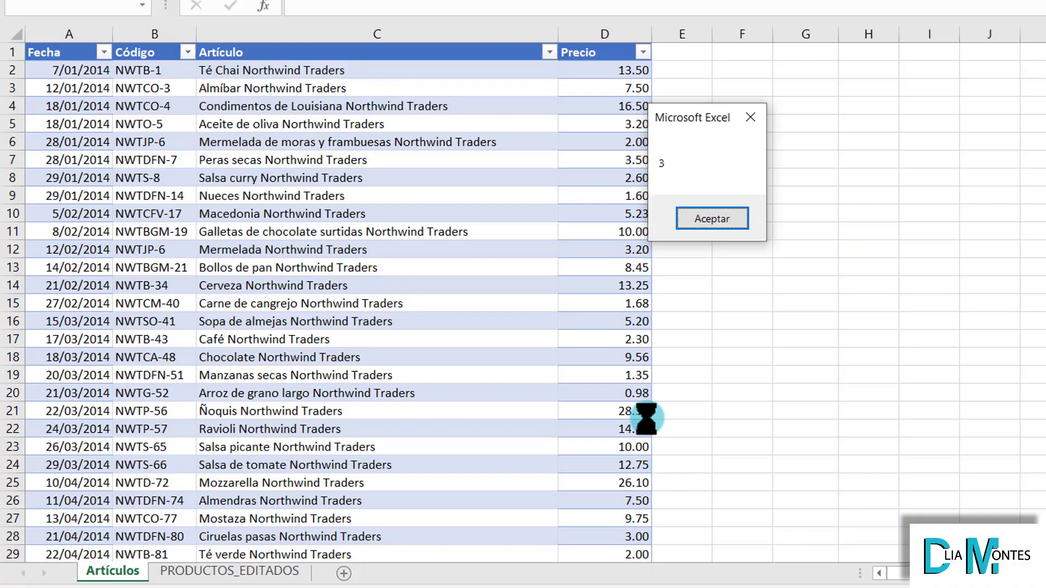
{"action": "left_click", "coordinate": [697, 221]}
{"action": "left_click", "coordinate": [609, 164]}
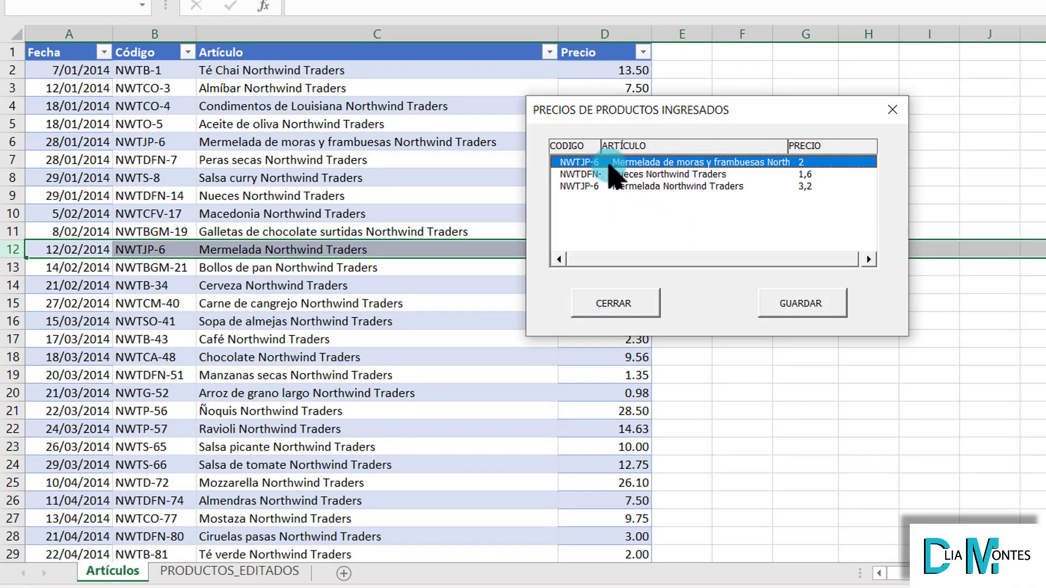
{"action": "left_click", "coordinate": [610, 174]}
{"action": "left_click", "coordinate": [608, 186]}
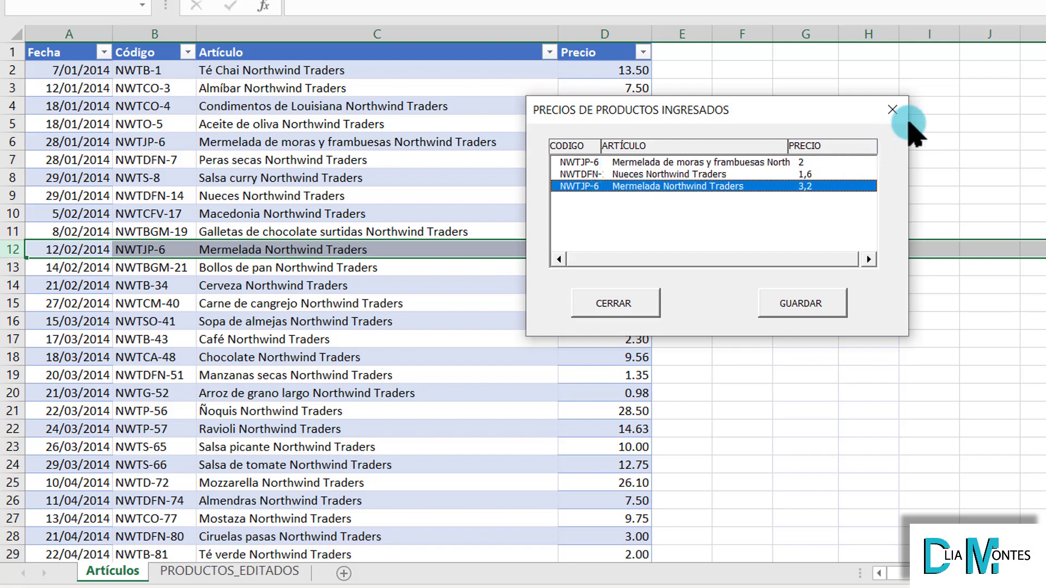
{"action": "left_click", "coordinate": [891, 111]}
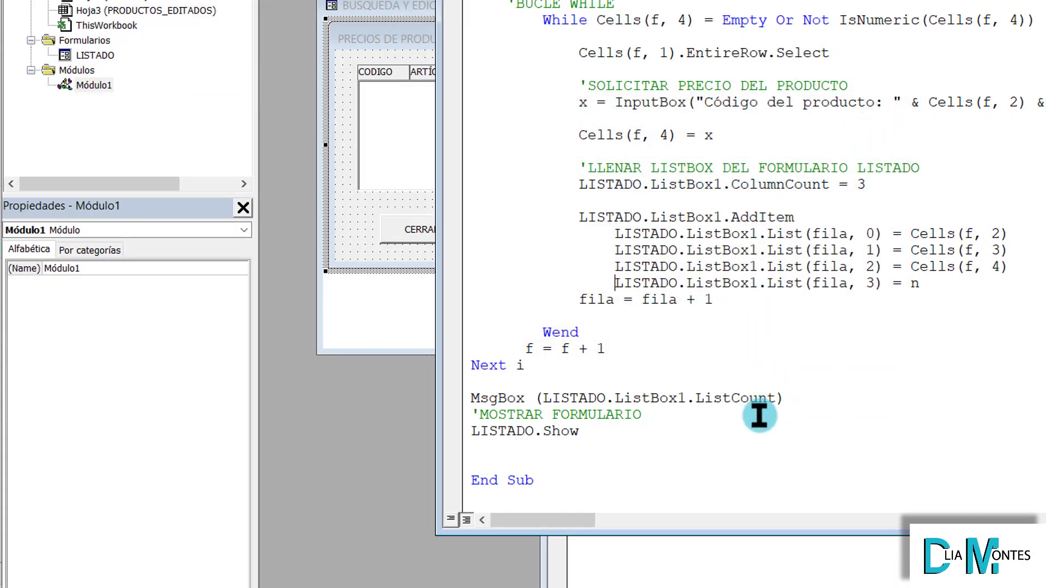
Step: Delete the MsgBox test line and the stray LISTADO.ListBox1.ListCount line
{"action": "left_click_drag", "start_coordinate": [784, 398], "coordinate": [467, 396]}
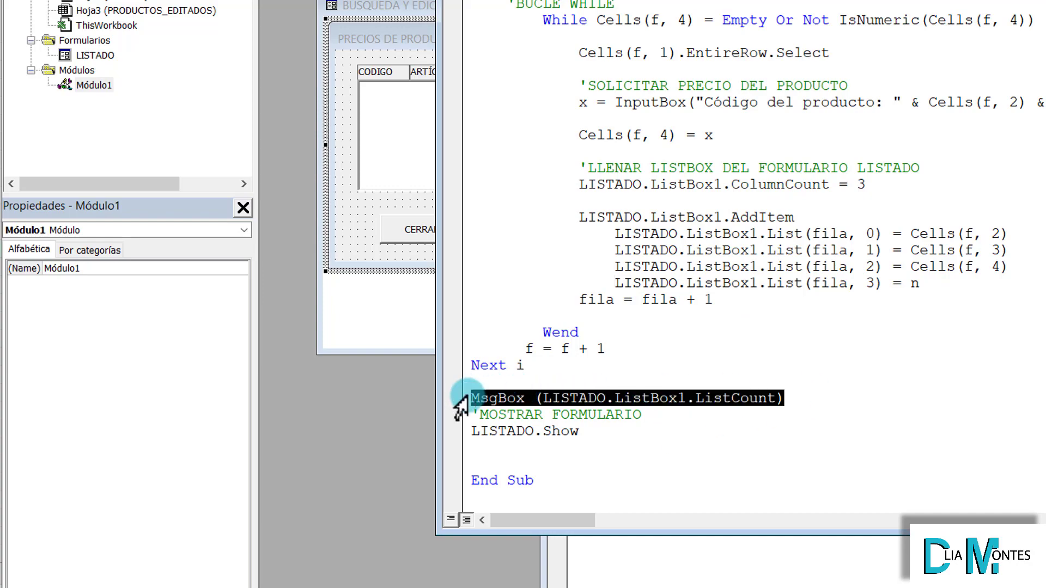
{"action": "key", "text": "Delete"}
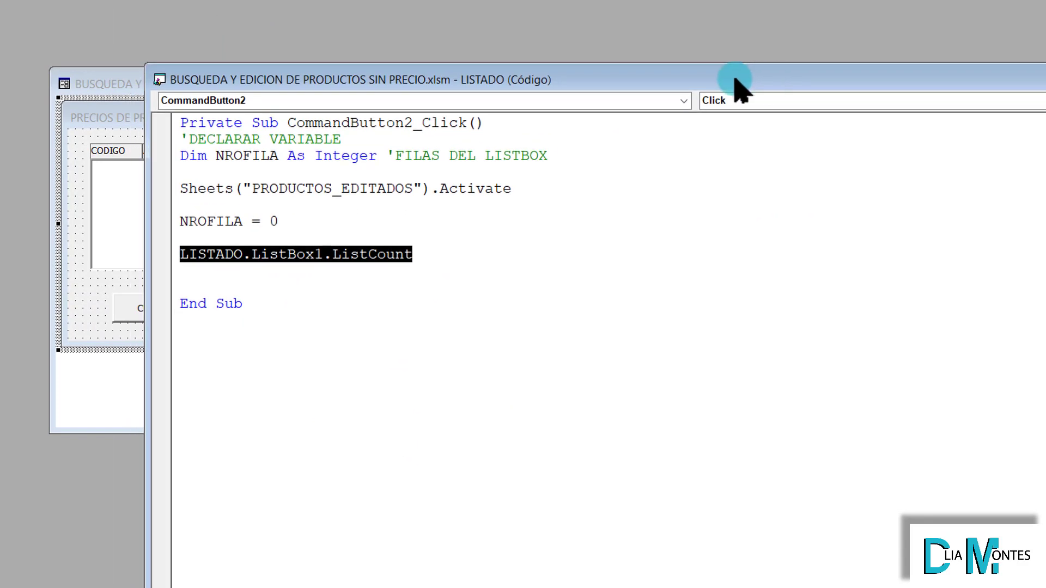
{"action": "left_click", "coordinate": [387, 239]}
{"action": "left_click_drag", "start_coordinate": [362, 84], "coordinate": [585, 83]}
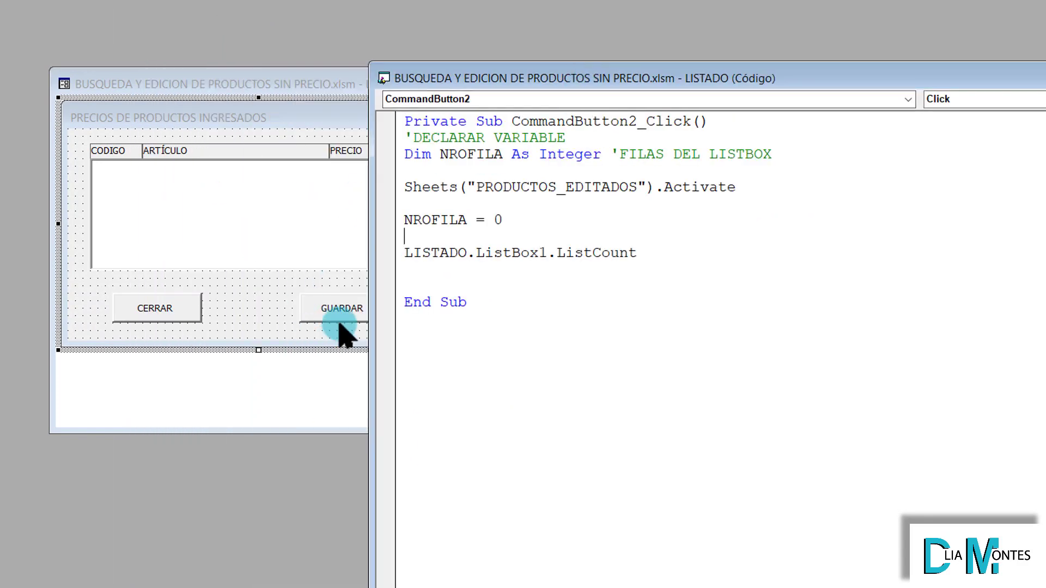
{"action": "left_click_drag", "start_coordinate": [468, 76], "coordinate": [348, 78]}
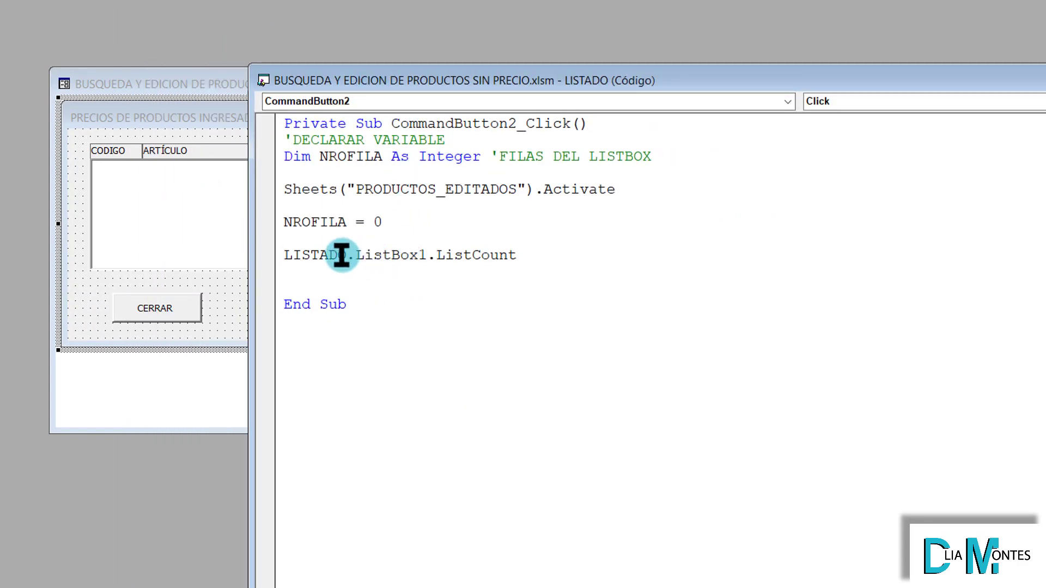
{"action": "left_click_drag", "start_coordinate": [285, 256], "coordinate": [513, 256]}
{"action": "key", "text": "Delete"}
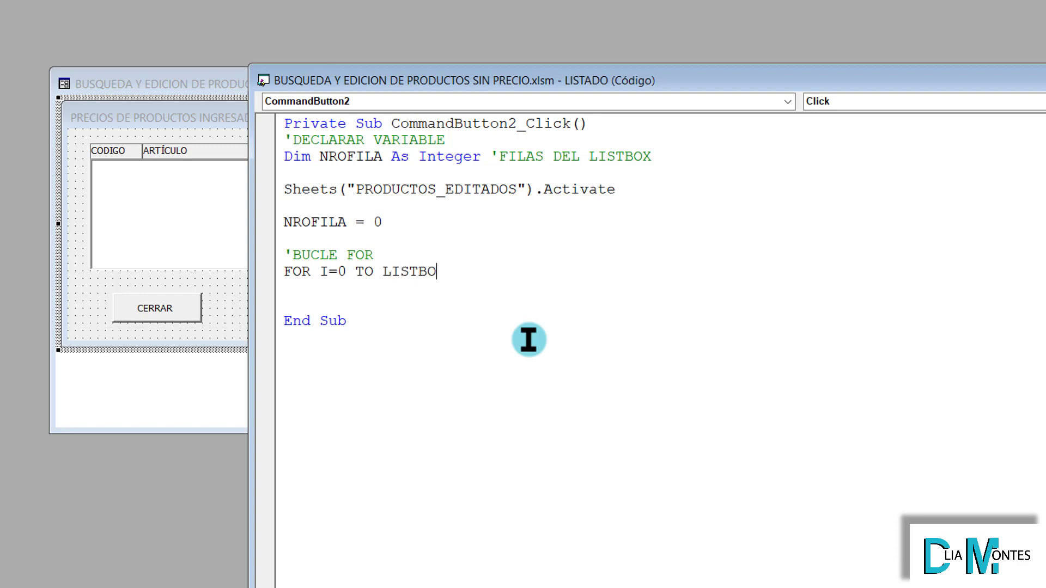
Step: Write the 'BUCLE FOR comment and For i = 0 To ListBox1.ListCount with a blank line below it
{"action": "type", "text": ".LIST"}
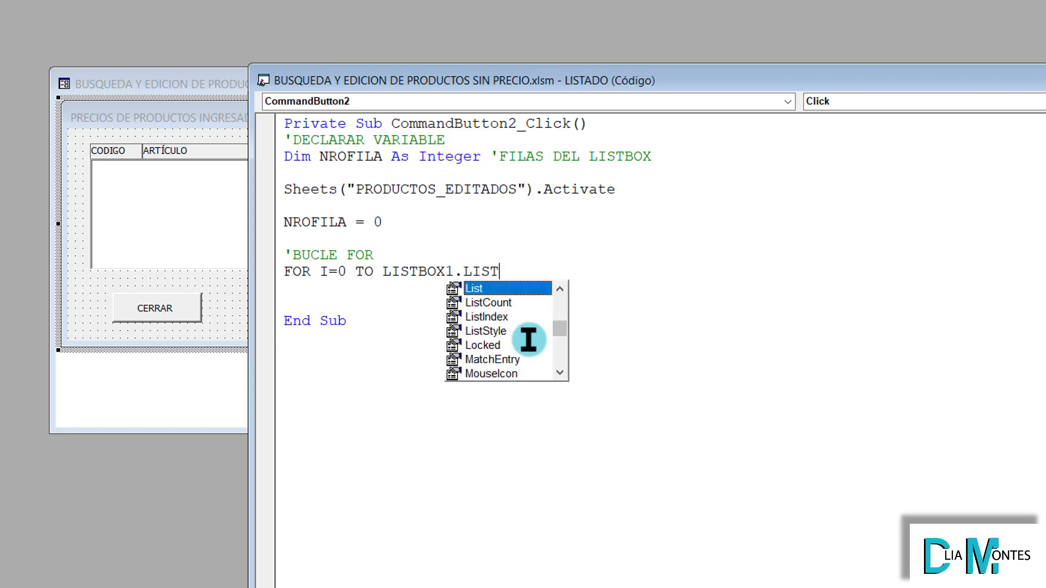
{"action": "key", "text": "Down"}
{"action": "key", "text": "Tab"}
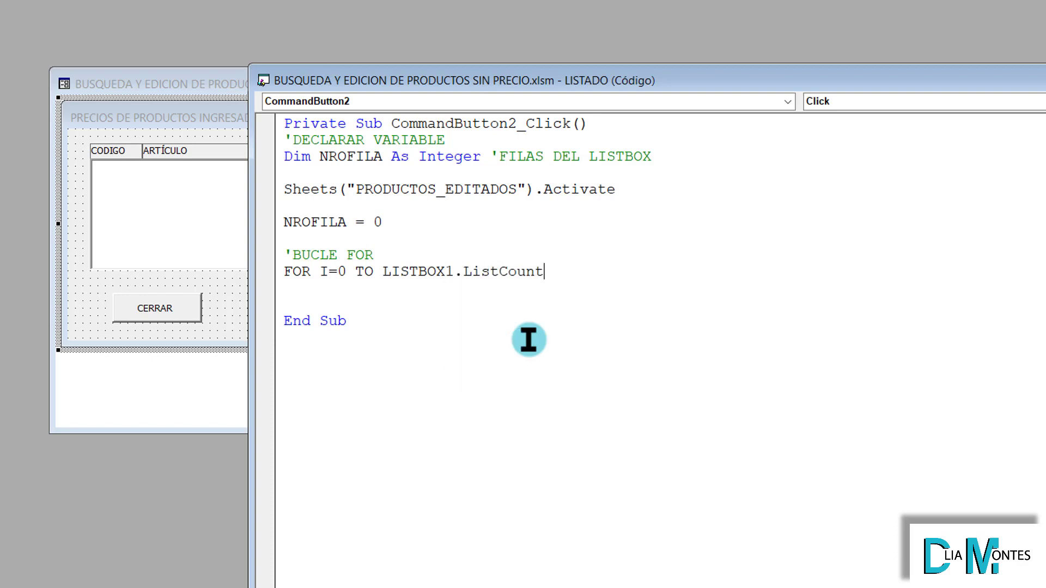
{"action": "key", "text": "Return"}
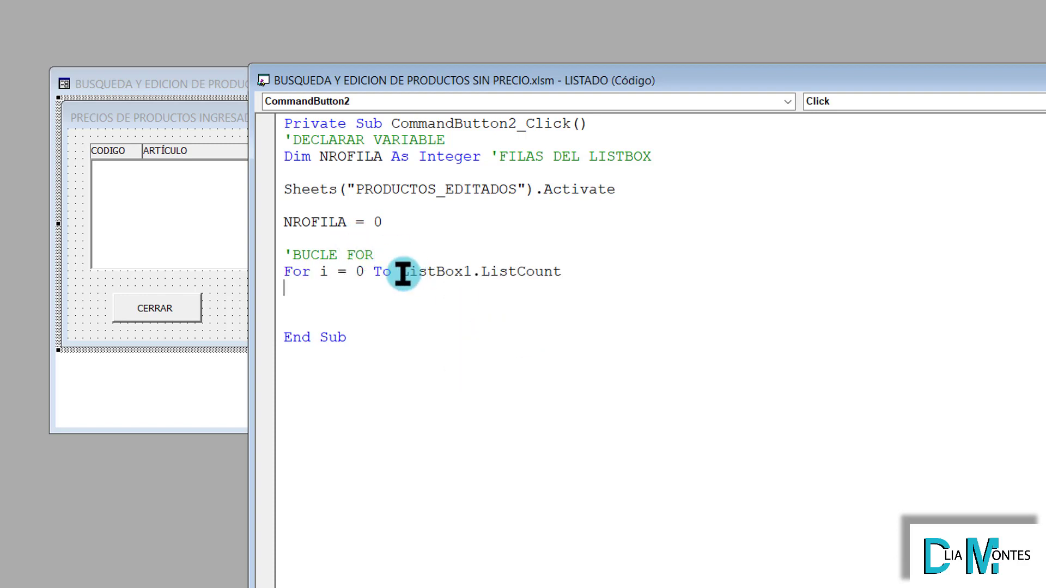
{"action": "left_click_drag", "start_coordinate": [400, 271], "coordinate": [567, 271]}
{"action": "left_click", "coordinate": [577, 288]}
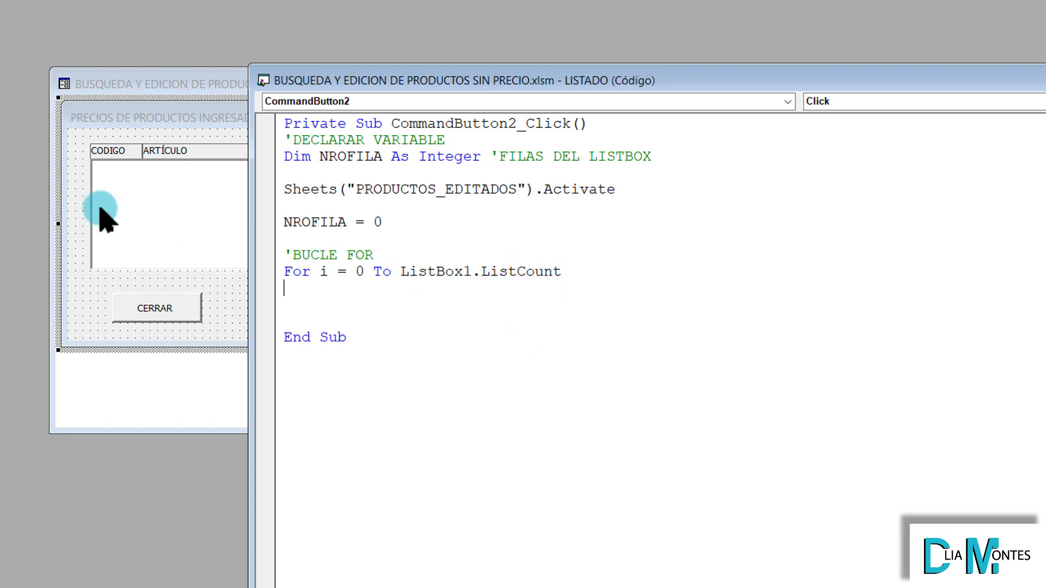
{"action": "left_click_drag", "start_coordinate": [409, 271], "coordinate": [472, 287]}
{"action": "left_click", "coordinate": [472, 287]}
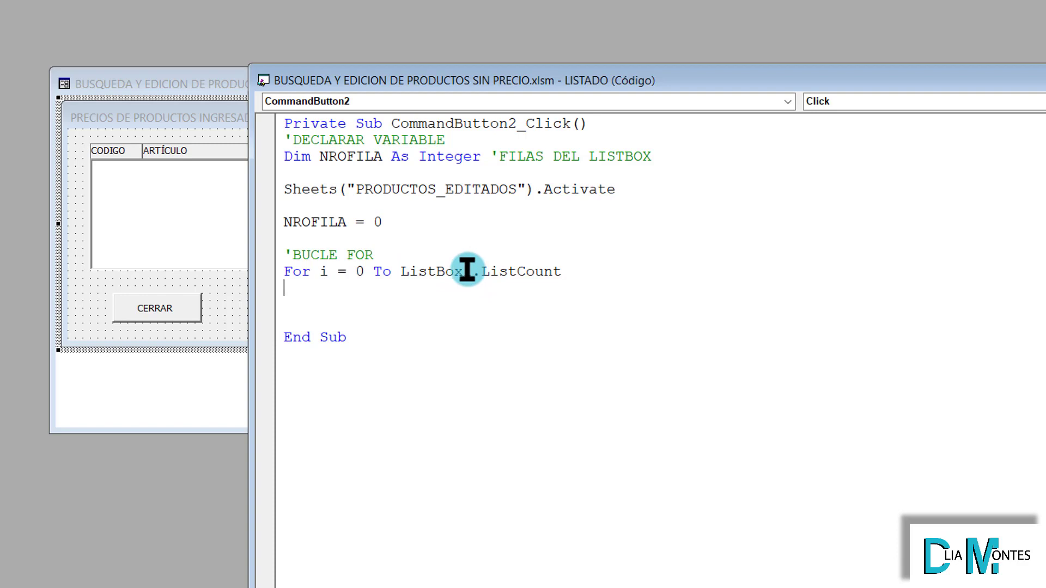
{"action": "left_click_drag", "start_coordinate": [401, 273], "coordinate": [561, 273]}
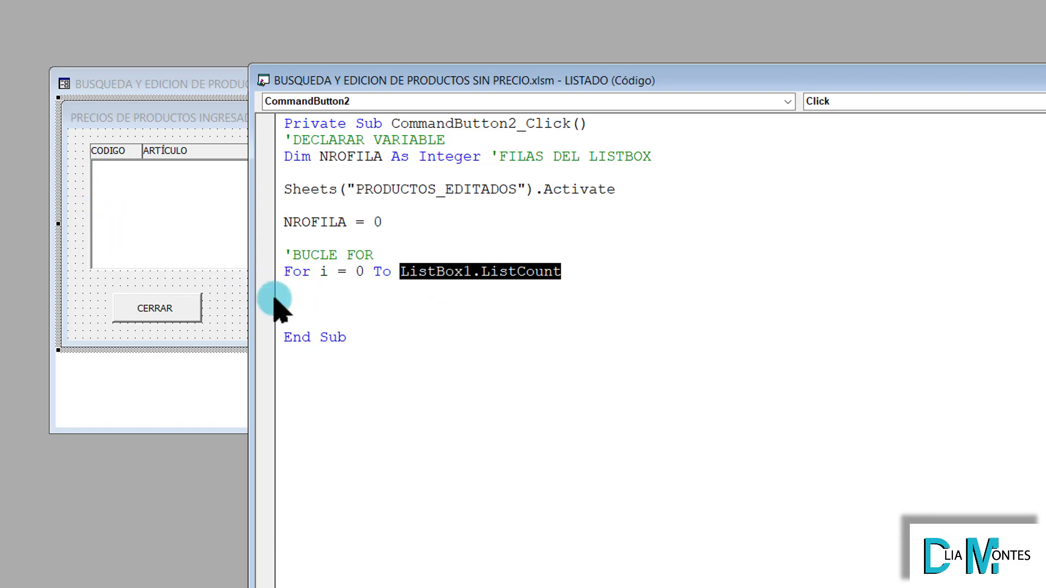
{"action": "left_click", "coordinate": [291, 299]}
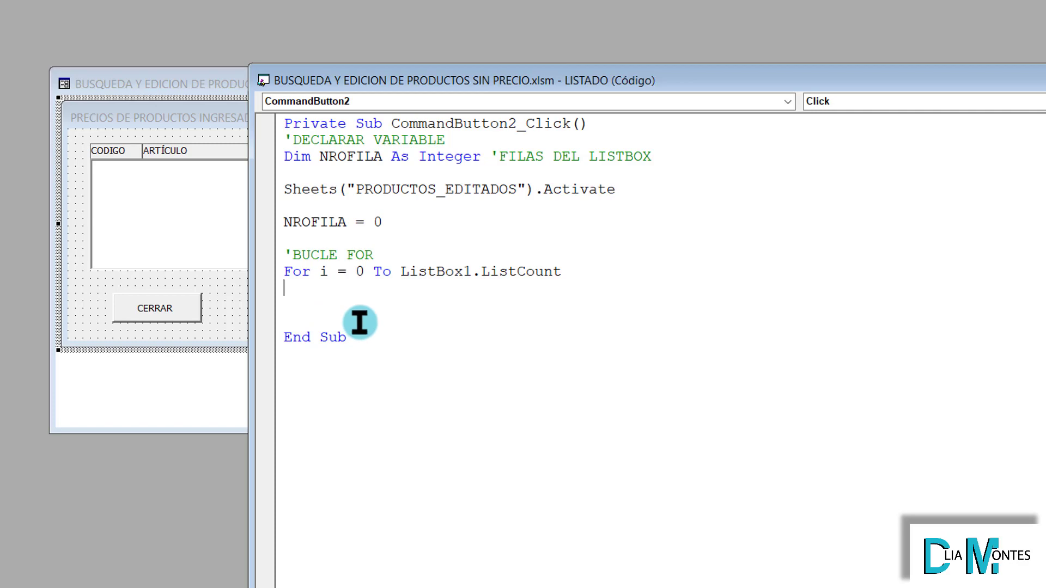
{"action": "key", "text": "Return"}
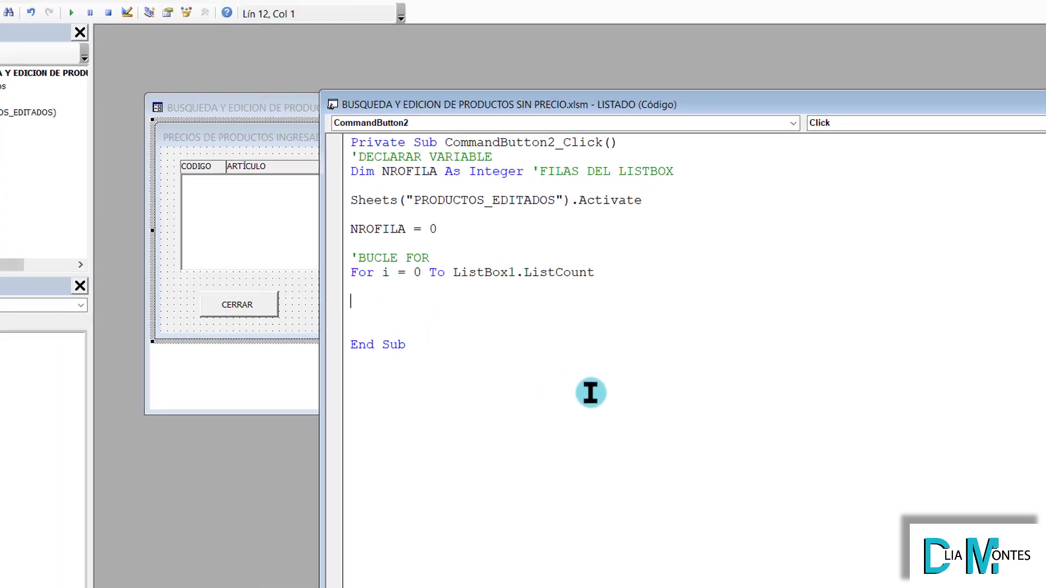
{"action": "key", "text": "alt+Tab"}
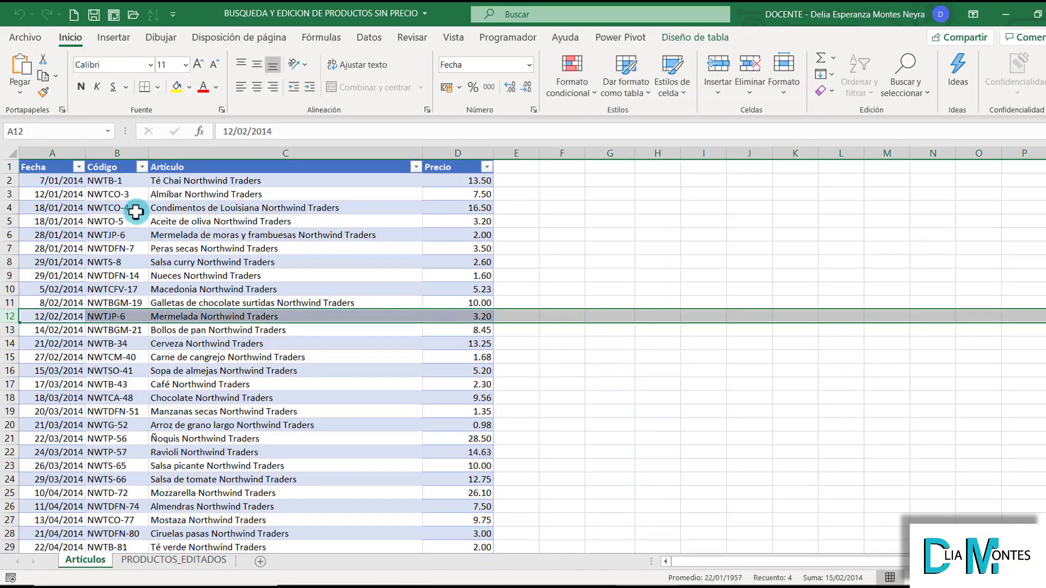
Step: Look over PRODUCTOS_EDITADOS down to its last entry in row 86, then return to the editor
{"action": "left_click", "coordinate": [198, 559]}
{"action": "scroll", "coordinate": [94, 367], "scroll_direction": "up", "scroll_amount": 4}
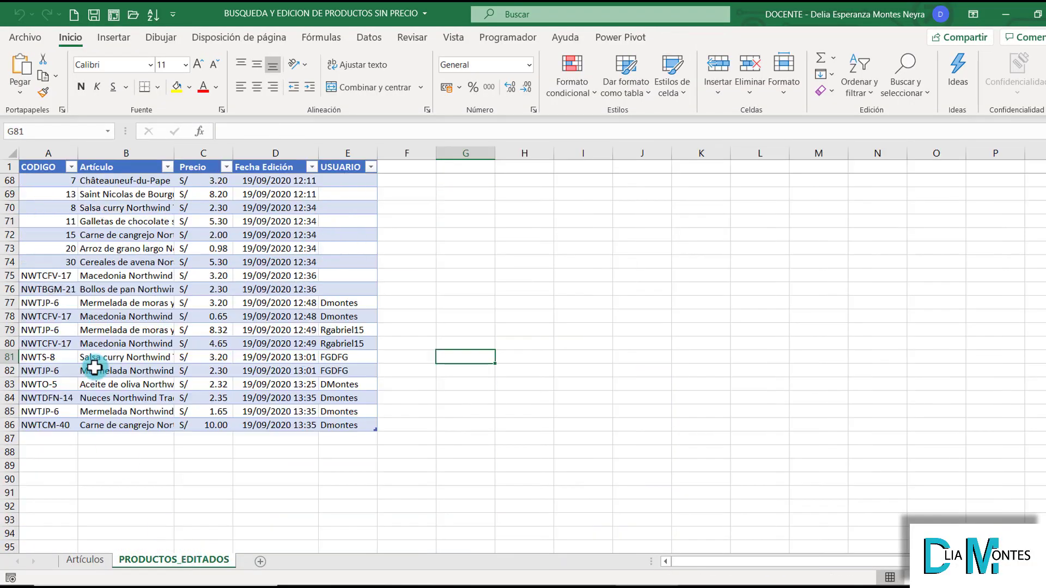
{"action": "scroll", "coordinate": [82, 348], "scroll_direction": "up", "scroll_amount": 4}
{"action": "scroll", "coordinate": [87, 339], "scroll_direction": "down", "scroll_amount": 4}
{"action": "scroll", "coordinate": [85, 332], "scroll_direction": "down", "scroll_amount": 3}
{"action": "scroll", "coordinate": [84, 330], "scroll_direction": "down", "scroll_amount": 3}
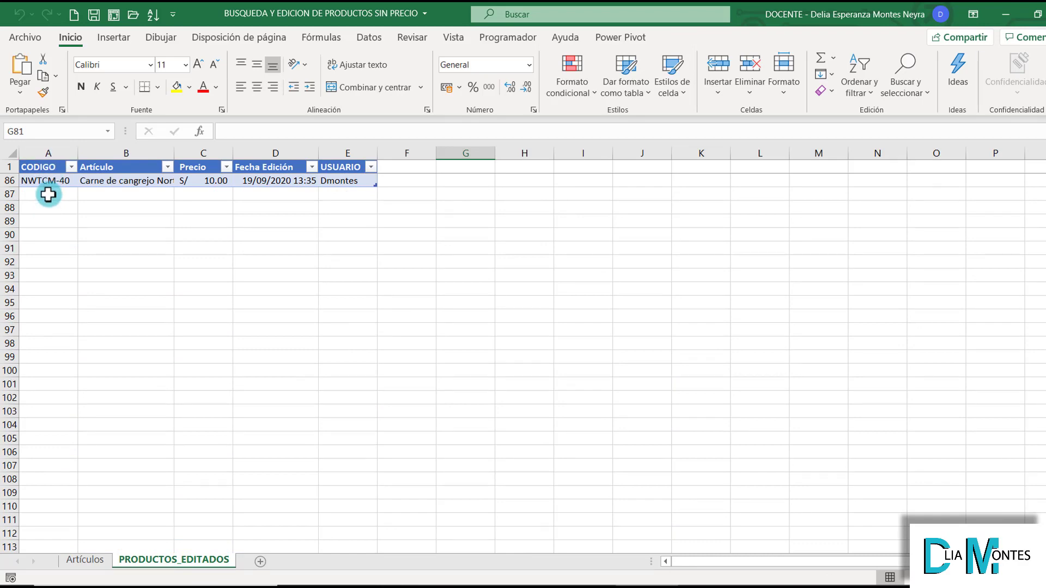
{"action": "scroll", "coordinate": [55, 174], "scroll_direction": "up", "scroll_amount": 2}
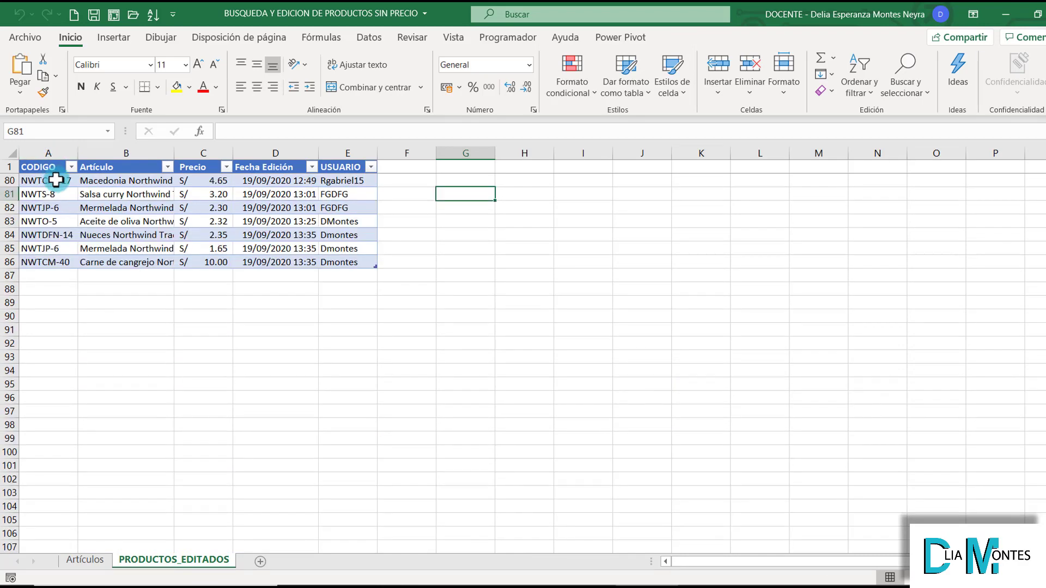
{"action": "key", "text": "alt+F11"}
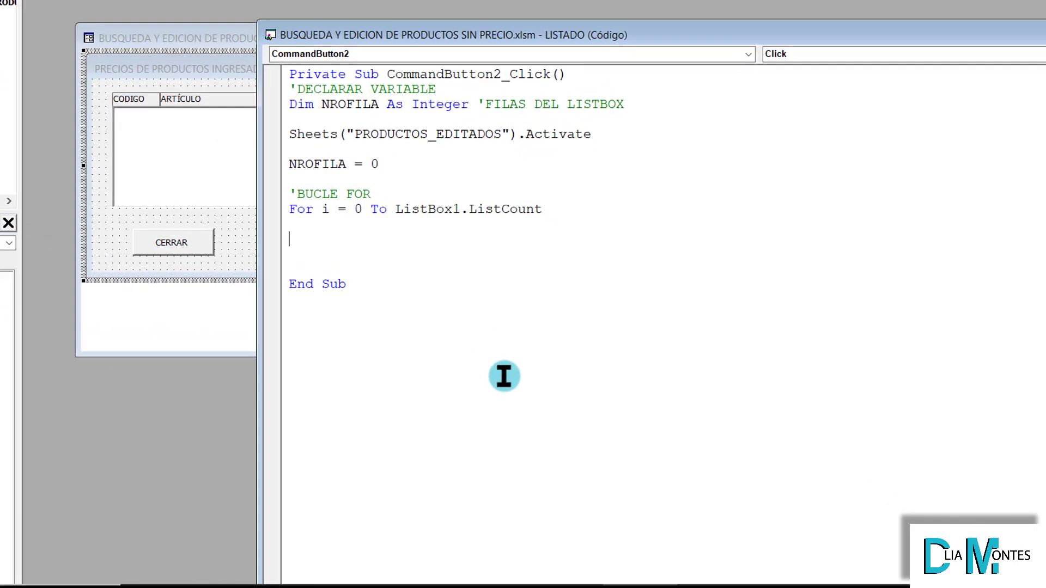
Step: Add Range("A2").Select on the blank line inside the For loop
{"action": "type", "text": "RANGE"}
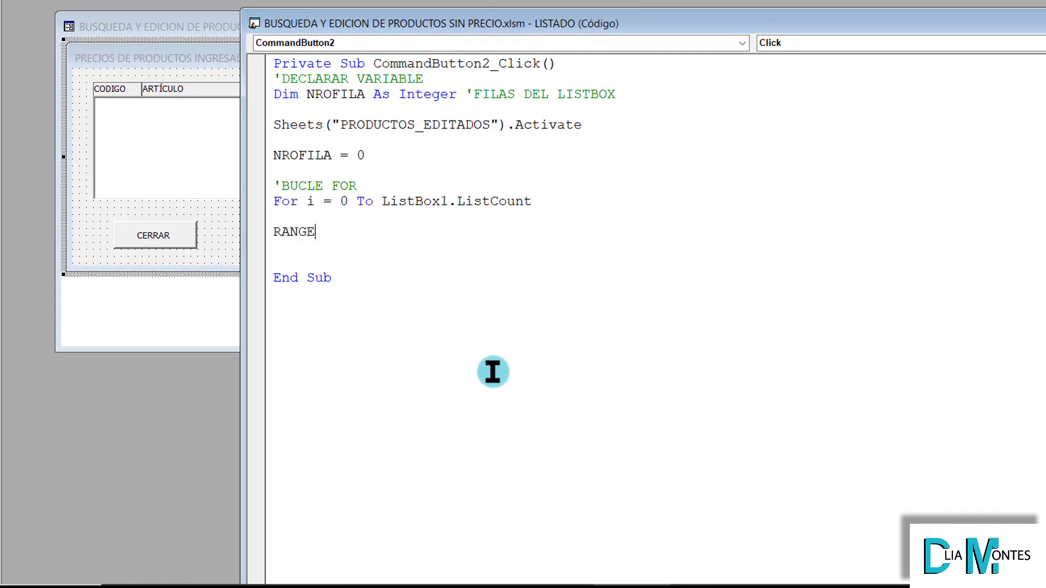
{"action": "type", "text": "(\"A2"}
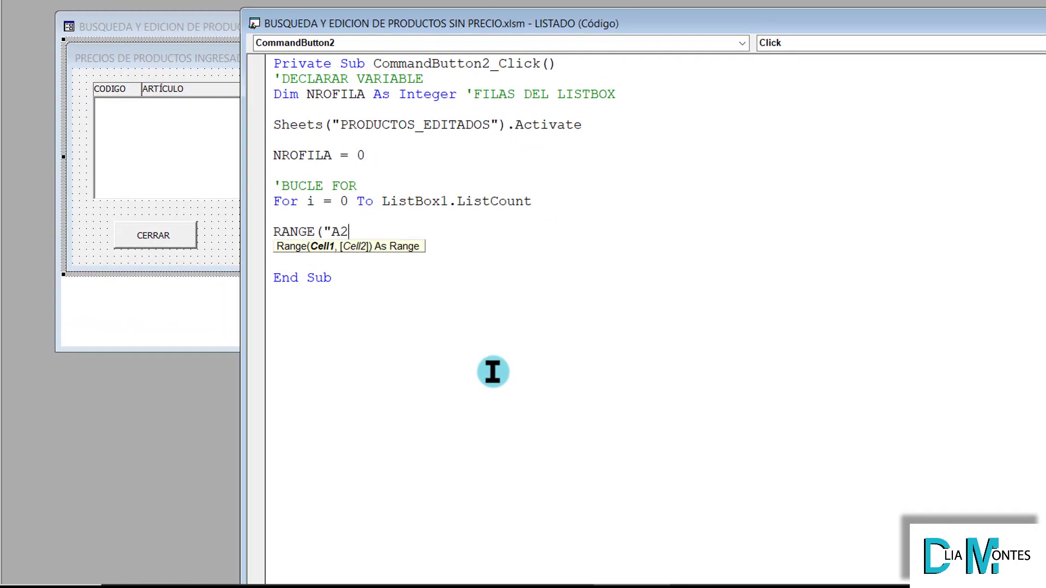
{"action": "type", "text": "\")."}
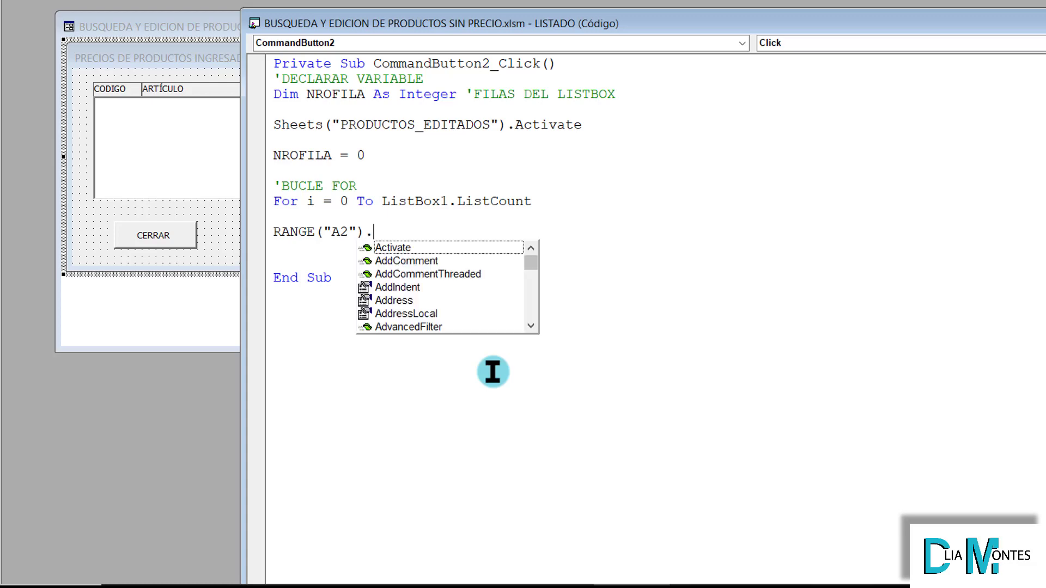
{"action": "type", "text": "SELE"}
{"action": "key", "text": "Return"}
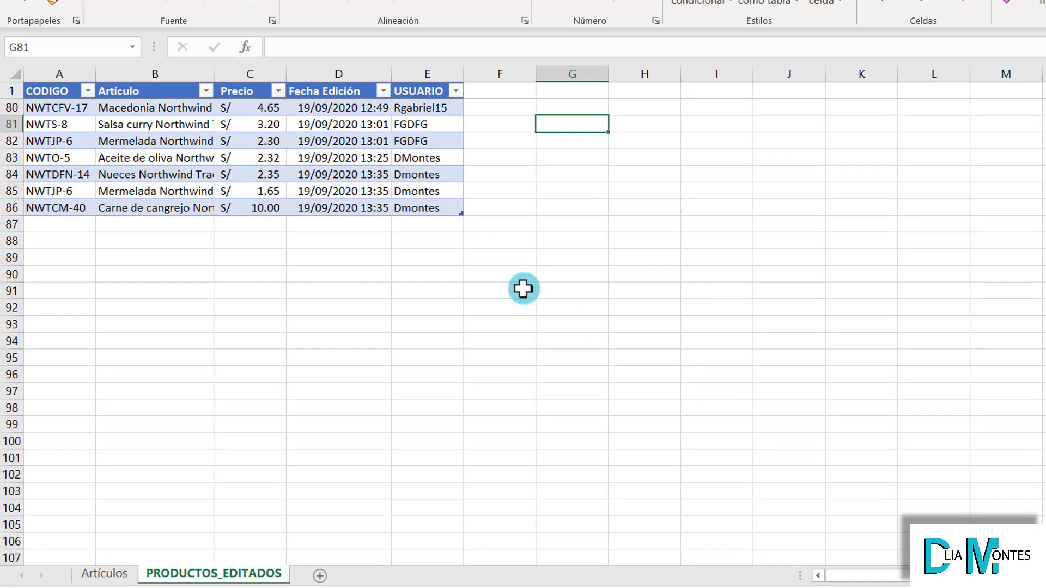
Step: Check PRODUCTOS_EDITADOS from the CODIGO header in A1 to the last entry in A86
{"action": "scroll", "coordinate": [117, 218], "scroll_direction": "up", "scroll_amount": 3}
{"action": "scroll", "coordinate": [114, 216], "scroll_direction": "up", "scroll_amount": 8}
{"action": "scroll", "coordinate": [112, 214], "scroll_direction": "up", "scroll_amount": 3}
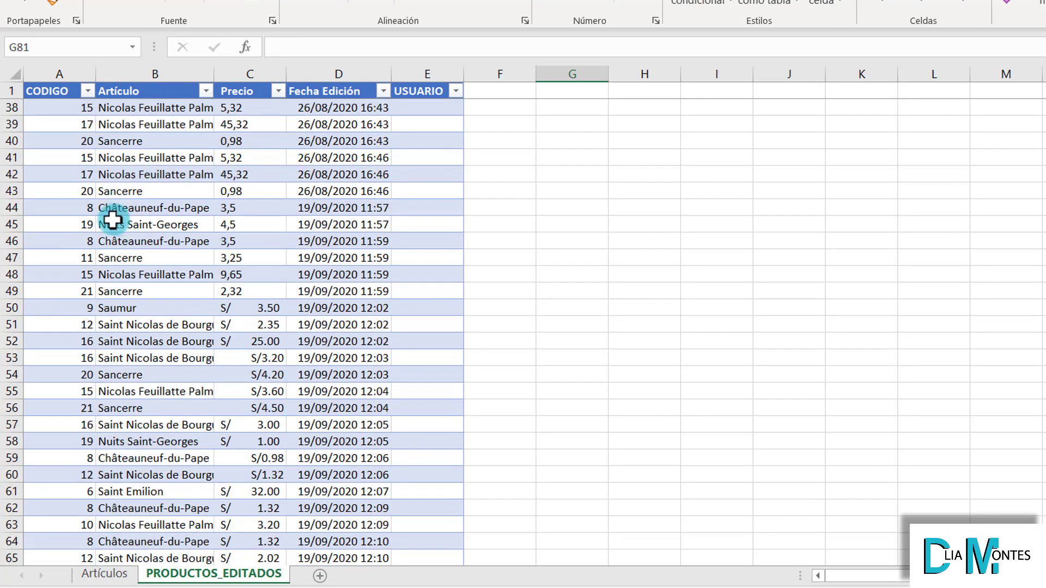
{"action": "scroll", "coordinate": [110, 210], "scroll_direction": "up", "scroll_amount": 7}
{"action": "scroll", "coordinate": [109, 204], "scroll_direction": "up", "scroll_amount": 5}
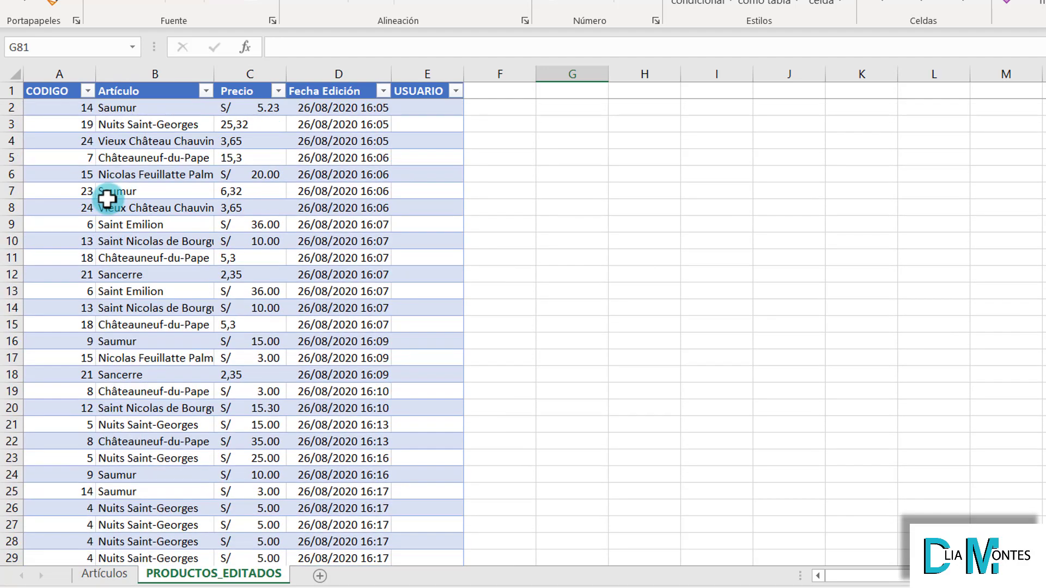
{"action": "left_click", "coordinate": [65, 90]}
{"action": "scroll", "coordinate": [29, 174], "scroll_direction": "down", "scroll_amount": 4}
{"action": "scroll", "coordinate": [27, 175], "scroll_direction": "down", "scroll_amount": 7}
{"action": "scroll", "coordinate": [26, 174], "scroll_direction": "down", "scroll_amount": 4}
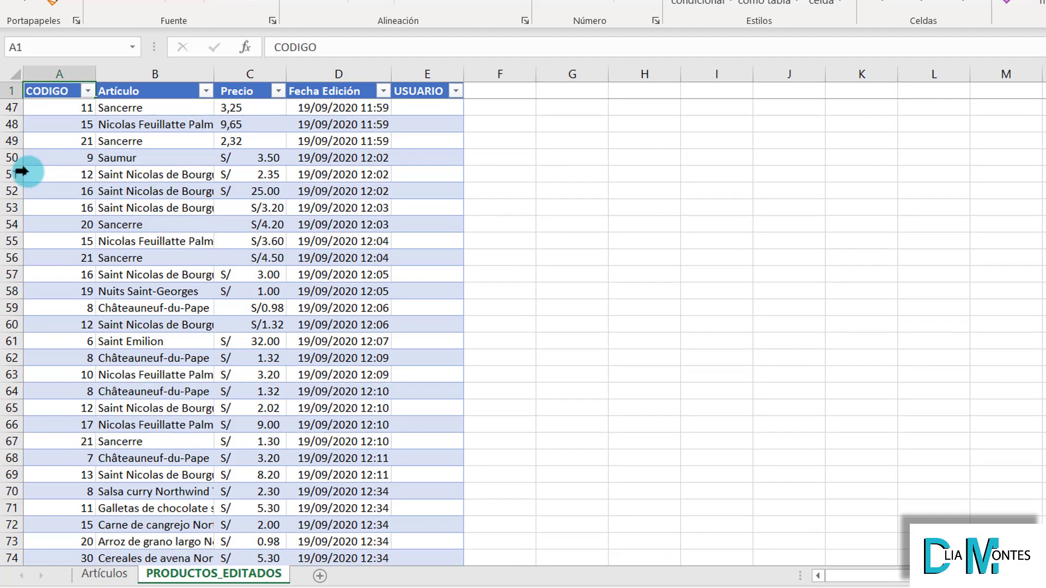
{"action": "scroll", "coordinate": [24, 176], "scroll_direction": "down", "scroll_amount": 6}
{"action": "scroll", "coordinate": [27, 177], "scroll_direction": "down", "scroll_amount": 7}
{"action": "left_click", "coordinate": [77, 106]}
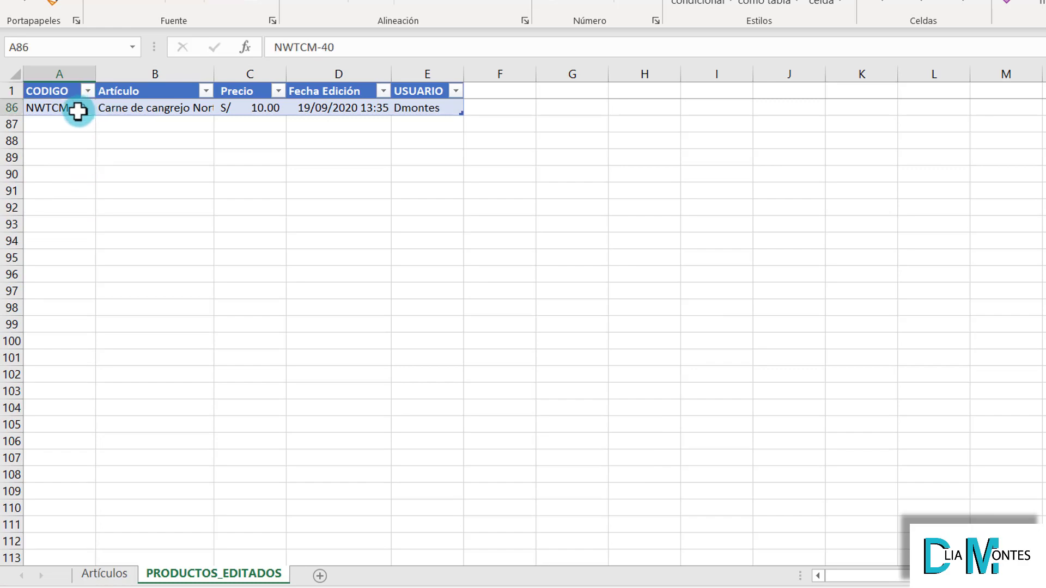
{"action": "scroll", "coordinate": [73, 123], "scroll_direction": "up", "scroll_amount": 1}
{"action": "scroll", "coordinate": [72, 126], "scroll_direction": "down", "scroll_amount": 1}
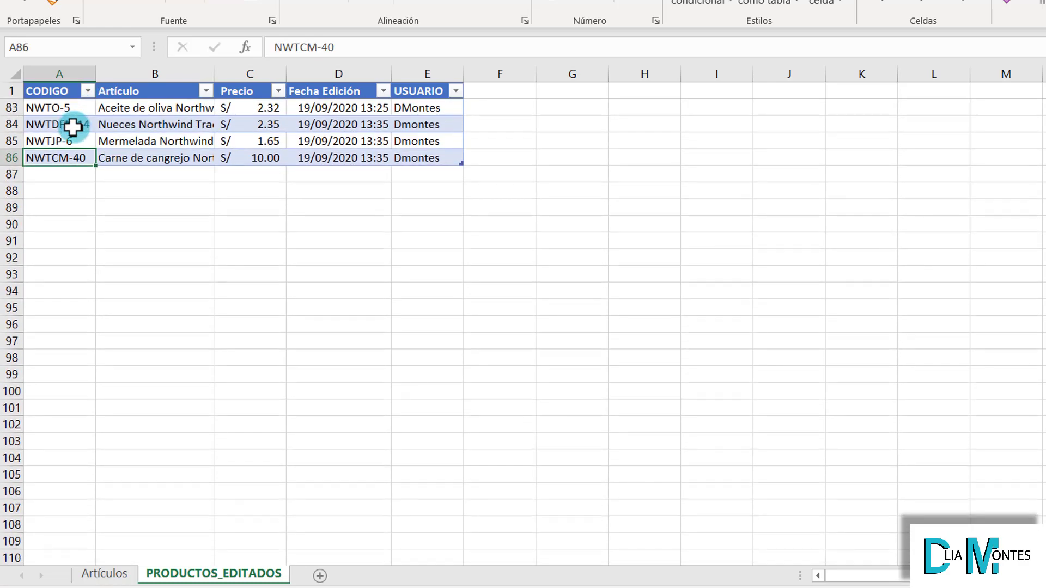
{"action": "key", "text": "alt+F11"}
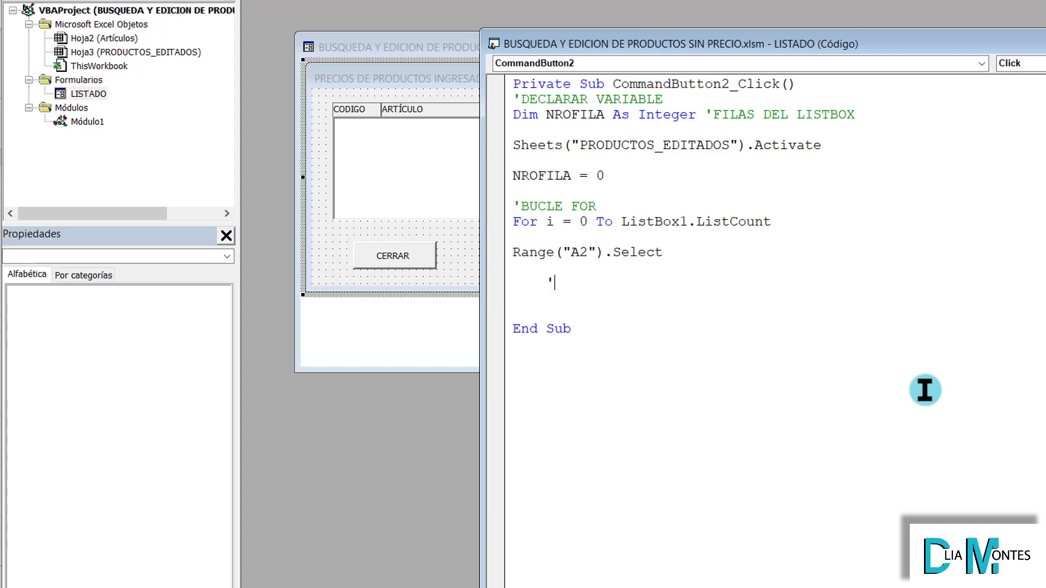
Step: Finish the 'BARRIDO DE DATOS comment and add Range("A1").End(xlDown).Offset(1, 0).Select
{"action": "type", "text": "BARRIDO DE DAT"}
{"action": "type", "text": "OS"}
{"action": "key", "text": "Return"}
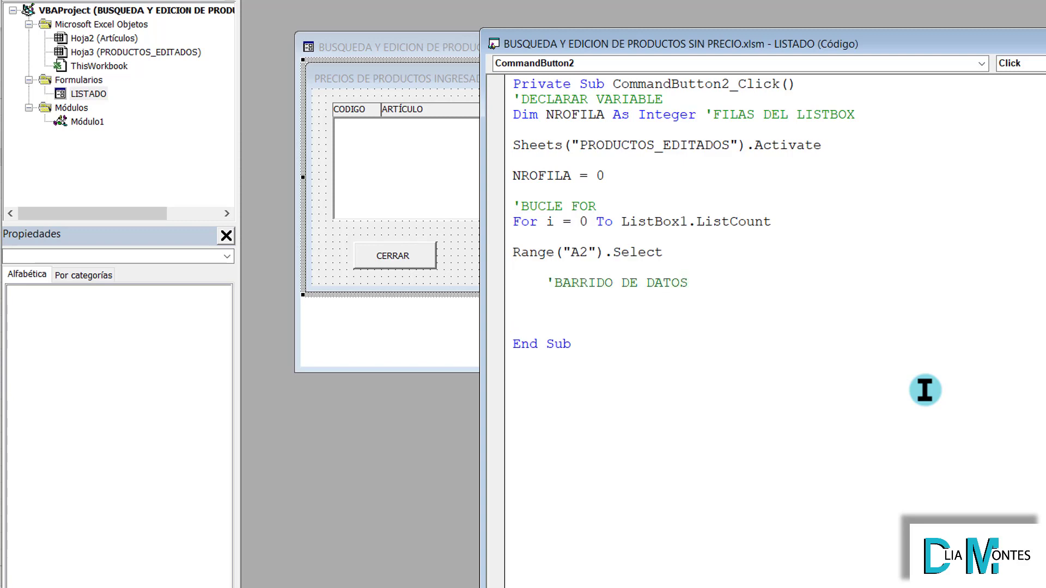
{"action": "type", "text": "RANGE(\"A1"}
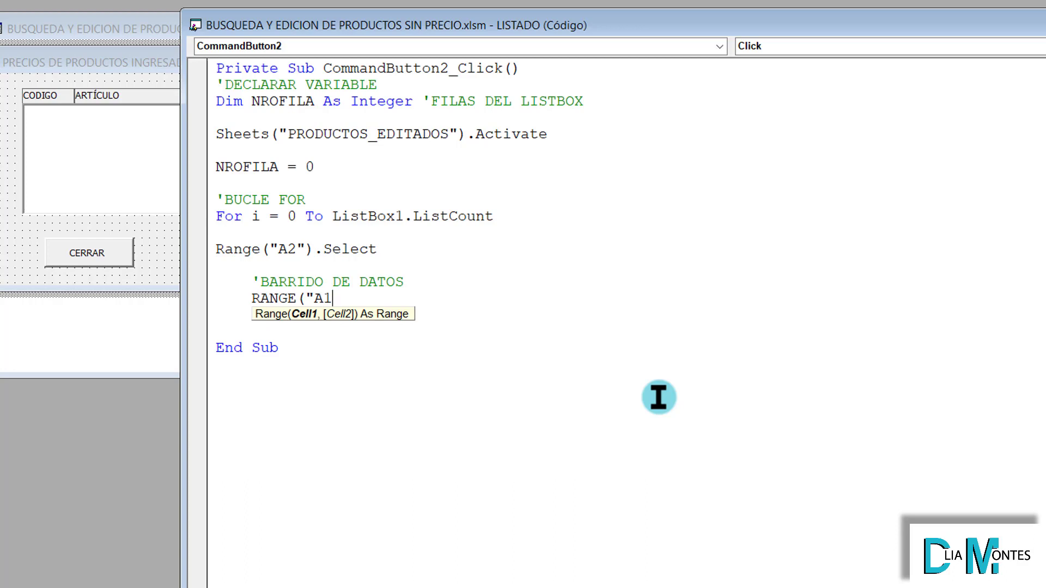
{"action": "type", "text": ")."}
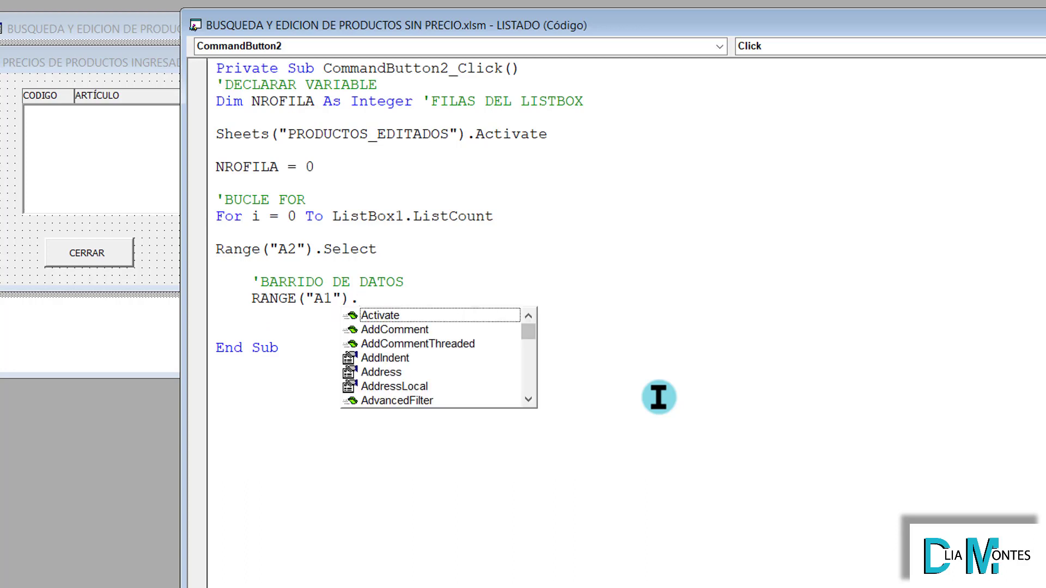
{"action": "type", "text": "END("}
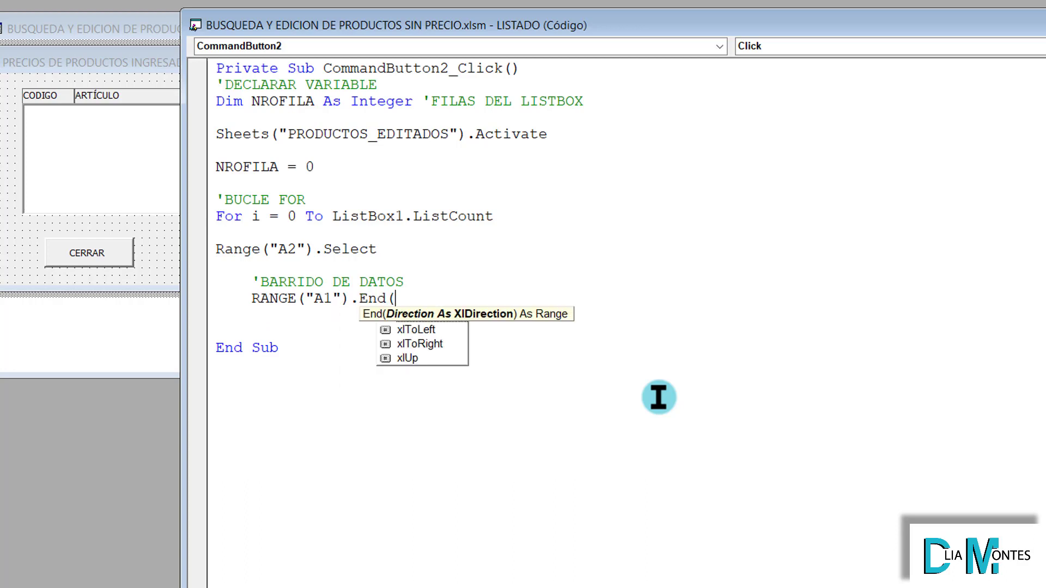
{"action": "type", "text": "XLD"}
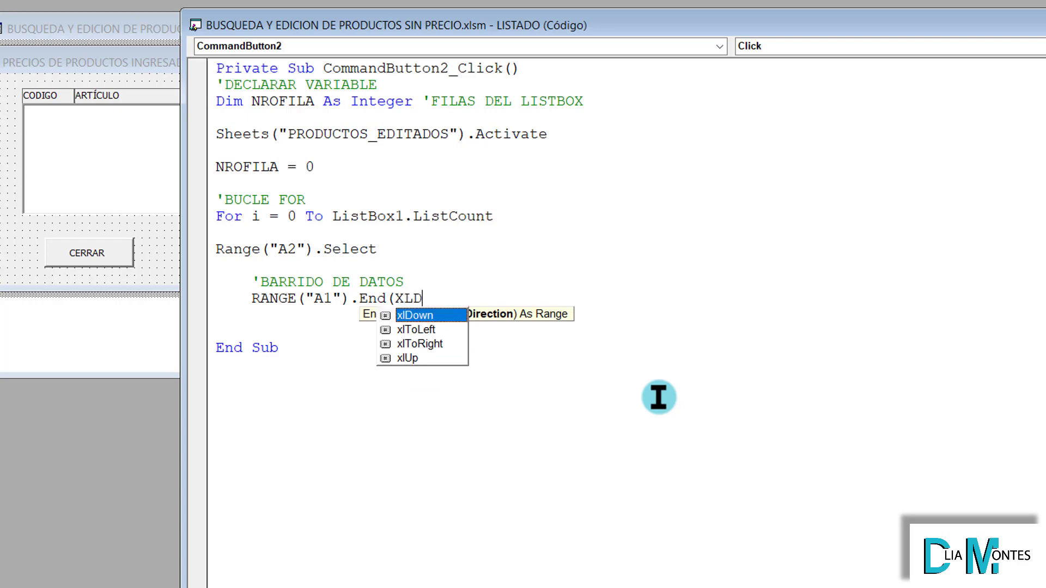
{"action": "key", "text": "Tab"}
{"action": "type", "text": ").OF"}
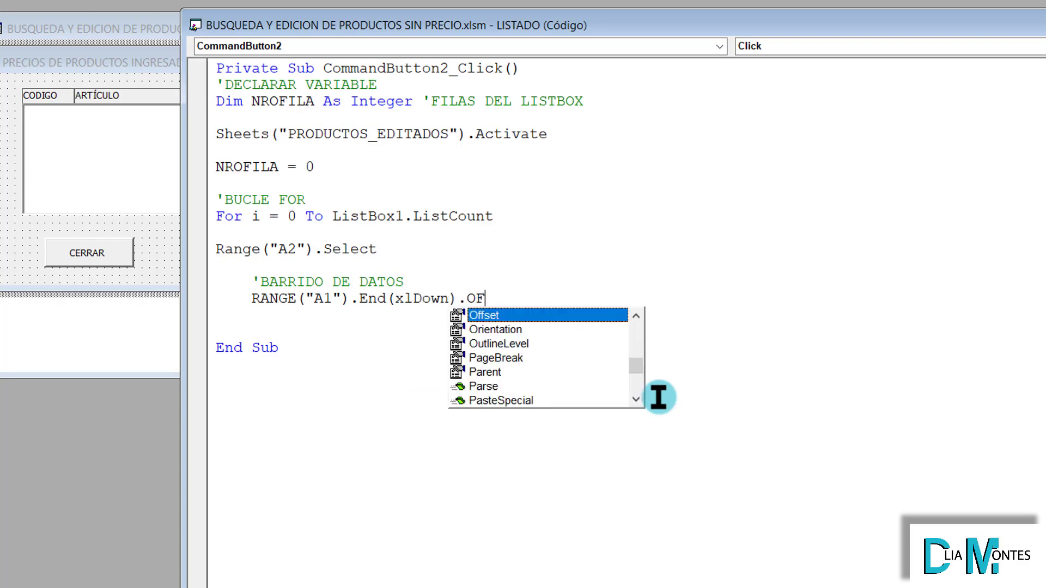
{"action": "key", "text": "Tab"}
{"action": "type", "text": "(1,0"}
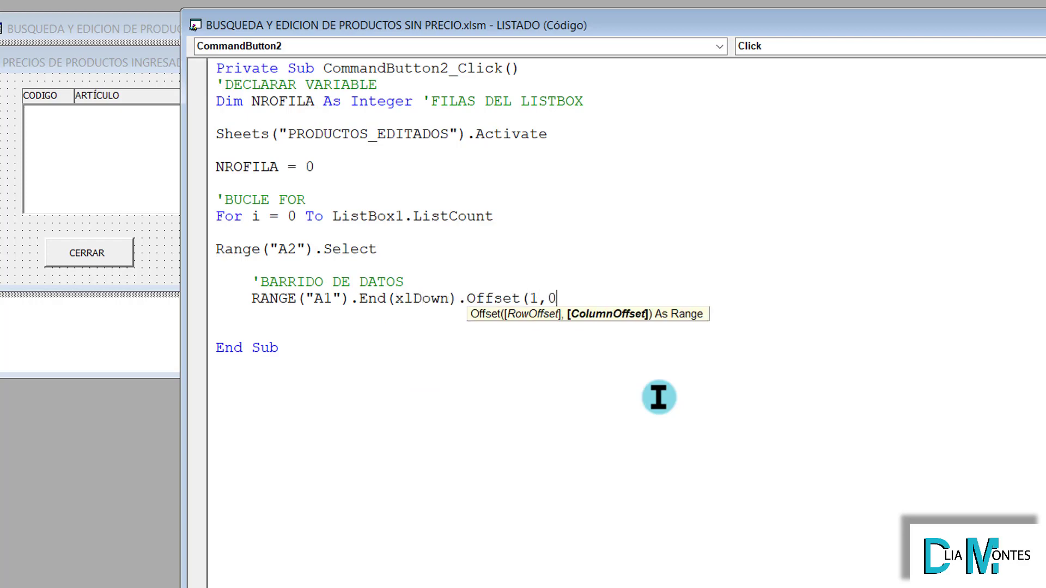
{"action": "type", "text": ").SELEC"}
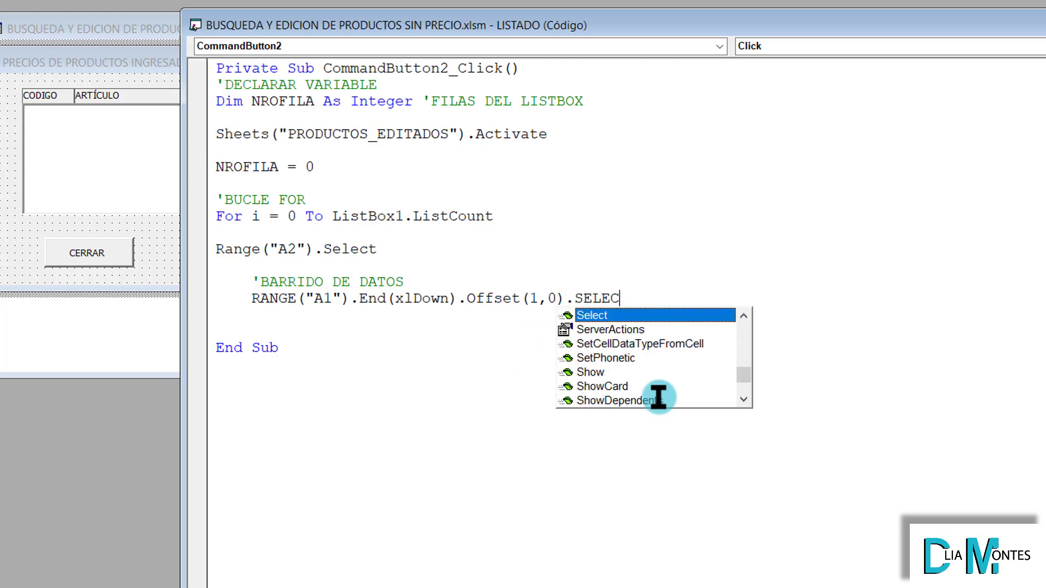
{"action": "key", "text": "Return"}
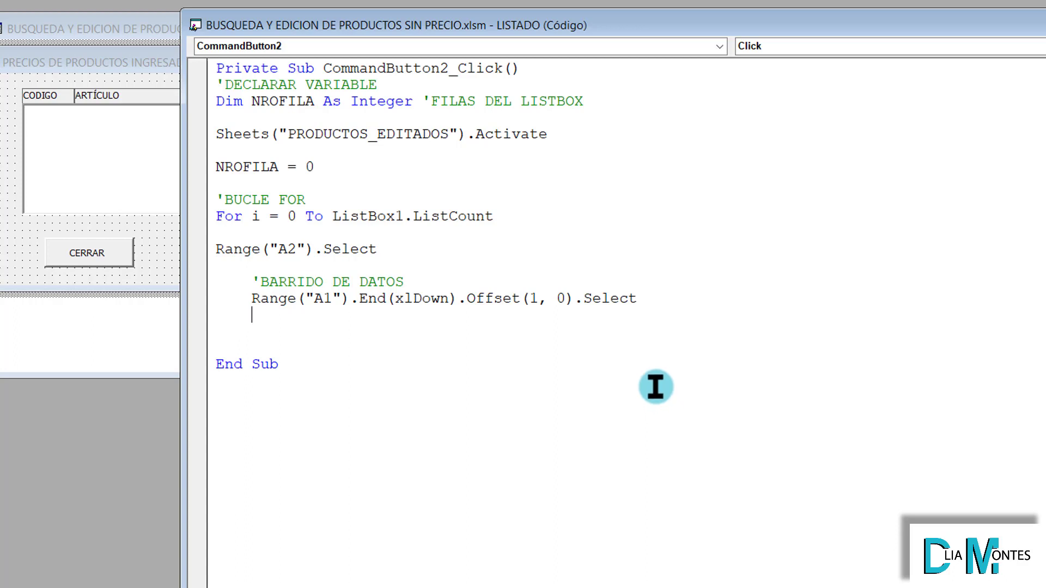
Step: Add the 'OMITIR ERROR SI NO HAY DATOS comment and On Error Resume Next above it
{"action": "left_click", "coordinate": [252, 282]}
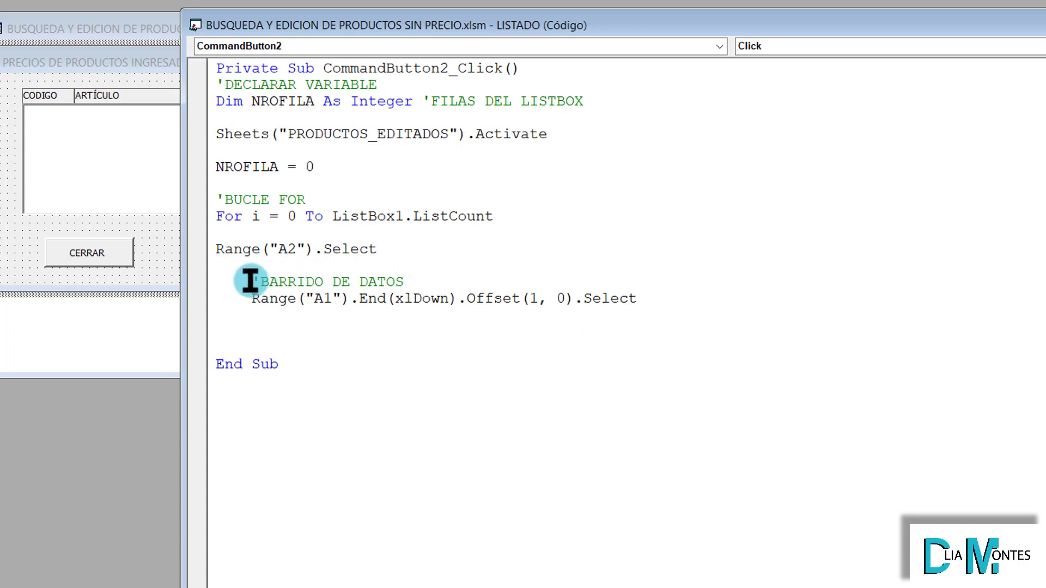
{"action": "key", "text": "Return"}
{"action": "key", "text": "Return"}
{"action": "type", "text": "'OMITIR"}
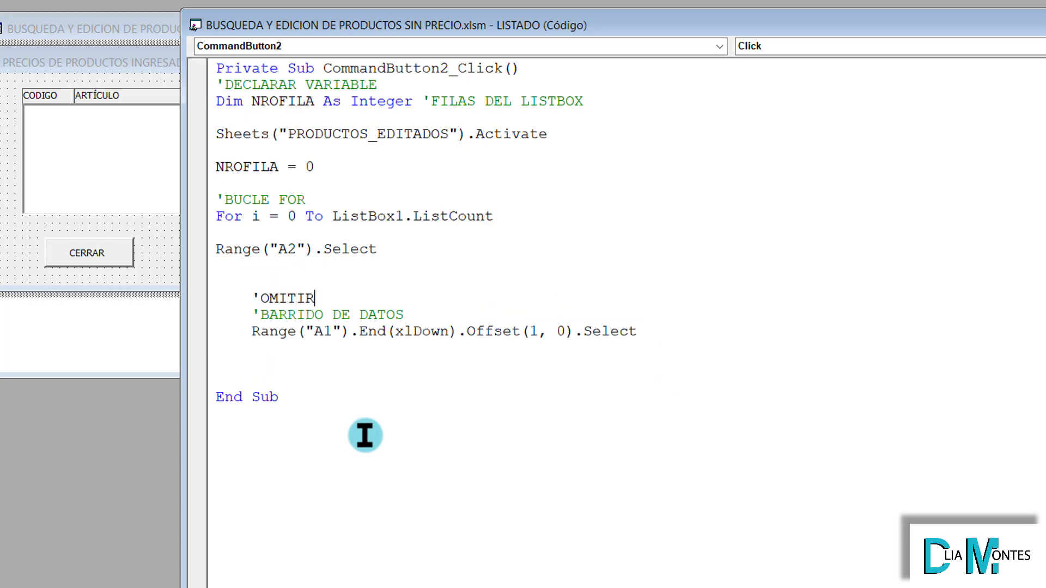
{"action": "type", "text": "ERROR SI"}
{"action": "type", "text": " NO HAY DA"}
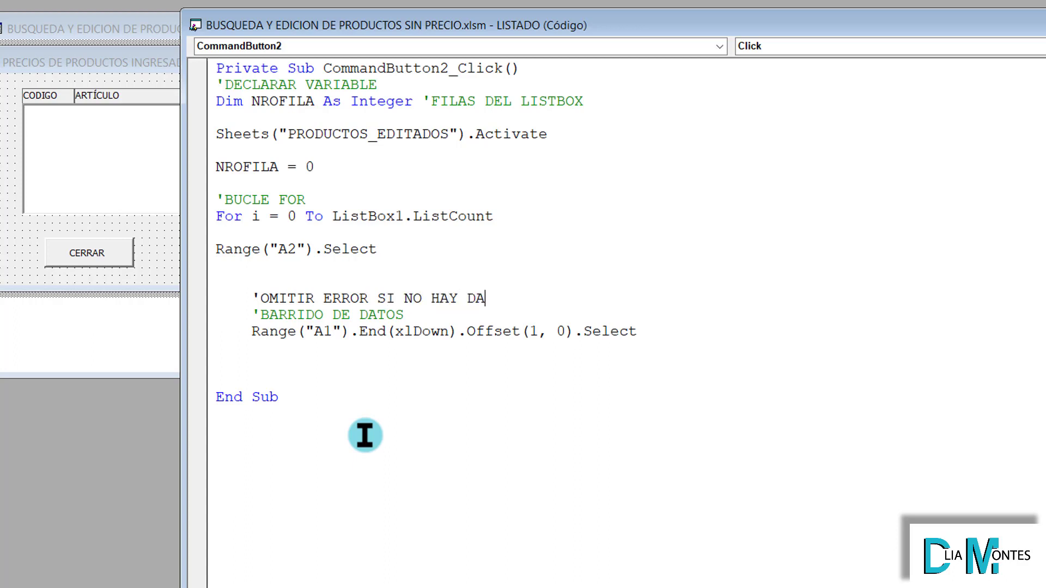
{"action": "type", "text": "TOS"}
{"action": "key", "text": "Return"}
{"action": "type", "text": "ON"}
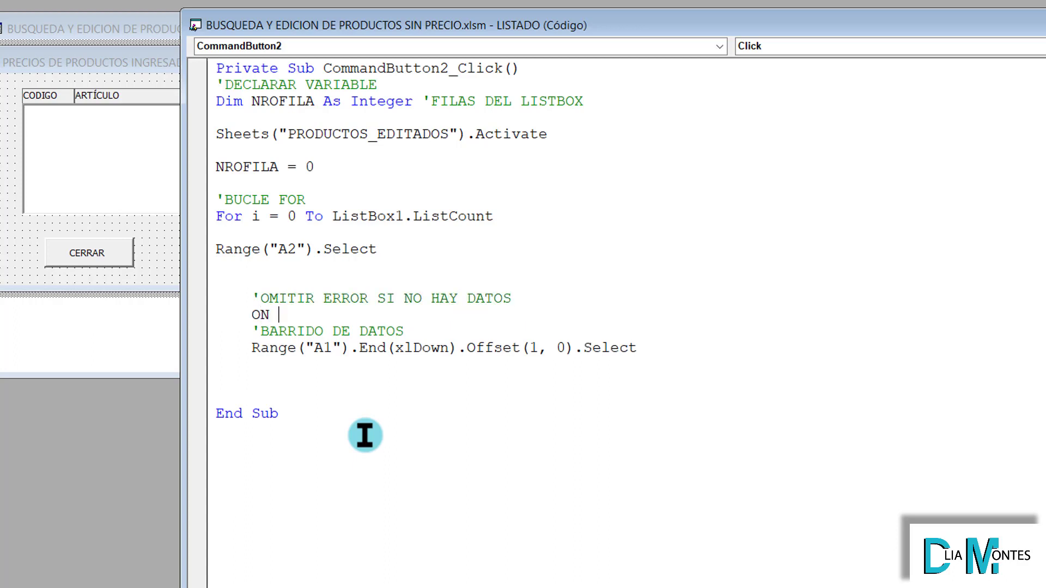
{"action": "type", "text": "ERROR RESUM"}
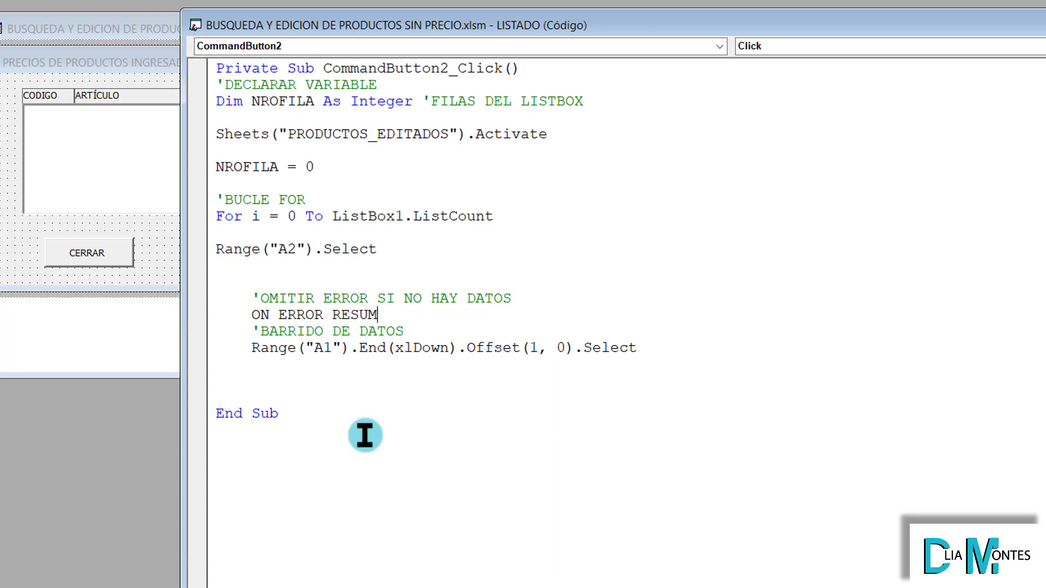
{"action": "type", "text": "XT"}
{"action": "key", "text": "Down"}
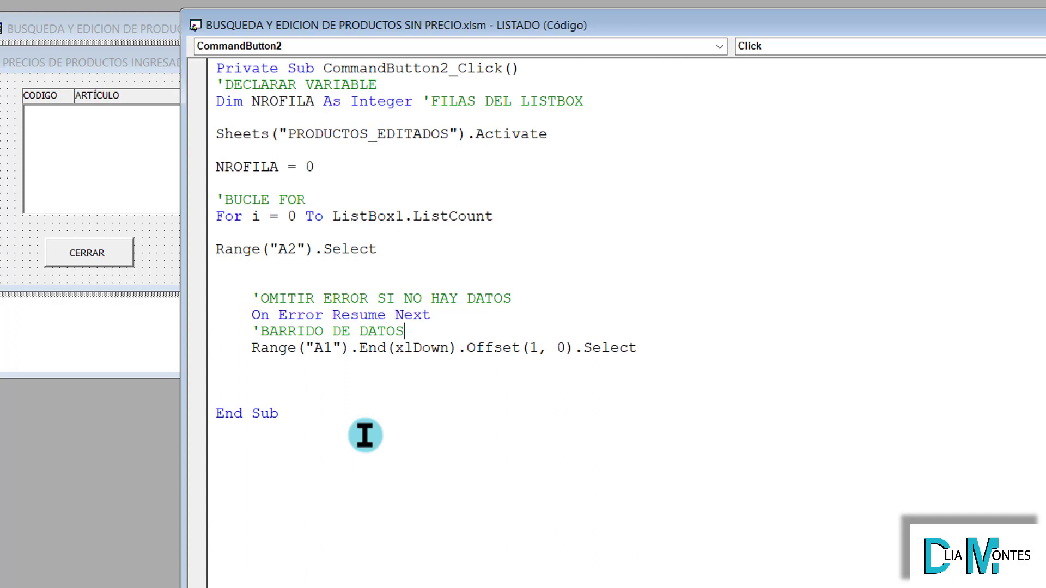
{"action": "left_click_drag", "start_coordinate": [252, 313], "coordinate": [628, 351]}
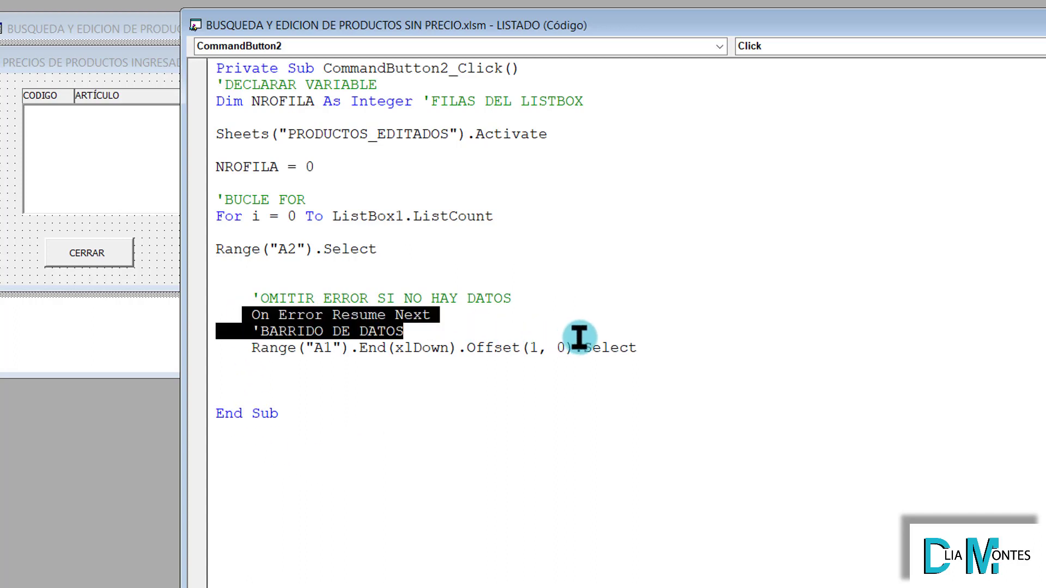
Step: Start an indented ActiveCell line below the Range statement
{"action": "left_click", "coordinate": [247, 376]}
{"action": "key", "text": "Tab"}
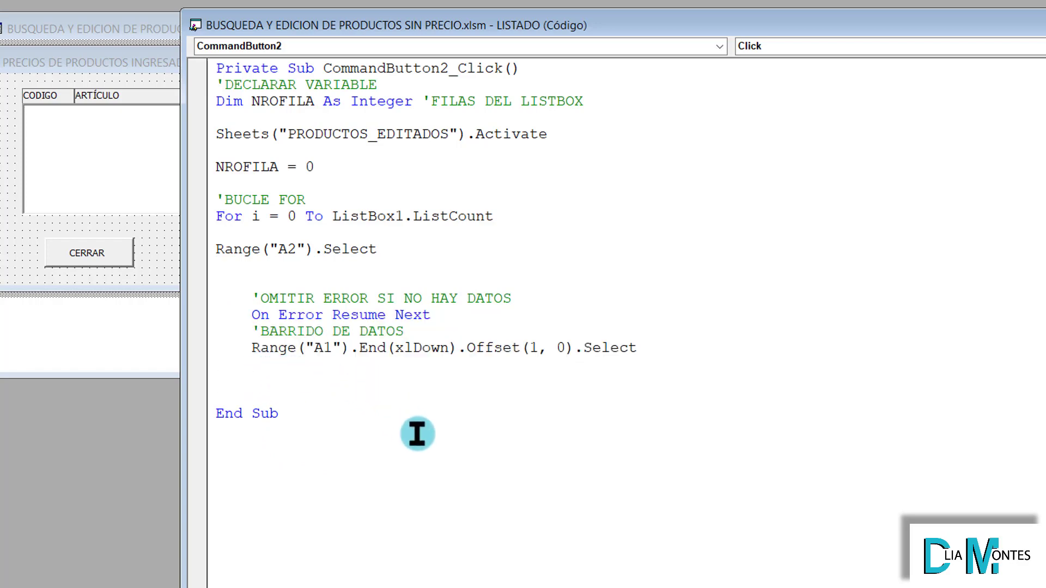
{"action": "type", "text": "ACTIVEC"}
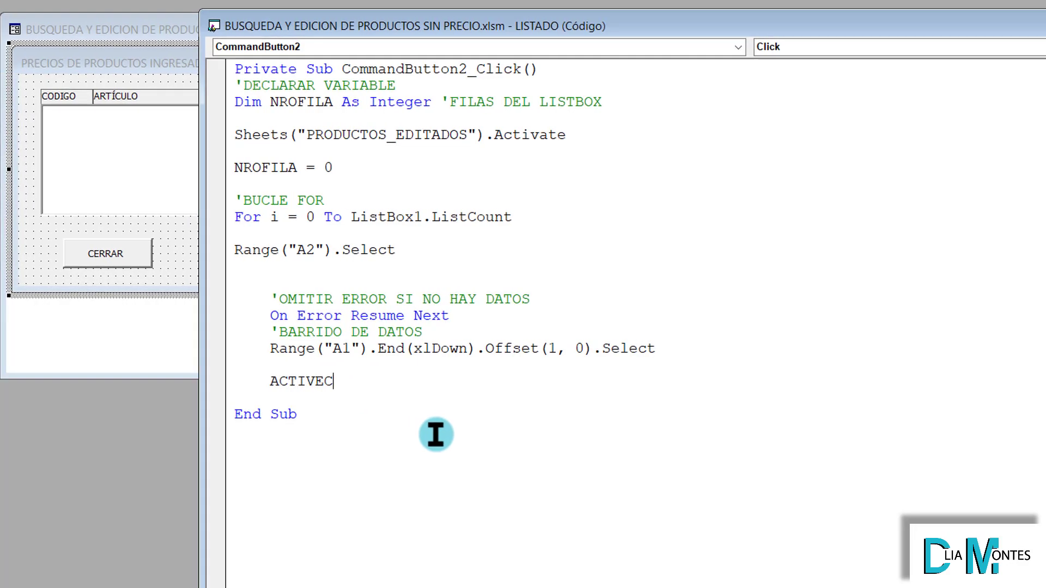
{"action": "type", "text": "ELL"}
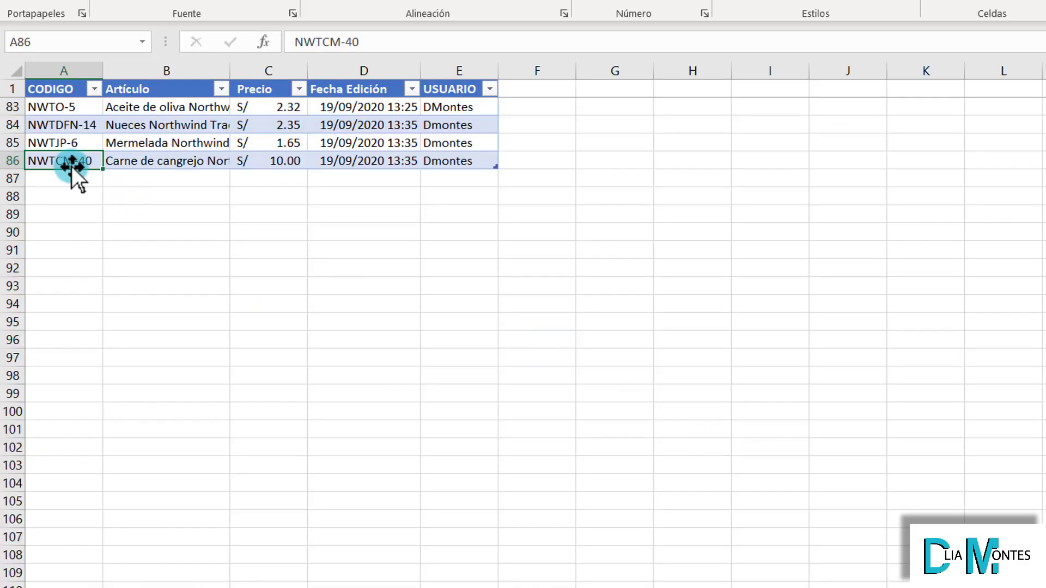
{"action": "left_click", "coordinate": [56, 178]}
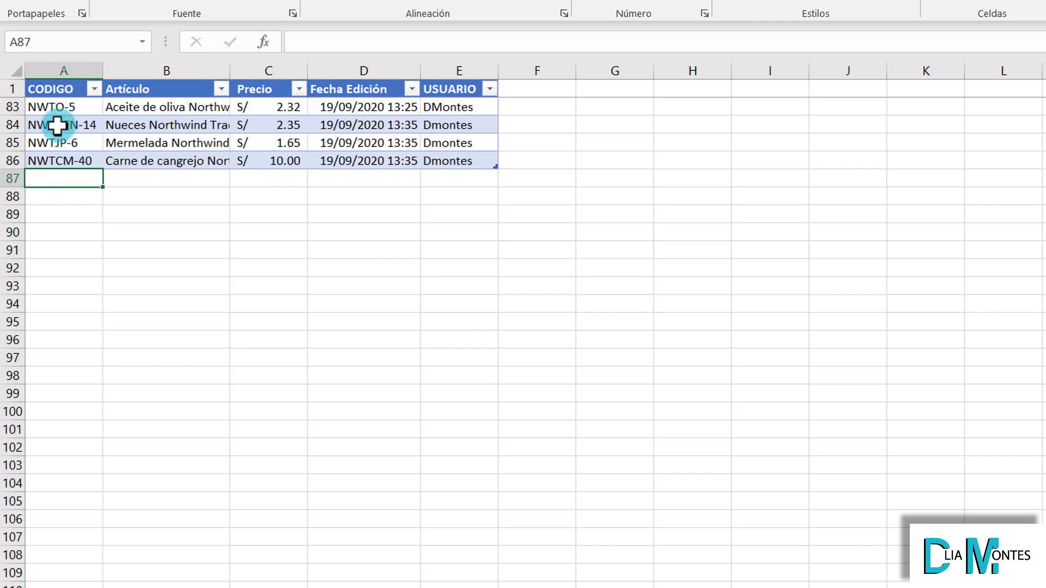
{"action": "scroll", "coordinate": [66, 87], "scroll_direction": "down", "scroll_amount": 1}
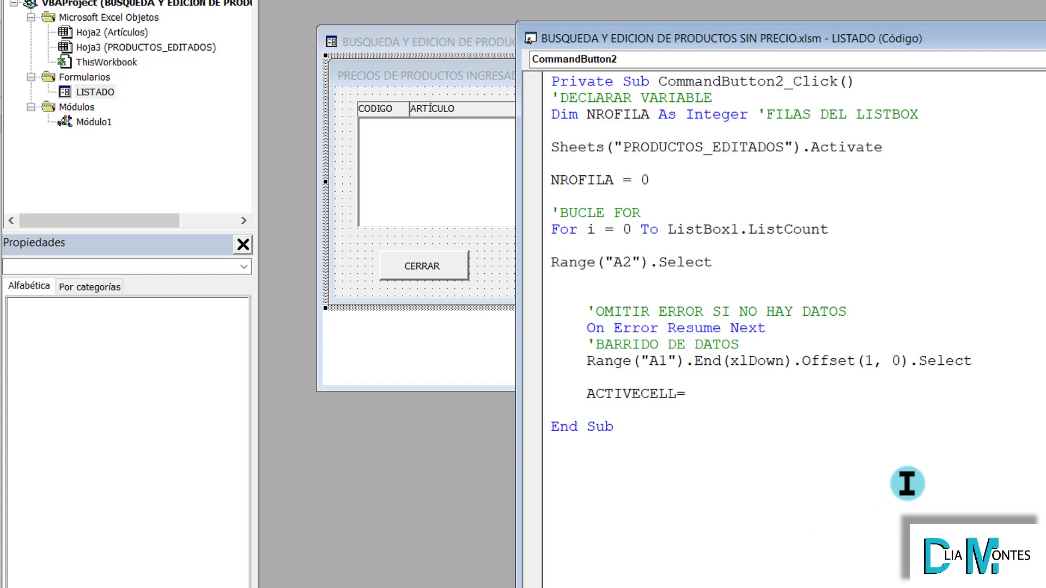
Step: Complete ActiveCell = ListBox1.List(NROFILA, 0) and glance at the worksheet before returning
{"action": "type", "text": "BOX1"}
{"action": "type", "text": "."}
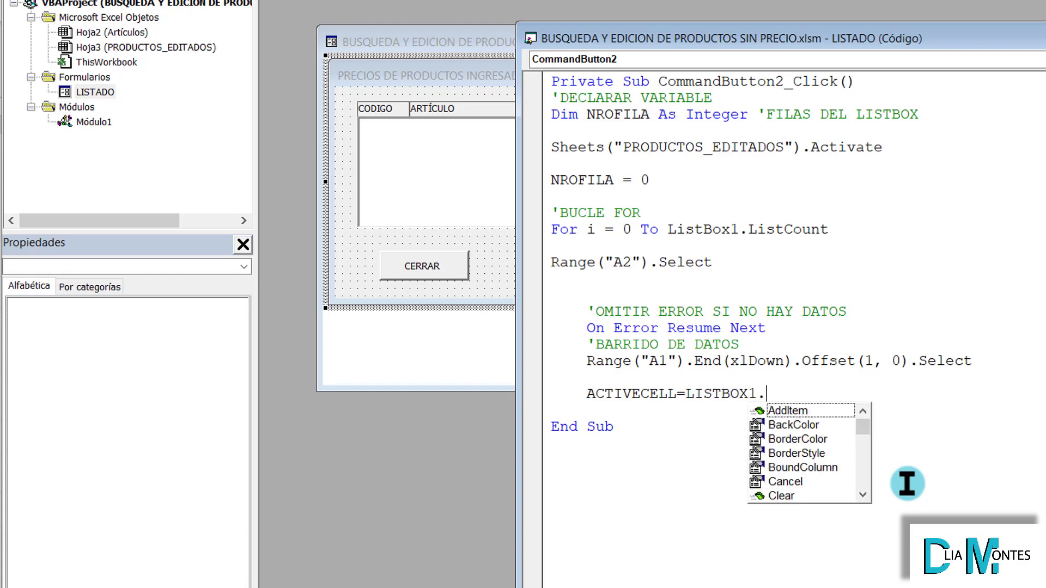
{"action": "type", "text": "LIST("}
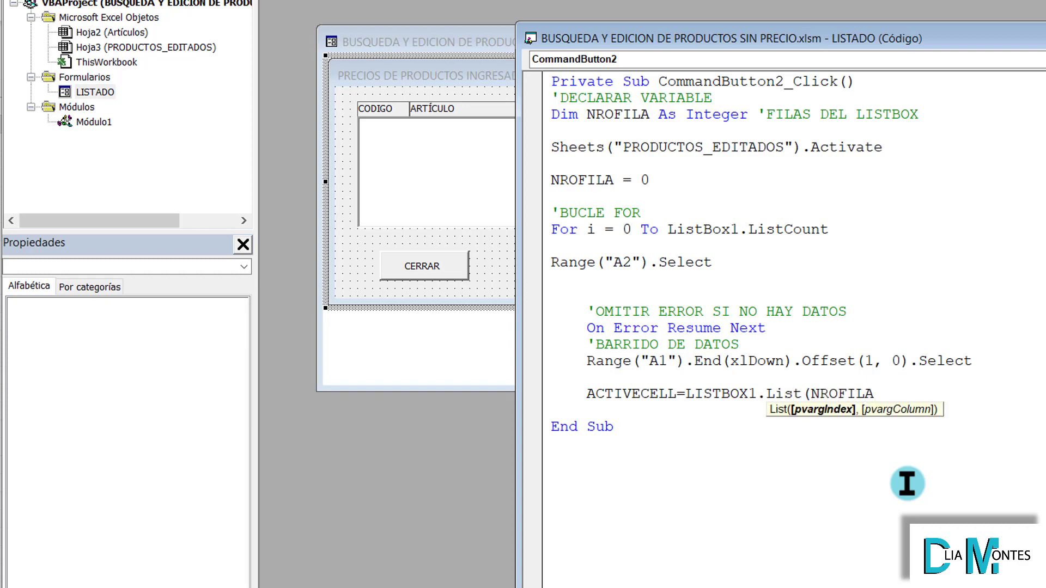
{"action": "type", "text": ","}
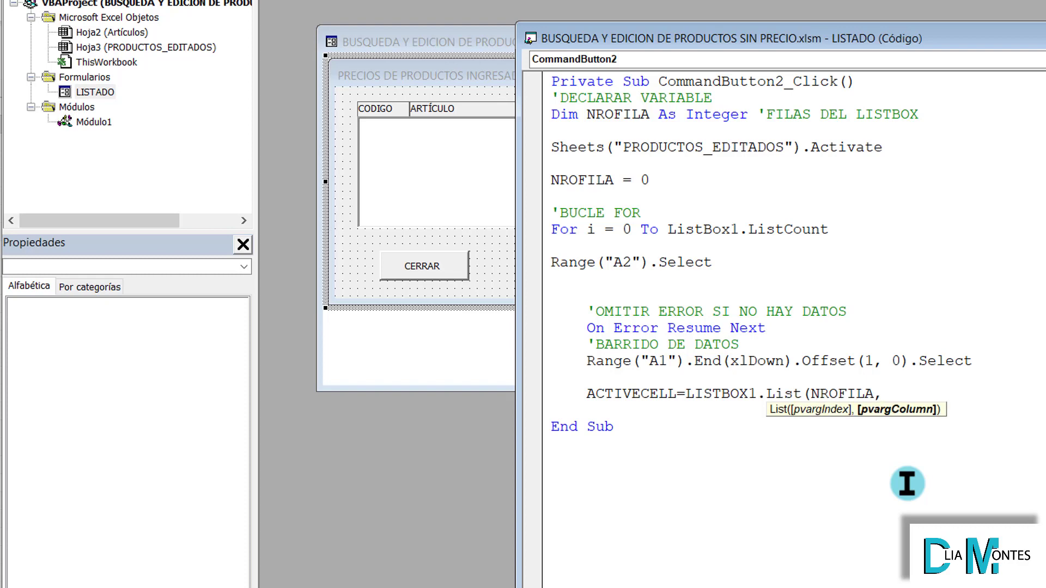
{"action": "type", "text": ")"}
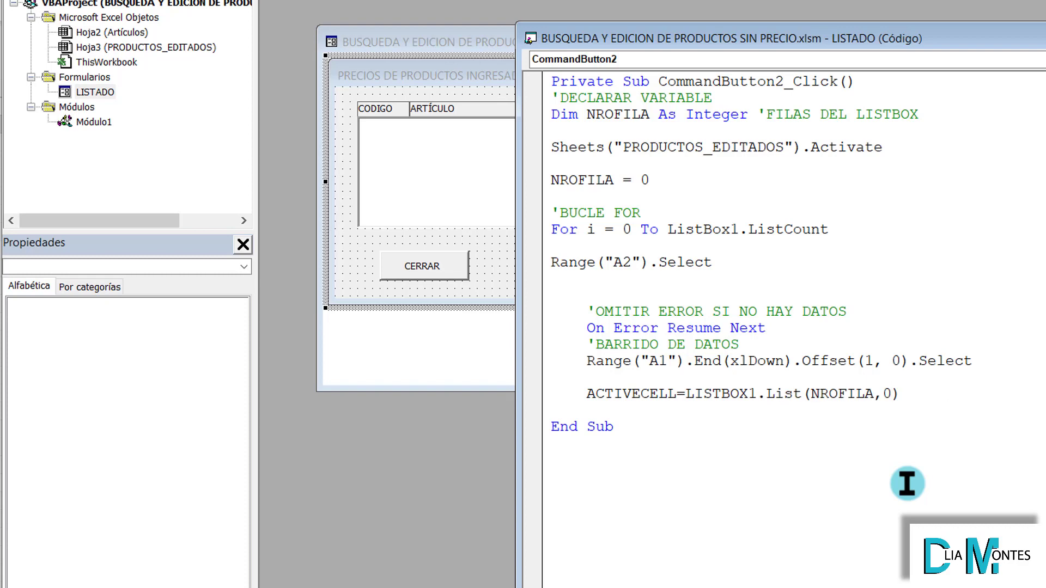
{"action": "key", "text": "Return"}
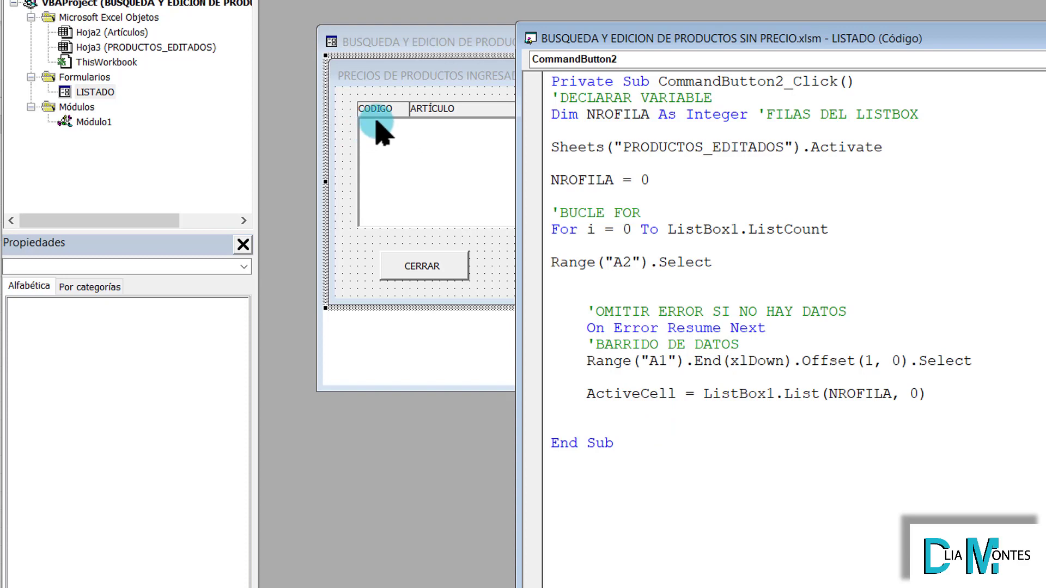
{"action": "key", "text": "alt+F11"}
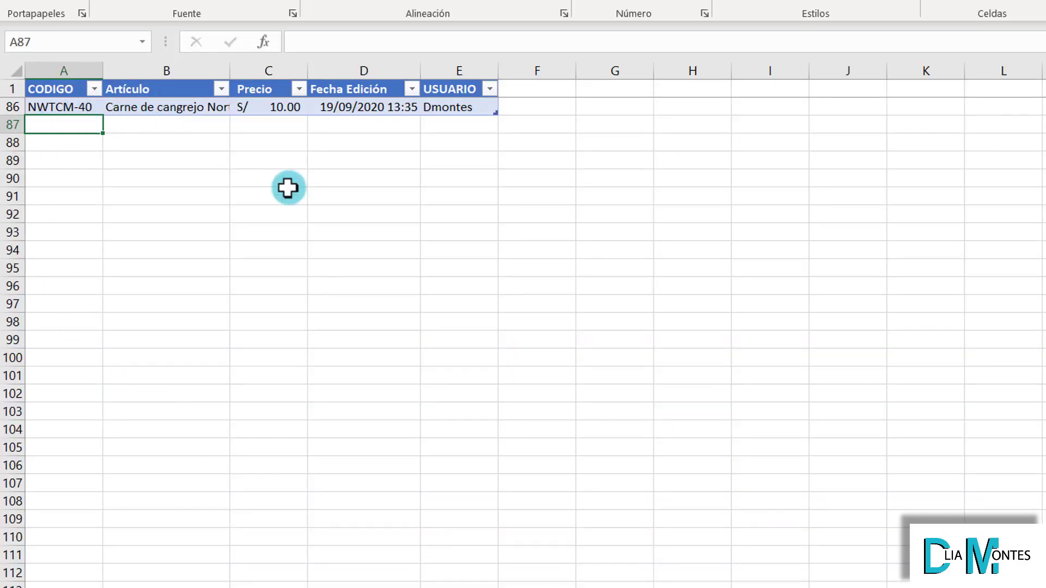
{"action": "key", "text": "alt+F11"}
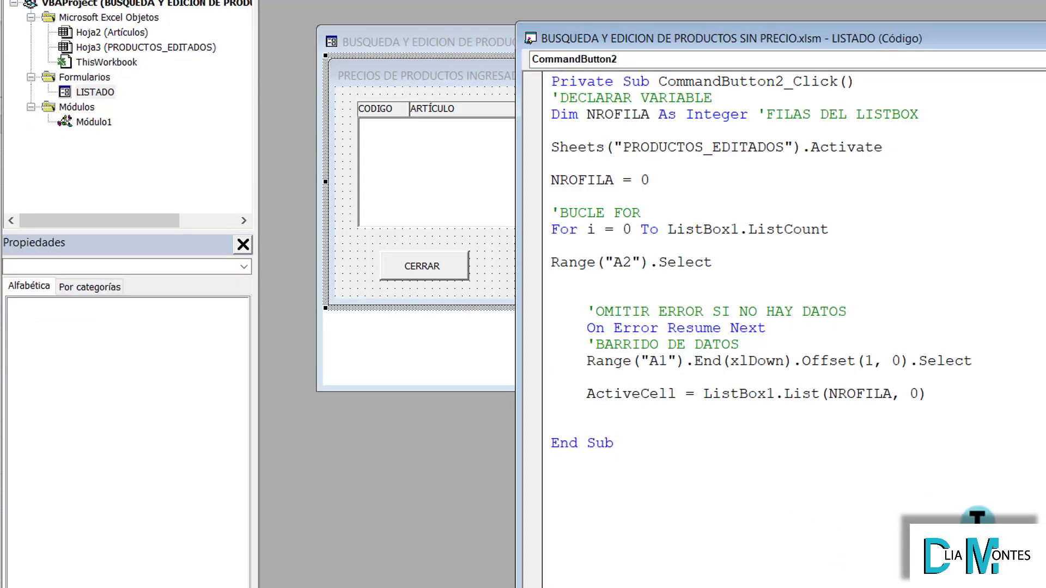
Step: Add ActiveCell.Offset(0, 1) = ListBox1.List(NROFILA, 1) to copy each article name
{"action": "type", "text": "ACTIVECELL"}
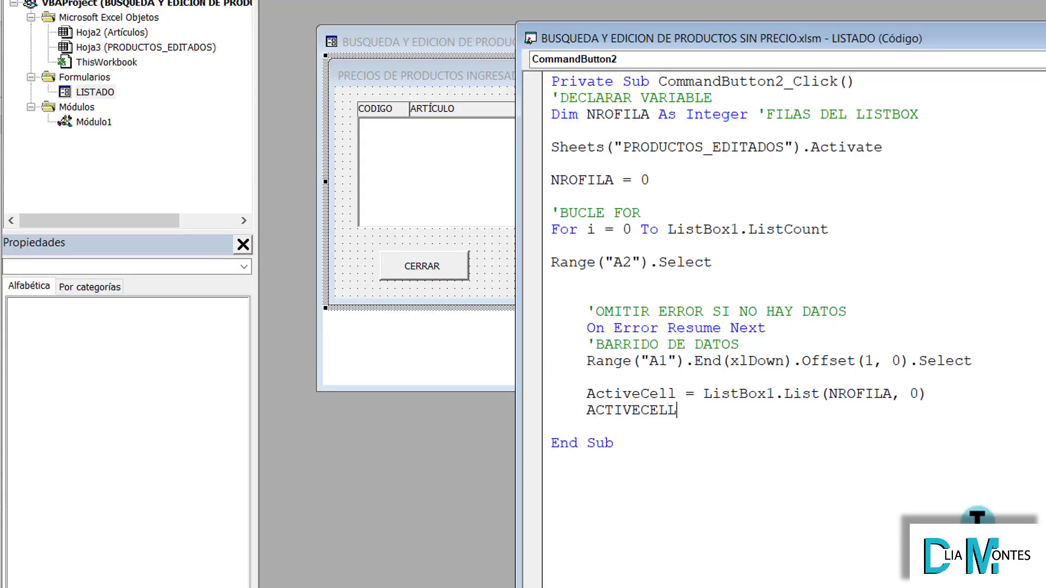
{"action": "type", "text": ".off"}
{"action": "key", "text": "Tab"}
{"action": "type", "text": "("}
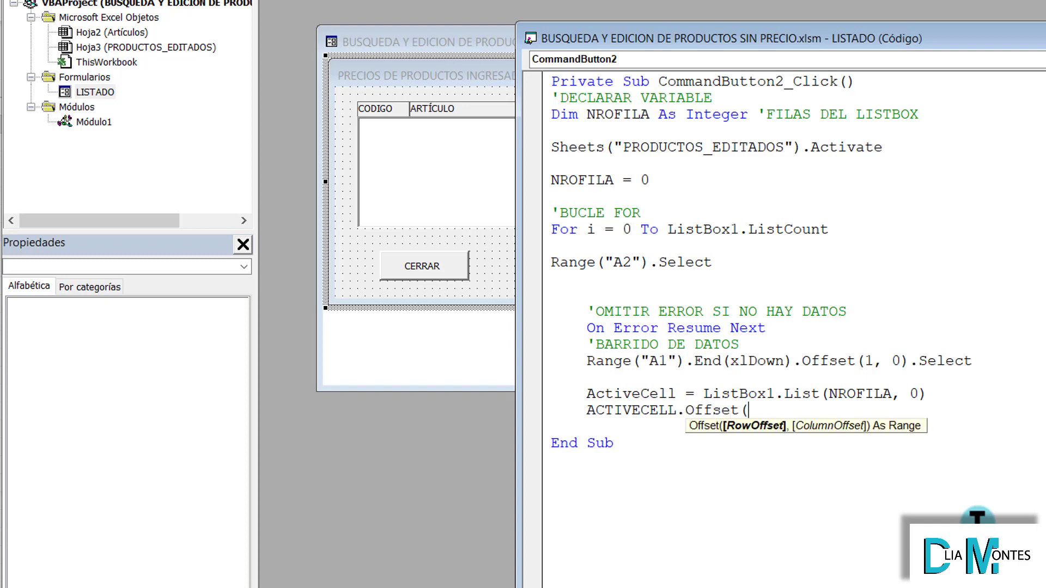
{"action": "type", "text": ",1"}
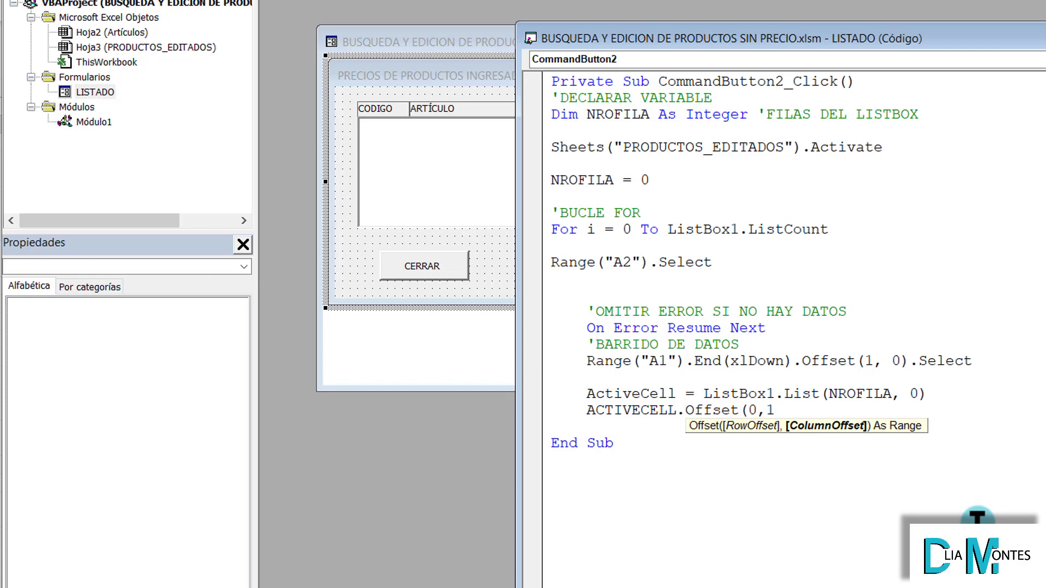
{"action": "type", "text": ")="}
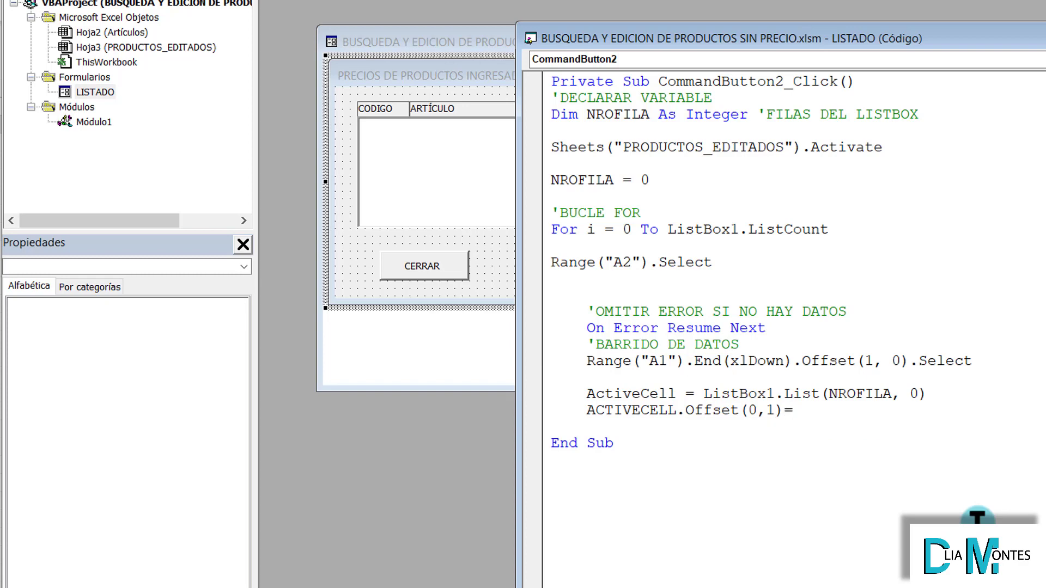
{"action": "type", "text": "IST"}
{"action": "type", "text": ".LI"}
{"action": "key", "text": "Tab"}
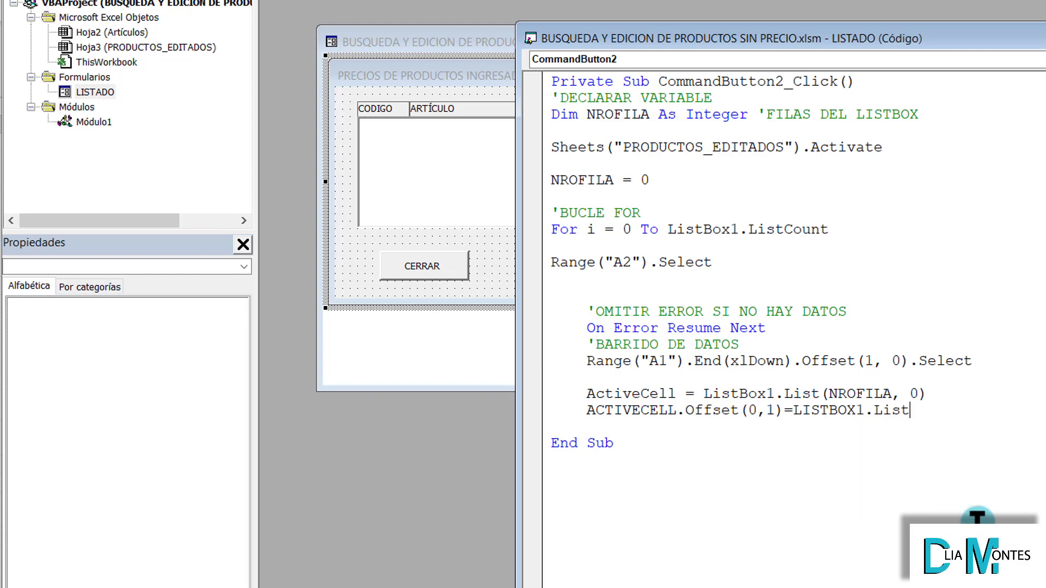
{"action": "type", "text": "(0"}
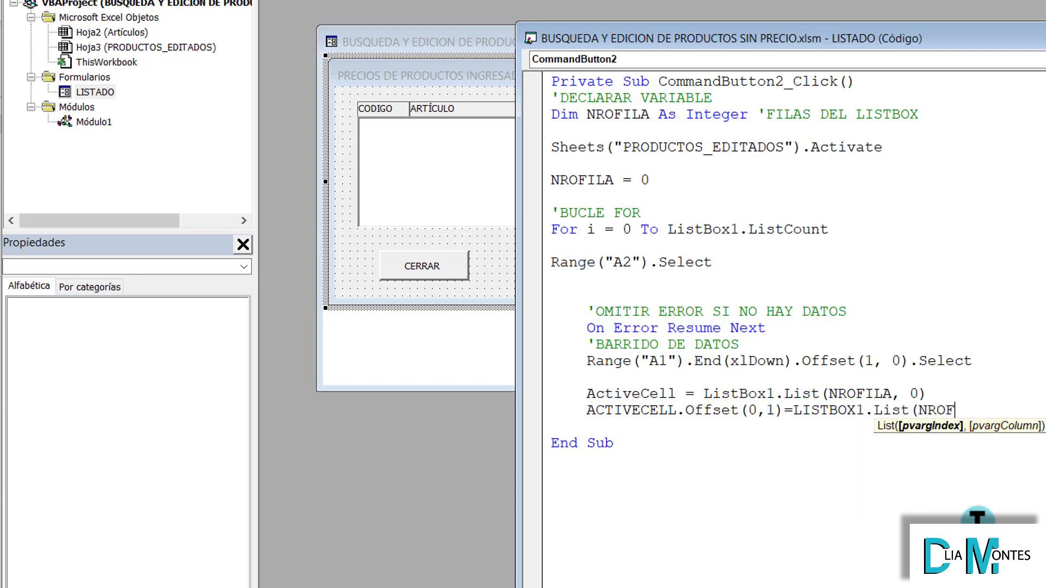
{"action": "type", "text": ", 1"}
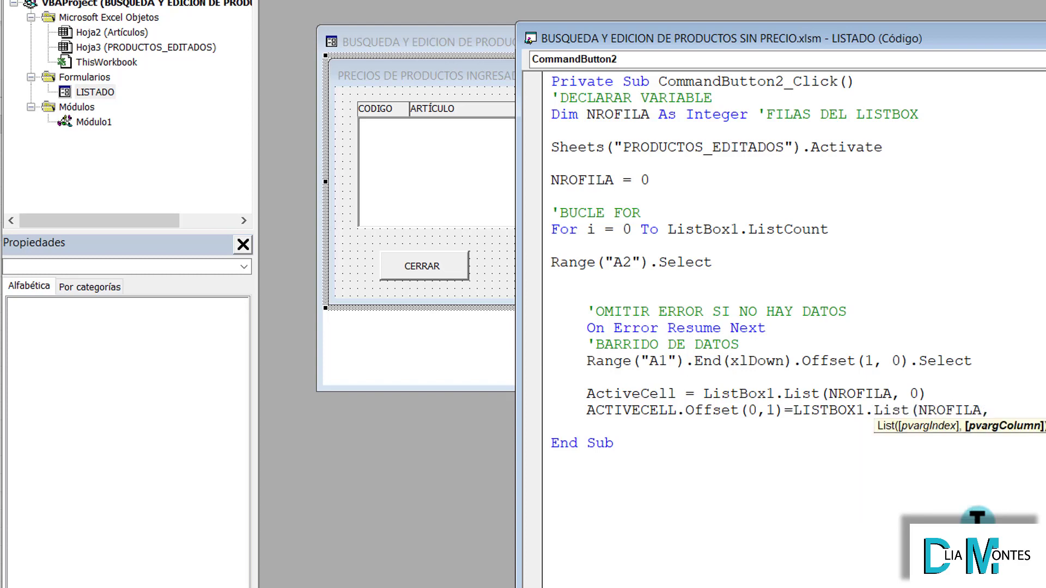
{"action": "type", "text": ")"}
{"action": "key", "text": "Return"}
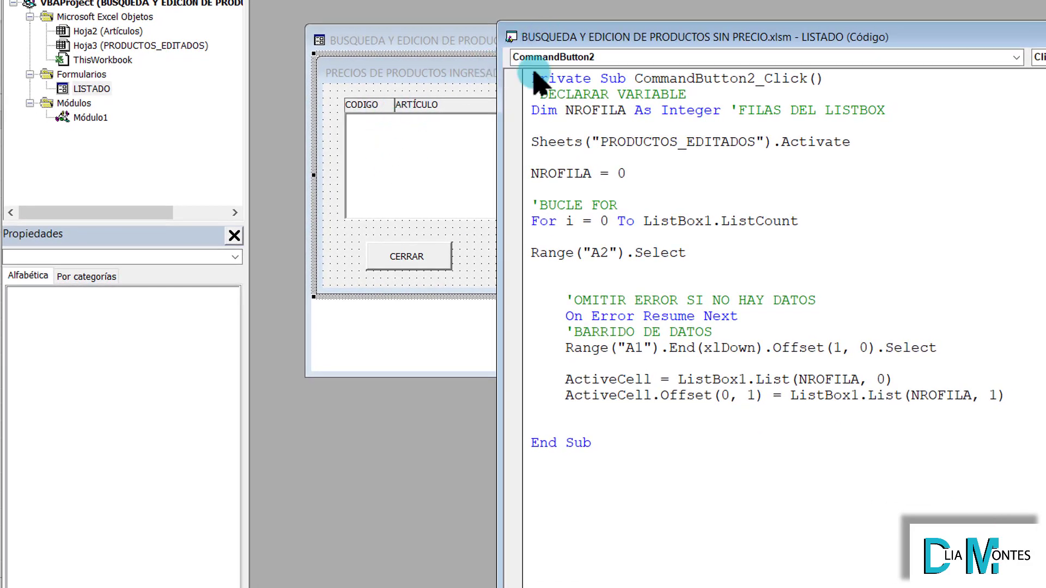
Step: Check the Artículo cell of the sheet's next empty row, then return to the code
{"action": "mouse_move", "coordinate": [518, 37]}
{"action": "left_mouse_down"}
{"action": "mouse_move", "coordinate": [447, 173]}
{"action": "mouse_move", "coordinate": [458, 158]}
{"action": "left_mouse_up"}
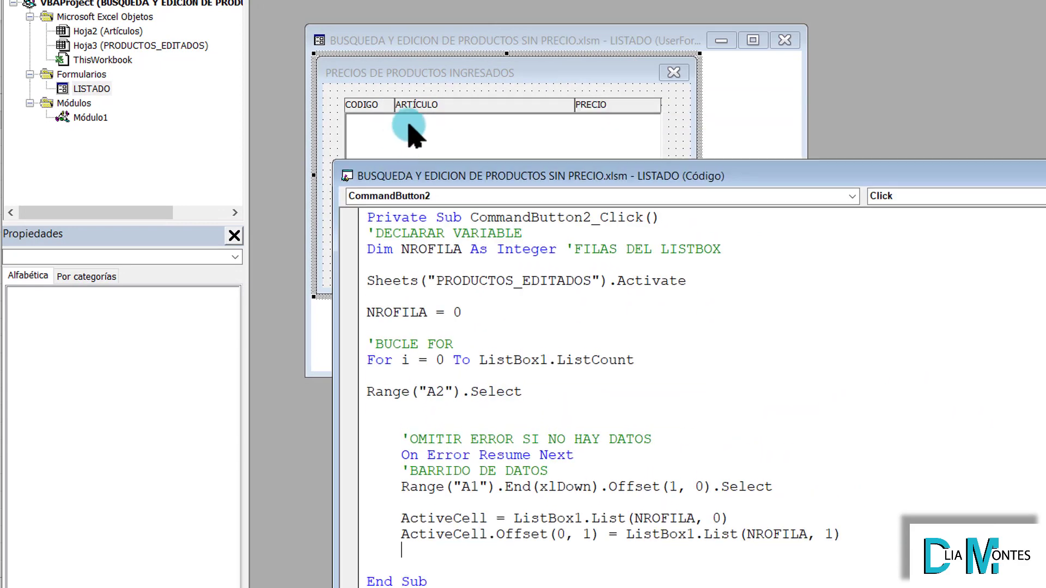
{"action": "key", "text": "alt+F11"}
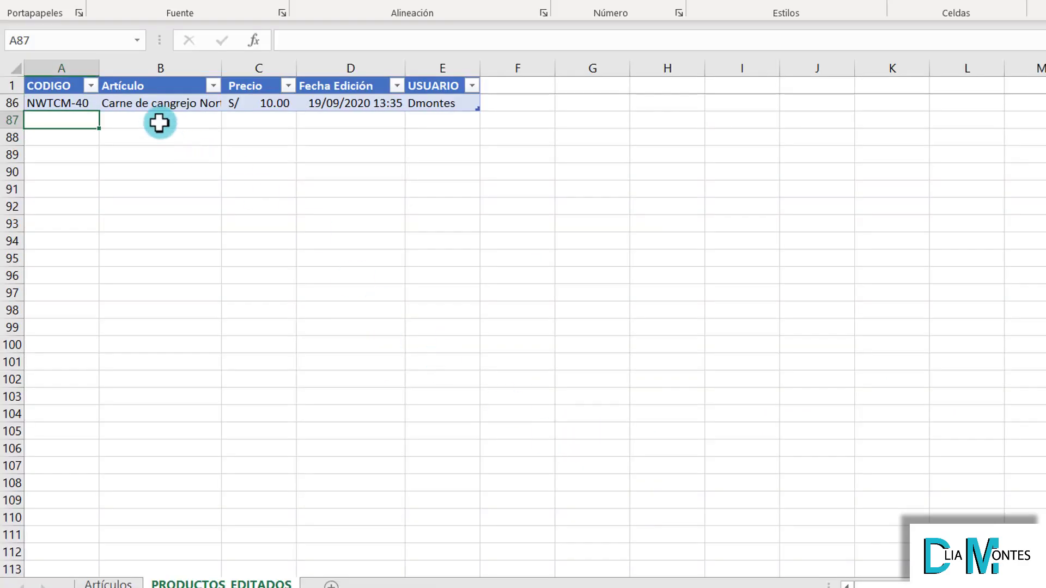
{"action": "left_click", "coordinate": [121, 119]}
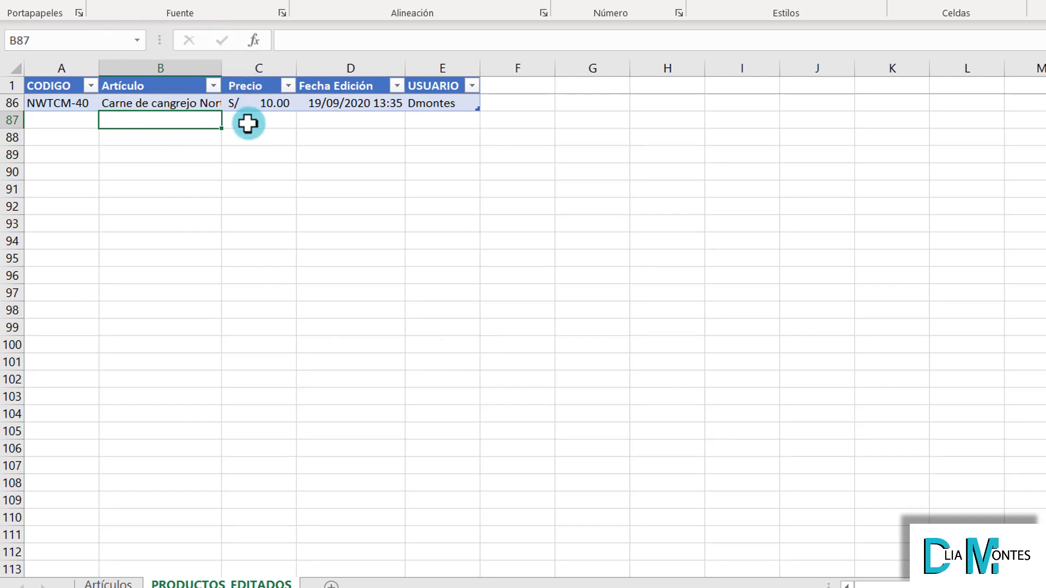
{"action": "key", "text": "alt+F11"}
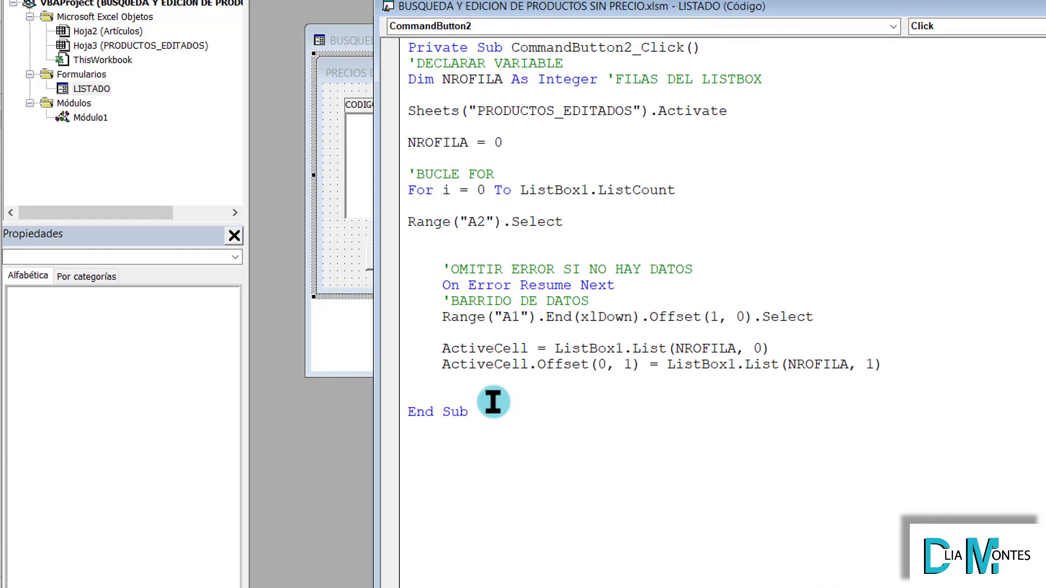
Step: Duplicate the Offset(0, 1) article line and change the copy to Offset(0, 2) with List(NROFILA, 2)
{"action": "left_click_drag", "start_coordinate": [434, 390], "coordinate": [893, 392]}
{"action": "key", "text": "ctrl+c"}
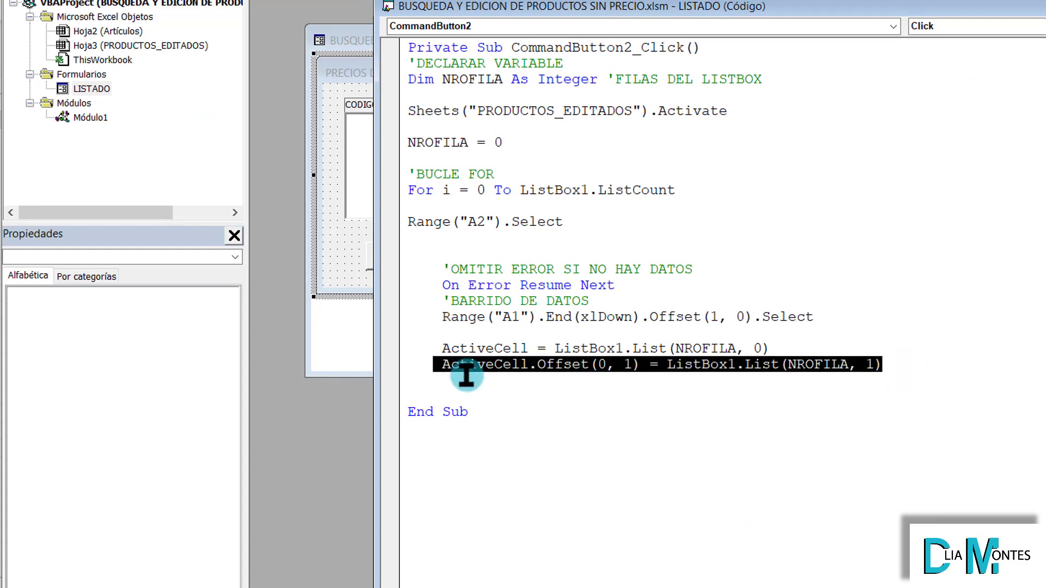
{"action": "left_click", "coordinate": [466, 382]}
{"action": "key", "text": "ctrl+v"}
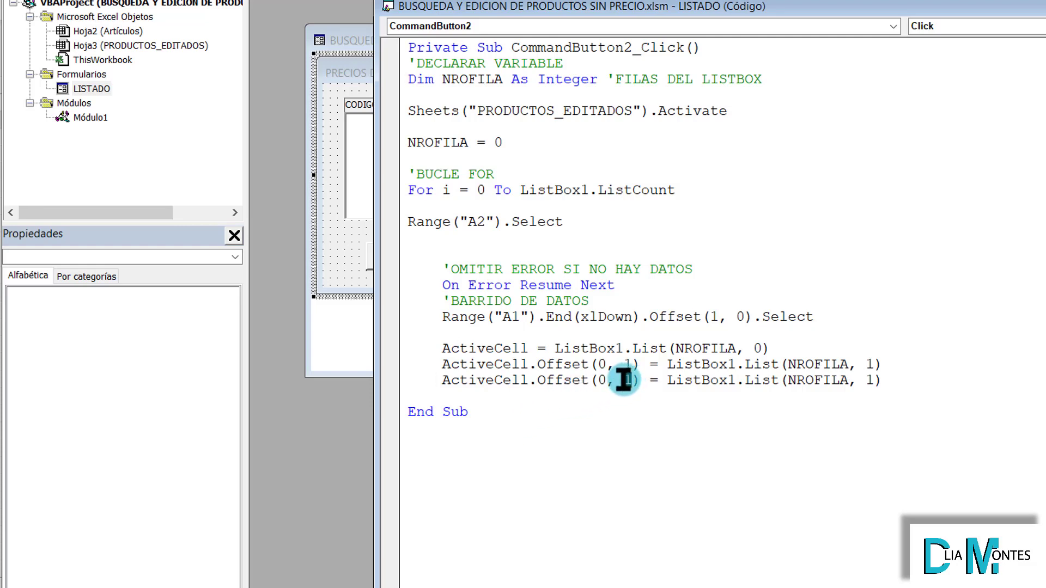
{"action": "double_click", "coordinate": [626, 379]}
{"action": "type", "text": "2"}
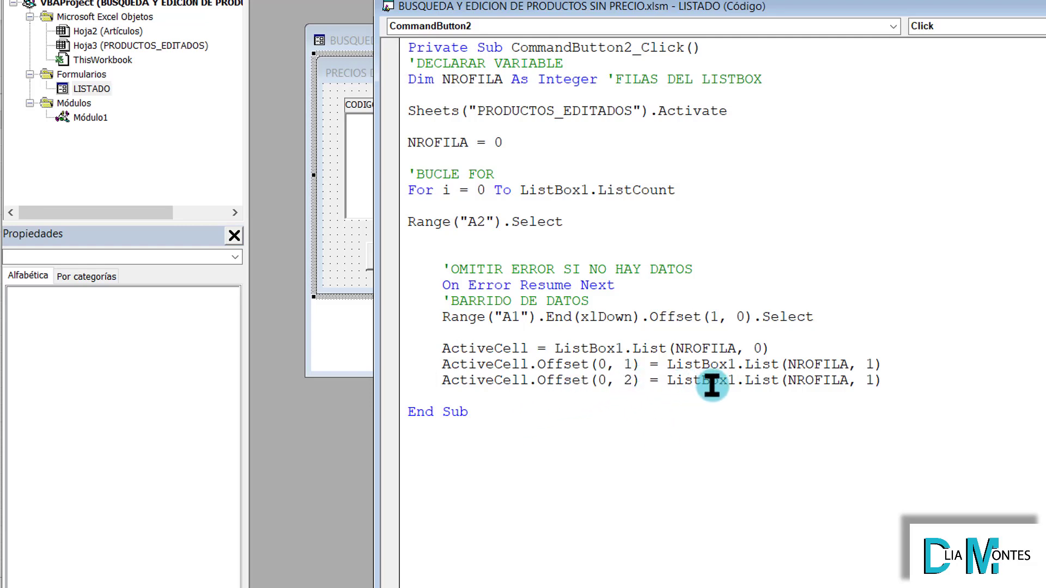
{"action": "double_click", "coordinate": [868, 380]}
{"action": "mouse_move", "coordinate": [532, 9]}
{"action": "left_mouse_down"}
{"action": "mouse_move", "coordinate": [515, 156]}
{"action": "mouse_move", "coordinate": [542, 37]}
{"action": "left_mouse_up"}
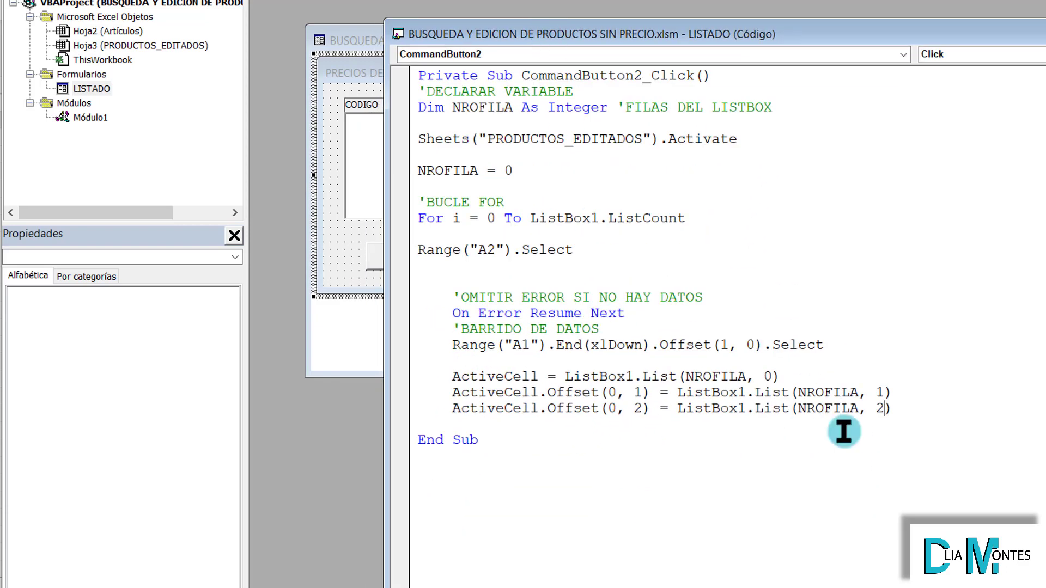
Step: Paste another aligned copy below and change its column offset to Offset(0, 3)
{"action": "left_click", "coordinate": [904, 405]}
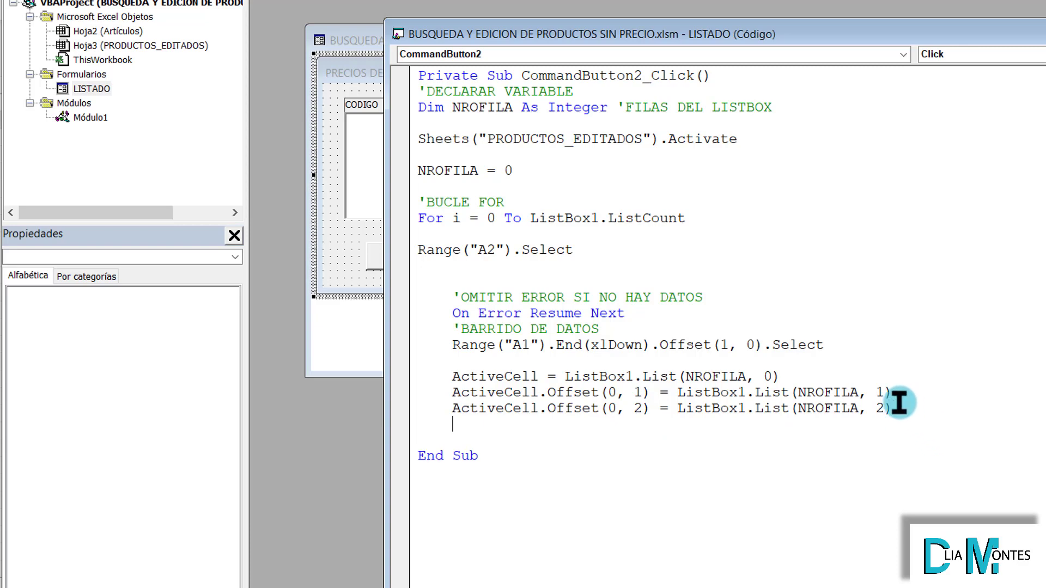
{"action": "key", "text": "ctrl+v"}
{"action": "left_click", "coordinate": [453, 423]}
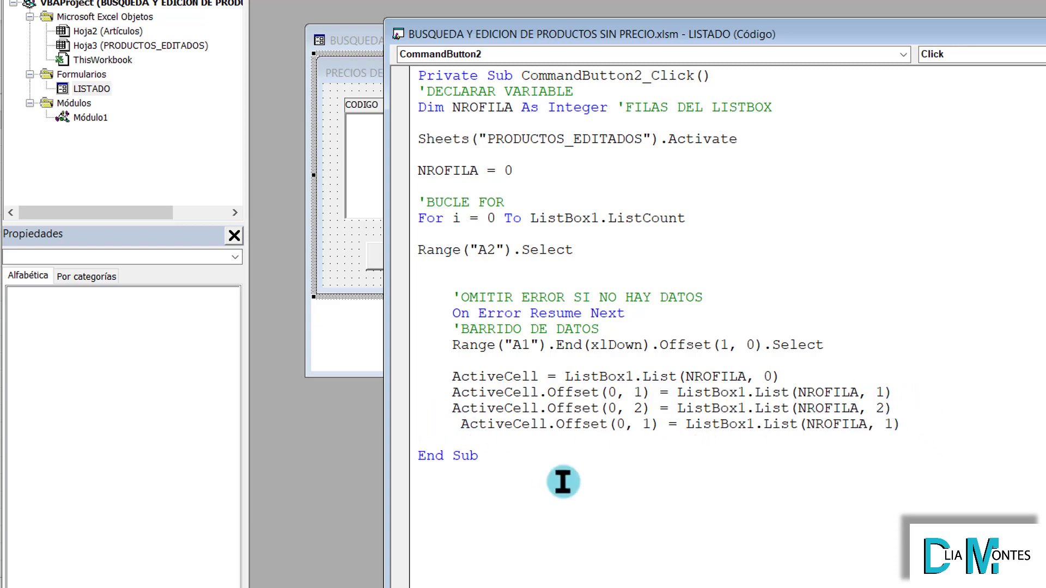
{"action": "key", "text": "Delete"}
{"action": "double_click", "coordinate": [643, 425]}
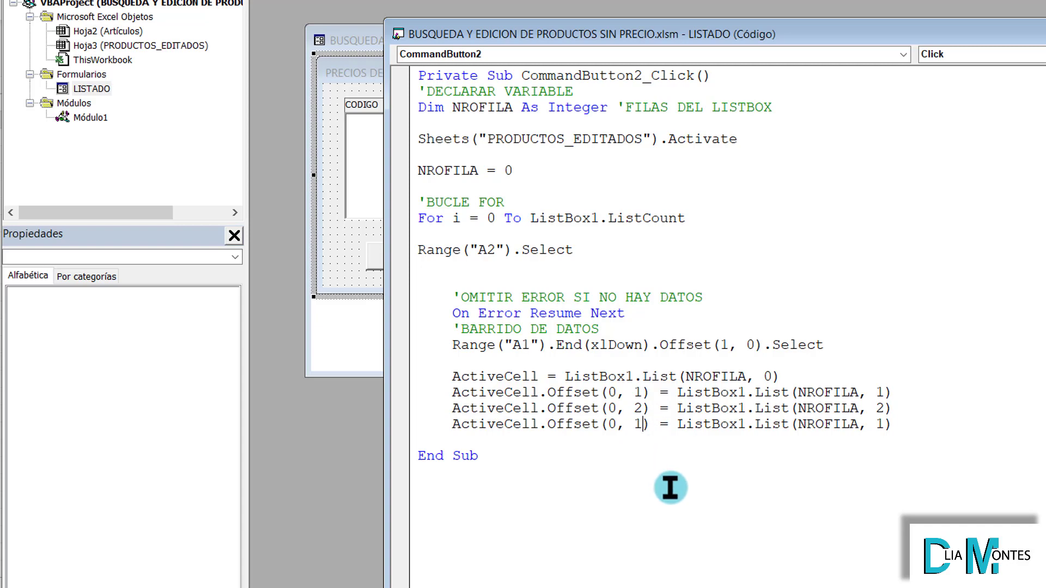
{"action": "key", "text": "BackSpace"}
{"action": "type", "text": "3"}
{"action": "left_click", "coordinate": [273, 279]}
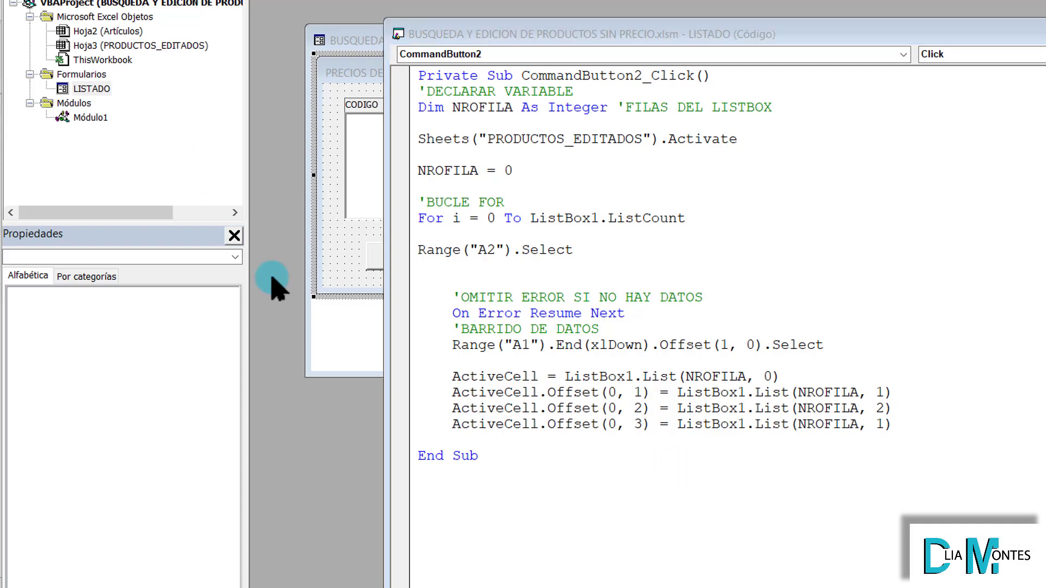
Step: After checking the worksheet's column order, set the fourth line to read List(NROFILA, 3)
{"action": "key", "text": "alt+F11"}
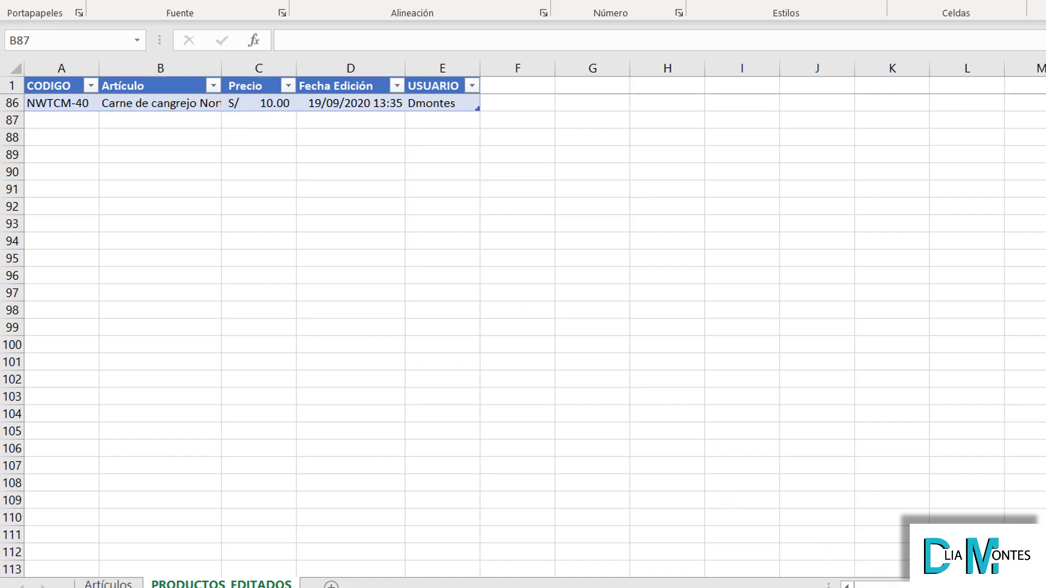
{"action": "key", "text": "alt+F11"}
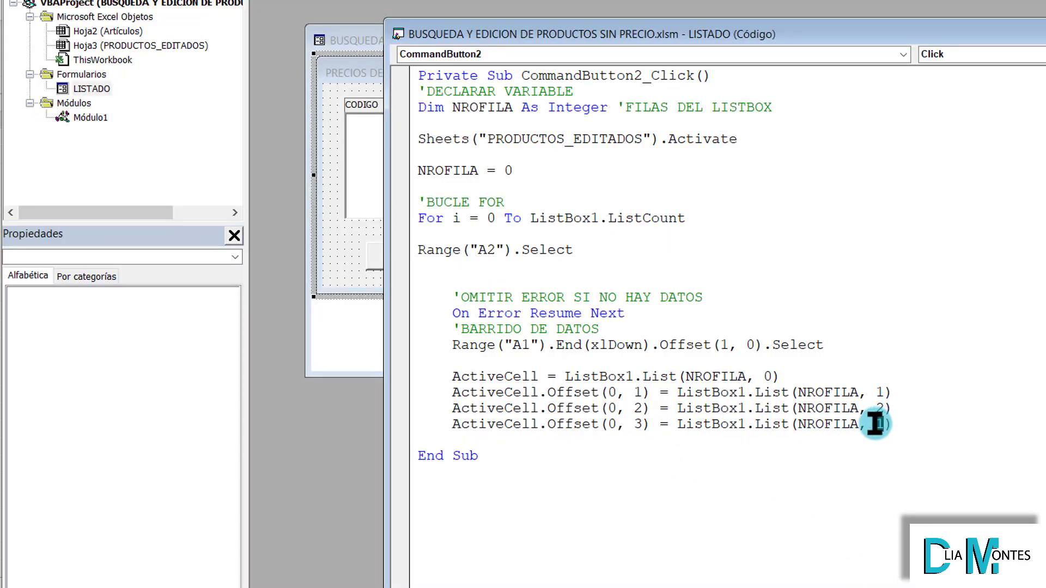
{"action": "double_click", "coordinate": [878, 424]}
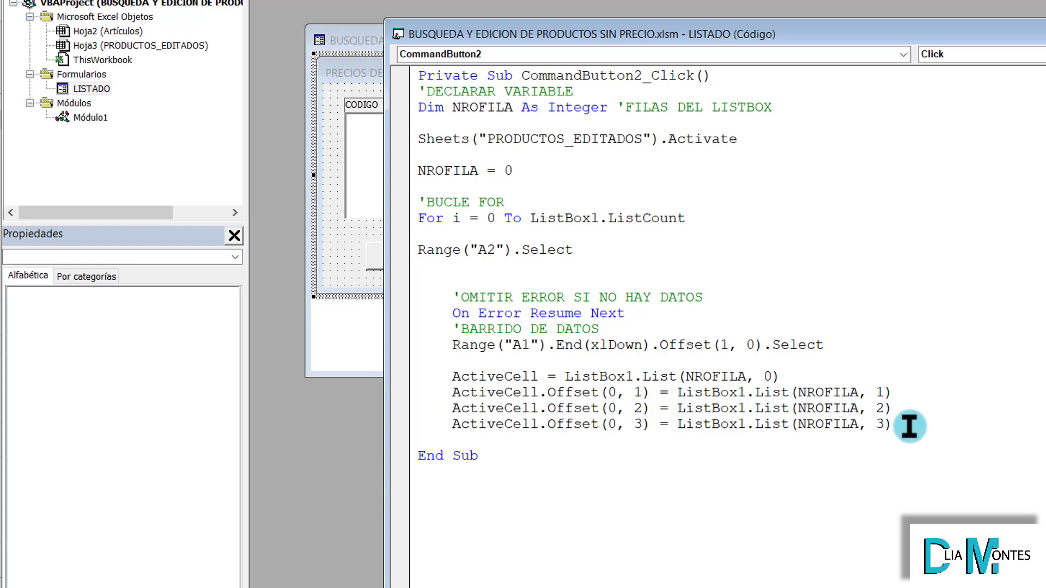
{"action": "left_click", "coordinate": [714, 364]}
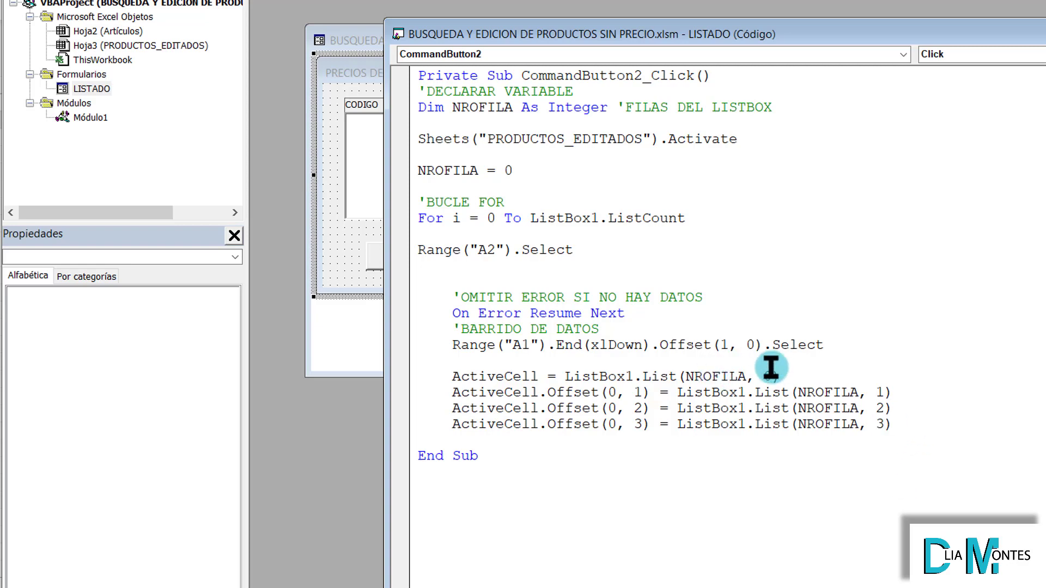
{"action": "left_click", "coordinate": [884, 408]}
{"action": "double_click", "coordinate": [877, 424]}
{"action": "type", "text": "3"}
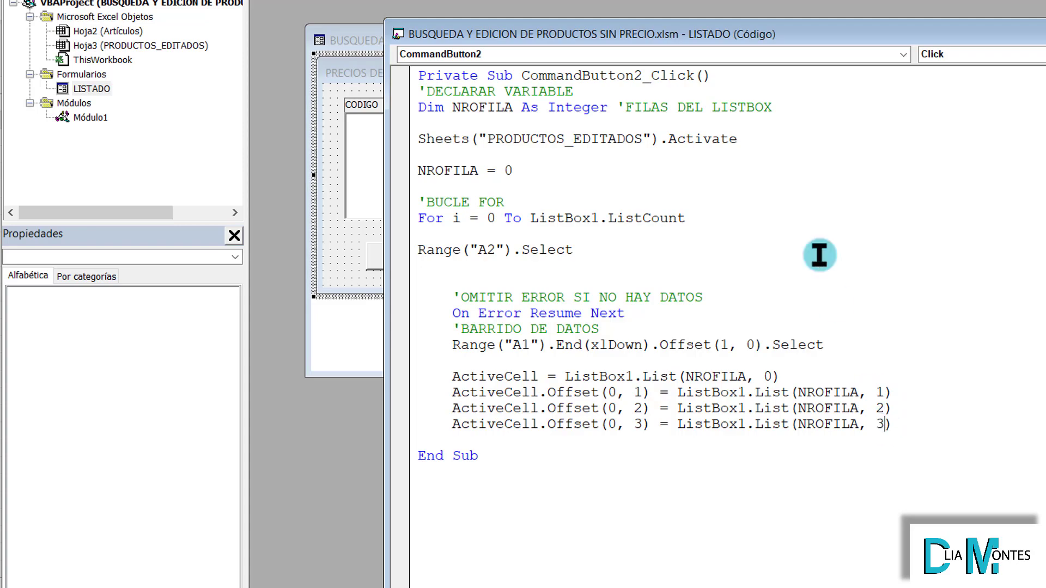
{"action": "left_click_drag", "start_coordinate": [794, 34], "coordinate": [780, 190]}
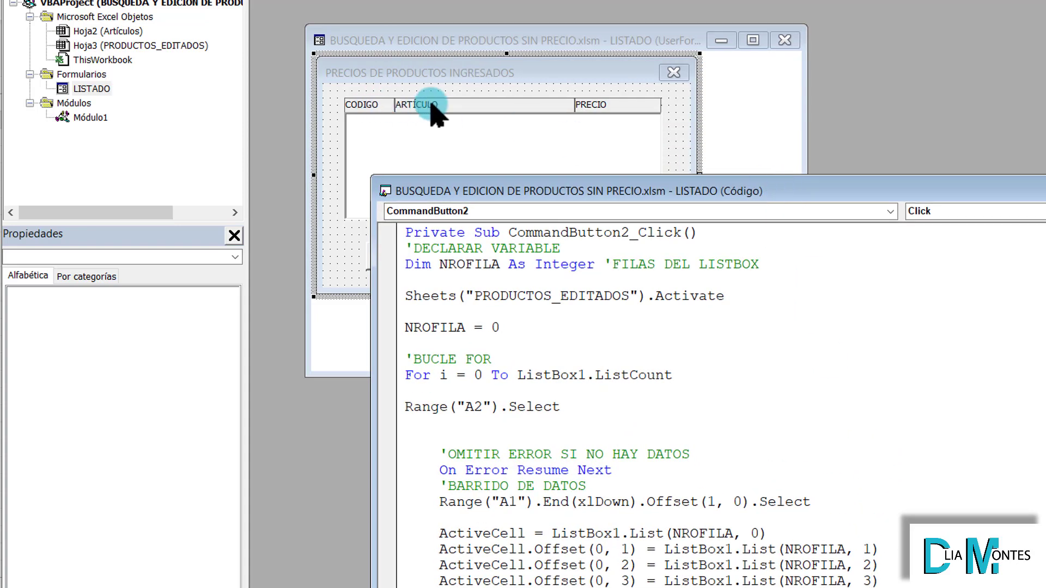
{"action": "left_click_drag", "start_coordinate": [680, 193], "coordinate": [925, 29]}
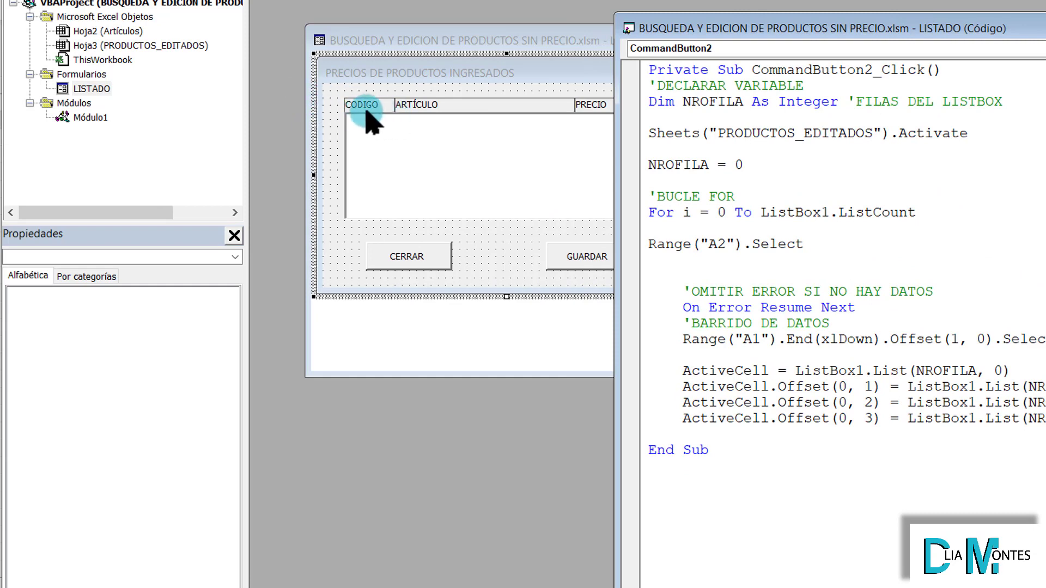
{"action": "left_click", "coordinate": [1014, 369]}
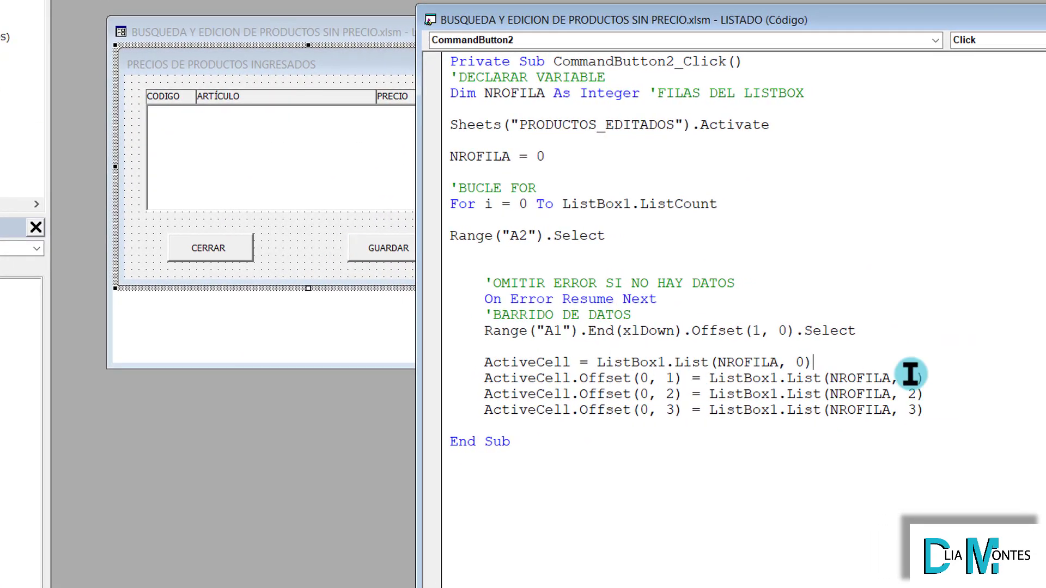
{"action": "left_click_drag", "start_coordinate": [910, 375], "coordinate": [647, 375]}
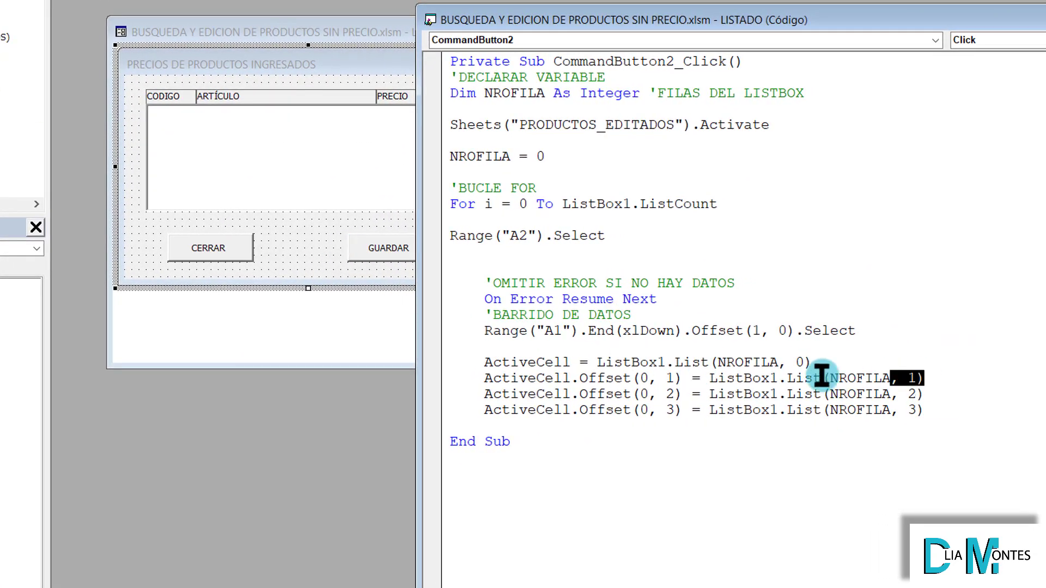
{"action": "left_click", "coordinate": [674, 376]}
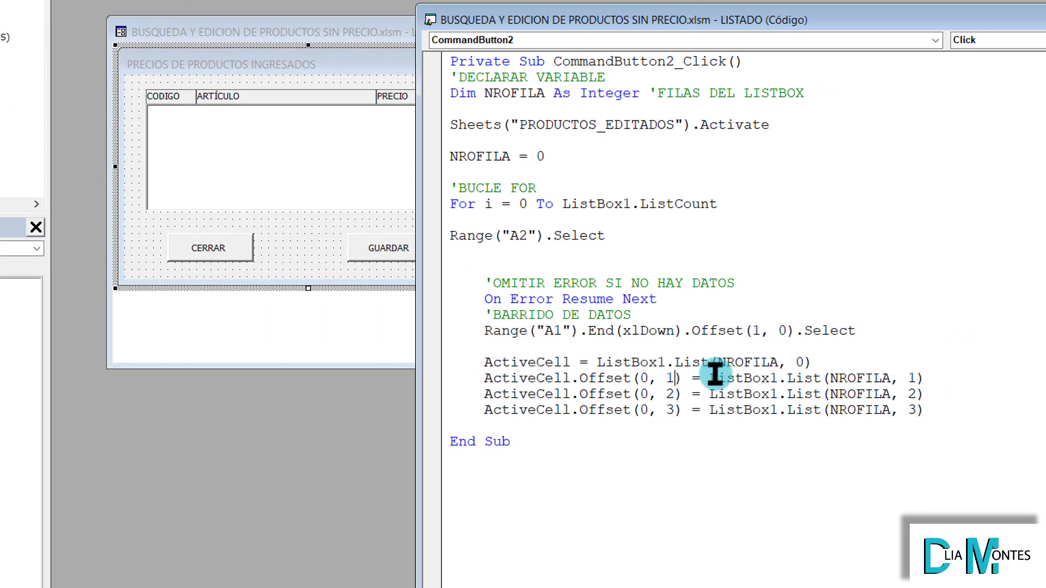
{"action": "left_click", "coordinate": [918, 380]}
{"action": "left_click_drag", "start_coordinate": [917, 380], "coordinate": [776, 380]}
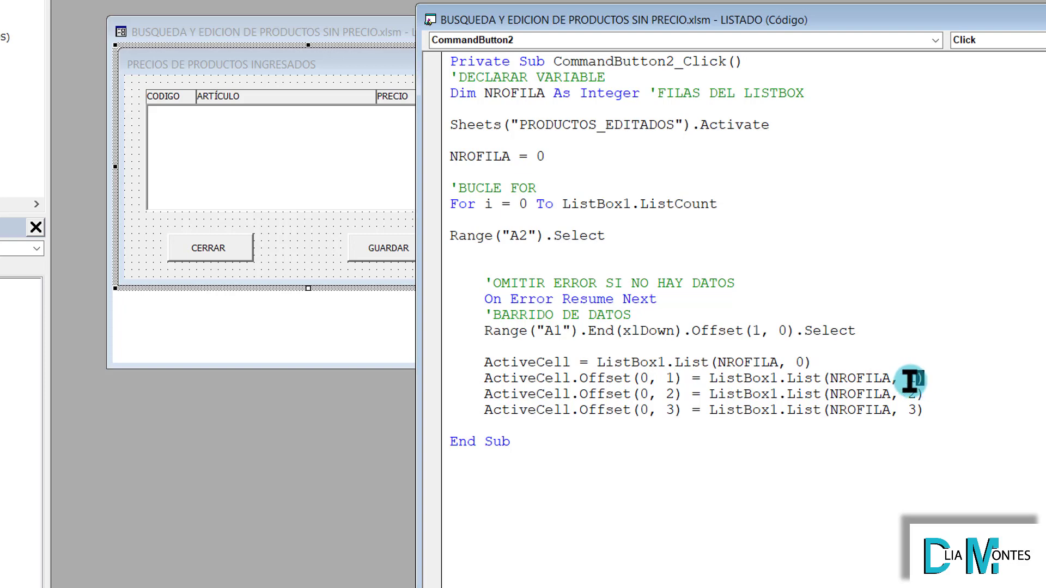
{"action": "left_click", "coordinate": [675, 395]}
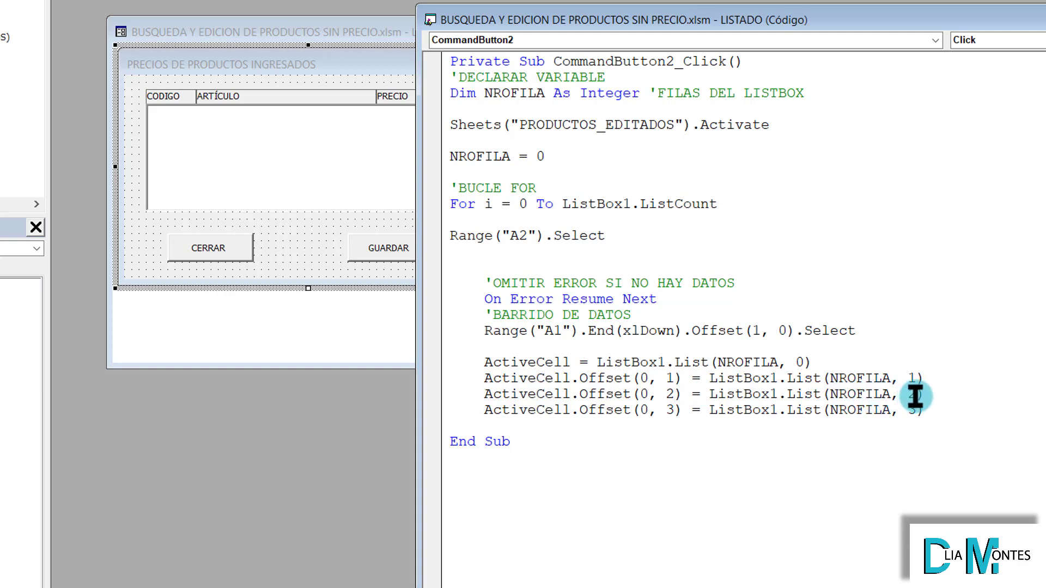
{"action": "left_click_drag", "start_coordinate": [915, 396], "coordinate": [891, 394]}
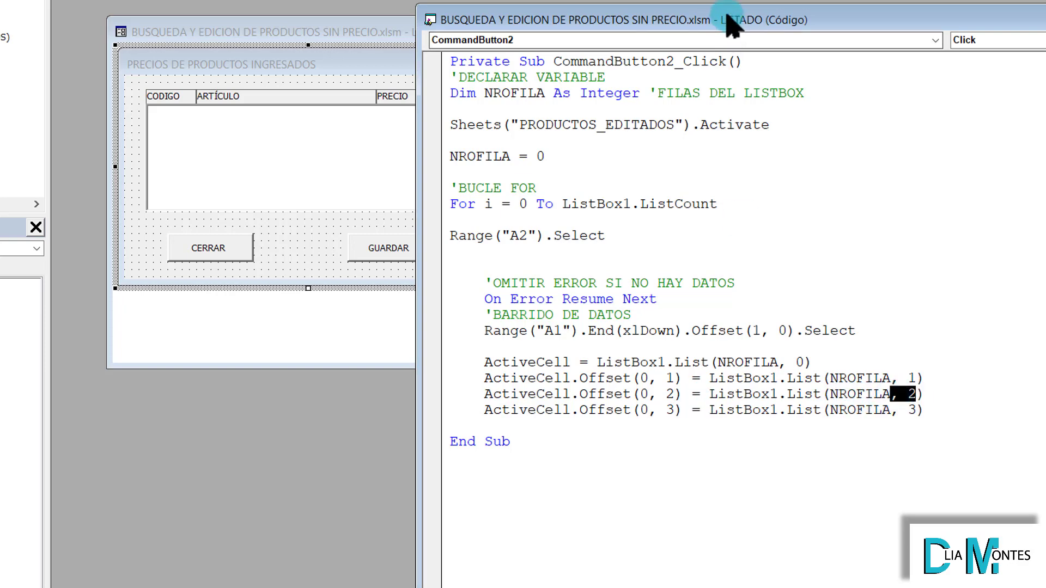
{"action": "left_click_drag", "start_coordinate": [733, 24], "coordinate": [460, 124]}
{"action": "left_click_drag", "start_coordinate": [651, 494], "coordinate": [201, 493]}
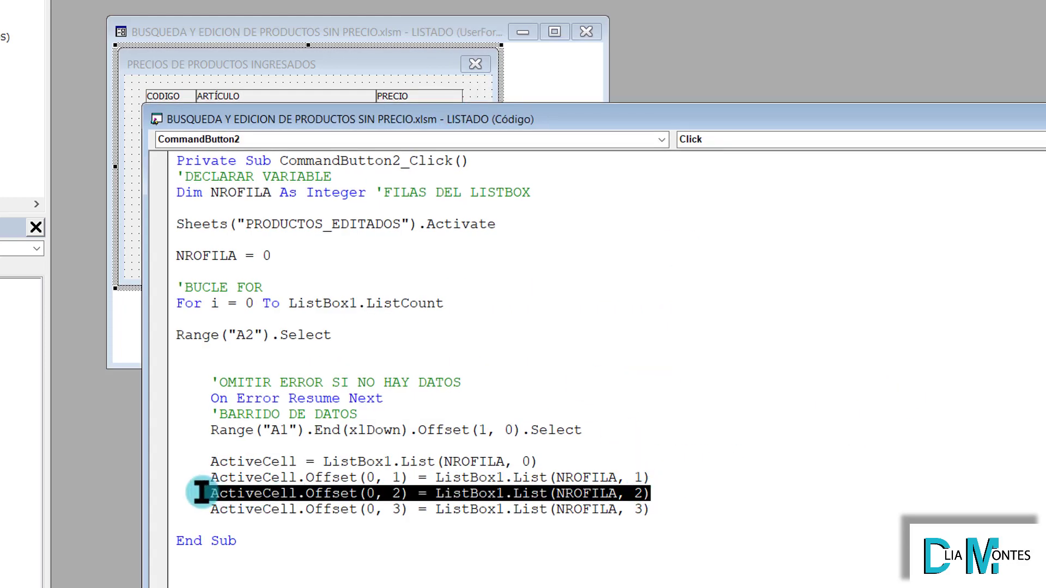
{"action": "left_click", "coordinate": [661, 491]}
Step: Change the Offset(0, 3) line's USUARIO comment to 'FECHA Y HORA ACTUAL after checking the sheet headers
{"action": "left_click", "coordinate": [598, 460]}
{"action": "type", "text": "'CODIGO"}
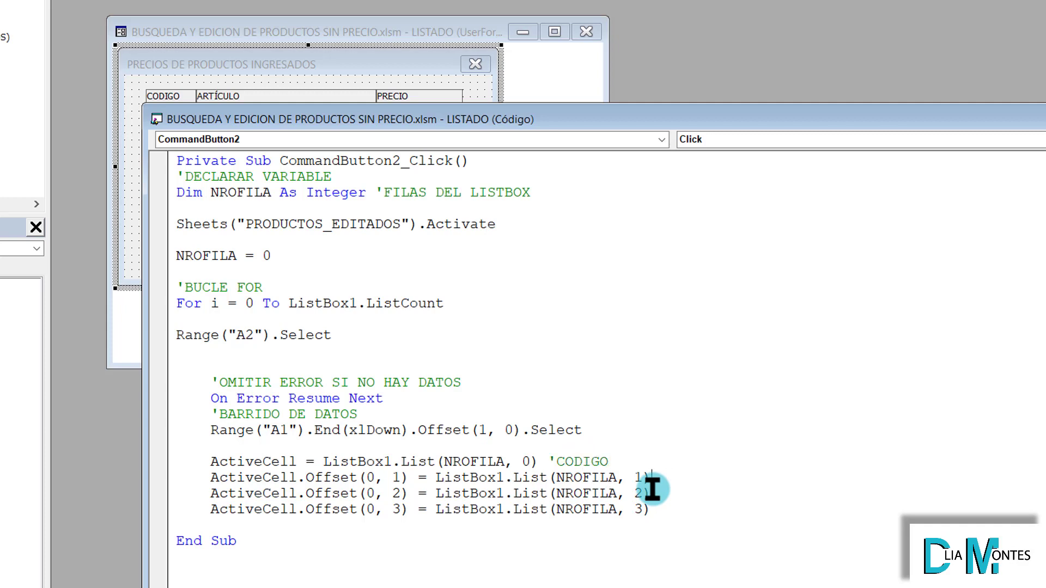
{"action": "type", "text": "'"}
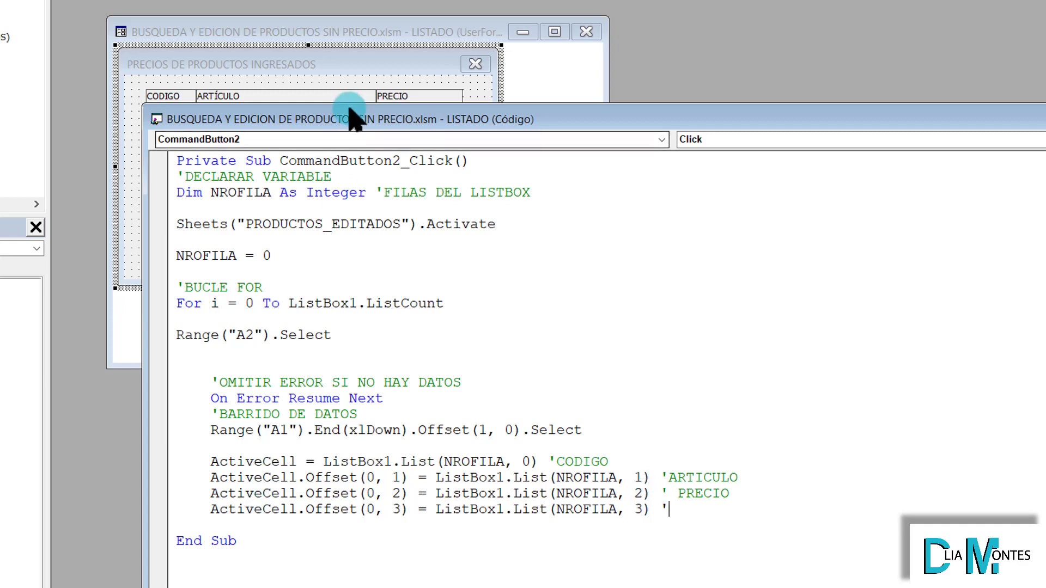
{"action": "left_click_drag", "start_coordinate": [332, 103], "coordinate": [326, 185]}
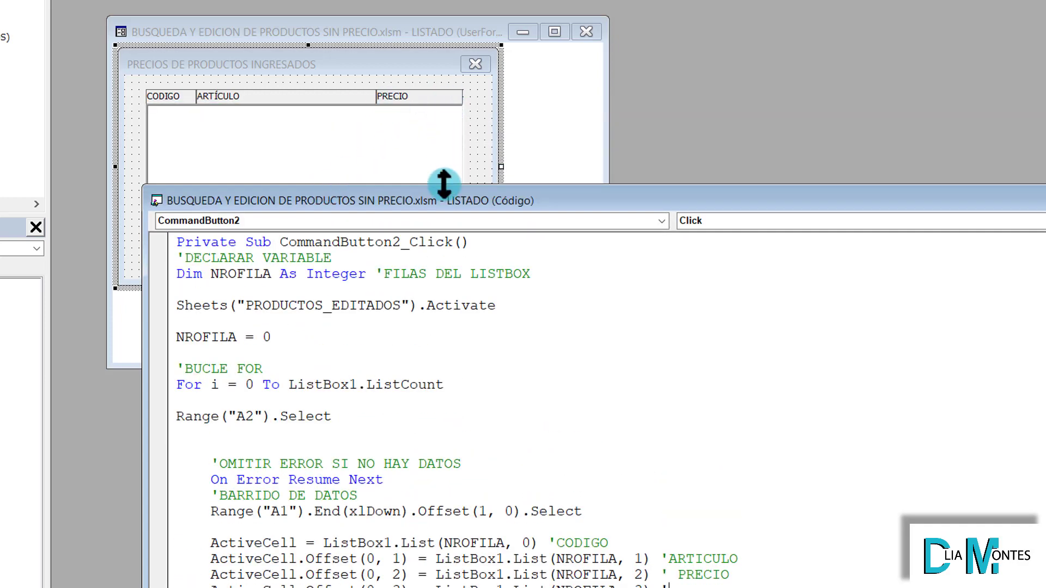
{"action": "left_click_drag", "start_coordinate": [403, 201], "coordinate": [431, 5]}
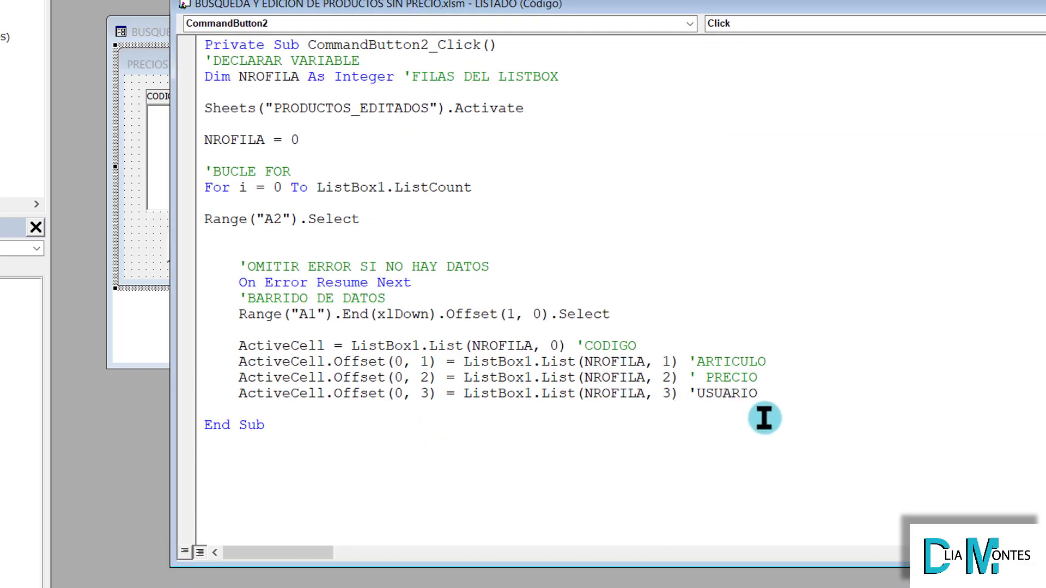
{"action": "left_click", "coordinate": [621, 566]}
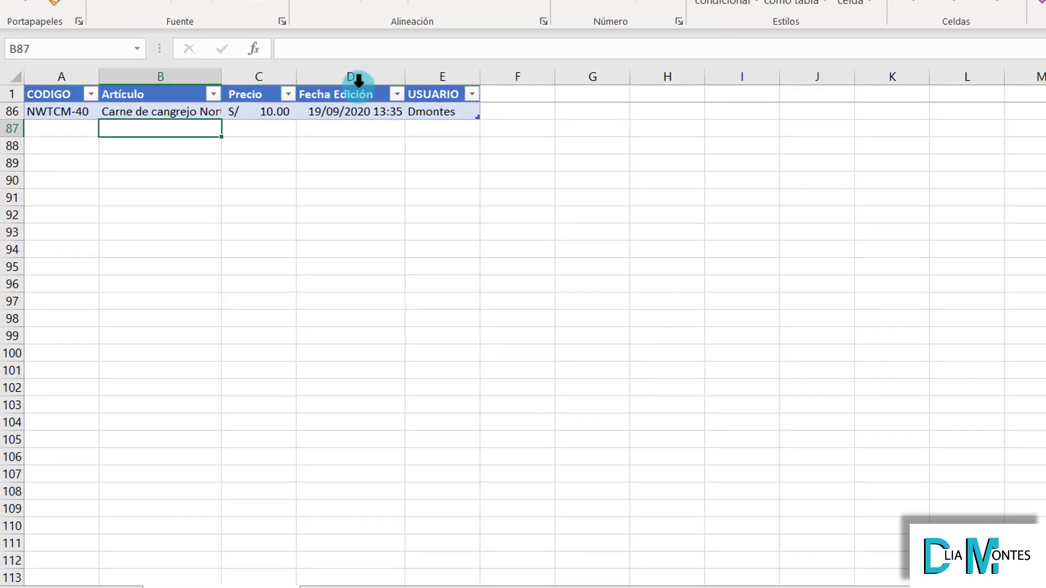
{"action": "left_click", "coordinate": [838, 569]}
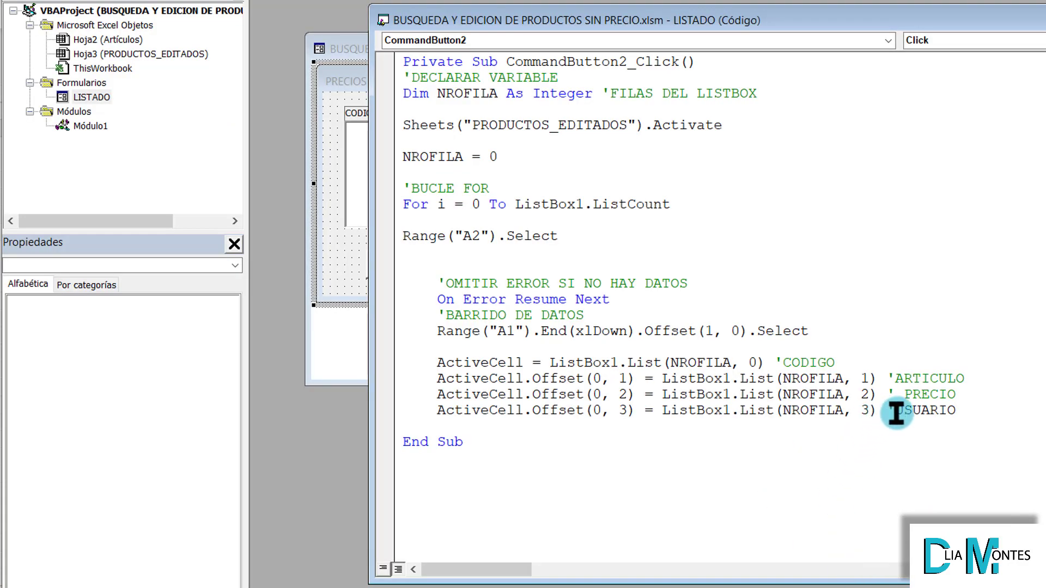
{"action": "left_click_drag", "start_coordinate": [896, 412], "coordinate": [956, 411]}
{"action": "type", "text": "FEC"}
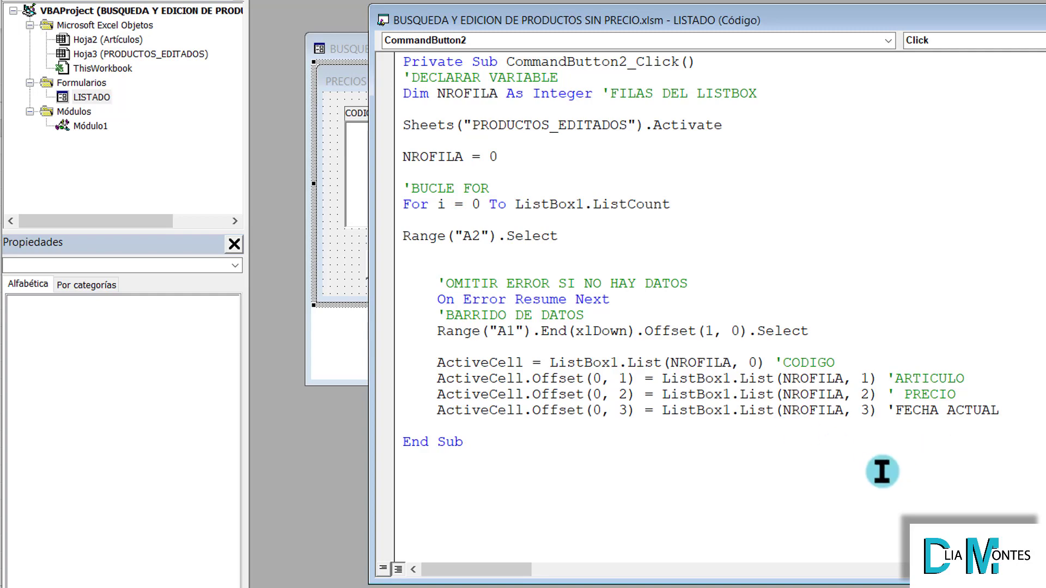
{"action": "type", "text": "HA Y HOR "}
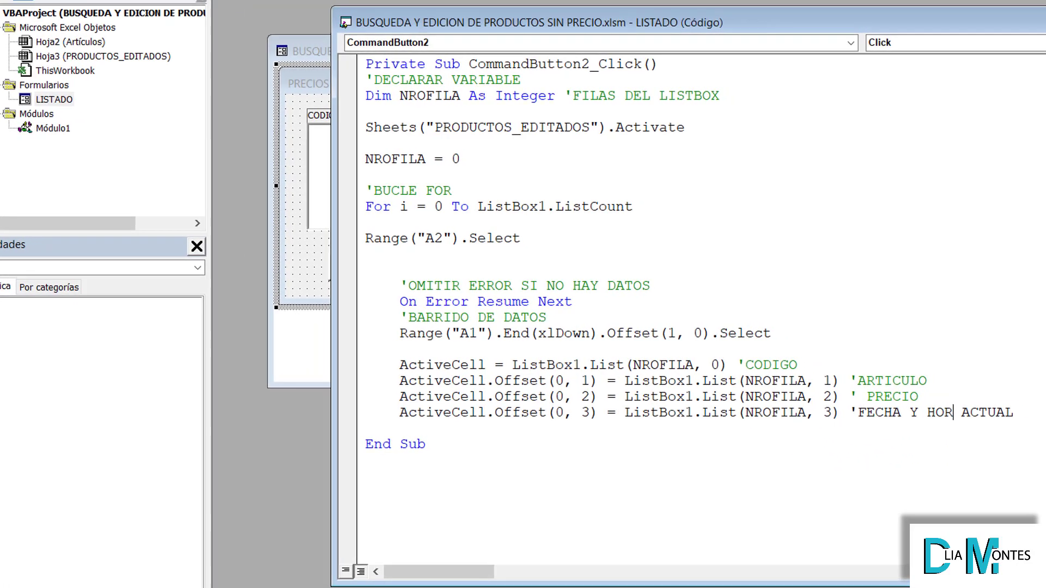
{"action": "type", "text": "A"}
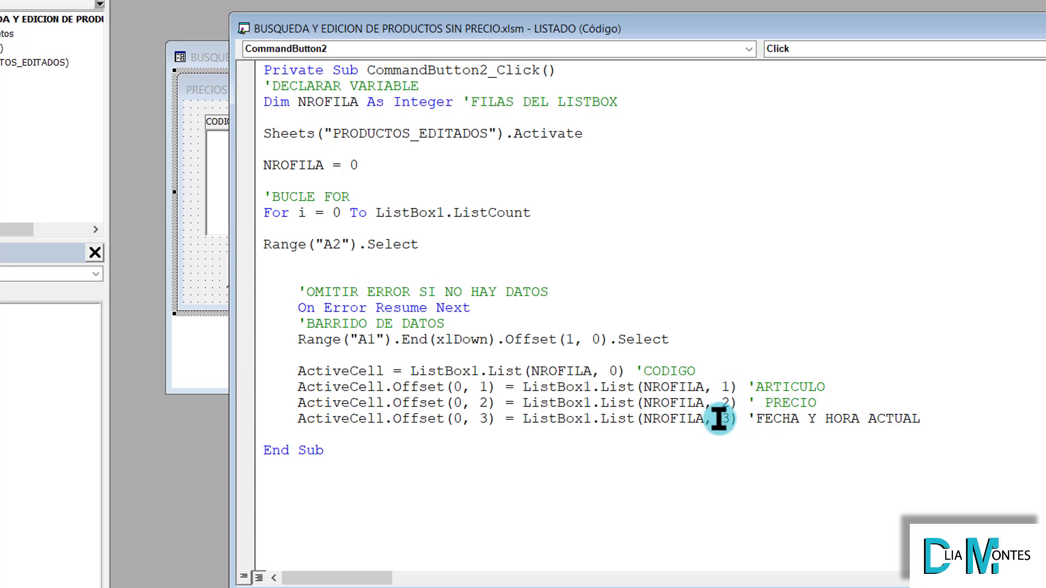
{"action": "double_click", "coordinate": [523, 419]}
Step: Replace ListBox1.List(NROFILA, 3) with NOW on the Offset(0, 3) date line
{"action": "left_click_drag", "start_coordinate": [606, 423], "coordinate": [742, 422]}
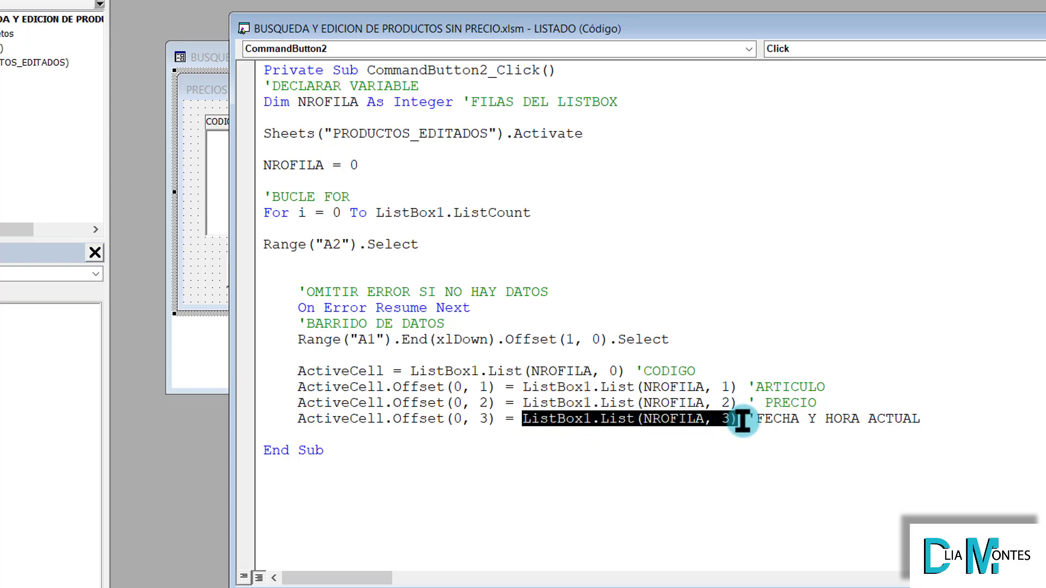
{"action": "key", "text": "Delete"}
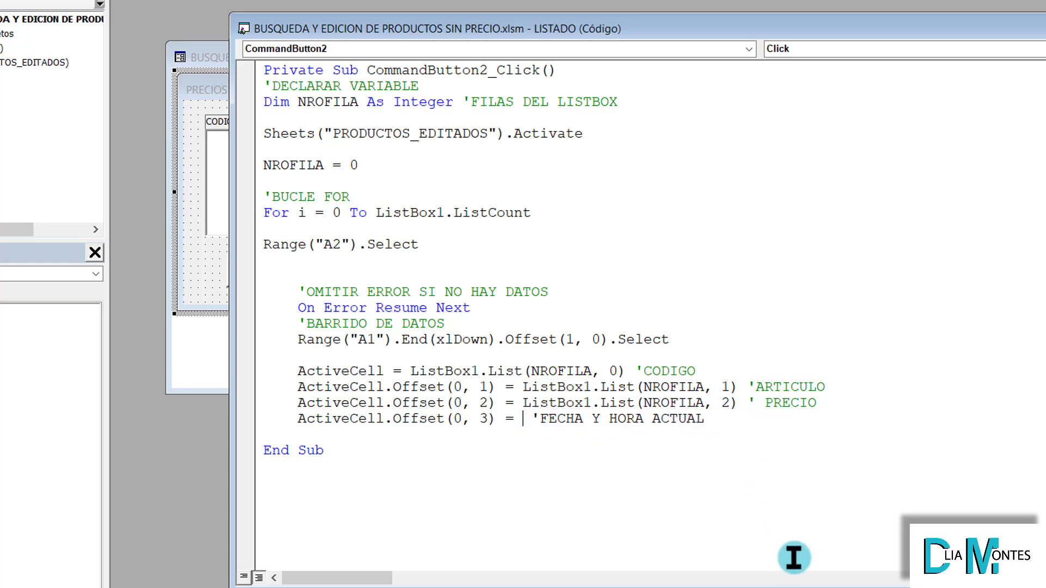
{"action": "type", "text": "NOW"}
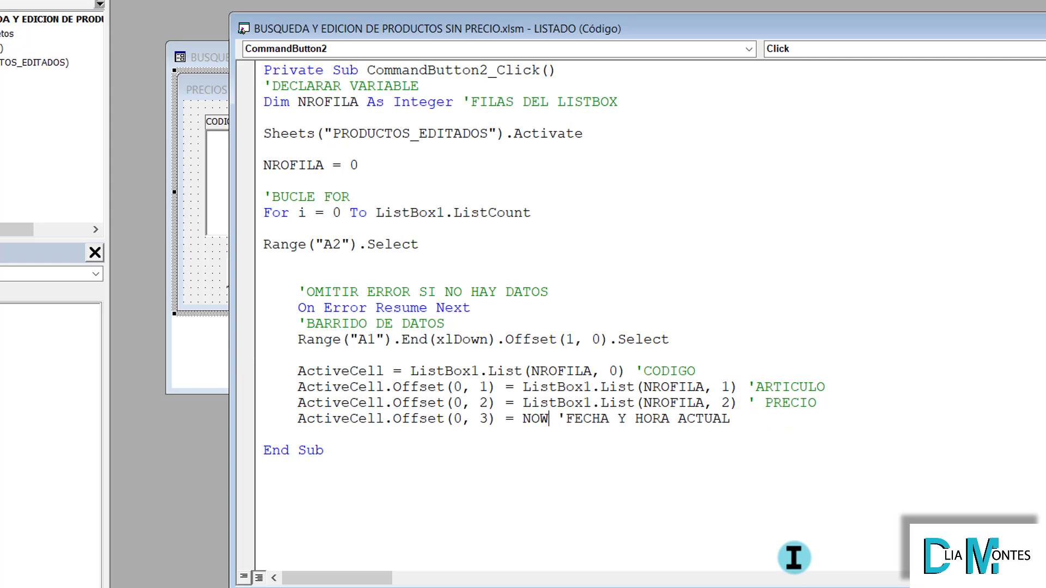
{"action": "left_click", "coordinate": [495, 420]}
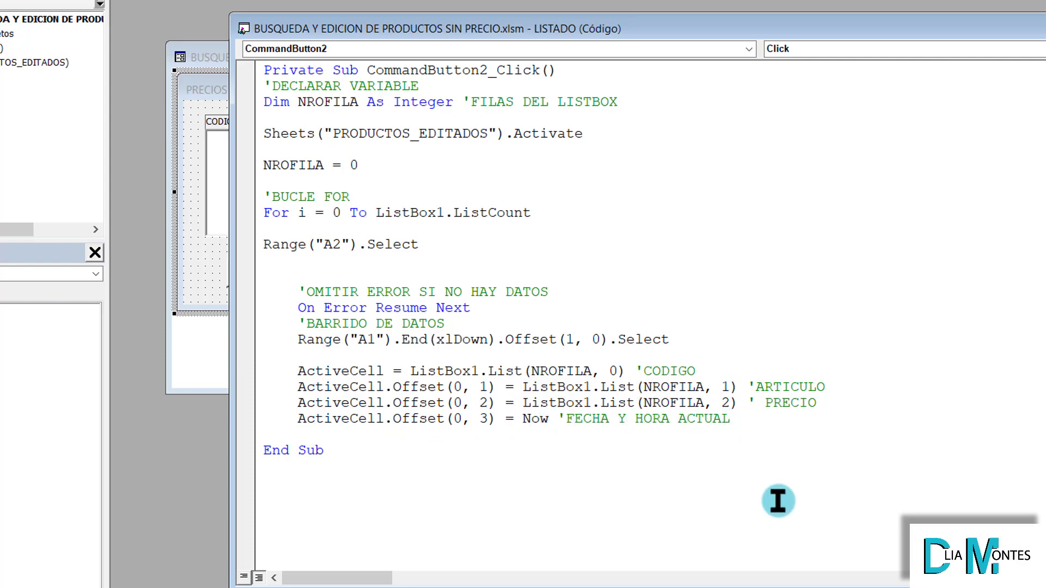
Step: Add a line below writing ListBox1.List(NROFILA, 3) into Offset(0, 4), commented 'USUARIO
{"action": "key", "text": "Down"}
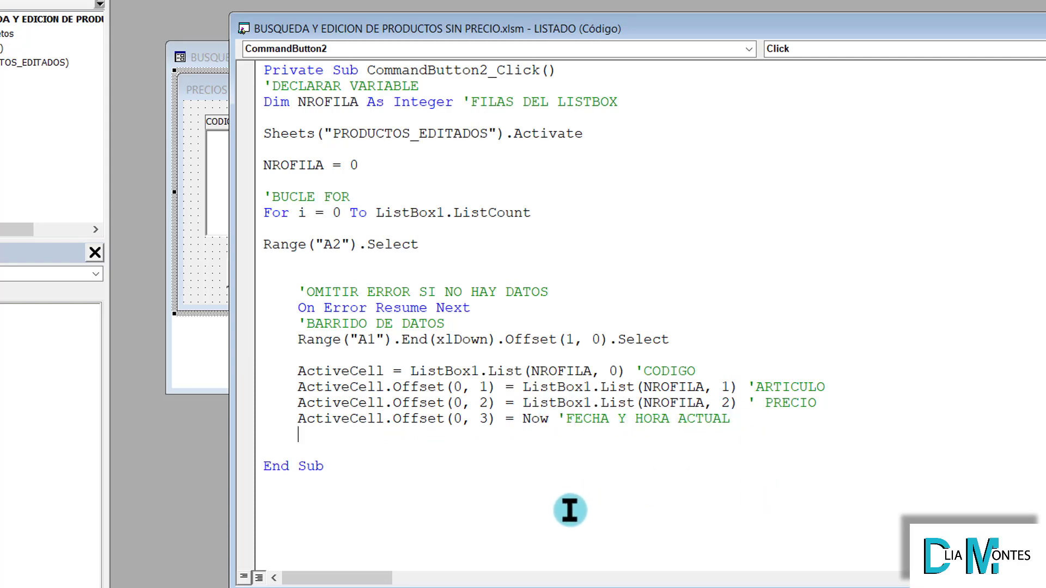
{"action": "type", "text": "ActiveCell.Offset(0, 1) = ListBox1.List(NROFILA, 1)"}
{"action": "left_click", "coordinate": [504, 434]}
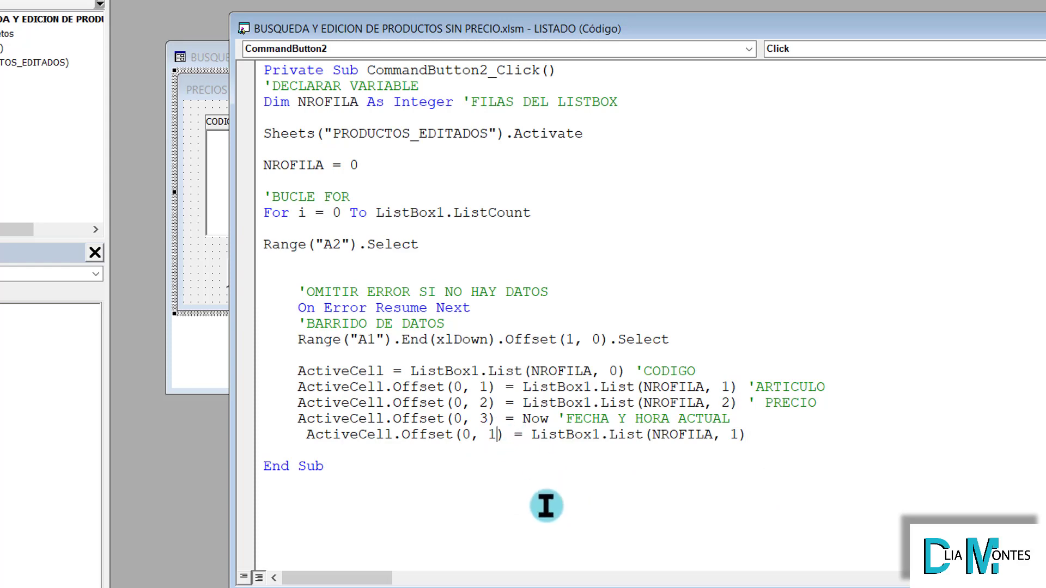
{"action": "left_click", "coordinate": [489, 418]}
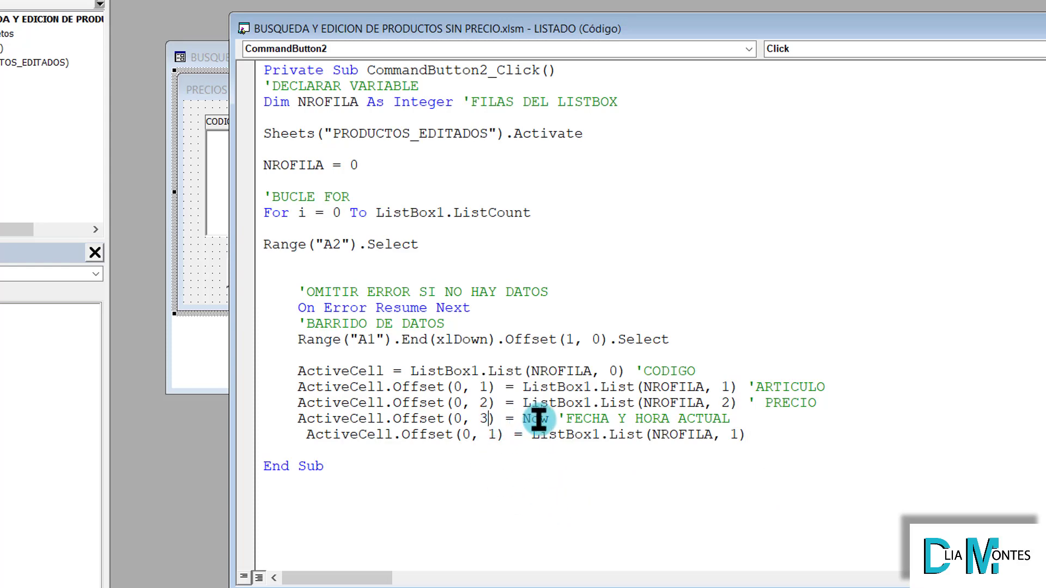
{"action": "left_click", "coordinate": [496, 434]}
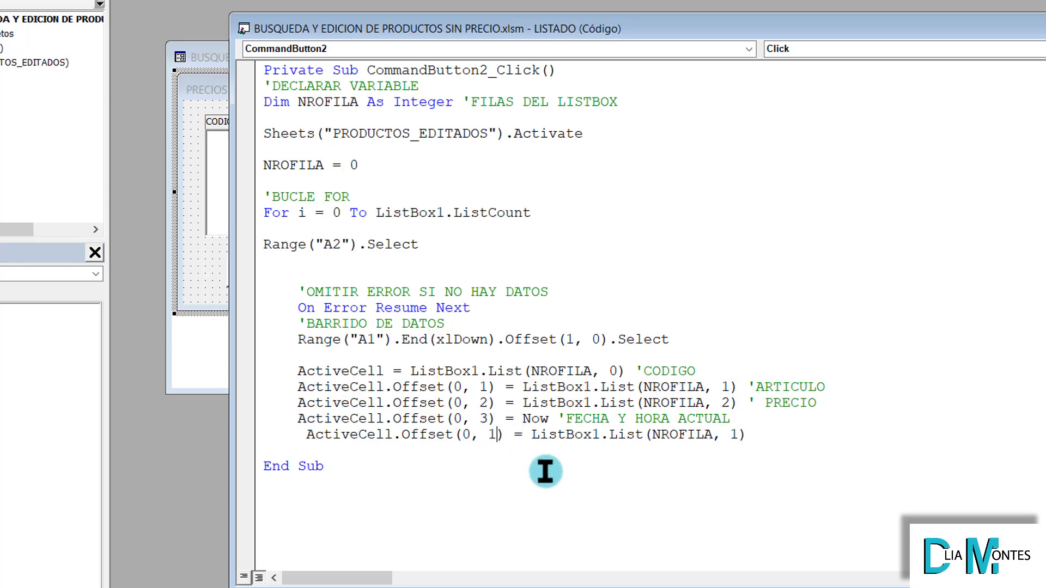
{"action": "key", "text": "BackSpace"}
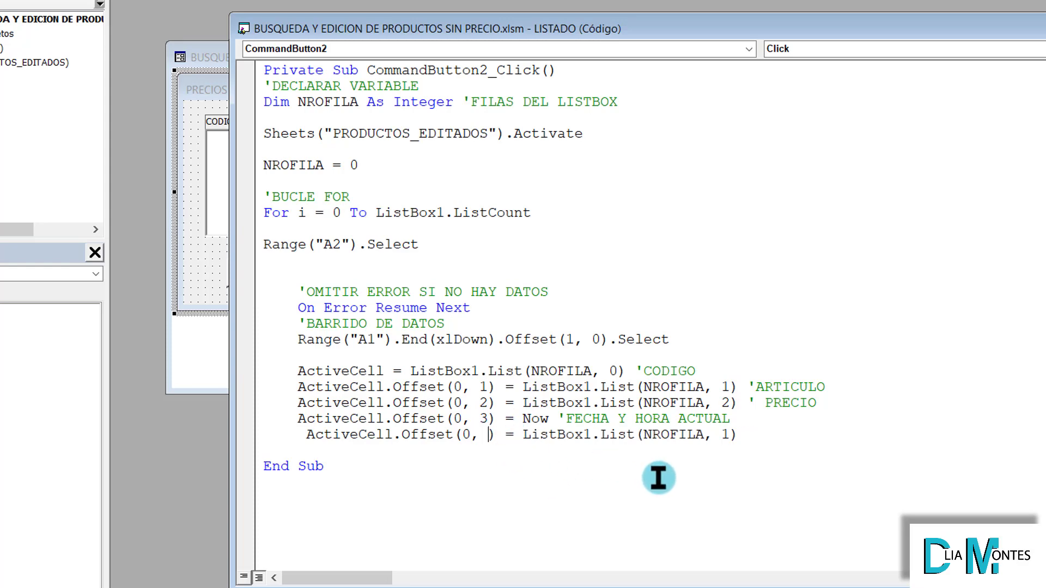
{"action": "type", "text": "4"}
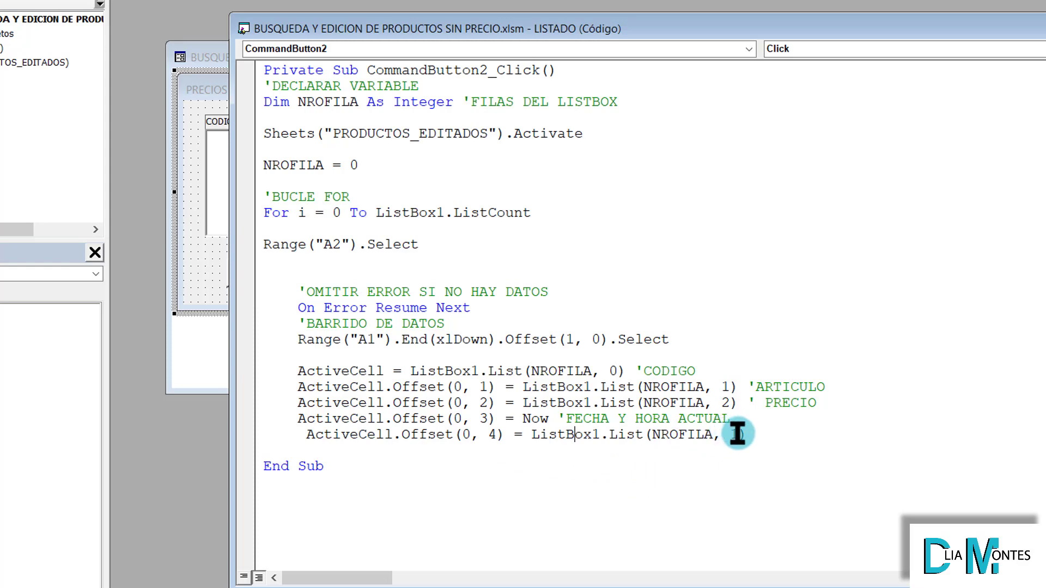
{"action": "double_click", "coordinate": [733, 434]}
{"action": "type", "text": "3"}
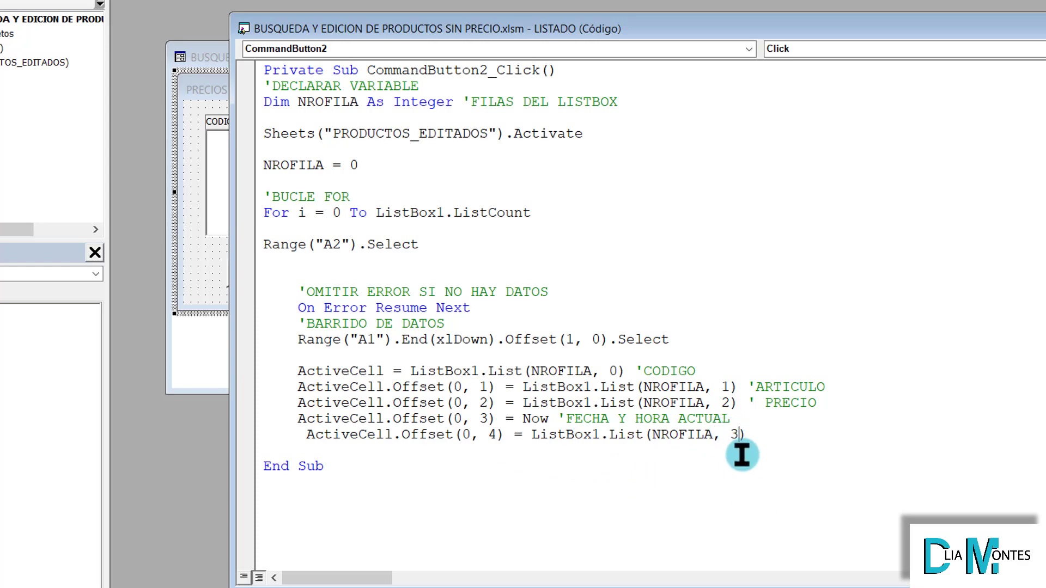
{"action": "mouse_move", "coordinate": [585, 32]}
{"action": "left_mouse_down"}
{"action": "mouse_move", "coordinate": [584, 229]}
{"action": "mouse_move", "coordinate": [528, 35]}
{"action": "left_mouse_up"}
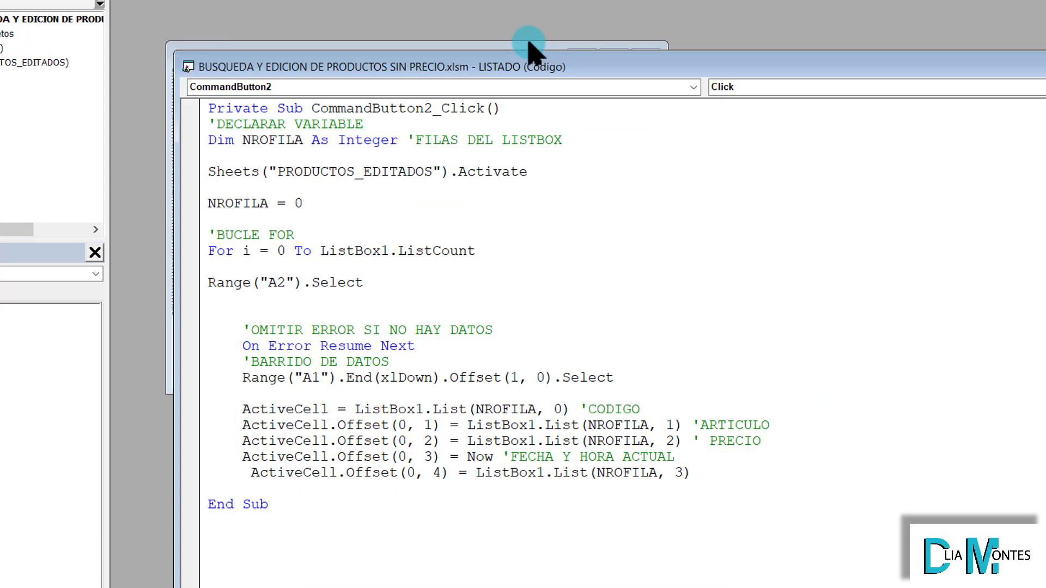
{"action": "left_click", "coordinate": [688, 439]}
{"action": "type", "text": "'USUARIO"}
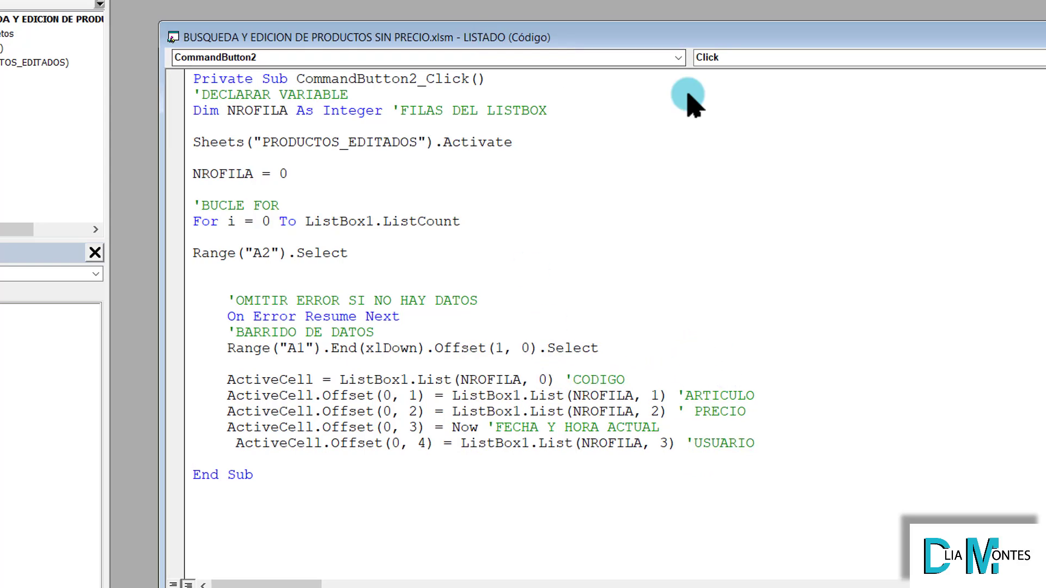
{"action": "left_click_drag", "start_coordinate": [512, 34], "coordinate": [689, 154]}
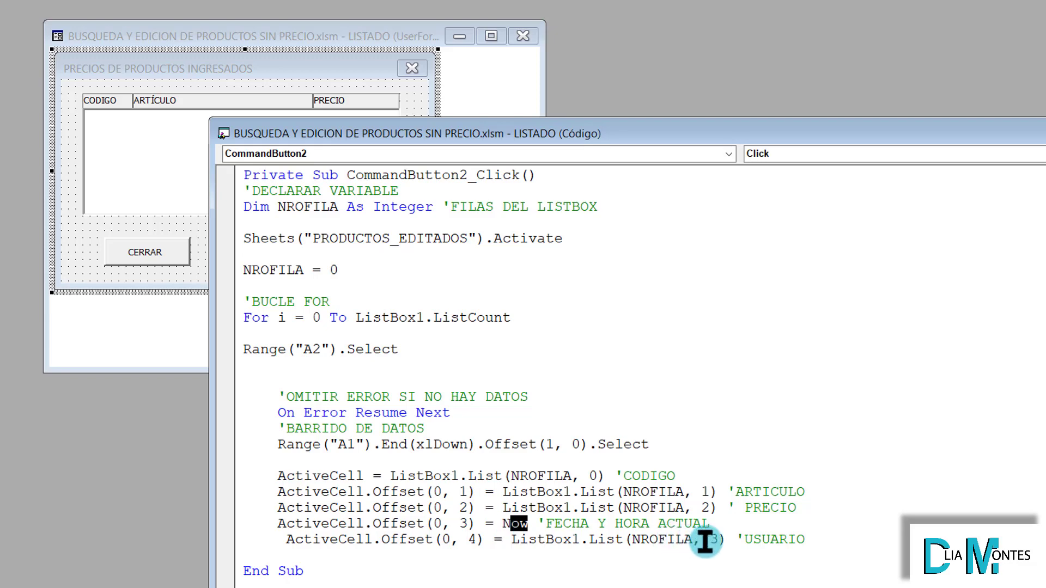
Step: Fix the USUARIO line's indent, then add NROFILA = NROFILA + 1 and Next i before End Sub
{"action": "left_click_drag", "start_coordinate": [698, 539], "coordinate": [621, 539]}
{"action": "left_click", "coordinate": [745, 541]}
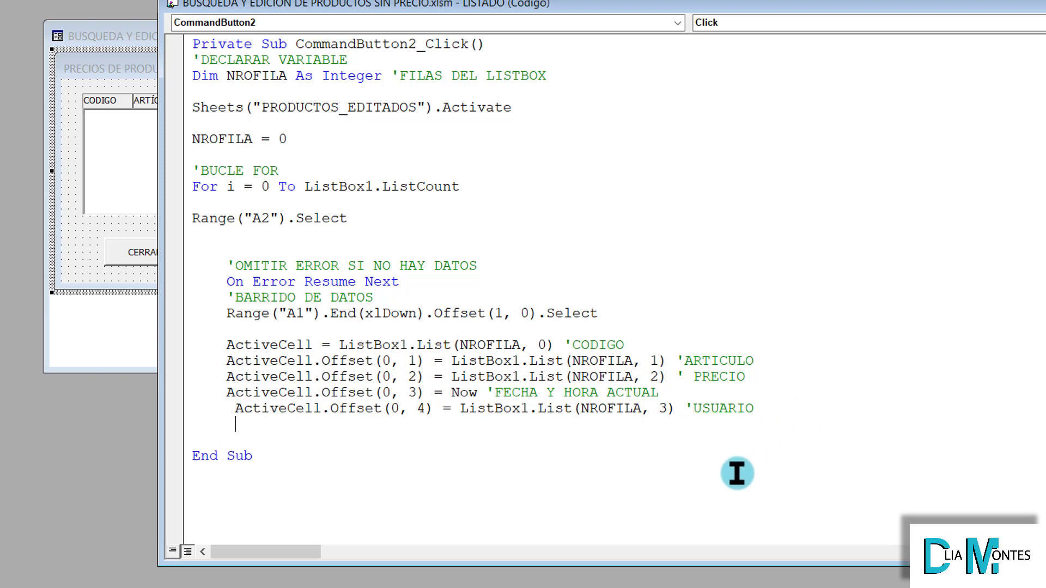
{"action": "key", "text": "BackSpace"}
{"action": "type", "text": "NROFILA=NROFILA+"}
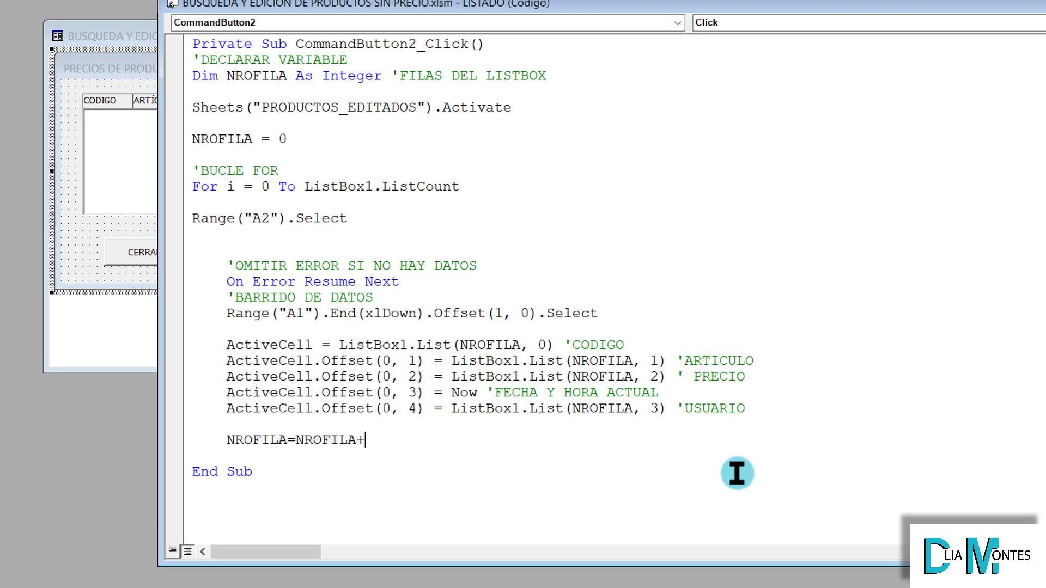
{"action": "type", "text": "1"}
{"action": "key", "text": "Return"}
{"action": "type", "text": "NEXT"}
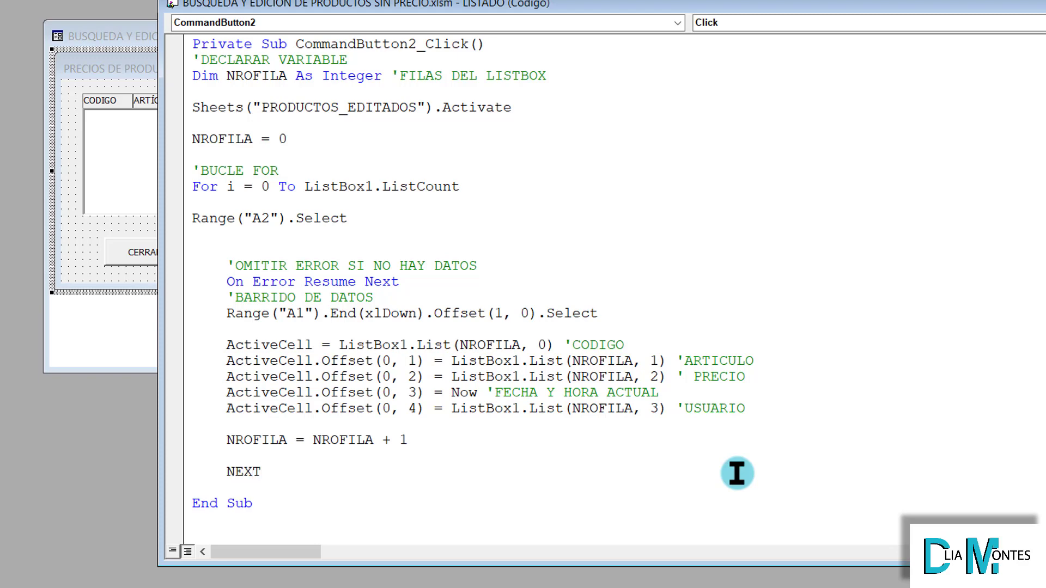
{"action": "type", "text": "i"}
{"action": "key", "text": "Return"}
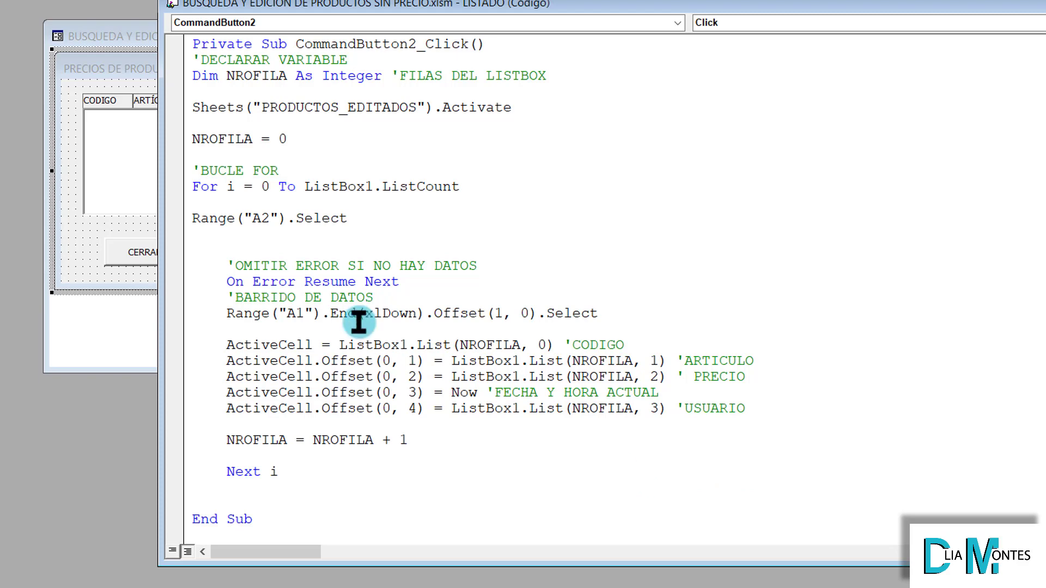
{"action": "left_click", "coordinate": [340, 408]}
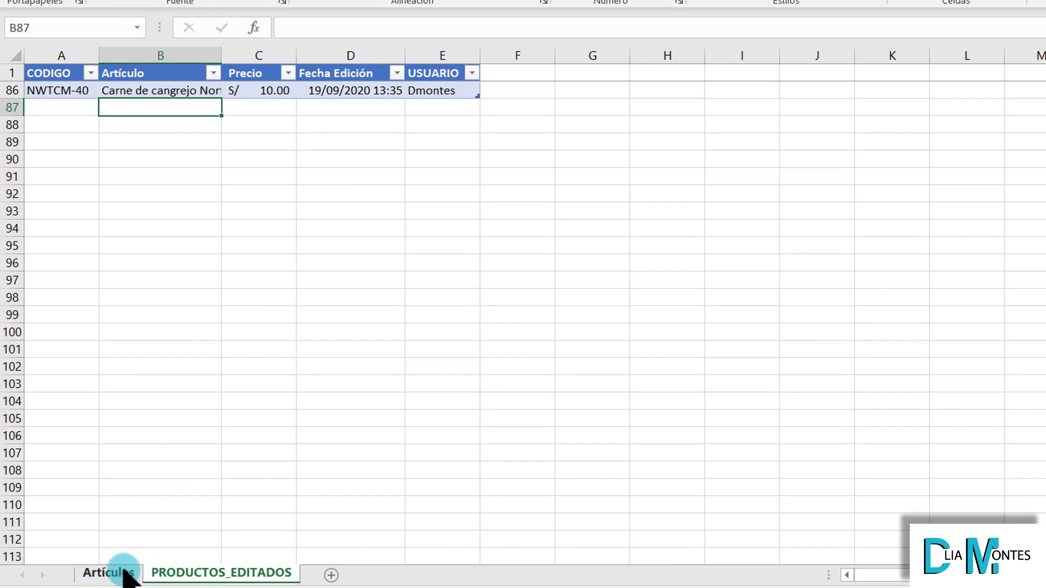
Step: Clear the prices in D5 and D9 on the Artículos sheet
{"action": "left_click", "coordinate": [108, 572]}
{"action": "left_click", "coordinate": [582, 142]}
{"action": "key", "text": "Delete"}
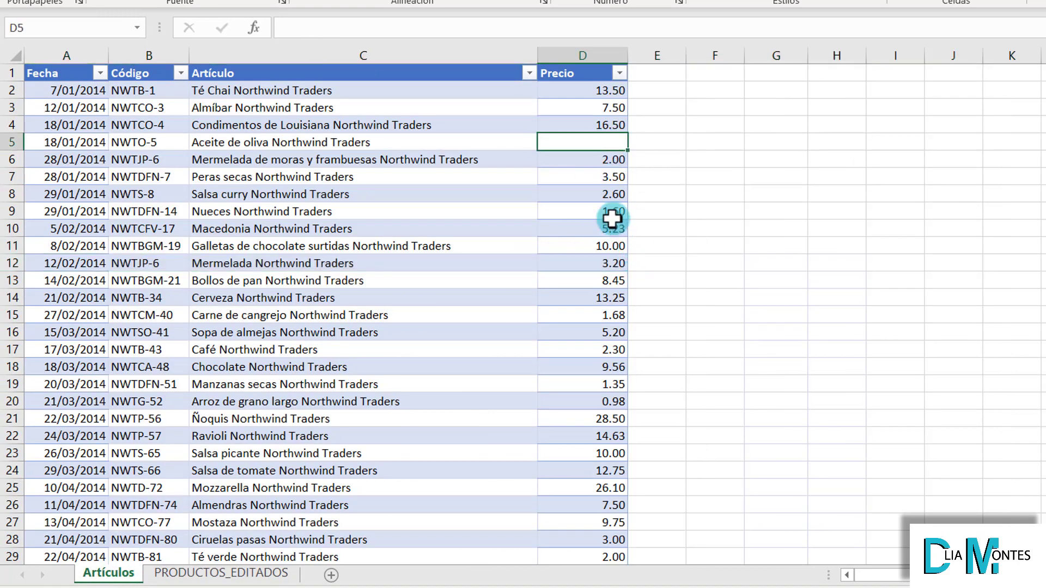
{"action": "left_click", "coordinate": [612, 213]}
{"action": "key", "text": "Delete"}
{"action": "left_click", "coordinate": [658, 245]}
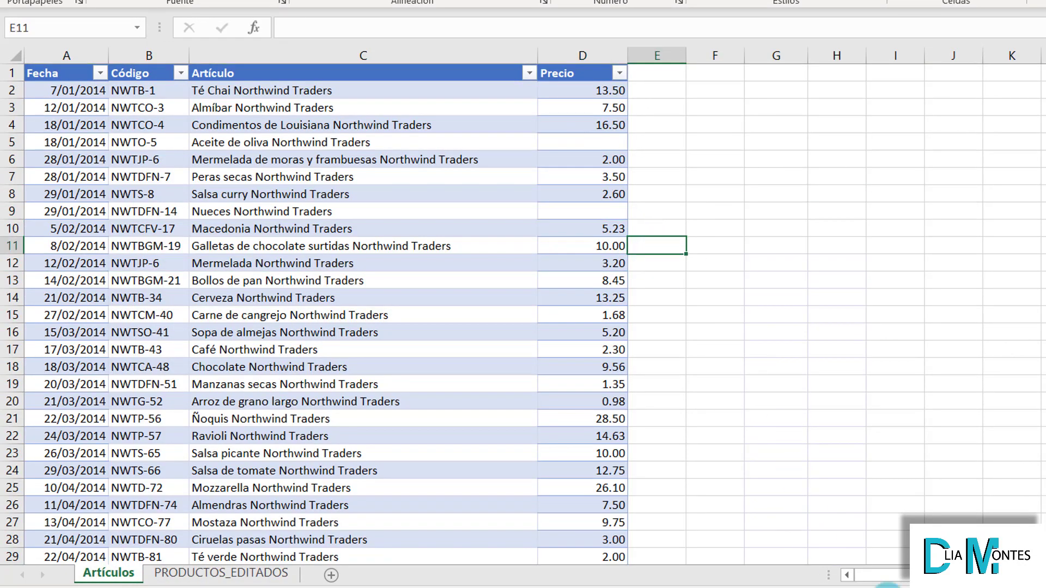
Step: Review the introducir_precio procedure in Módulo1 of the VBA editor
{"action": "key", "text": "alt+F11"}
{"action": "double_click", "coordinate": [87, 104]}
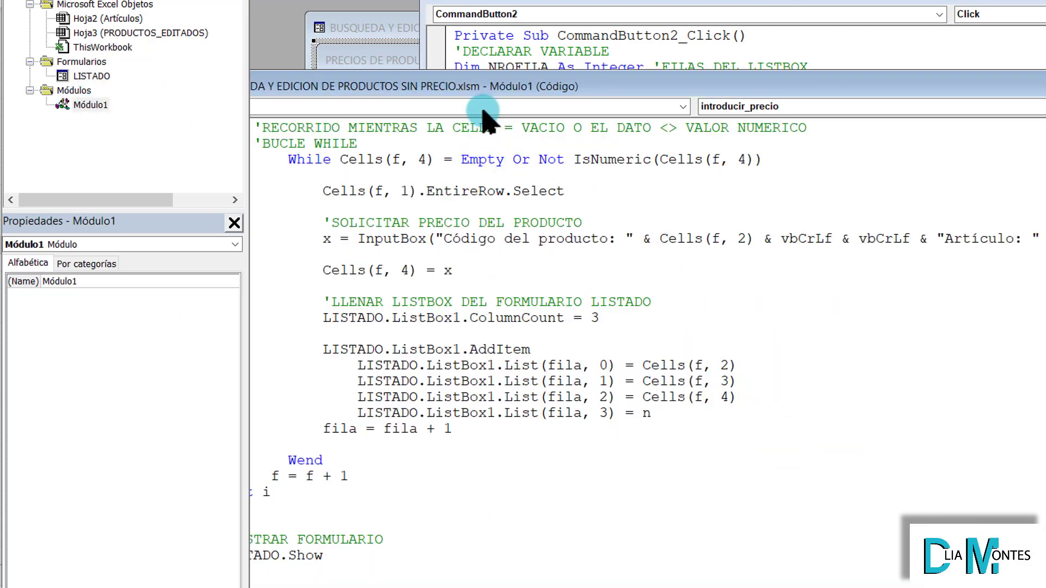
{"action": "left_click_drag", "start_coordinate": [482, 109], "coordinate": [566, 75]}
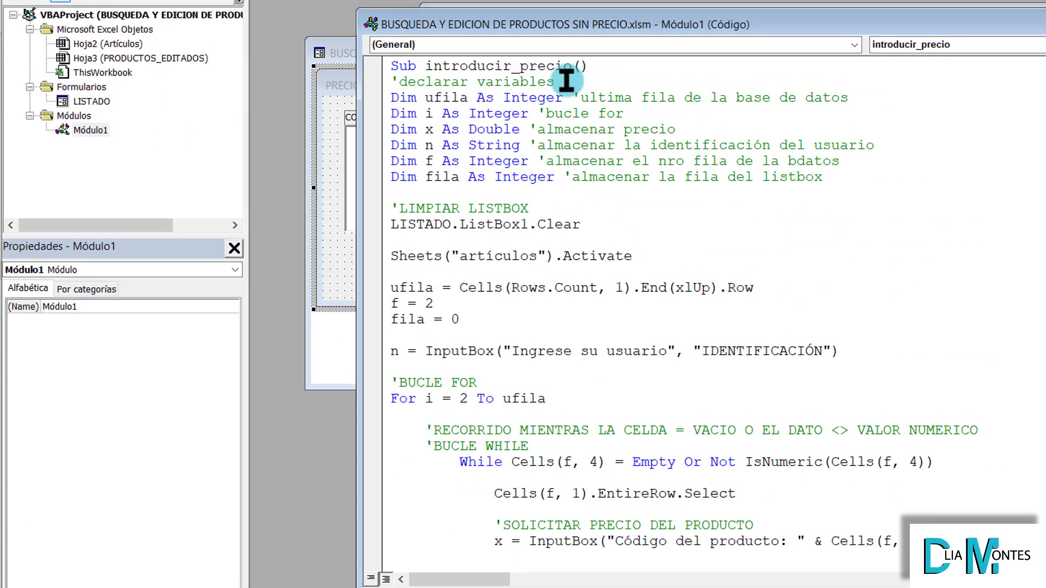
{"action": "left_click_drag", "start_coordinate": [561, 18], "coordinate": [500, 11]}
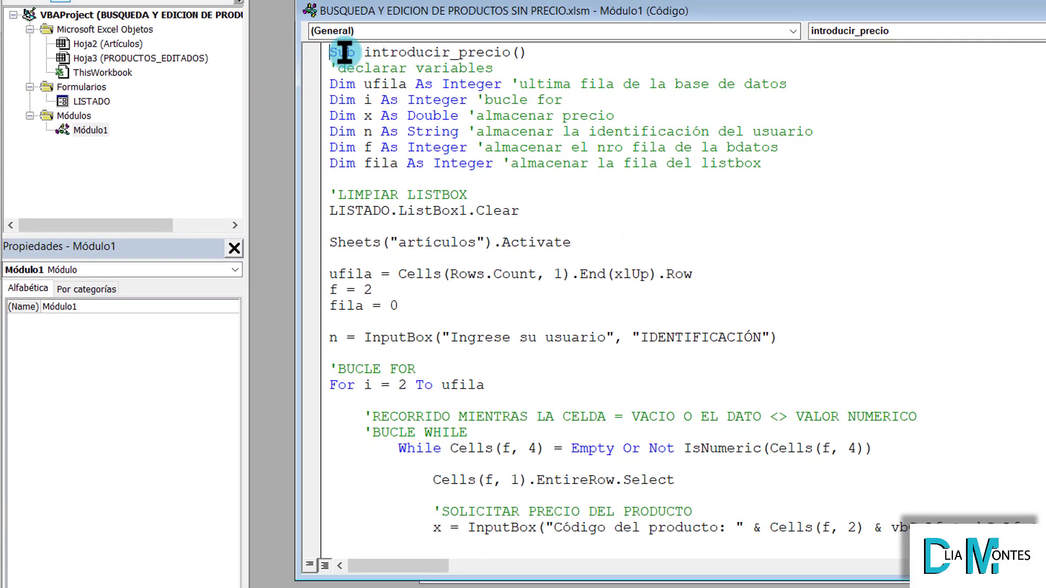
{"action": "left_click_drag", "start_coordinate": [330, 52], "coordinate": [524, 51]}
{"action": "left_click", "coordinate": [494, 68]}
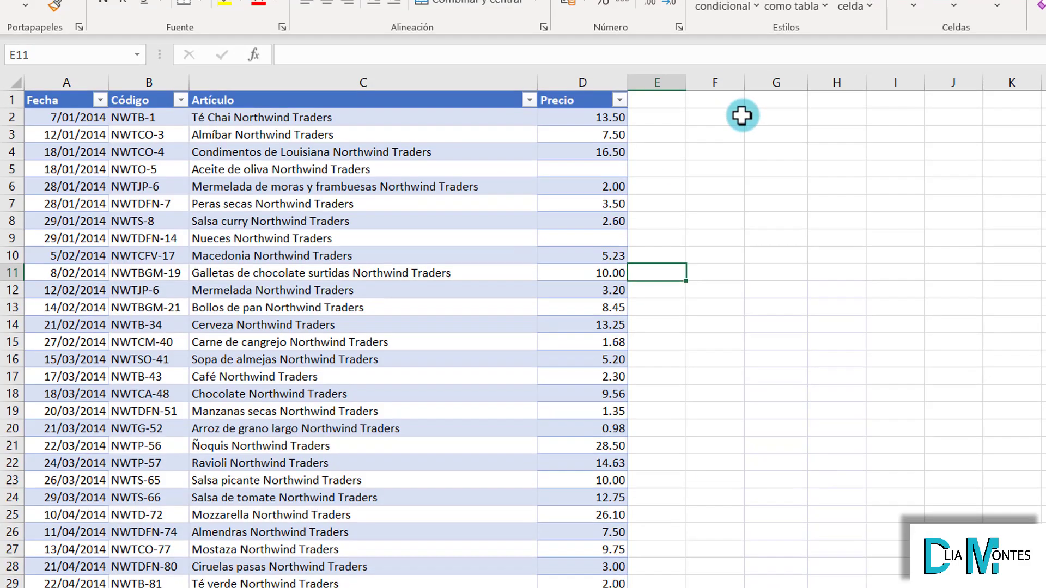
{"action": "left_click", "coordinate": [727, 166]}
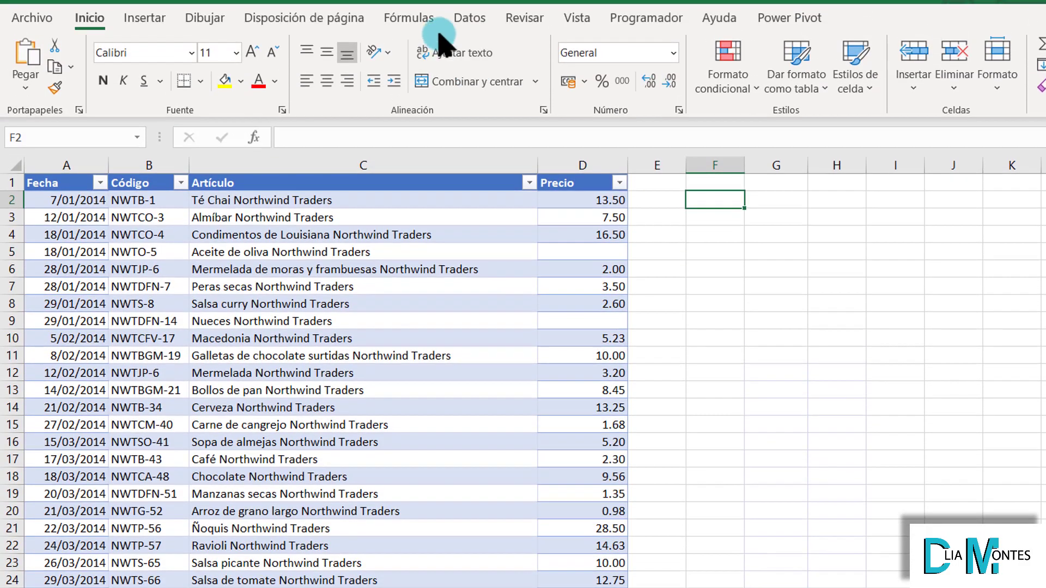
Step: Draw a form button over F2:H3 on the Artículos sheet and assign it the introducir_precio macro
{"action": "left_click", "coordinate": [468, 21]}
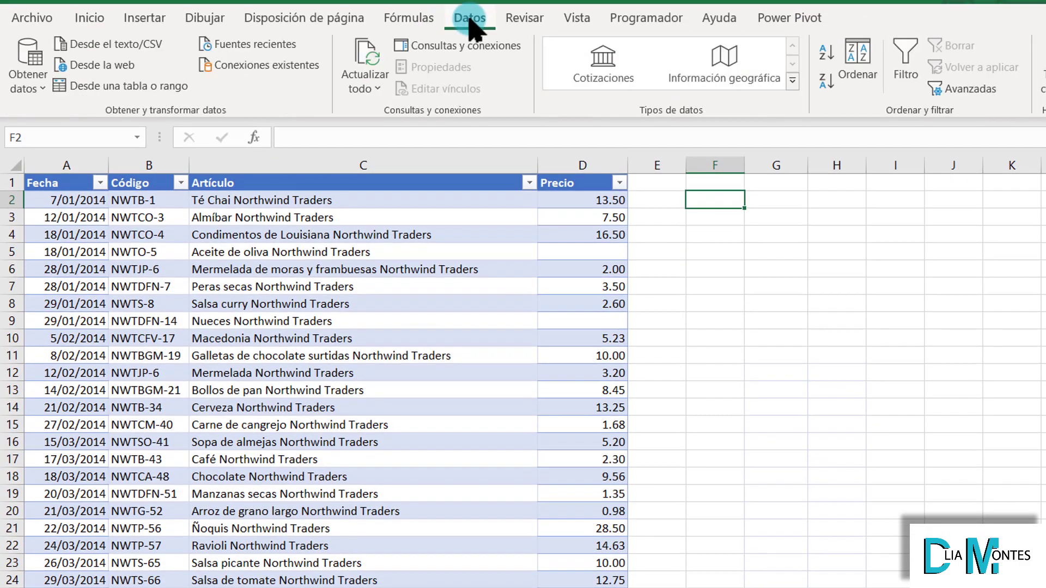
{"action": "left_click", "coordinate": [646, 21]}
{"action": "left_click", "coordinate": [503, 82]}
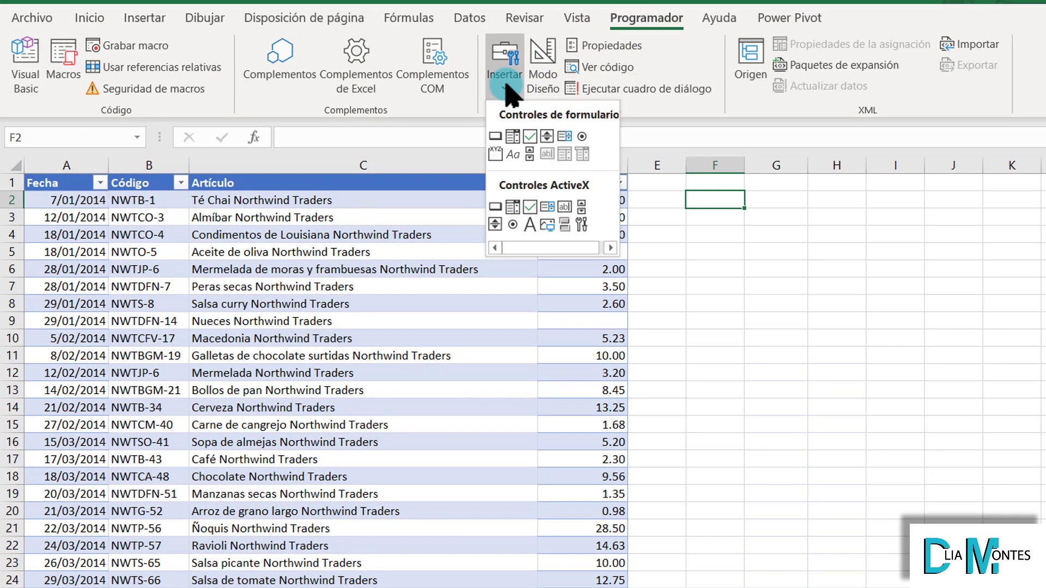
{"action": "left_click", "coordinate": [496, 137]}
{"action": "left_click_drag", "start_coordinate": [778, 211], "coordinate": [848, 210]}
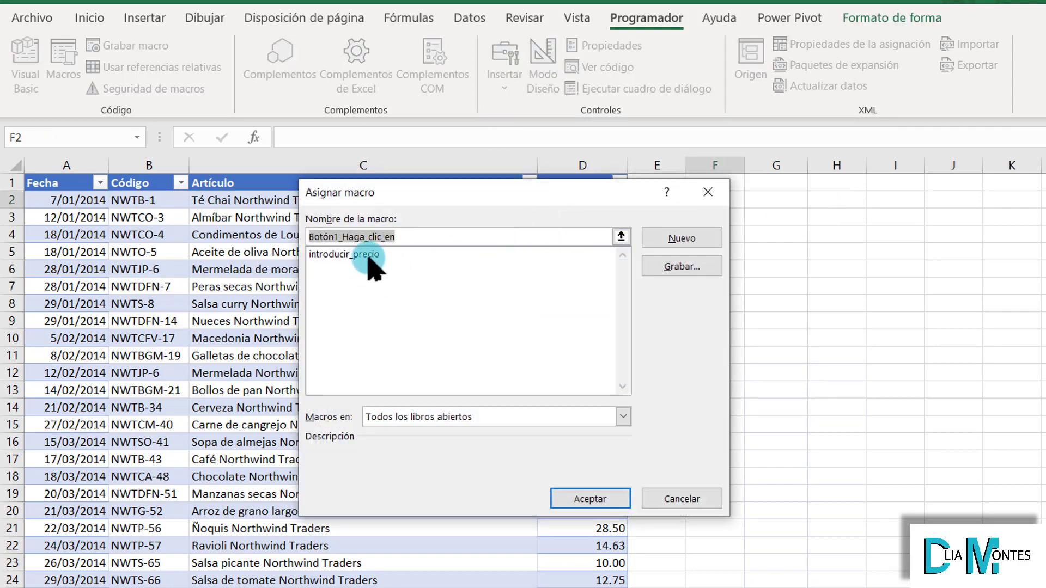
{"action": "left_click", "coordinate": [361, 254]}
{"action": "double_click", "coordinate": [360, 254]}
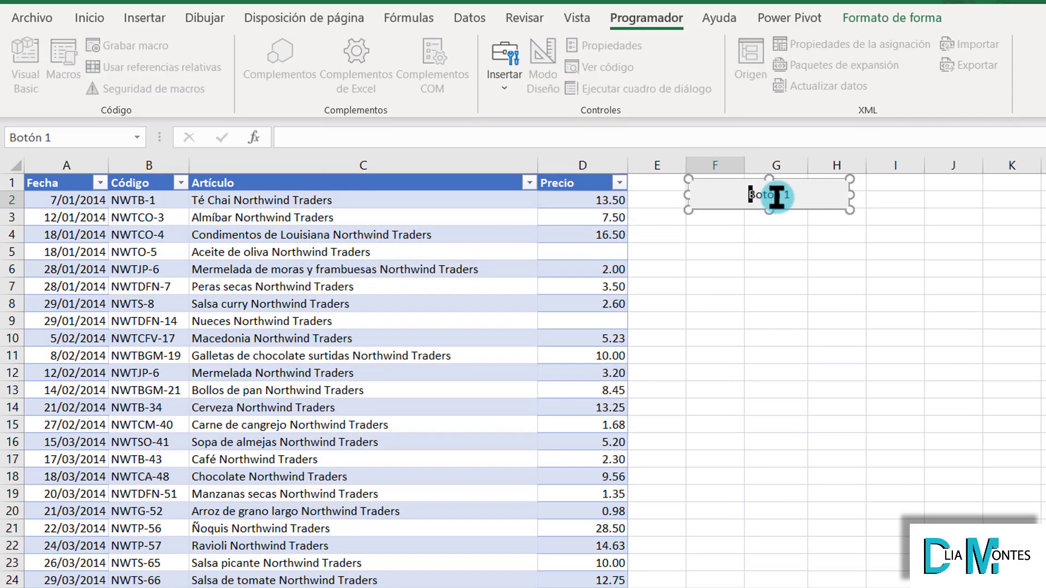
Step: Change the button's caption from 'Botón 1' to 'Introducir precio'
{"action": "left_click", "coordinate": [795, 186]}
{"action": "key", "text": "Delete"}
{"action": "key", "text": "Delete"}
{"action": "key", "text": "Delete"}
{"action": "key", "text": "Delete"}
{"action": "key", "text": "Delete"}
{"action": "key", "text": "Delete"}
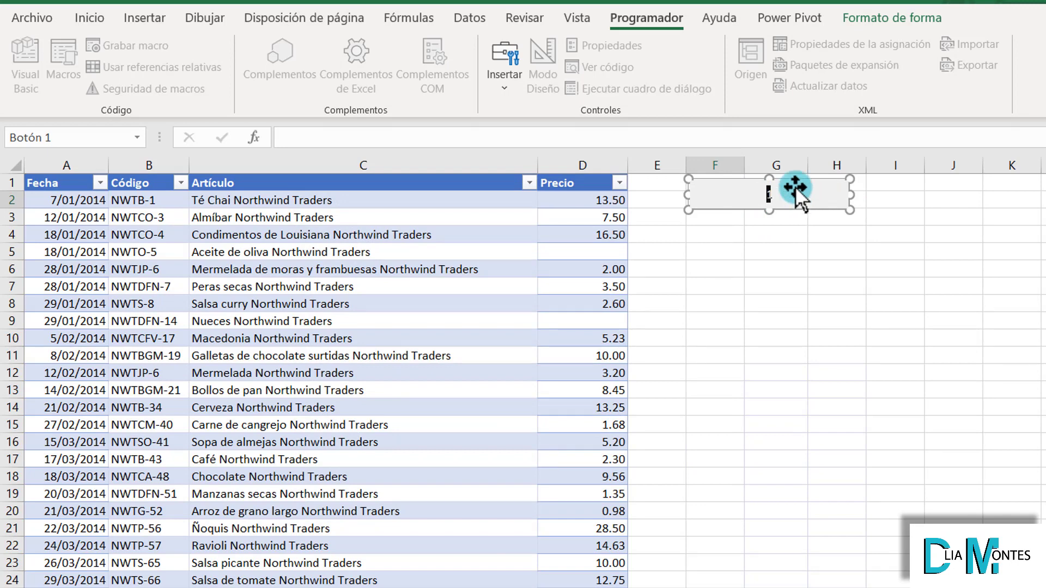
{"action": "type", "text": "Introducir precio"}
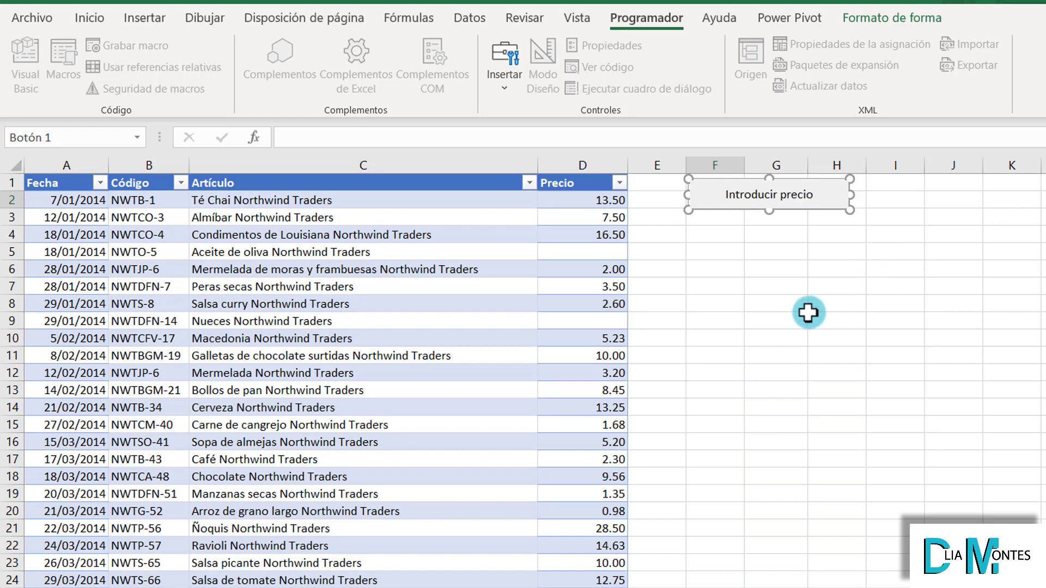
{"action": "left_click", "coordinate": [801, 321]}
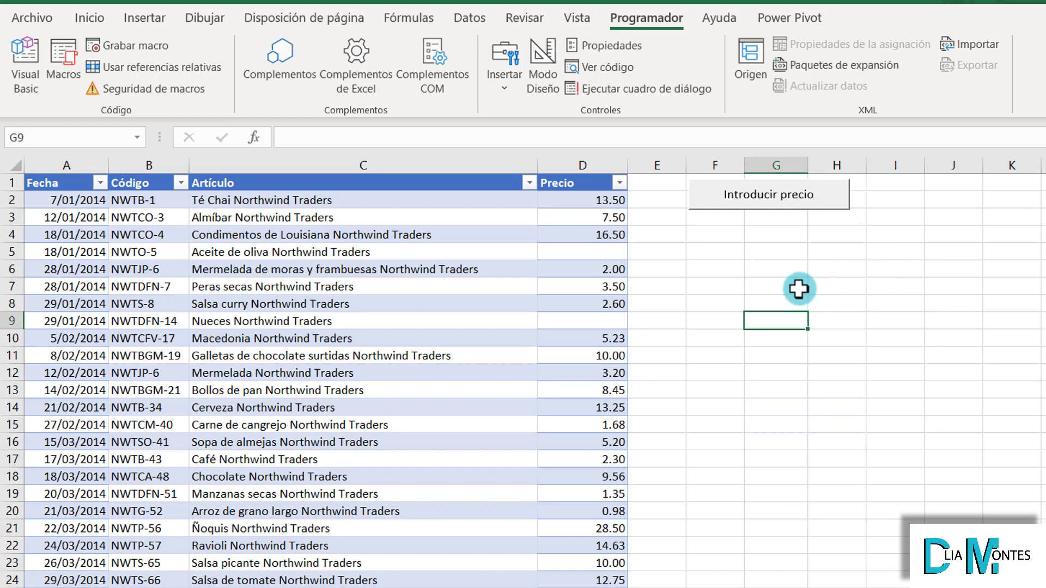
Step: Run the Introducir precio macro, enter the user name, and give prices 2.3 for NWTO-5 and 1.85 for NWTDFN-14
{"action": "left_click", "coordinate": [753, 199]}
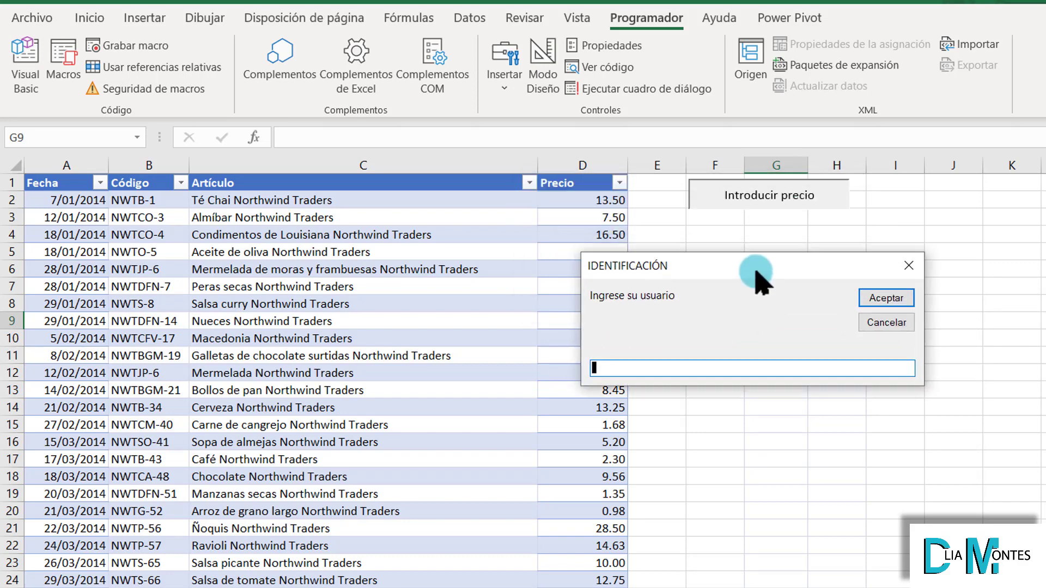
{"action": "left_click_drag", "start_coordinate": [755, 271], "coordinate": [775, 252]}
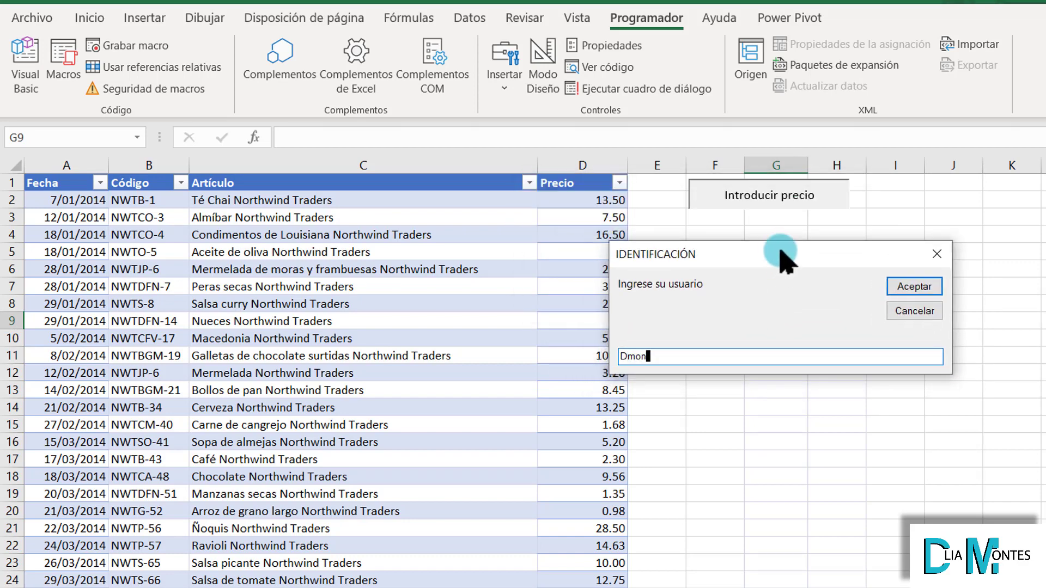
{"action": "key", "text": "Return"}
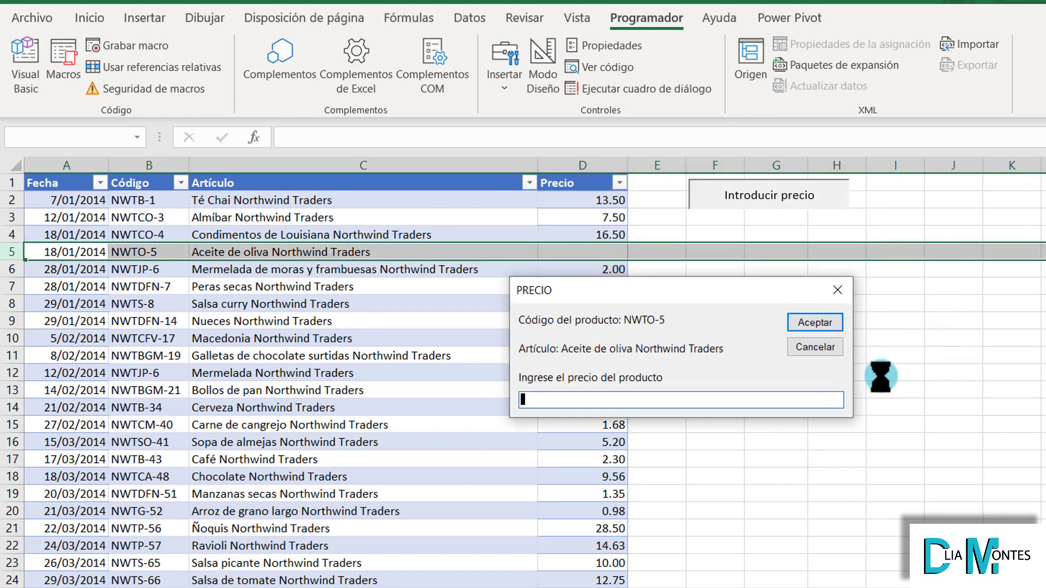
{"action": "key", "text": "Return"}
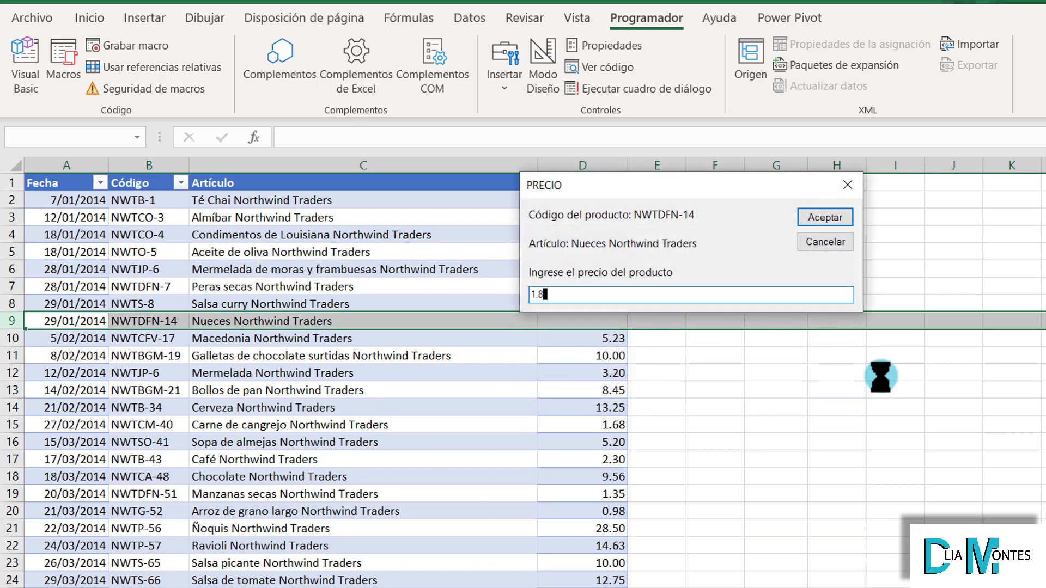
{"action": "key", "text": "Return"}
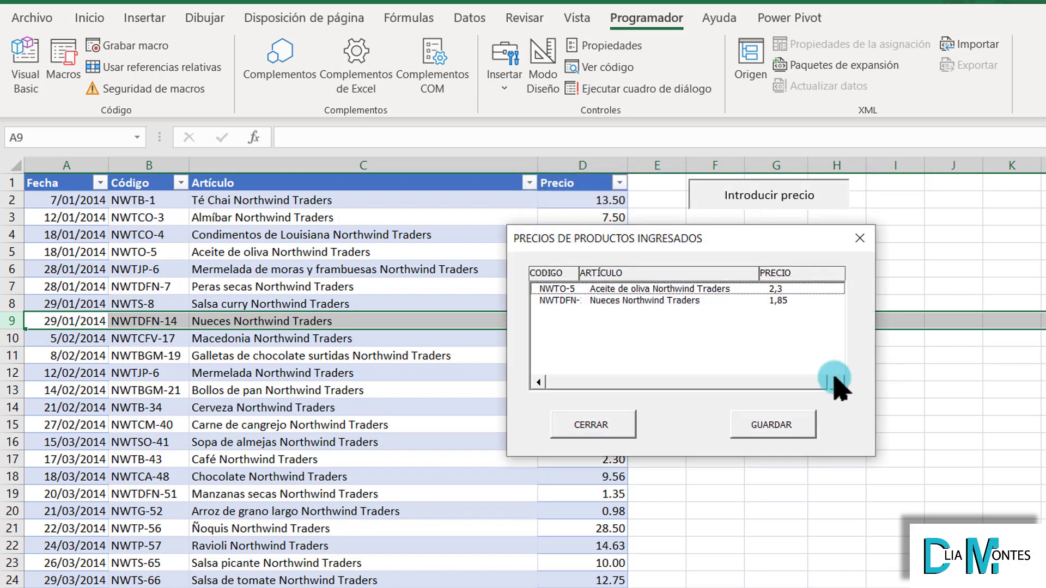
{"action": "left_click_drag", "start_coordinate": [671, 251], "coordinate": [559, 242]}
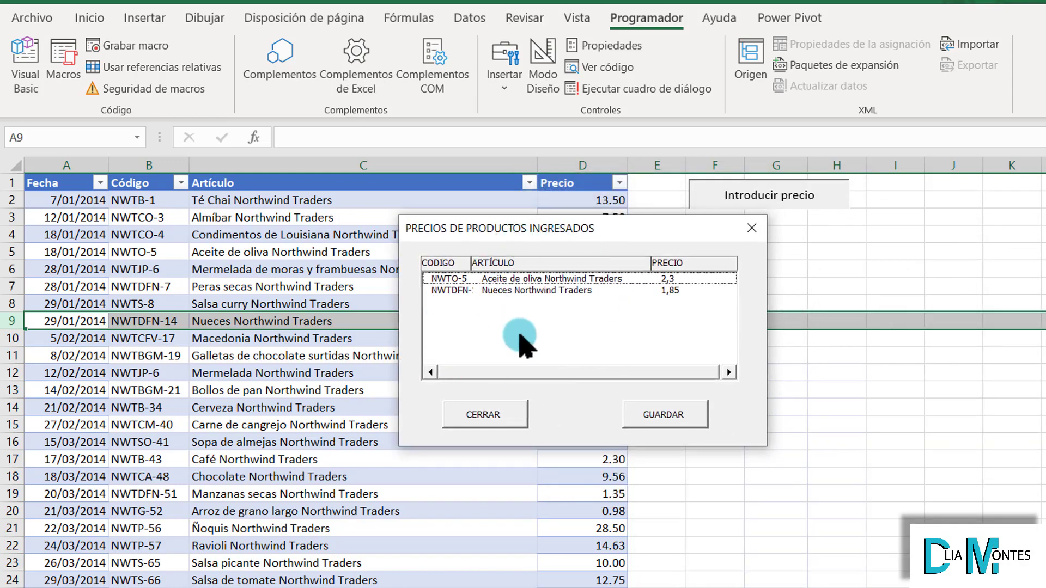
{"action": "left_click", "coordinate": [498, 281]}
{"action": "left_click", "coordinate": [501, 292]}
{"action": "left_click", "coordinate": [588, 280]}
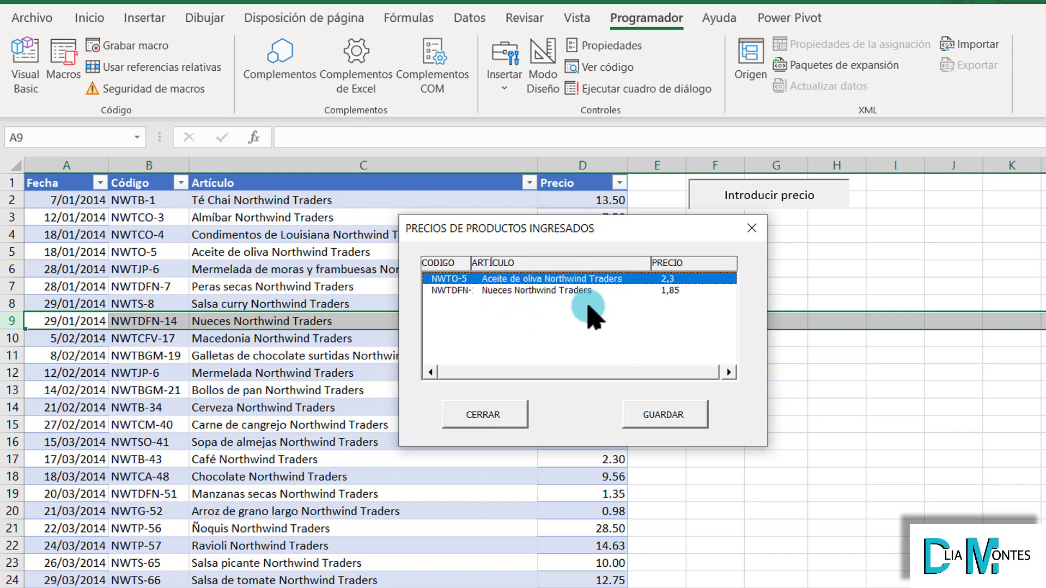
{"action": "left_click", "coordinate": [652, 417]}
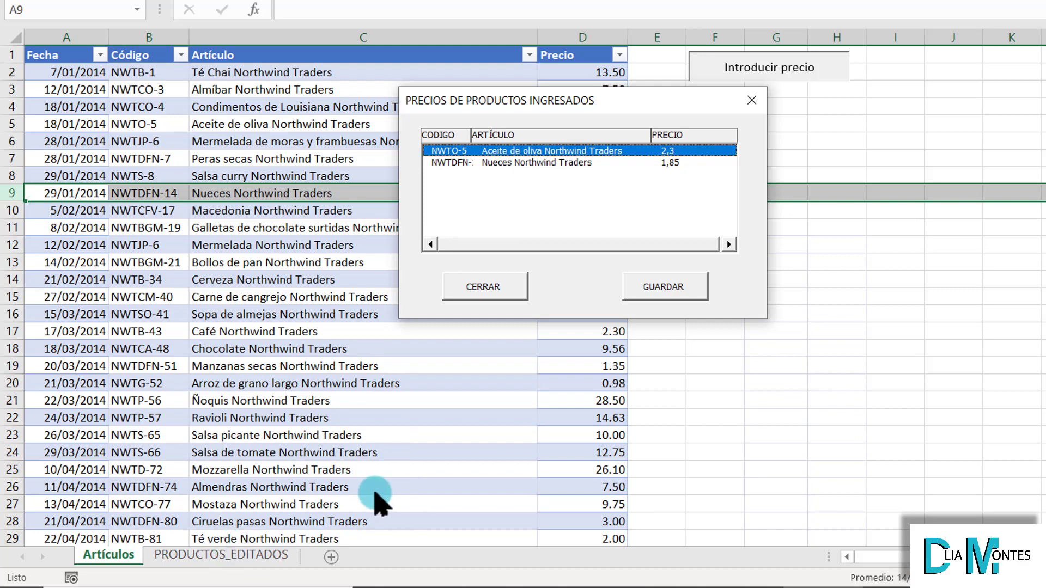
Step: Save with GUARDAR, verify NWTO-5 and NWTDFN-14 in PRODUCTOS_EDITADOS rows 87–88, and close the form
{"action": "left_click", "coordinate": [651, 291]}
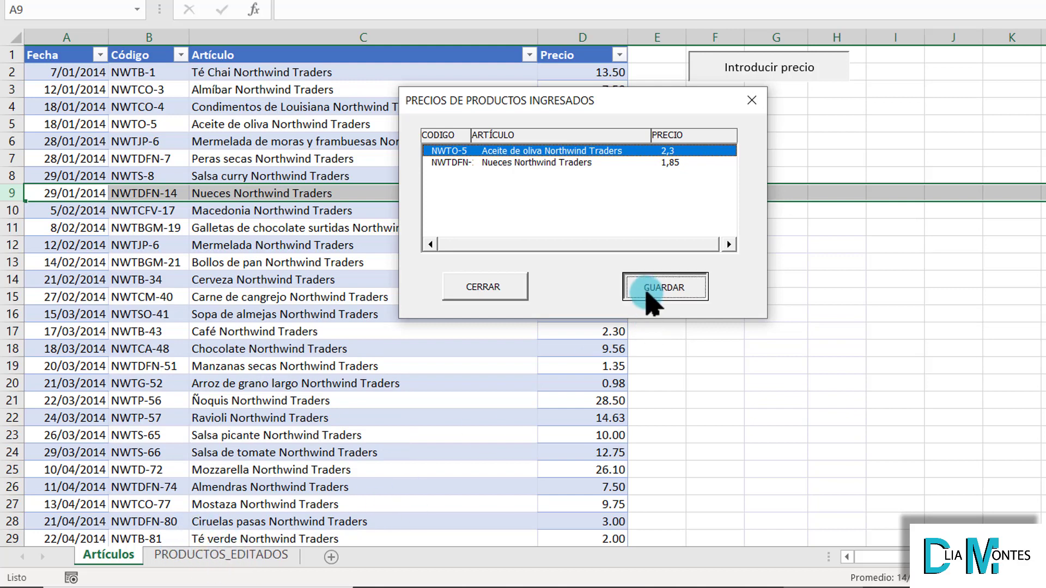
{"action": "left_click_drag", "start_coordinate": [533, 110], "coordinate": [653, 94]}
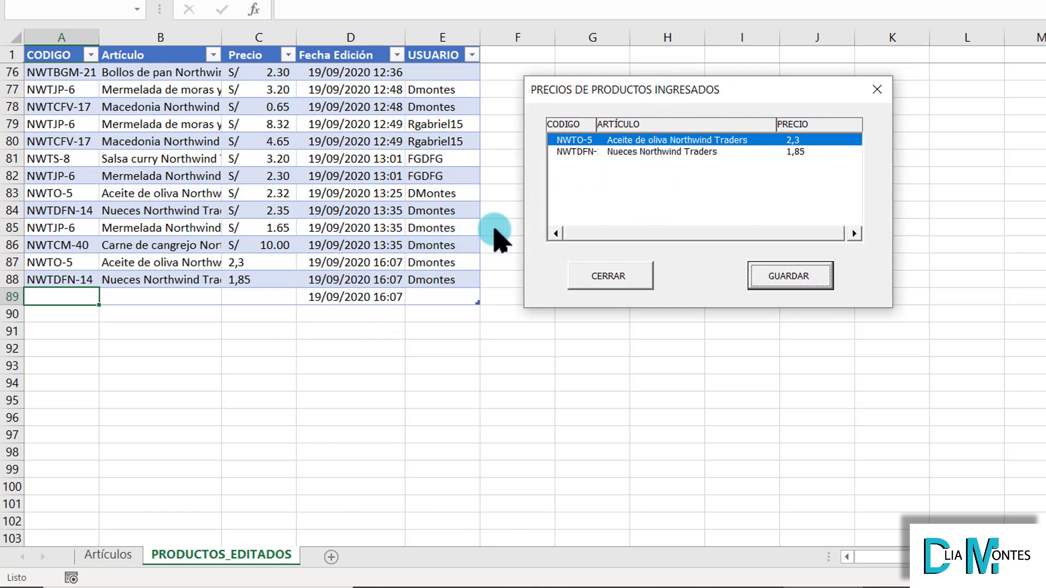
{"action": "left_click", "coordinate": [569, 141]}
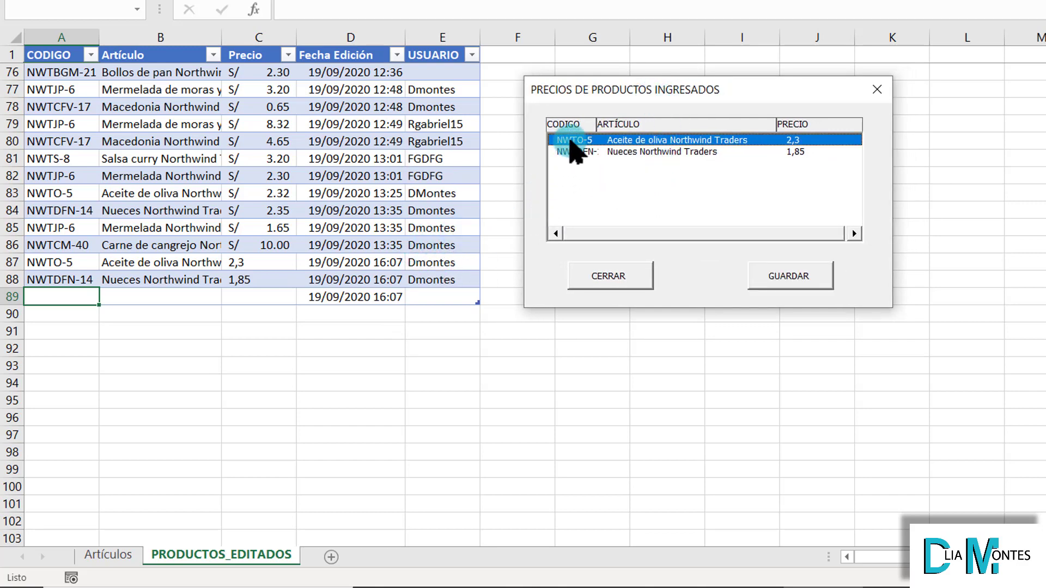
{"action": "left_click", "coordinate": [573, 152]}
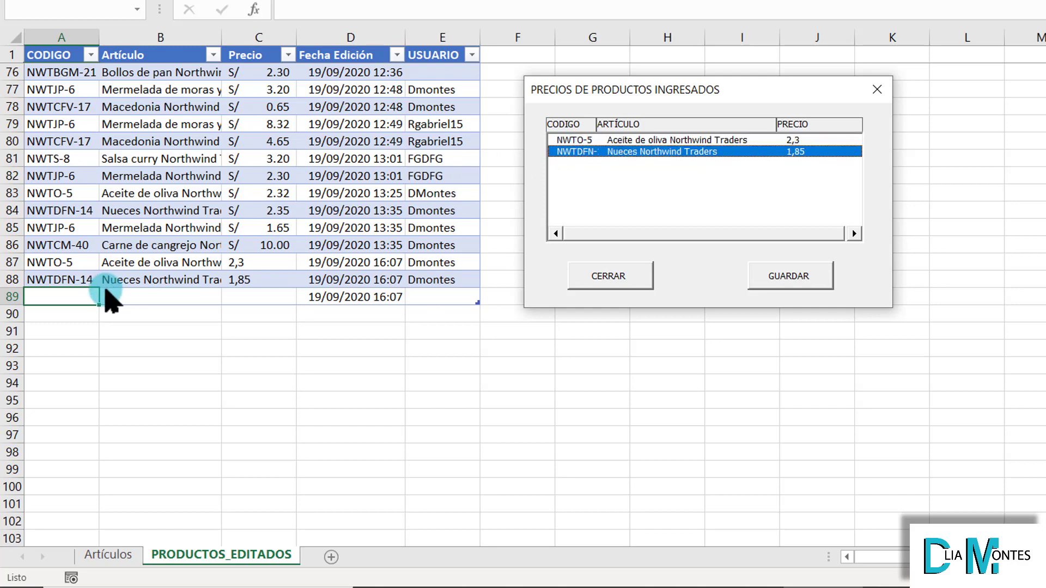
{"action": "left_click", "coordinate": [88, 298]}
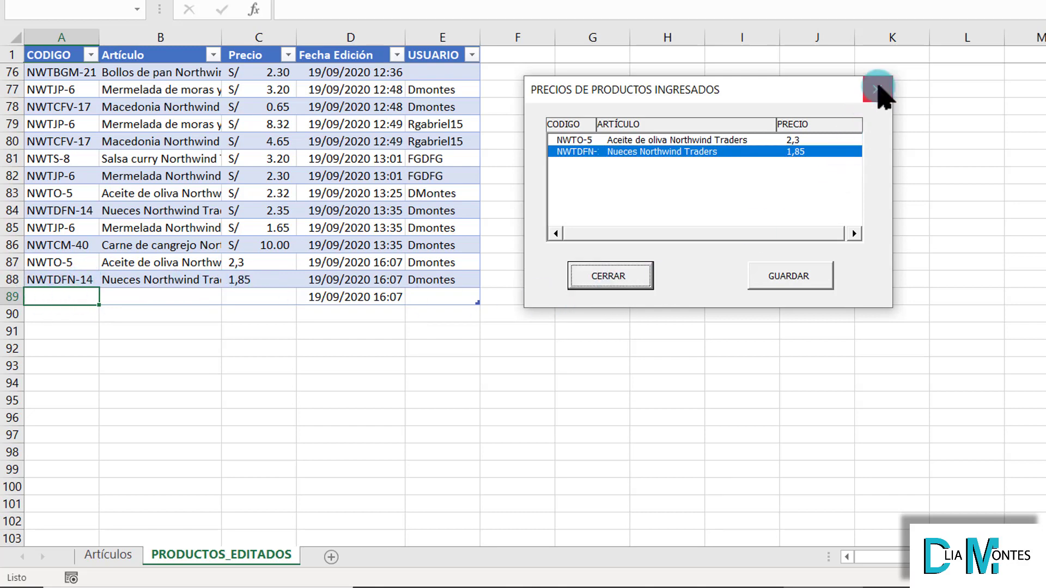
{"action": "left_click", "coordinate": [877, 88]}
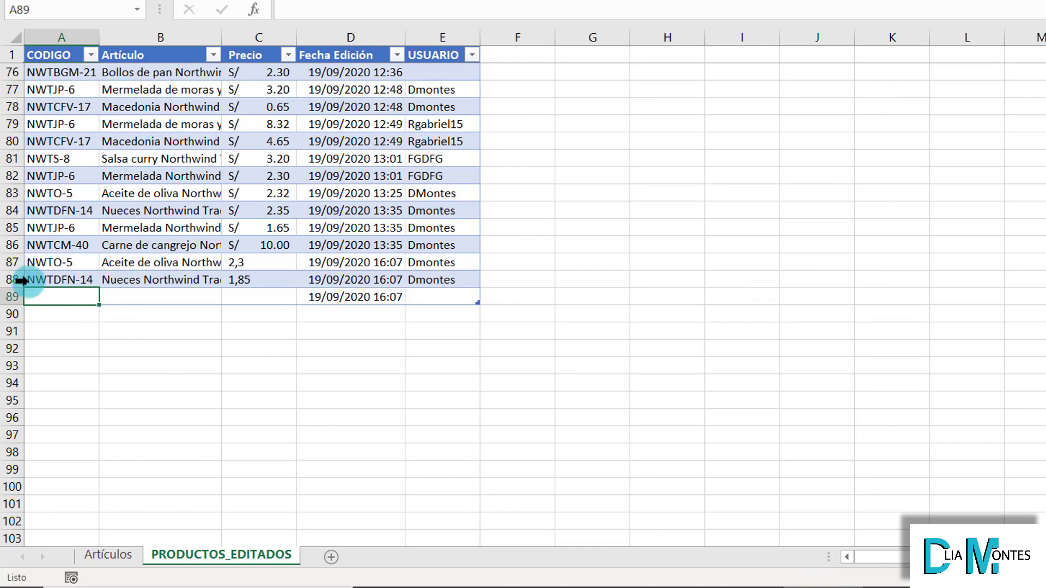
Step: Change the save loop to For i = 1 To ListBox1.ListCount in the maximized LISTADO code window
{"action": "left_click", "coordinate": [5, 295]}
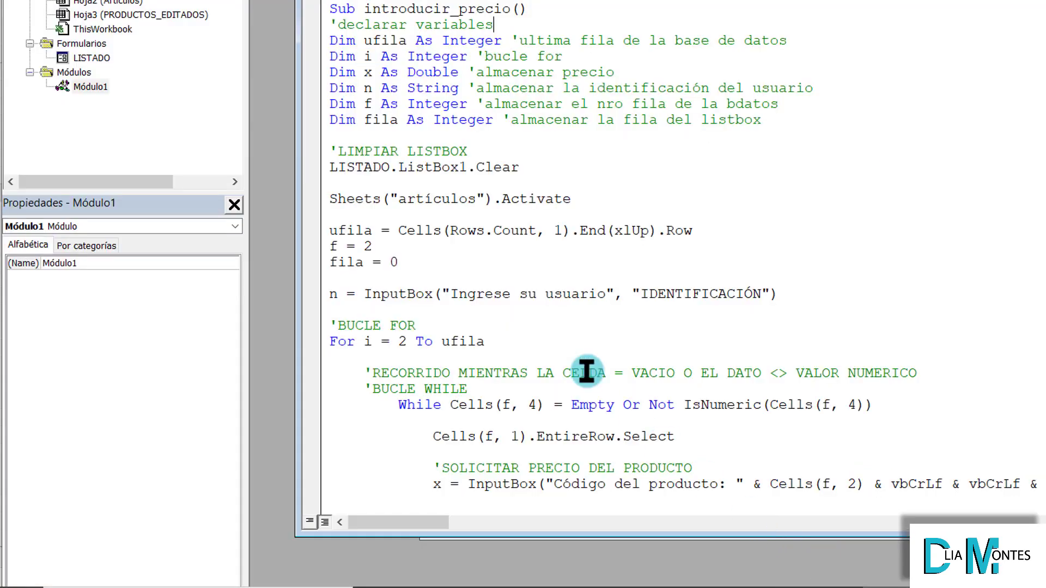
{"action": "scroll", "coordinate": [579, 342], "scroll_direction": "down", "scroll_amount": 2}
{"action": "scroll", "coordinate": [576, 342], "scroll_direction": "up", "scroll_amount": 2}
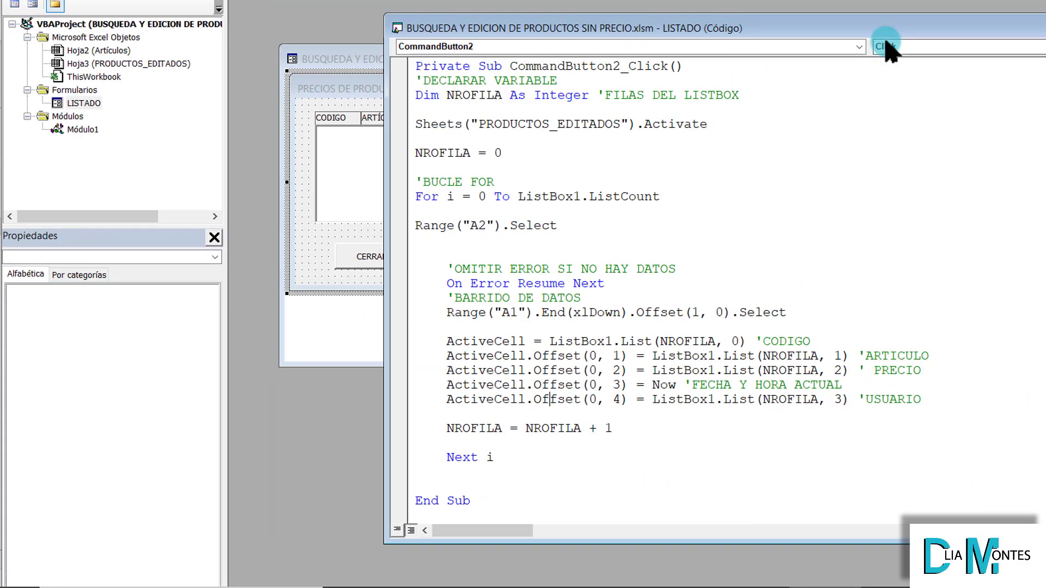
{"action": "double_click", "coordinate": [630, 26]}
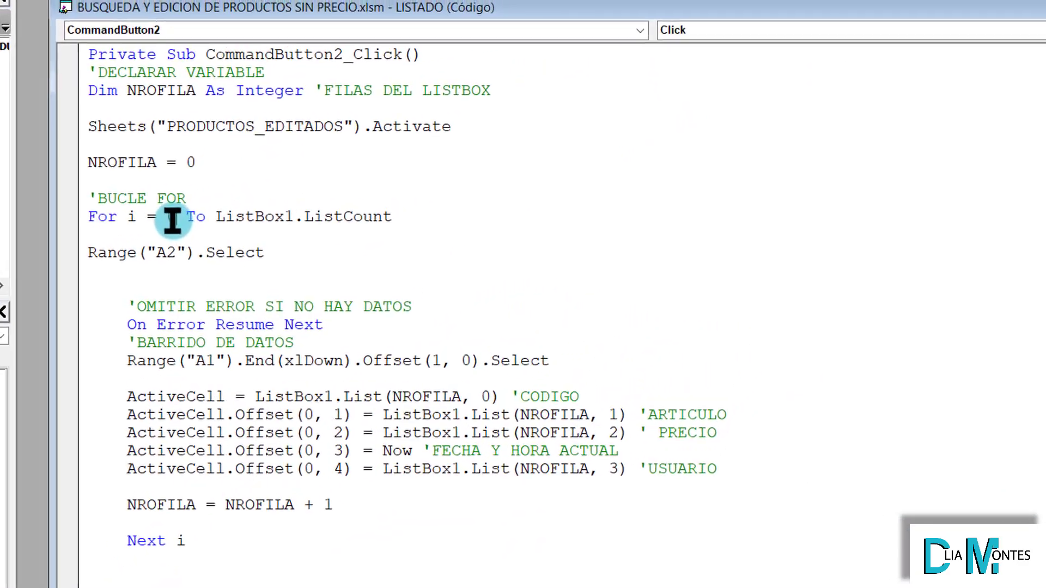
{"action": "double_click", "coordinate": [336, 167]}
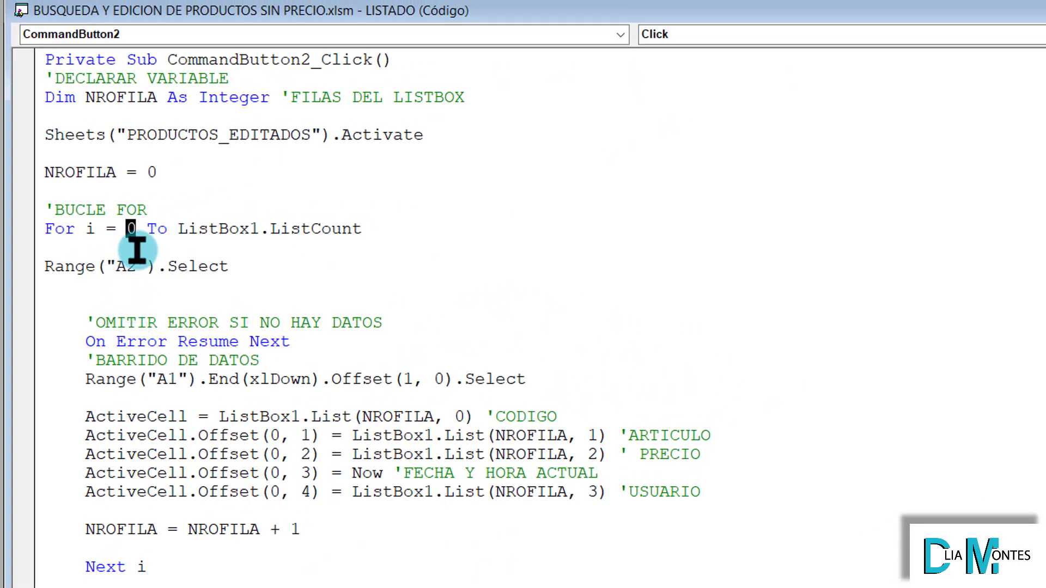
{"action": "type", "text": "1"}
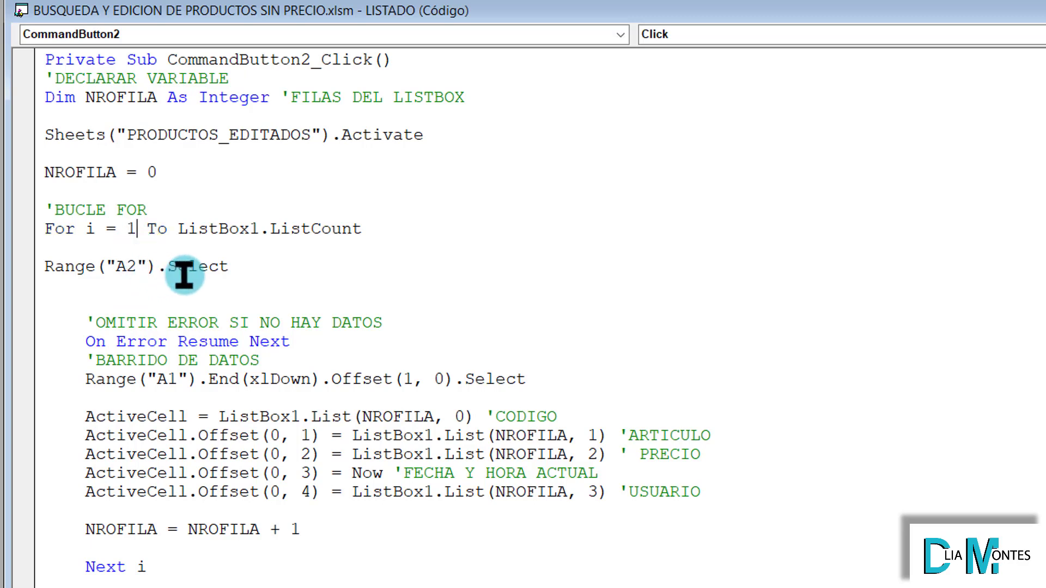
{"action": "left_click", "coordinate": [188, 267]}
{"action": "left_click", "coordinate": [225, 391]}
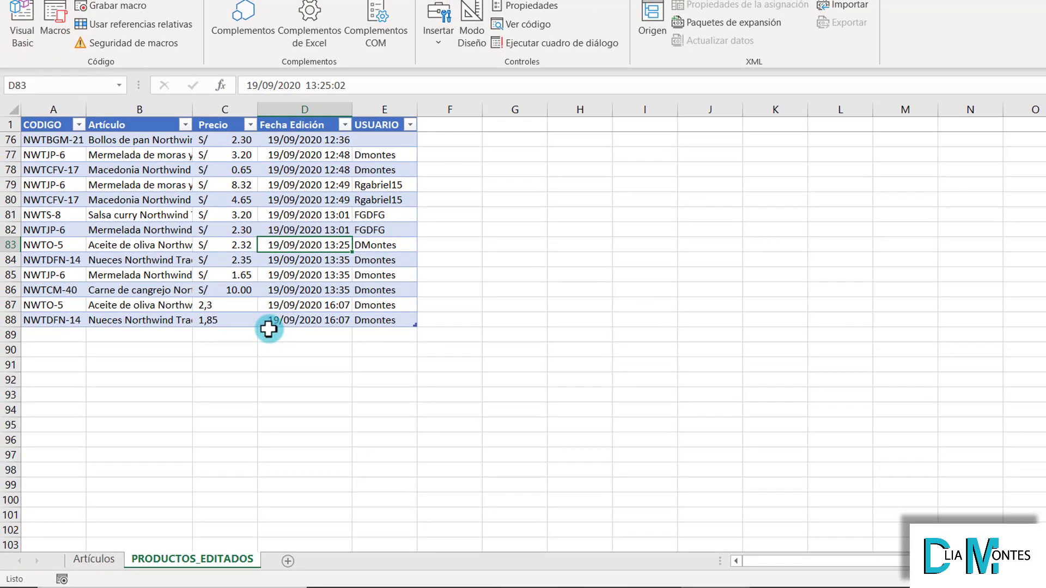
Step: Select the new prices in C87:C88 and check their number formatting options
{"action": "left_click", "coordinate": [235, 309]}
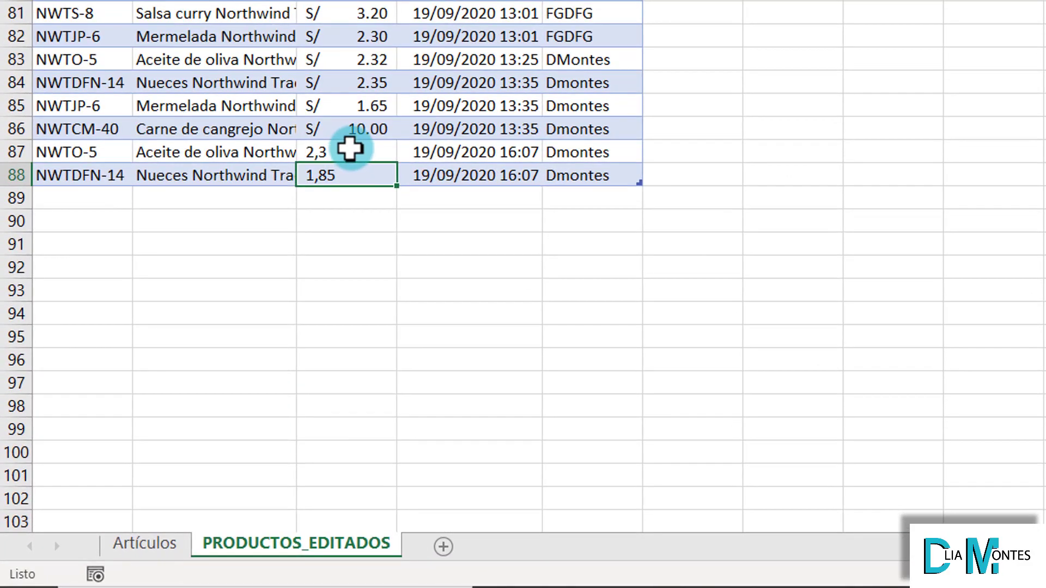
{"action": "left_click_drag", "start_coordinate": [349, 154], "coordinate": [348, 170]}
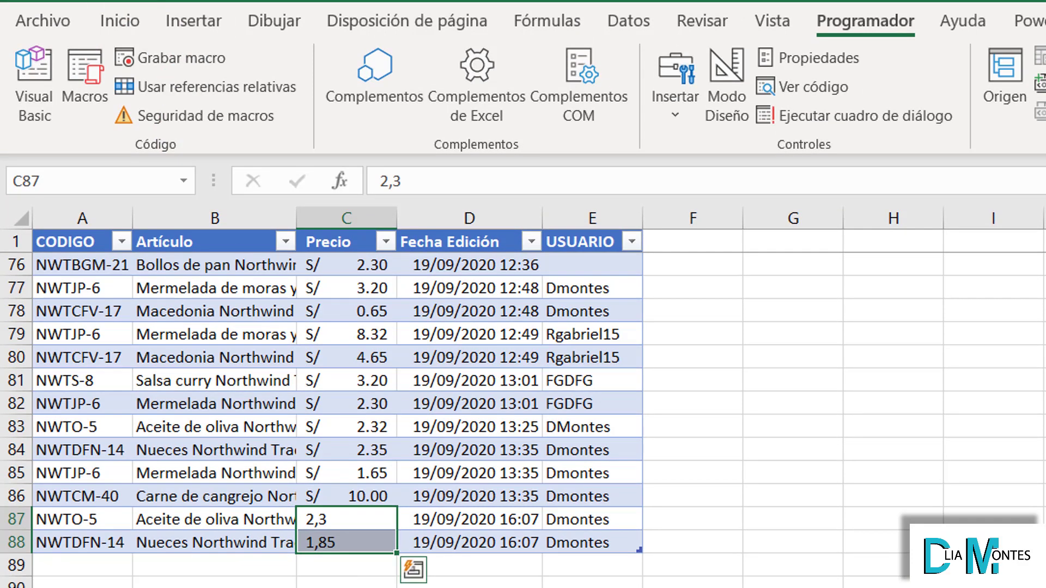
{"action": "left_click", "coordinate": [346, 536]}
{"action": "left_click_drag", "start_coordinate": [345, 515], "coordinate": [343, 535]}
{"action": "left_click", "coordinate": [344, 541]}
{"action": "left_click", "coordinate": [128, 20]}
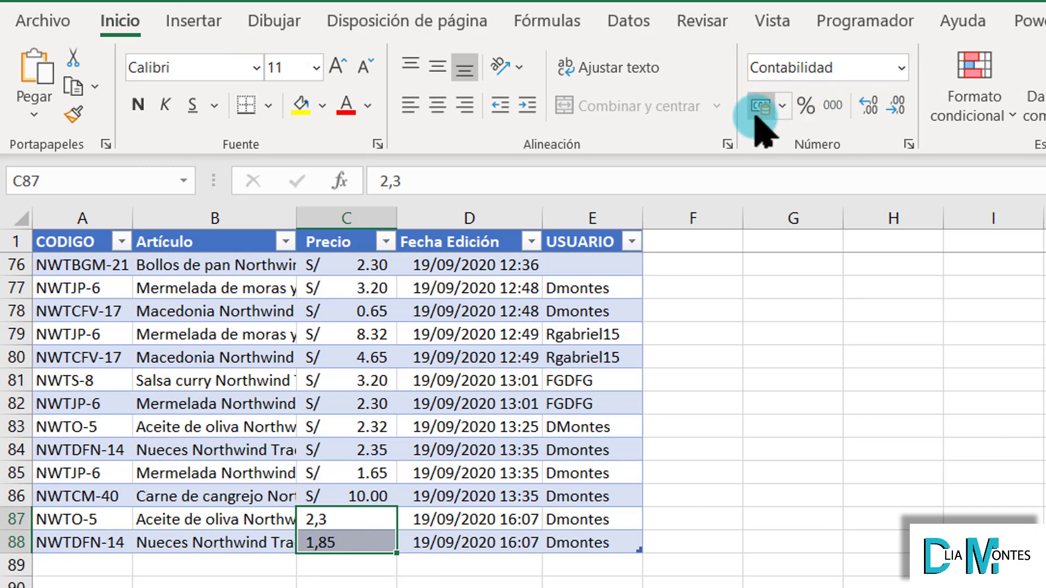
Step: Re-enter C87 and C88 so they store real numbers, showing S/ 2.30 and S/ 1.85
{"action": "left_click", "coordinate": [402, 181]}
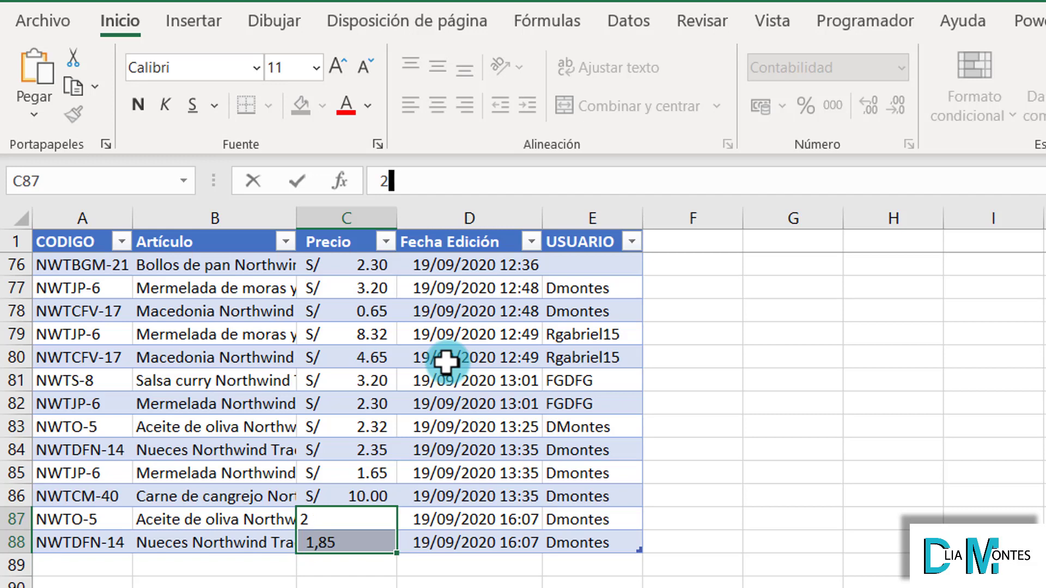
{"action": "type", "text": ".3"}
{"action": "key", "text": "Return"}
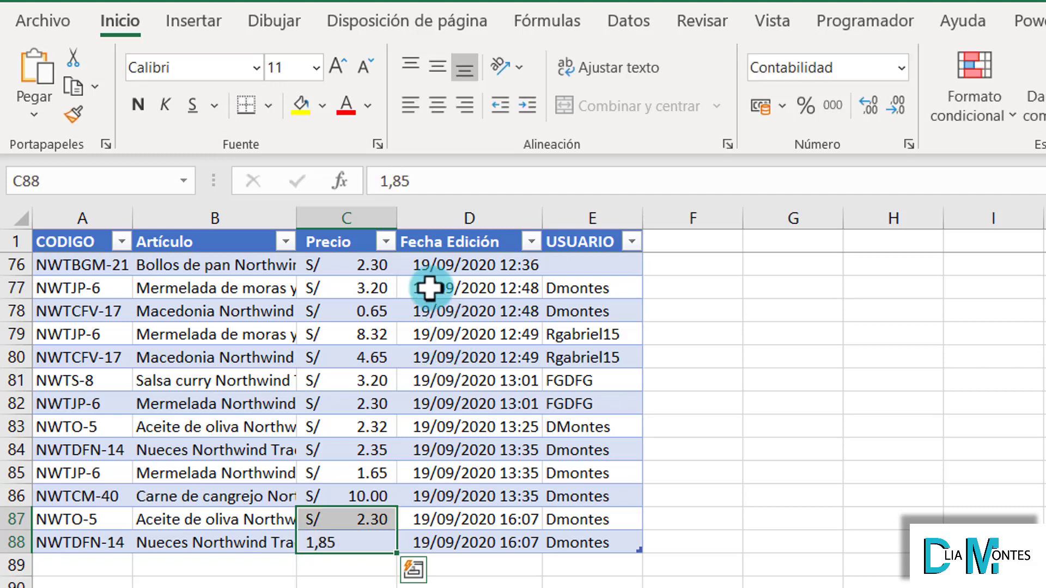
{"action": "left_click", "coordinate": [392, 181]}
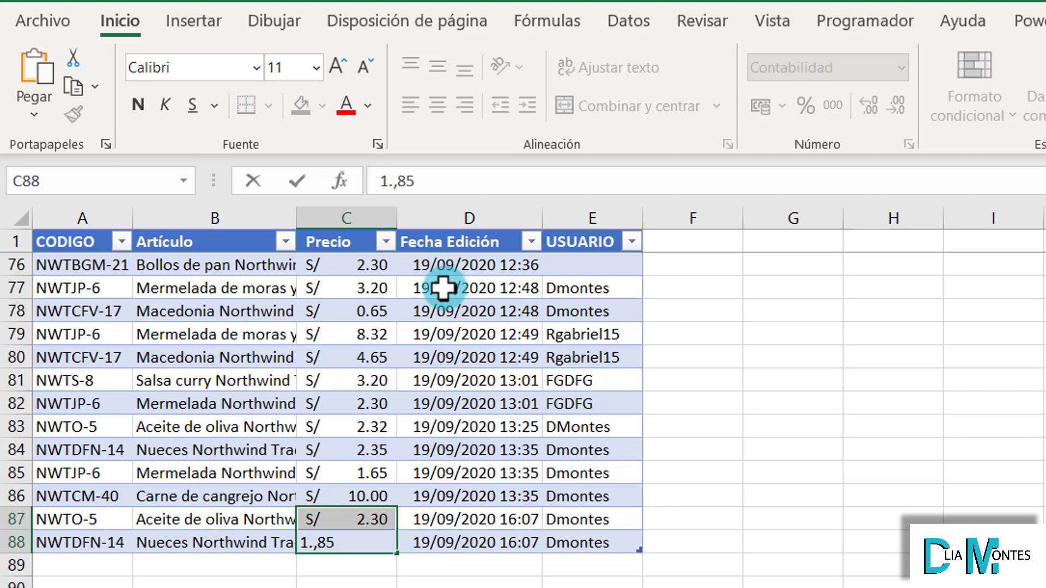
{"action": "key", "text": "Return"}
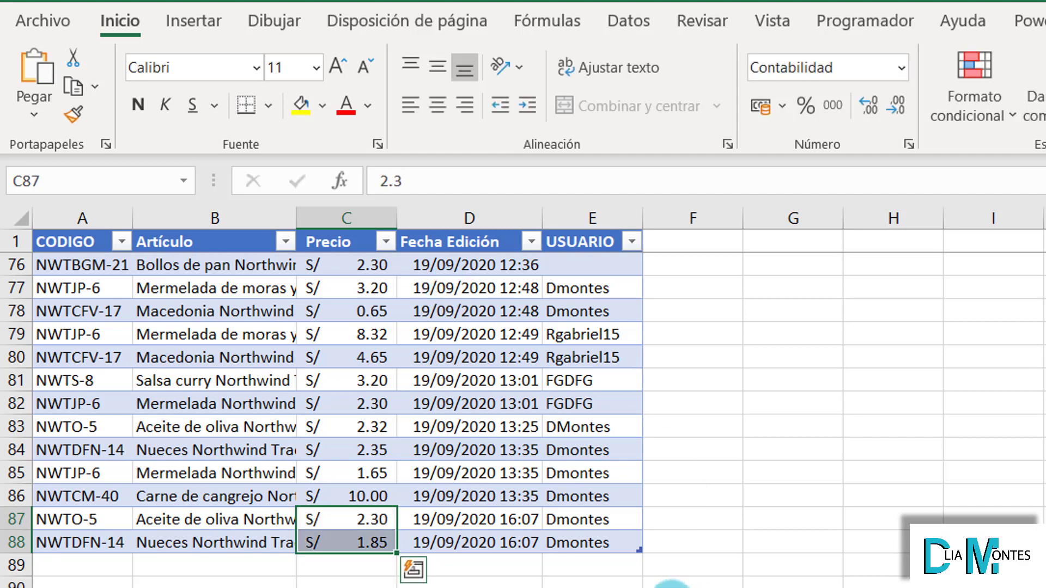
{"action": "left_click", "coordinate": [673, 586]}
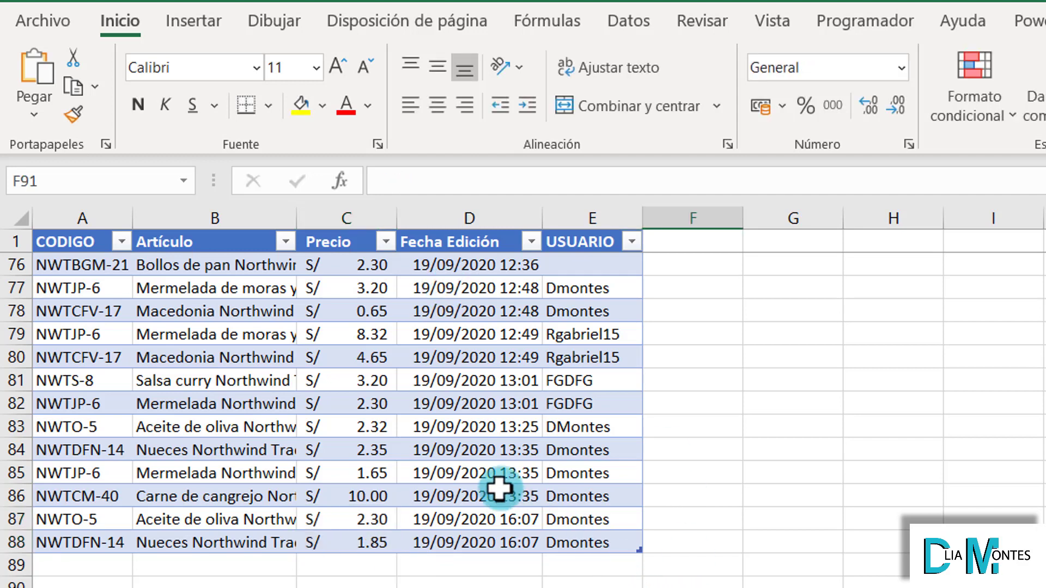
{"action": "left_click", "coordinate": [468, 496]}
{"action": "left_click", "coordinate": [354, 519]}
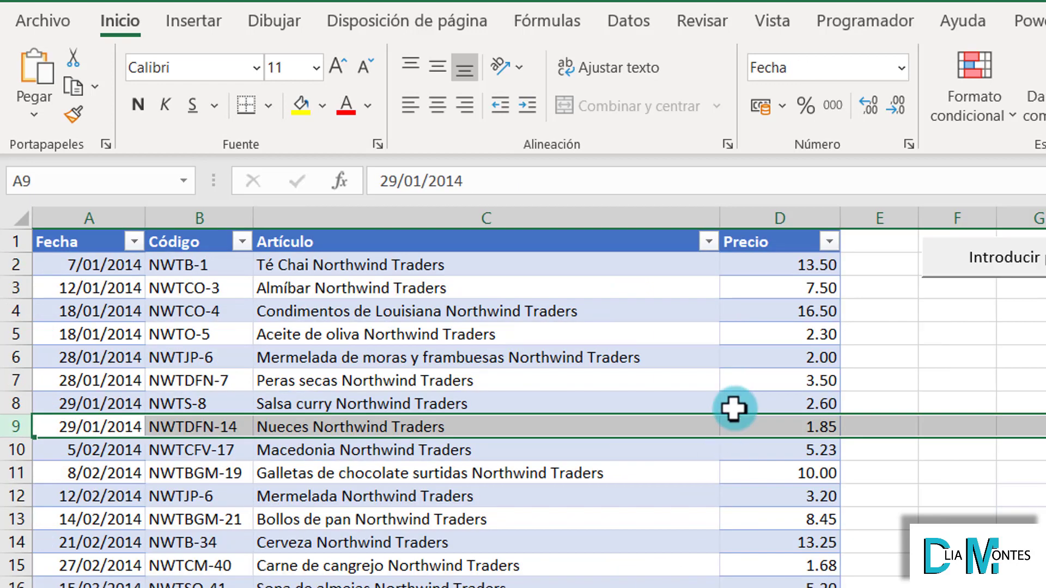
Step: On the Artículos sheet, clear the Peras secas price in D7 and mark D11 with an asterisk
{"action": "left_click", "coordinate": [763, 381]}
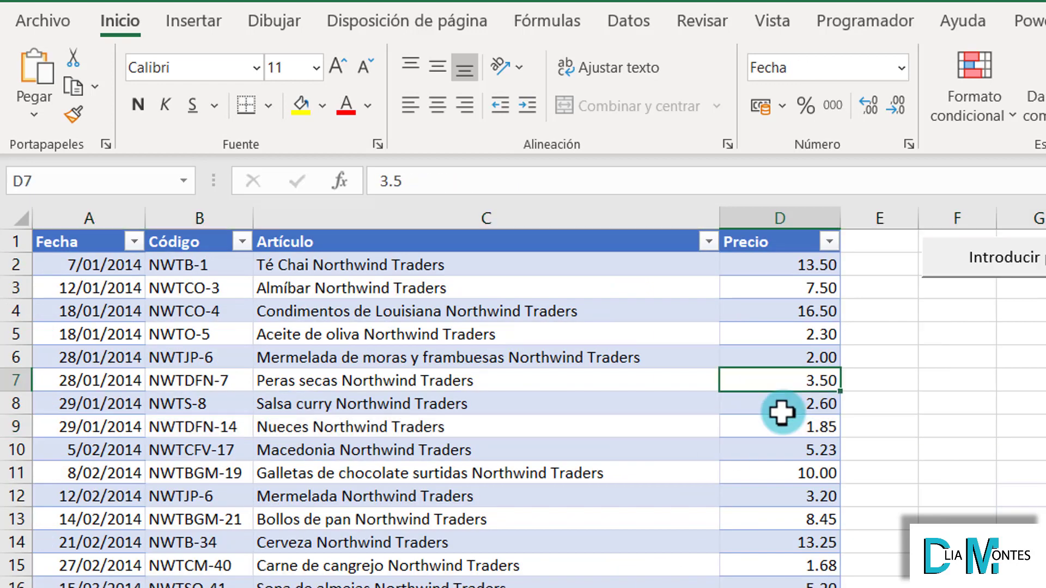
{"action": "key", "text": "Delete"}
{"action": "left_click", "coordinate": [780, 469]}
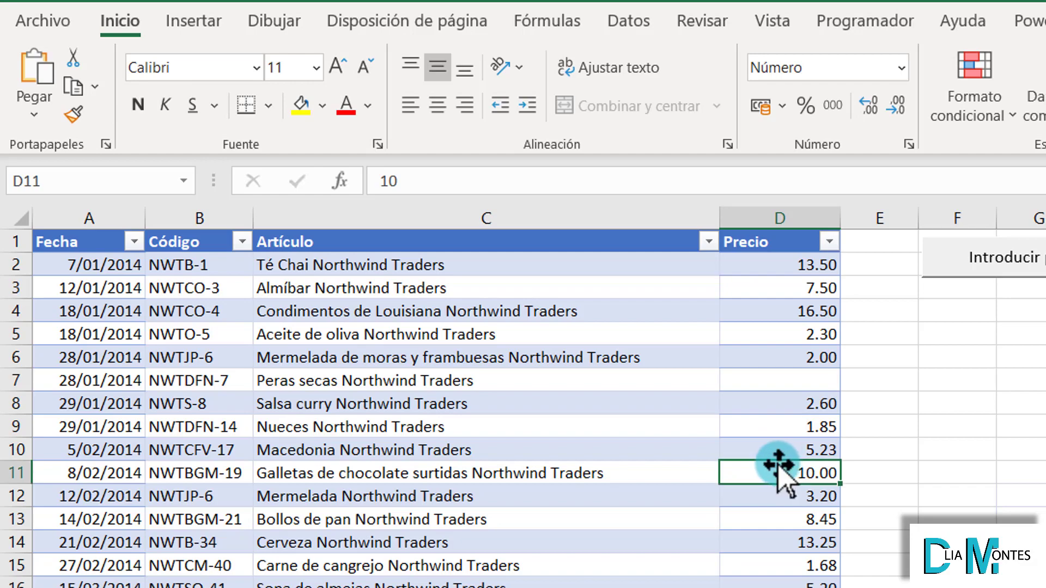
{"action": "type", "text": "-"}
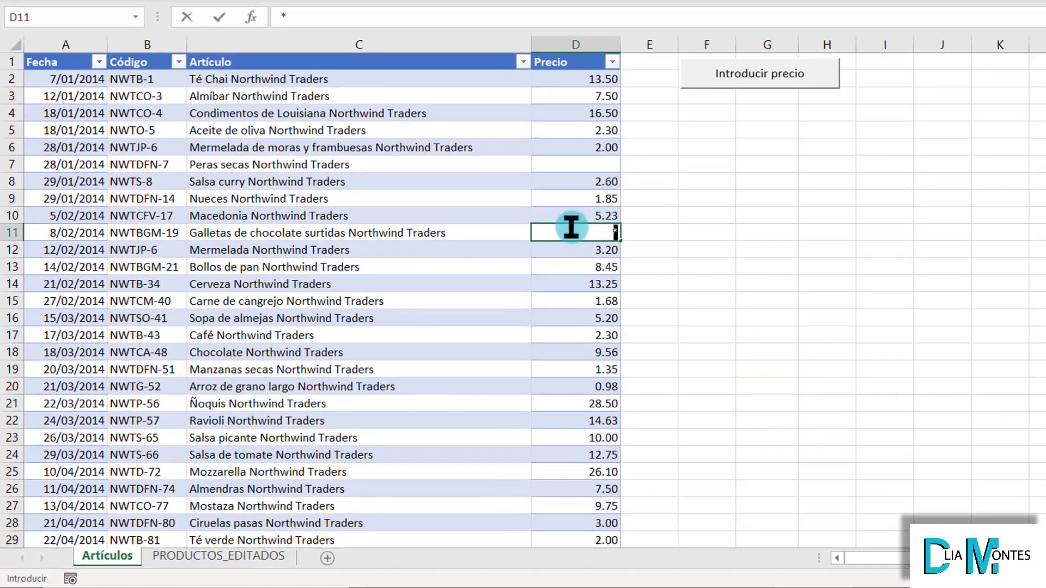
{"action": "key", "text": "Return"}
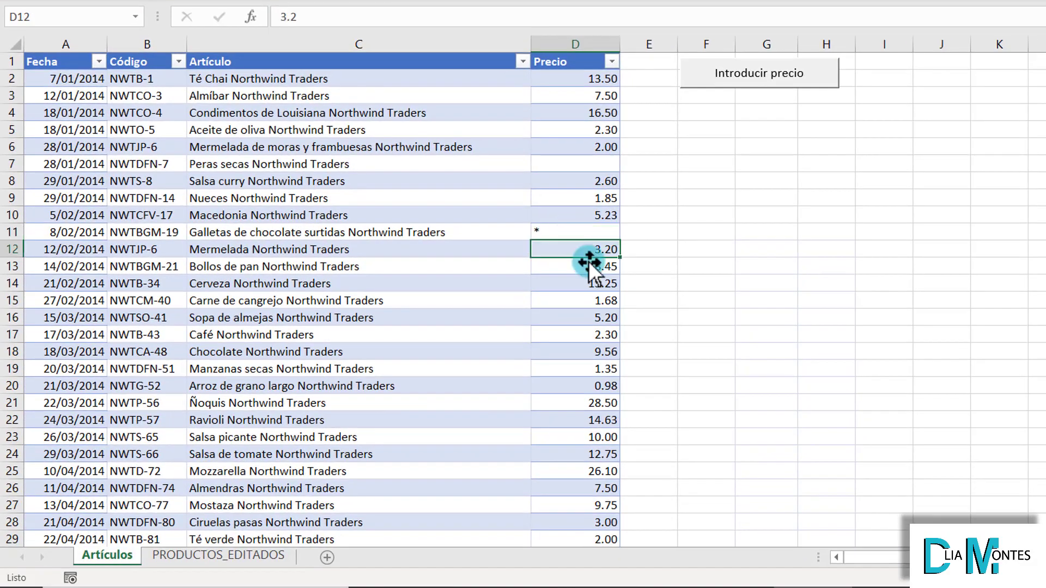
Step: Run Introducir precio, enter the user name, and give prices 3,65 for Peras secas and 8 for Galletas
{"action": "left_click", "coordinate": [751, 82]}
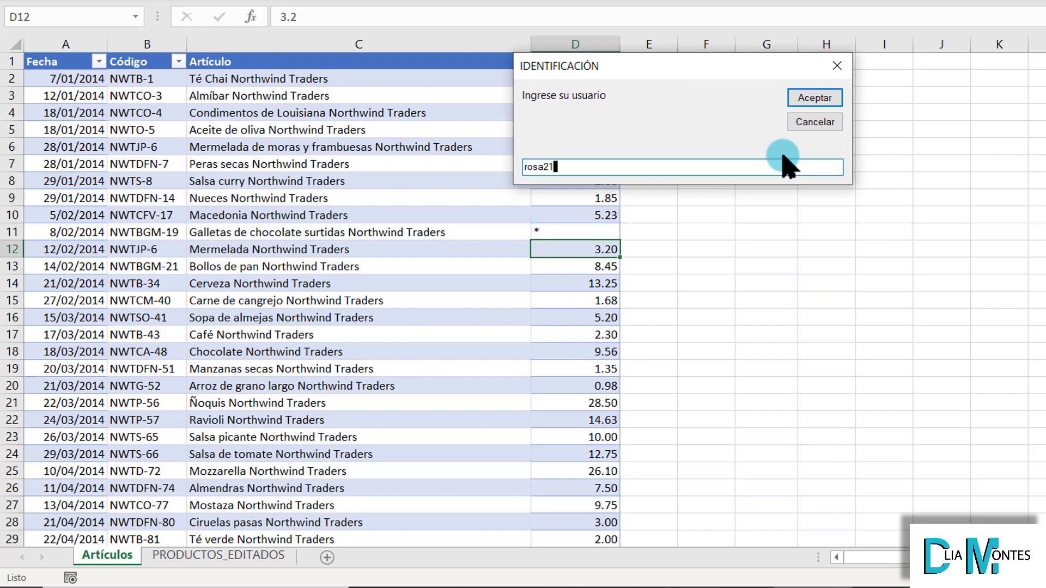
{"action": "key", "text": "Return"}
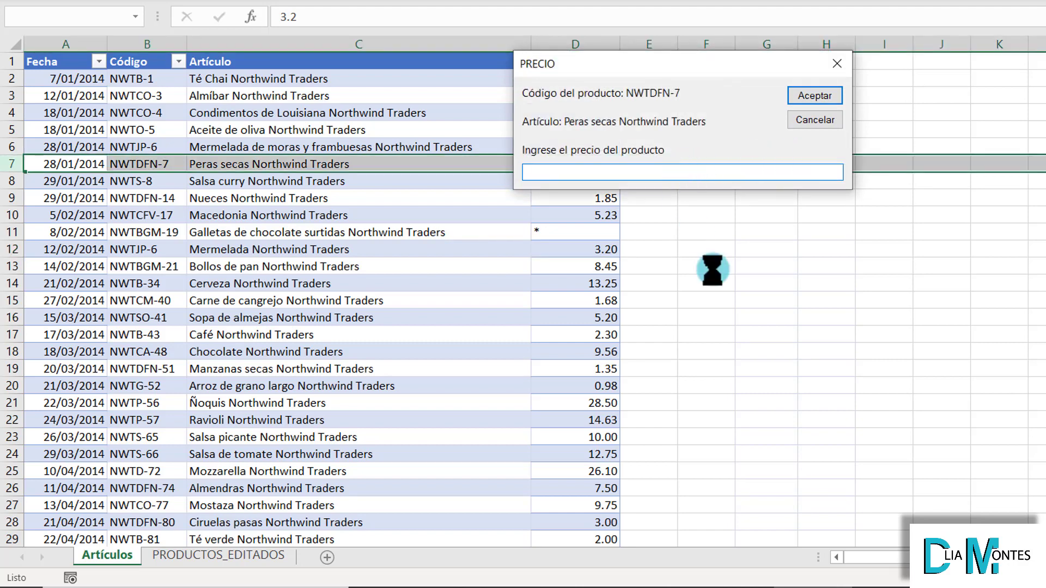
{"action": "type", "text": "3.65"}
{"action": "key", "text": "Return"}
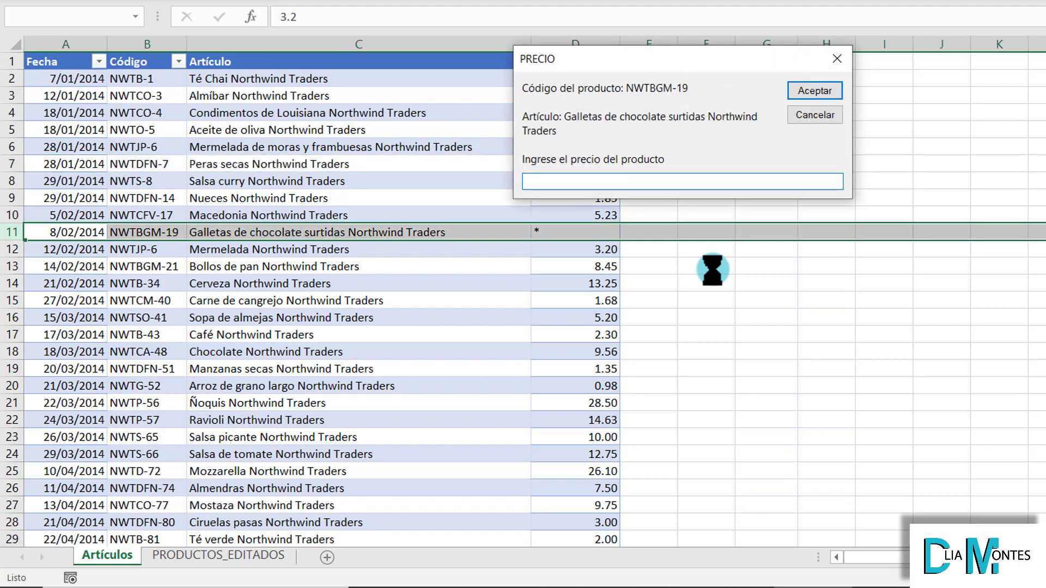
{"action": "type", "text": "8"}
{"action": "key", "text": "Return"}
Step: Save the two listed prices, Peras secas and Galletas, to PRODUCTOS_EDITADOS with GUARDAR
{"action": "left_click", "coordinate": [756, 170]}
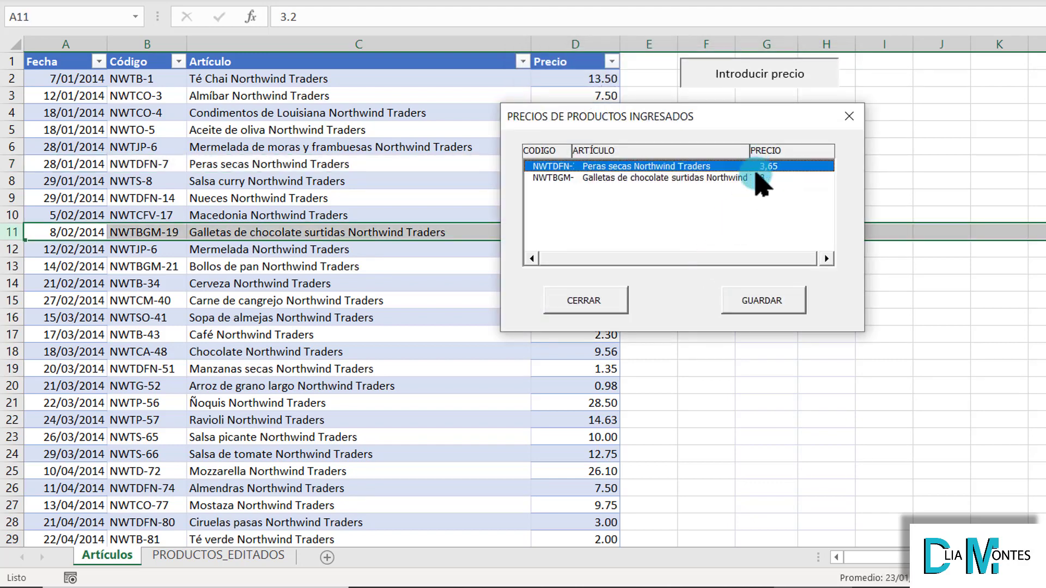
{"action": "left_click", "coordinate": [752, 178]}
{"action": "left_click", "coordinate": [759, 167]}
{"action": "left_click", "coordinate": [720, 177]}
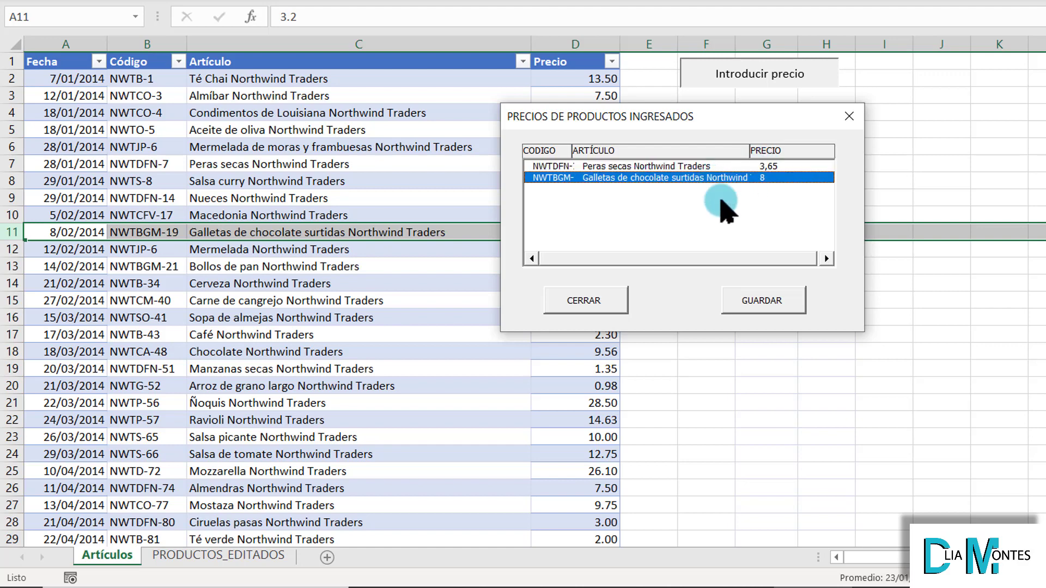
{"action": "left_click", "coordinate": [742, 306]}
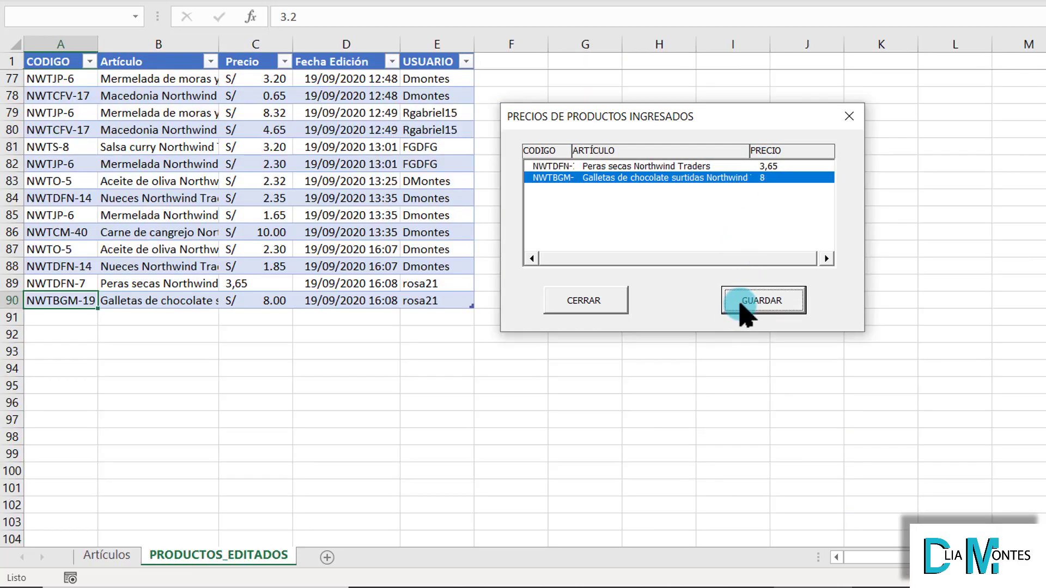
Step: Move the form aside and click the Peras secas and Galletas entries to check new rows 89–90
{"action": "left_click_drag", "start_coordinate": [606, 117], "coordinate": [647, 174]}
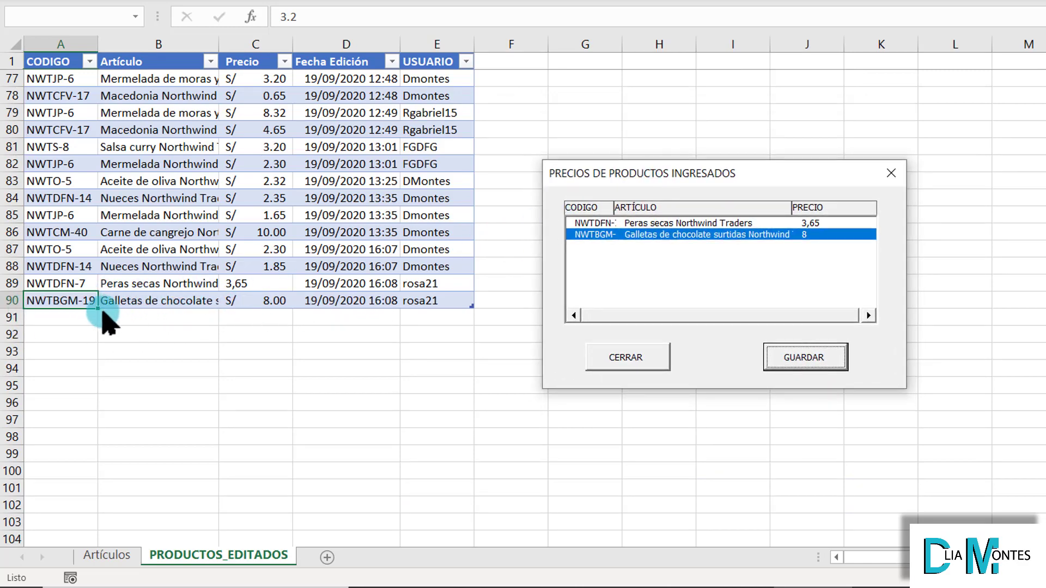
{"action": "left_click", "coordinate": [599, 223]}
{"action": "left_click", "coordinate": [599, 235]}
{"action": "left_click", "coordinate": [597, 223]}
{"action": "left_click", "coordinate": [599, 234]}
{"action": "left_click", "coordinate": [597, 224]}
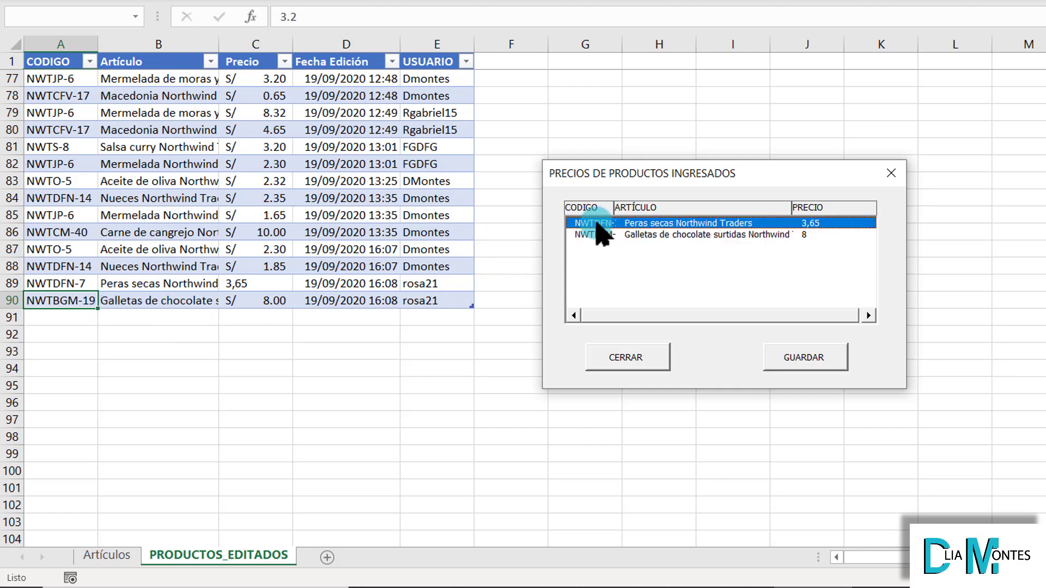
{"action": "left_click", "coordinate": [596, 237]}
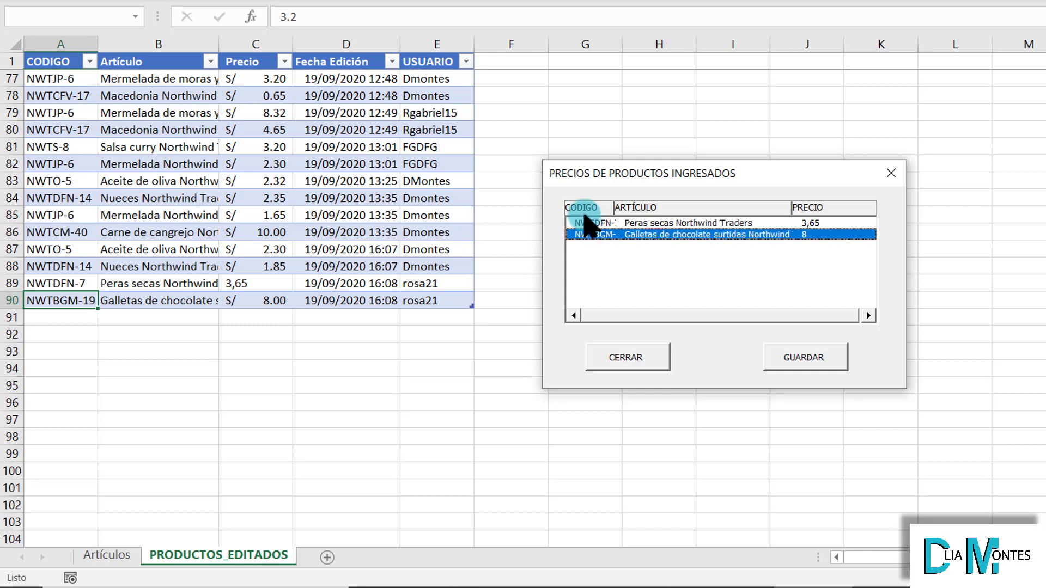
{"action": "left_click", "coordinate": [585, 223]}
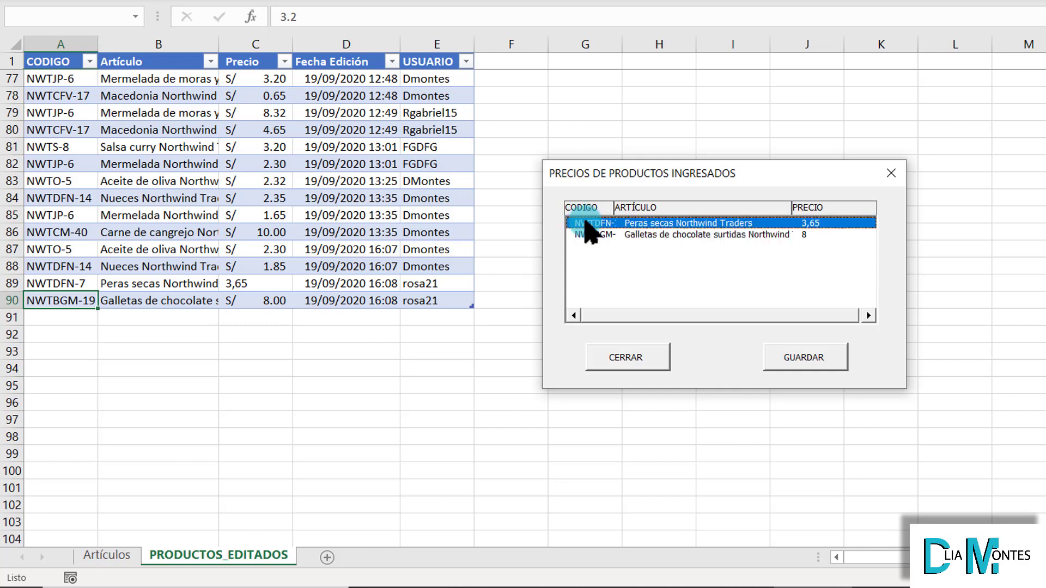
{"action": "left_click", "coordinate": [592, 235]}
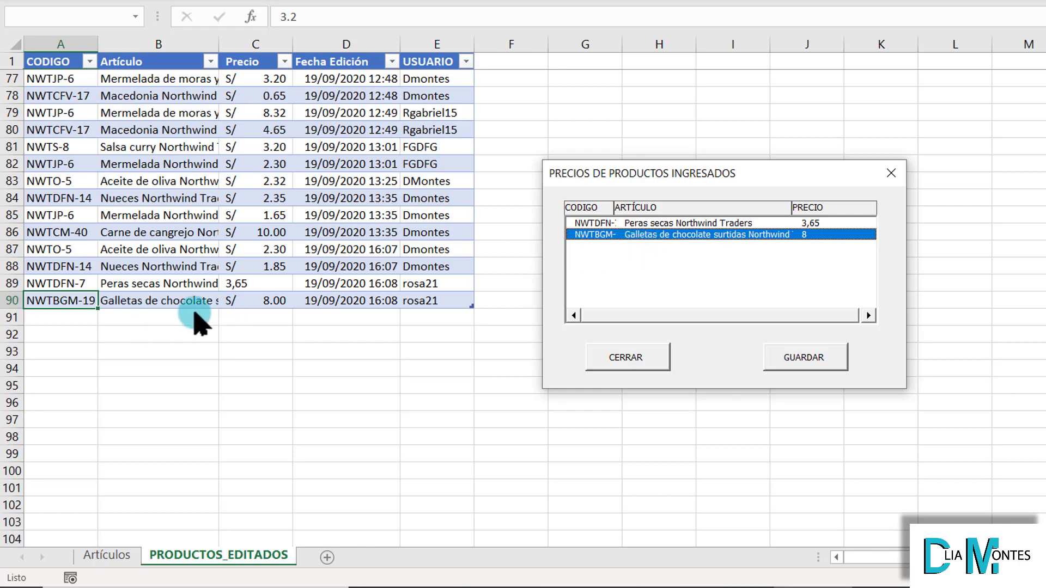
Step: Move the entered-prices form left, close it, and return to the VBA code editor
{"action": "mouse_move", "coordinate": [595, 170]}
{"action": "left_mouse_down"}
{"action": "mouse_move", "coordinate": [459, 185]}
{"action": "mouse_move", "coordinate": [547, 233]}
{"action": "left_mouse_up"}
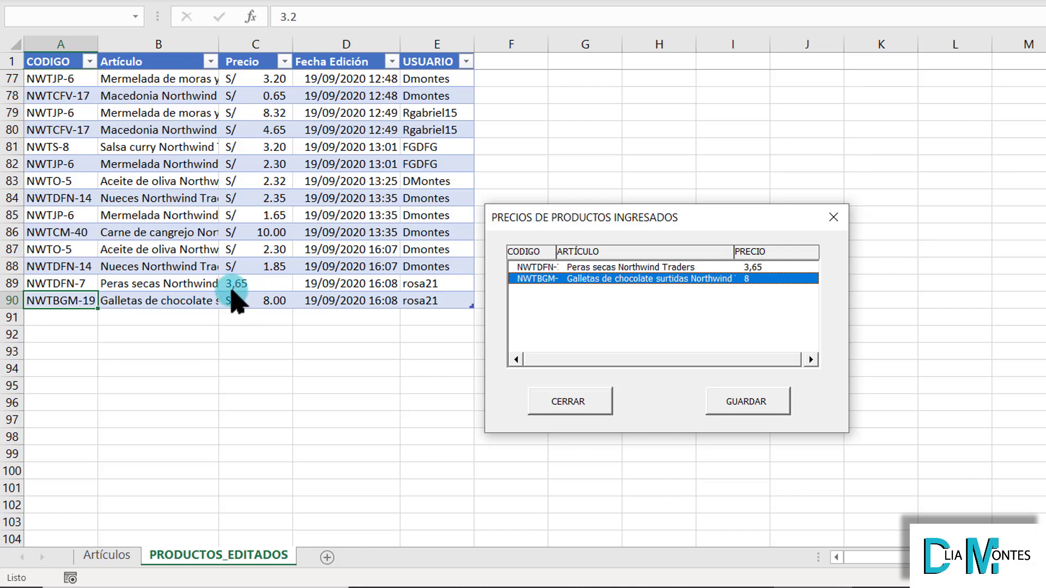
{"action": "left_click", "coordinate": [832, 216]}
{"action": "left_click", "coordinate": [872, 585]}
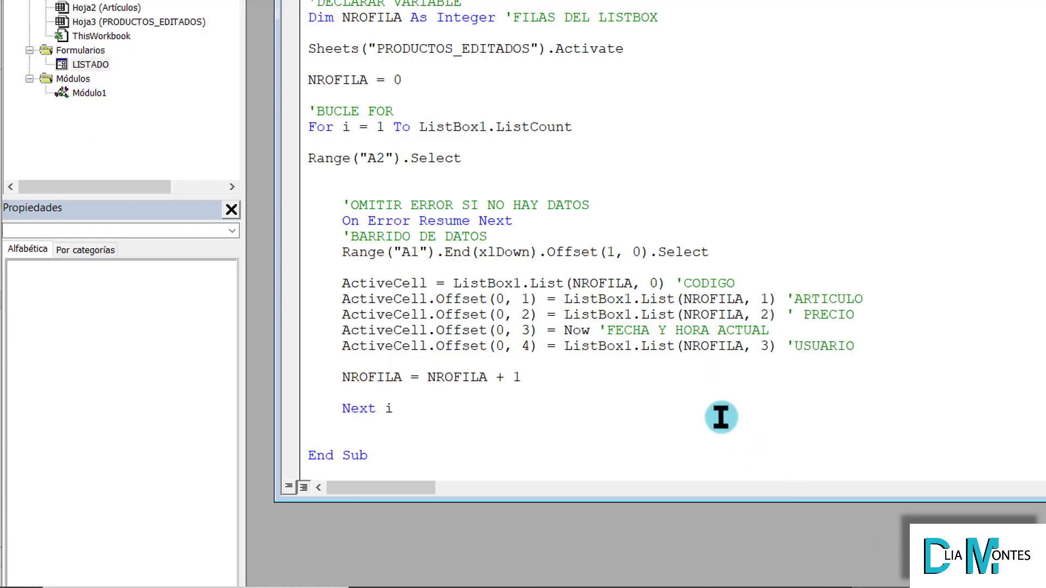
Step: Change the PRECIO line to Replace(ListBox1.List(NROFILA, 2), ",", ".") so commas become decimal points
{"action": "left_click", "coordinate": [803, 316]}
{"action": "left_click", "coordinate": [565, 315]}
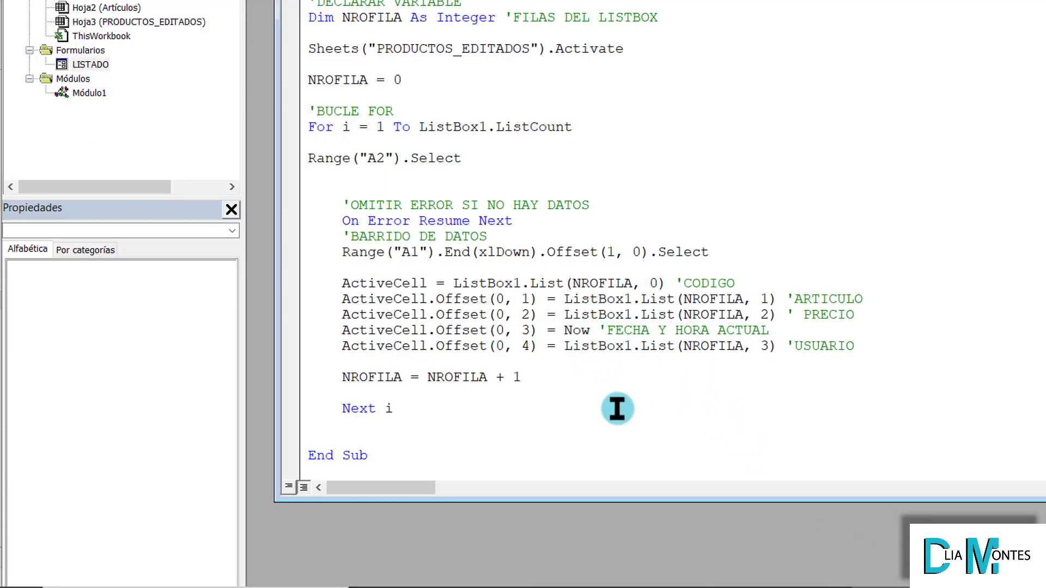
{"action": "type", "text": "r"}
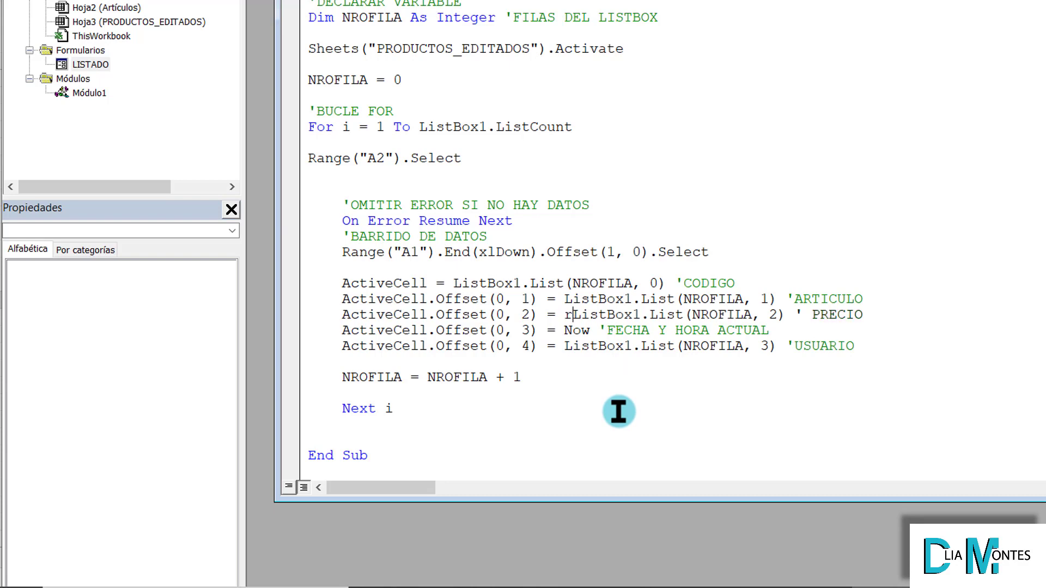
{"action": "type", "text": "eplace("}
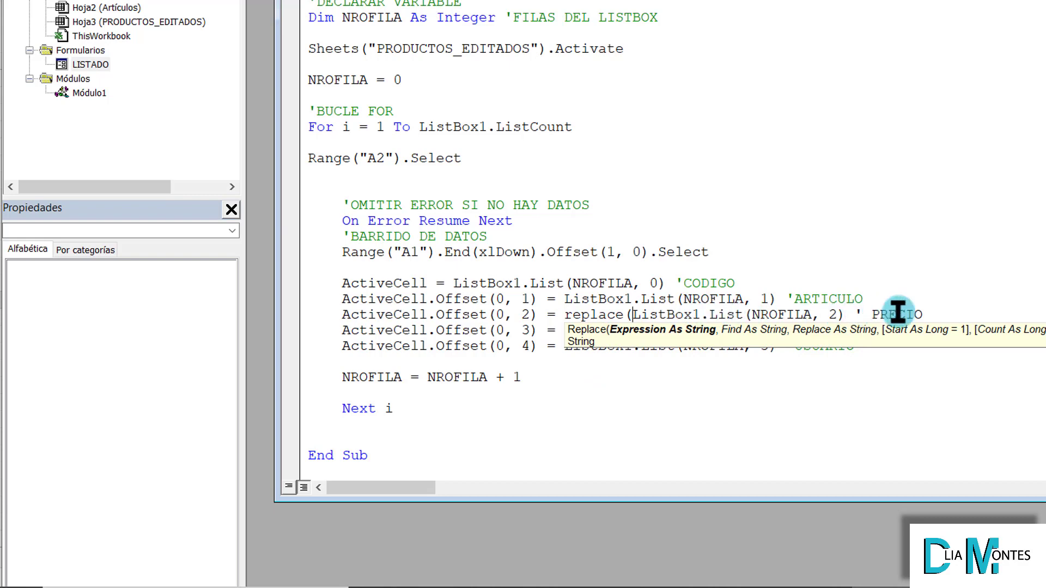
{"action": "left_click", "coordinate": [844, 315]}
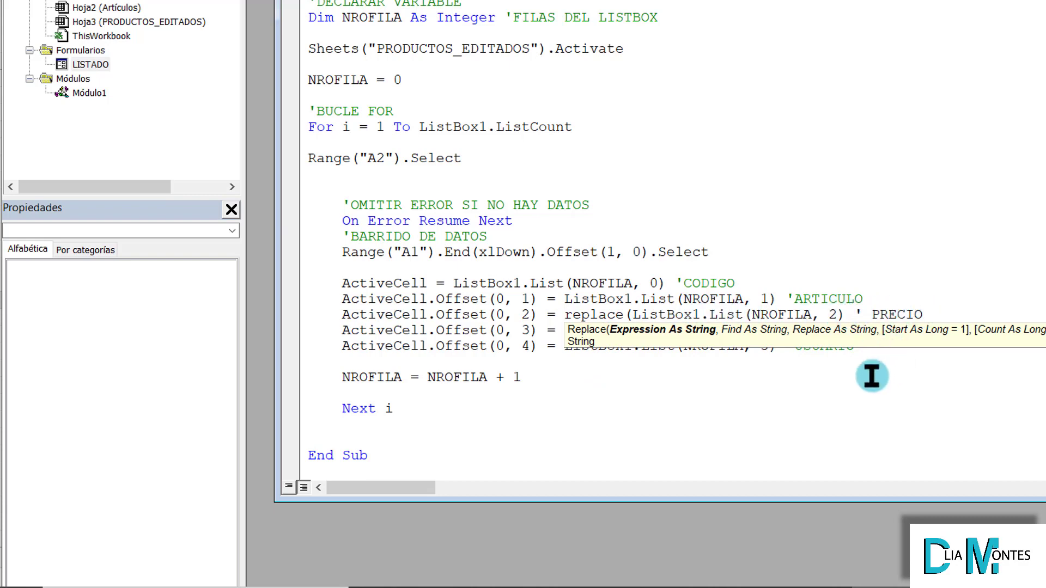
{"action": "type", "text": ","}
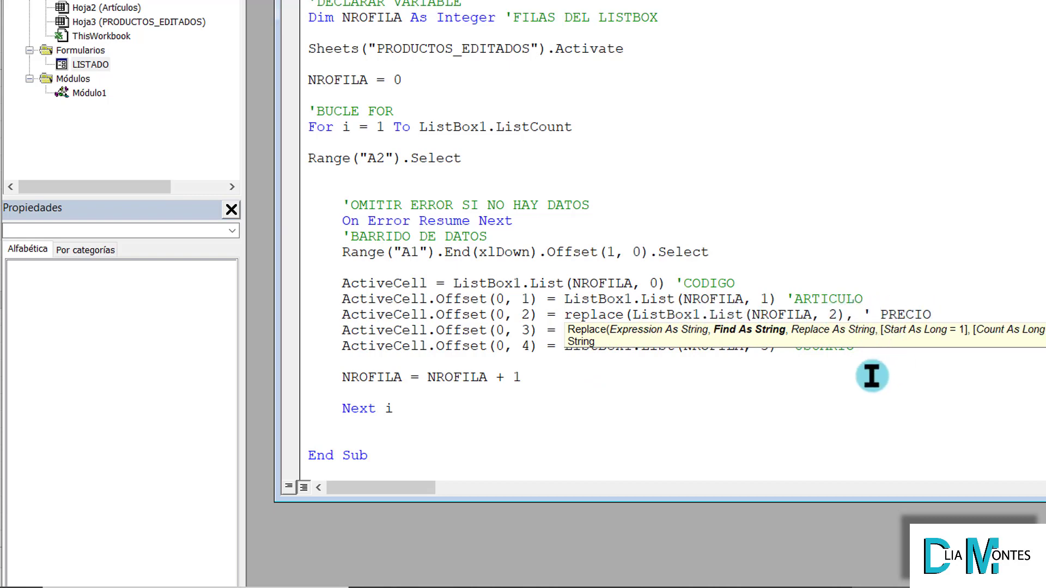
{"action": "type", "text": "\""}
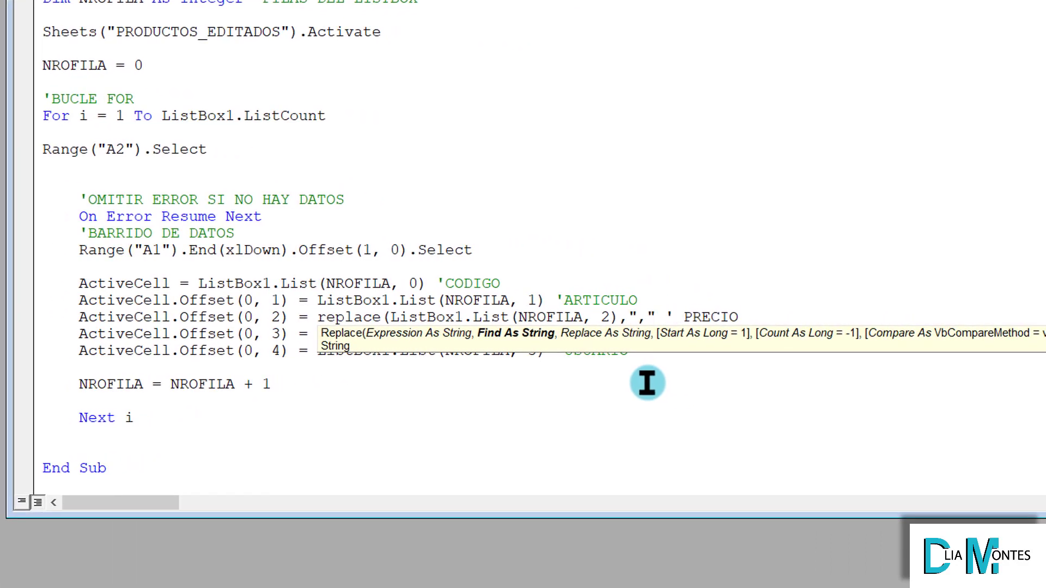
{"action": "type", "text": ",\"."}
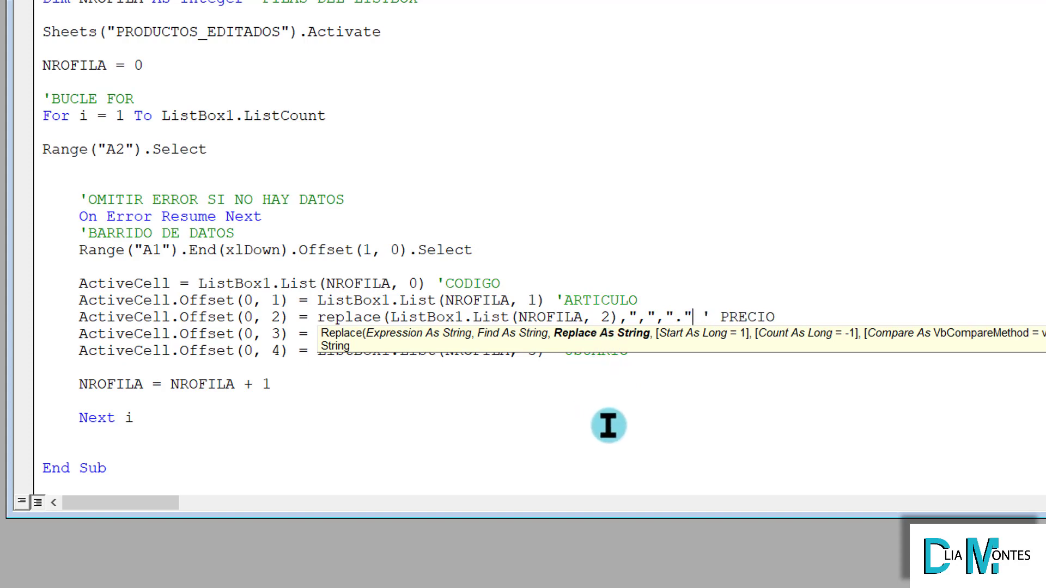
{"action": "type", "text": ")"}
{"action": "key", "text": "Down"}
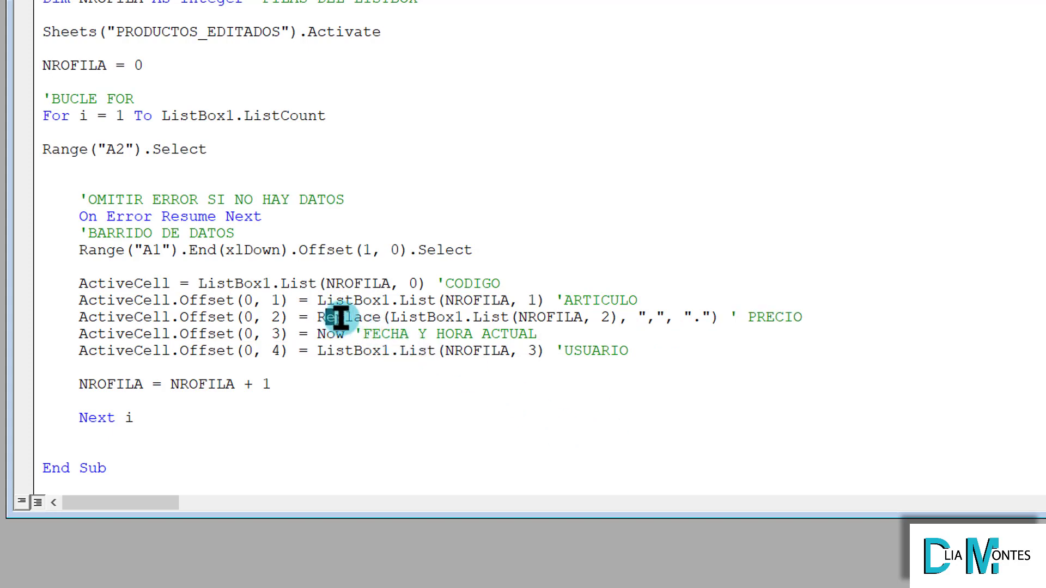
{"action": "double_click", "coordinate": [645, 317]}
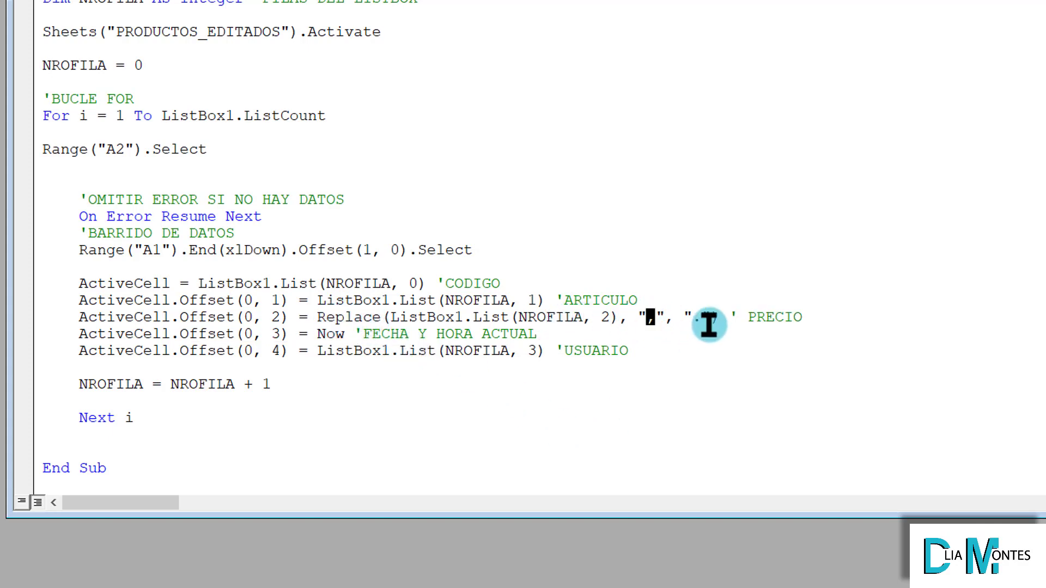
{"action": "double_click", "coordinate": [695, 317]}
{"action": "left_click", "coordinate": [714, 338]}
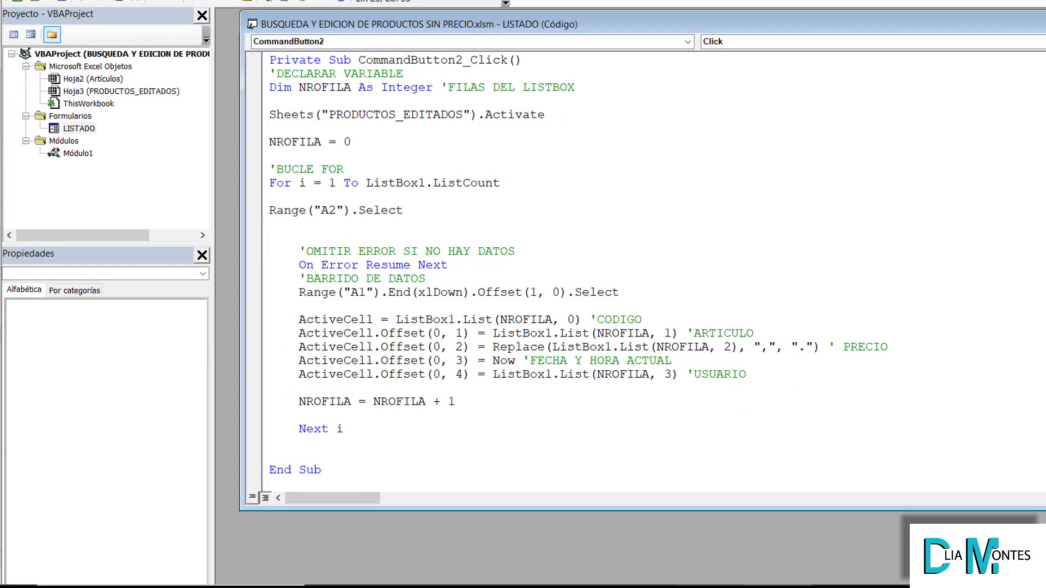
Step: On Artículos, clear the Salsa curry price in D8 and put * in the Mermelada price D12
{"action": "key", "text": "alt+F11"}
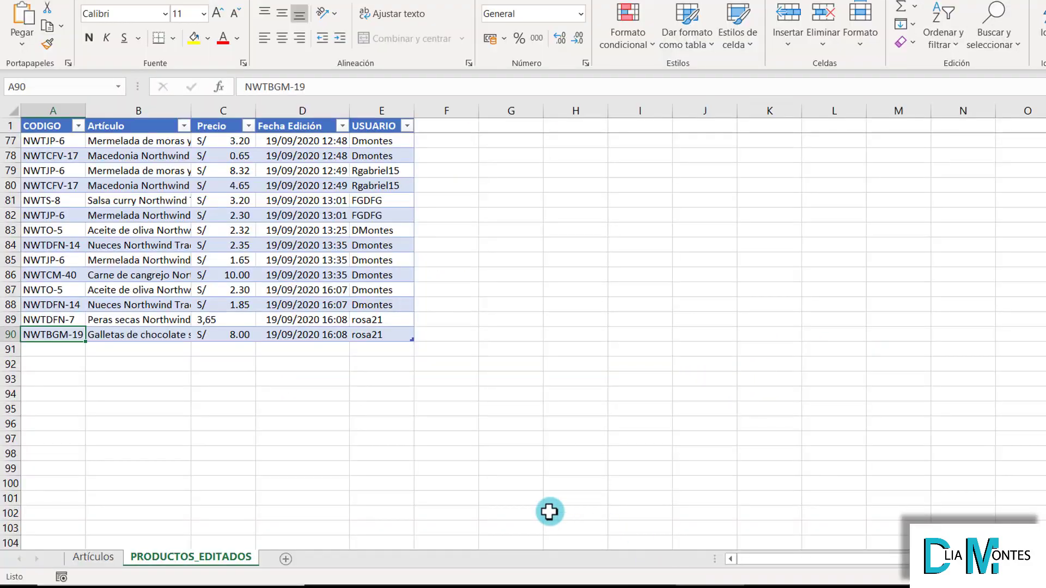
{"action": "left_click", "coordinate": [94, 561]}
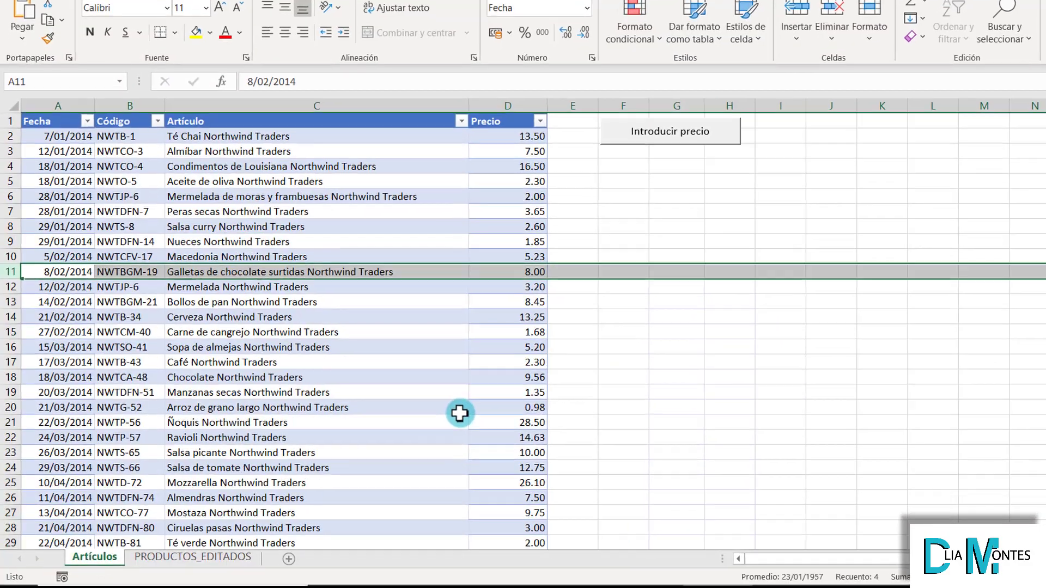
{"action": "left_click", "coordinate": [577, 188]}
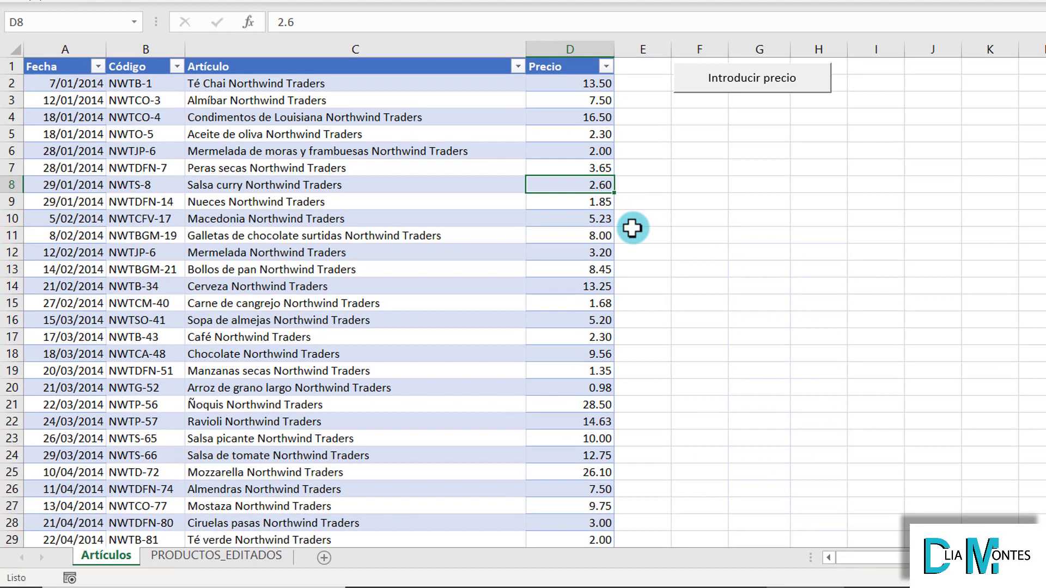
{"action": "key", "text": "Delete"}
{"action": "key", "text": "Down"}
{"action": "key", "text": "Down"}
{"action": "key", "text": "Down"}
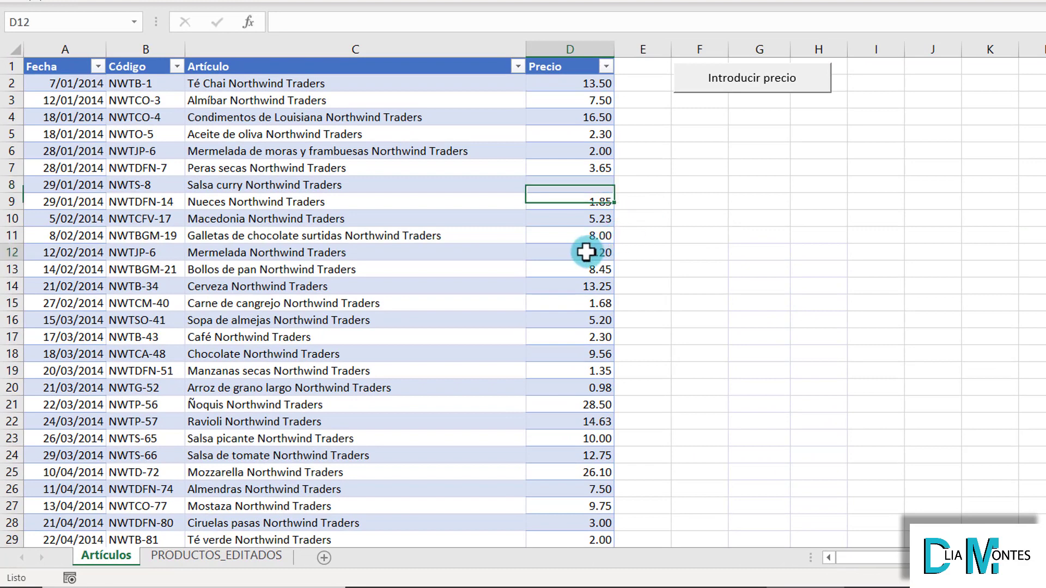
{"action": "type", "text": "*"}
{"action": "key", "text": "Return"}
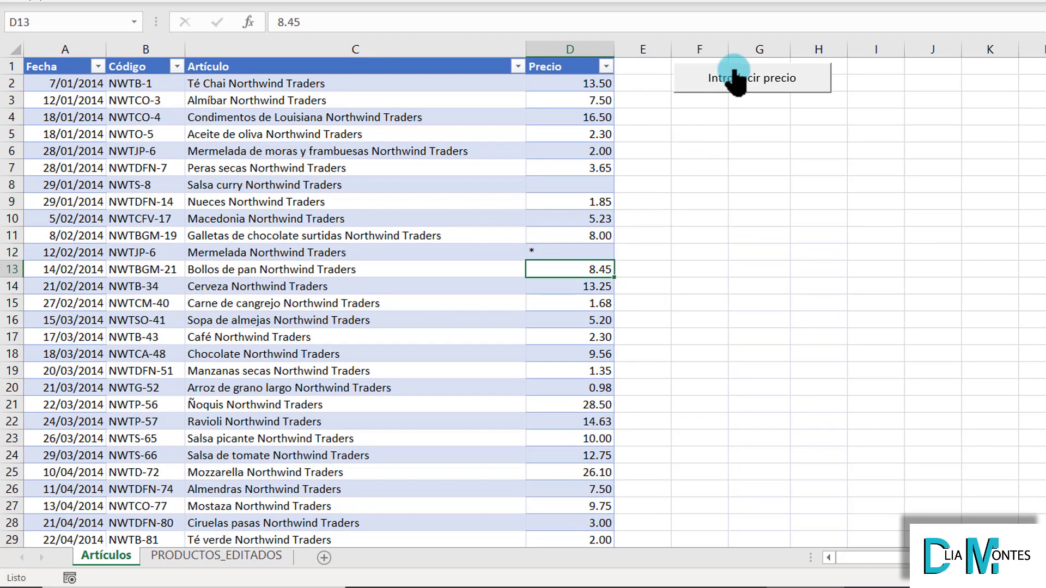
Step: Rerun the price entry, keep the user, and enter 3,25 for NWTS-8 and 4,85 for NWTJP-6
{"action": "left_click", "coordinate": [735, 81]}
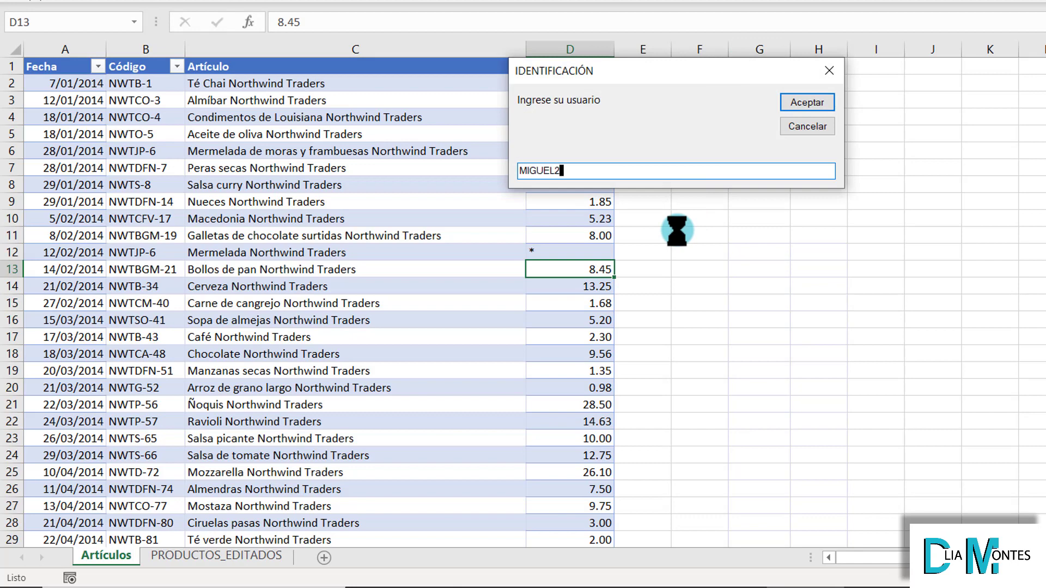
{"action": "key", "text": "Return"}
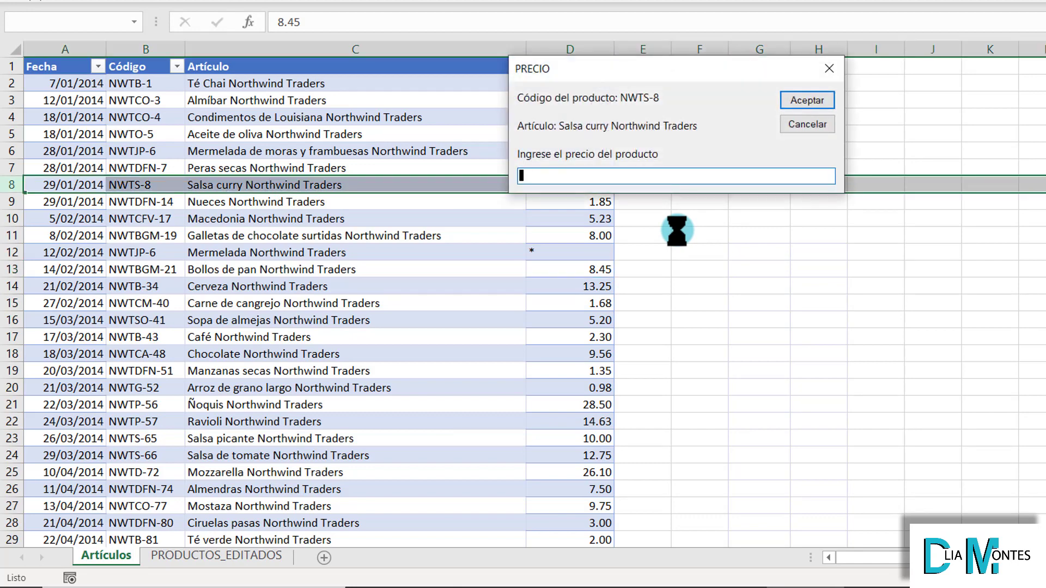
{"action": "type", "text": "3.25"}
{"action": "key", "text": "Return"}
{"action": "type", "text": "4.85"}
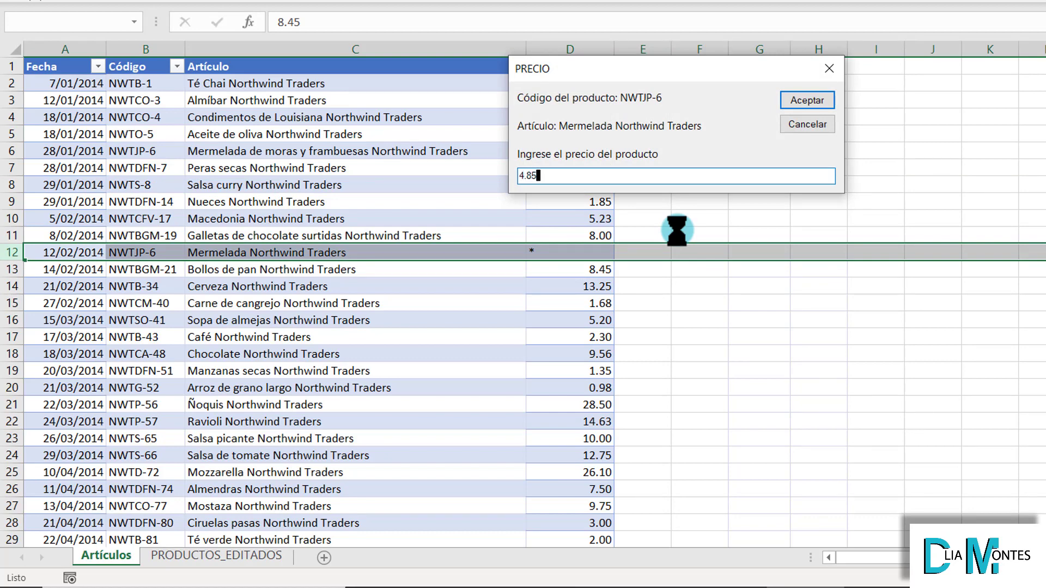
{"action": "key", "text": "Return"}
{"action": "left_click", "coordinate": [747, 181]}
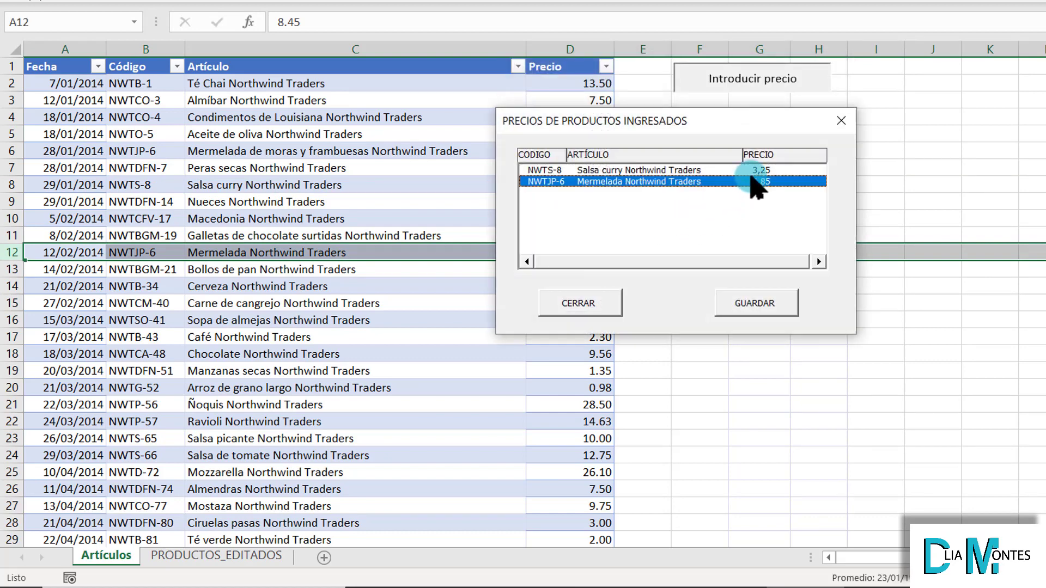
{"action": "left_click", "coordinate": [742, 170]}
{"action": "left_click", "coordinate": [738, 181]}
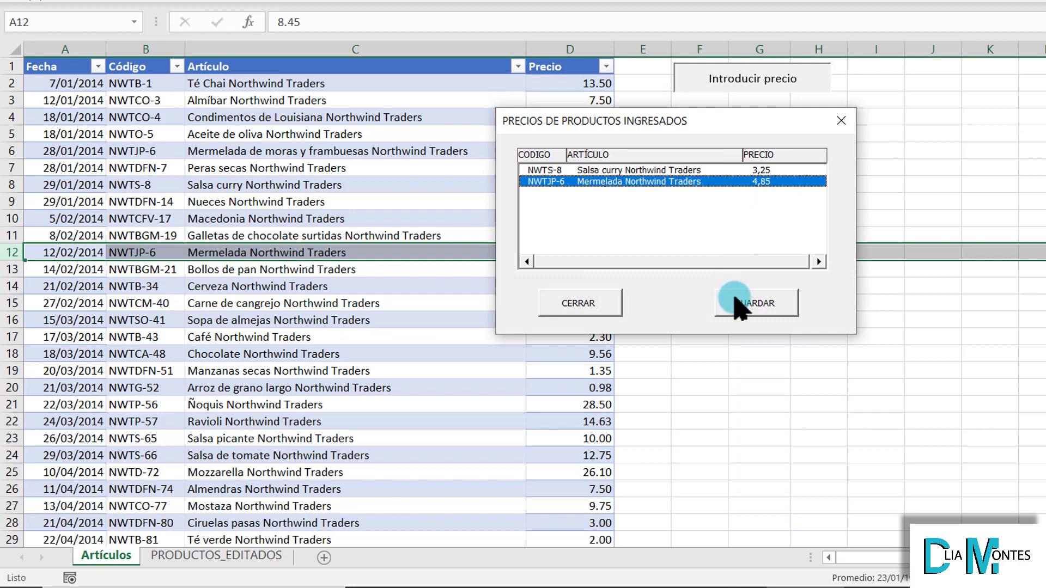
Step: Save NWTS-8 at 3.25 and NWTJP-6 at 4.85 as rows 91–92, then test CERRAR
{"action": "left_click", "coordinate": [736, 301]}
{"action": "left_click_drag", "start_coordinate": [596, 130], "coordinate": [611, 124]}
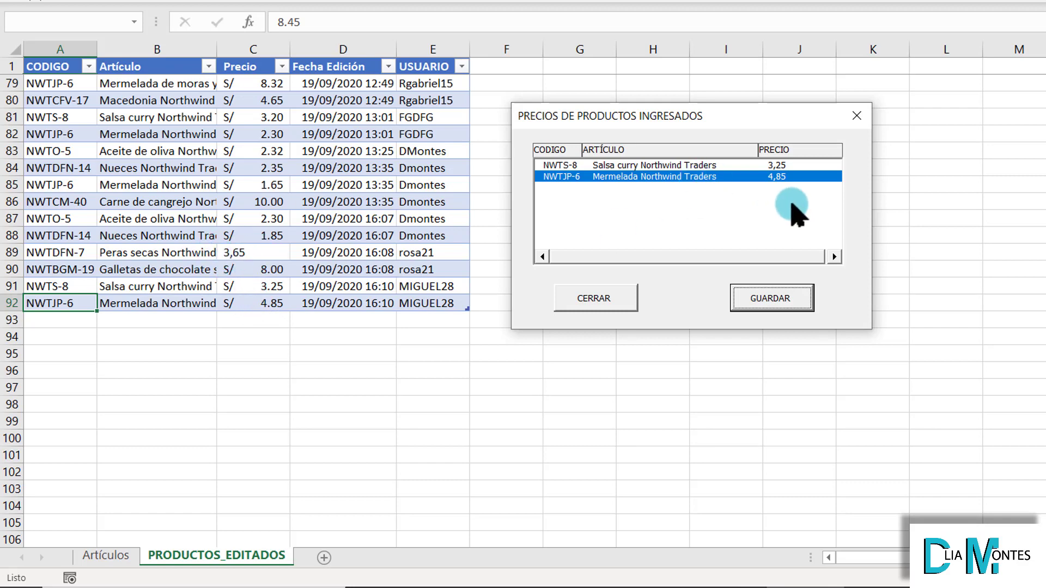
{"action": "left_click", "coordinate": [615, 303]}
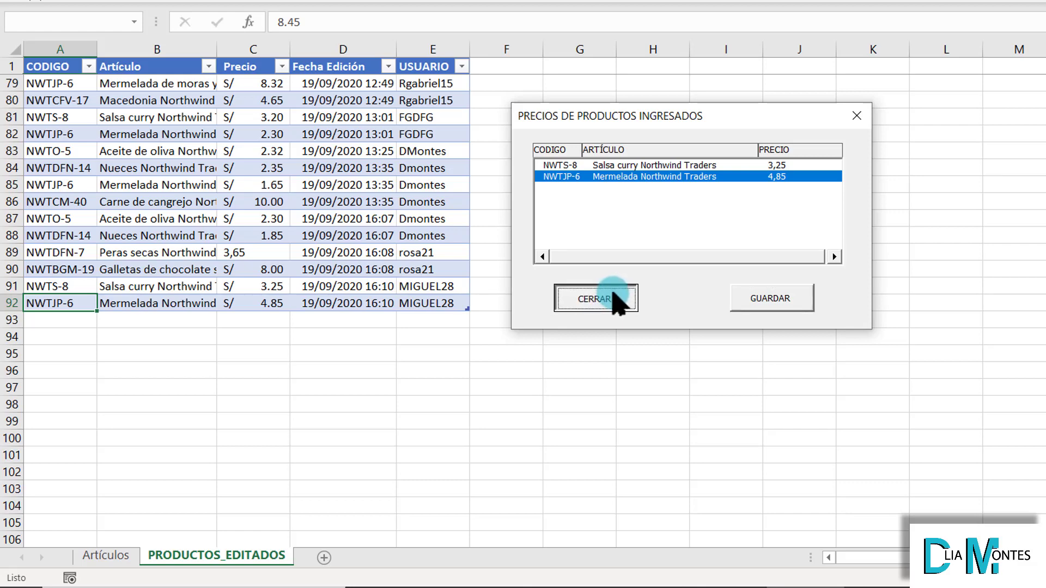
Step: Make the CERRAR button's CommandButton1_Click run LISTADO.Hide, then go back to Excel
{"action": "left_click", "coordinate": [855, 114]}
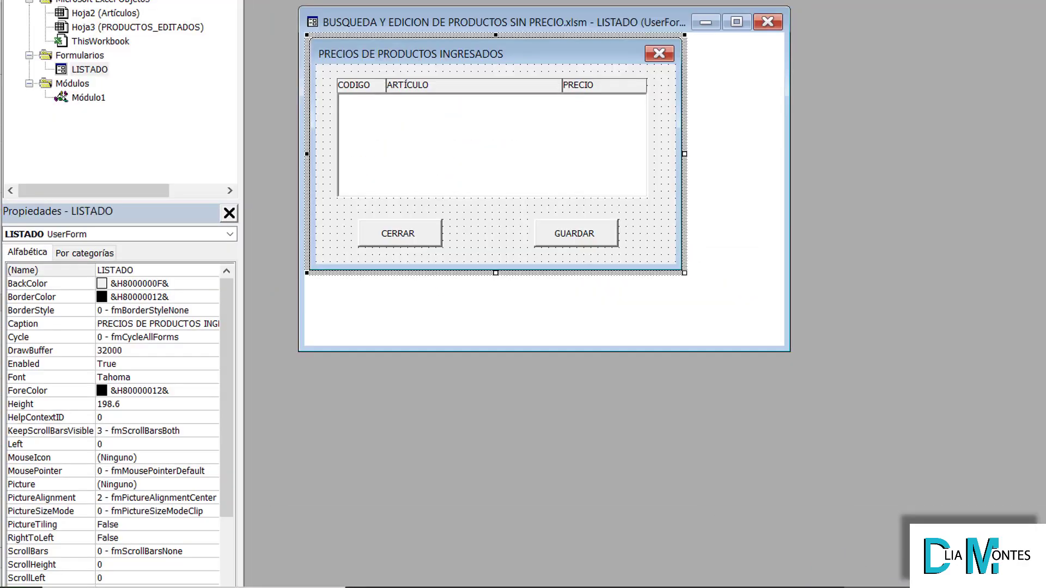
{"action": "left_click", "coordinate": [418, 234]}
{"action": "double_click", "coordinate": [422, 239]}
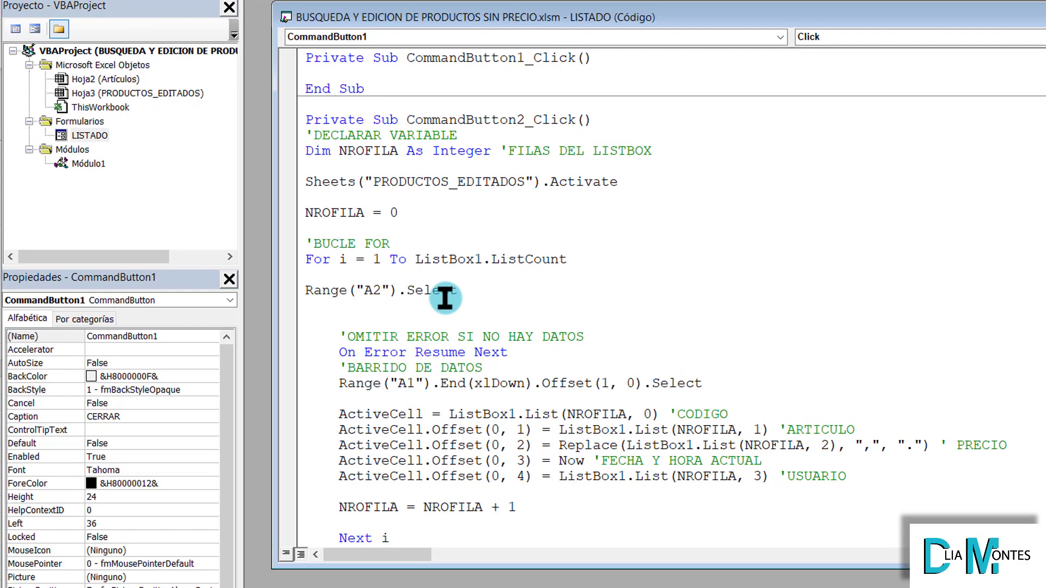
{"action": "type", "text": "."}
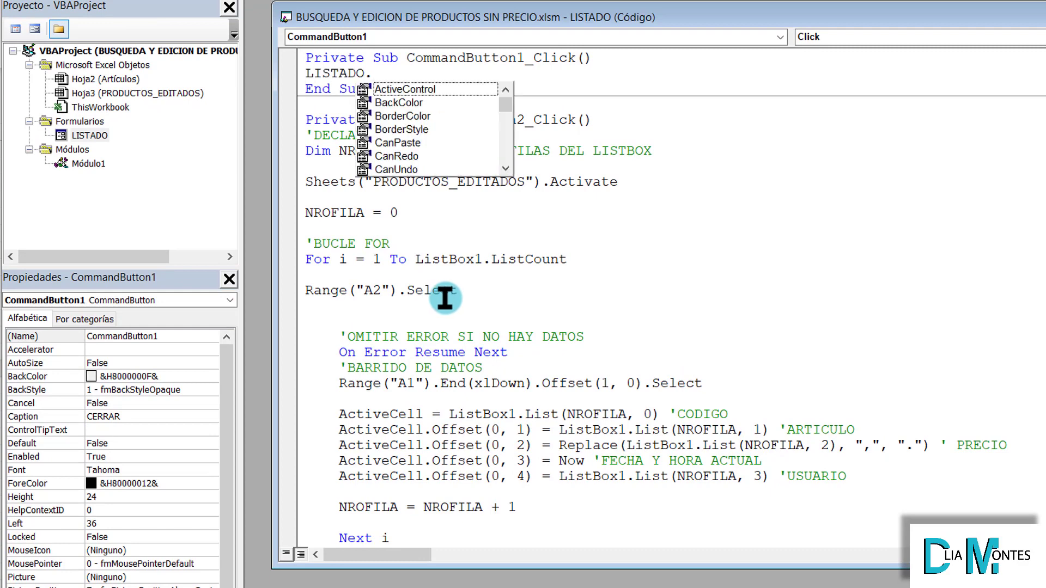
{"action": "type", "text": "hi"}
{"action": "key", "text": "Return"}
{"action": "left_click", "coordinate": [381, 258]}
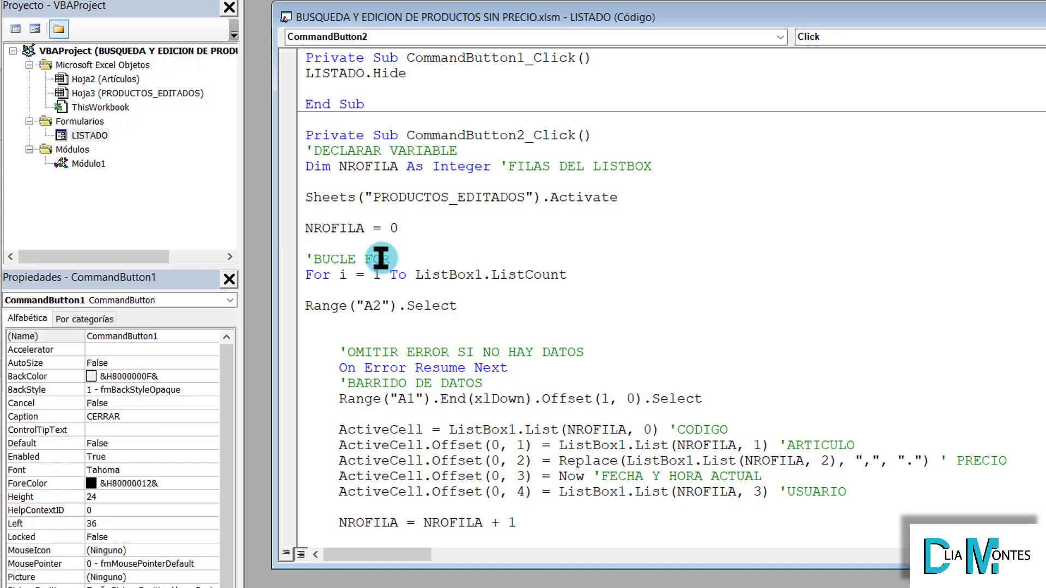
{"action": "key", "text": "alt+F11"}
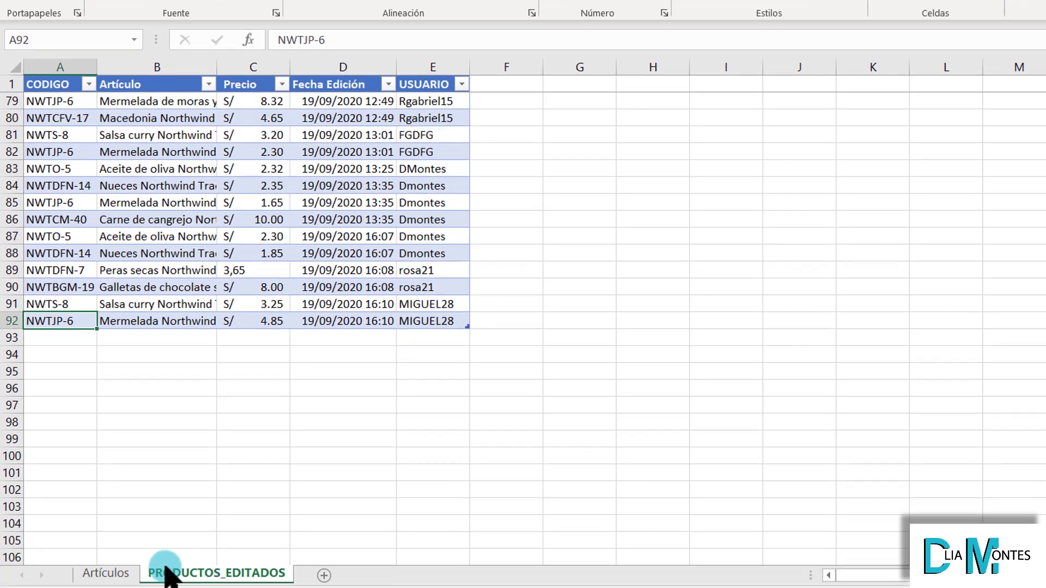
Step: On Artículos, delete the D5 price, enter * in D9 and MMM in D11
{"action": "left_click", "coordinate": [105, 573]}
{"action": "left_click", "coordinate": [553, 136]}
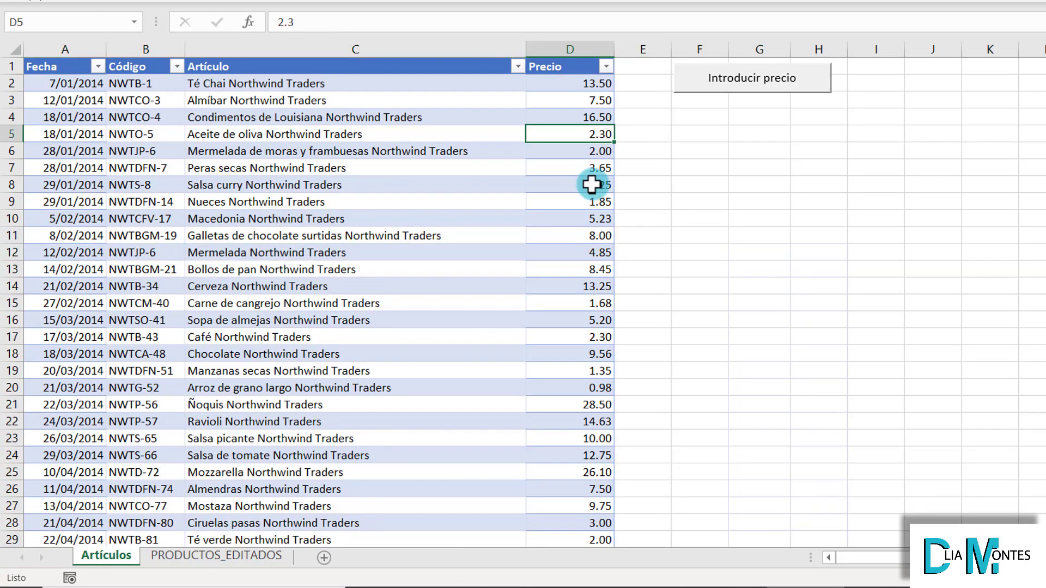
{"action": "key", "text": "Delete"}
{"action": "left_click", "coordinate": [579, 200]}
{"action": "type", "text": "*"}
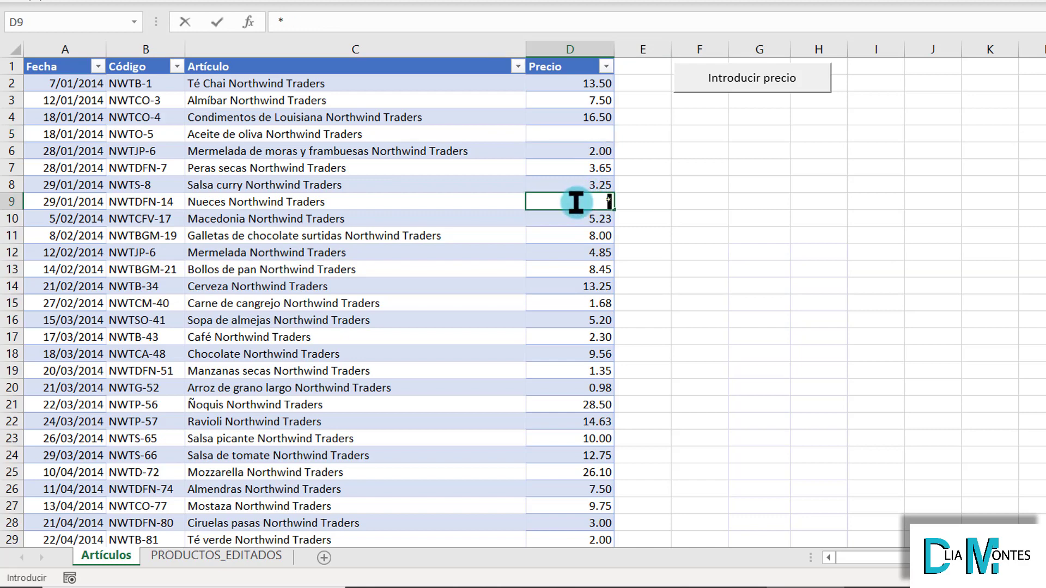
{"action": "left_click", "coordinate": [572, 230]}
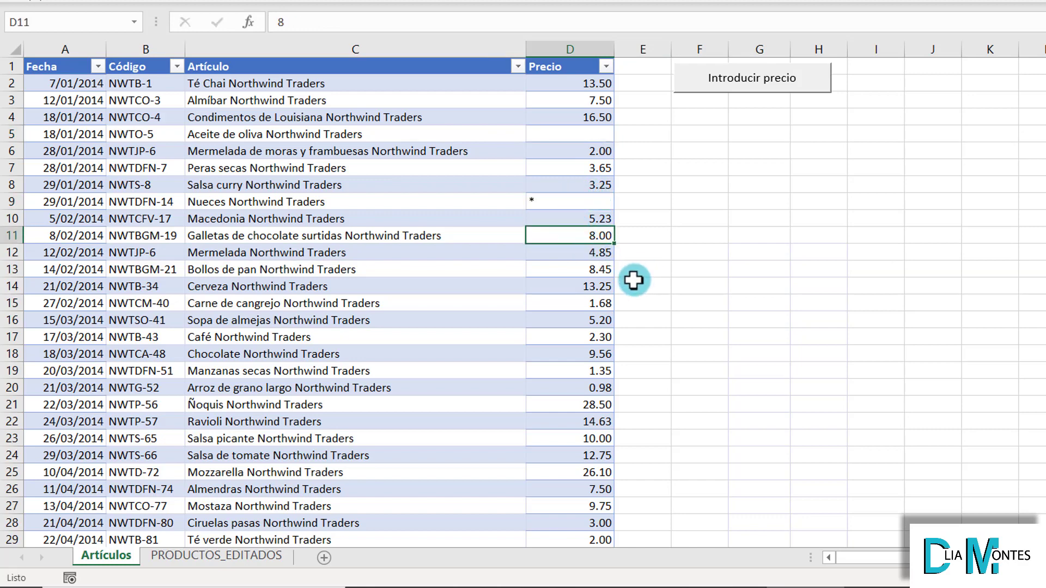
{"action": "type", "text": "MMM"}
{"action": "key", "text": "Return"}
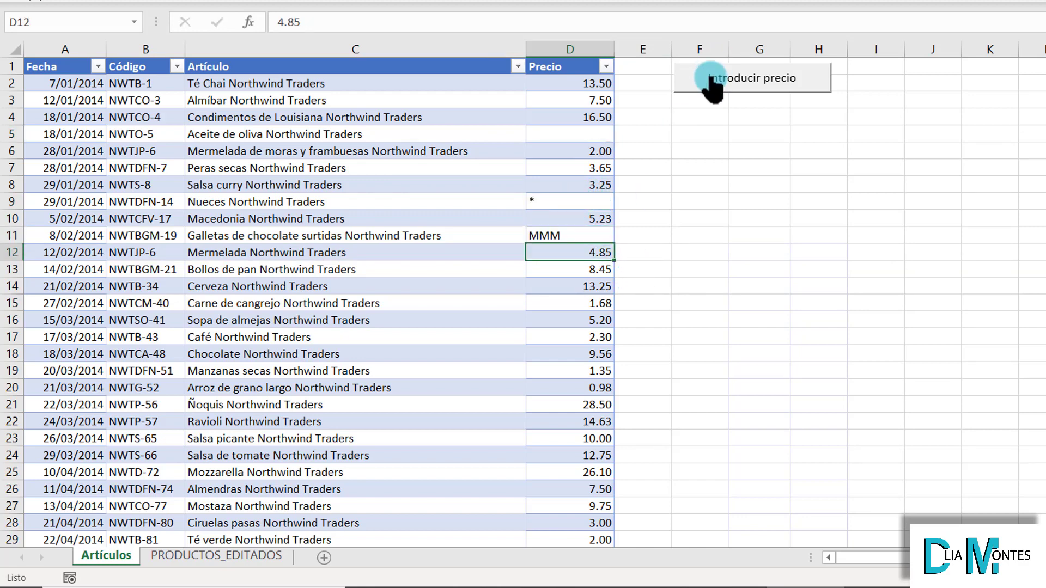
Step: Run the price entry and enter 2,35 for NWTO-5, 4,65 for NWTDFN-14, 1,89 for NWTBGM-19
{"action": "left_click", "coordinate": [710, 82]}
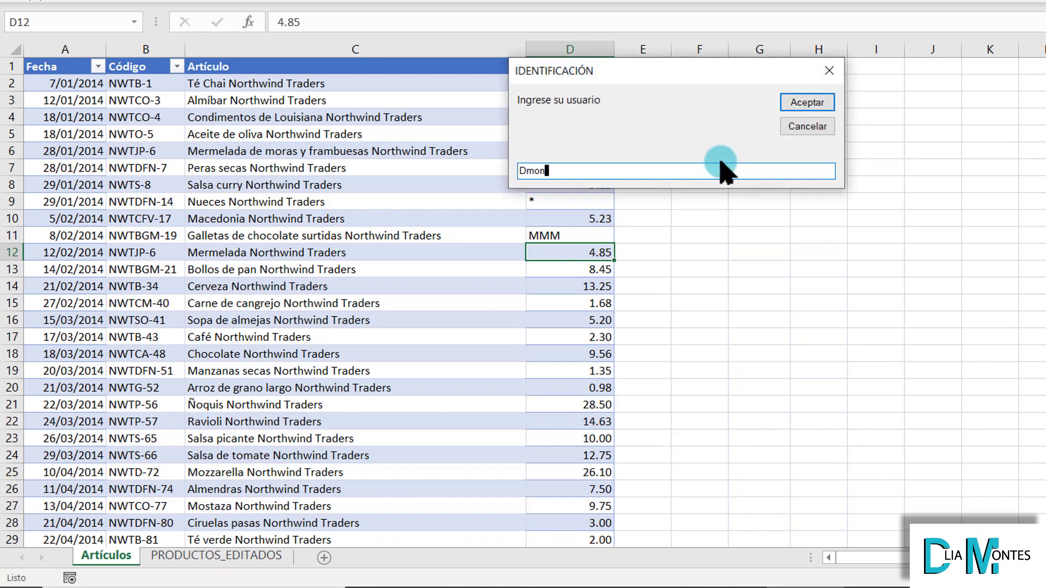
{"action": "key", "text": "Return"}
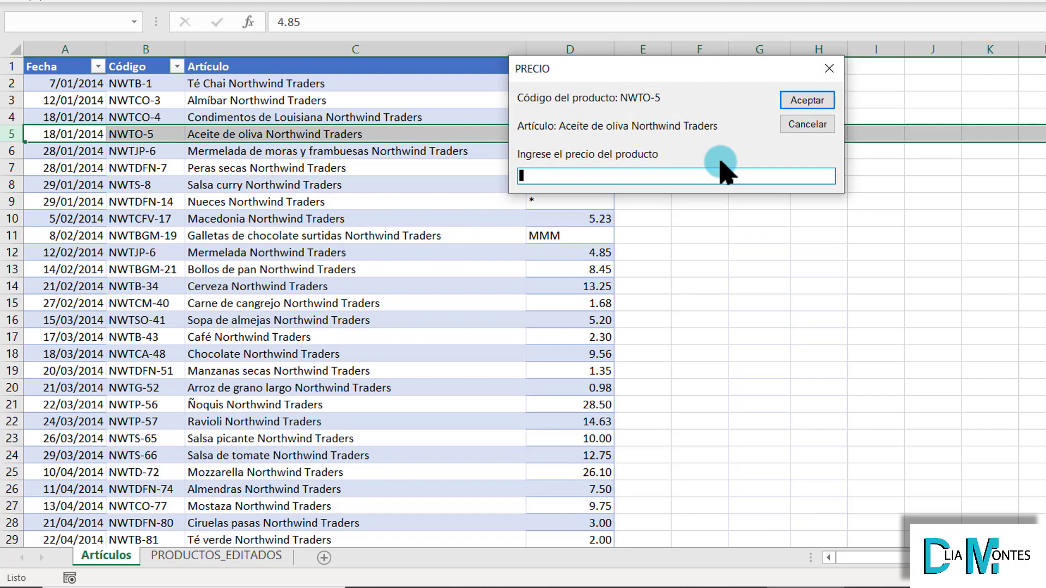
{"action": "key", "text": "Return"}
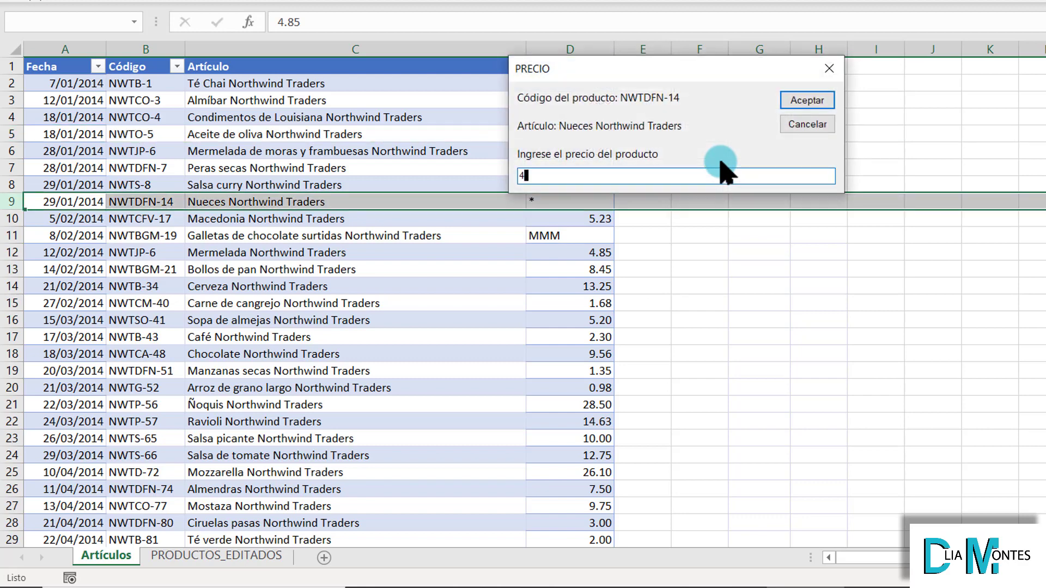
{"action": "key", "text": "Return"}
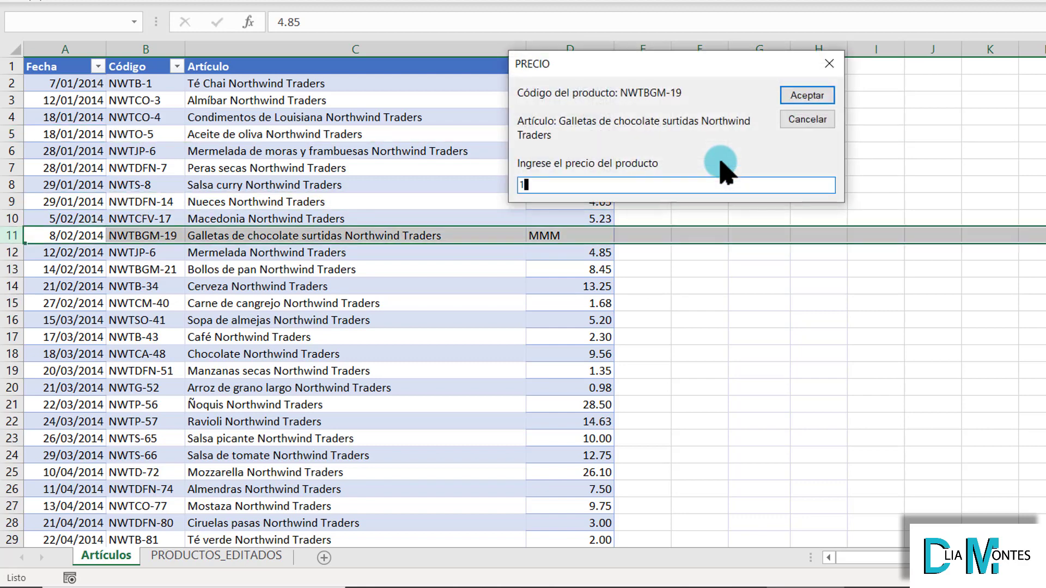
{"action": "key", "text": "Return"}
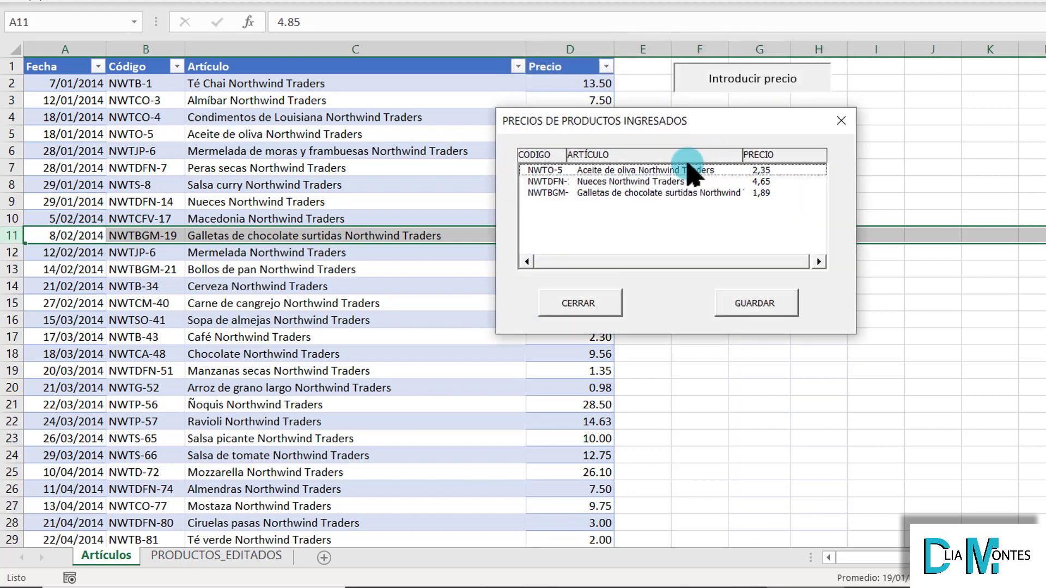
{"action": "left_click", "coordinate": [691, 170]}
{"action": "left_click", "coordinate": [687, 181]}
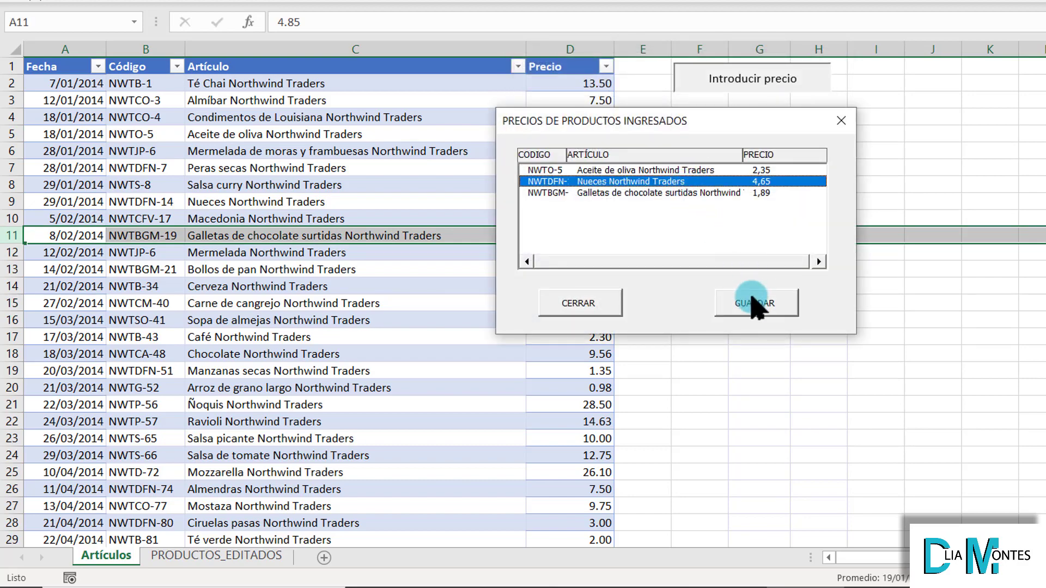
Step: Save the three prices as PRODUCTOS_EDITADOS rows 93–95, close the list, and review them
{"action": "left_click", "coordinate": [753, 303]}
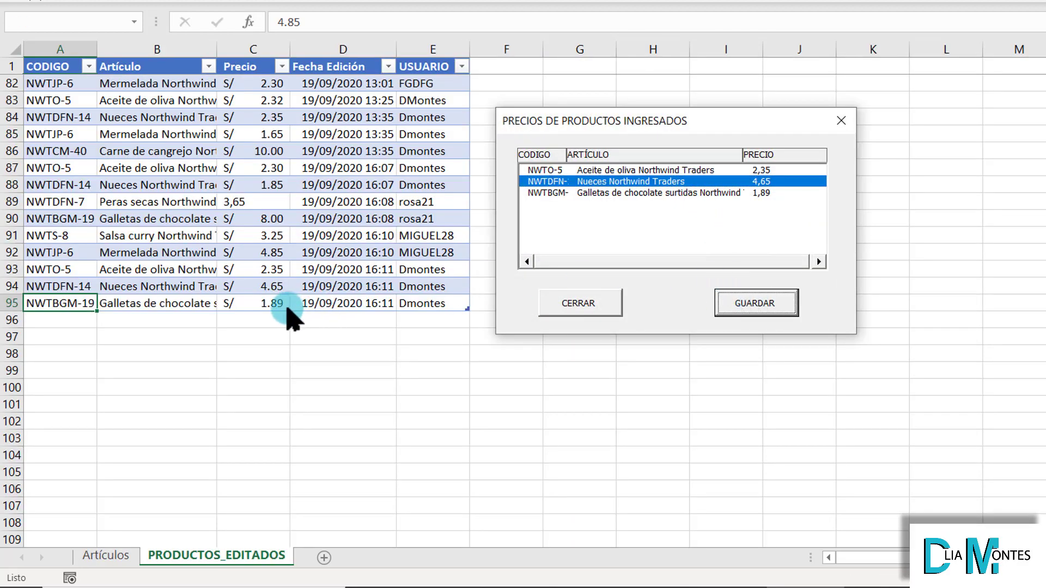
{"action": "left_click", "coordinate": [576, 305]}
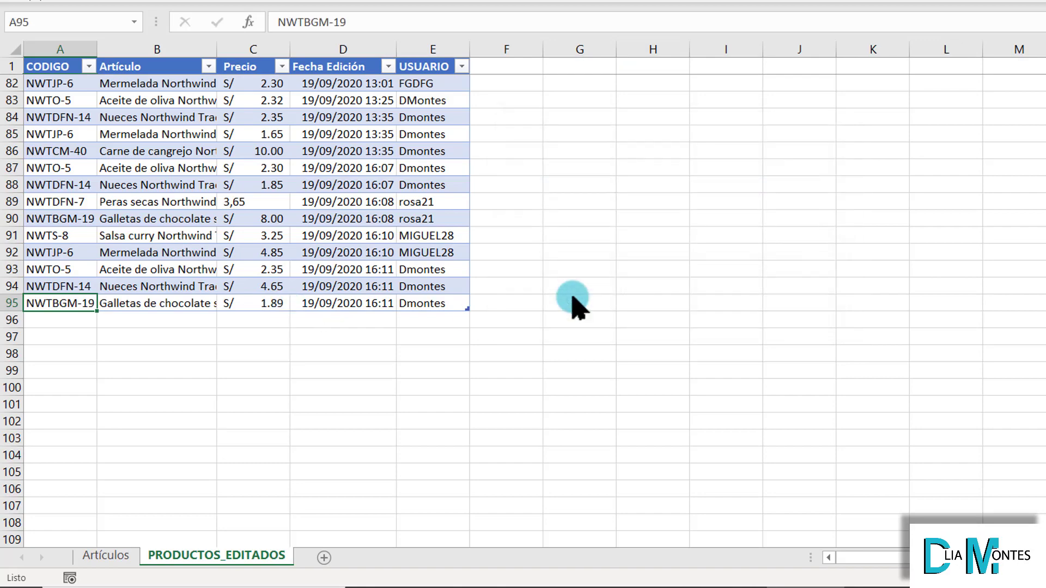
{"action": "scroll", "coordinate": [373, 279], "scroll_direction": "up", "scroll_amount": 3}
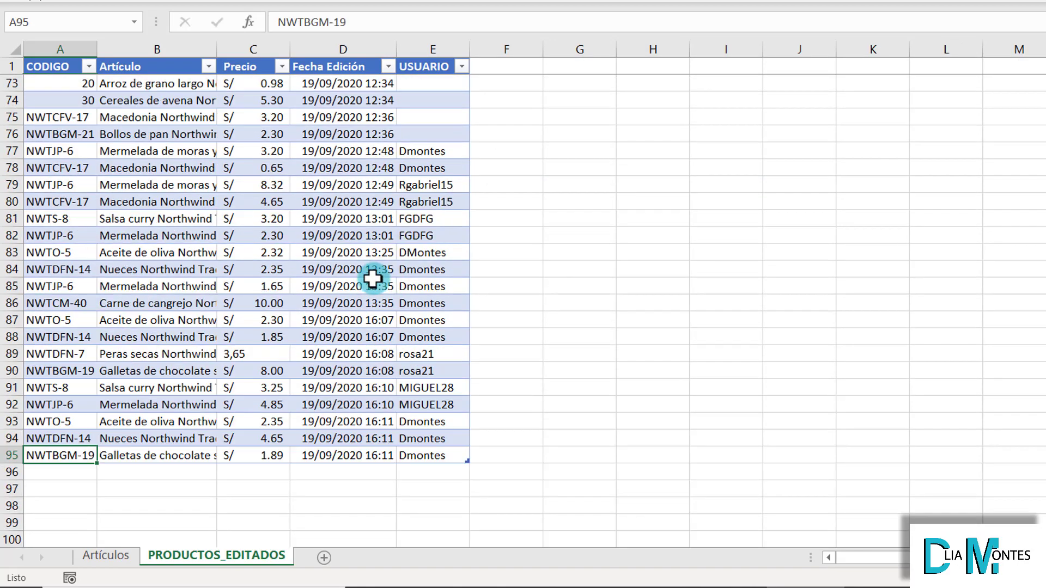
{"action": "scroll", "coordinate": [372, 279], "scroll_direction": "down", "scroll_amount": 2}
{"action": "scroll", "coordinate": [372, 278], "scroll_direction": "down", "scroll_amount": 2}
{"action": "scroll", "coordinate": [372, 279], "scroll_direction": "down", "scroll_amount": 2}
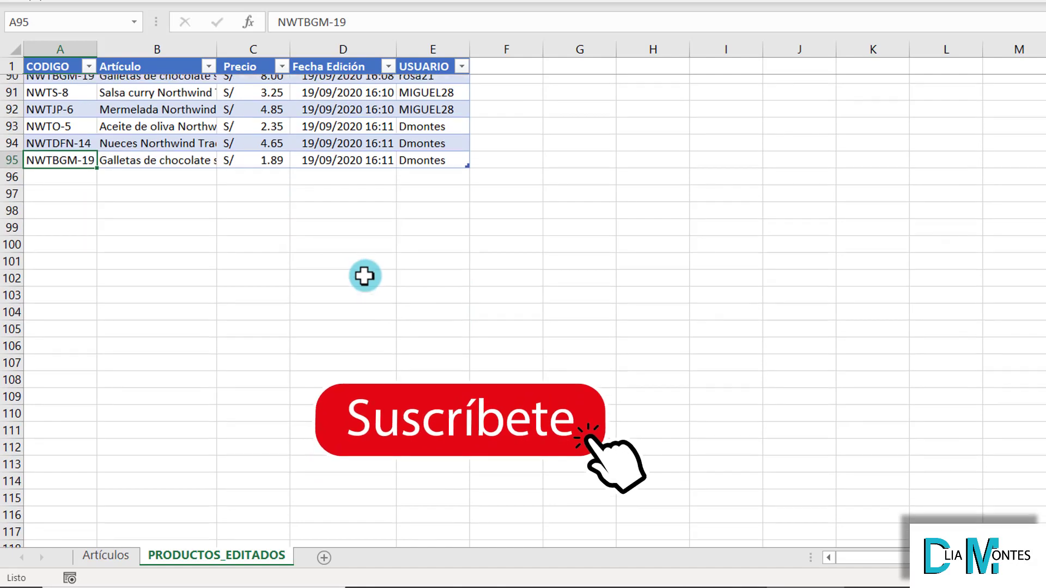
{"action": "scroll", "coordinate": [366, 280], "scroll_direction": "up", "scroll_amount": 1}
{"action": "scroll", "coordinate": [366, 280], "scroll_direction": "up", "scroll_amount": 1}
Step: Return to the Artículos sheet and inspect the product in cell C12
{"action": "left_click", "coordinate": [129, 553]}
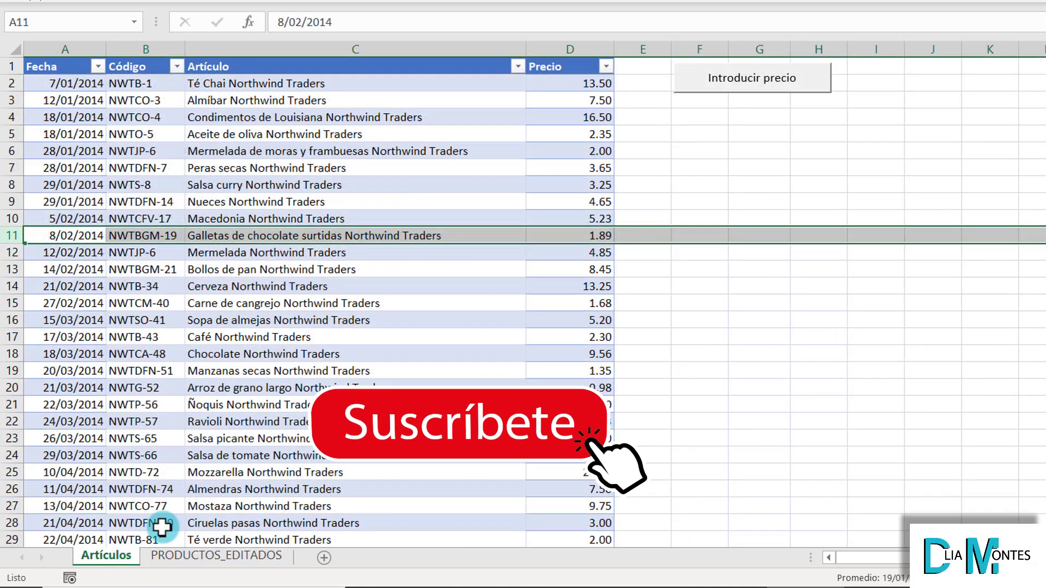
{"action": "left_click", "coordinate": [481, 309]}
{"action": "left_click", "coordinate": [394, 254]}
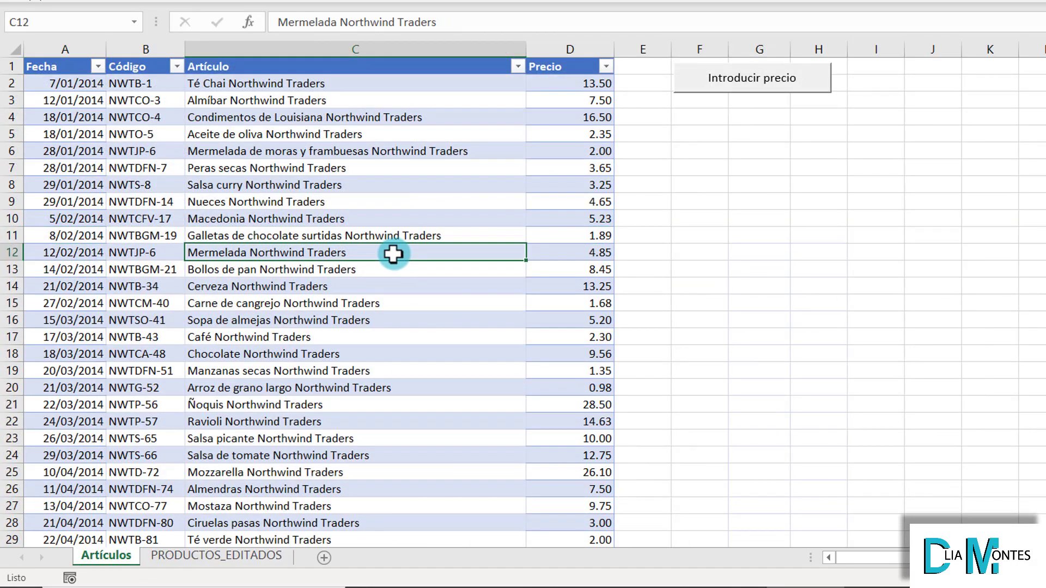